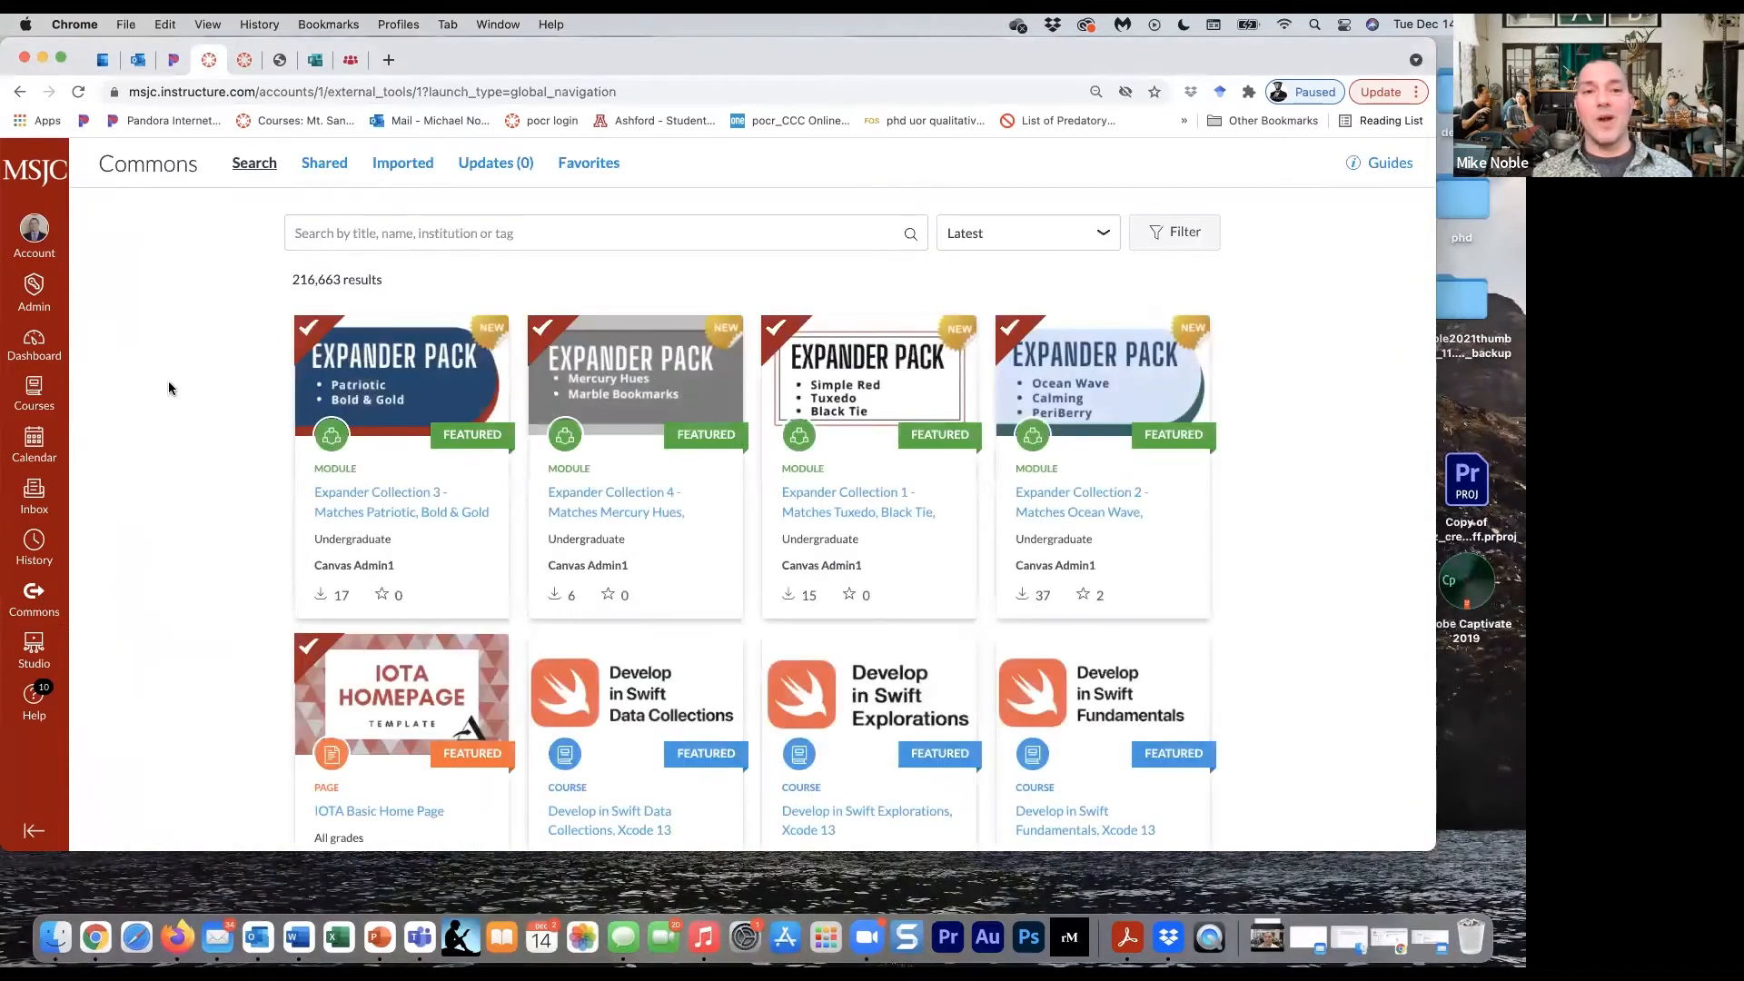
- Search Canvas Commons for "oer" and open the US History I - OER course from the results
click(385, 235)
text(oer)
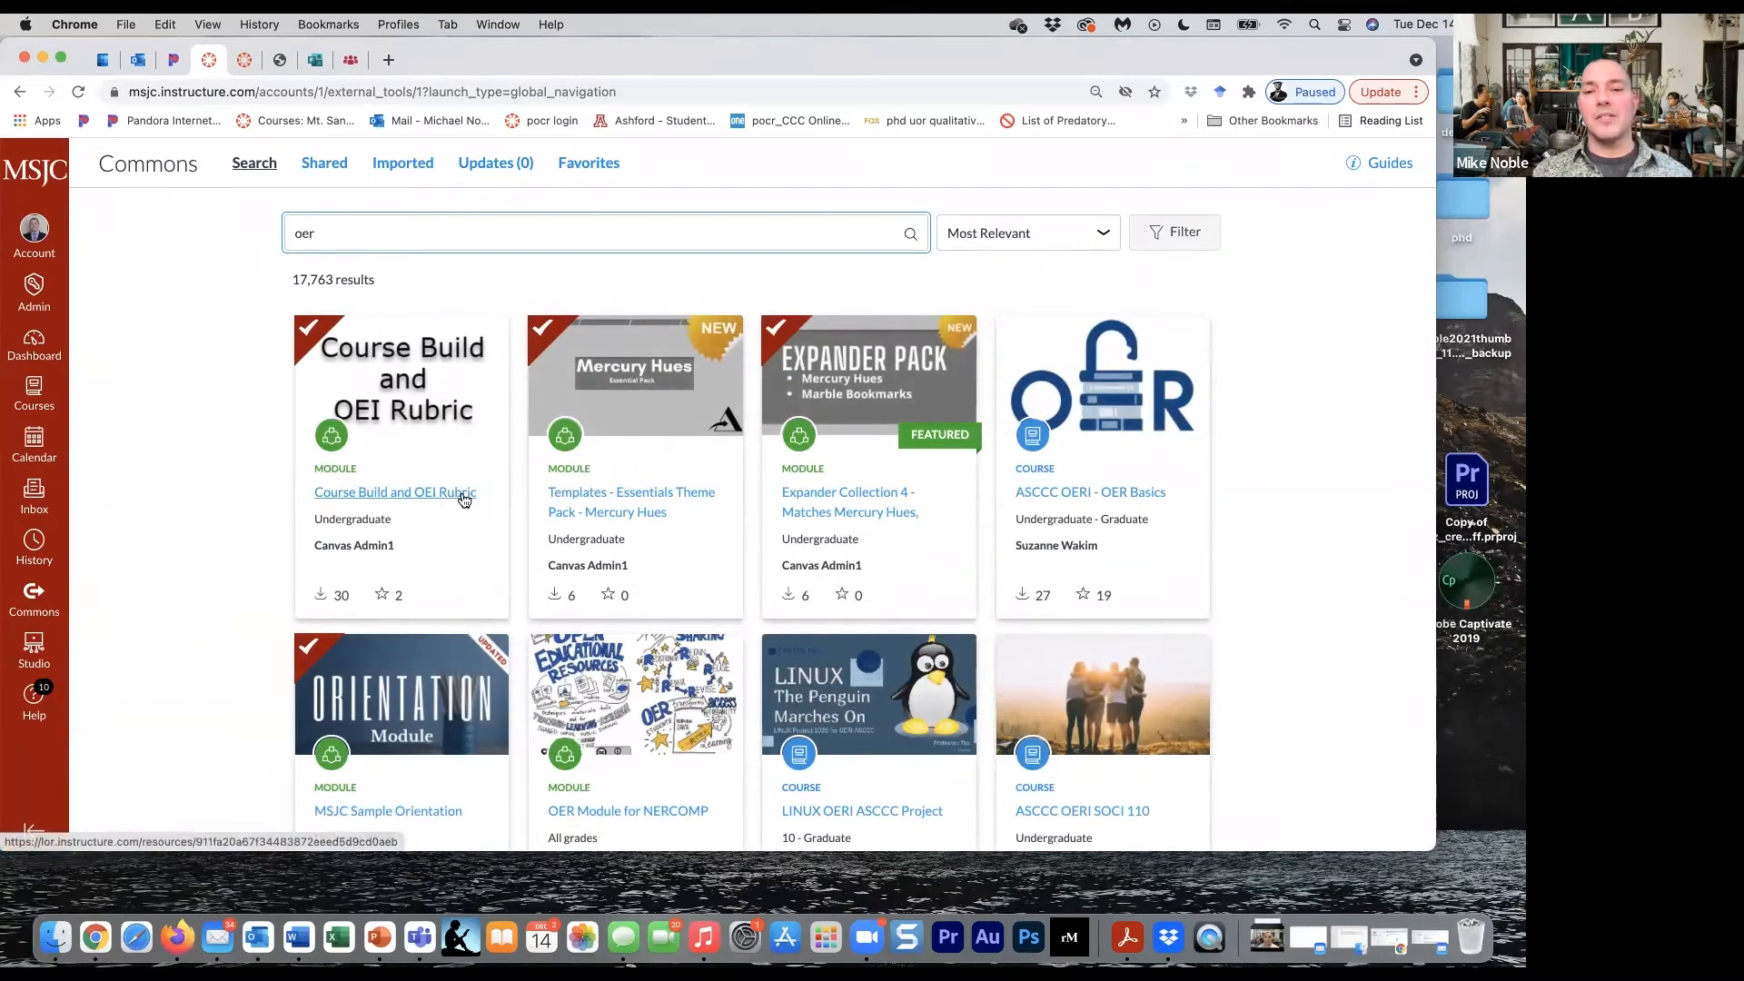
scroll(463, 498, down, 1)
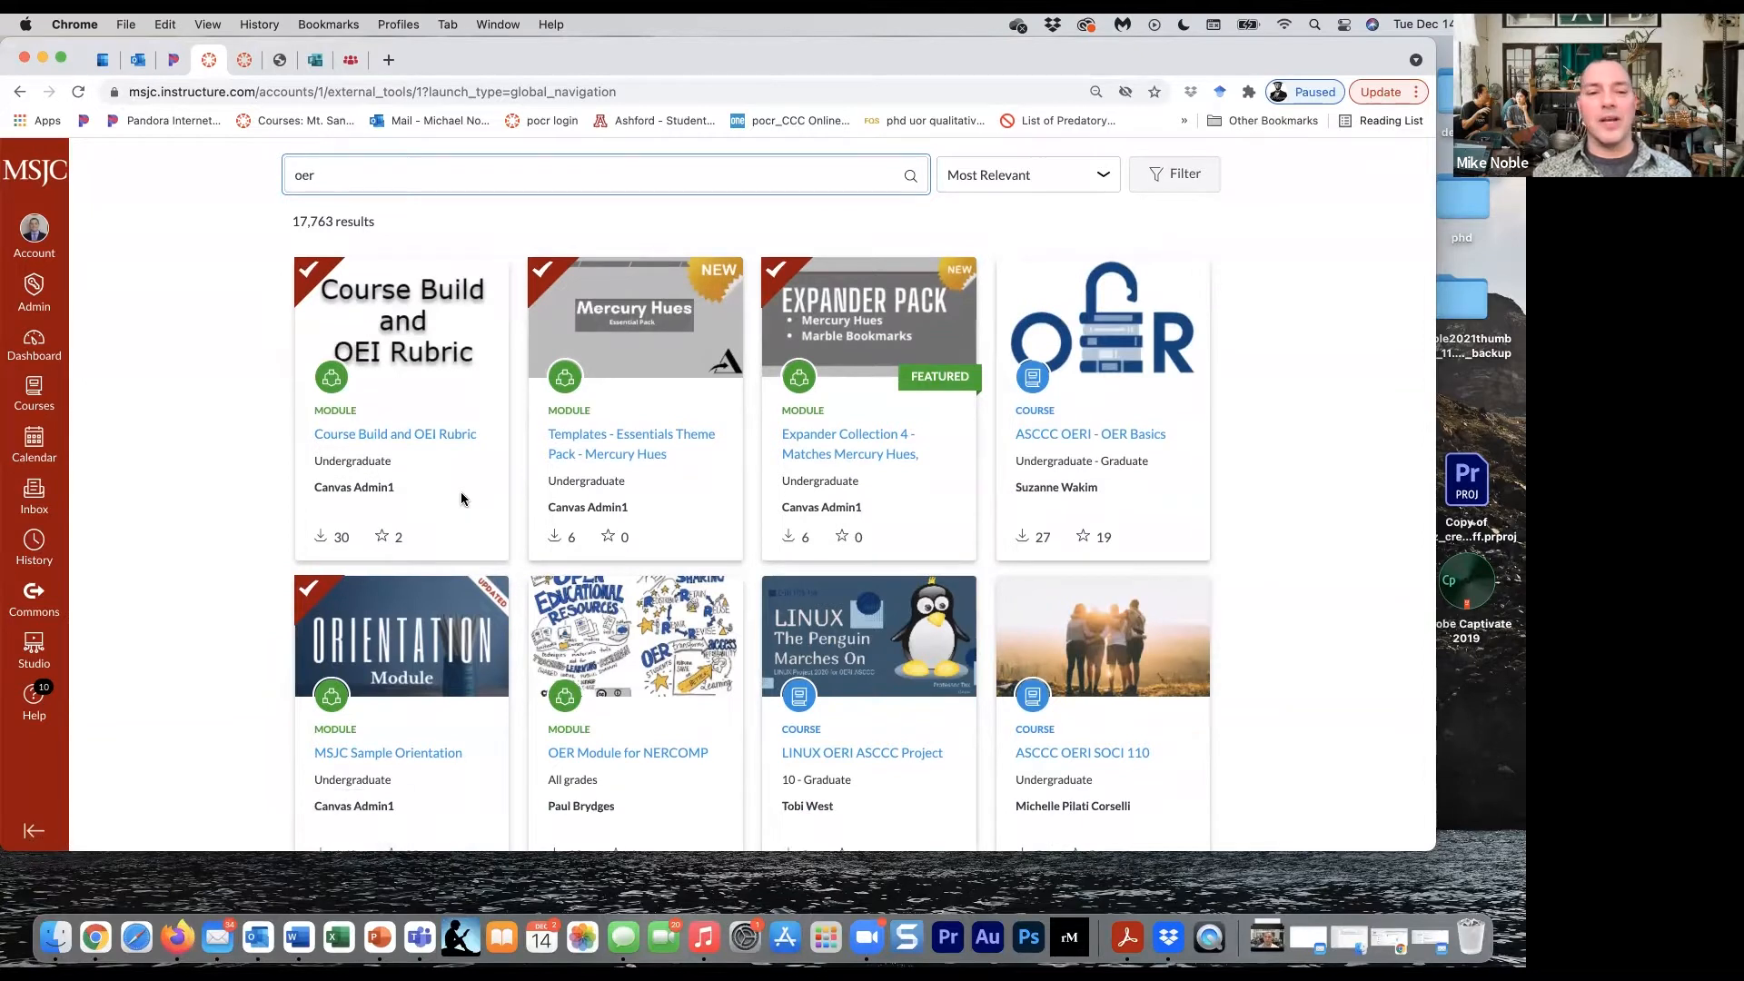
scroll(460, 492, down, 5)
scroll(460, 489, down, 15)
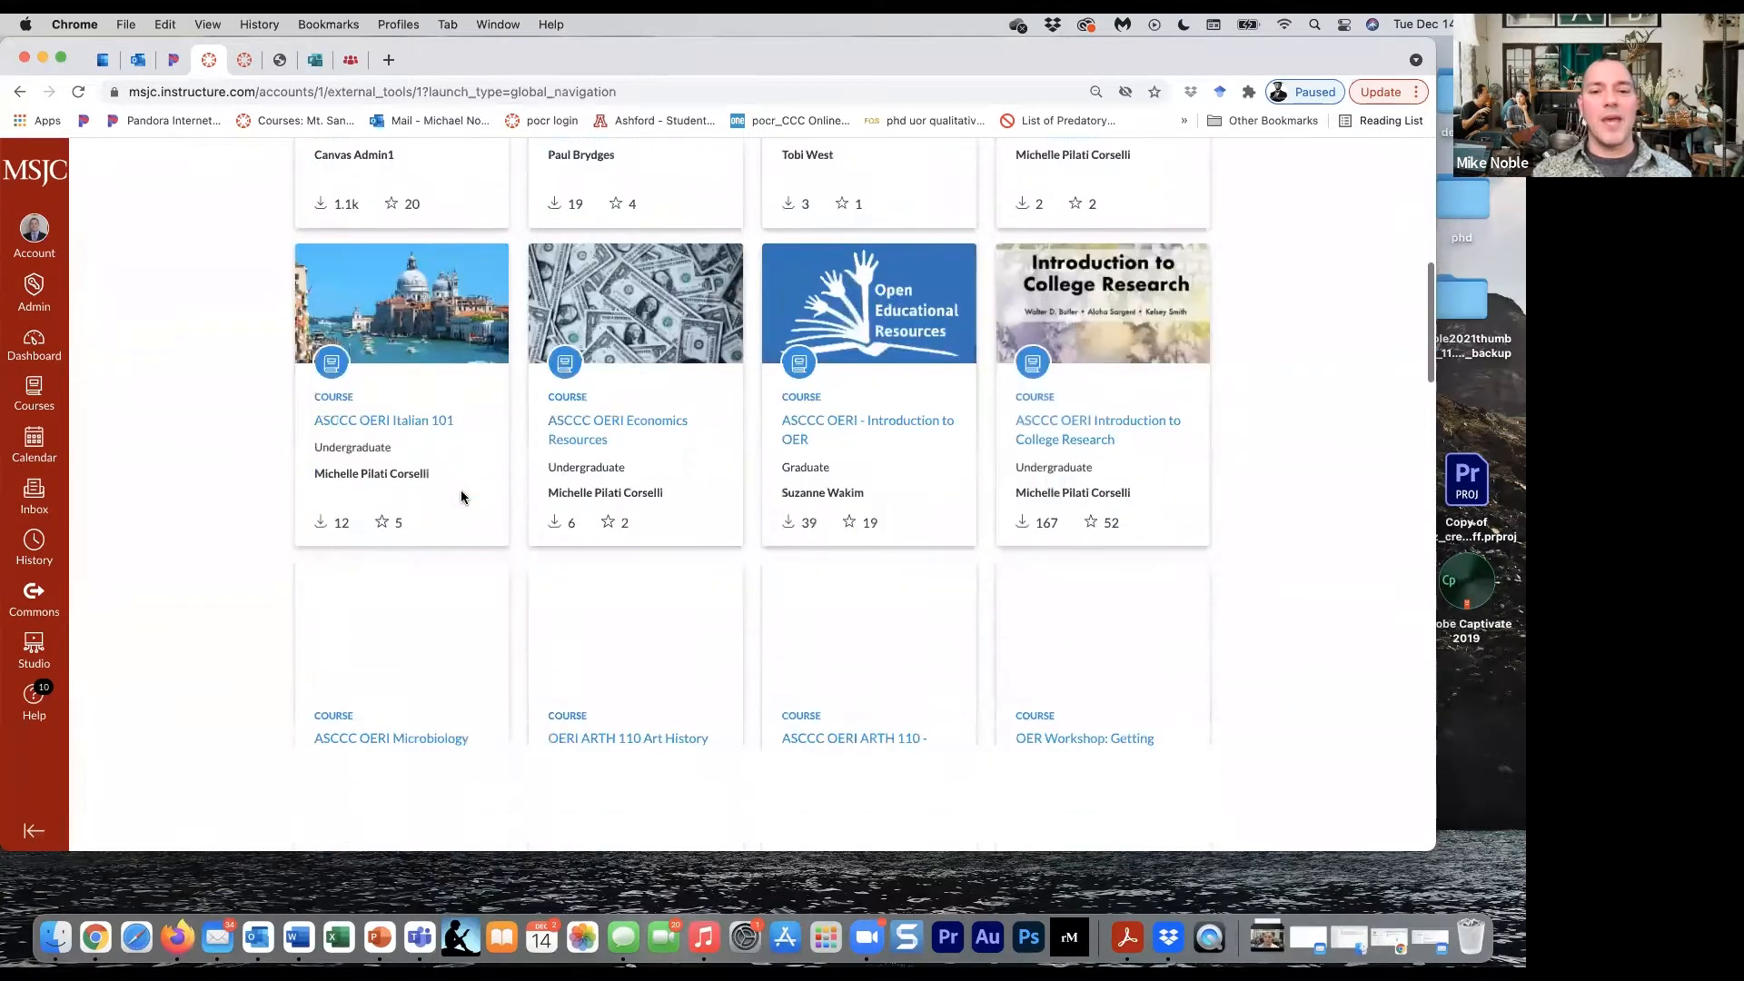
scroll(461, 489, down, 9)
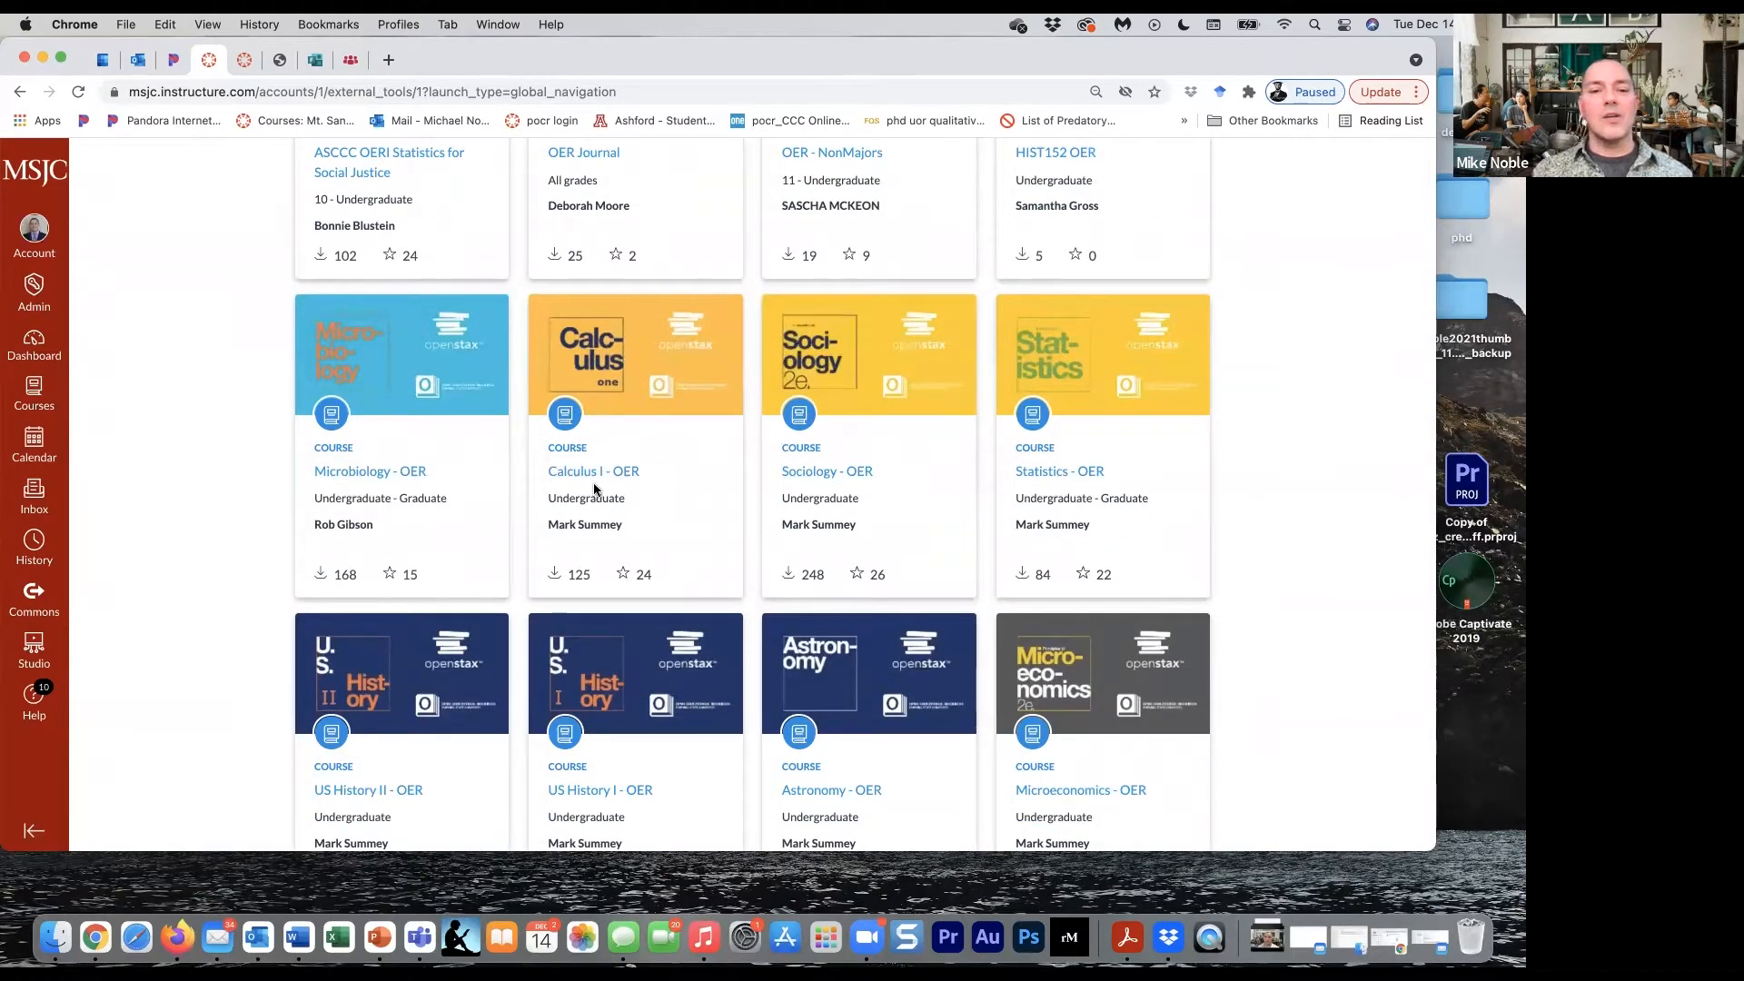
scroll(572, 509, down, 4)
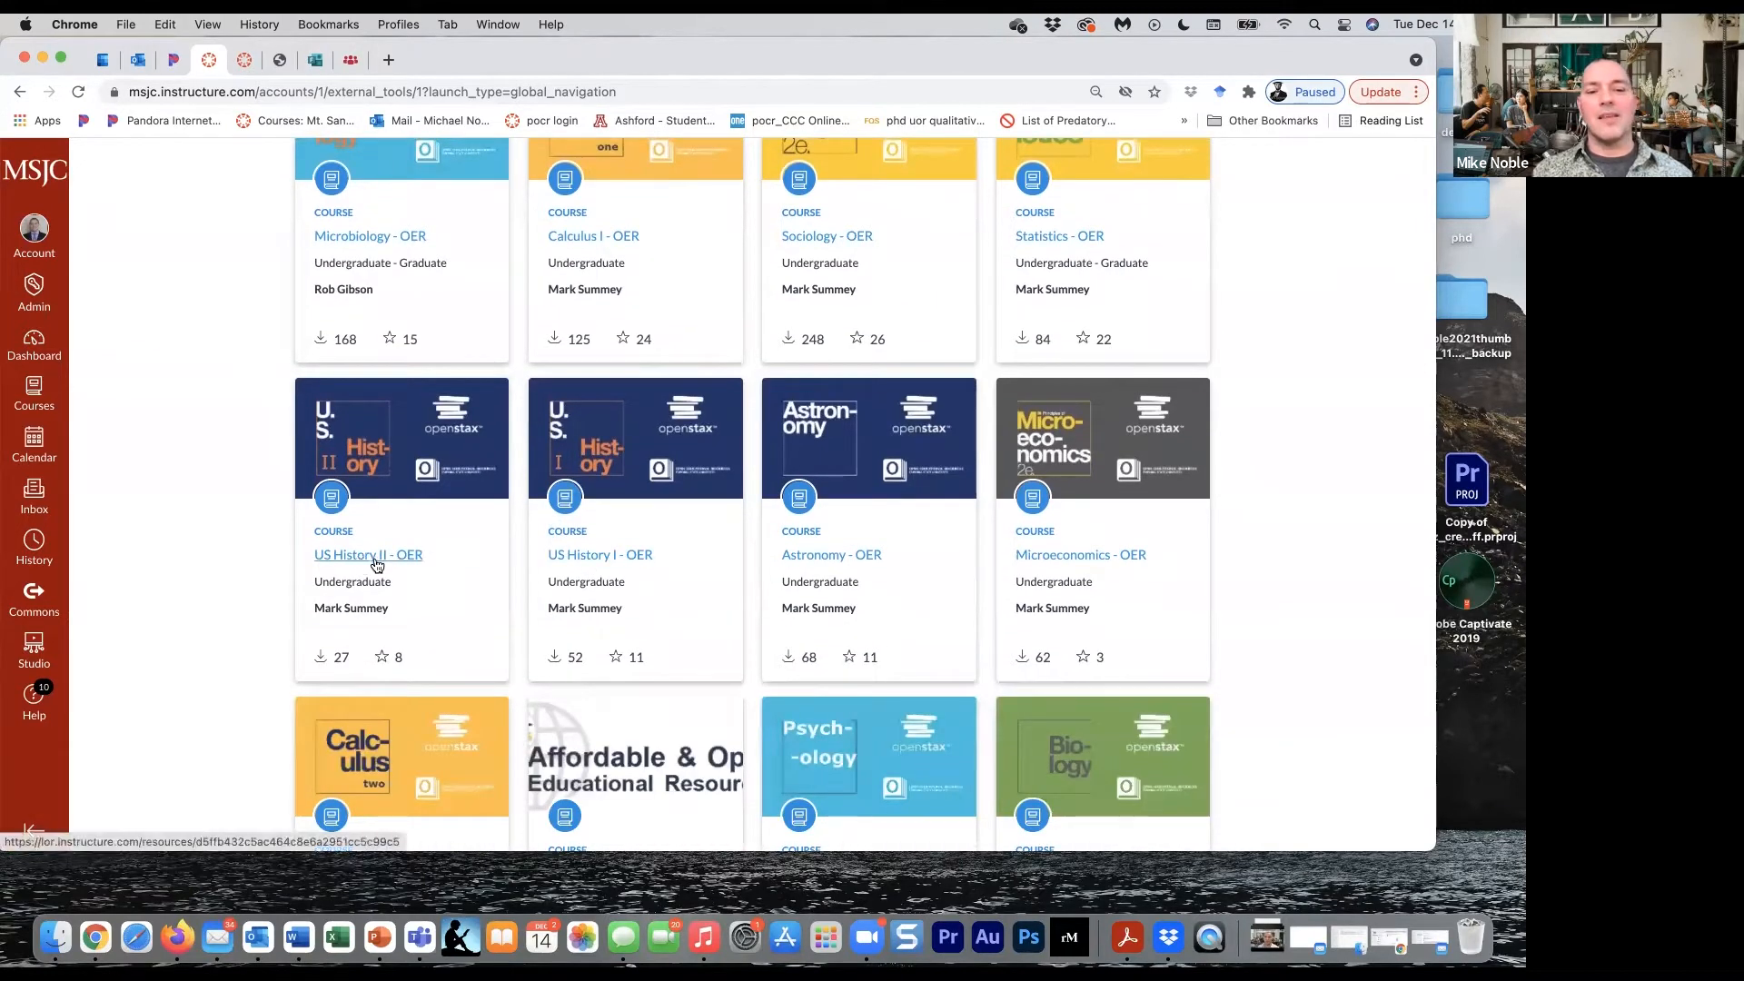
click(599, 556)
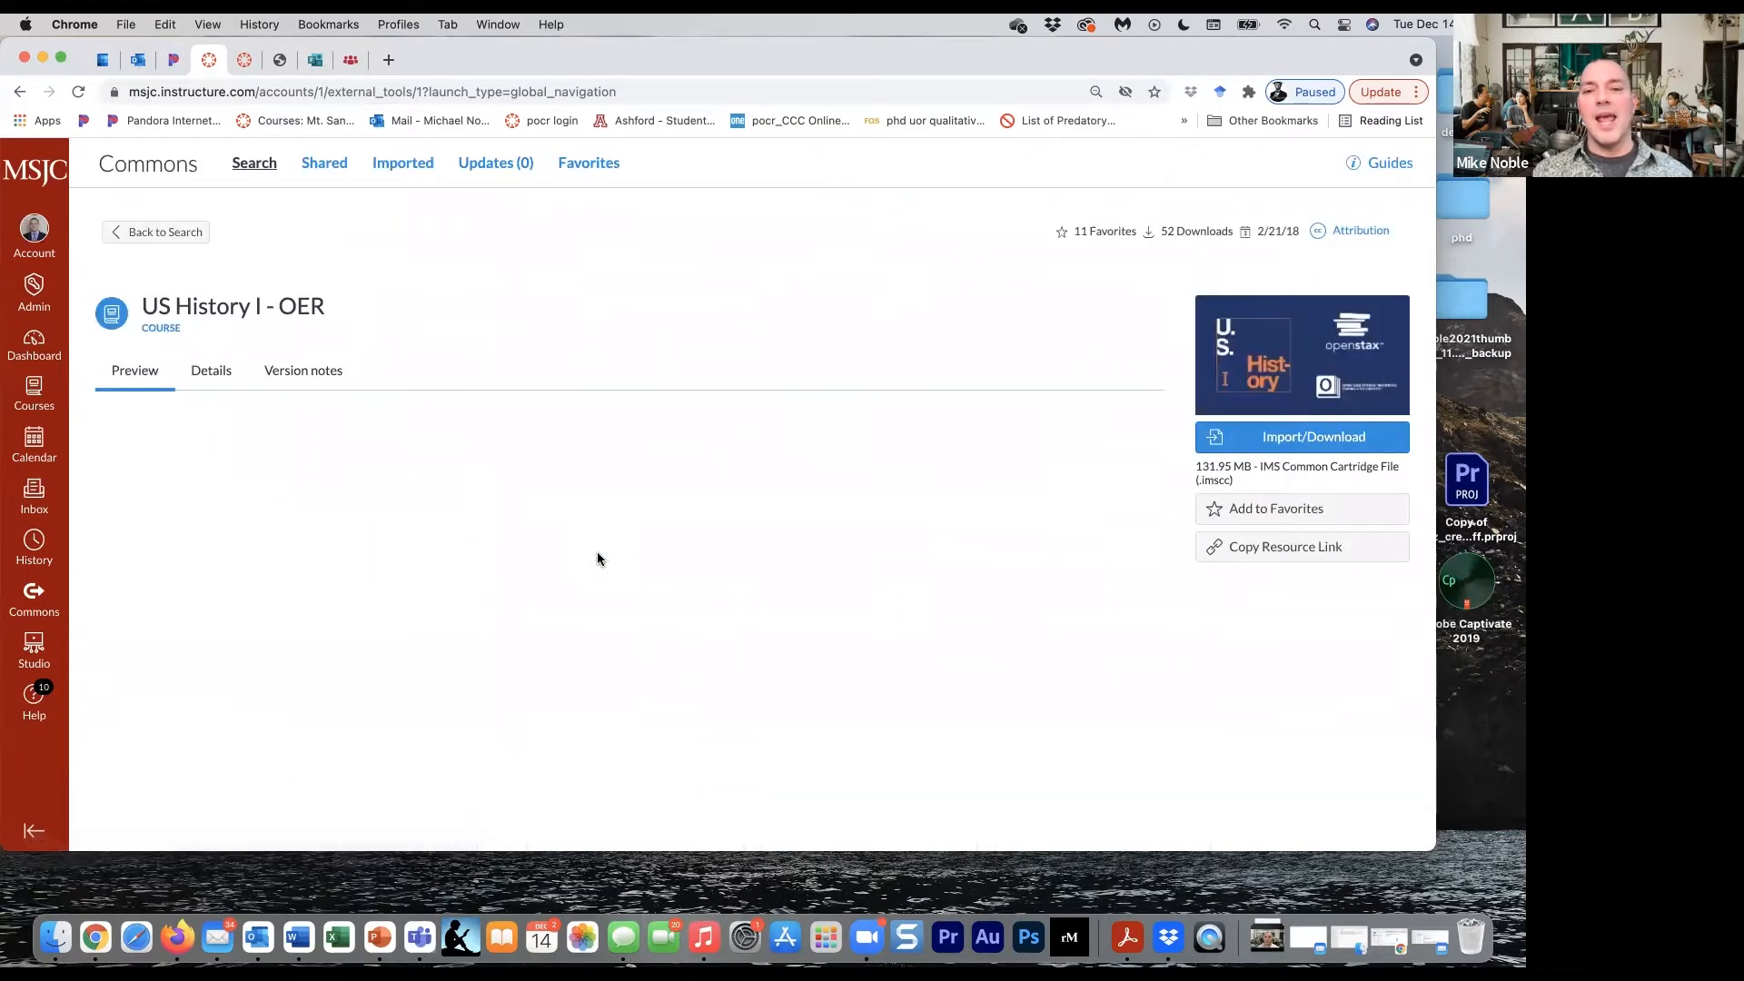
- Import the US History I - OER course into the Project-Demo Shell course
click(1293, 437)
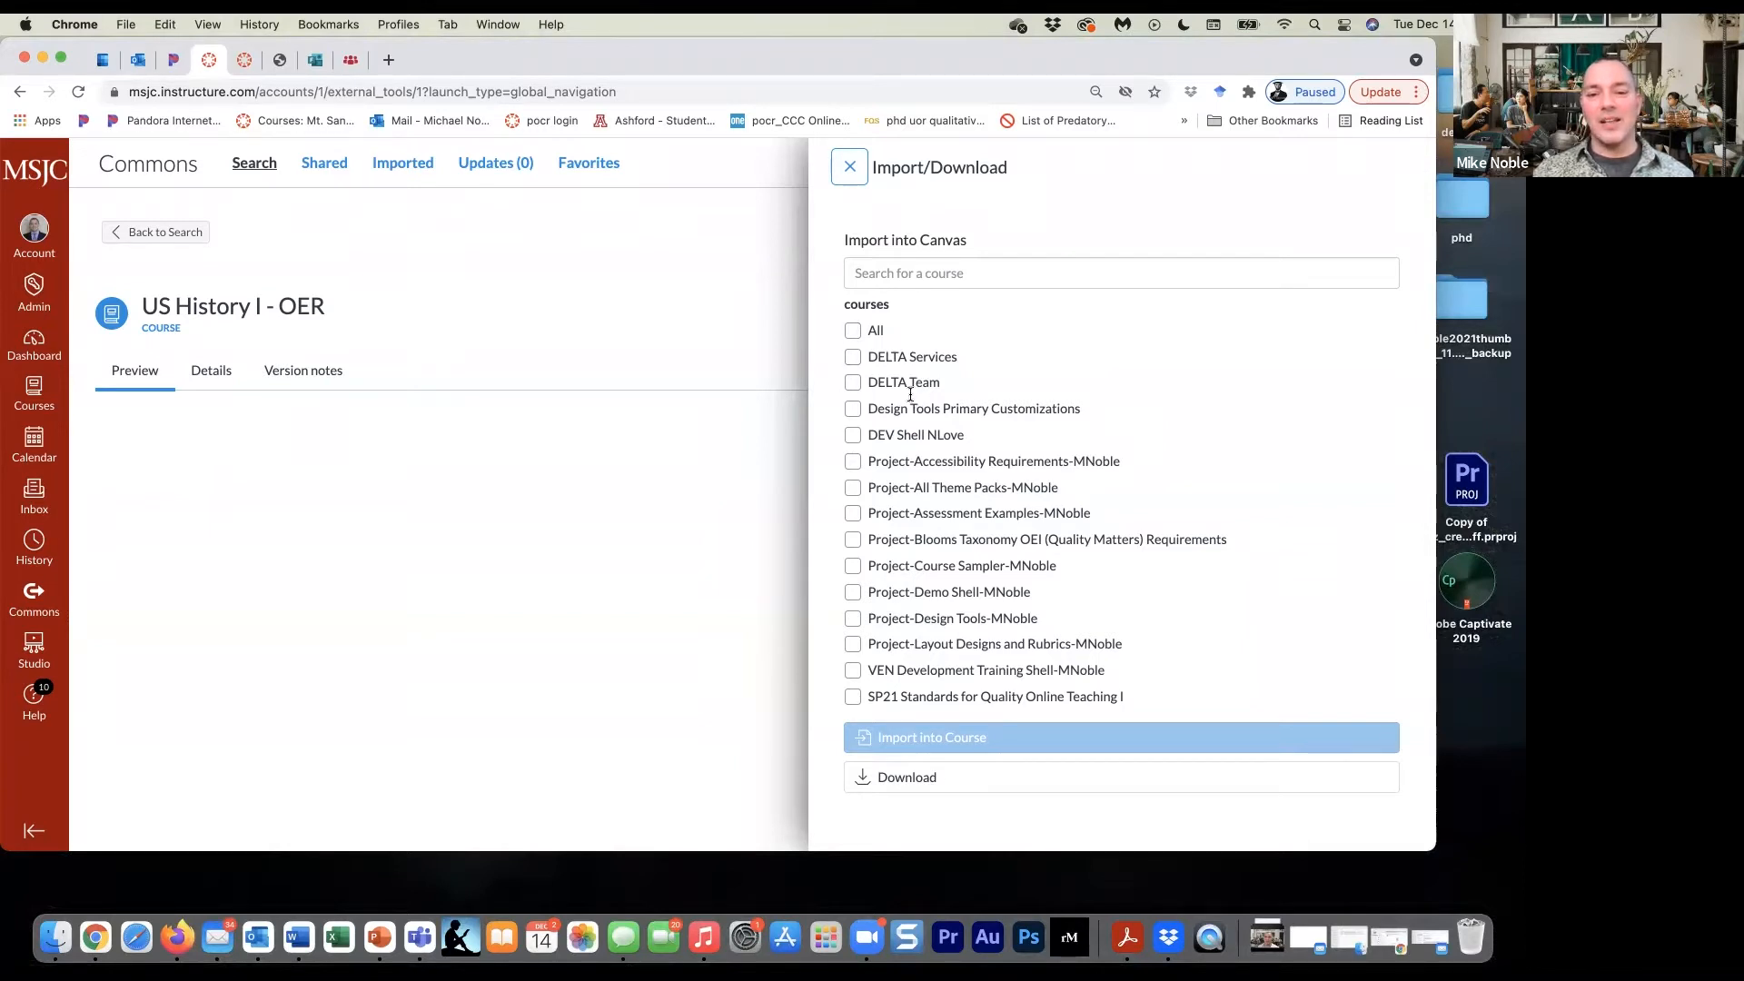
click(853, 593)
click(985, 739)
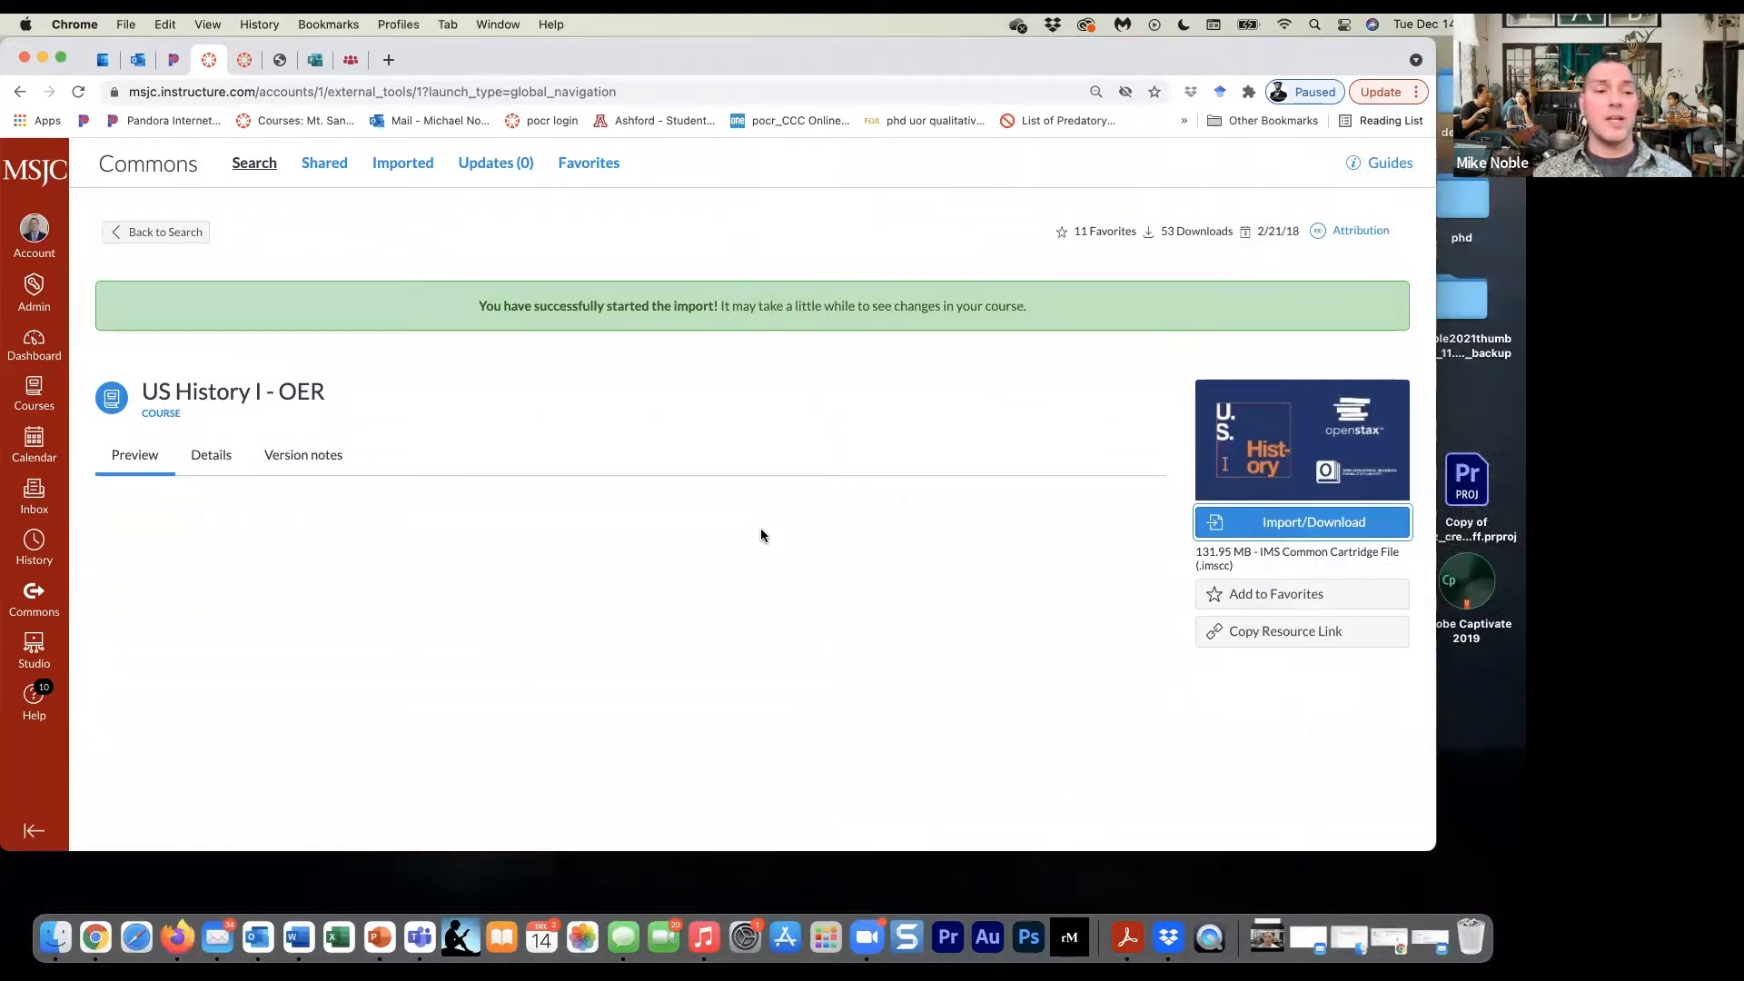
- Go to the Project-Demo Shell course from the dashboard and open its course settings
click(48, 342)
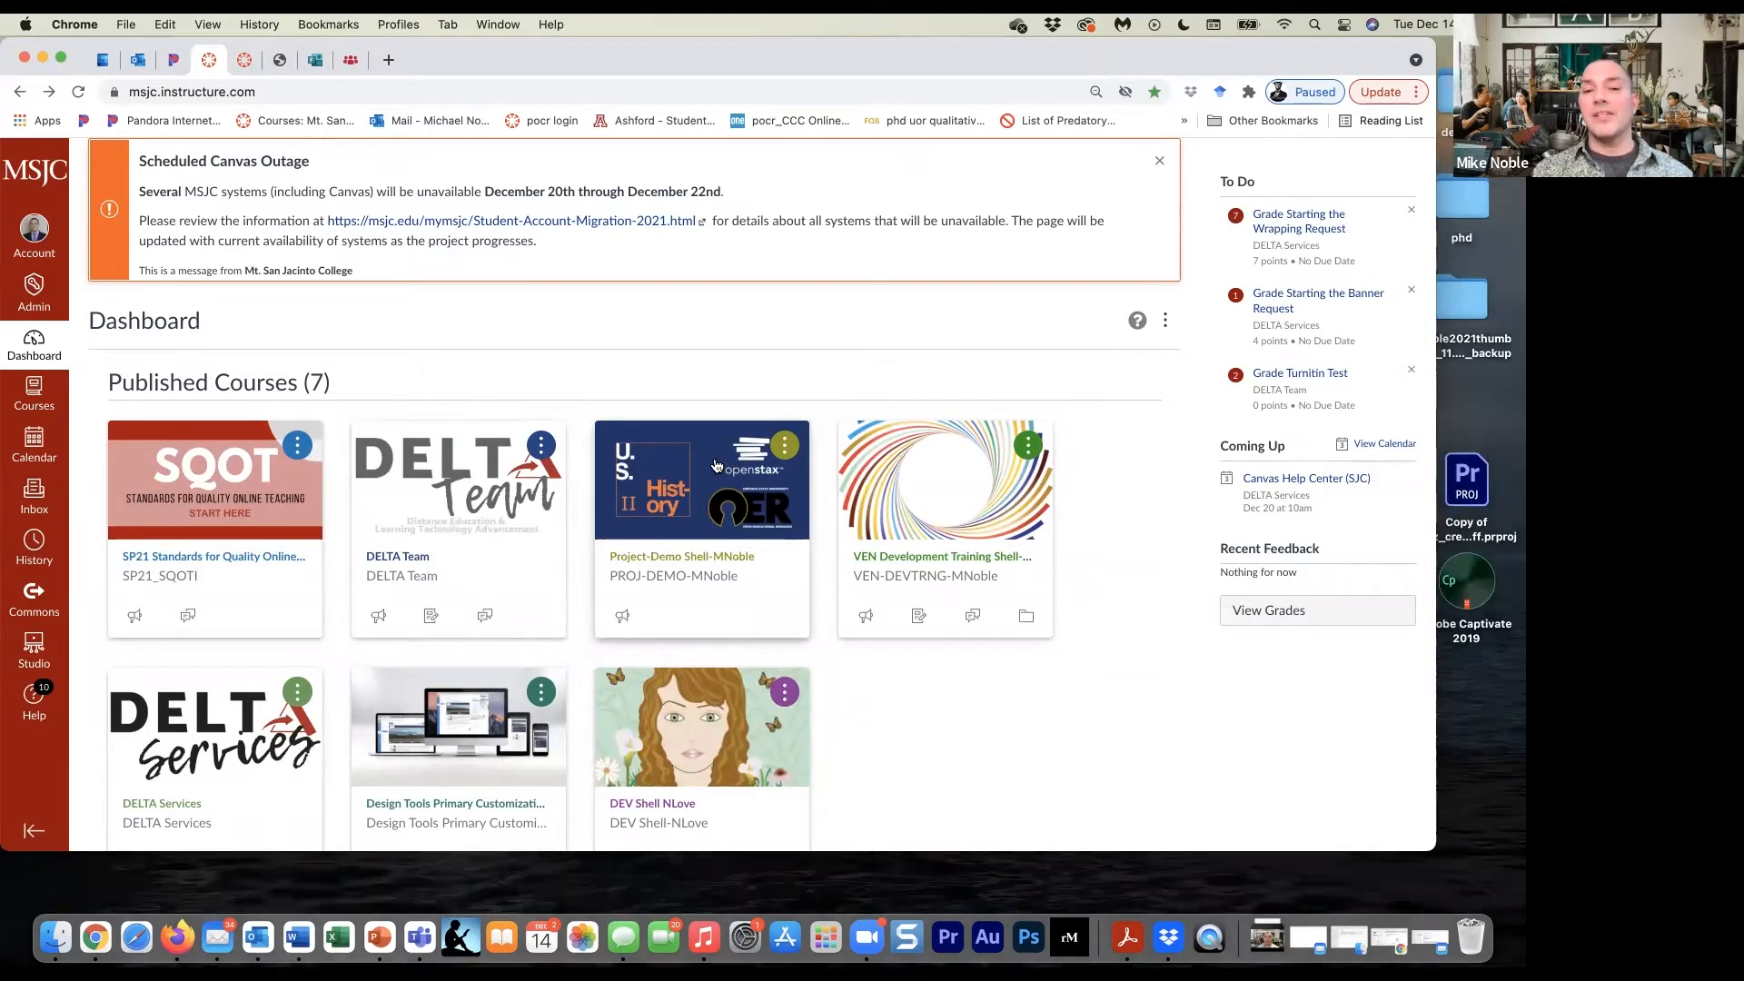
click(716, 466)
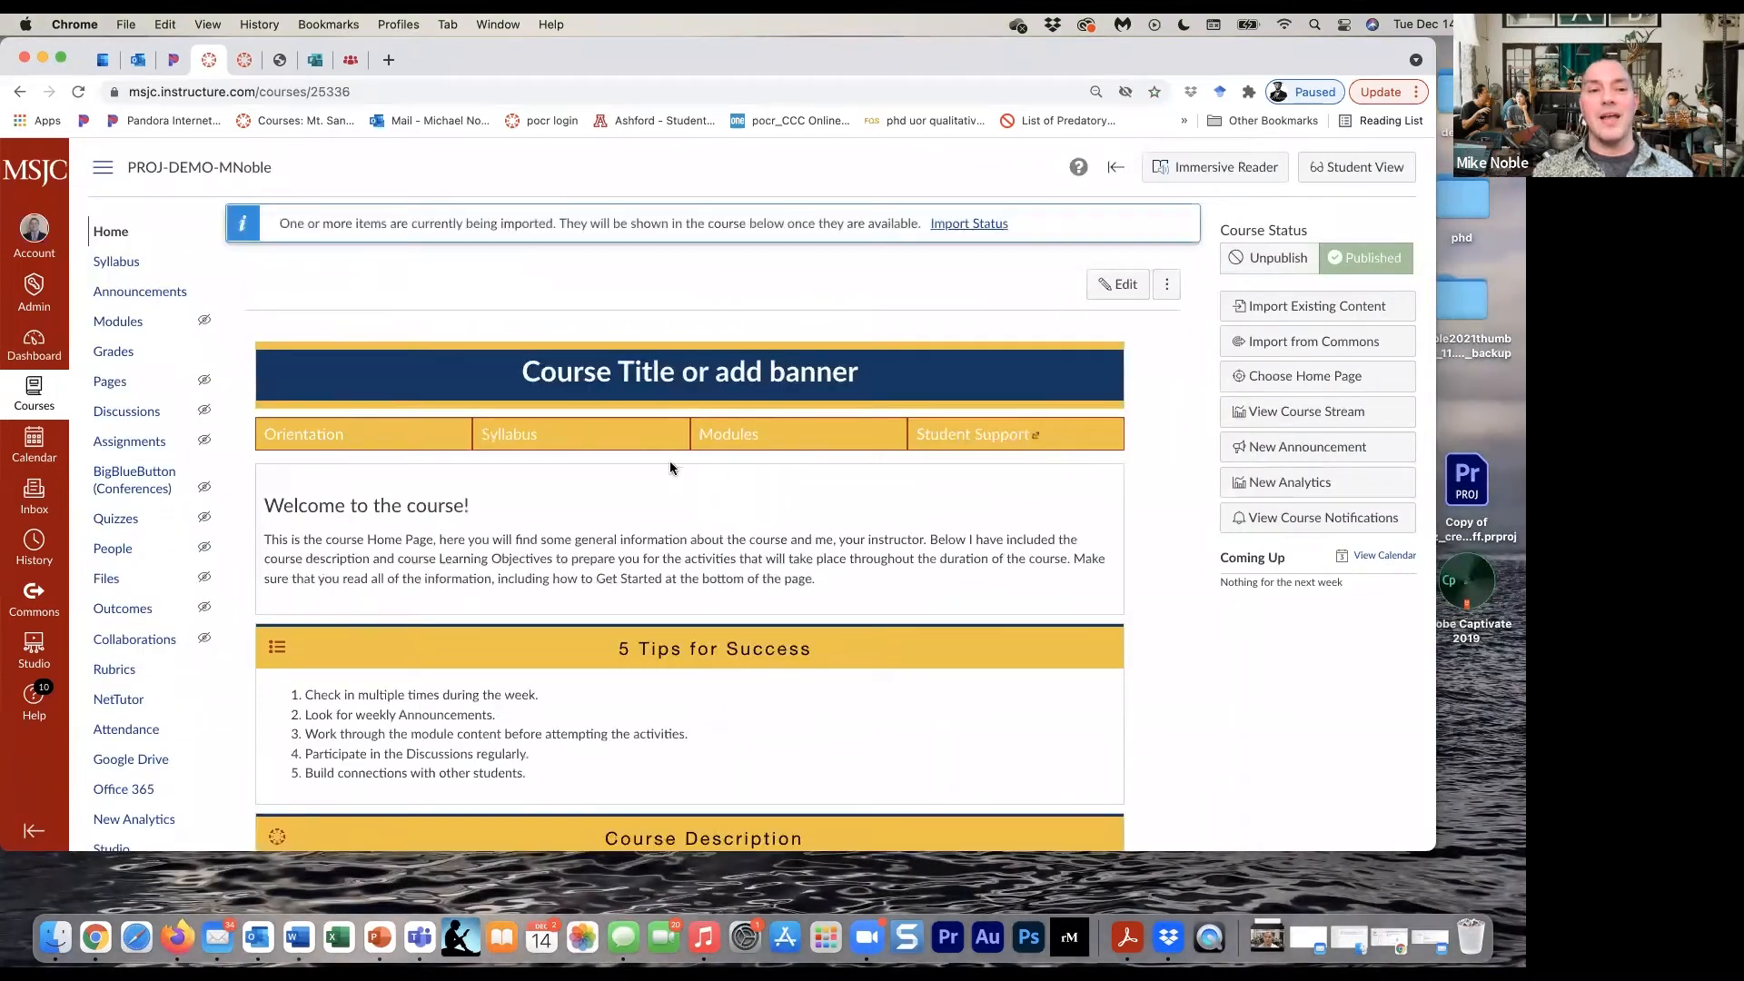
scroll(143, 490, down, 1)
scroll(143, 490, down, 3)
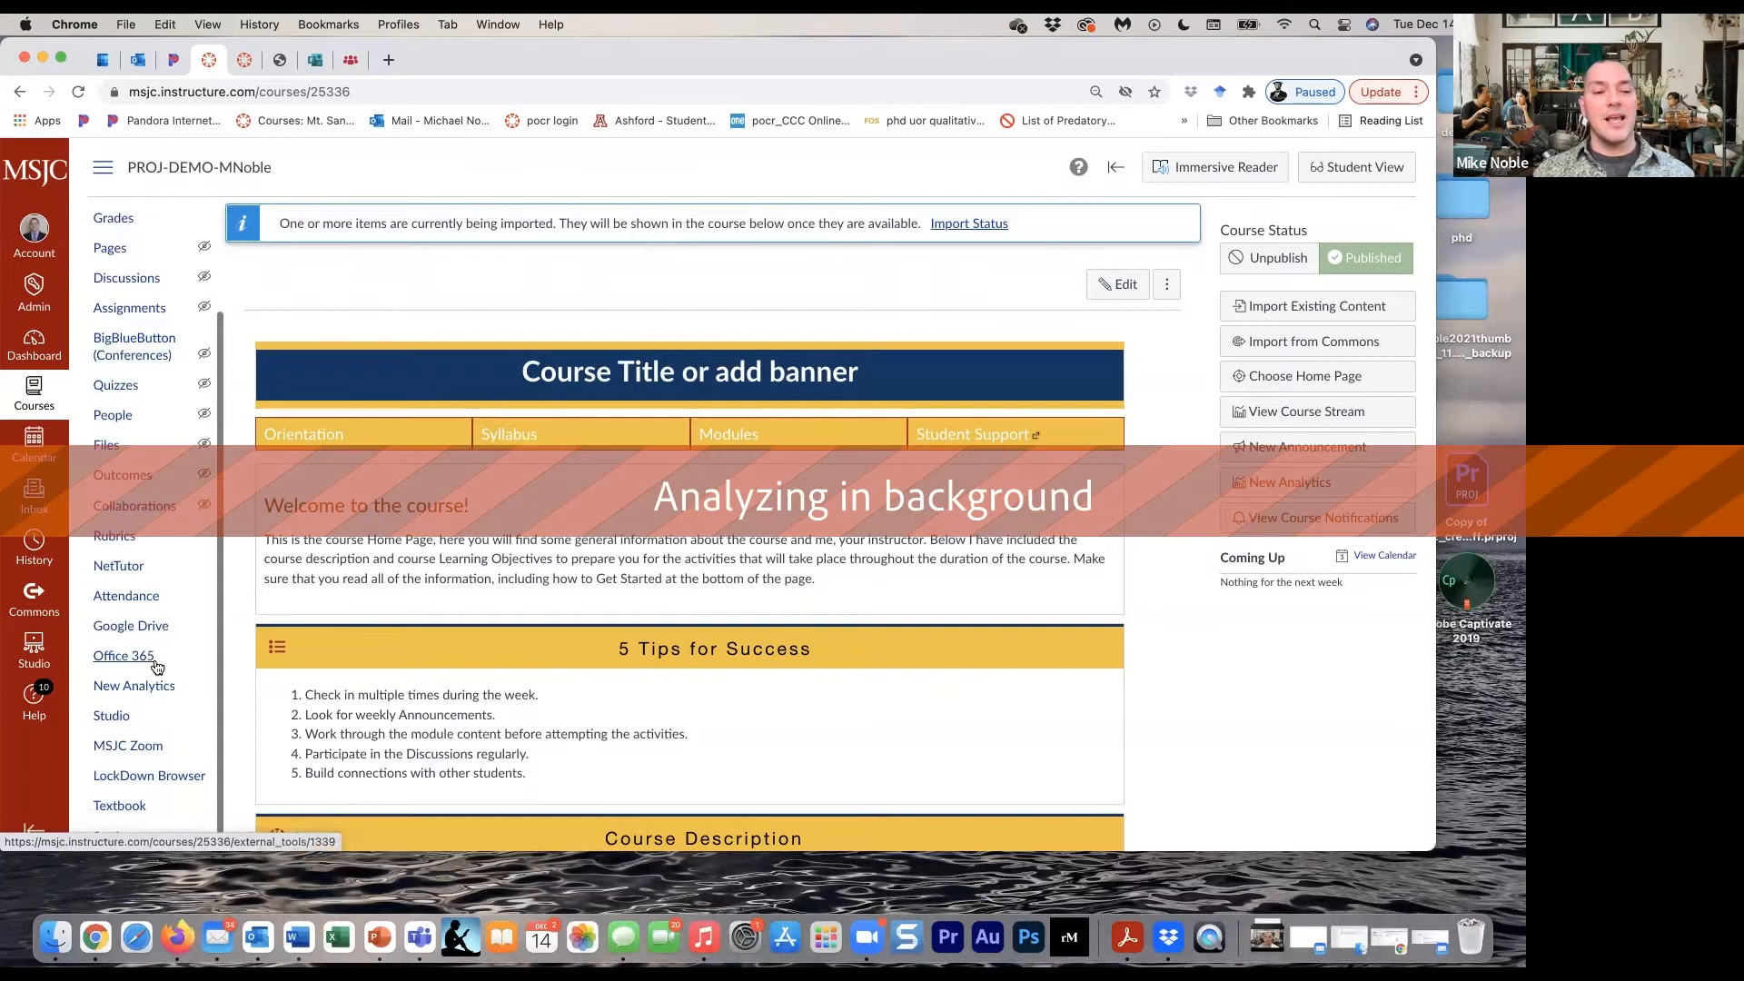
scroll(150, 672, down, 3)
click(128, 779)
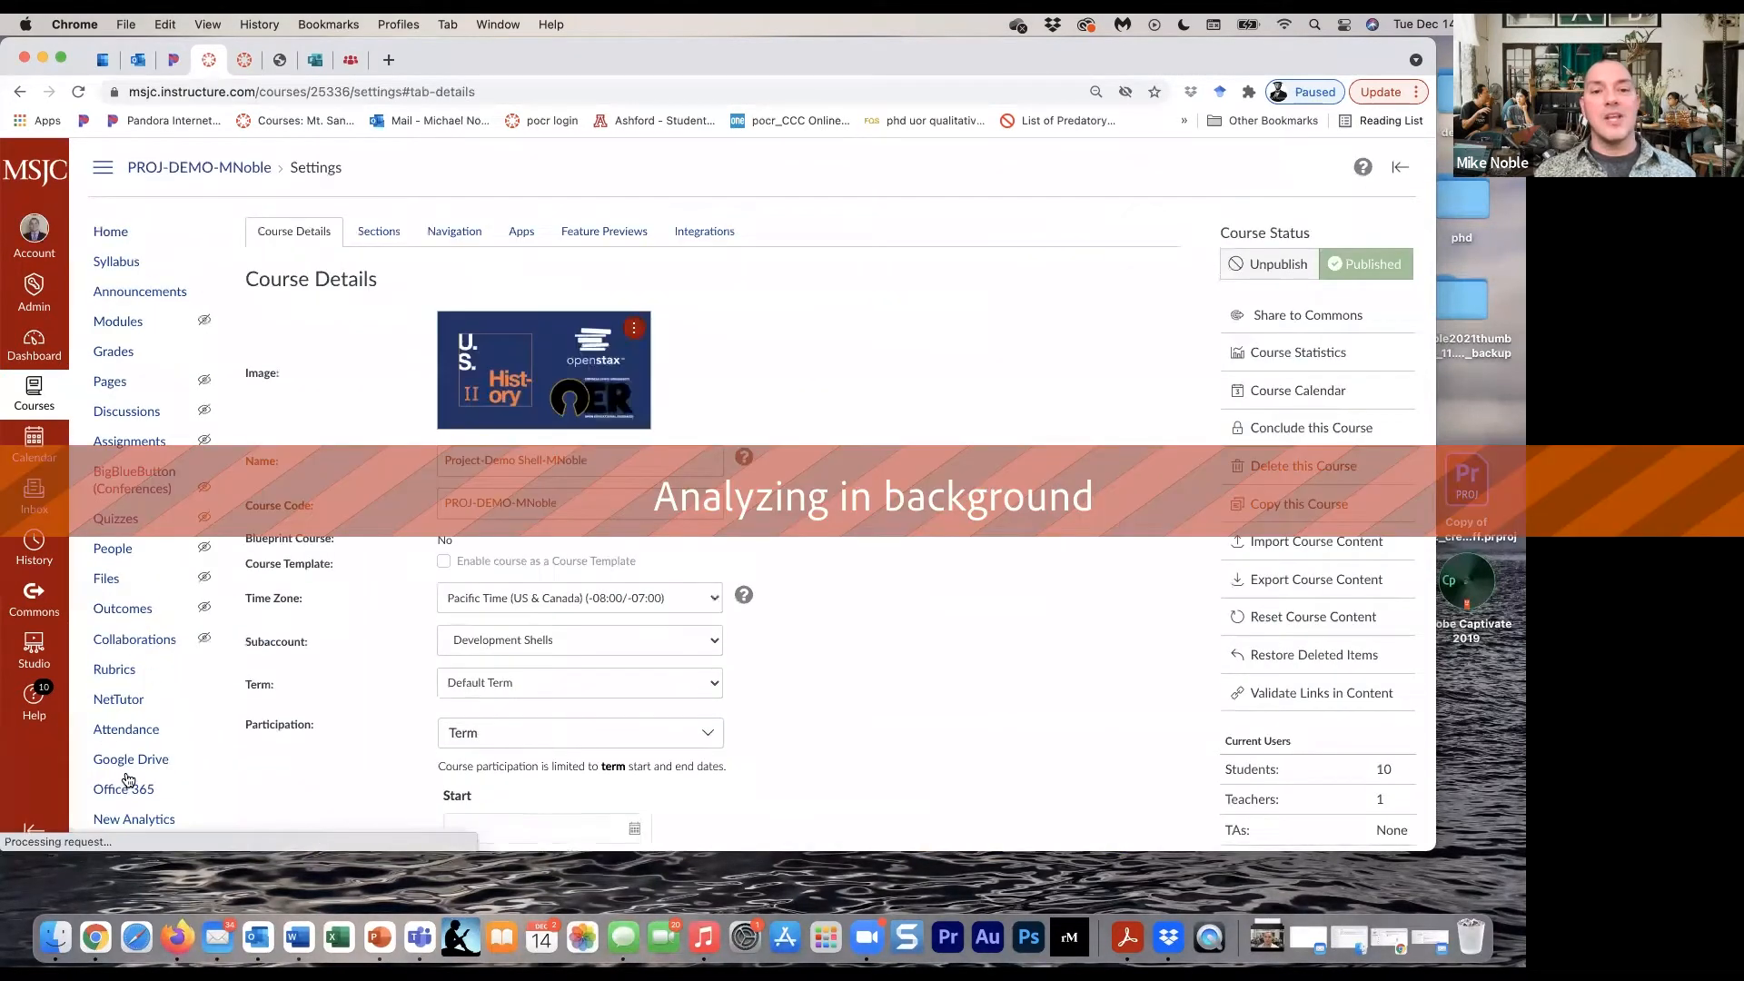
- Replace the course image with an Unsplash photo of milk being poured into a coffee cup, found by searching "coffee"
click(633, 355)
click(638, 393)
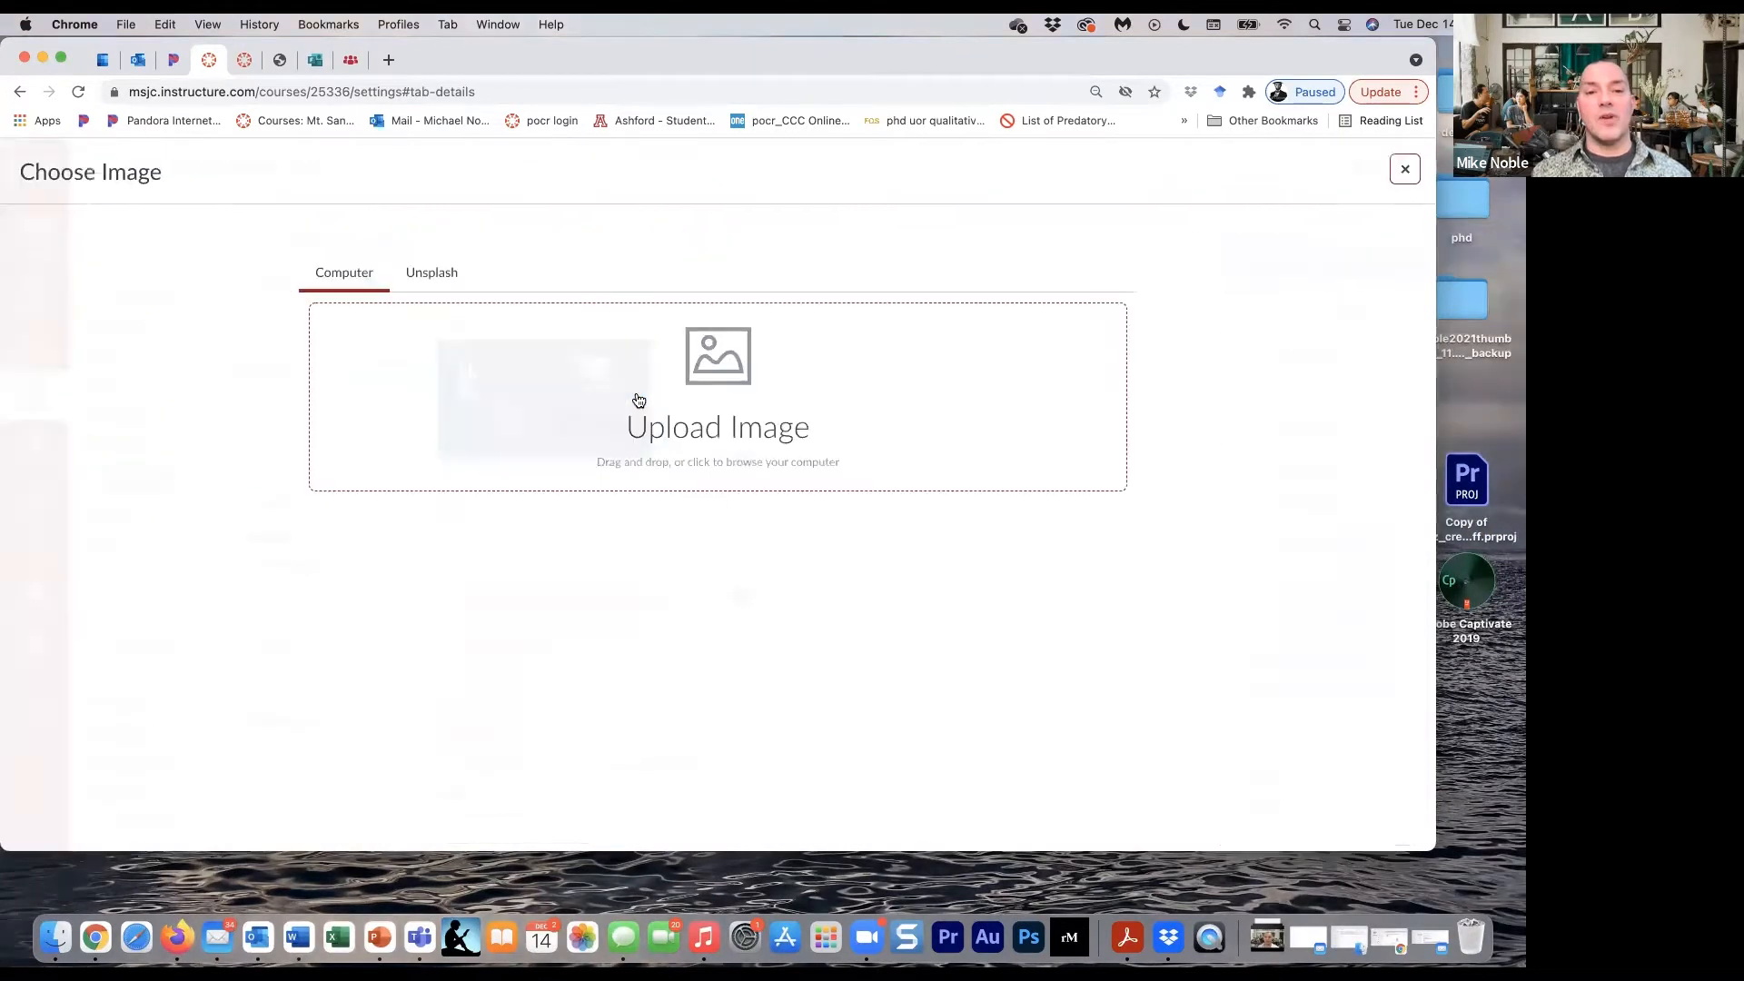
click(421, 270)
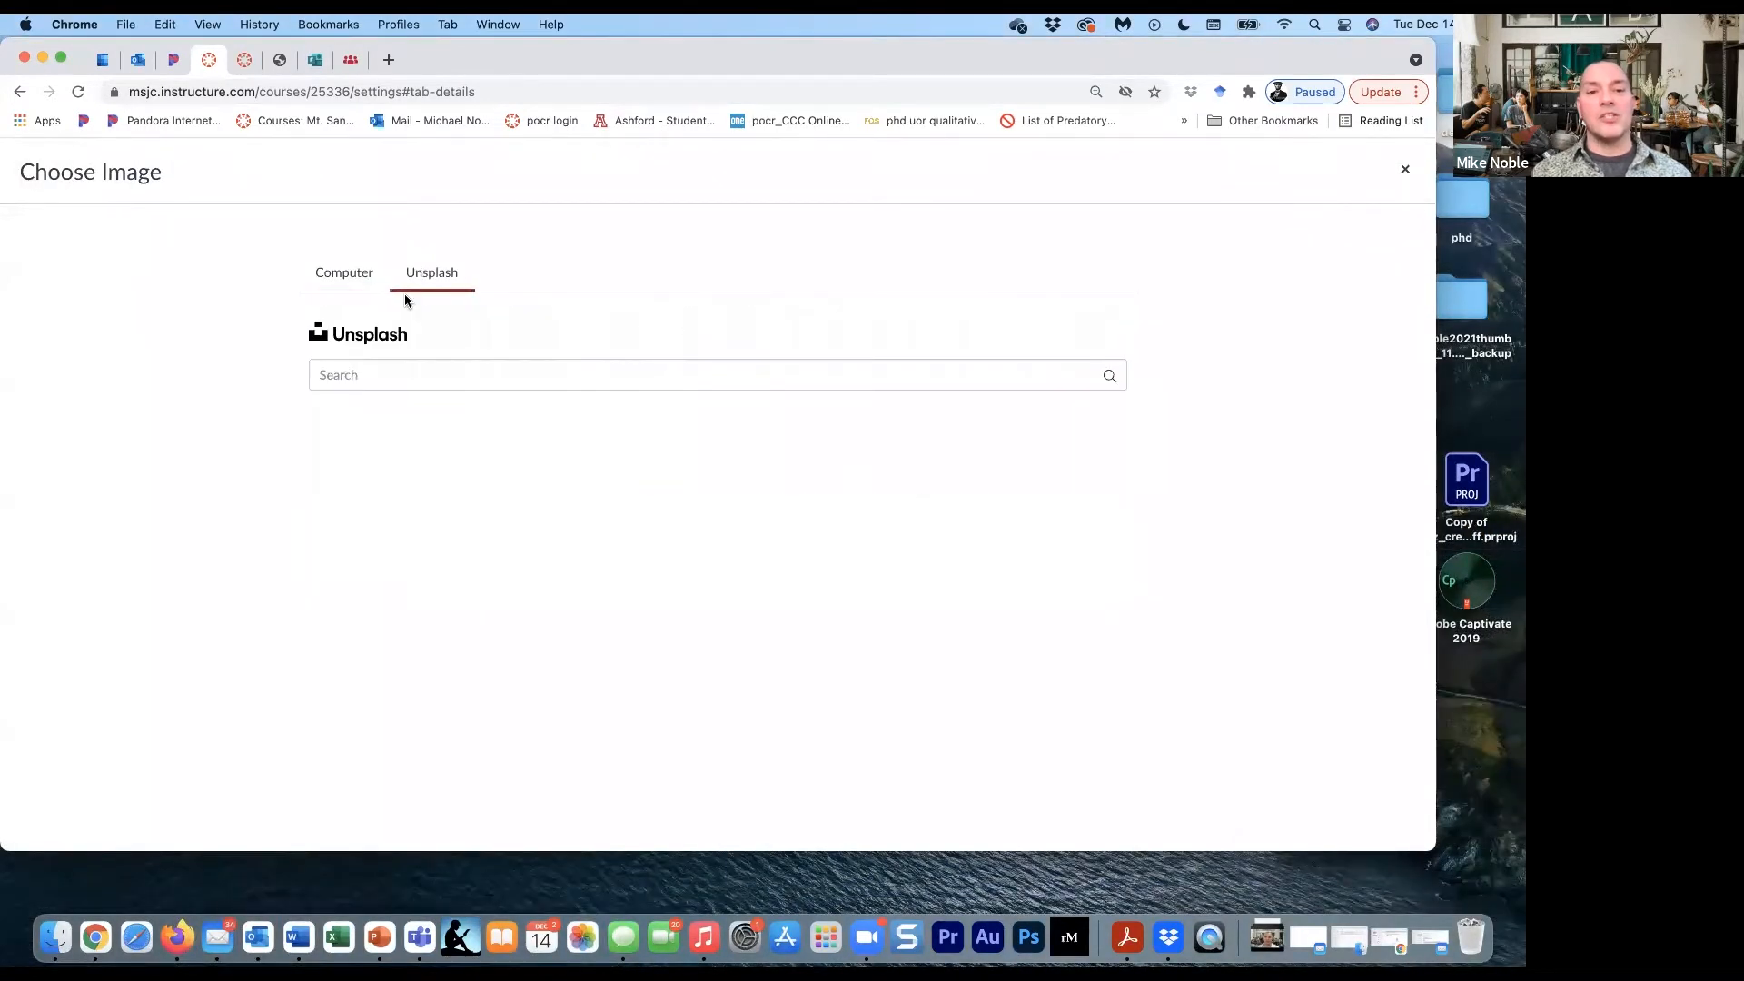
click(398, 369)
text(coffee)
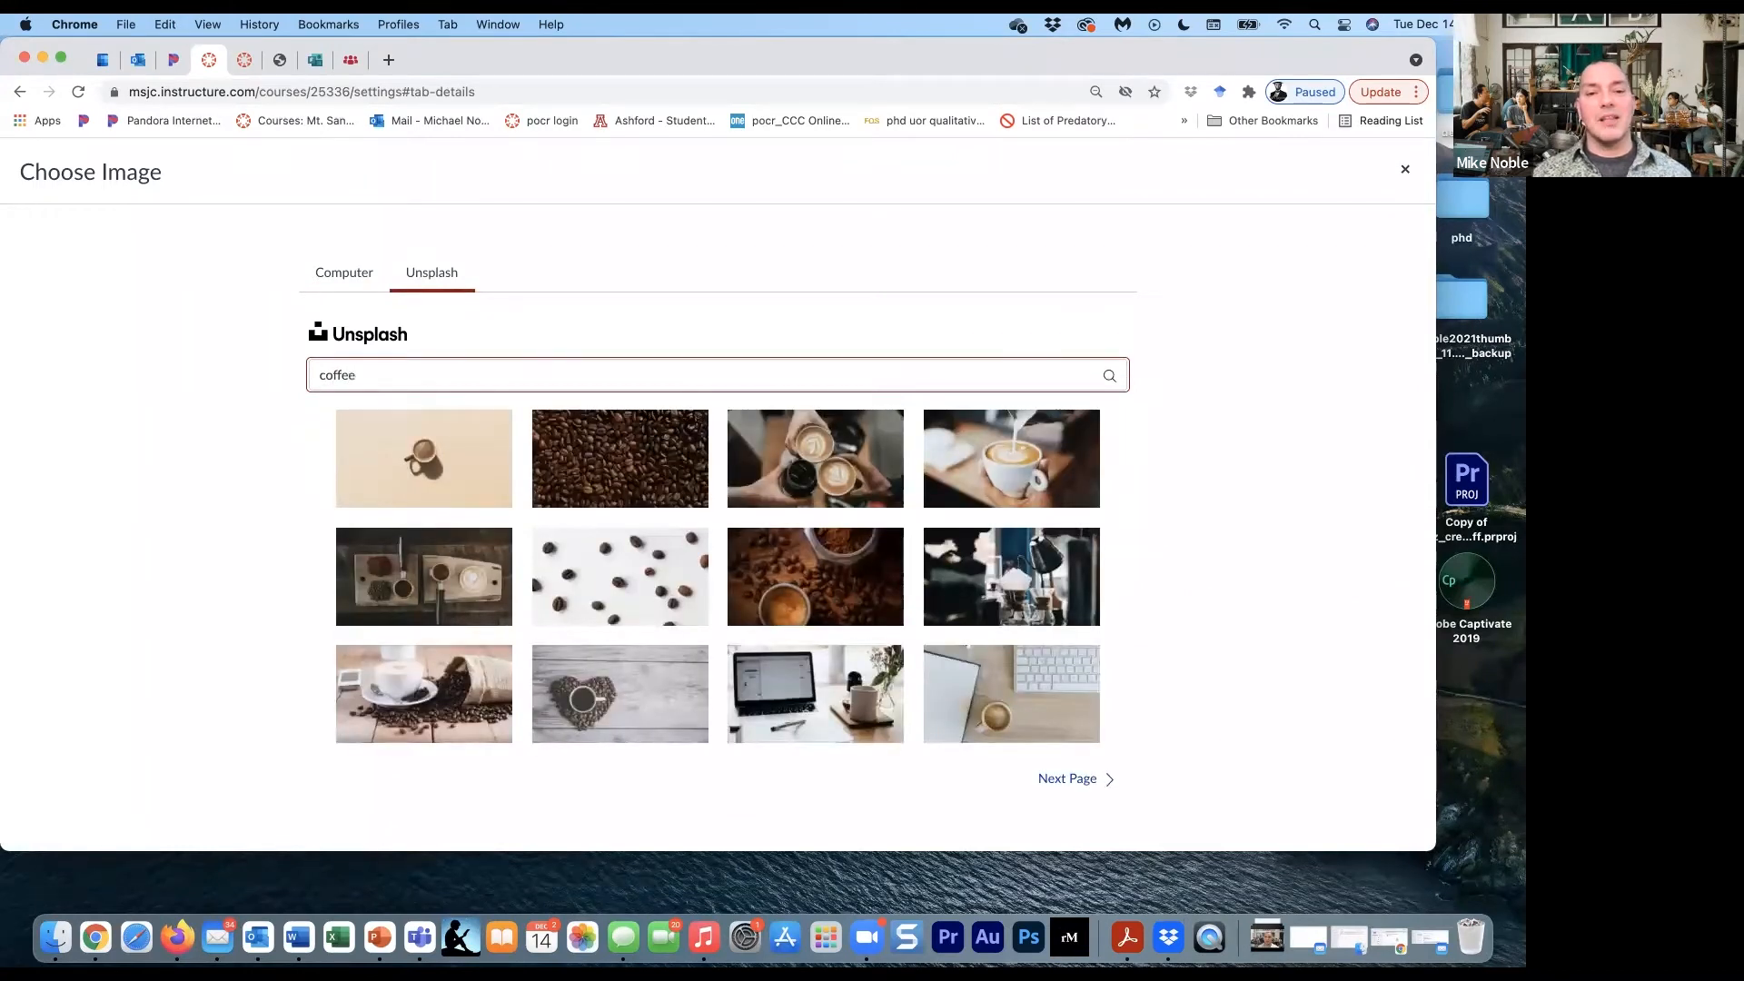
click(1033, 449)
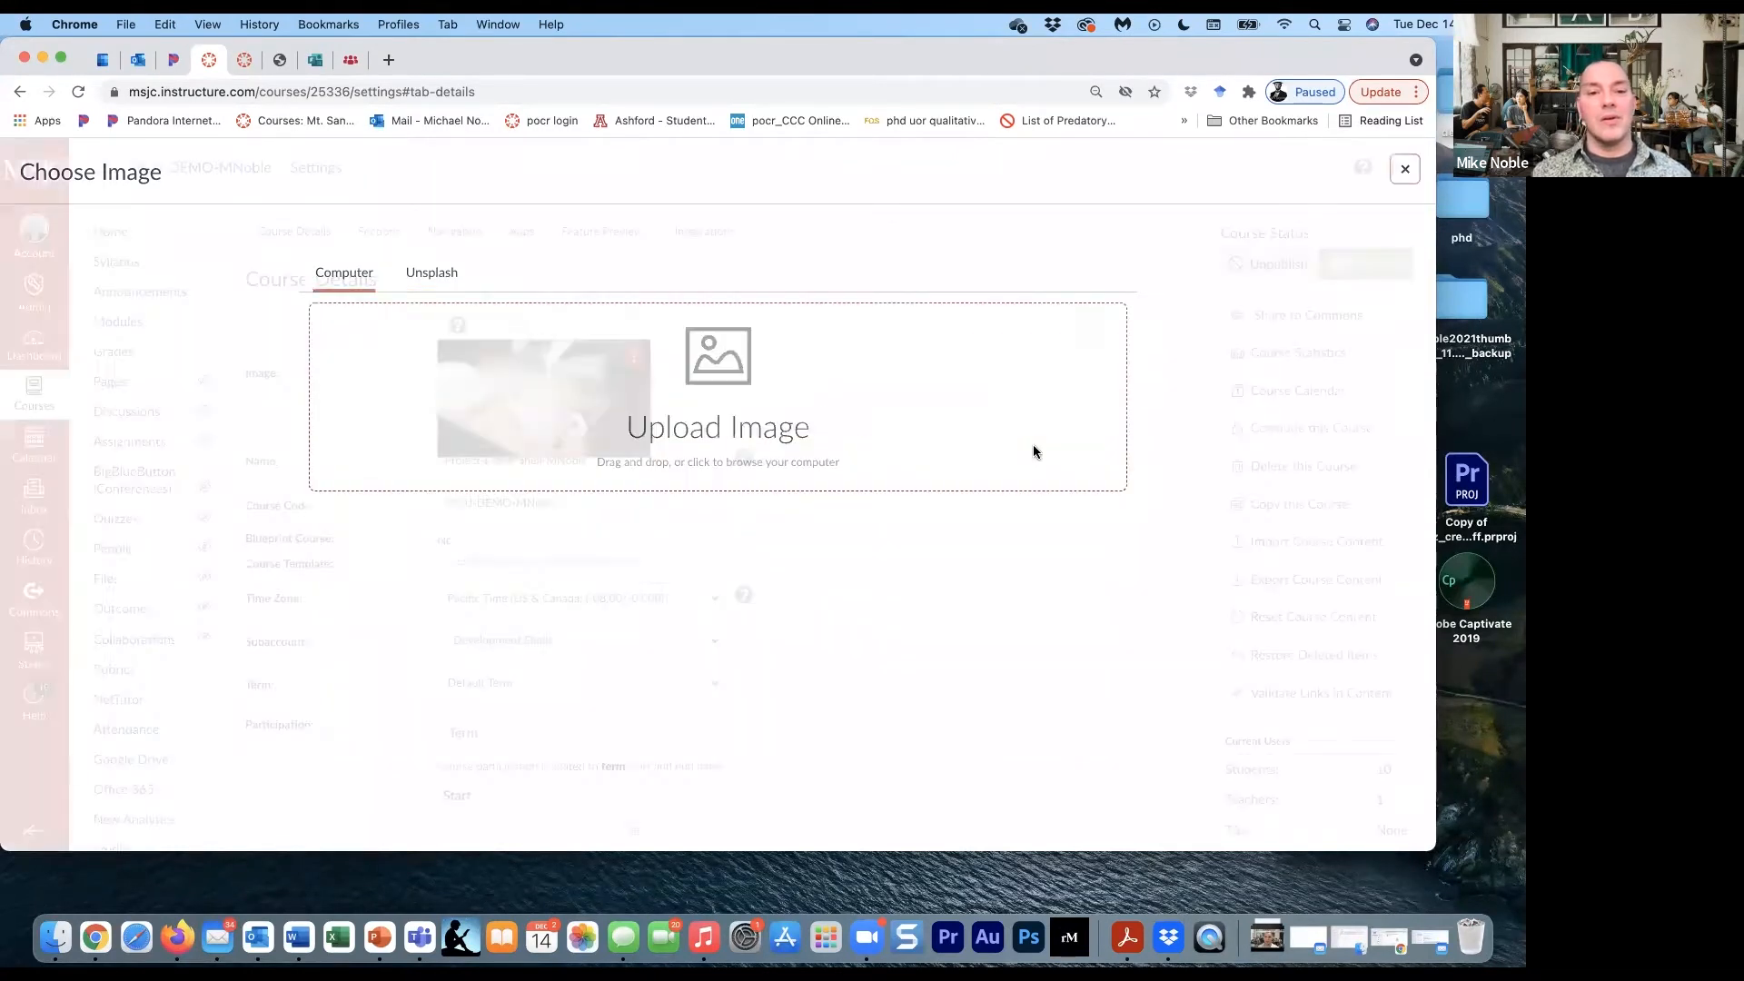
- Save the course details with the new course image
scroll(818, 523, down, 15)
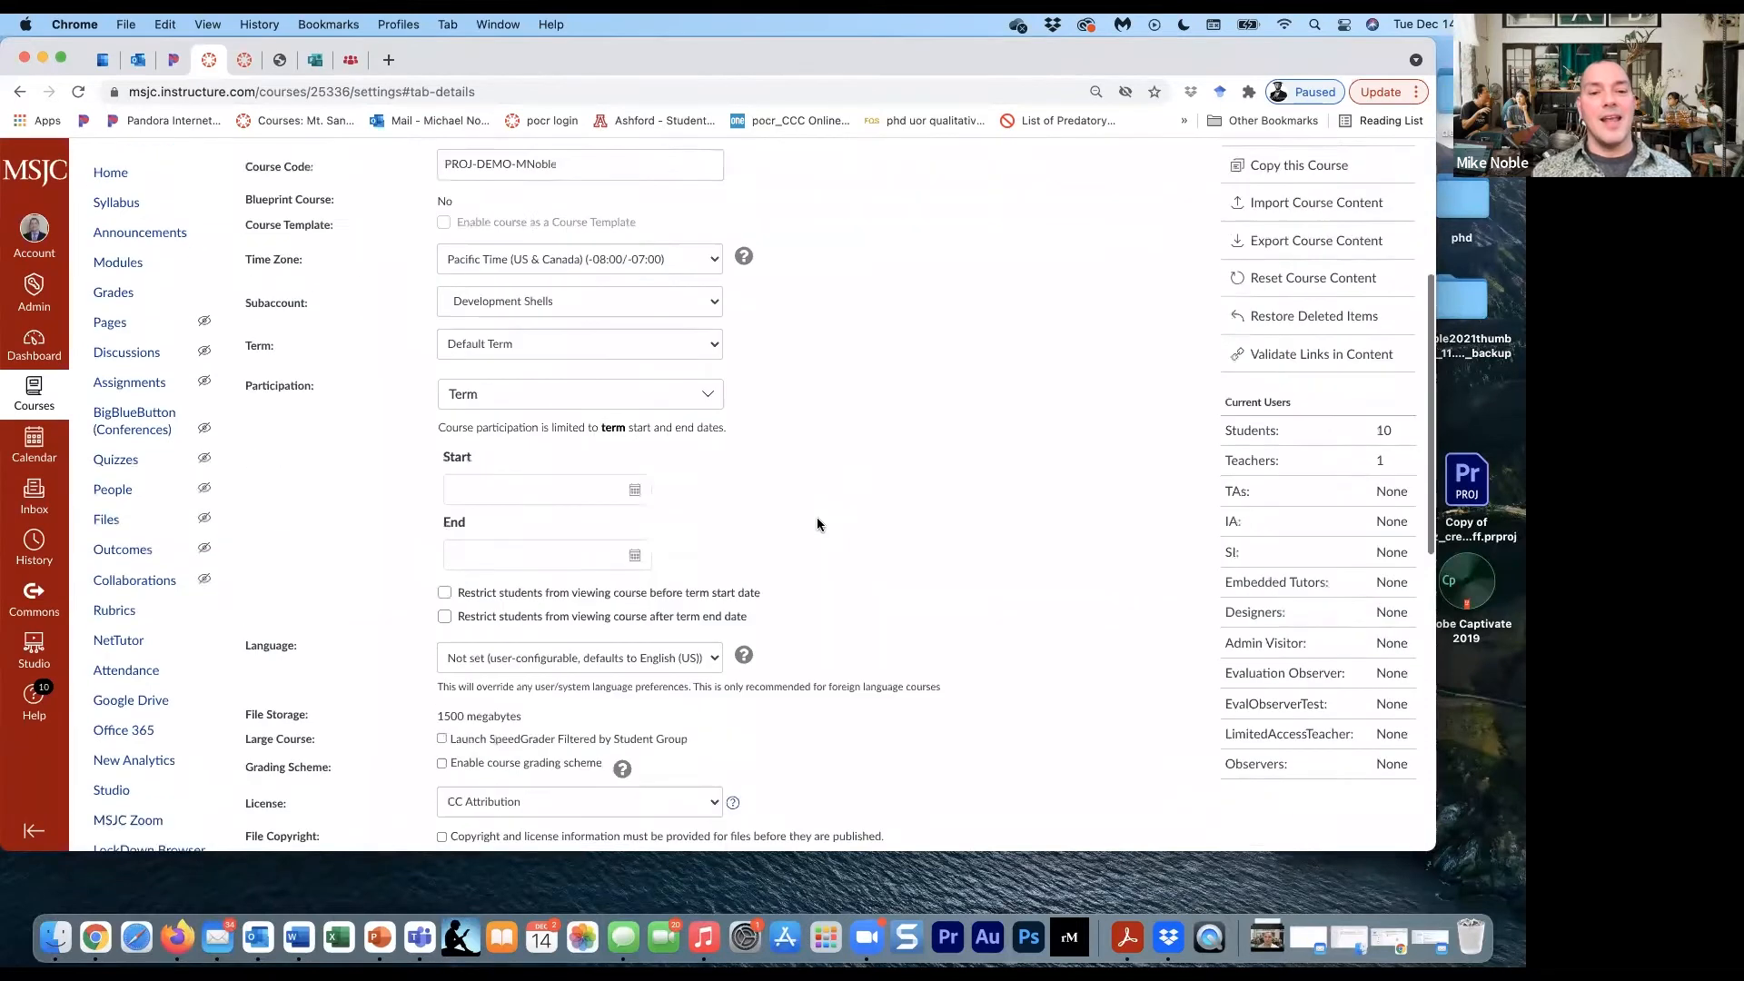
scroll(816, 516, up, 10)
scroll(816, 516, down, 12)
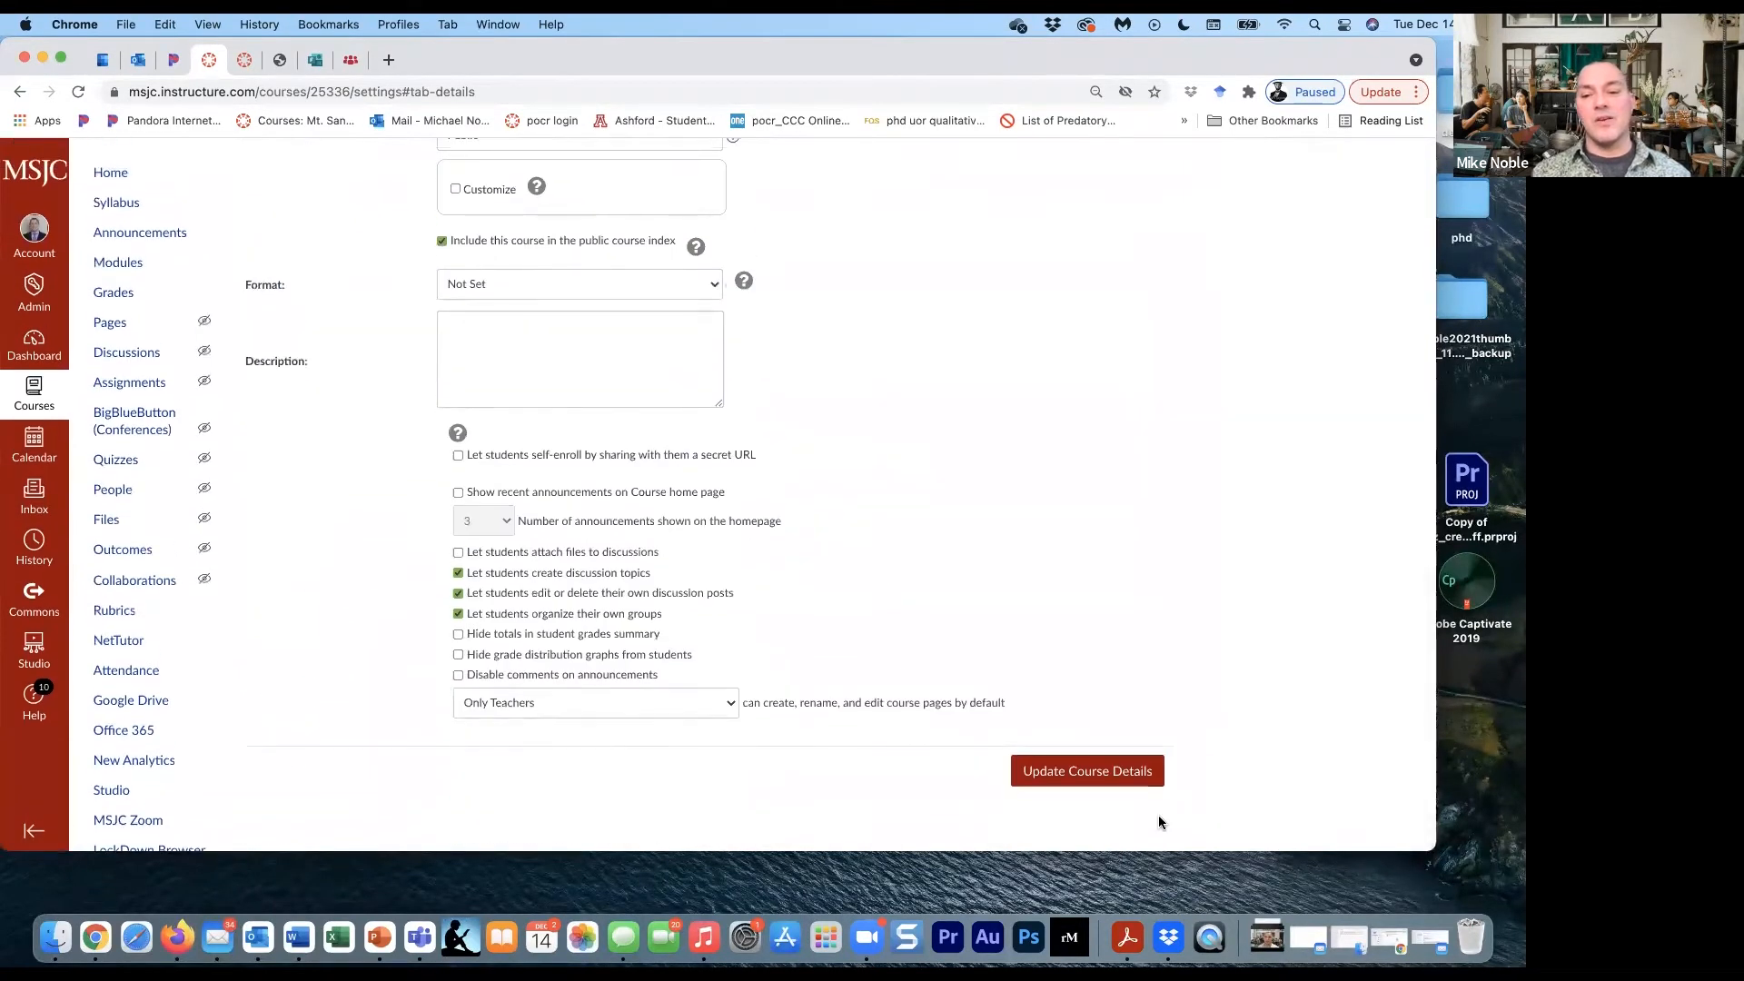
click(1130, 768)
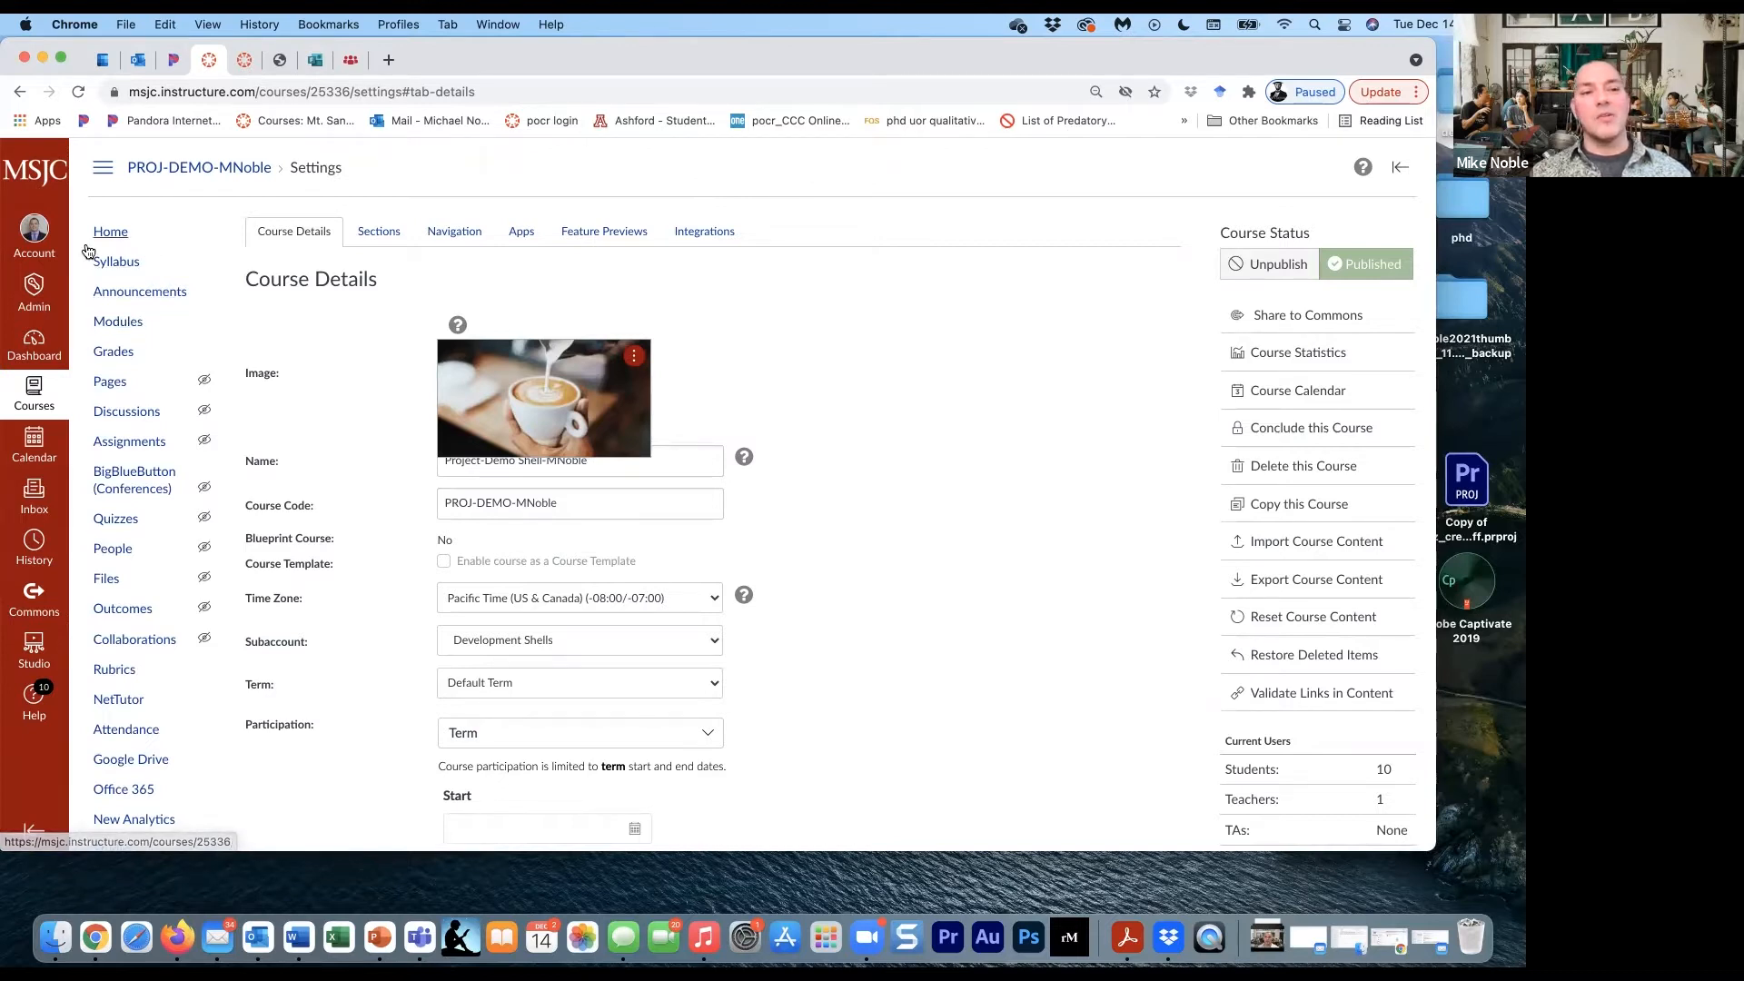
- Examine the imported U.S. History modules in the course, from the Landing Page through Getting Started (SAMPLE)
click(125, 328)
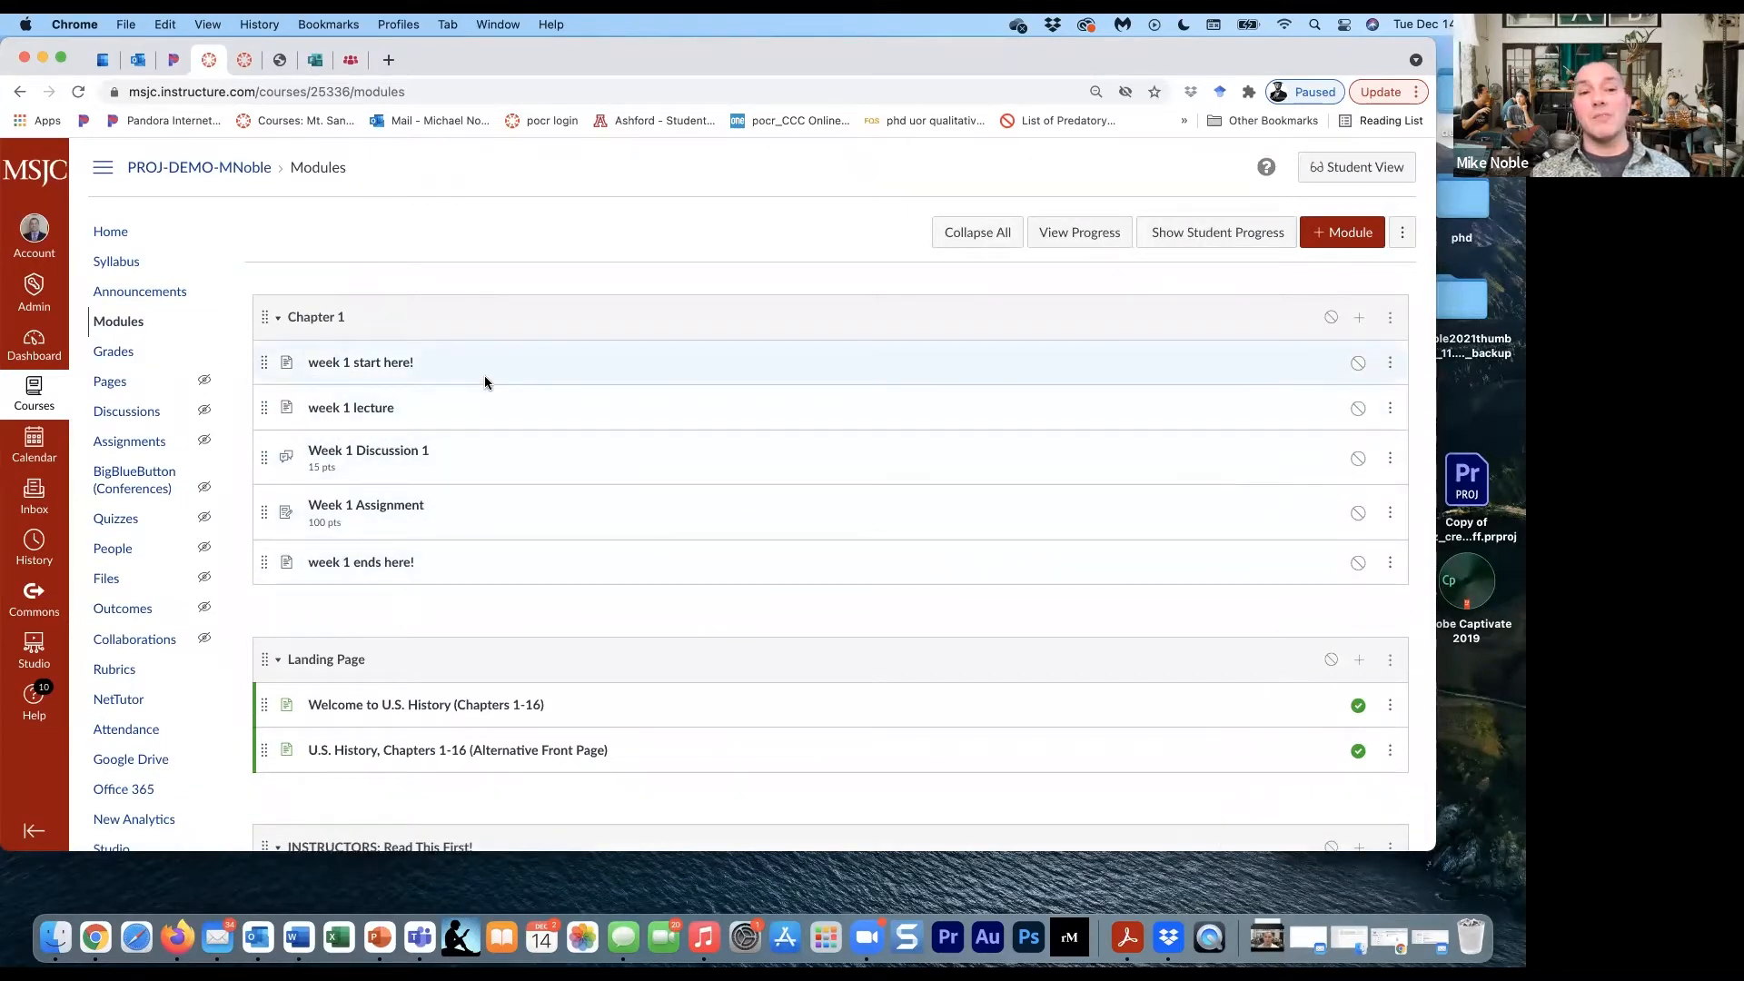
scroll(483, 374, down, 5)
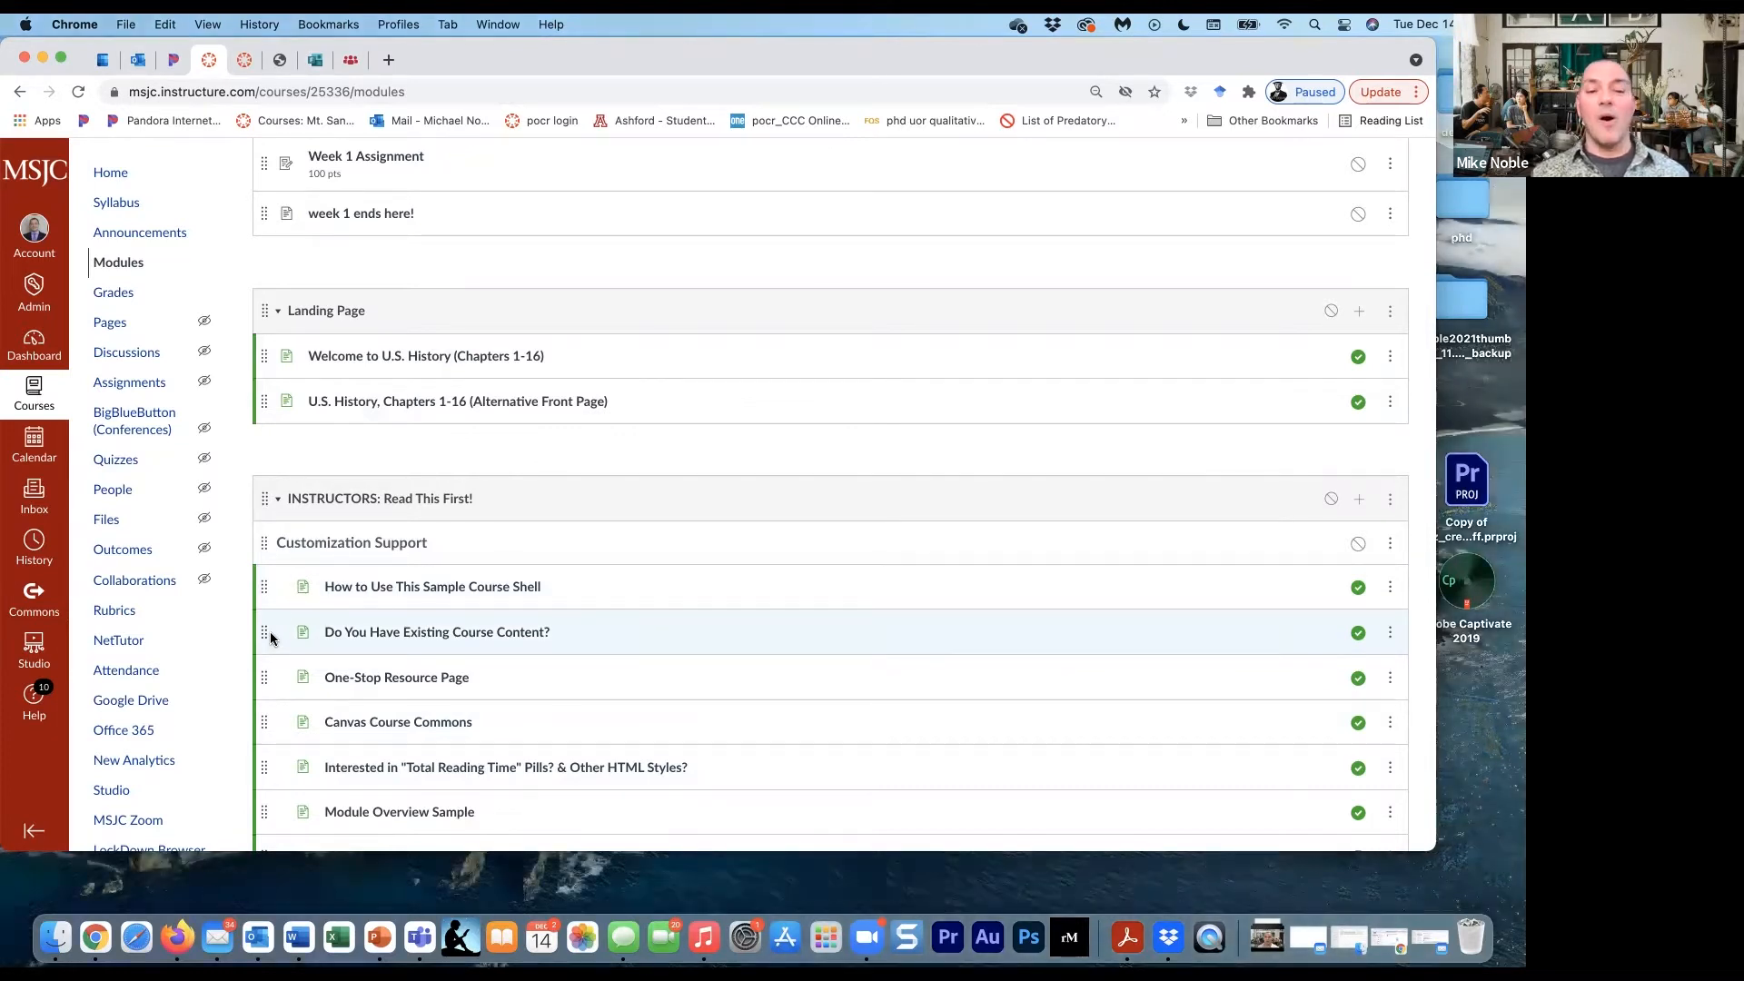
scroll(269, 639, down, 10)
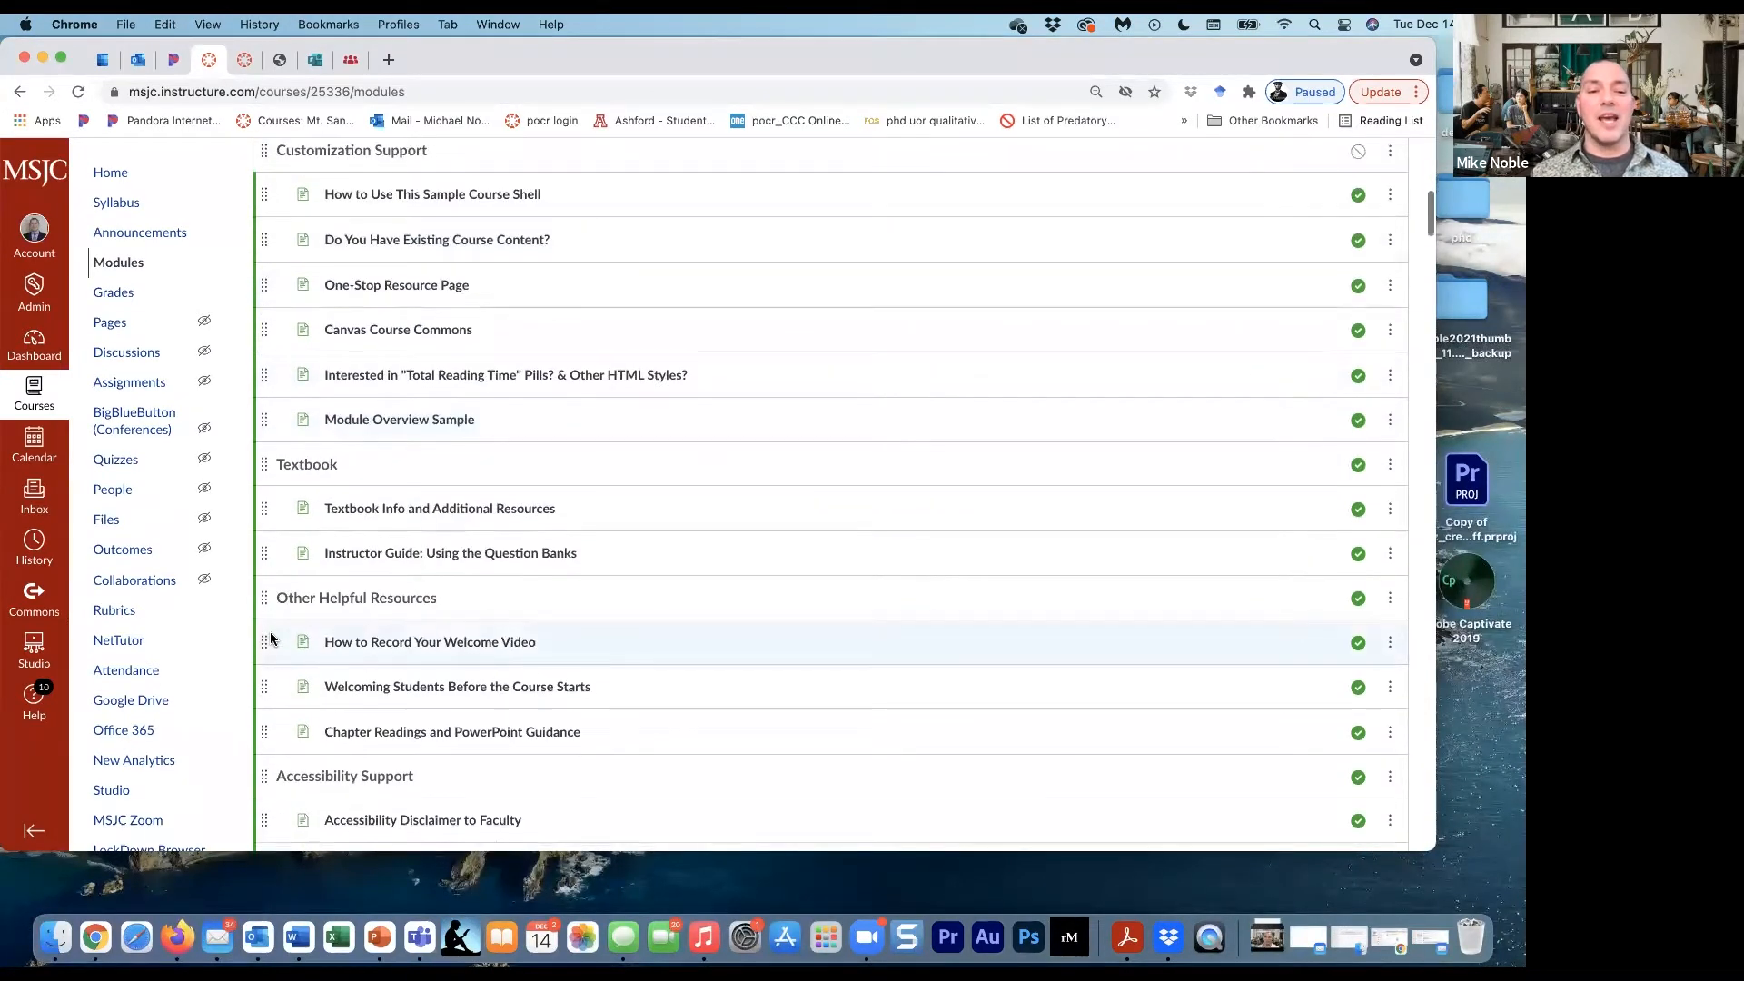
scroll(269, 639, down, 4)
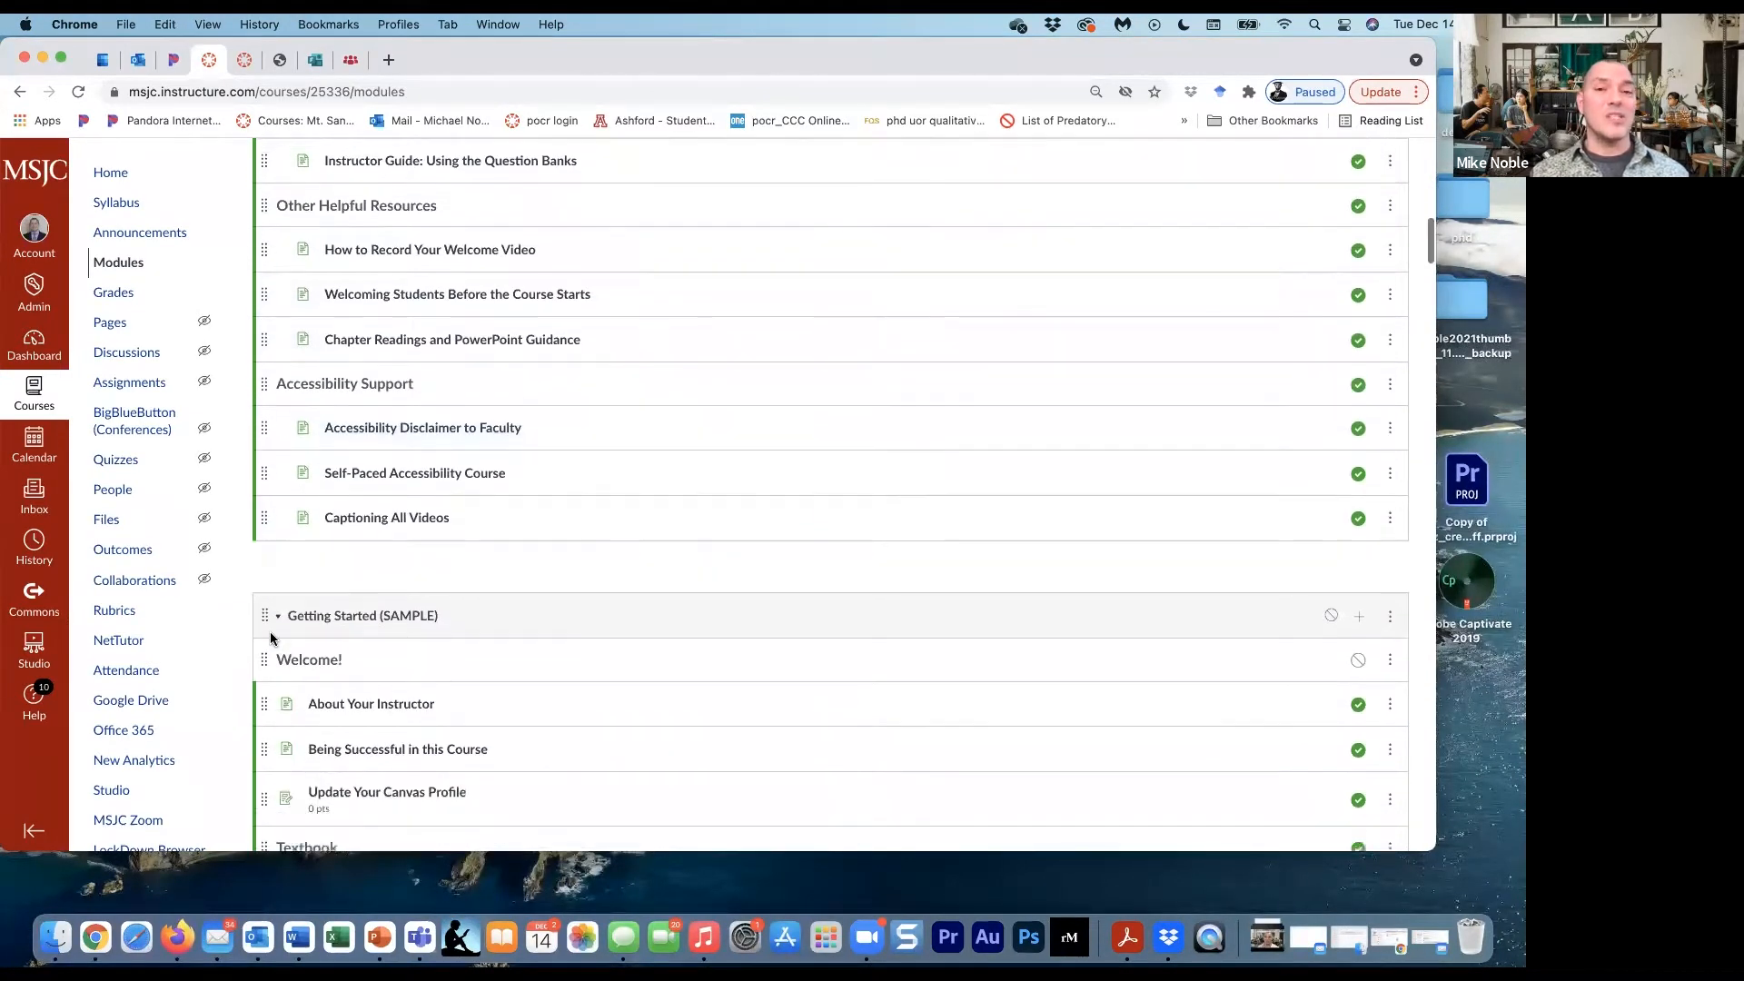
scroll(270, 638, down, 1)
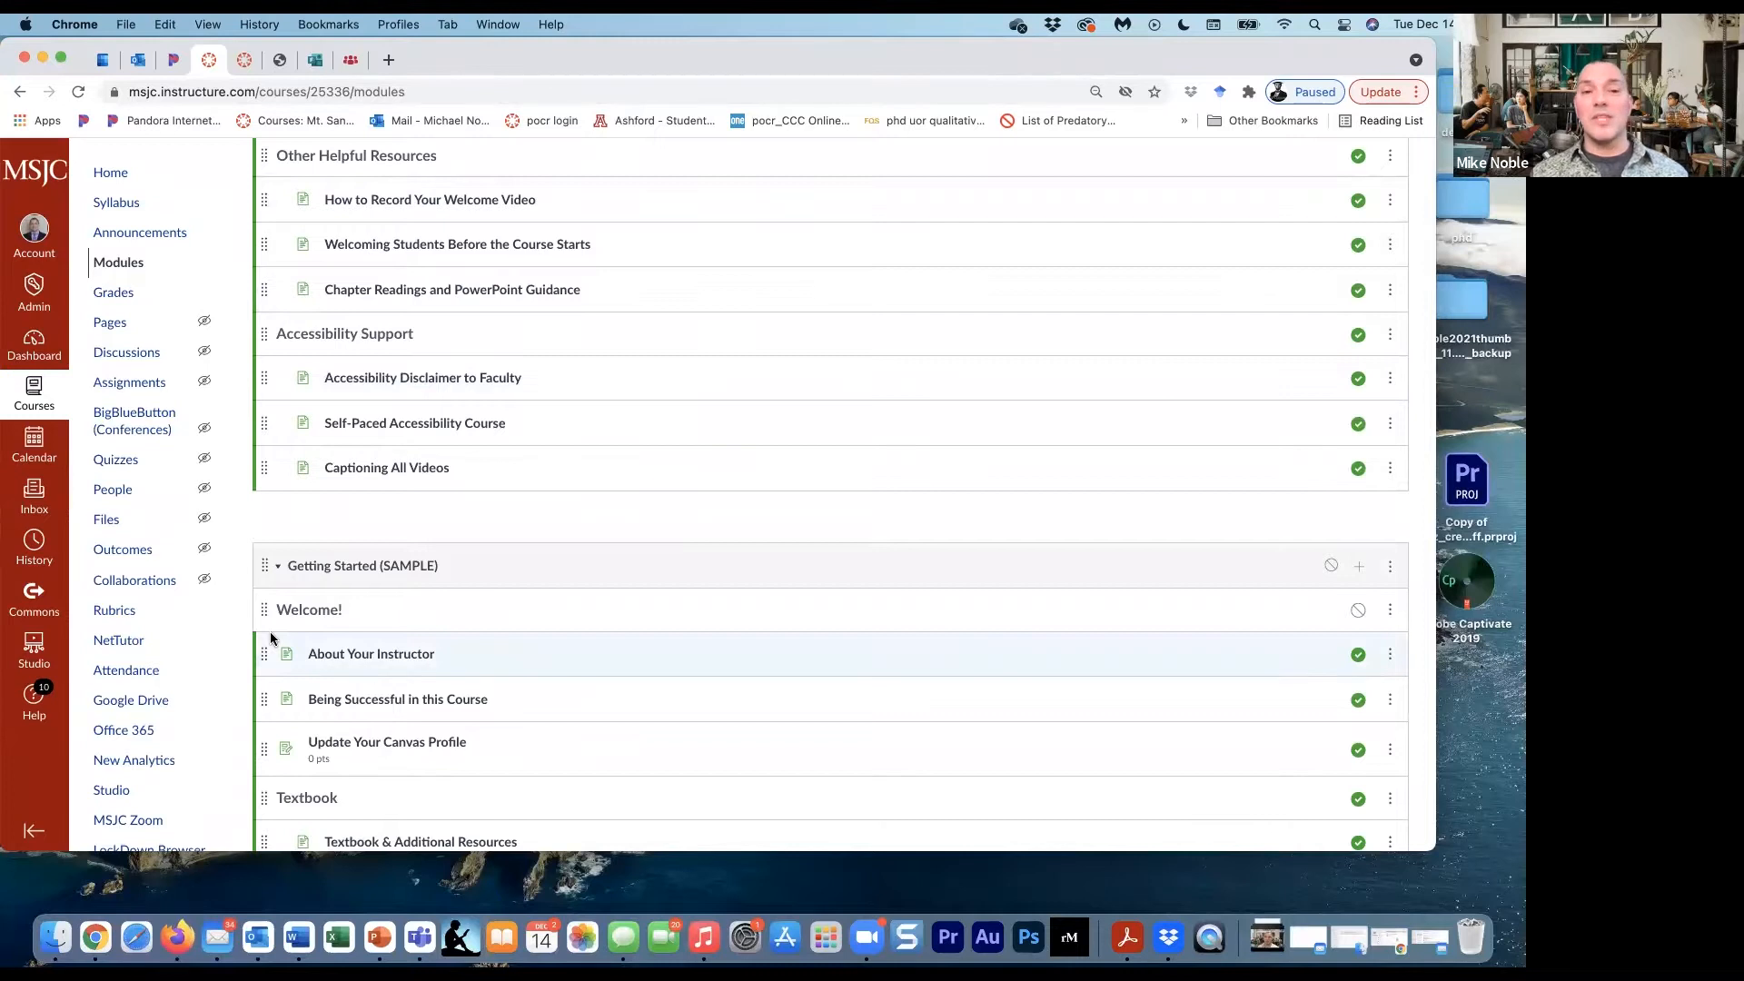
scroll(270, 639, up, 17)
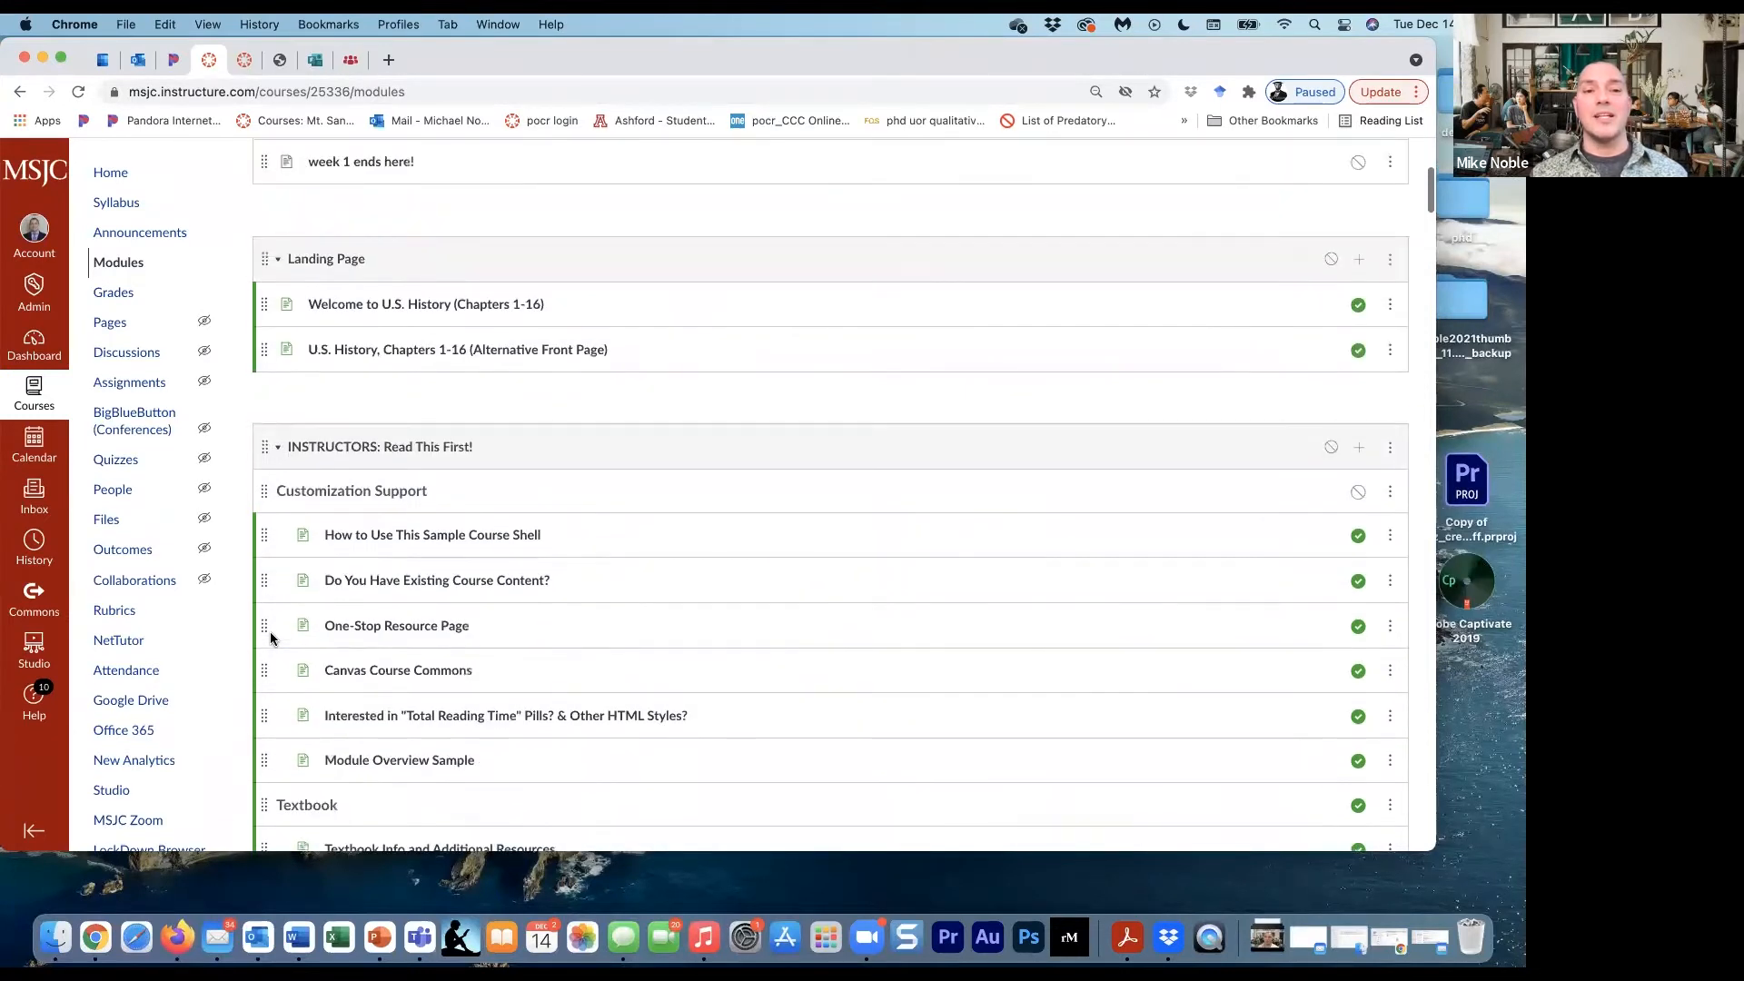
scroll(269, 638, up, 1)
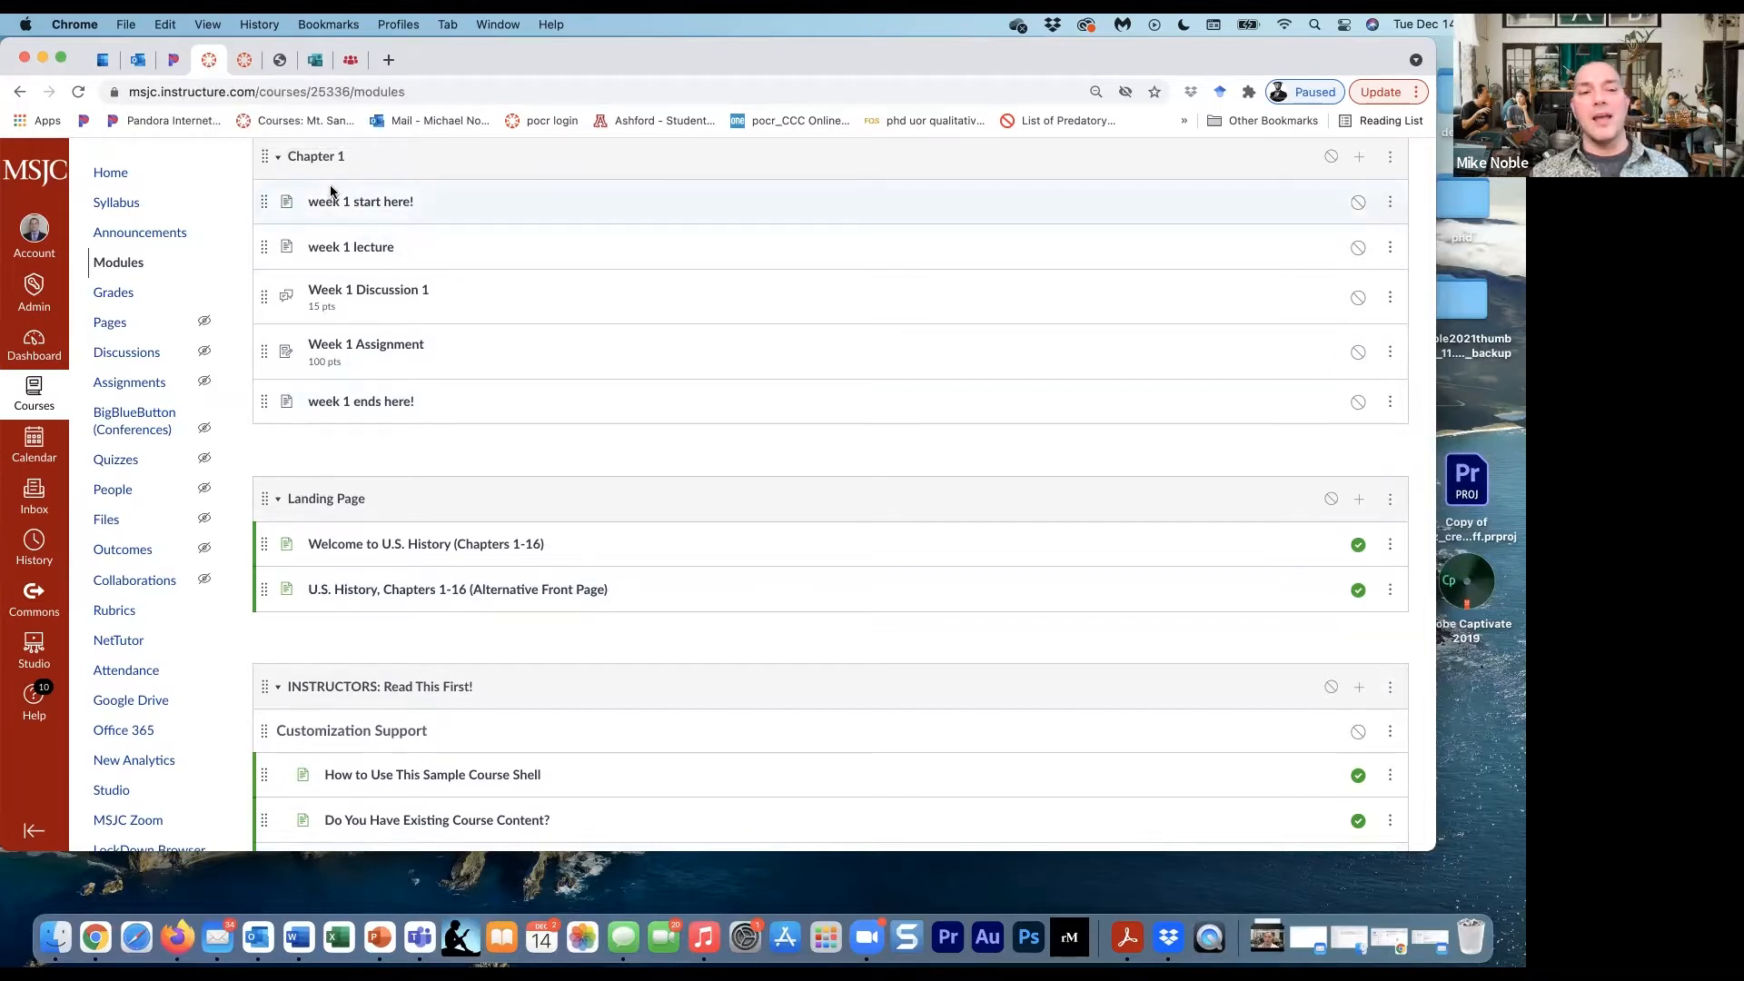
- Switch to the LibreTexts book on equity and diversity and go to the Social Science library's home page
click(346, 66)
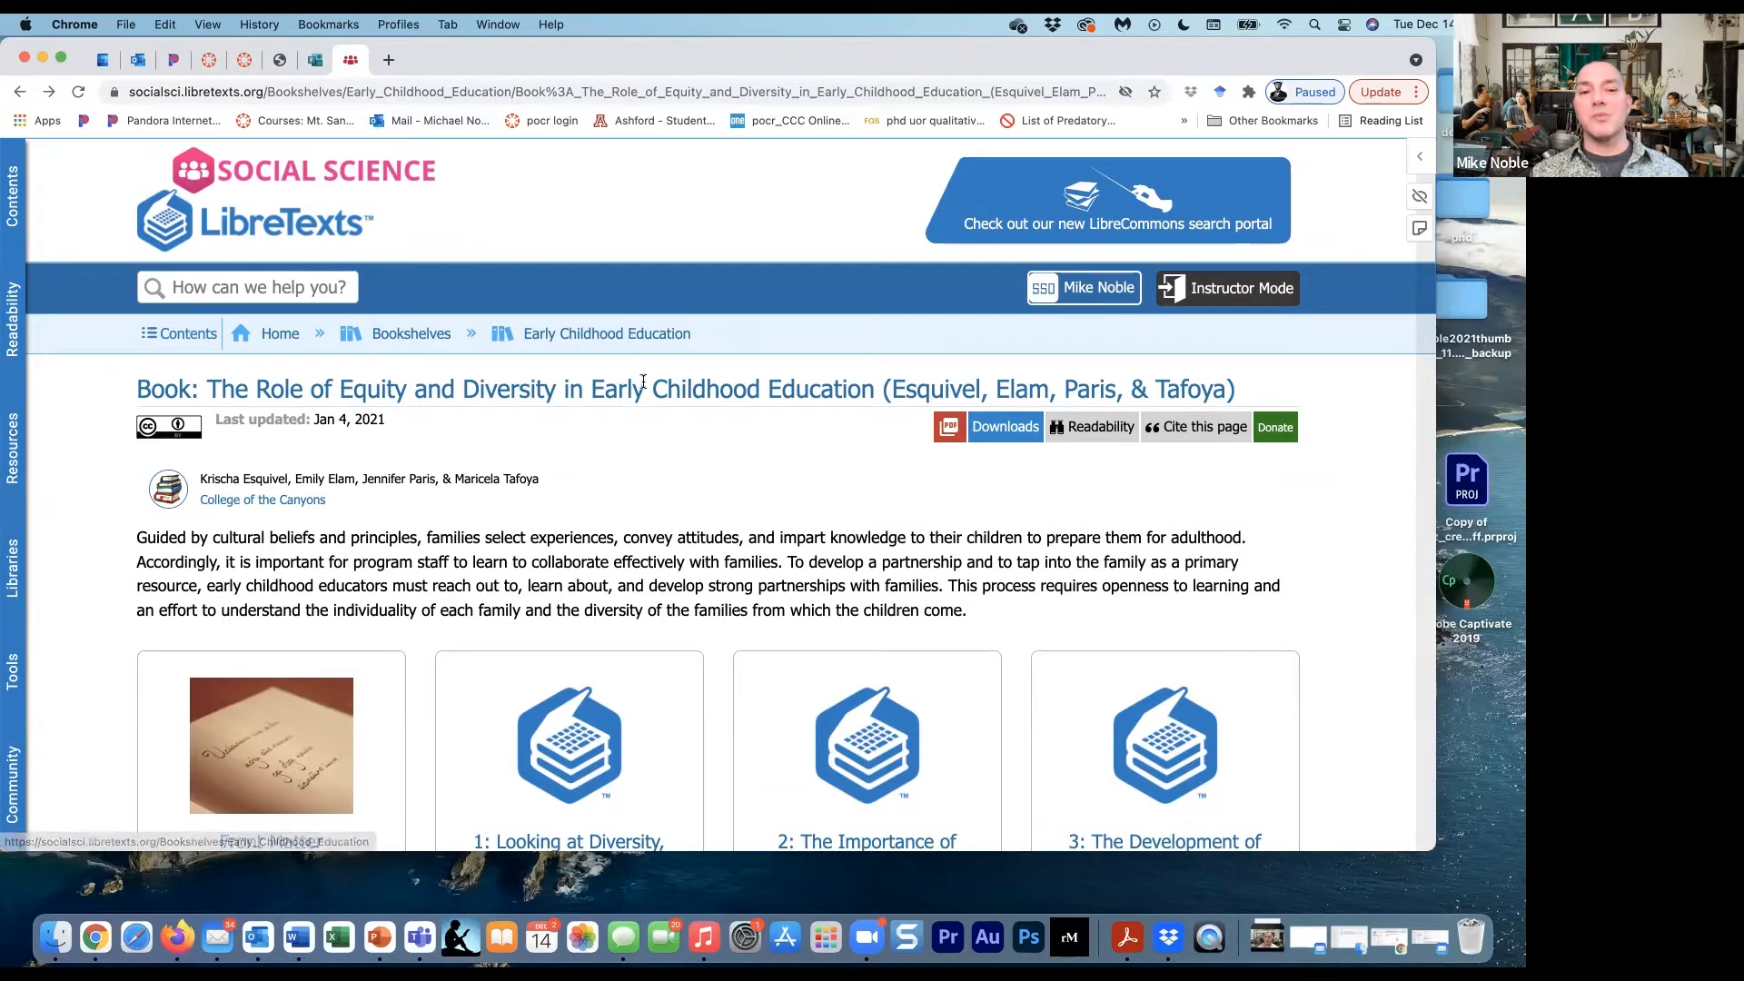
scroll(650, 394, down, 5)
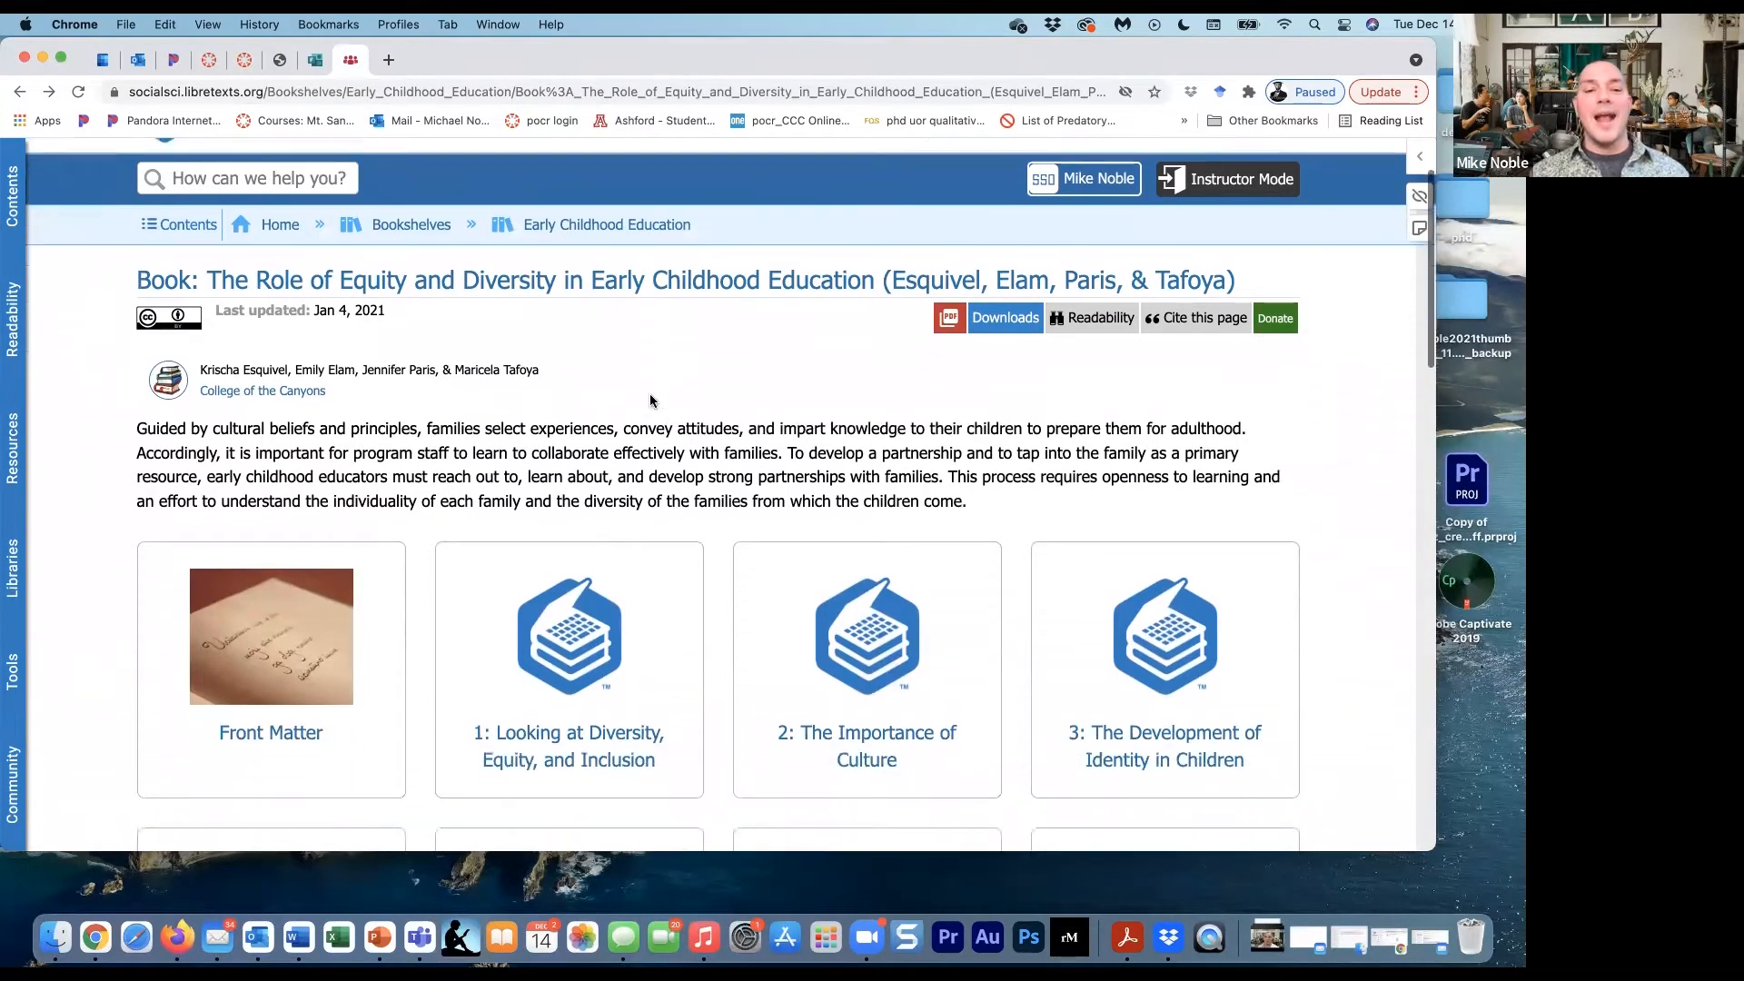
scroll(650, 400, up, 4)
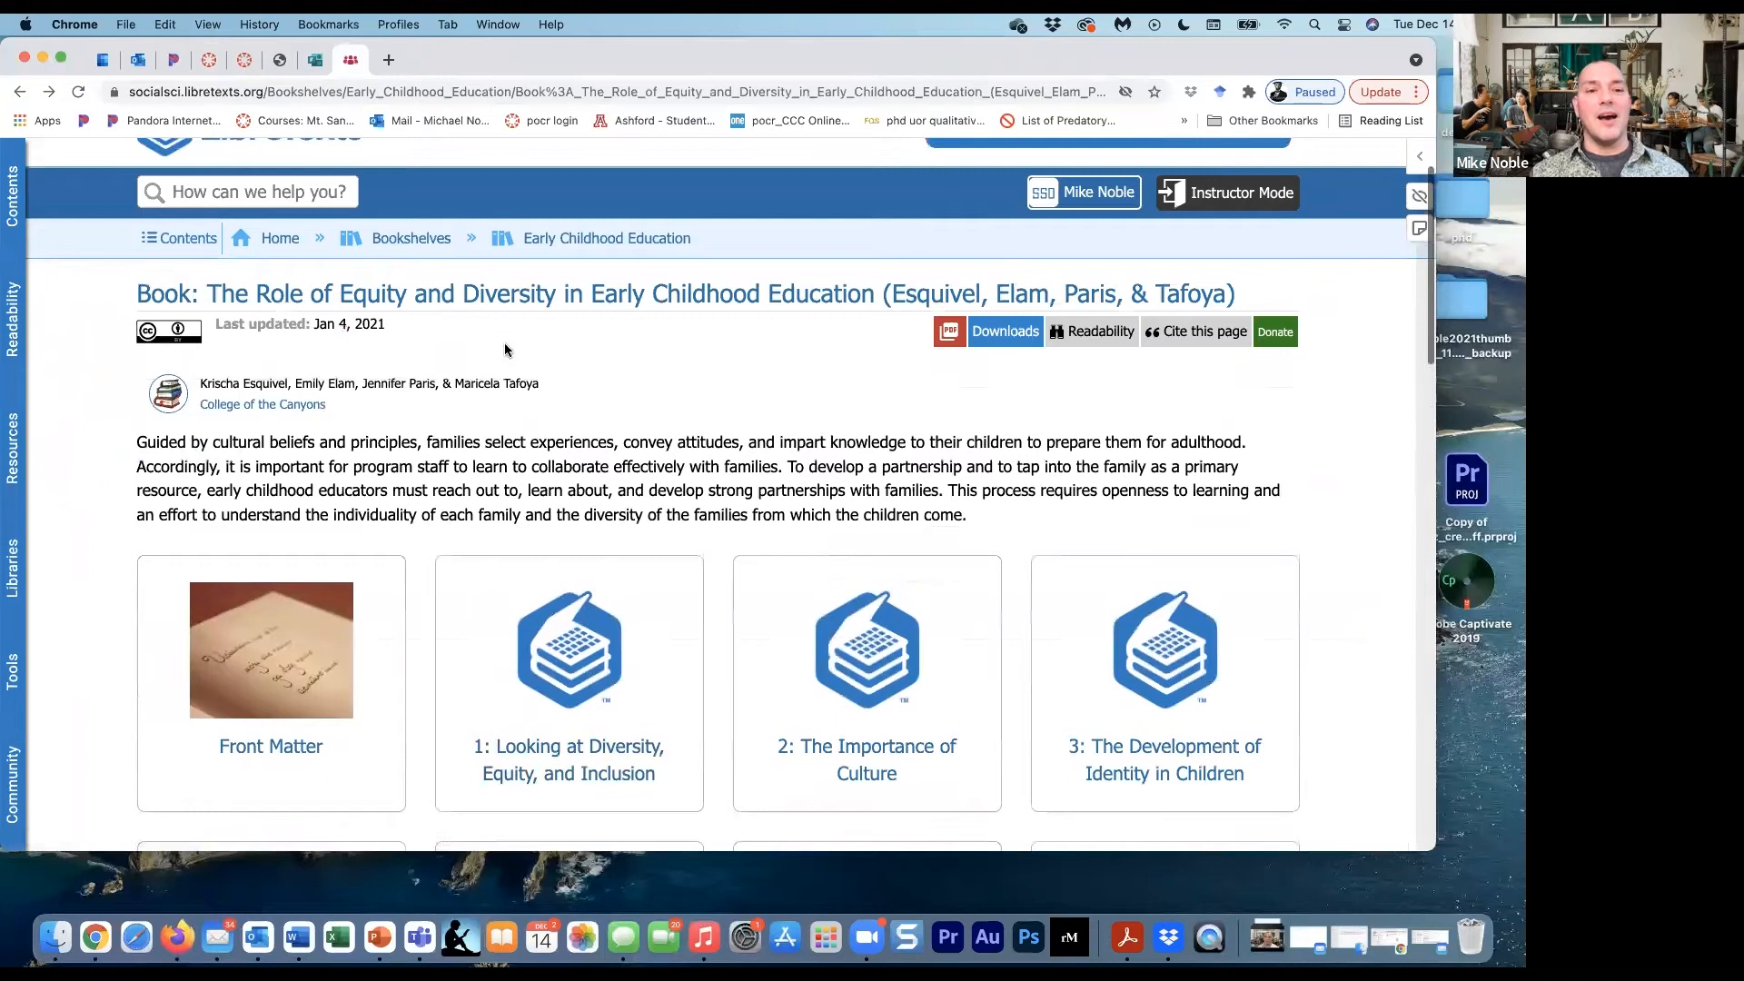
click(279, 239)
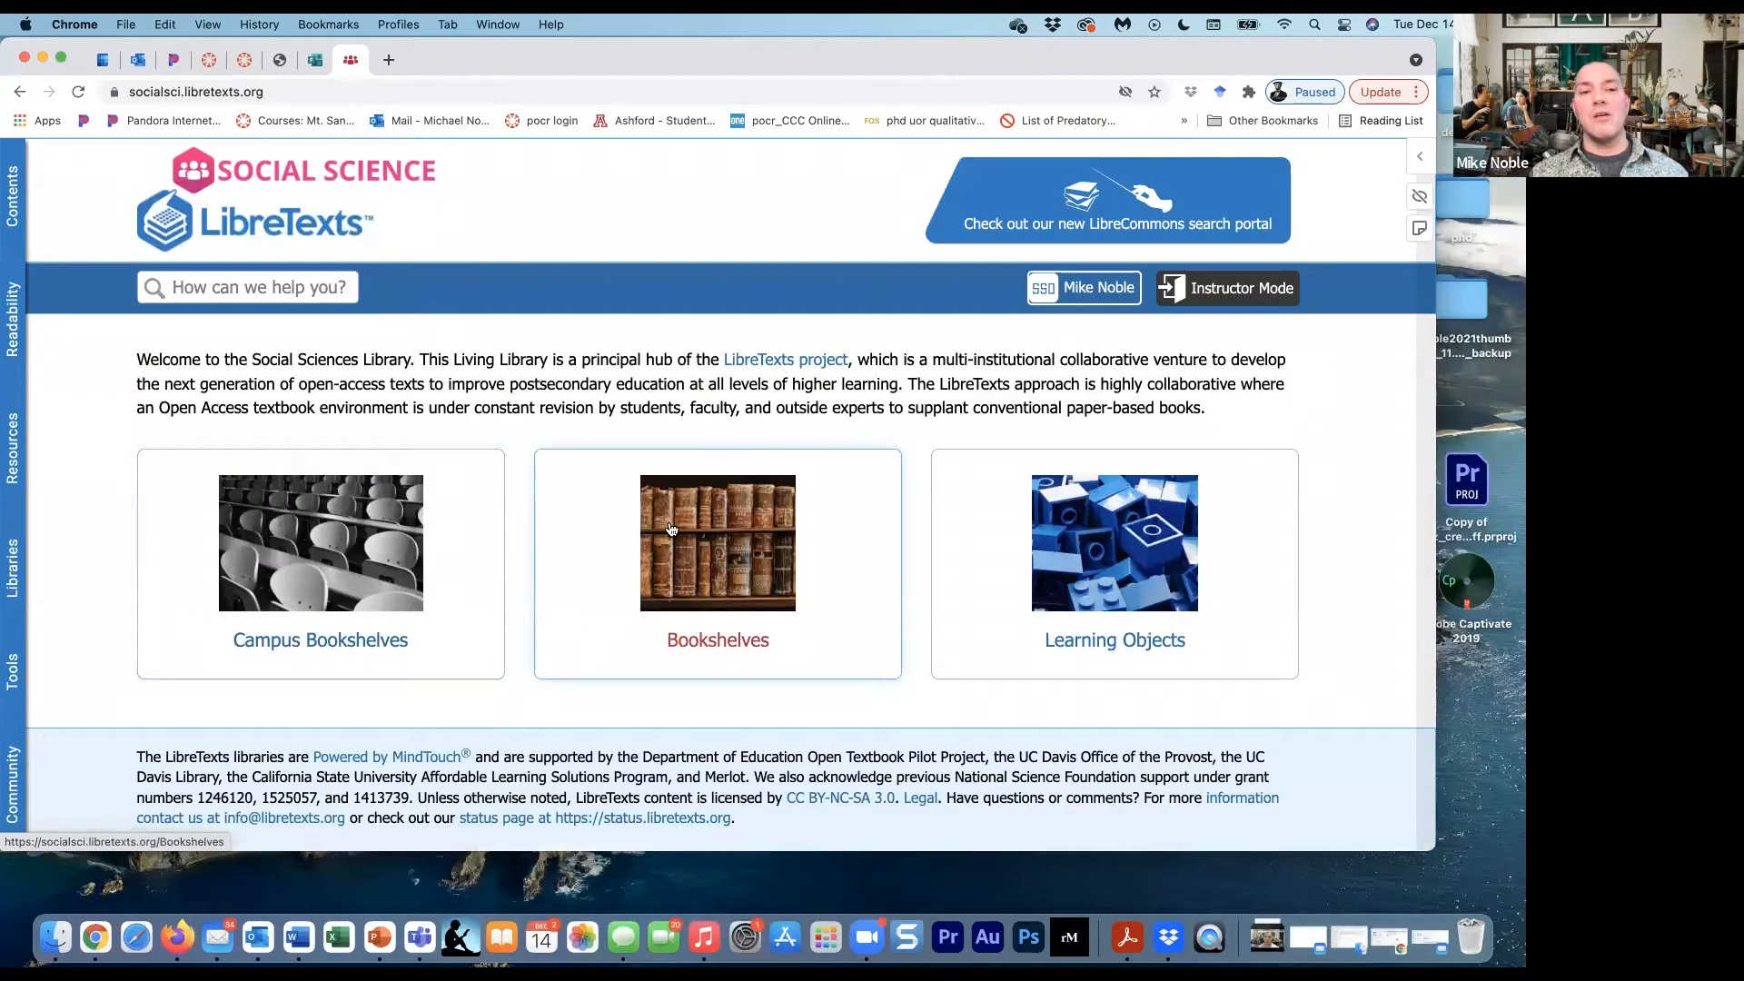
mouse_move(671, 529)
scroll(670, 529, down, 3)
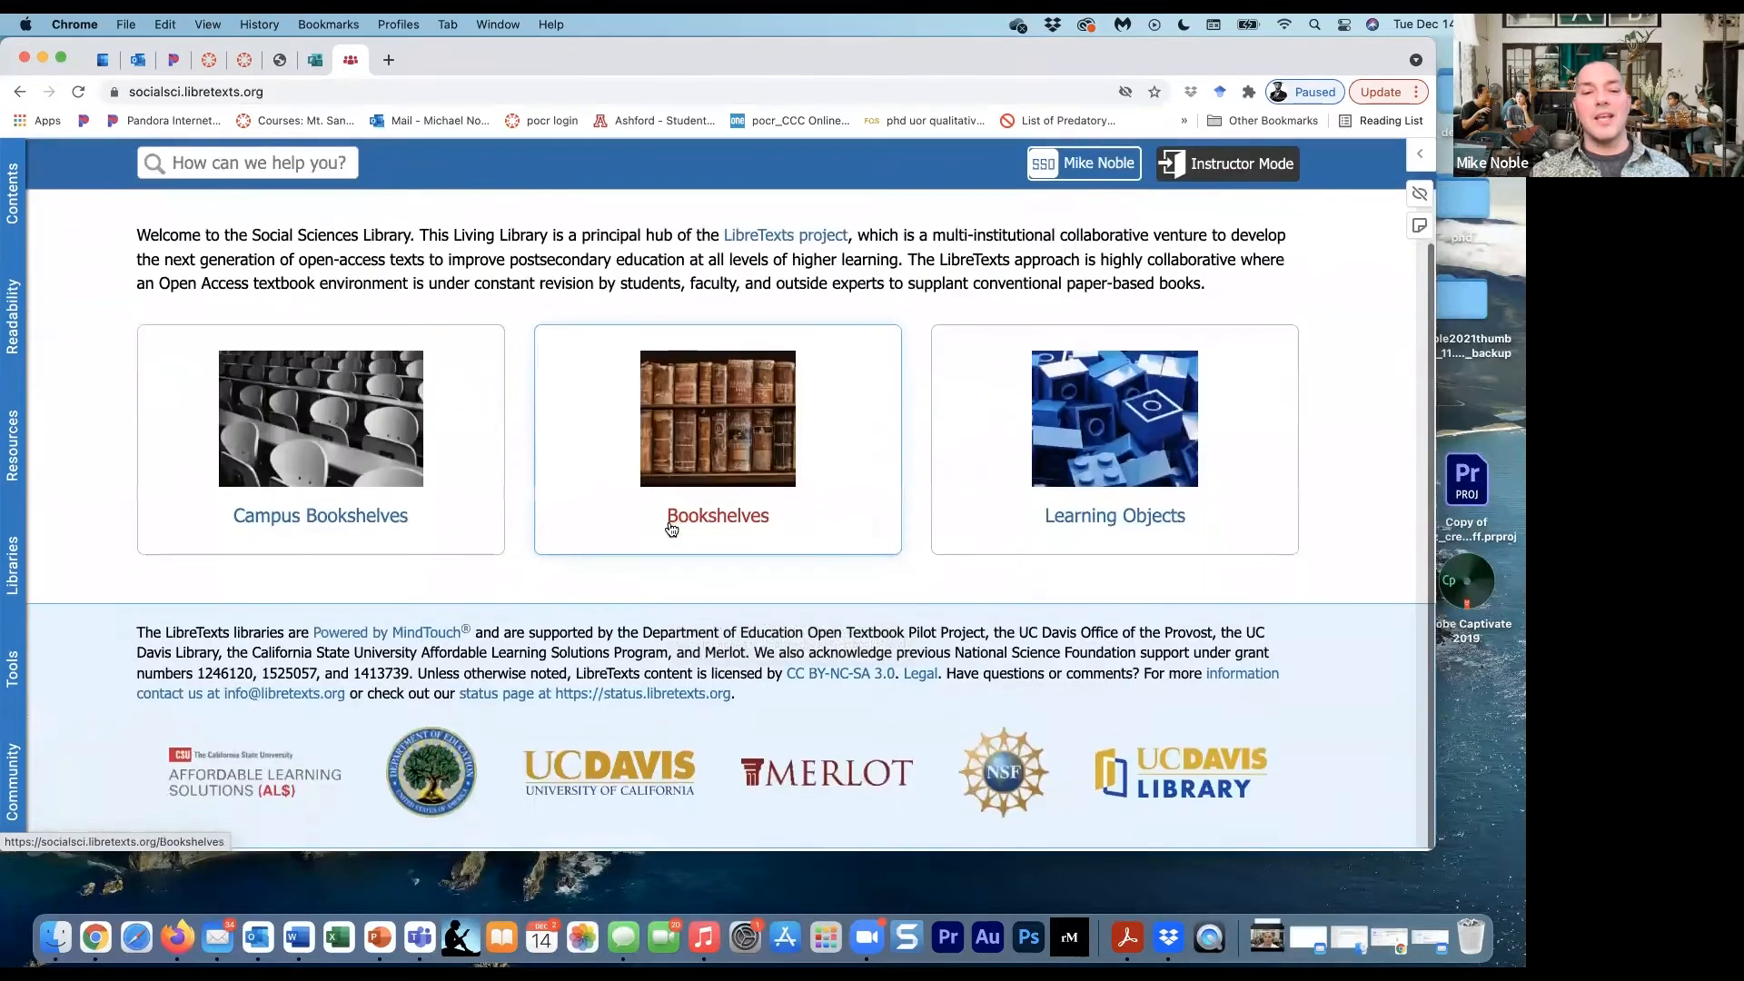
scroll(658, 527, up, 3)
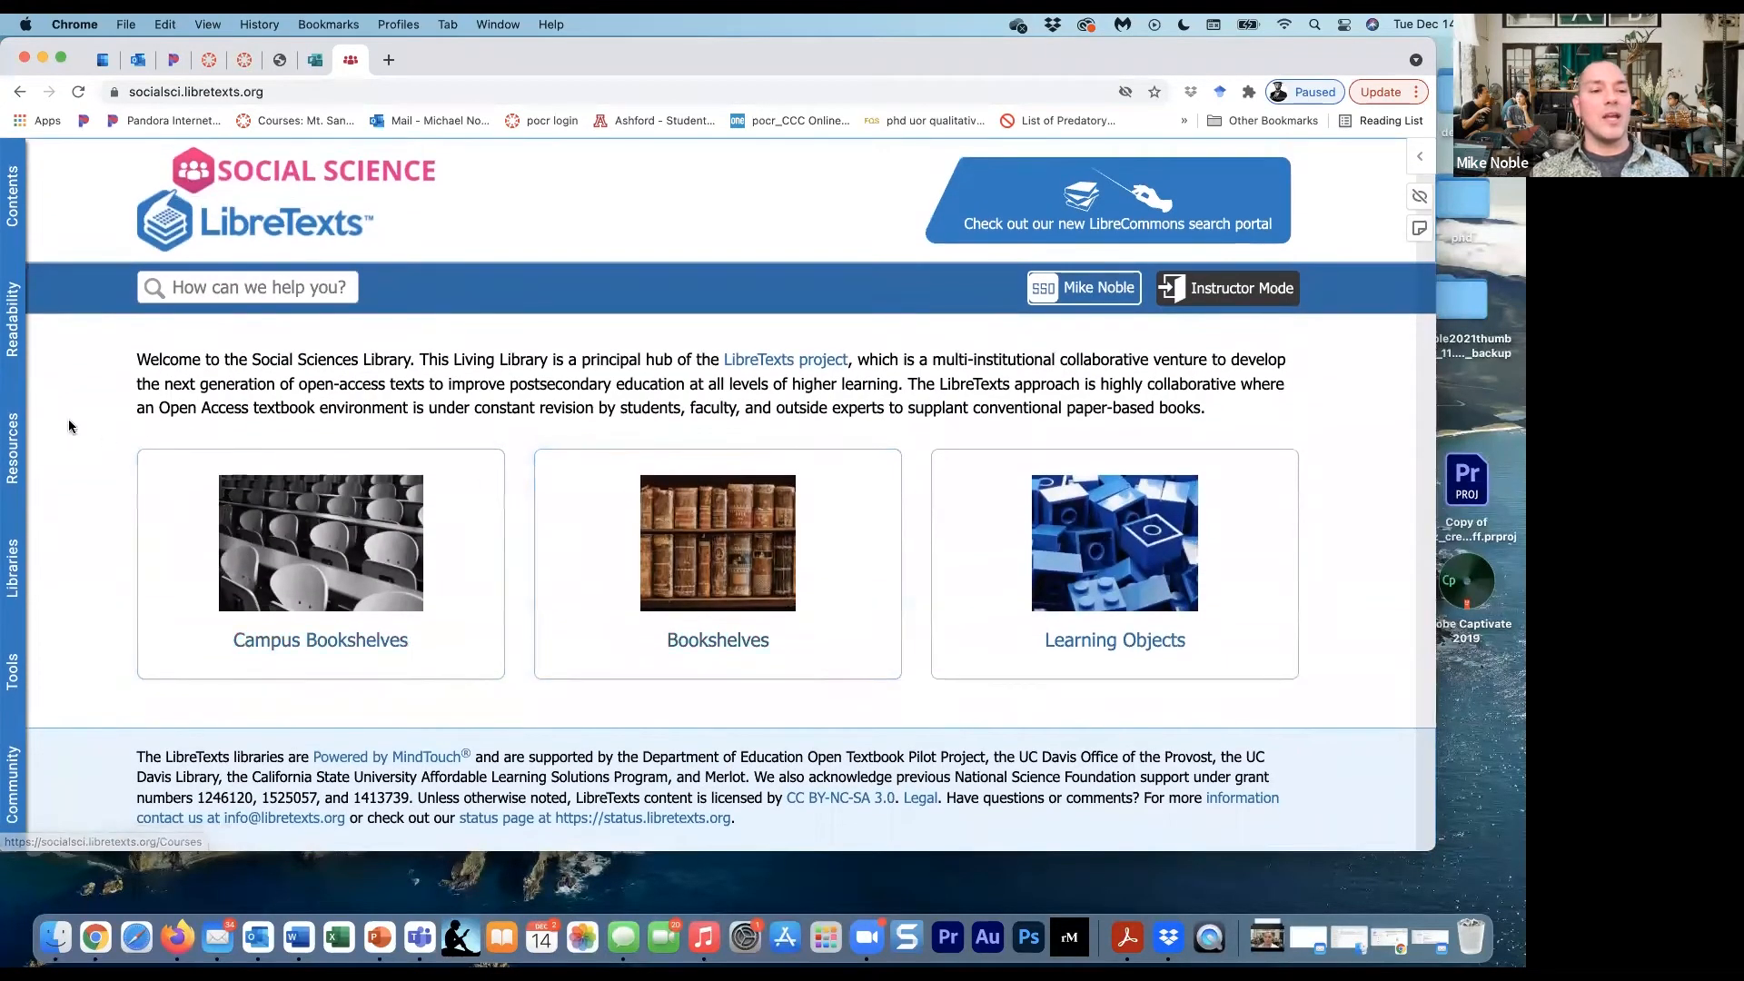
- Open the LibreTexts resources and look through the list of physical constants
click(13, 473)
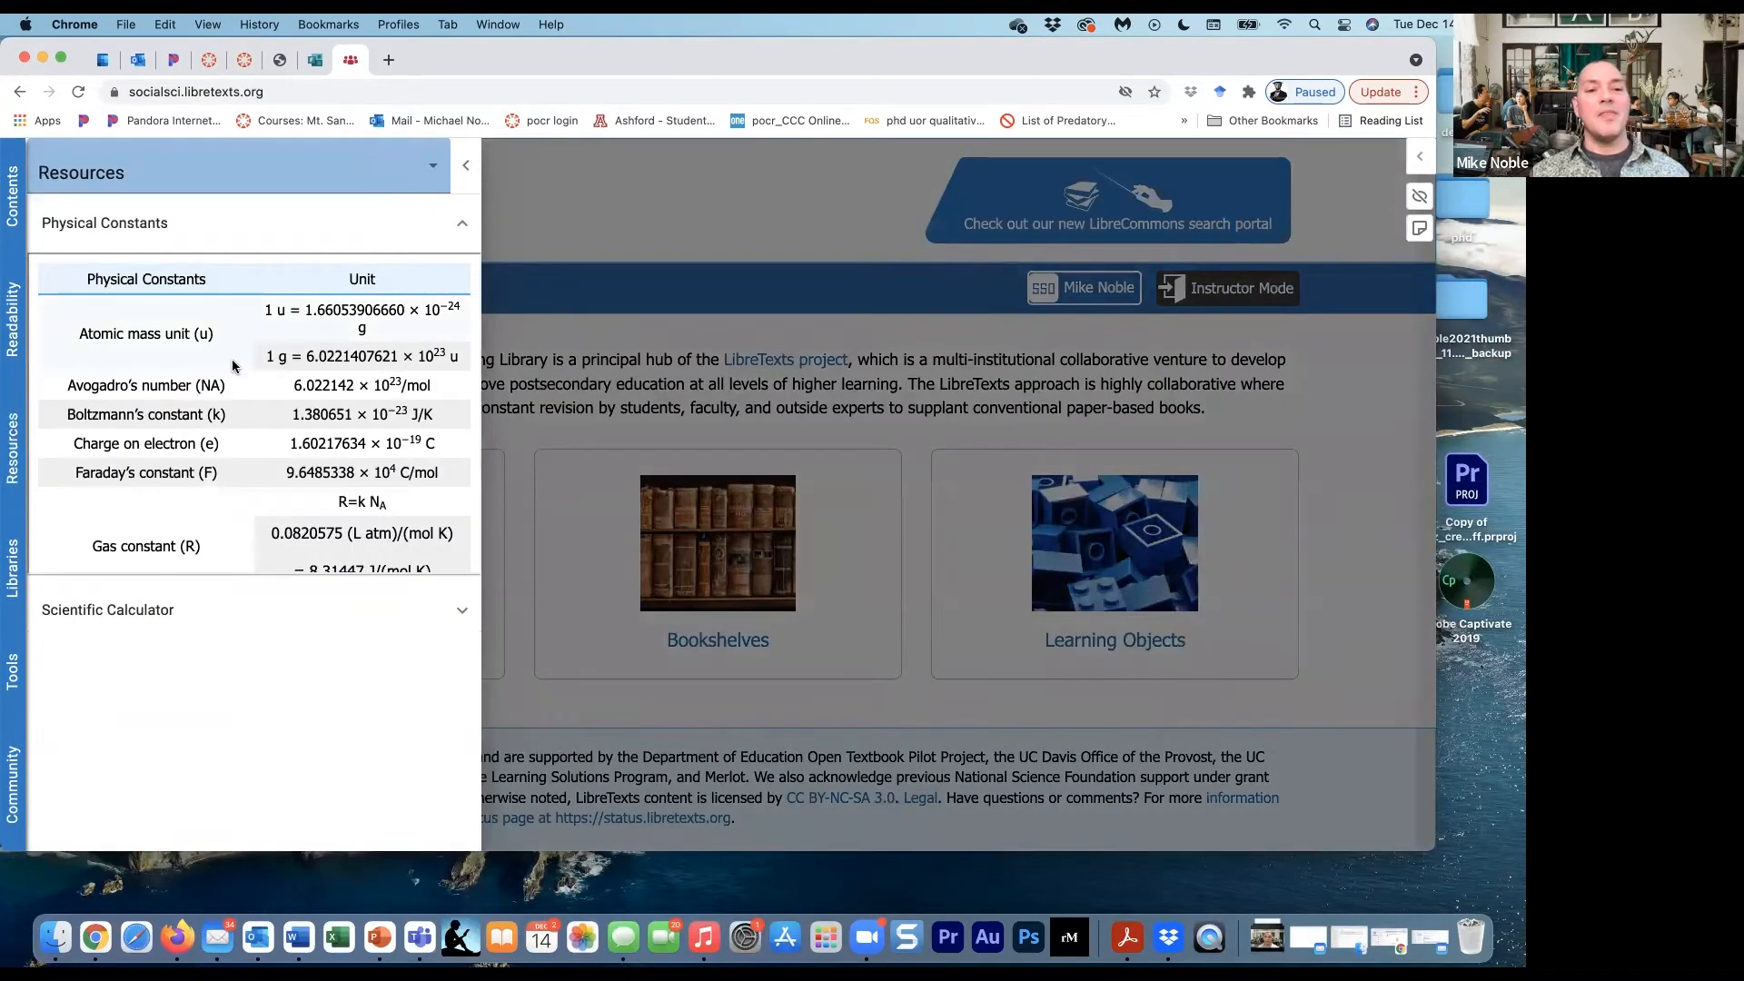
scroll(232, 366, down, 1)
scroll(232, 366, down, 10)
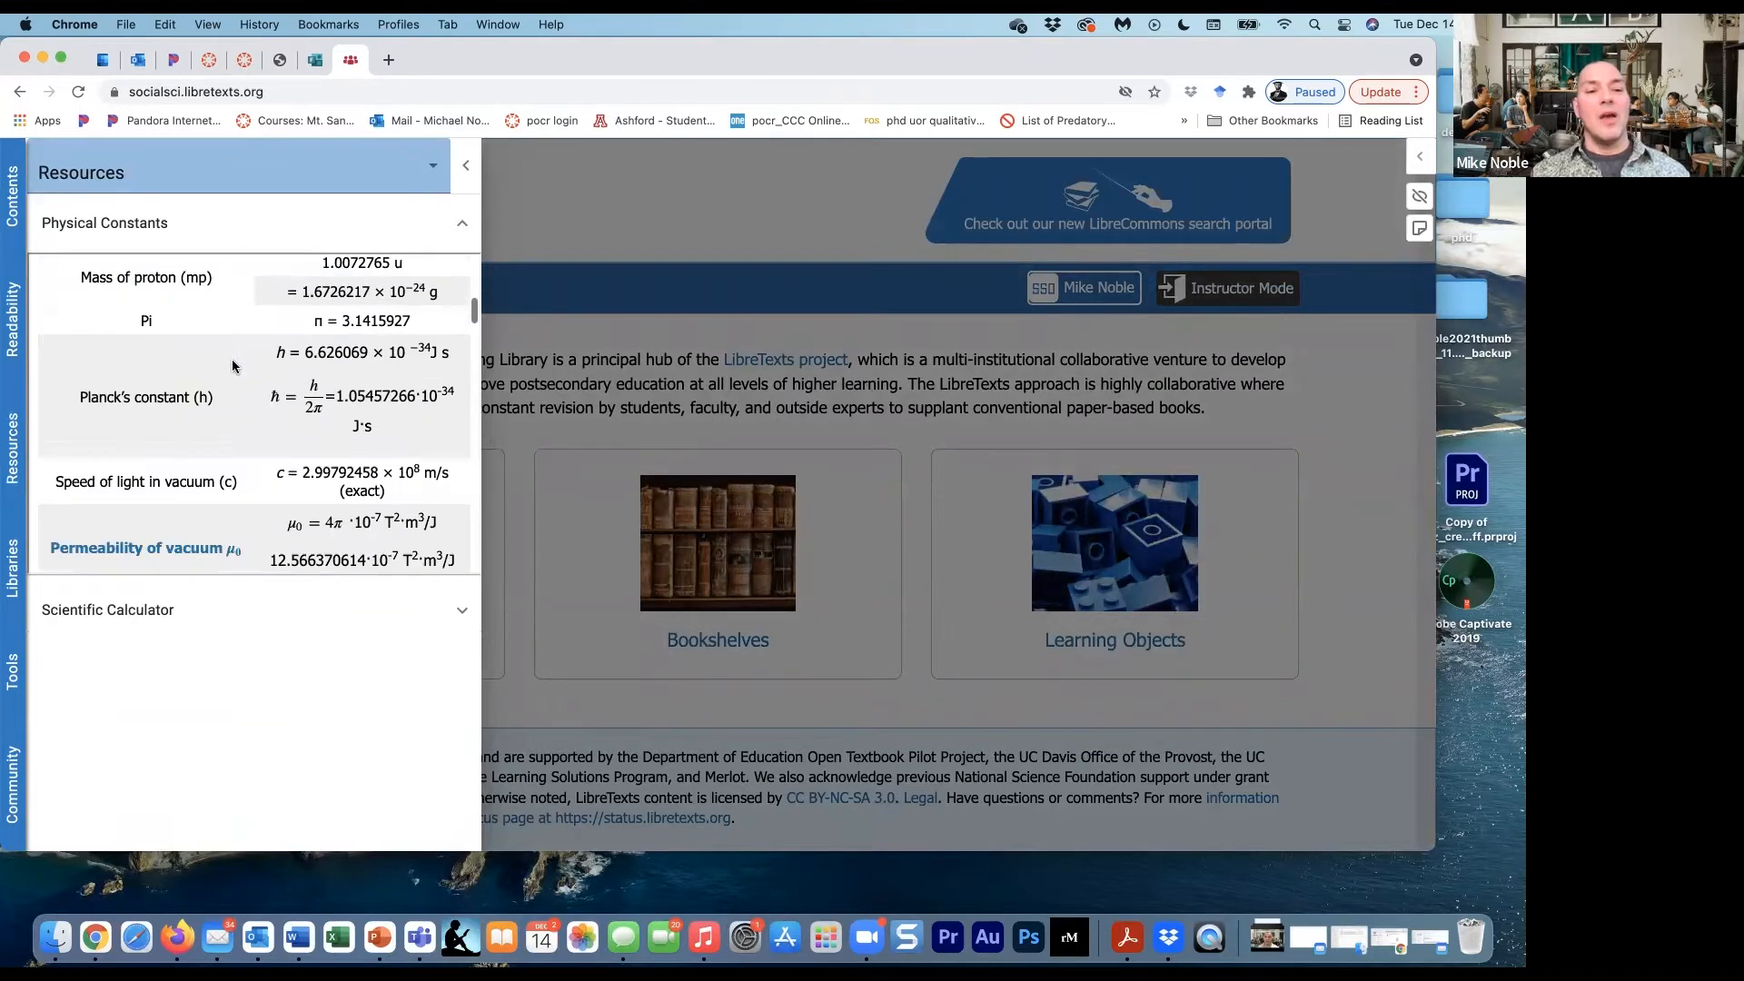
scroll(228, 366, down, 10)
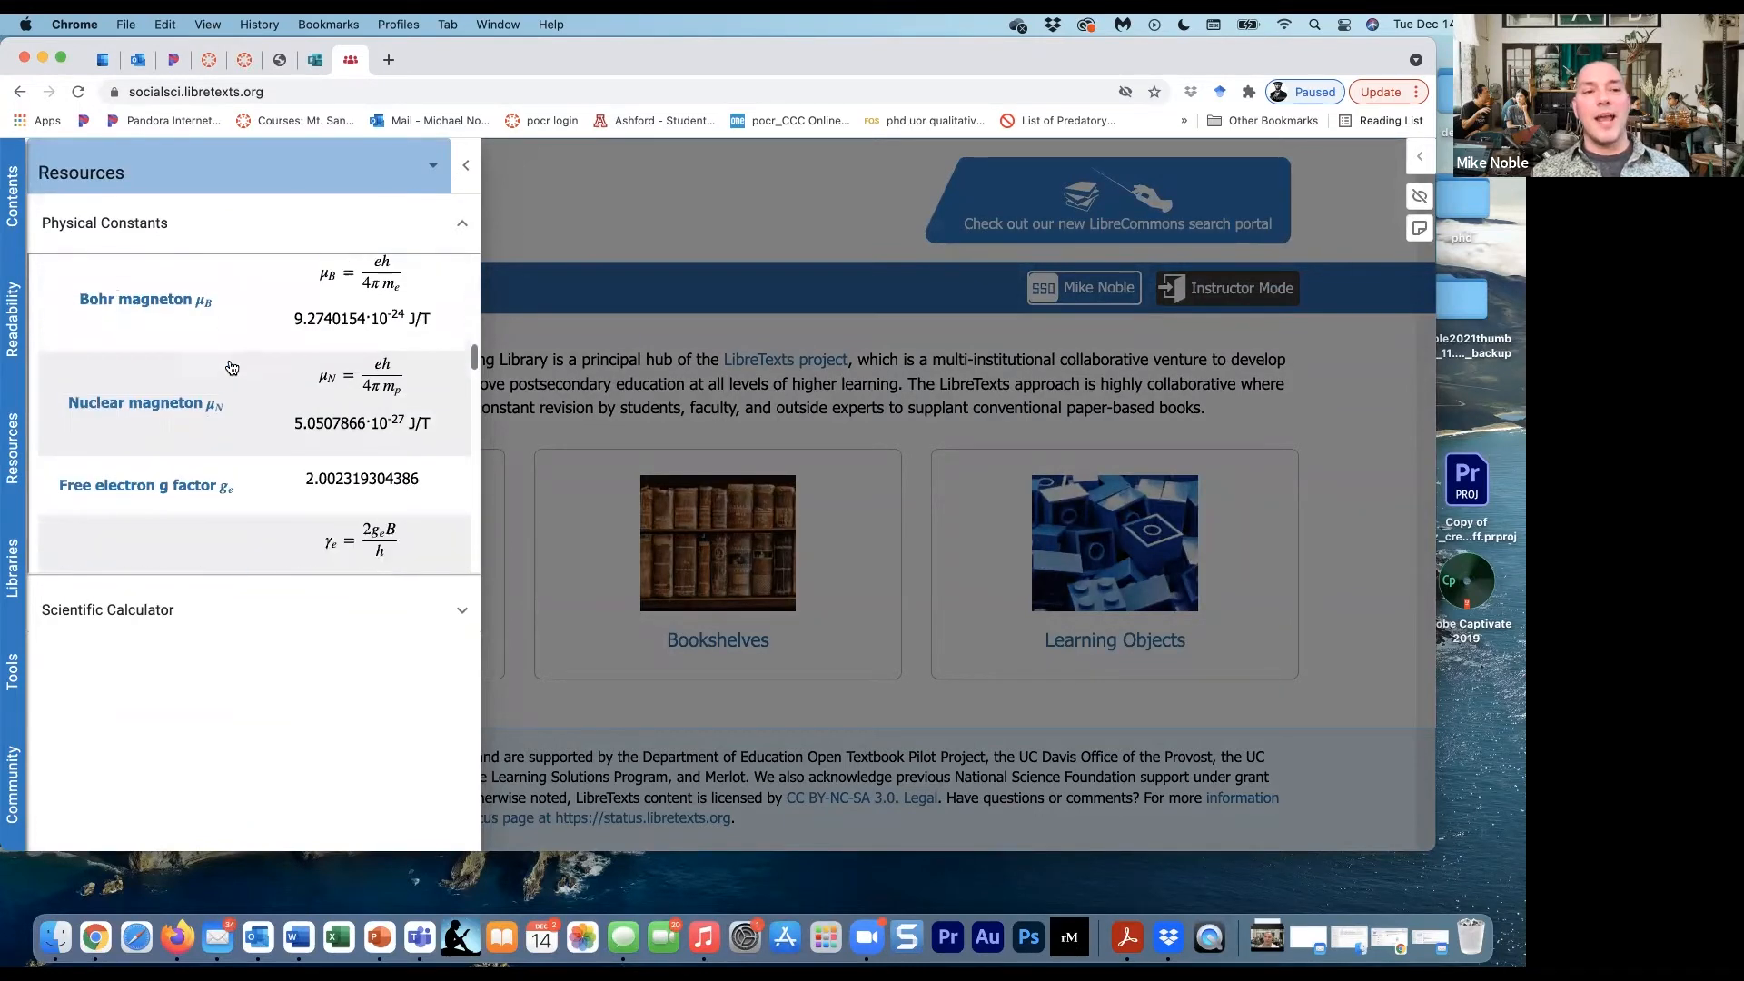
- Look further through the physical constants, close the LibreTexts resources, and return to the equity and diversity book
scroll(227, 358, down, 2)
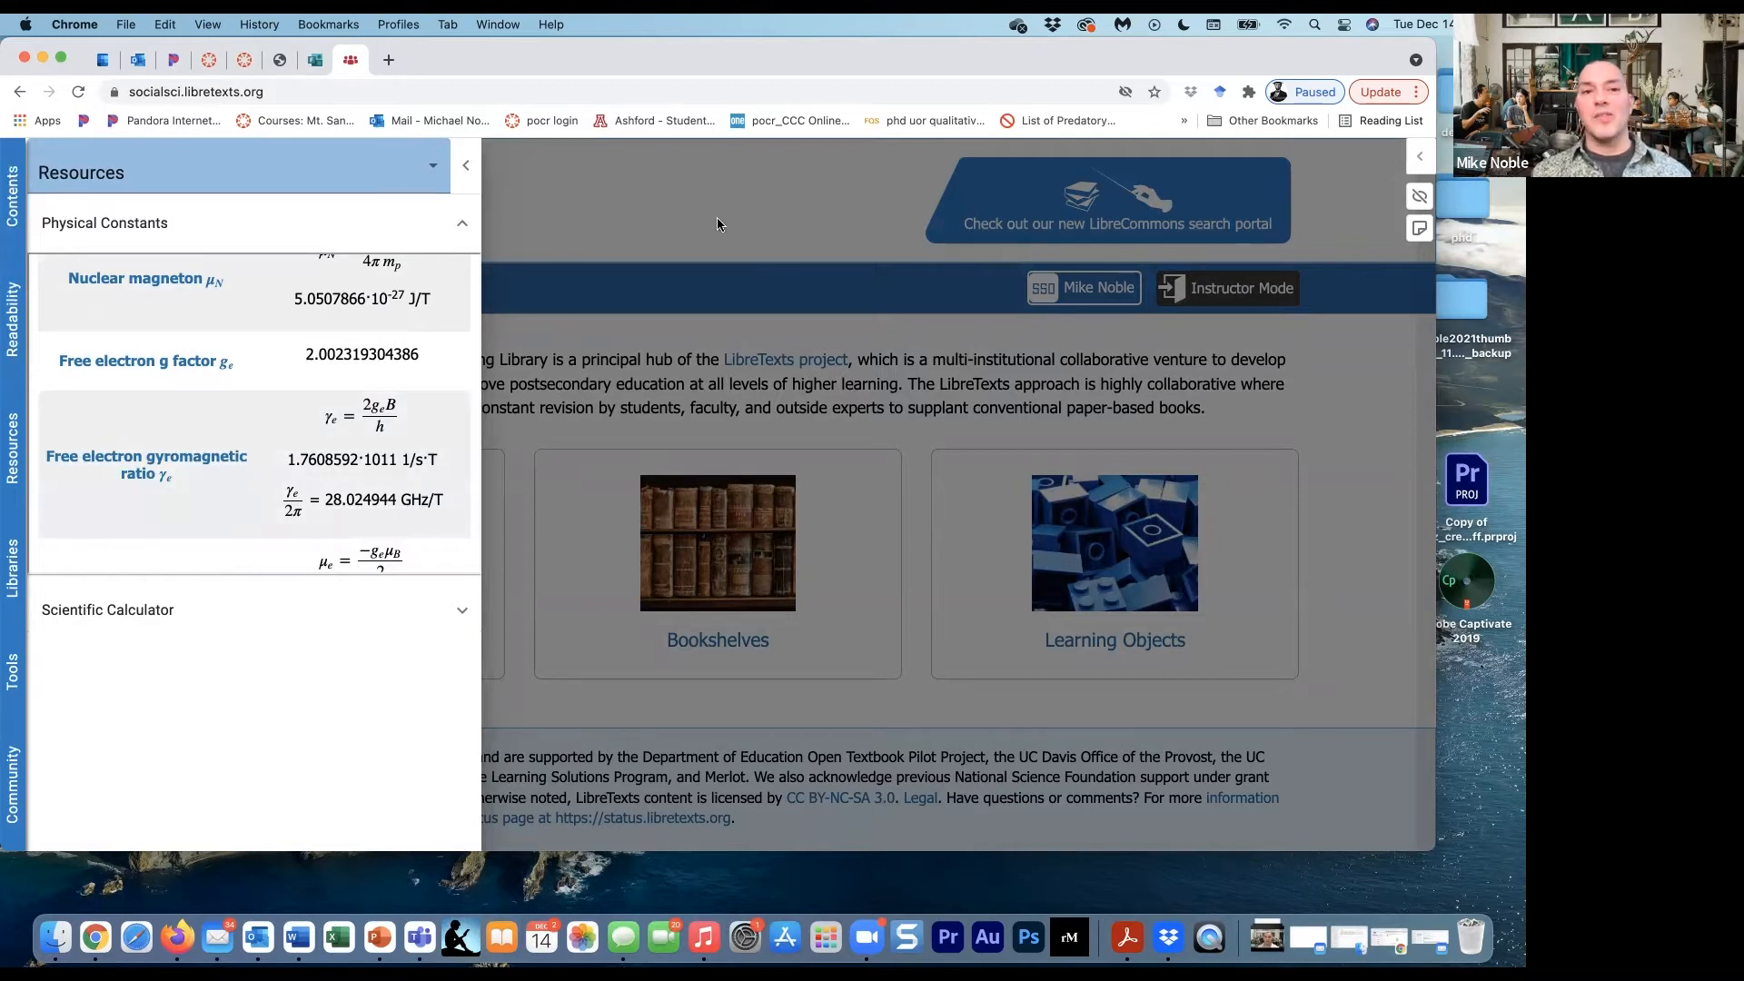
click(651, 201)
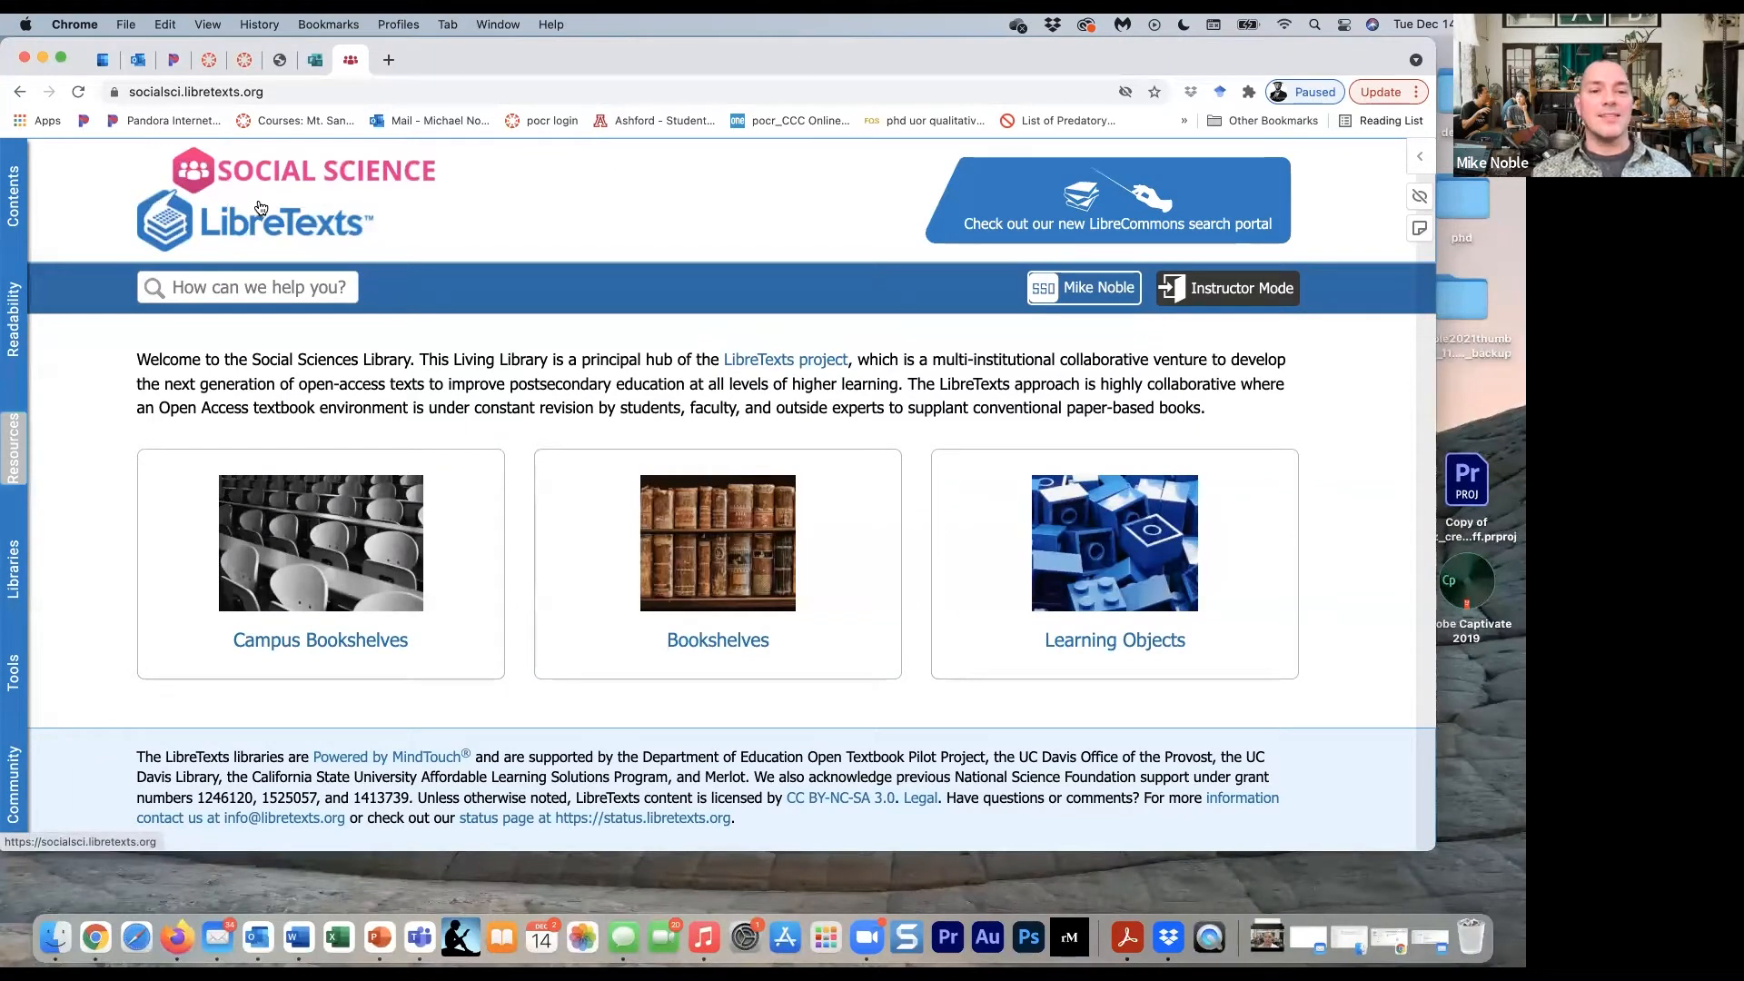
click(19, 91)
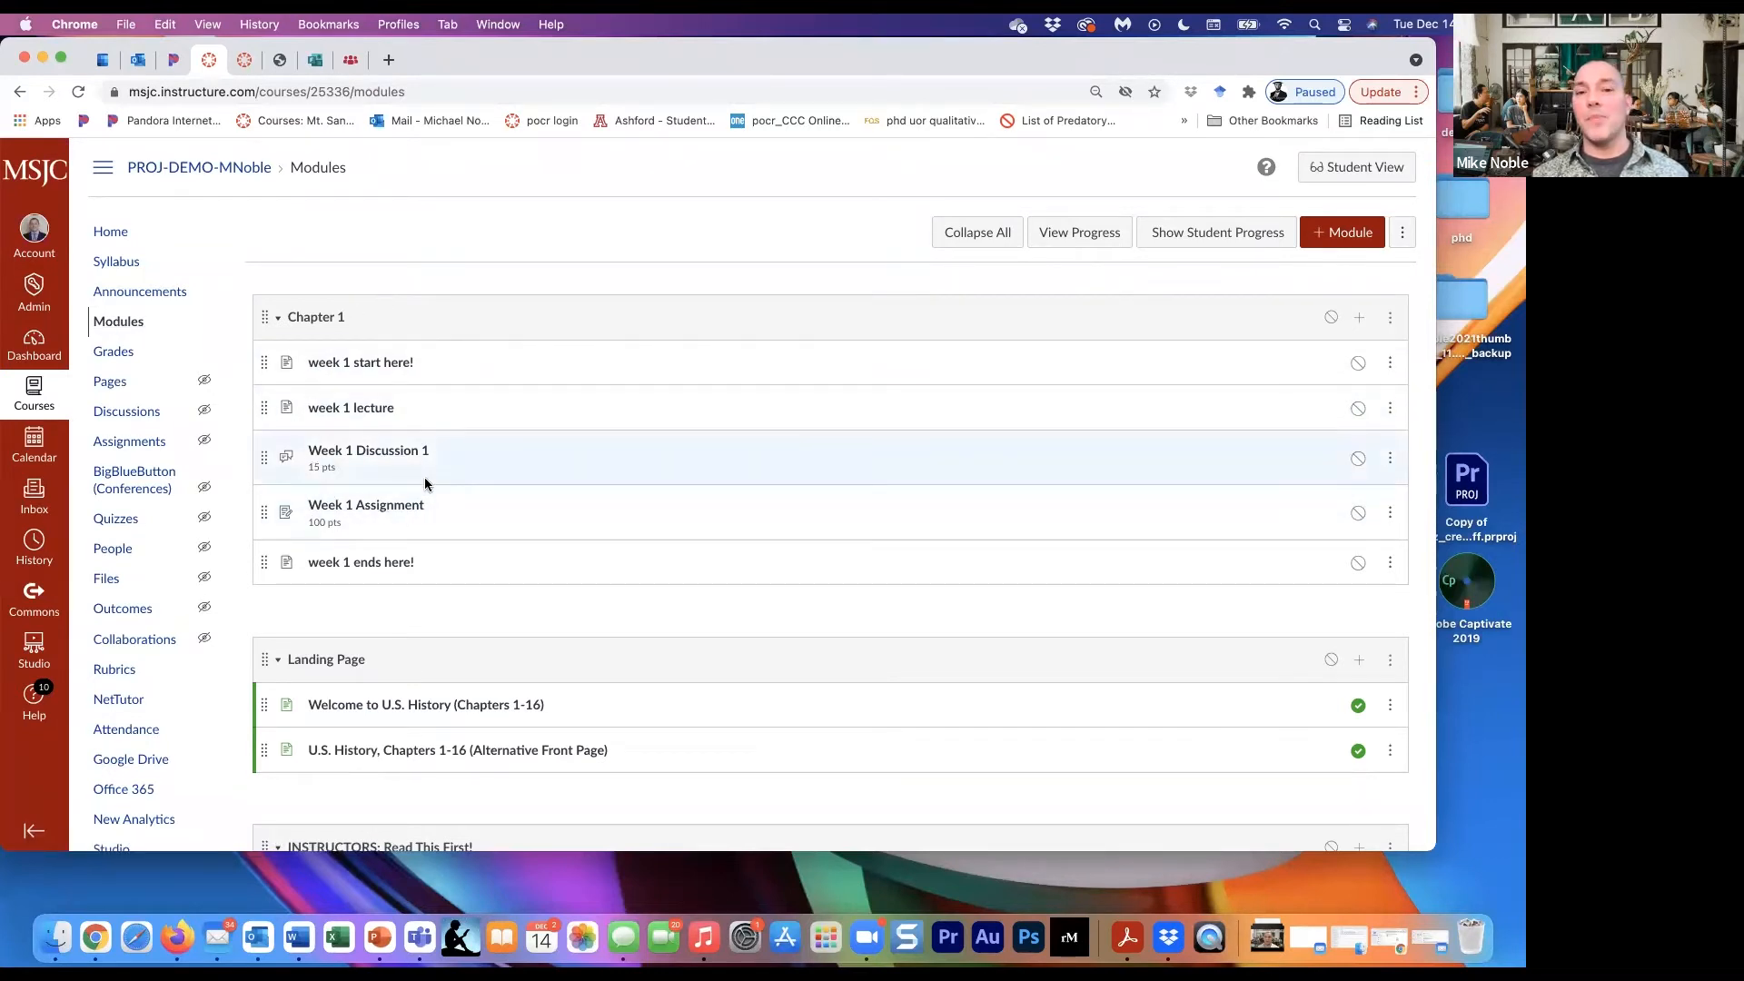
- Move the imported Chapter 1 module with the OpenStax chapter readings to the top of the Canvas course's module list
scroll(423, 477, down, 2)
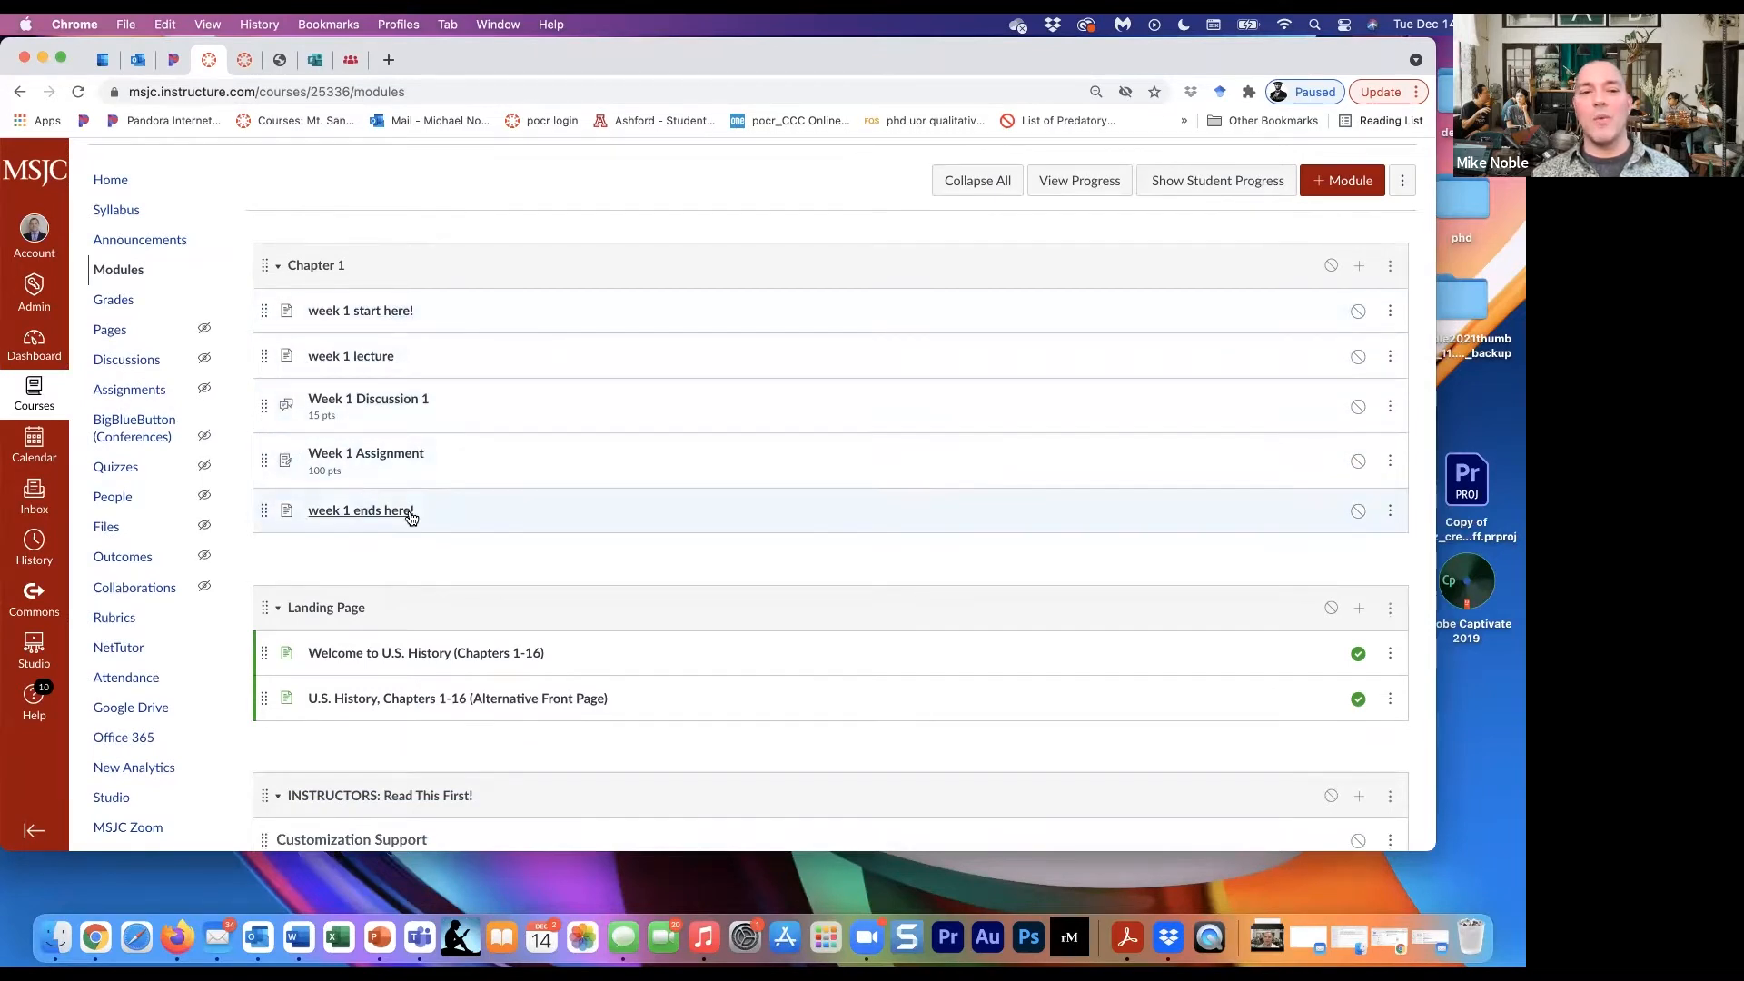
scroll(410, 516, down, 5)
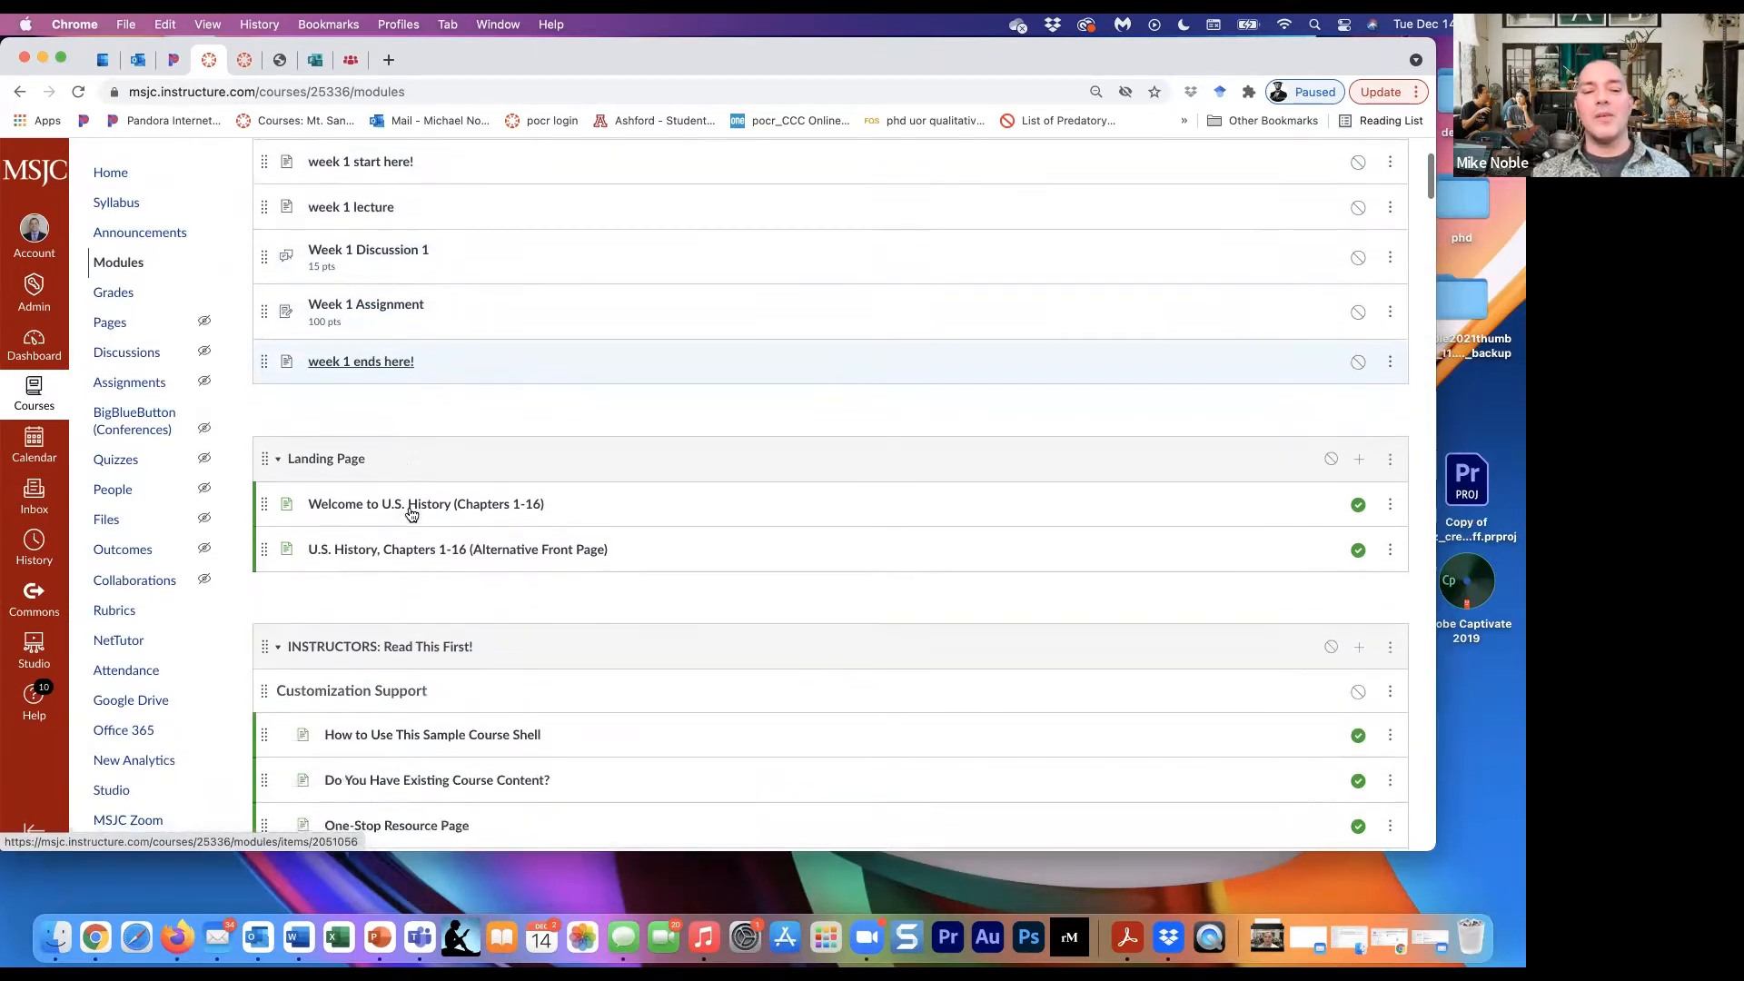
scroll(407, 505, down, 7)
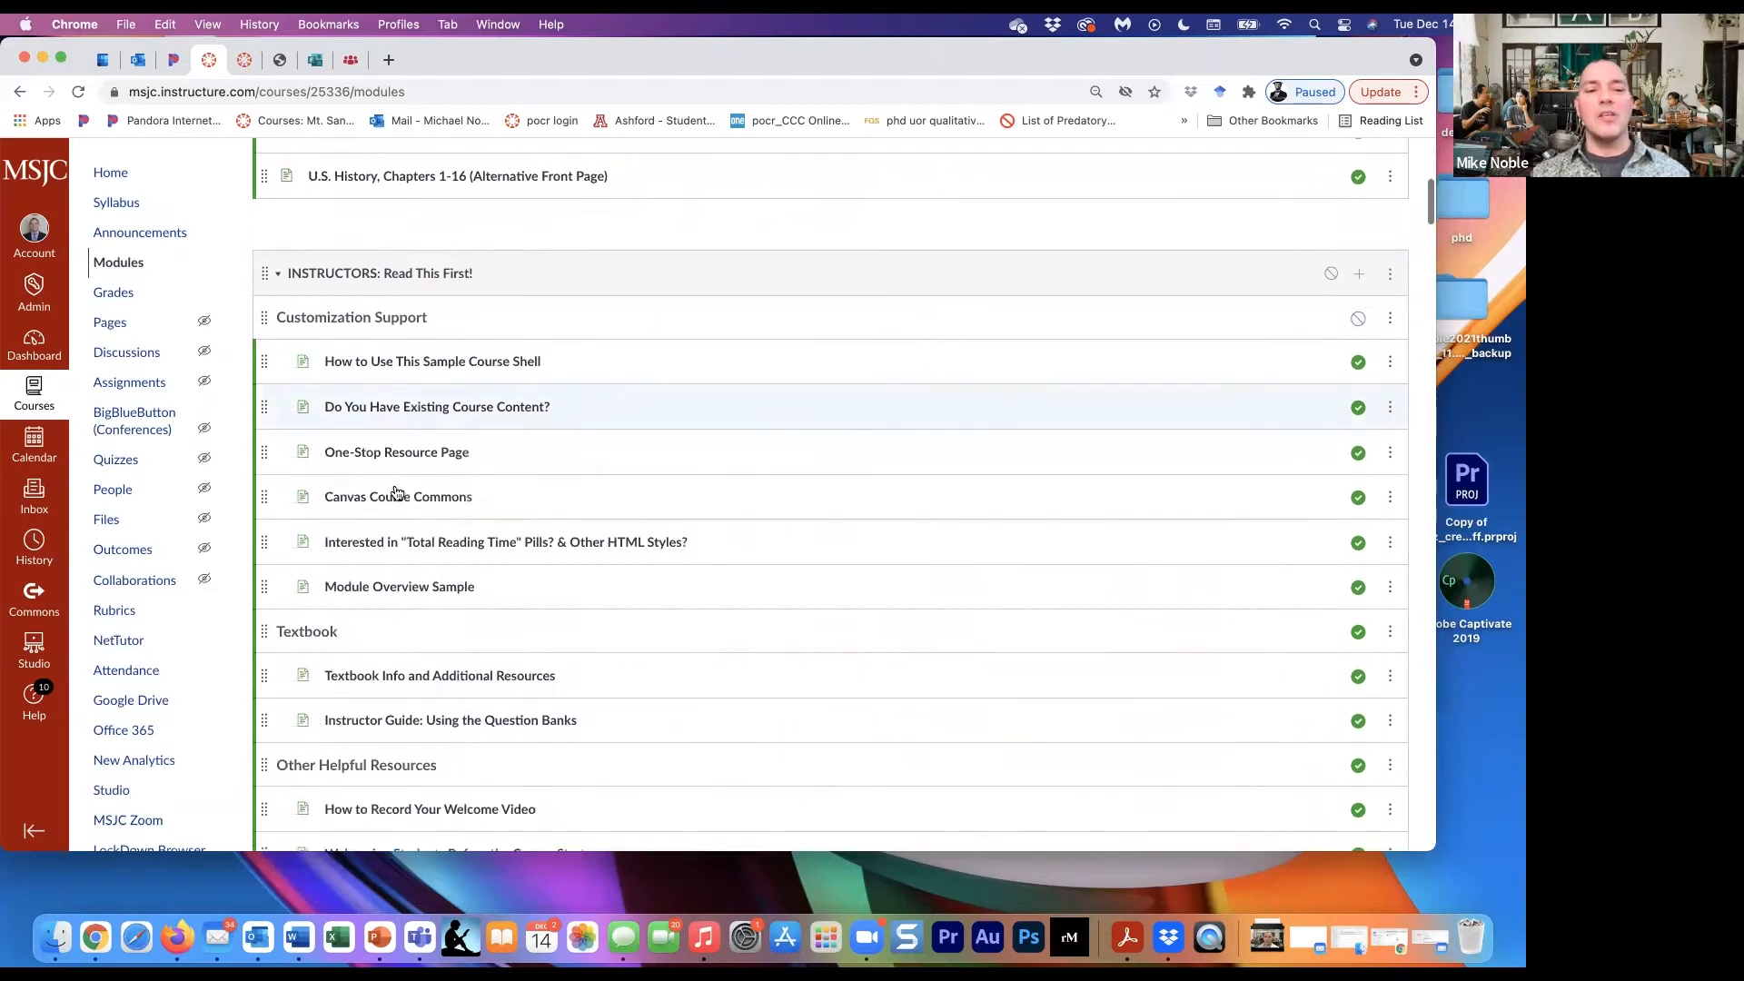
scroll(260, 581, down, 4)
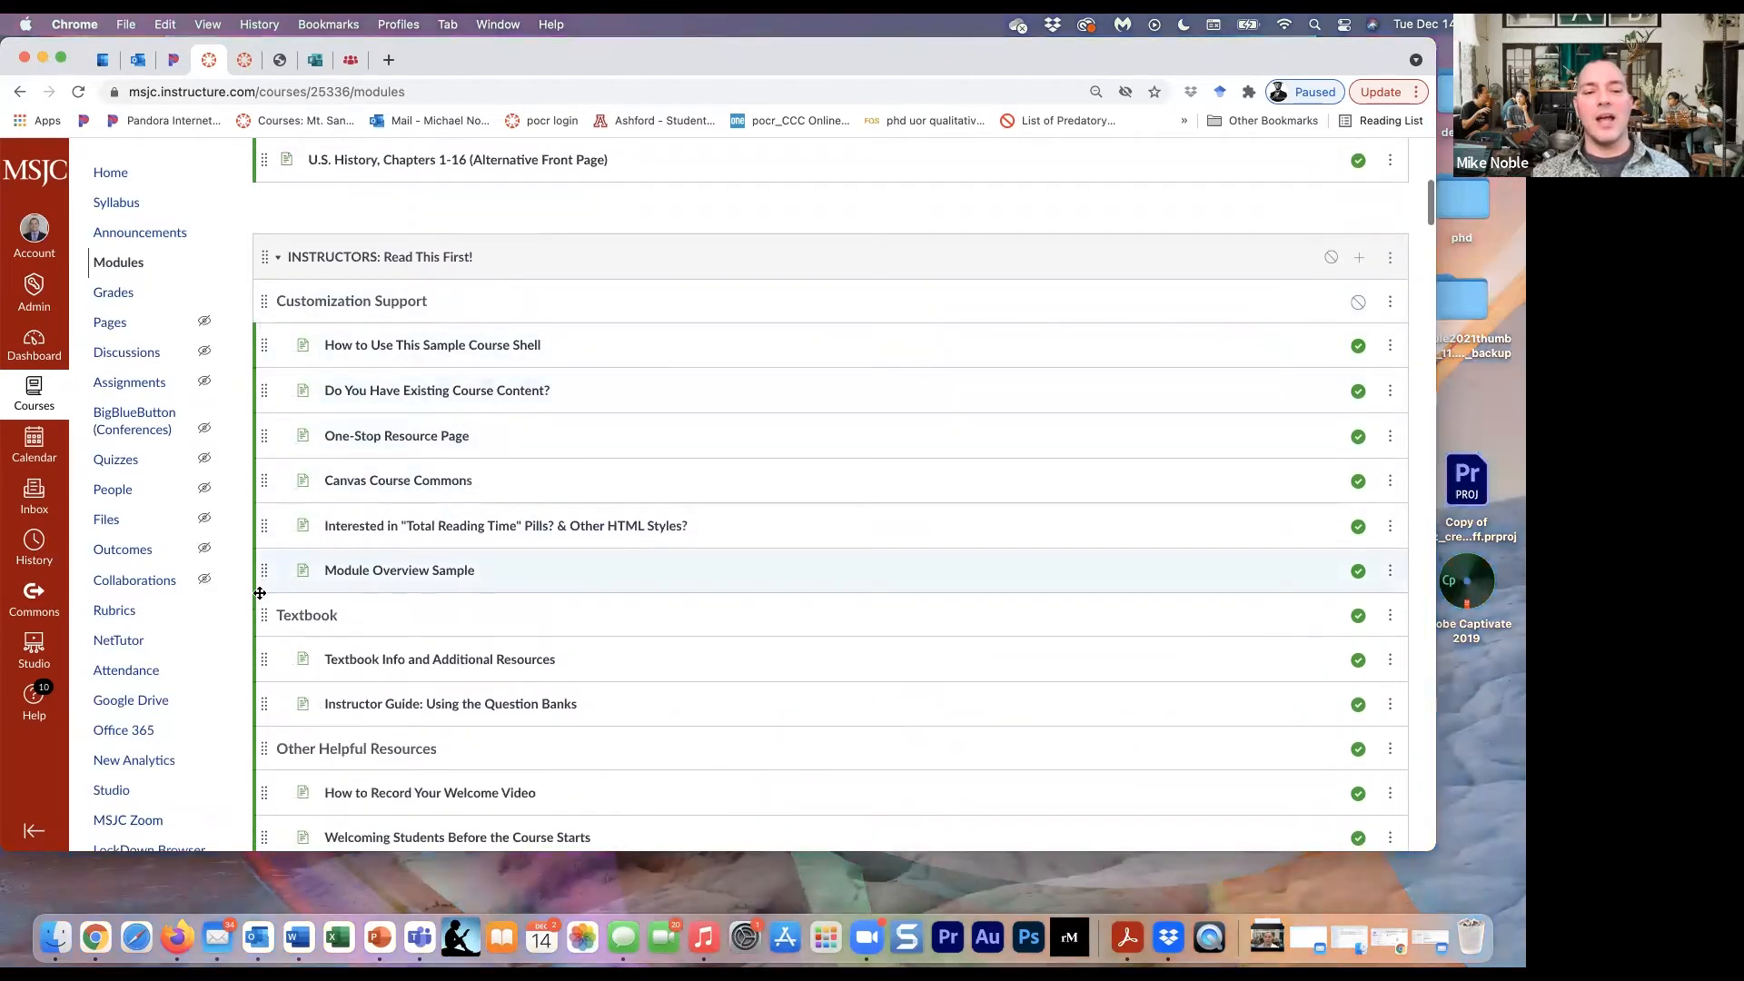
scroll(260, 593, down, 12)
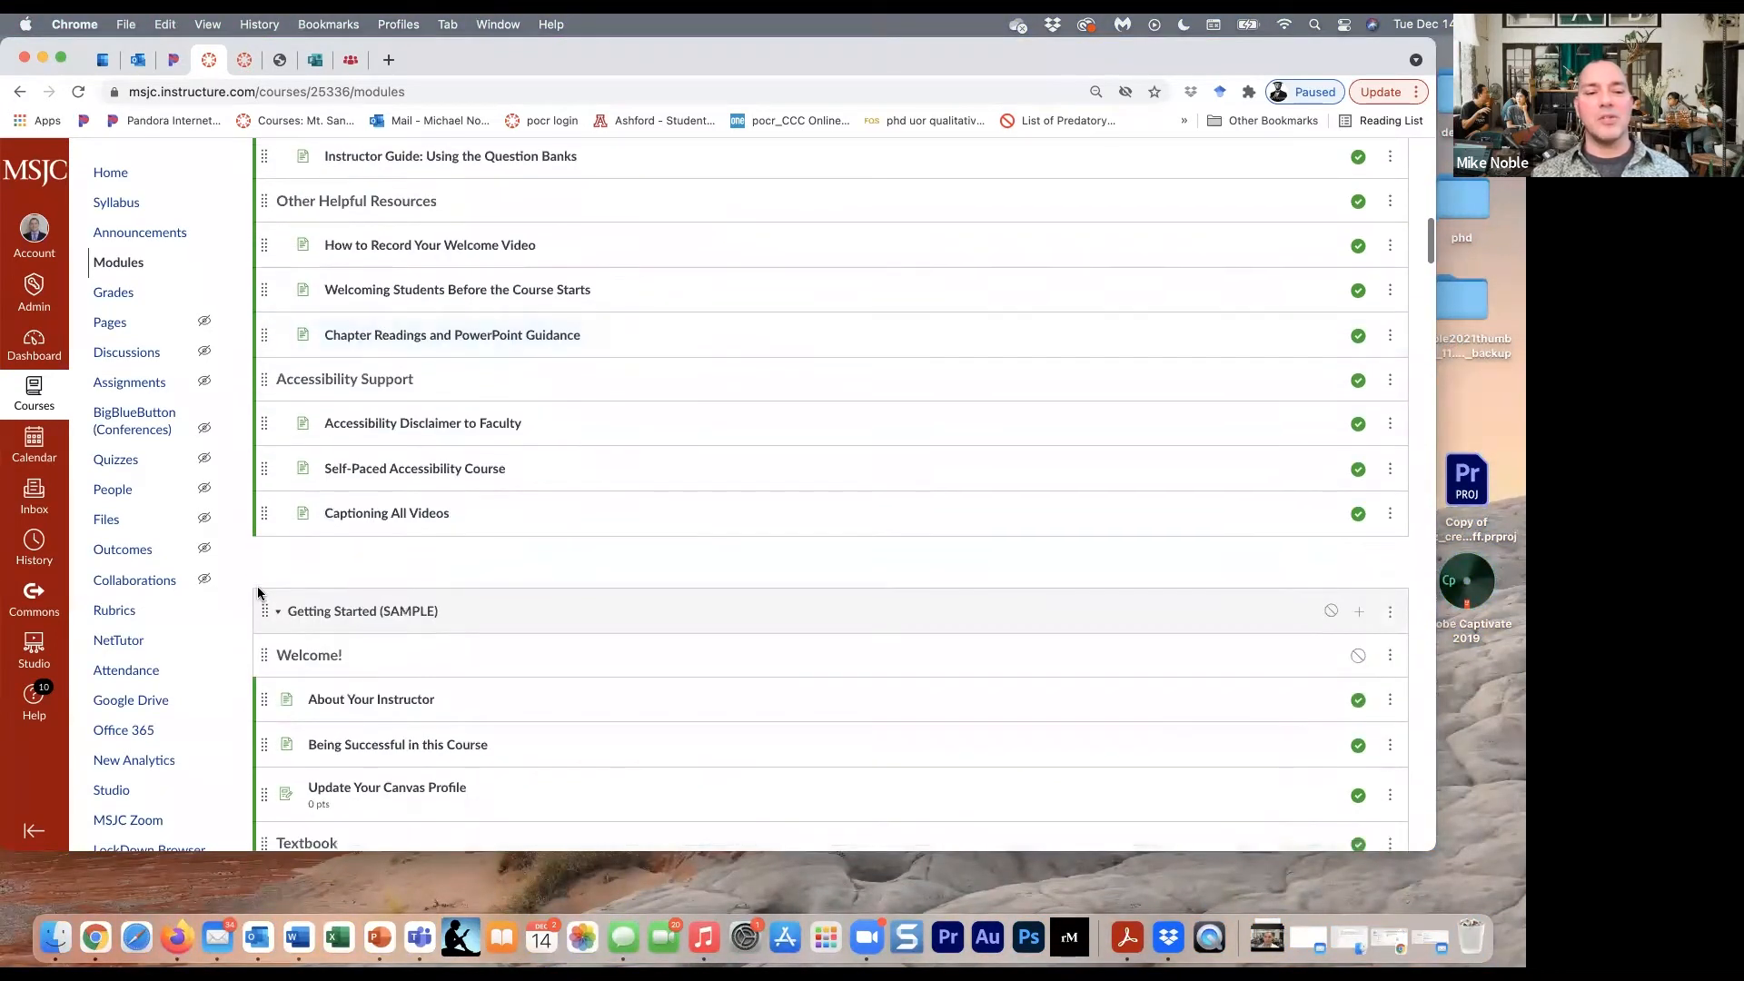
scroll(257, 588, down, 15)
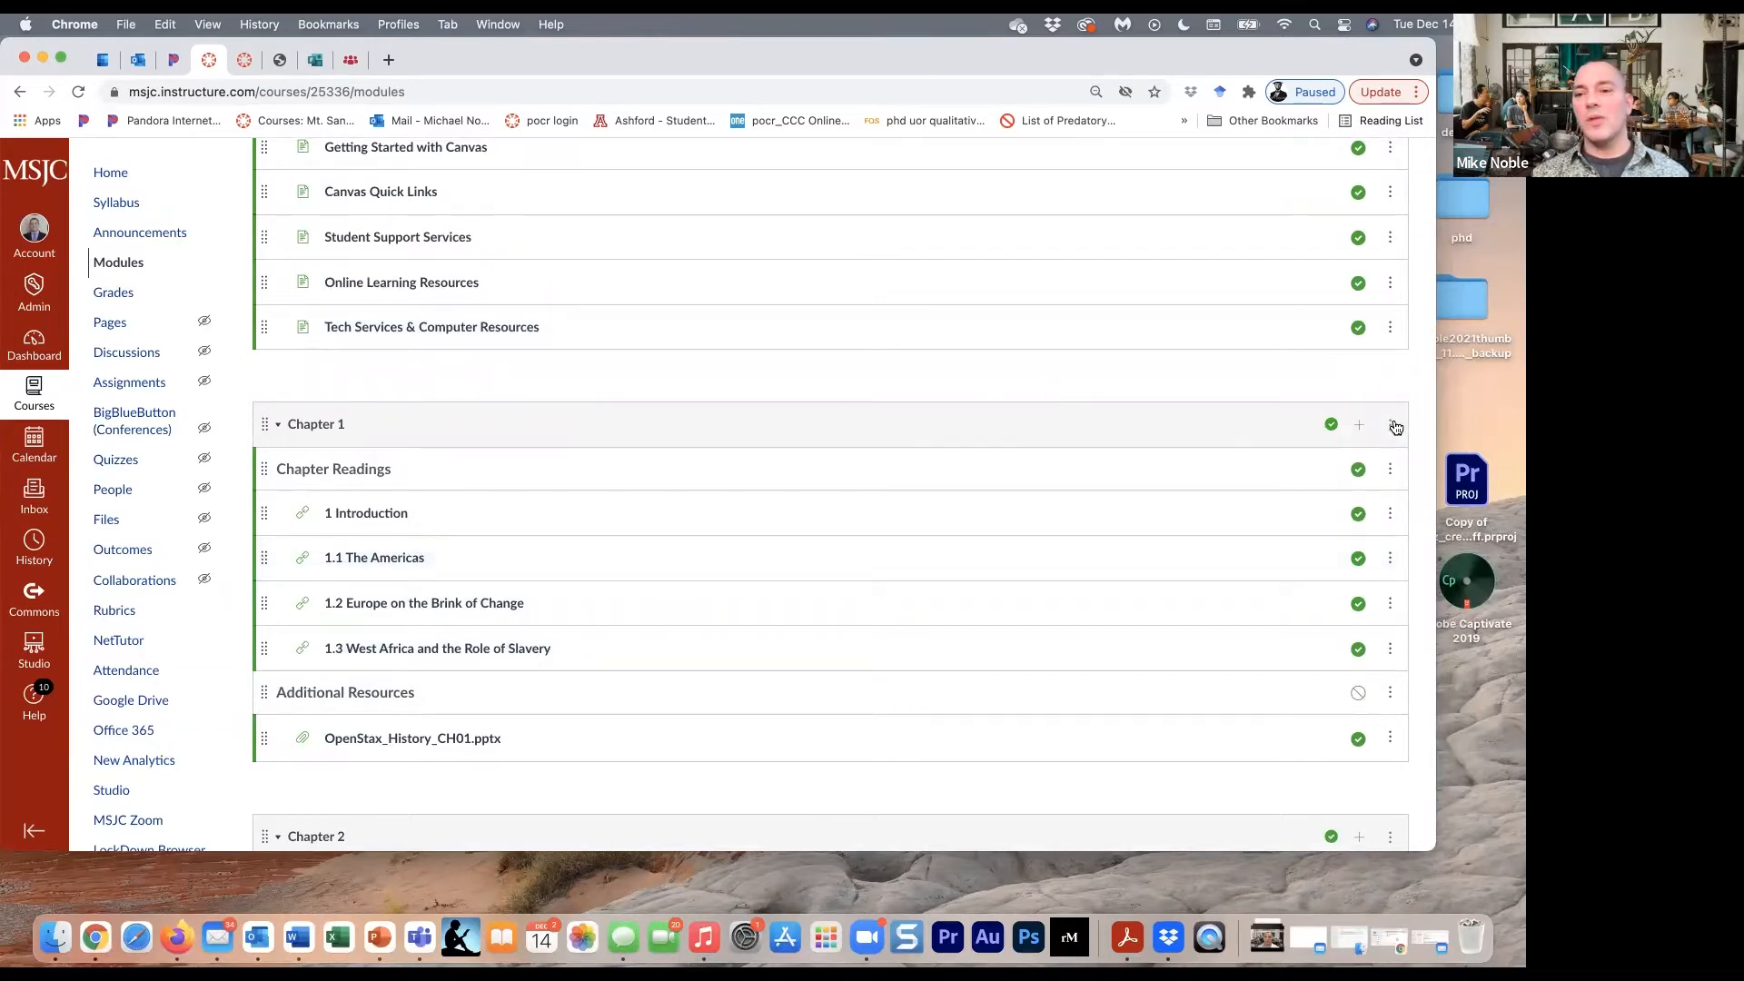
click(1392, 425)
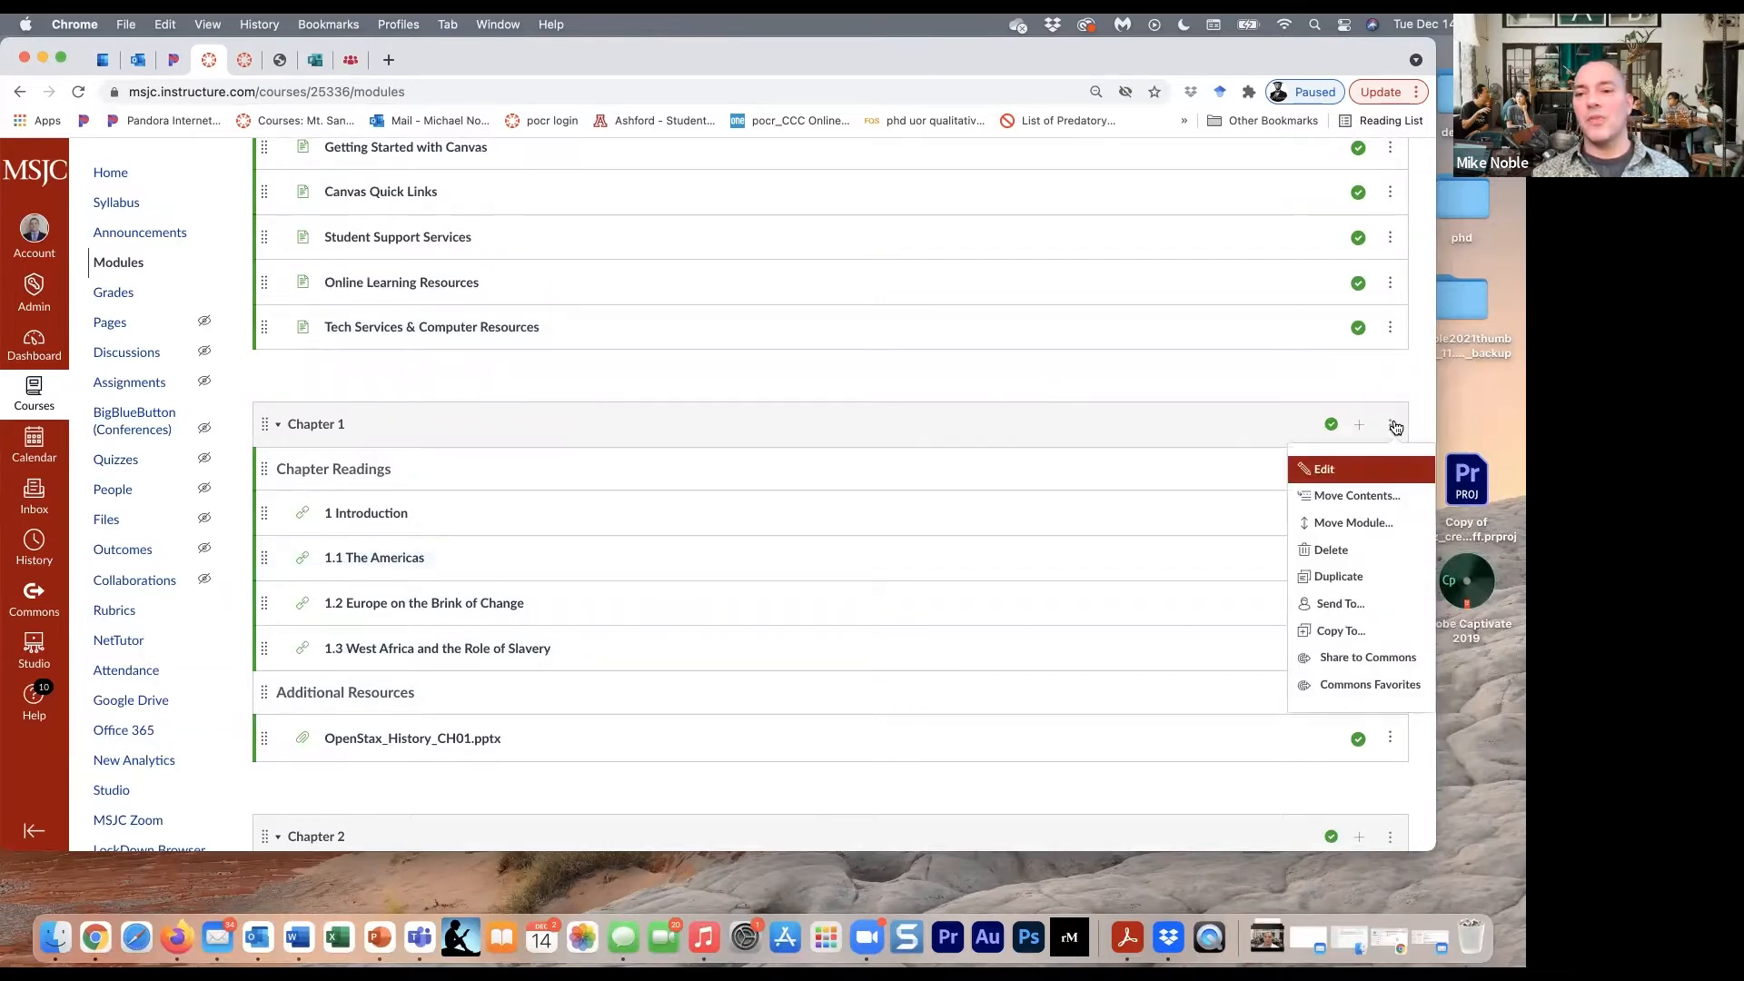
click(1360, 525)
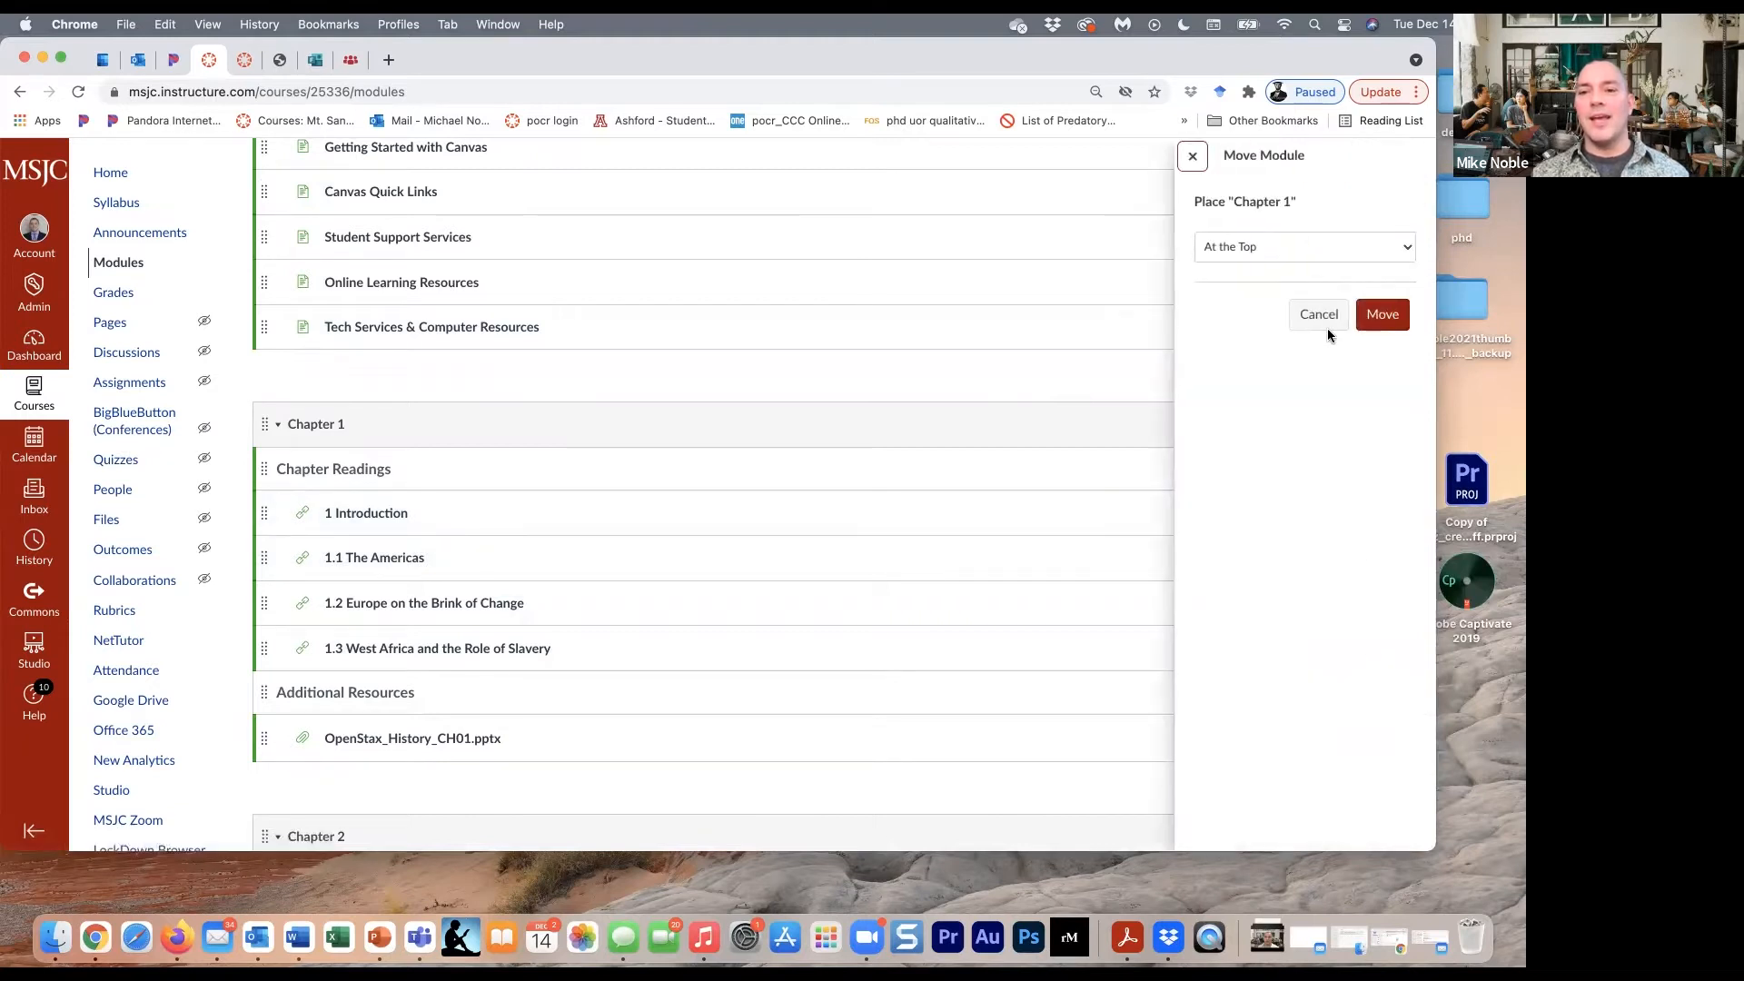
click(1376, 315)
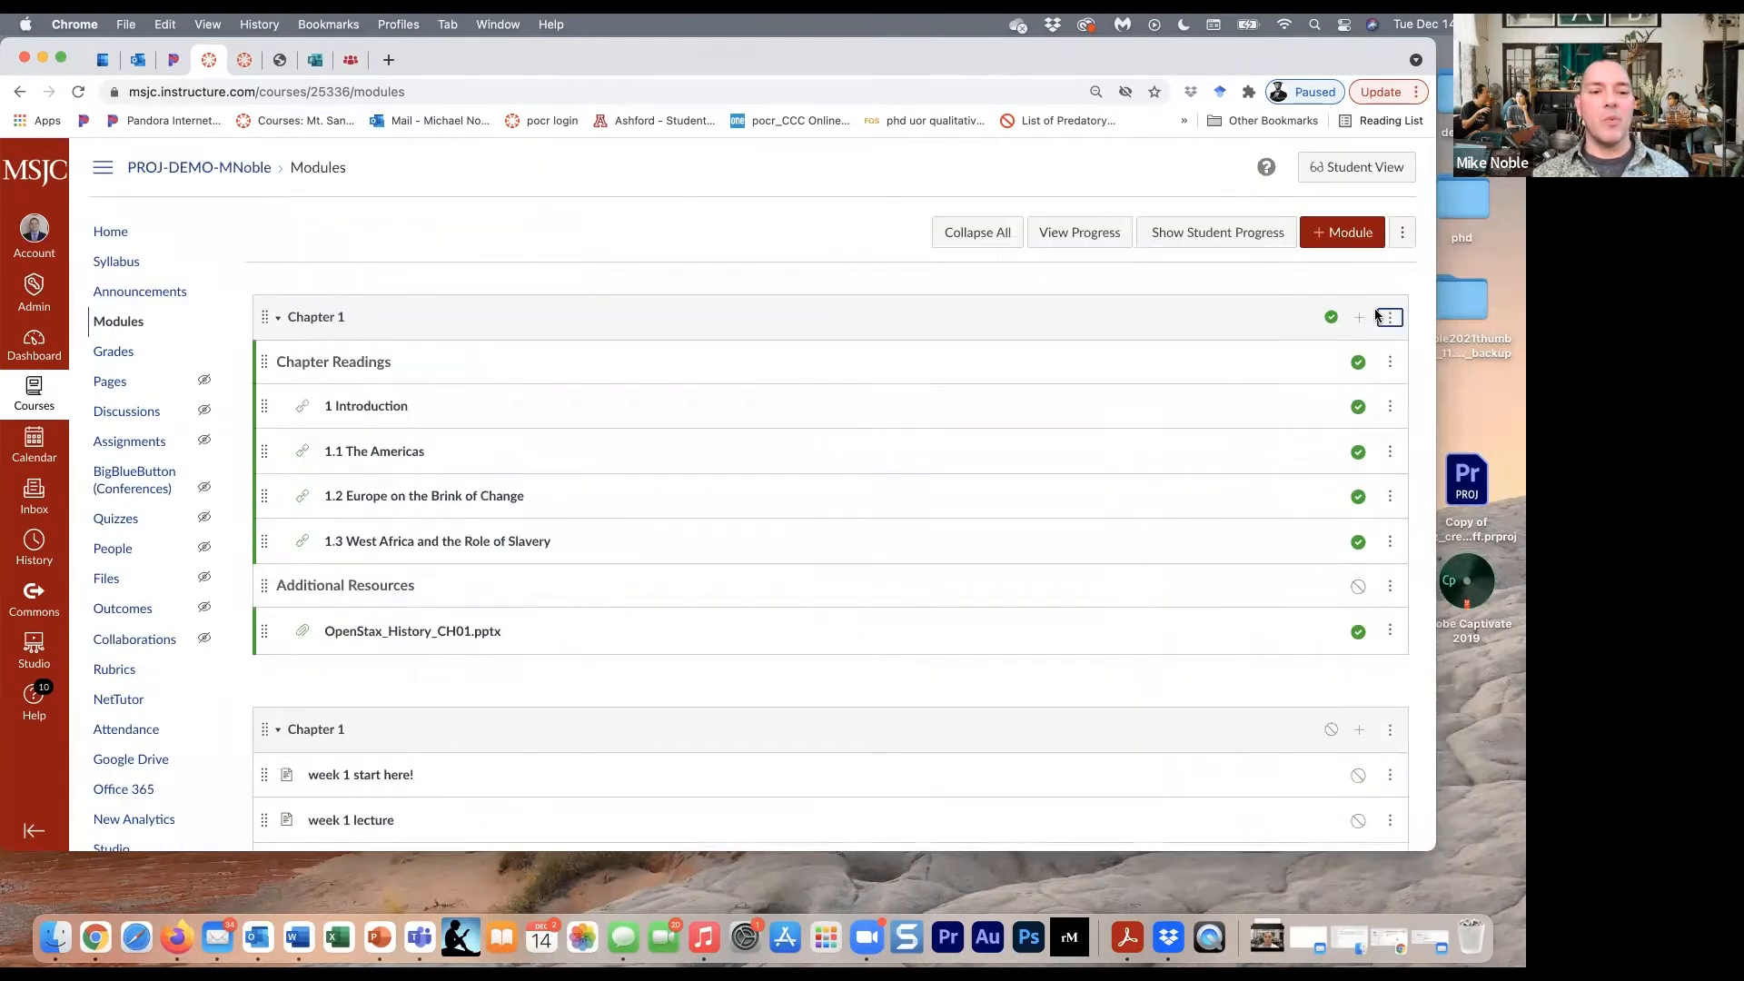
- Move the readings 1.1 The Americas and 1.3 West Africa and the Role of Slavery below week 1 lecture in the original Chapter 1 module
scroll(967, 551, down, 2)
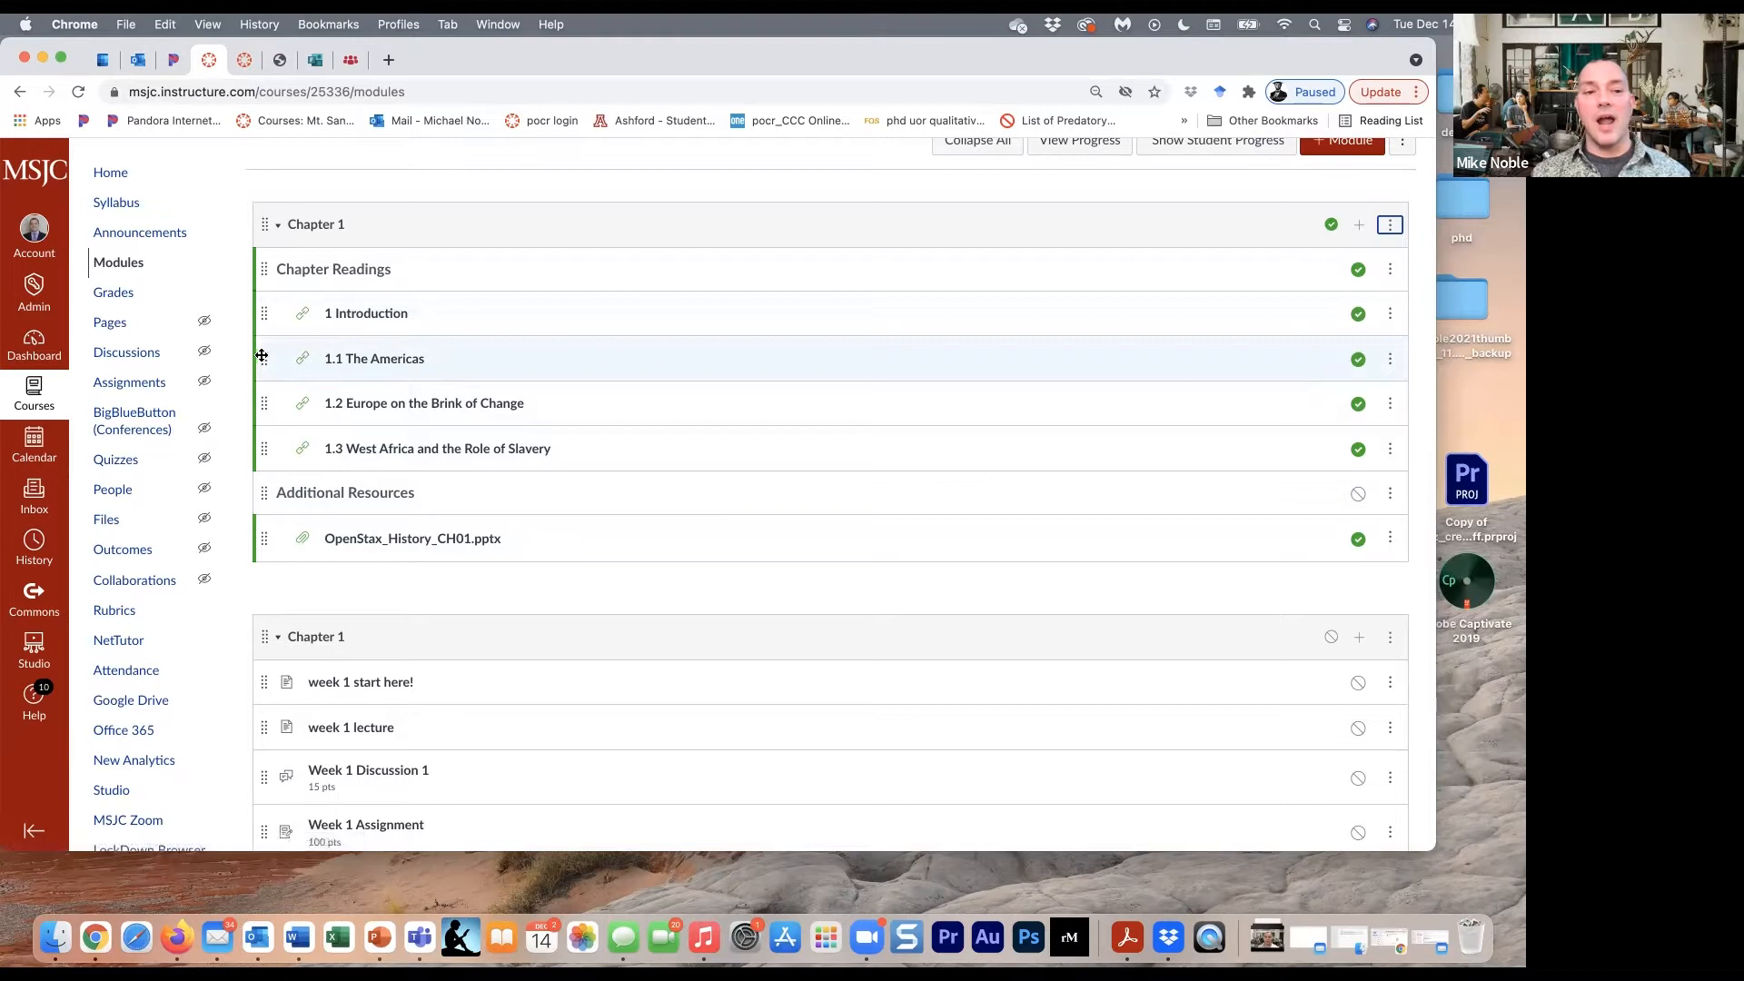
drag(264, 359, 293, 720)
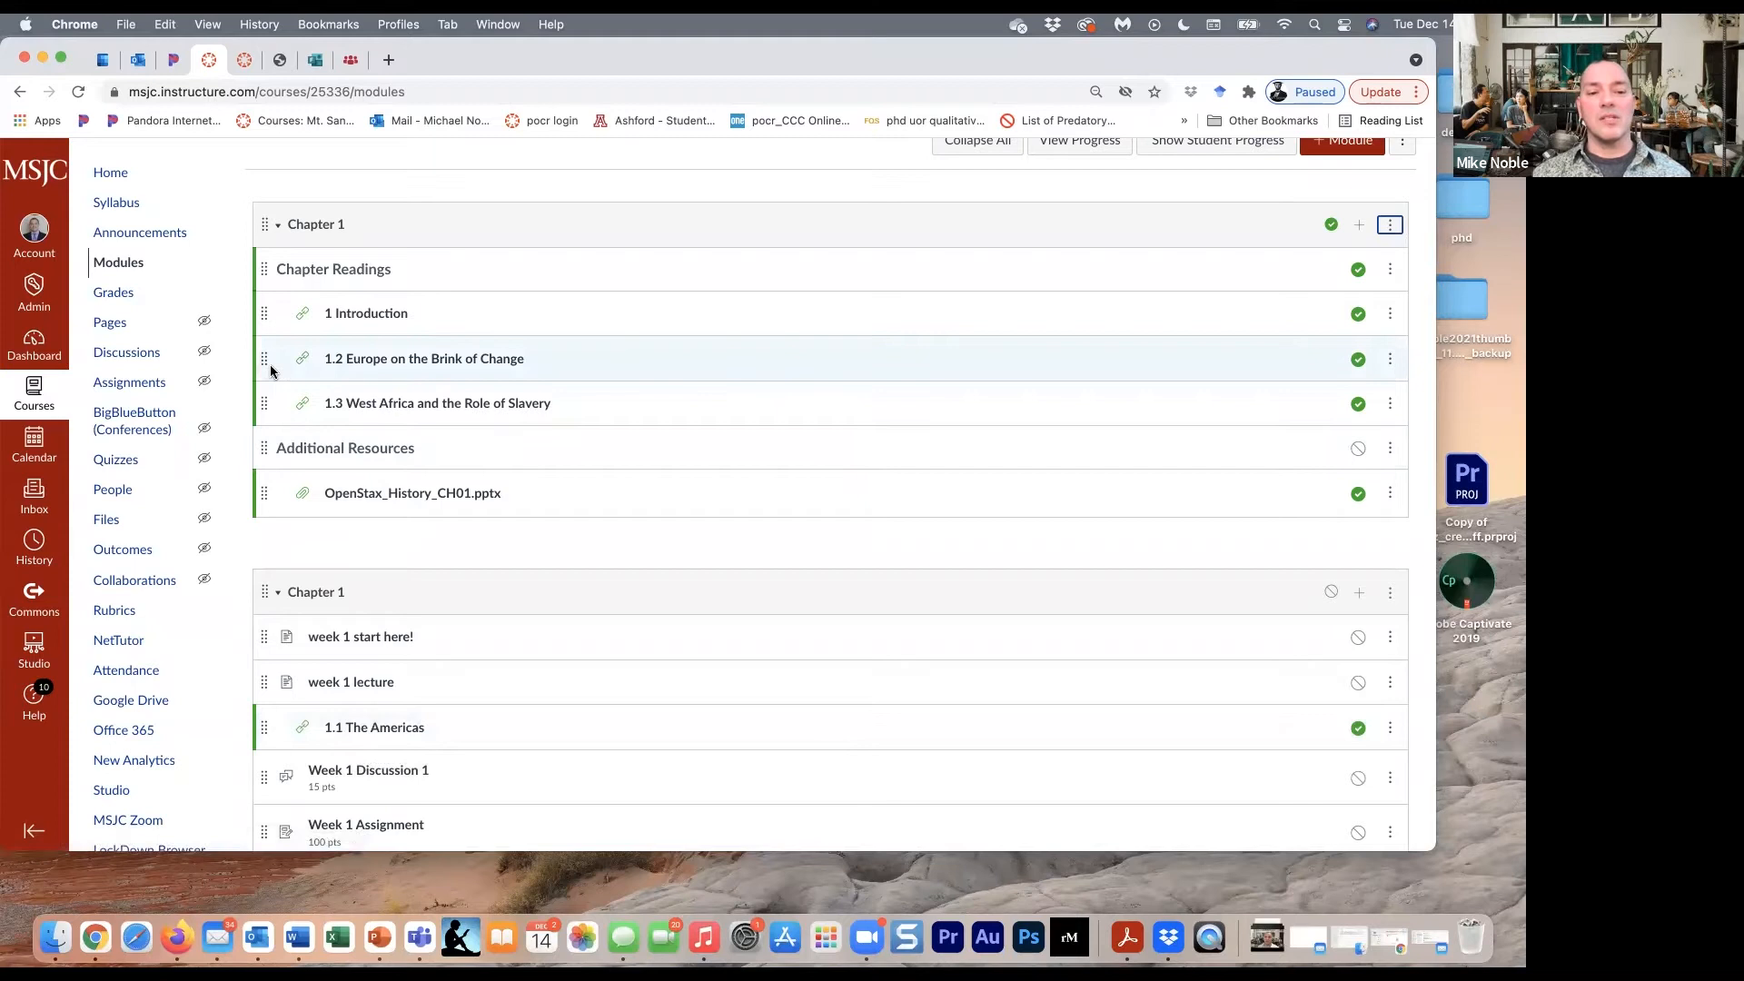
scroll(270, 363, down, 1)
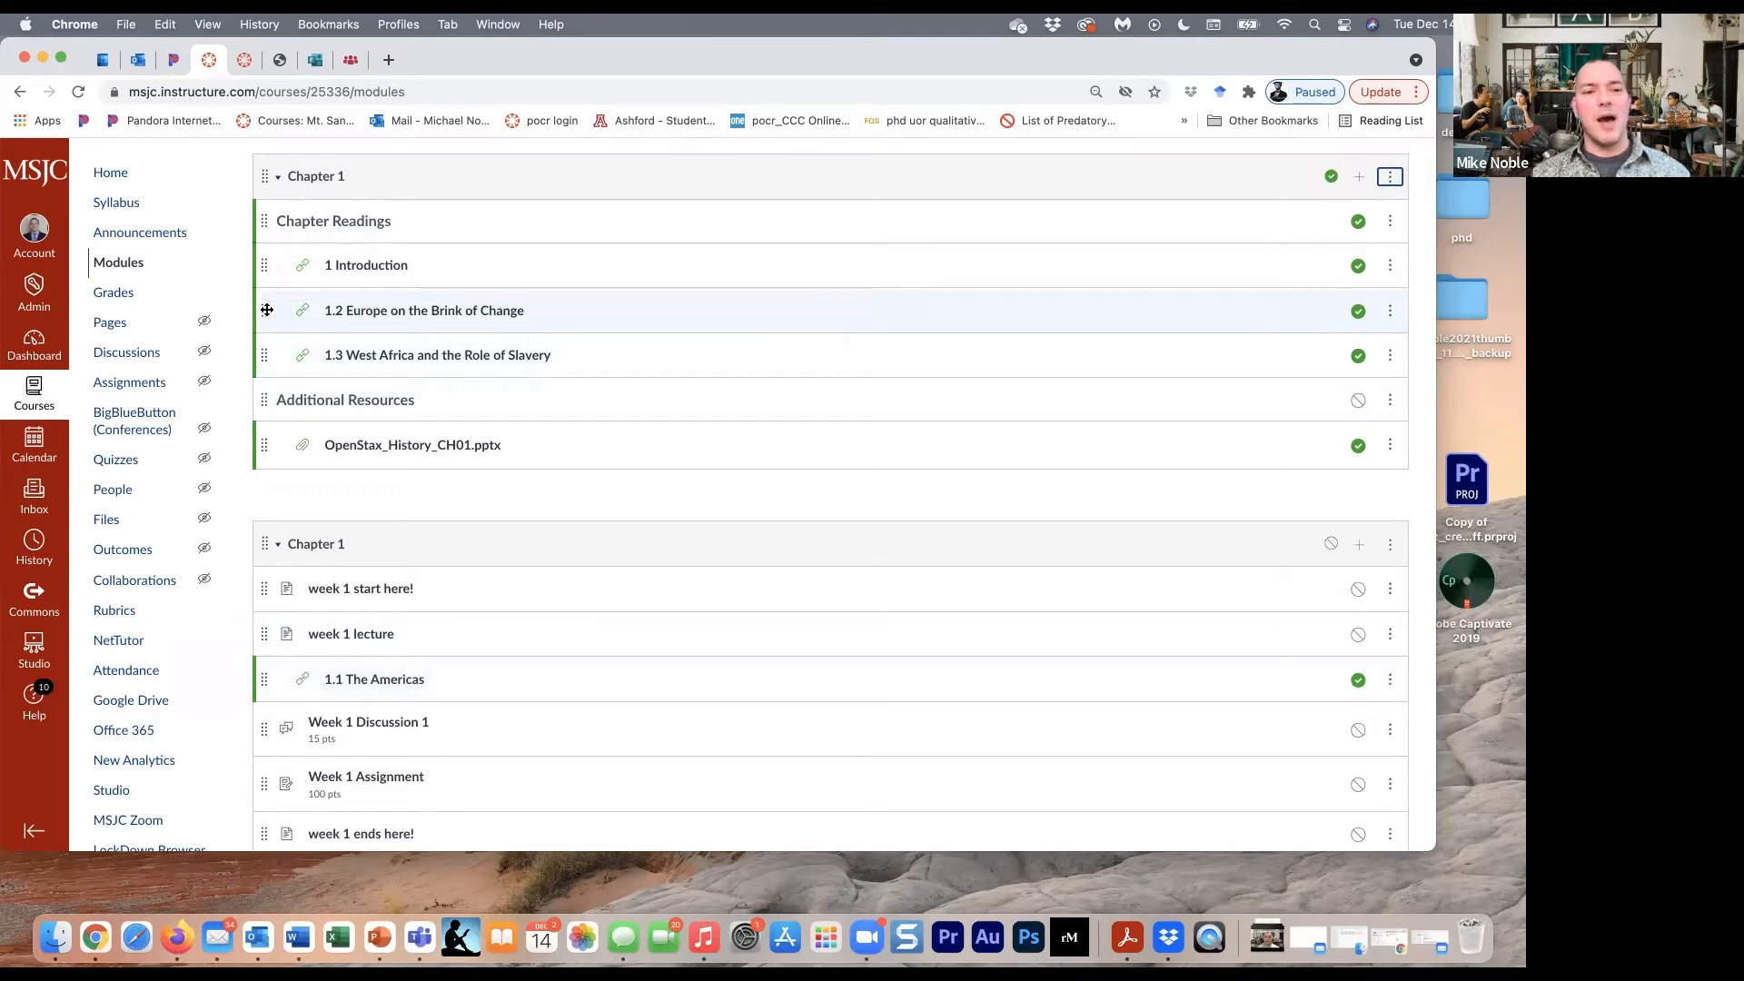
drag(265, 353, 308, 678)
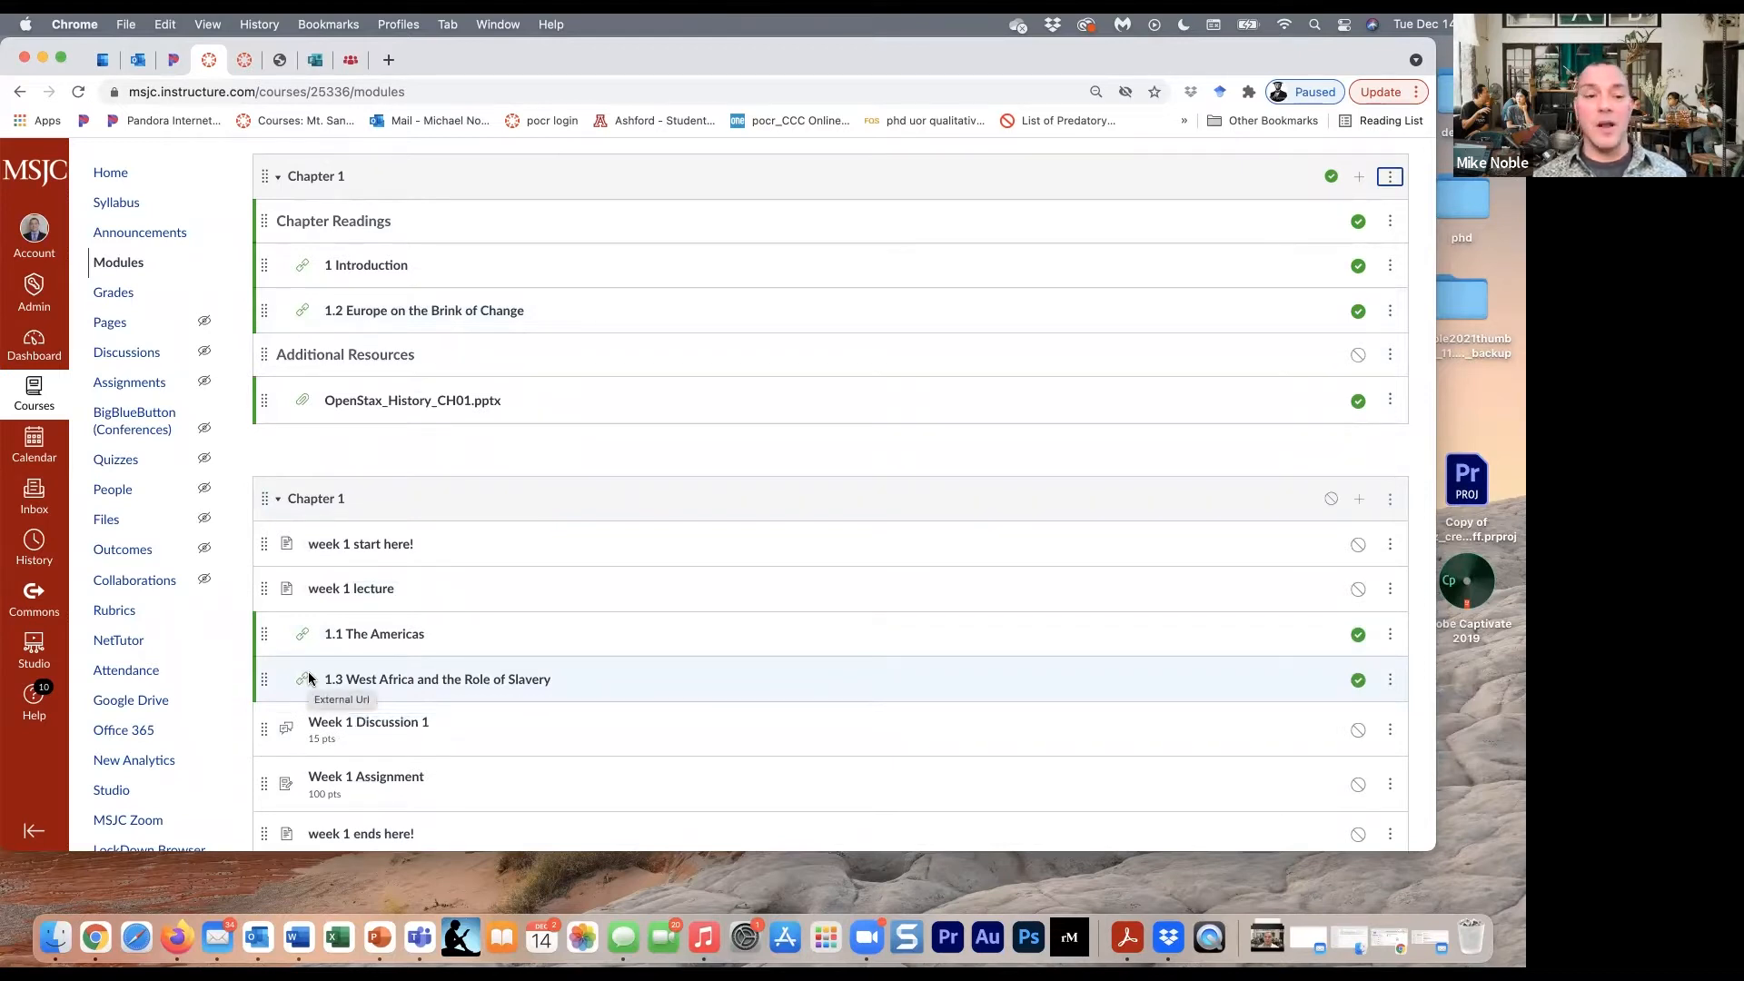
- View the 1.1 The Americas reading and advance through 1.3 West Africa and the Role of Slavery to Week 1 Discussion 1
scroll(307, 679, down, 2)
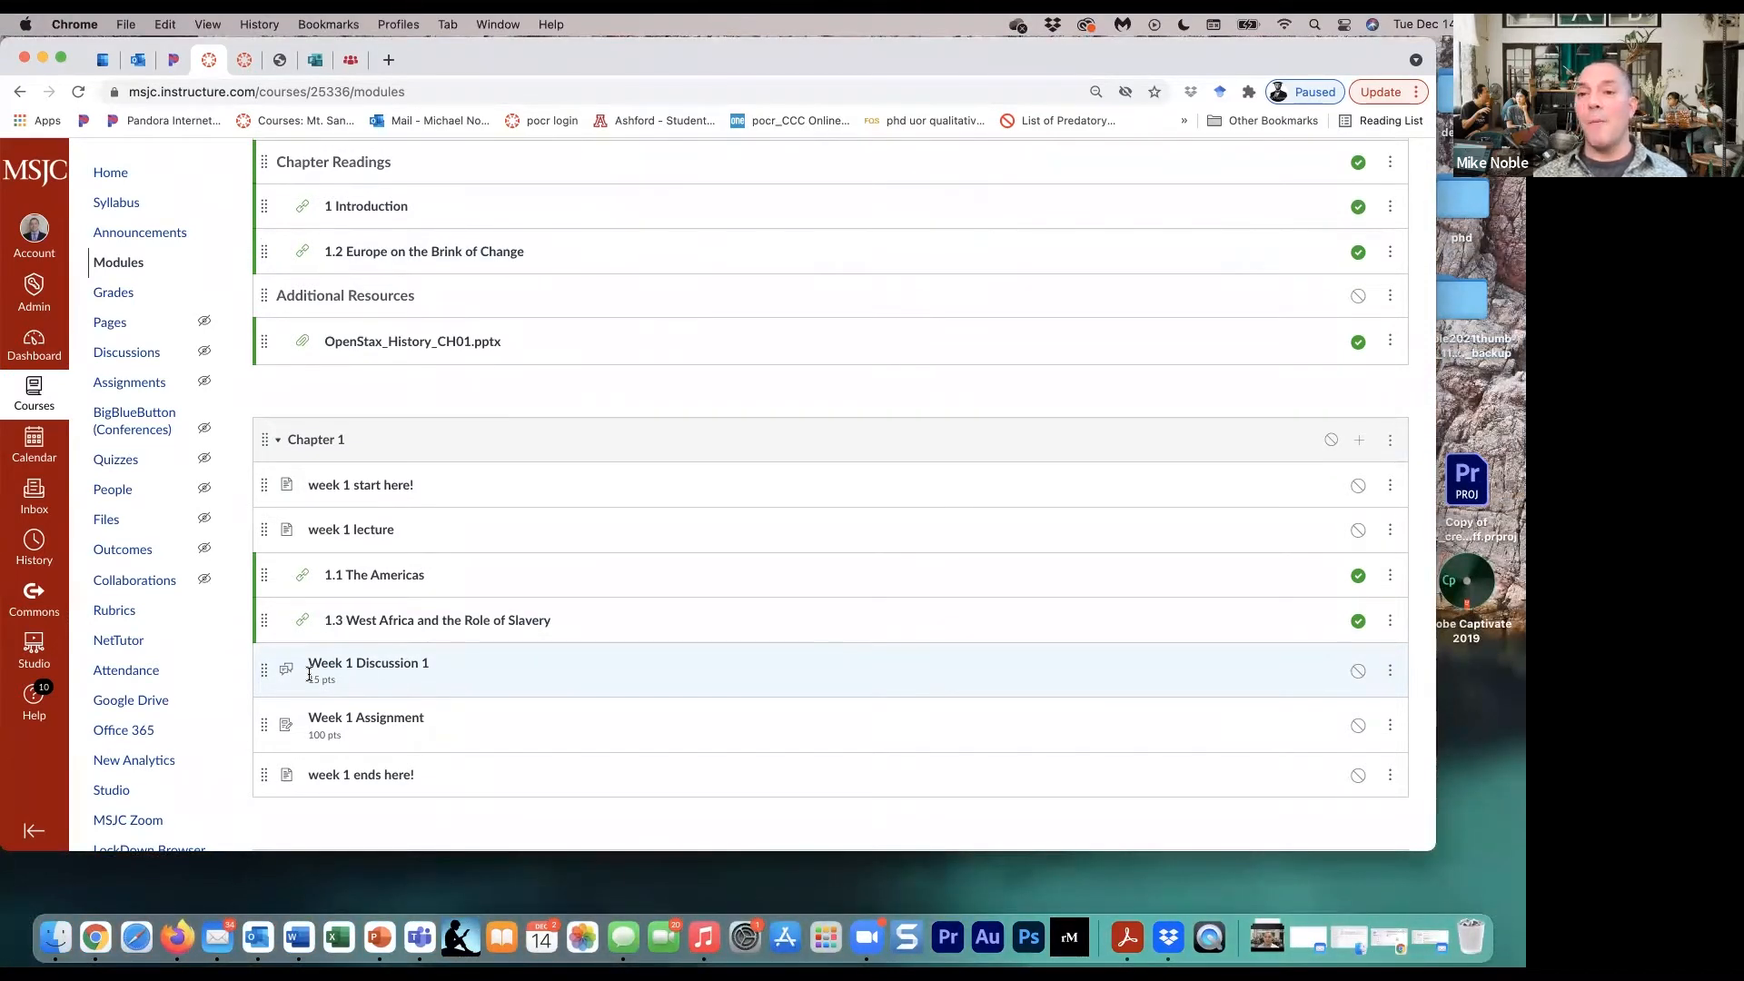
click(400, 576)
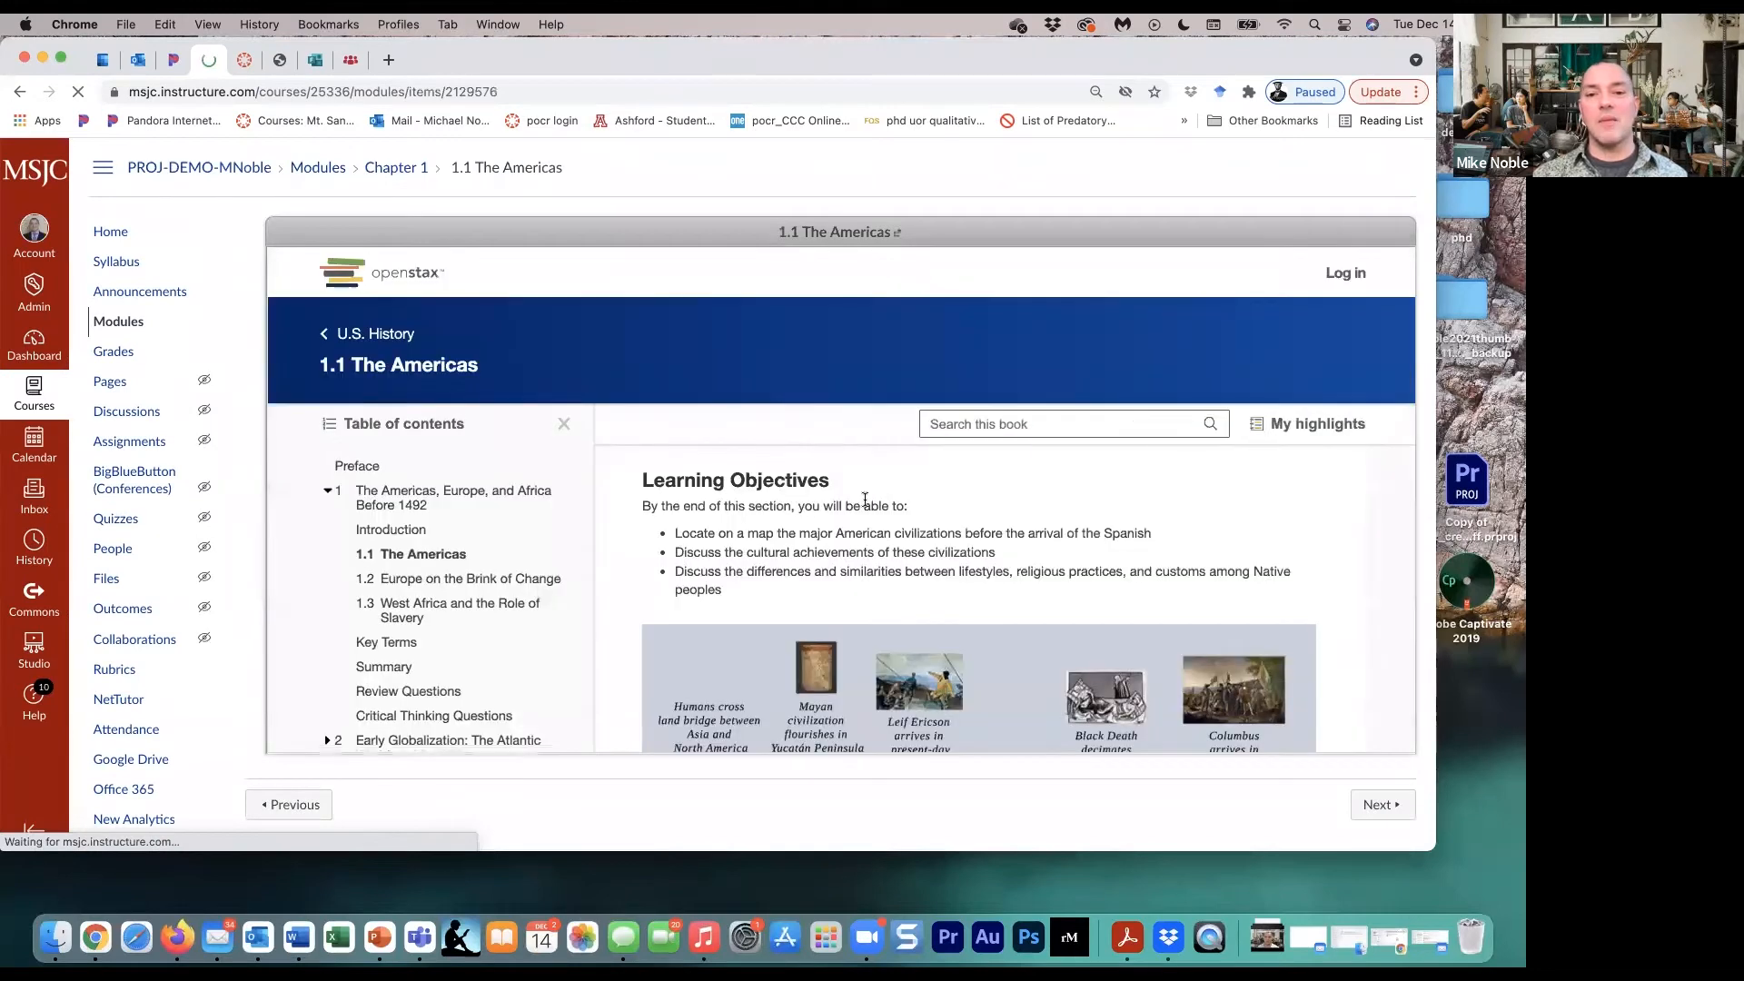
scroll(989, 543, down, 10)
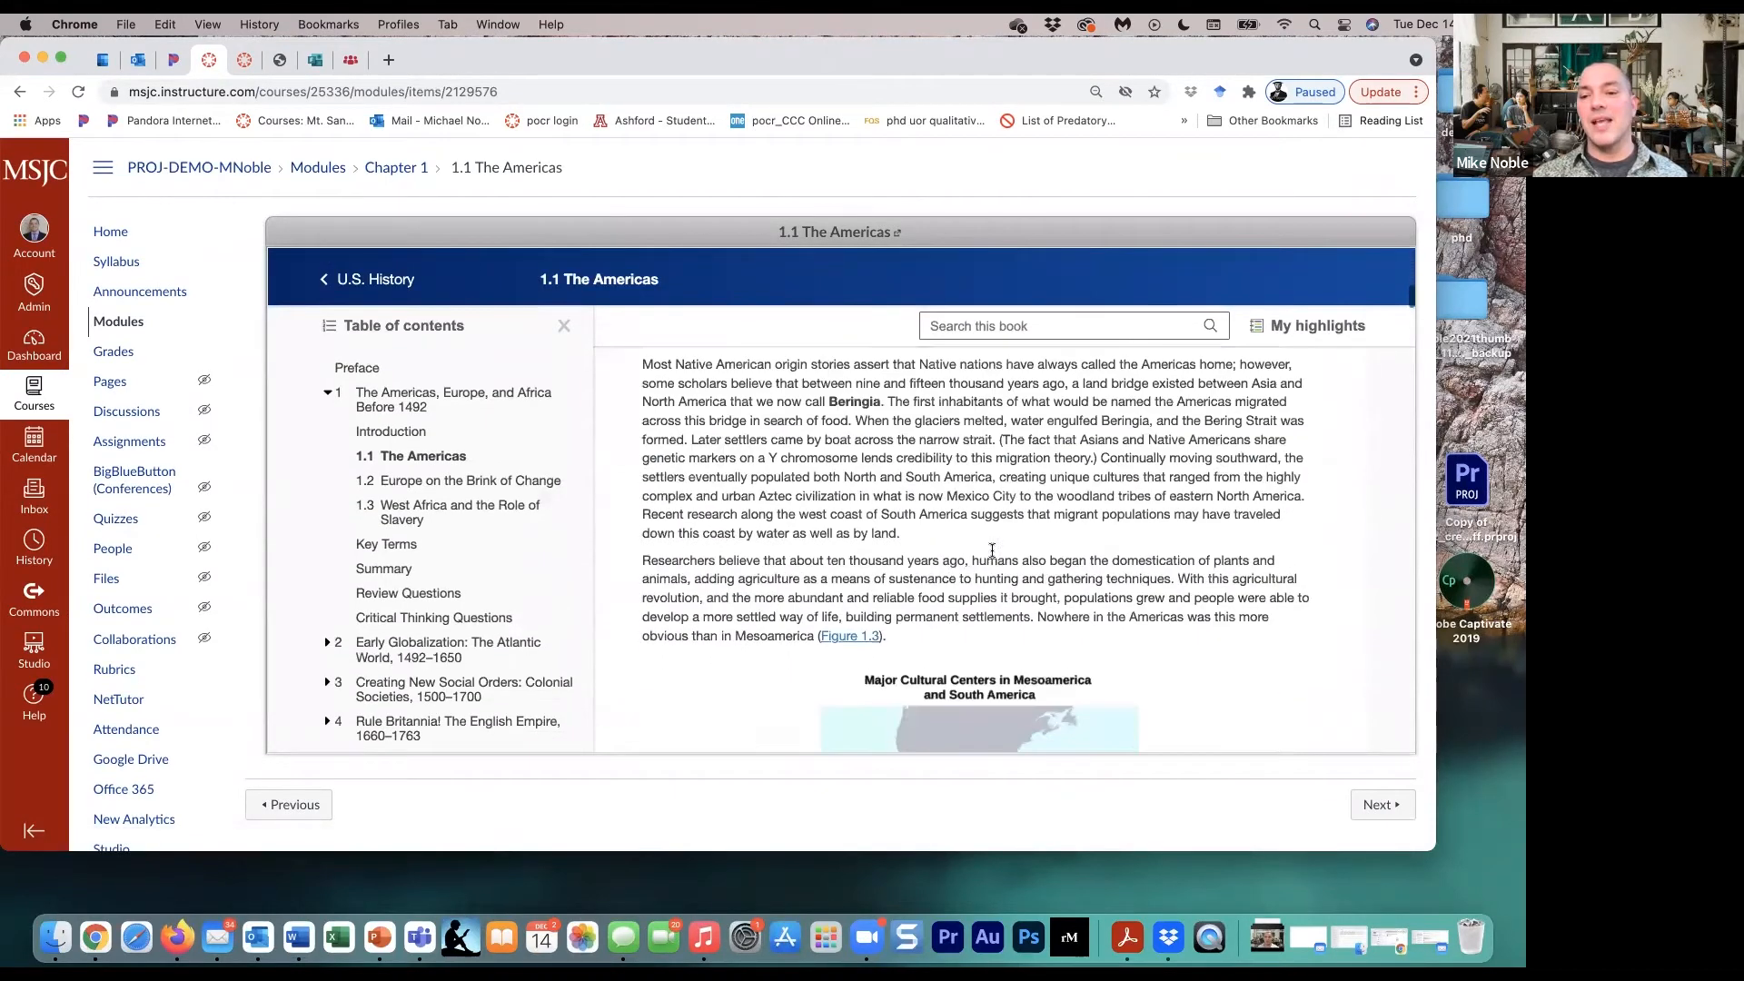
click(1393, 808)
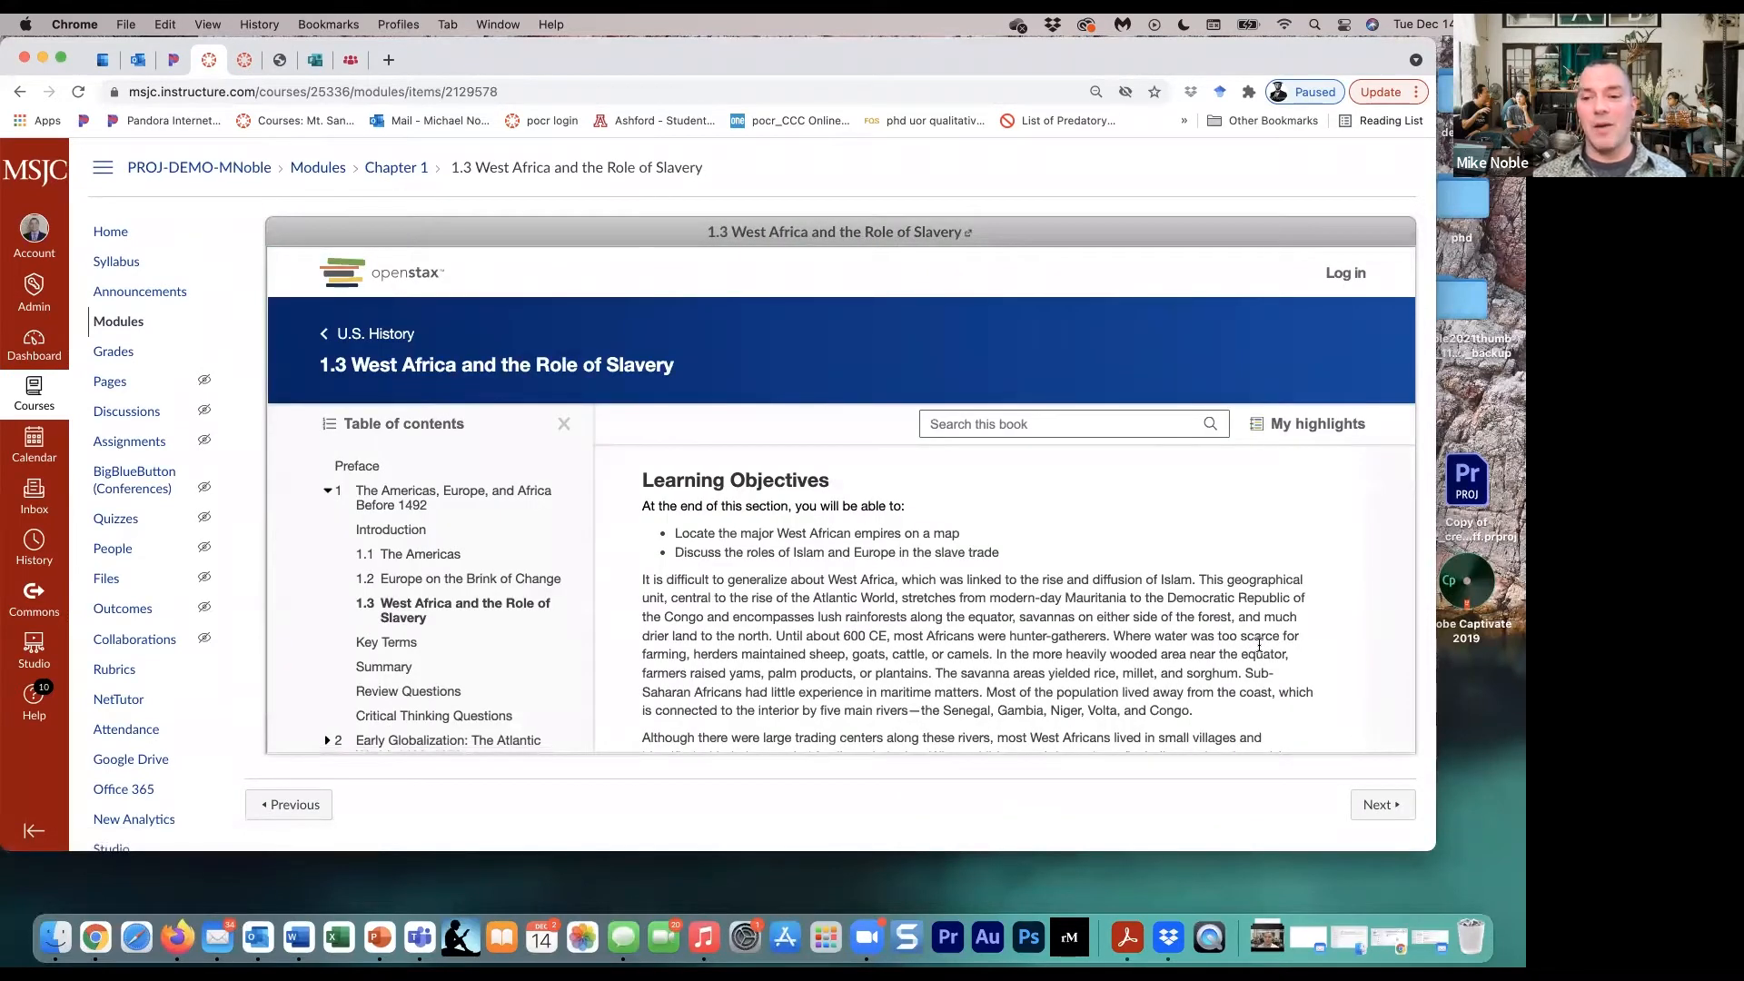
scroll(1259, 643, down, 2)
click(1372, 805)
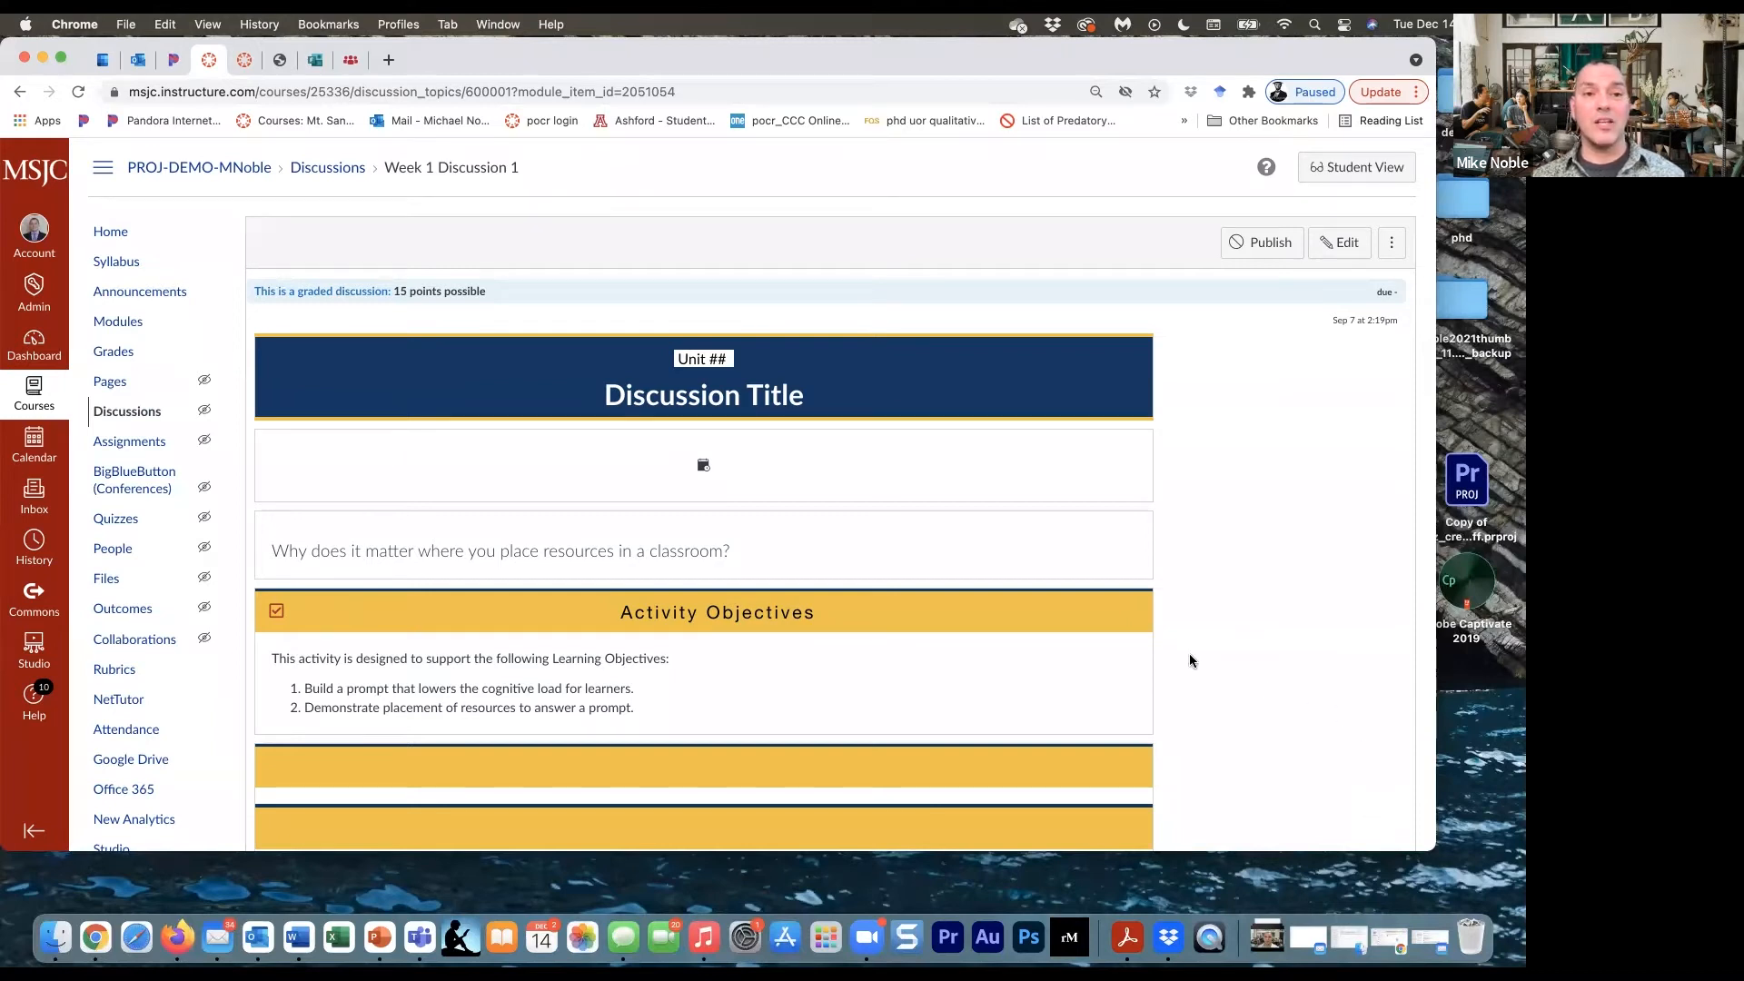
- Switch to the LibreTexts book on equity and diversity and look over its PDF option and chapter list
click(351, 59)
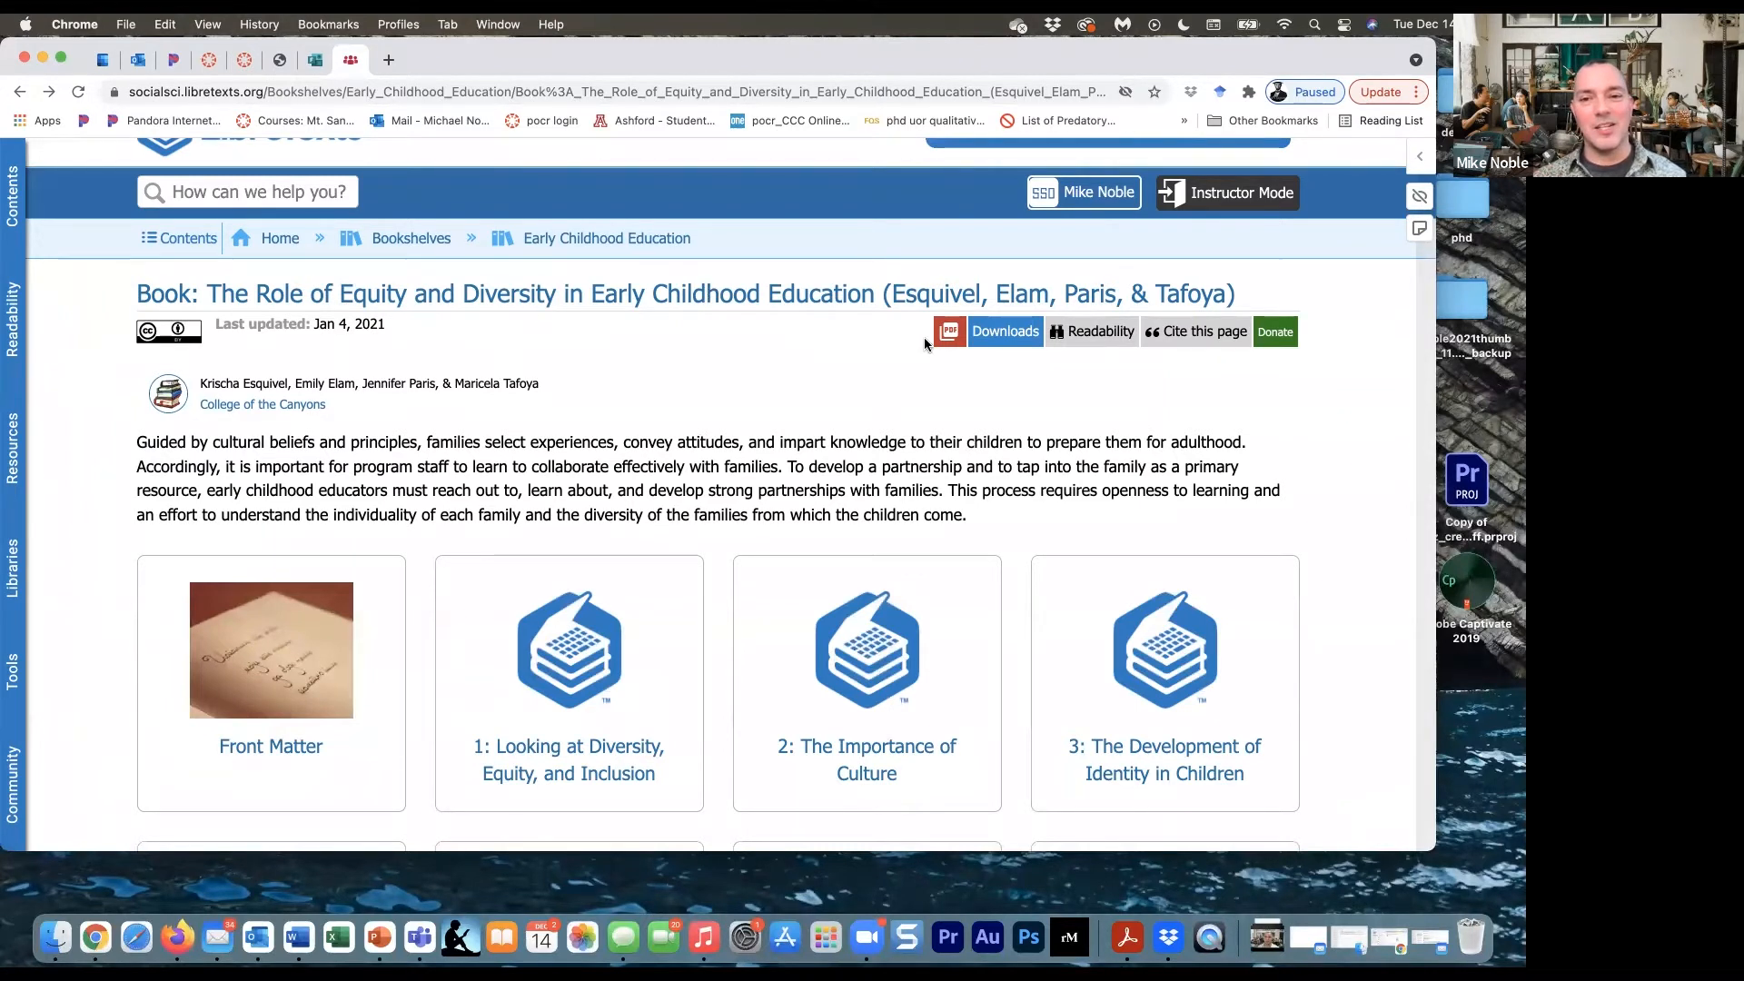
mouse_move(951, 334)
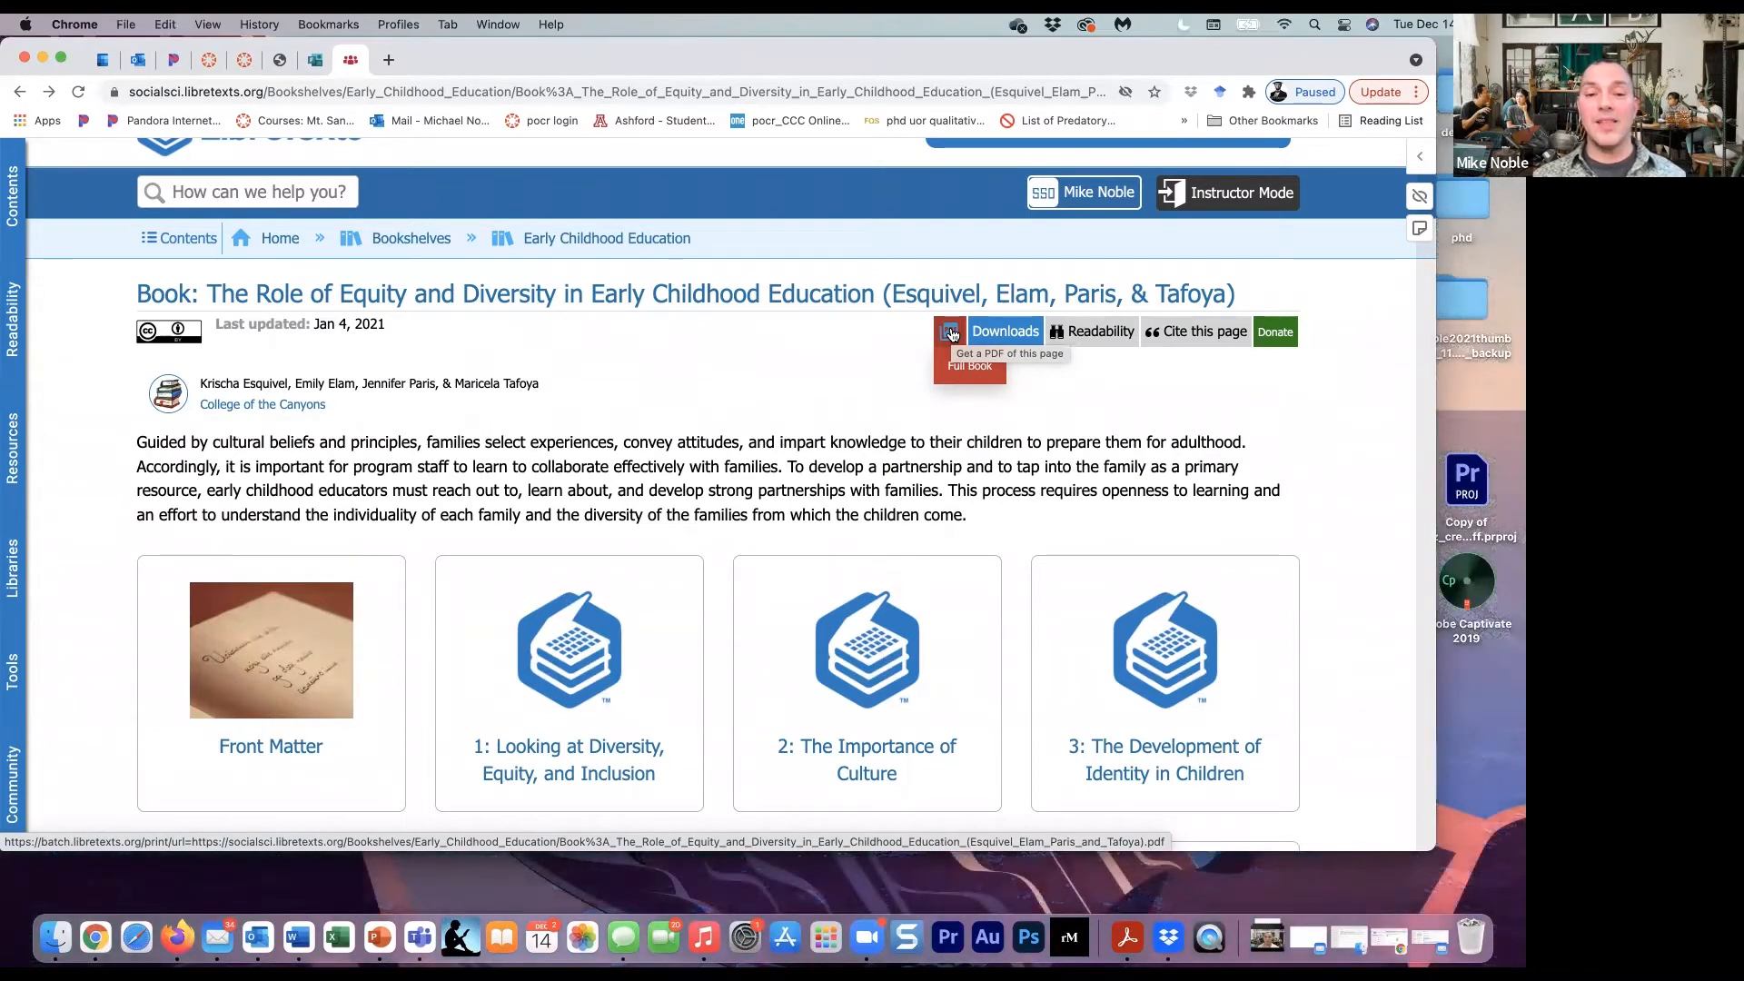
scroll(626, 316, down, 2)
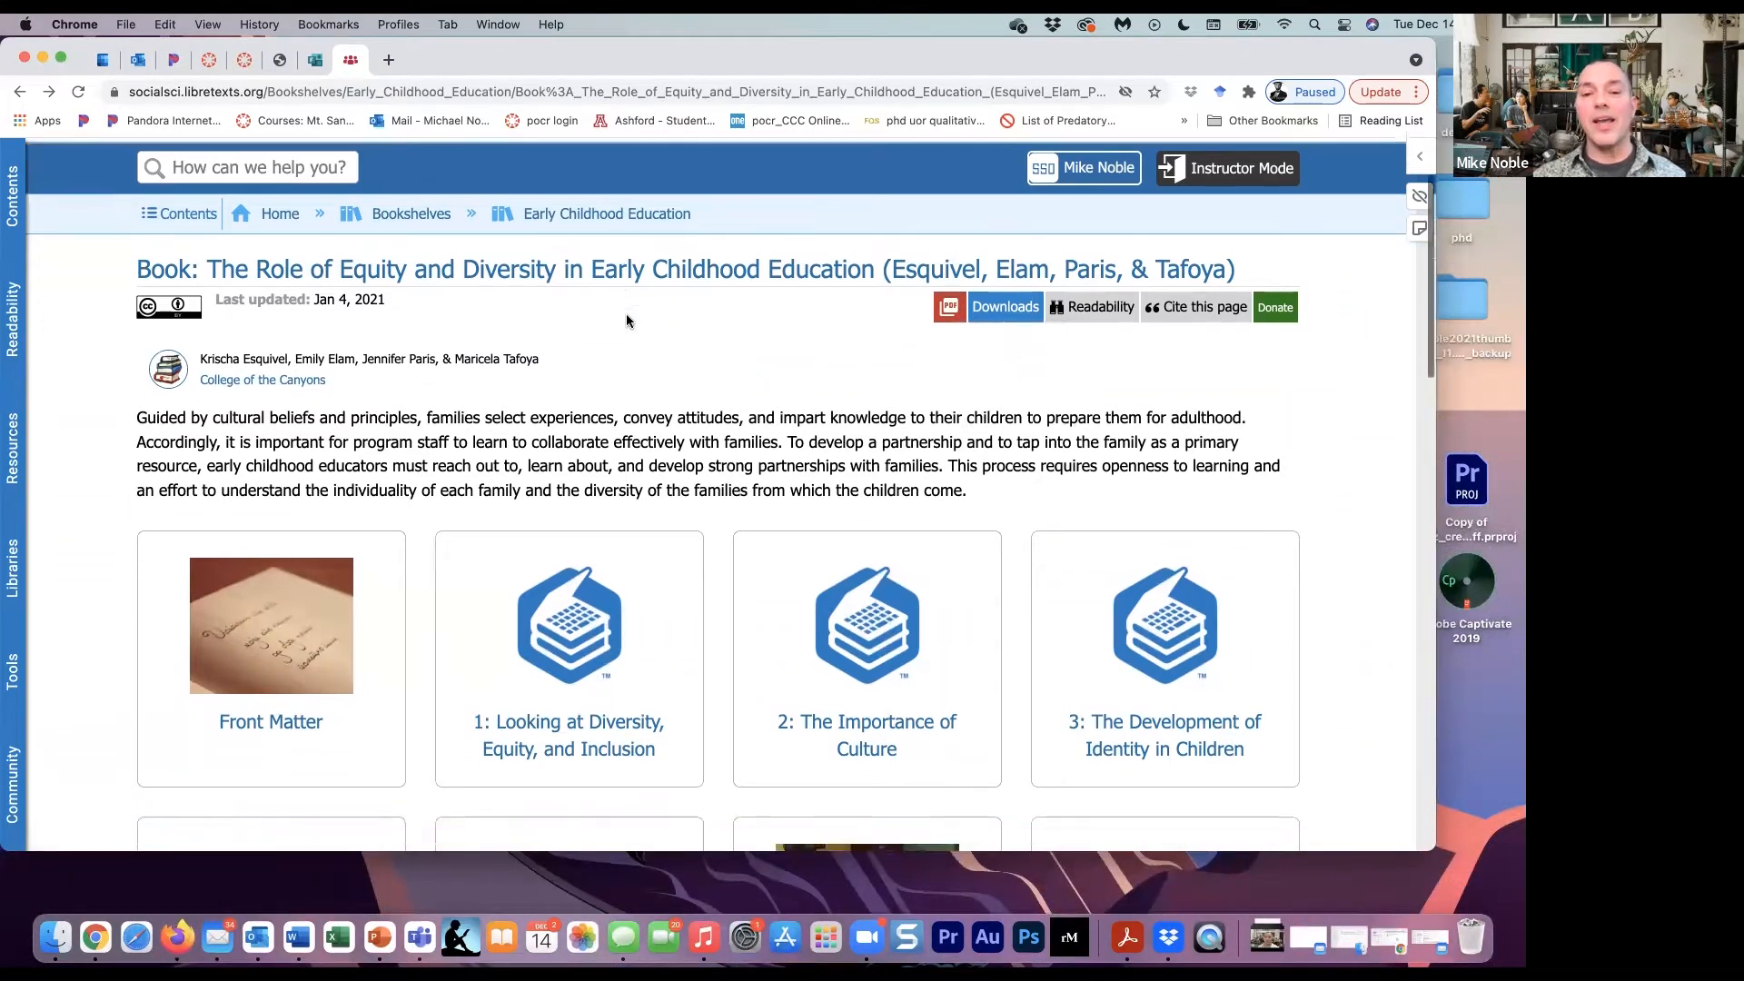
scroll(626, 320, down, 5)
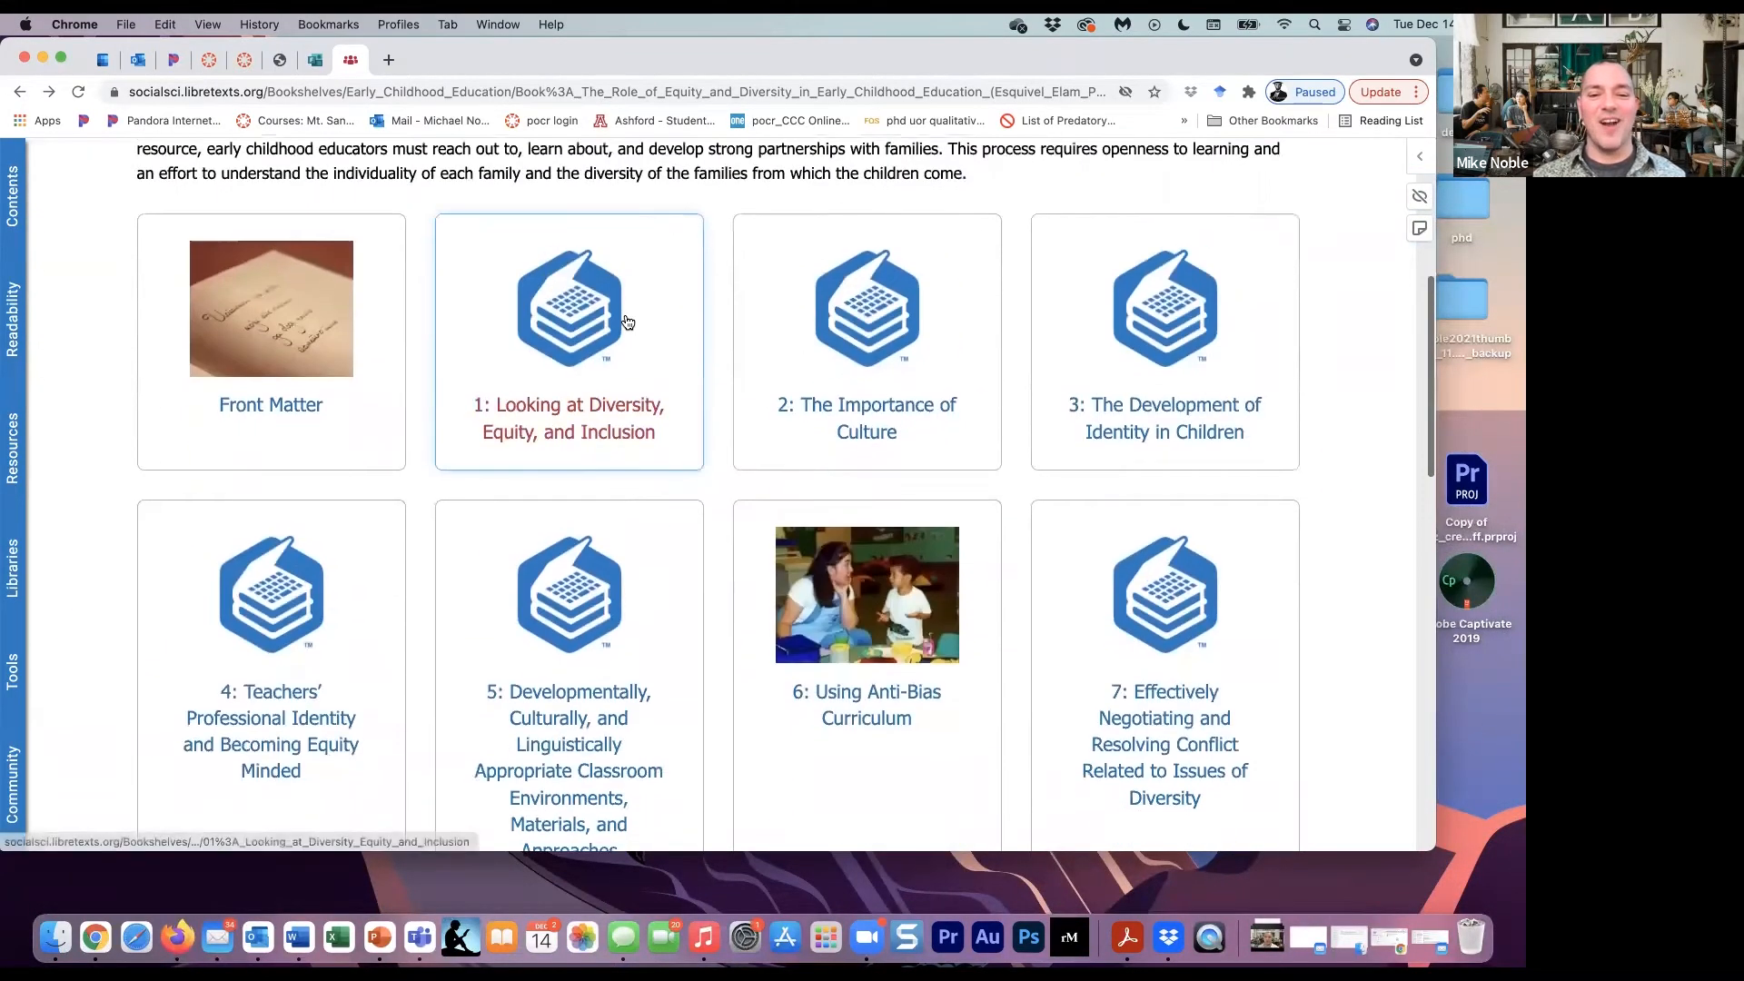
scroll(626, 319, up, 3)
scroll(623, 323, down, 4)
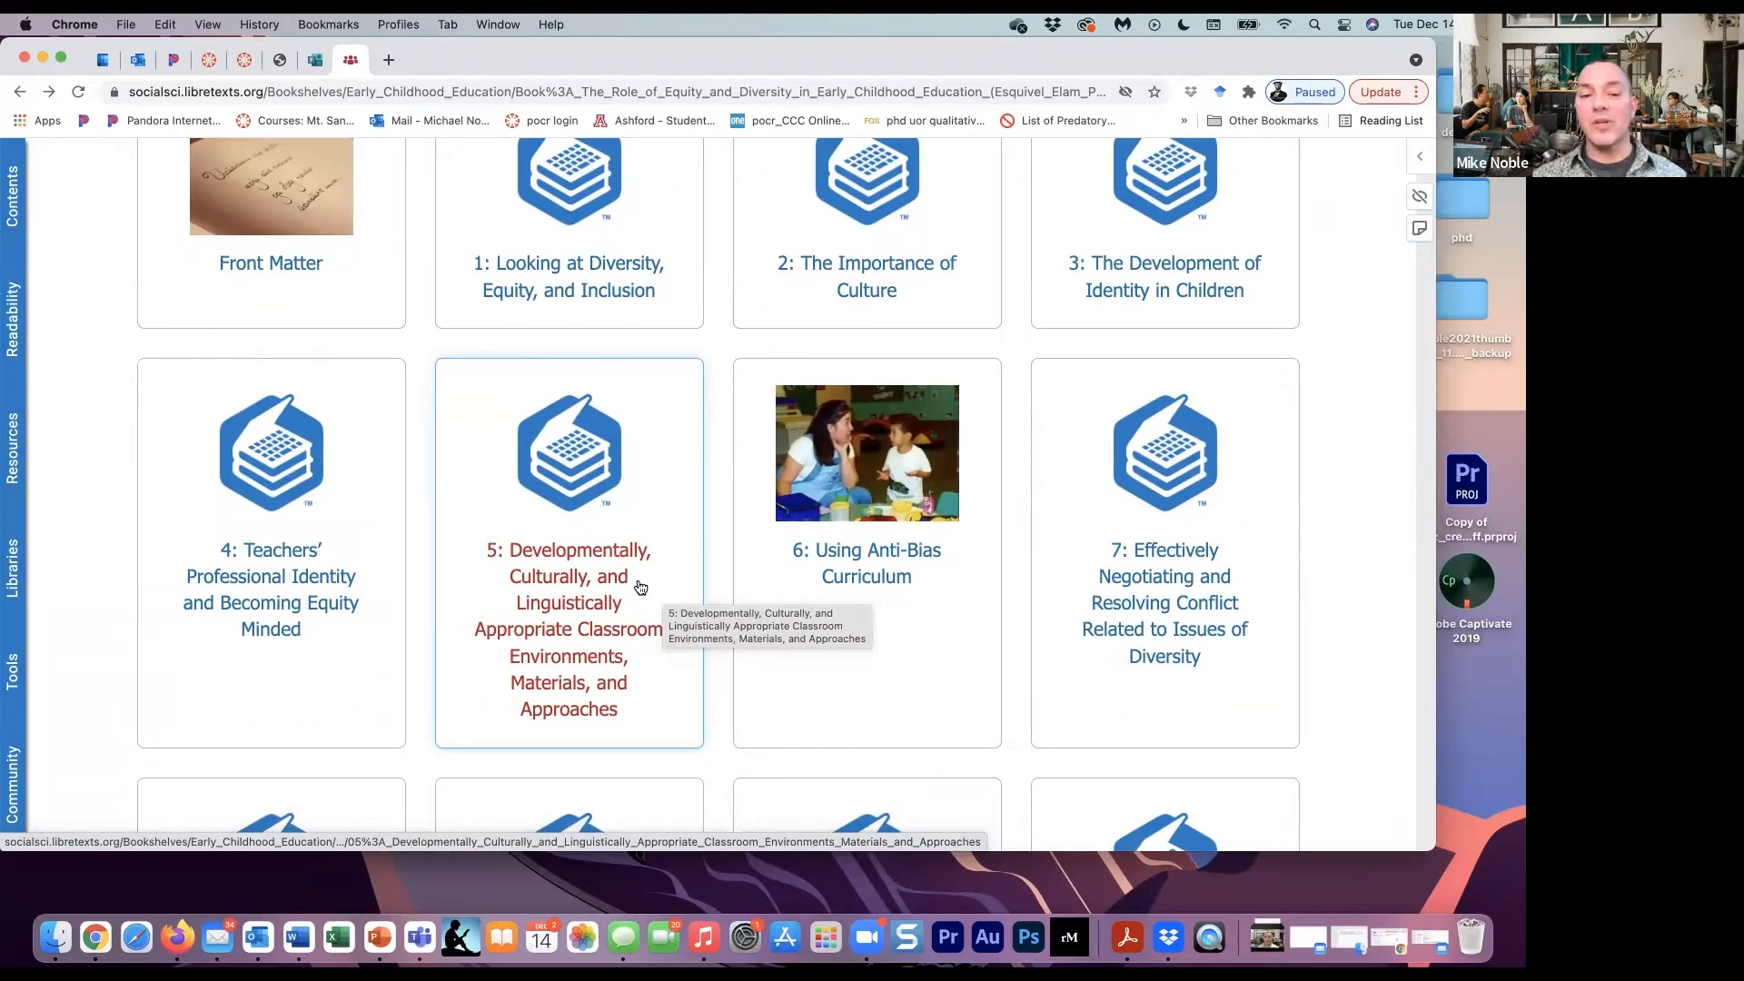
scroll(641, 588, down, 1)
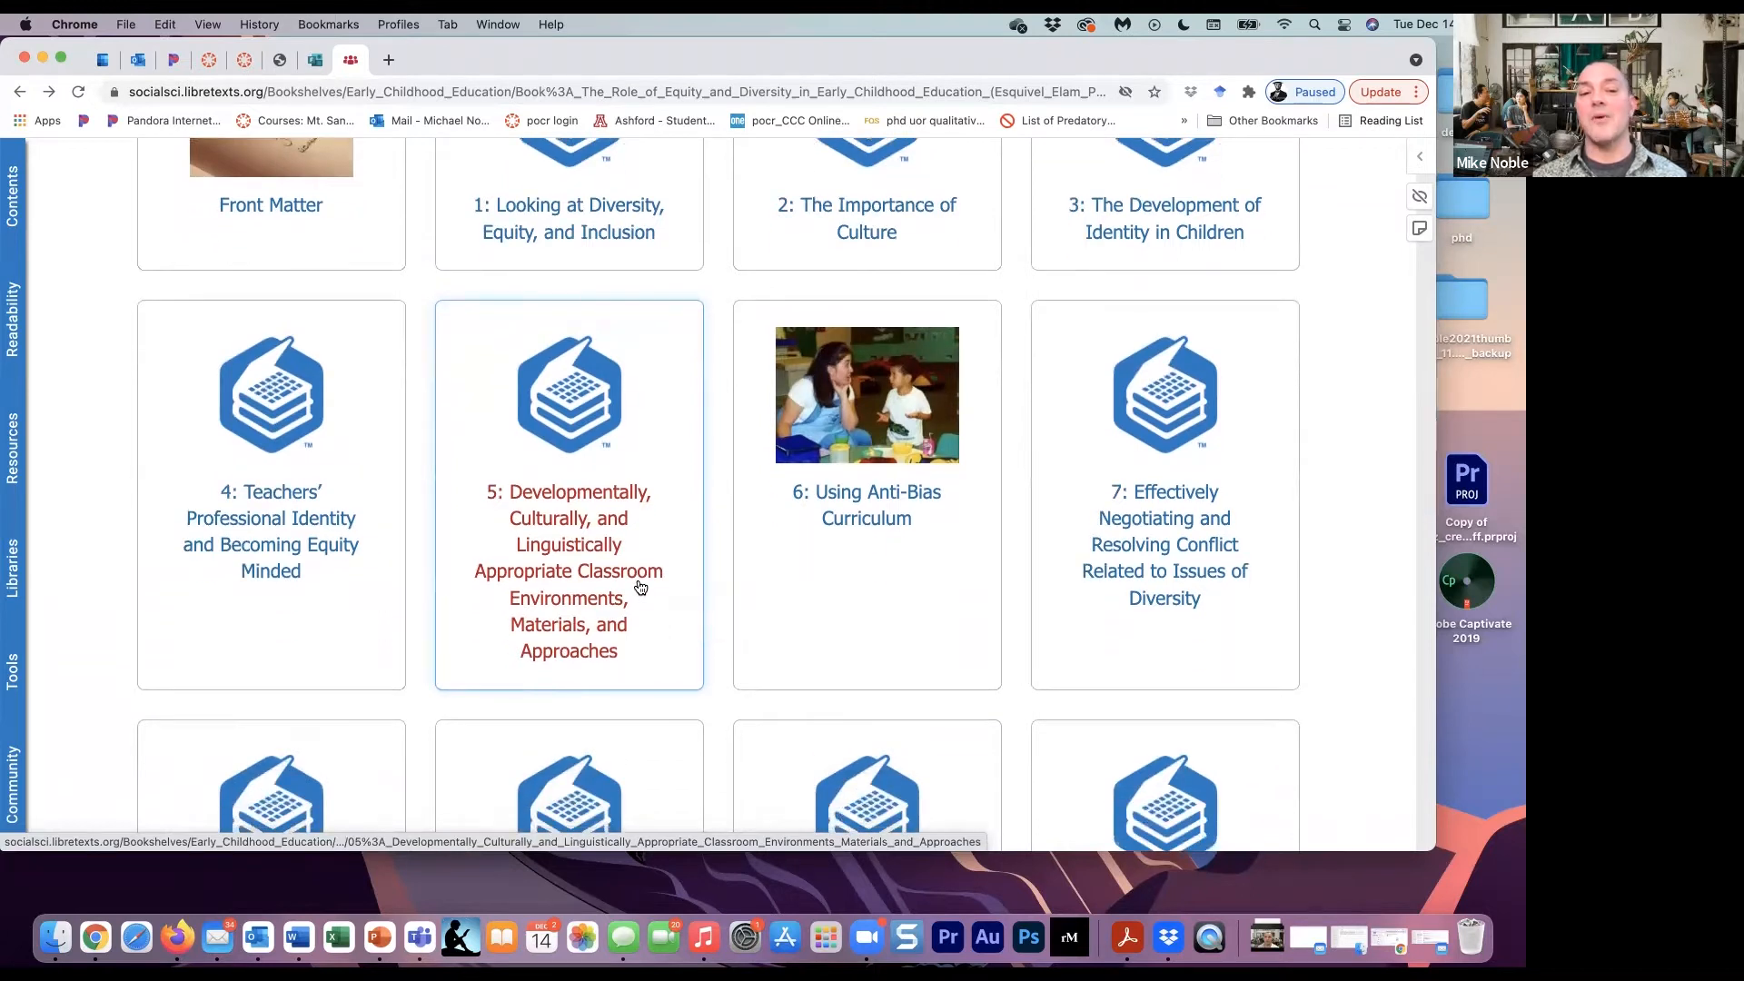
- Open chapter 5 of the book and go to section 5.5, The Role of Diversity in Early Childhood Programs across the Globe
click(592, 580)
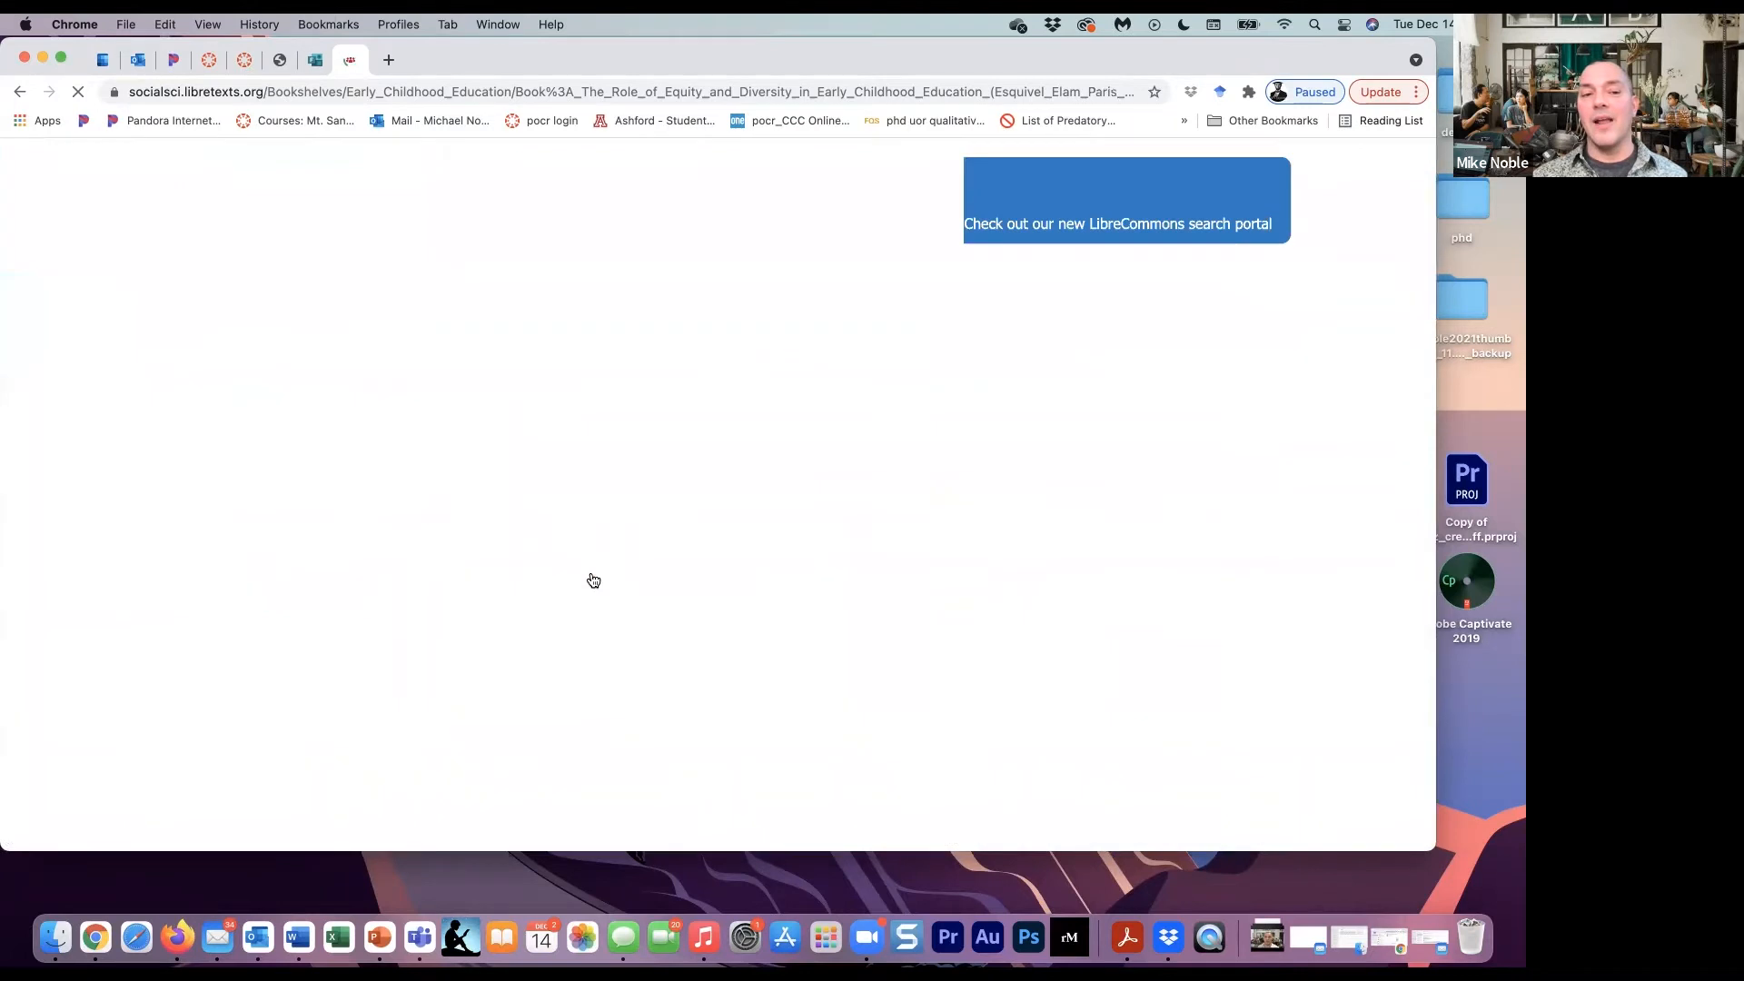
scroll(592, 579, down, 3)
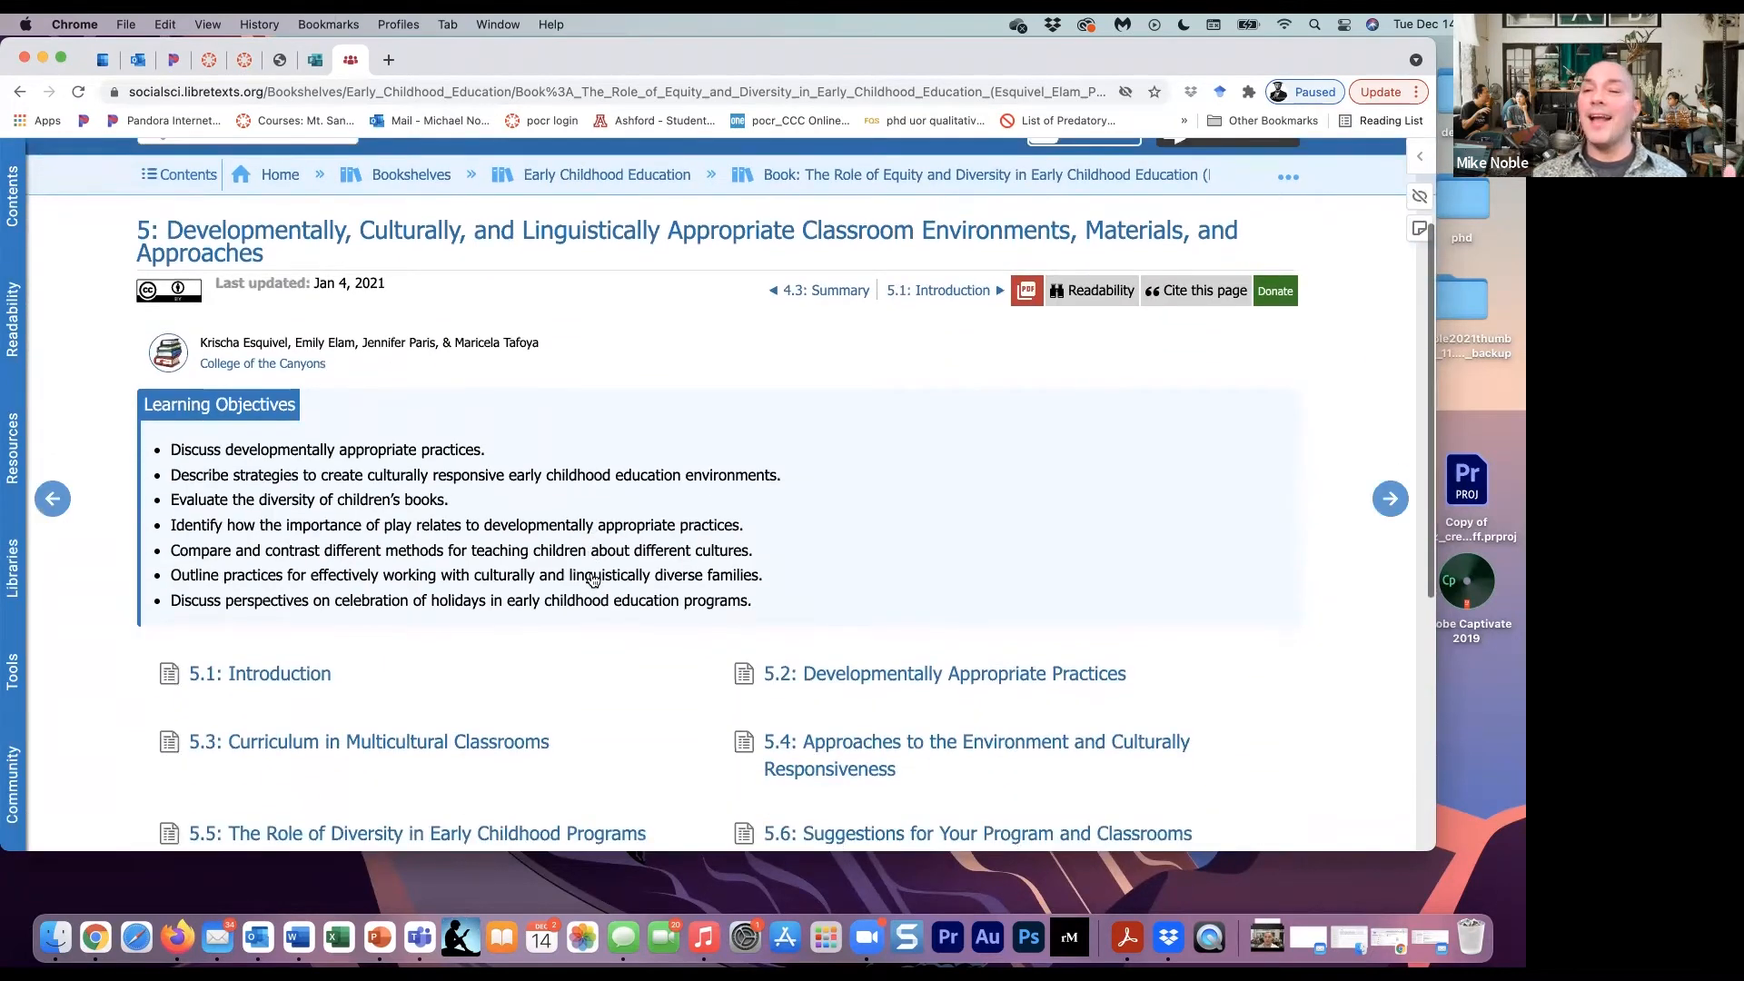
scroll(592, 579, down, 3)
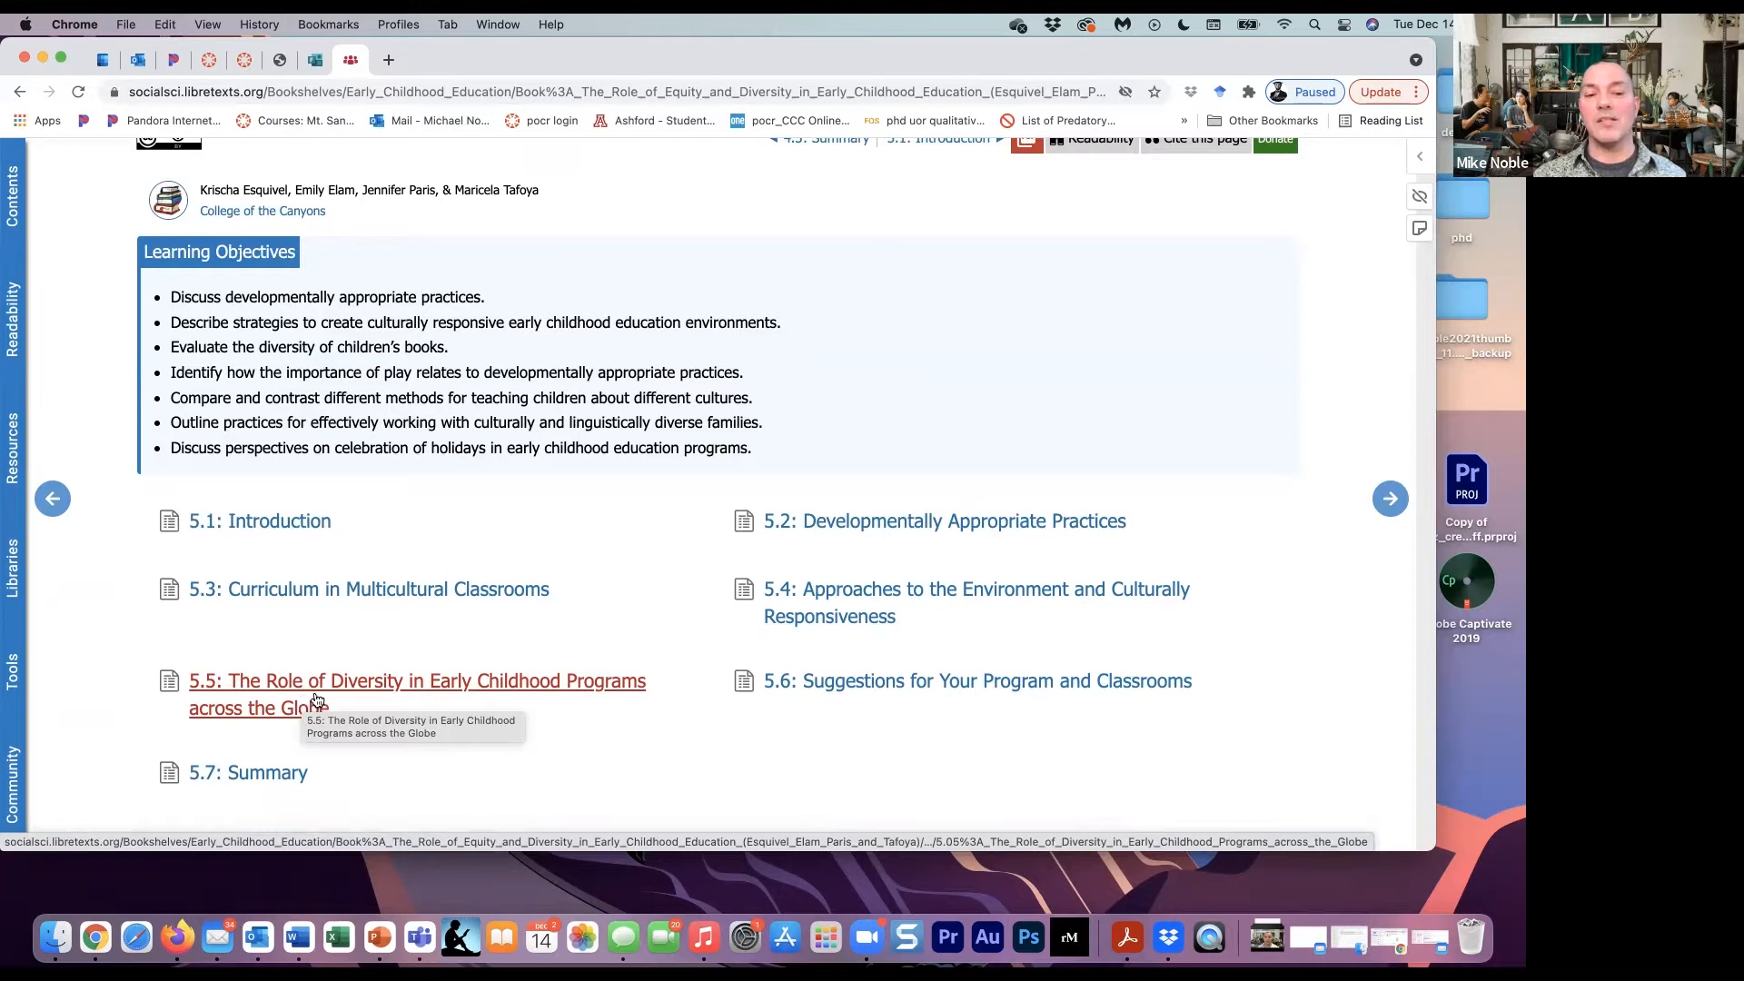
click(316, 699)
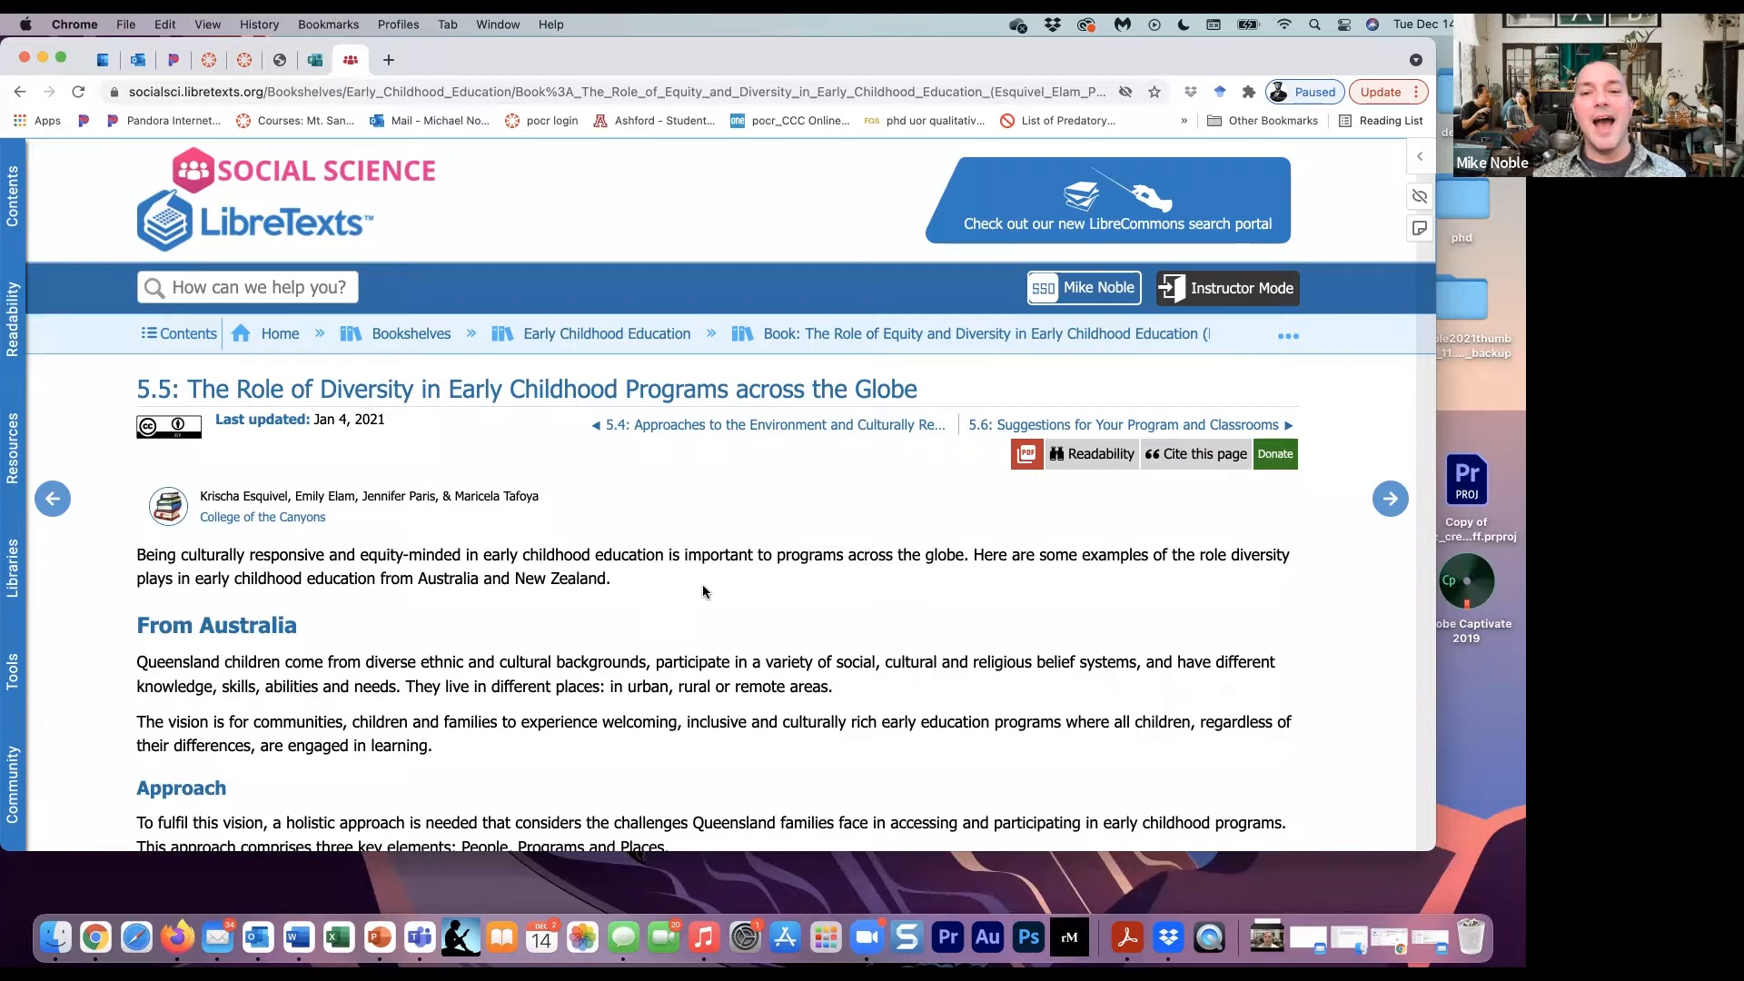
- Open the PDF of only the section 5.5 page and start downloading it
mouse_move(1024, 463)
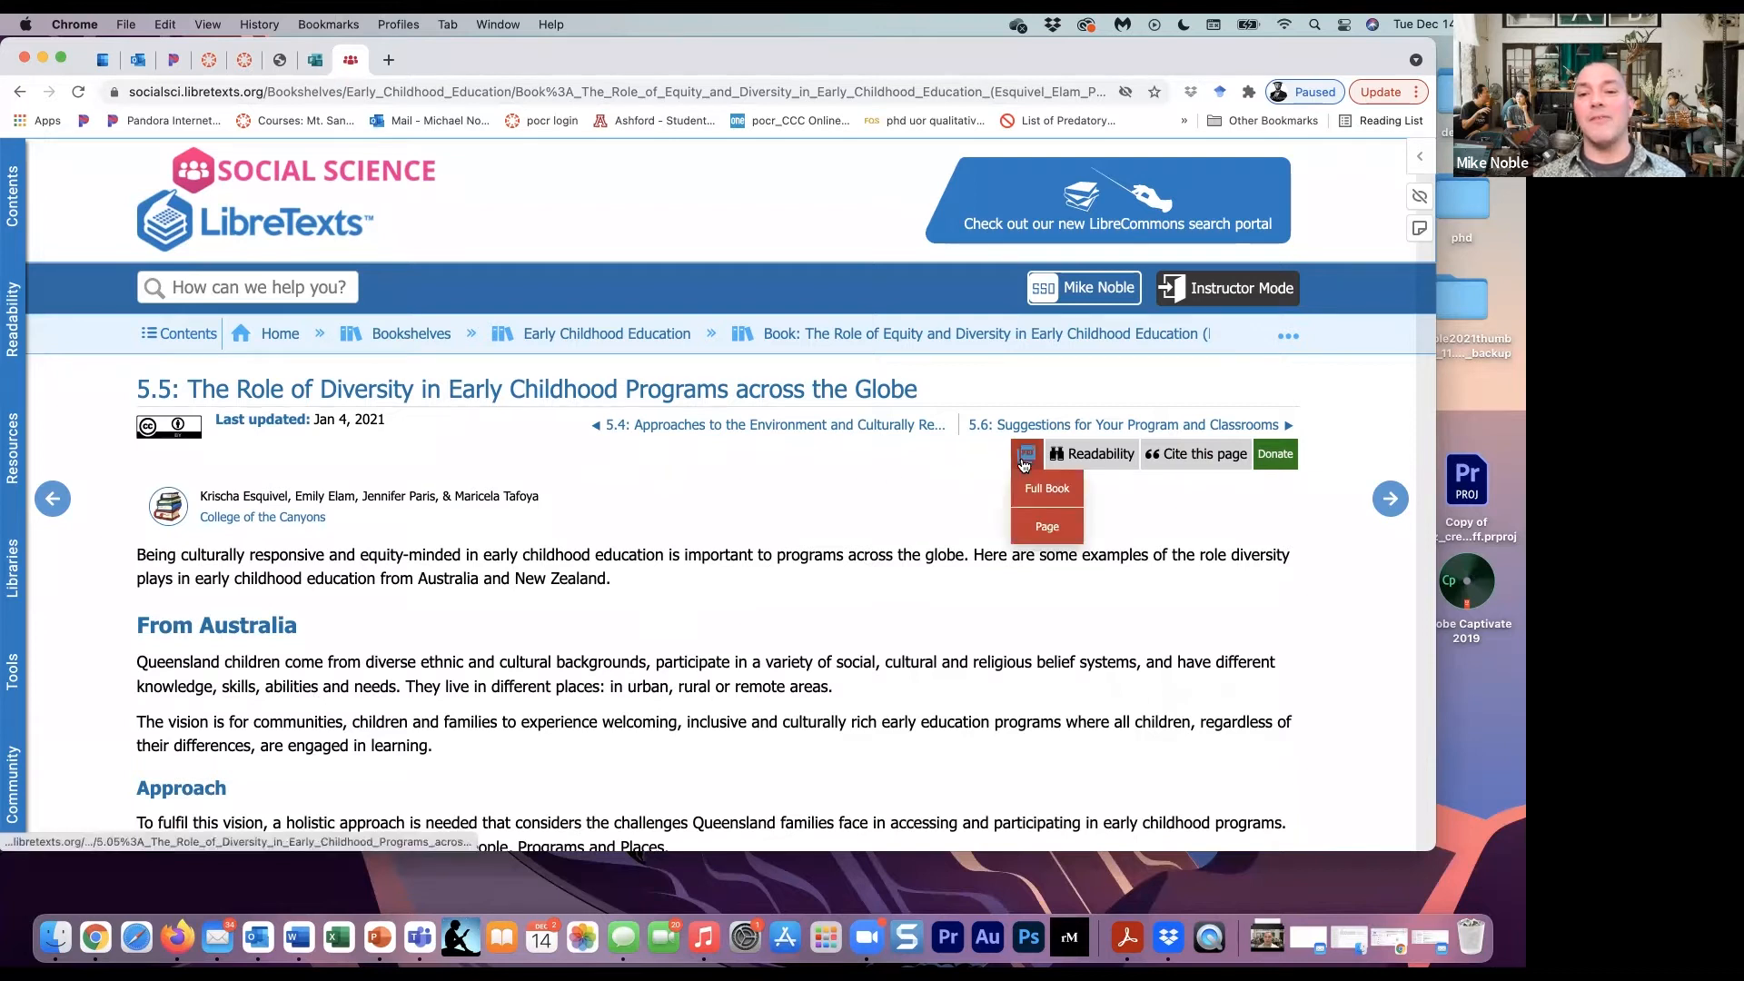
click(1045, 535)
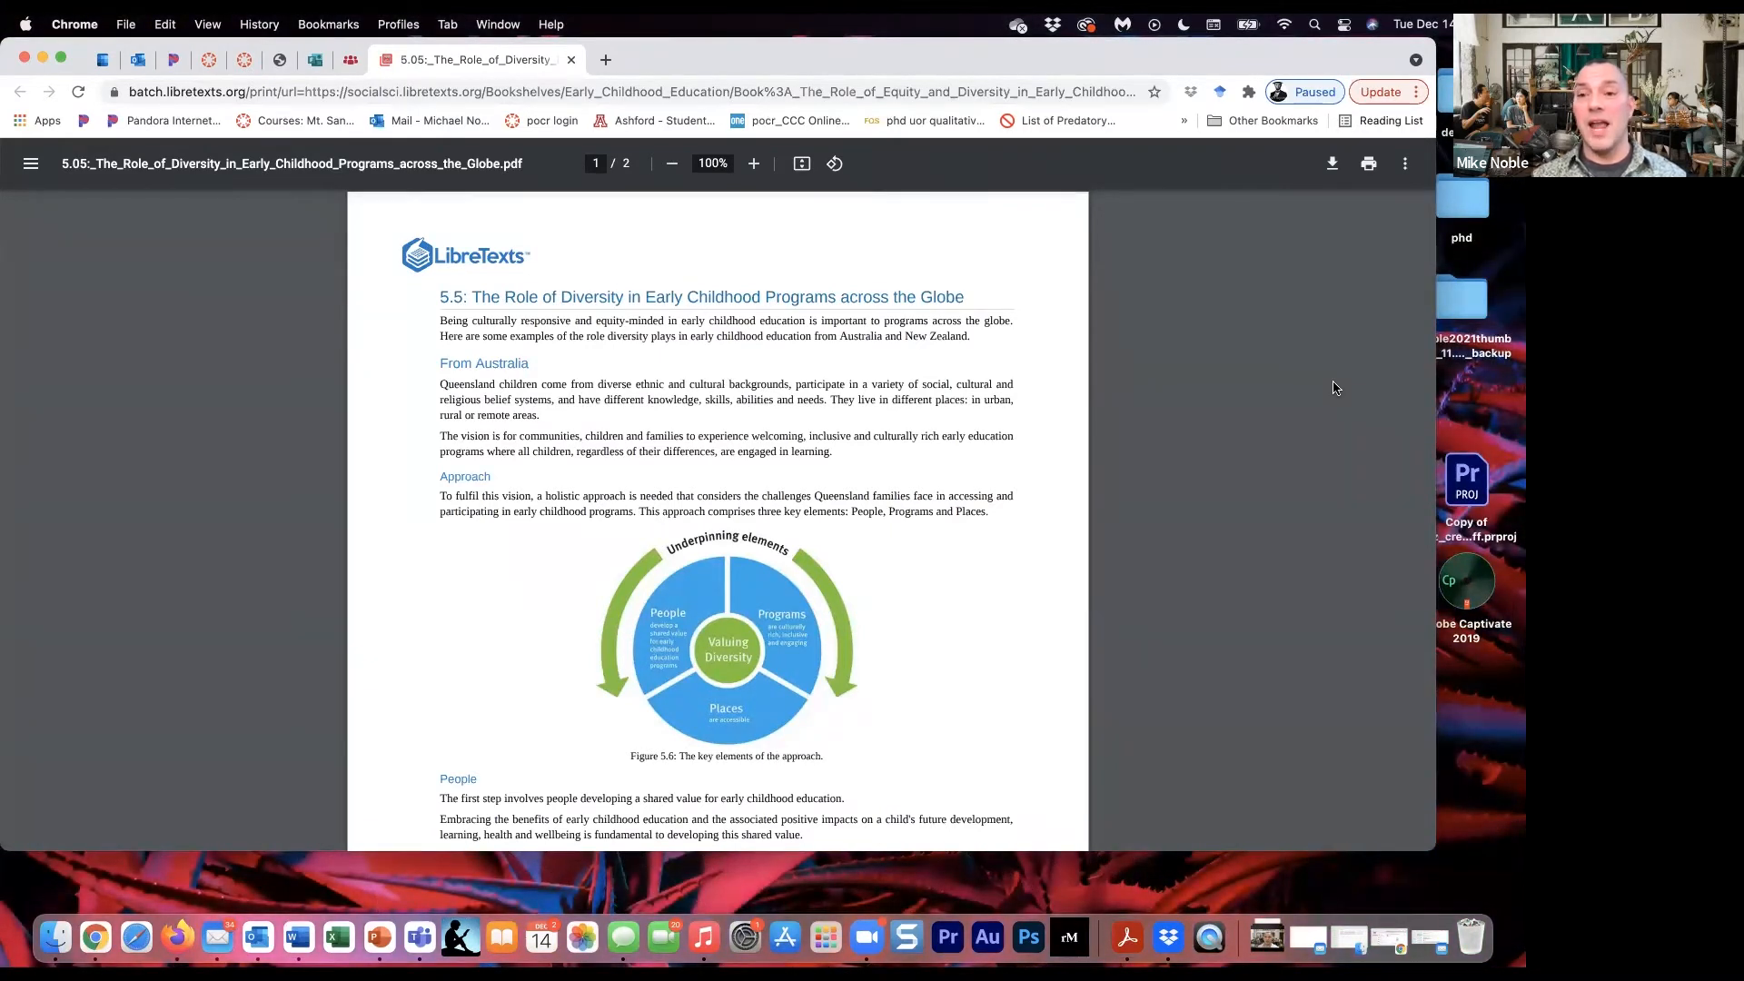
click(1333, 162)
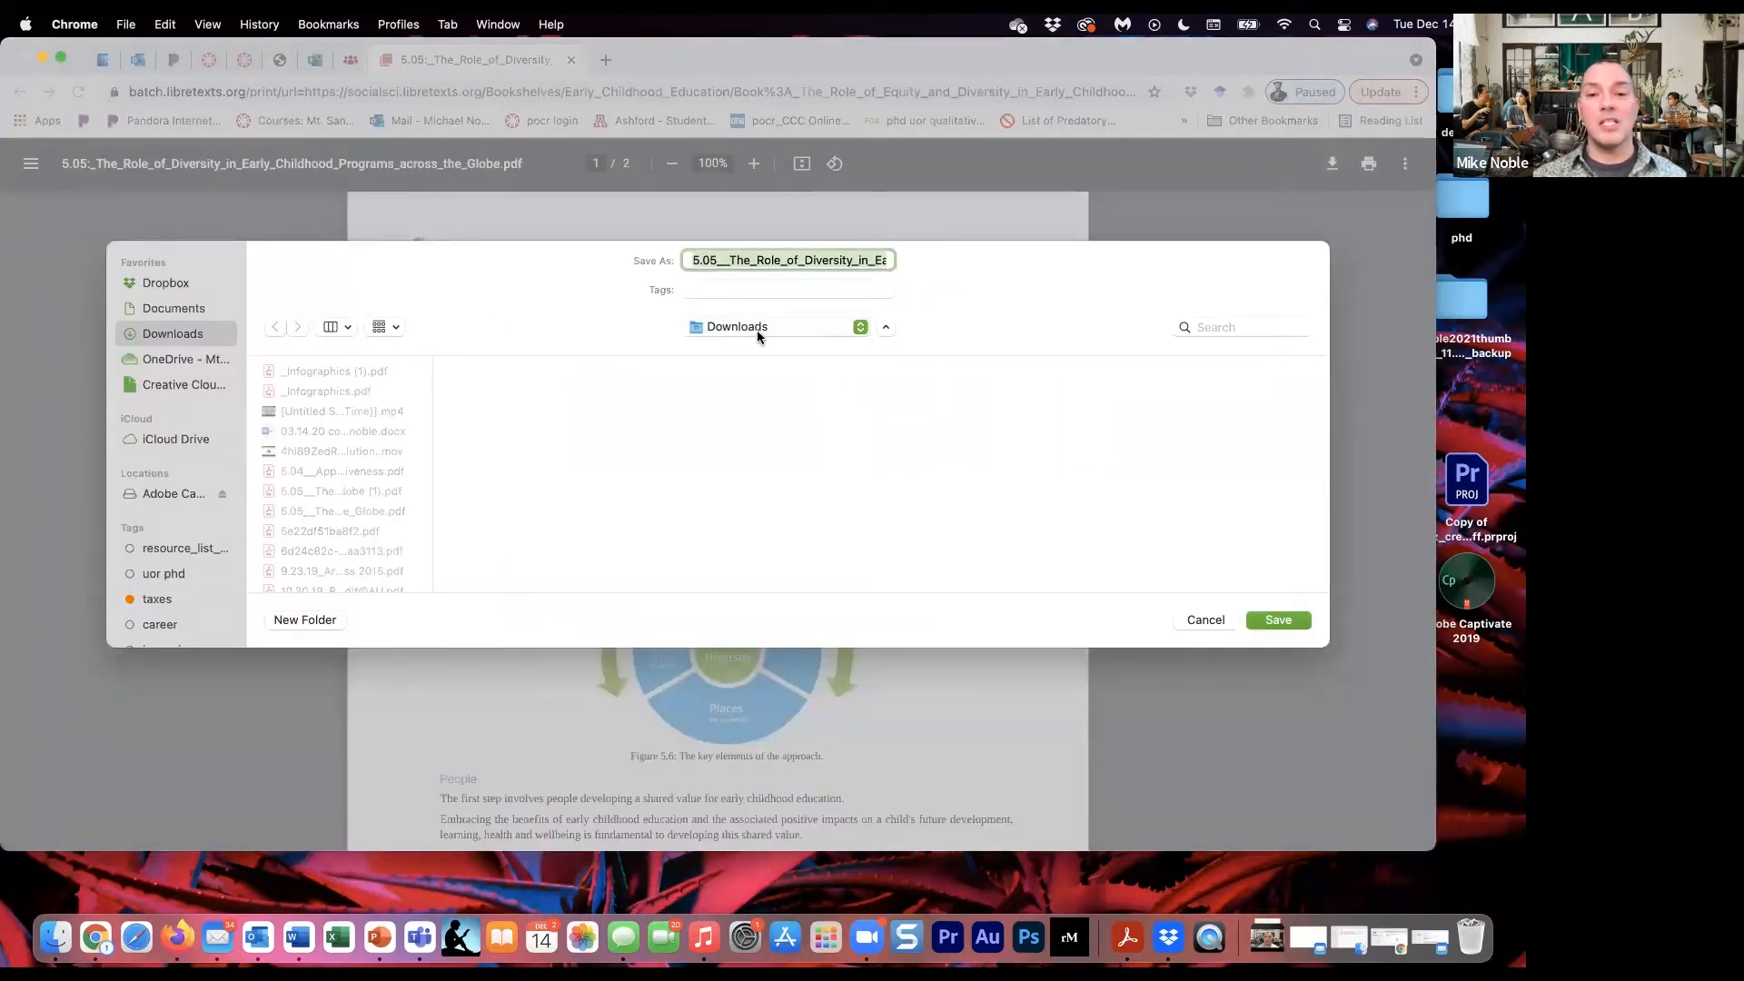
- Create a folder named libretext_diversity_chapters_12.14.21 inside Downloads
click(304, 619)
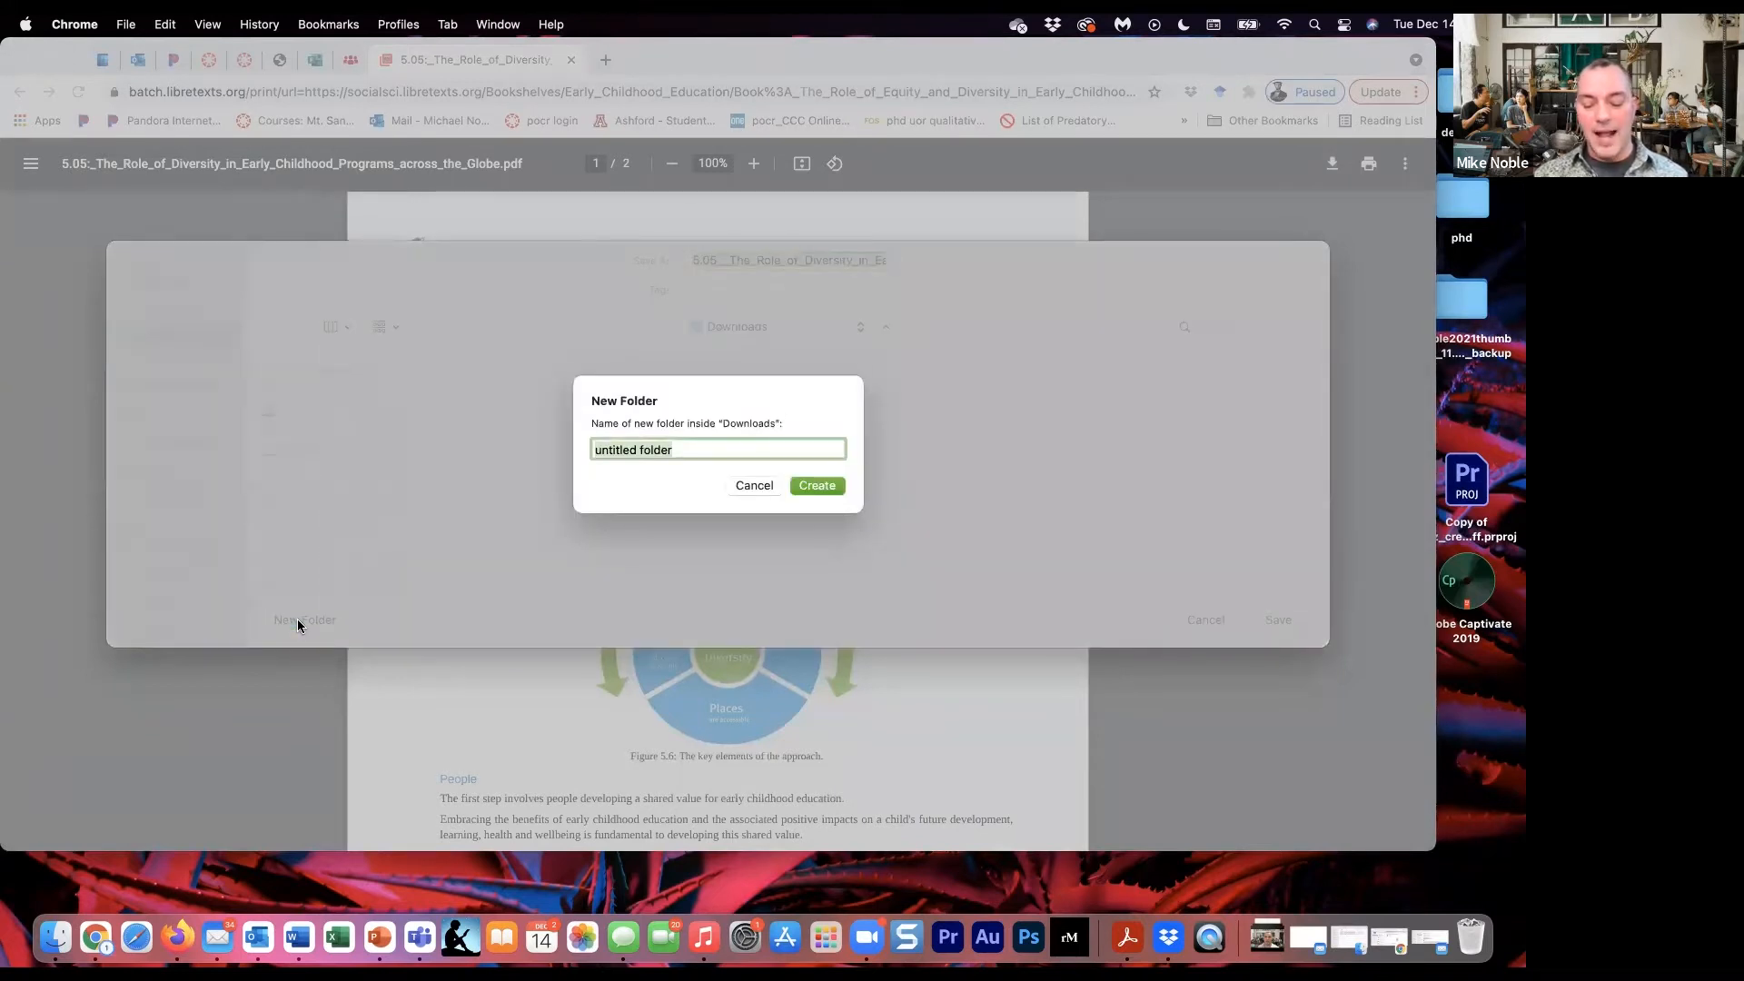
text(librete)
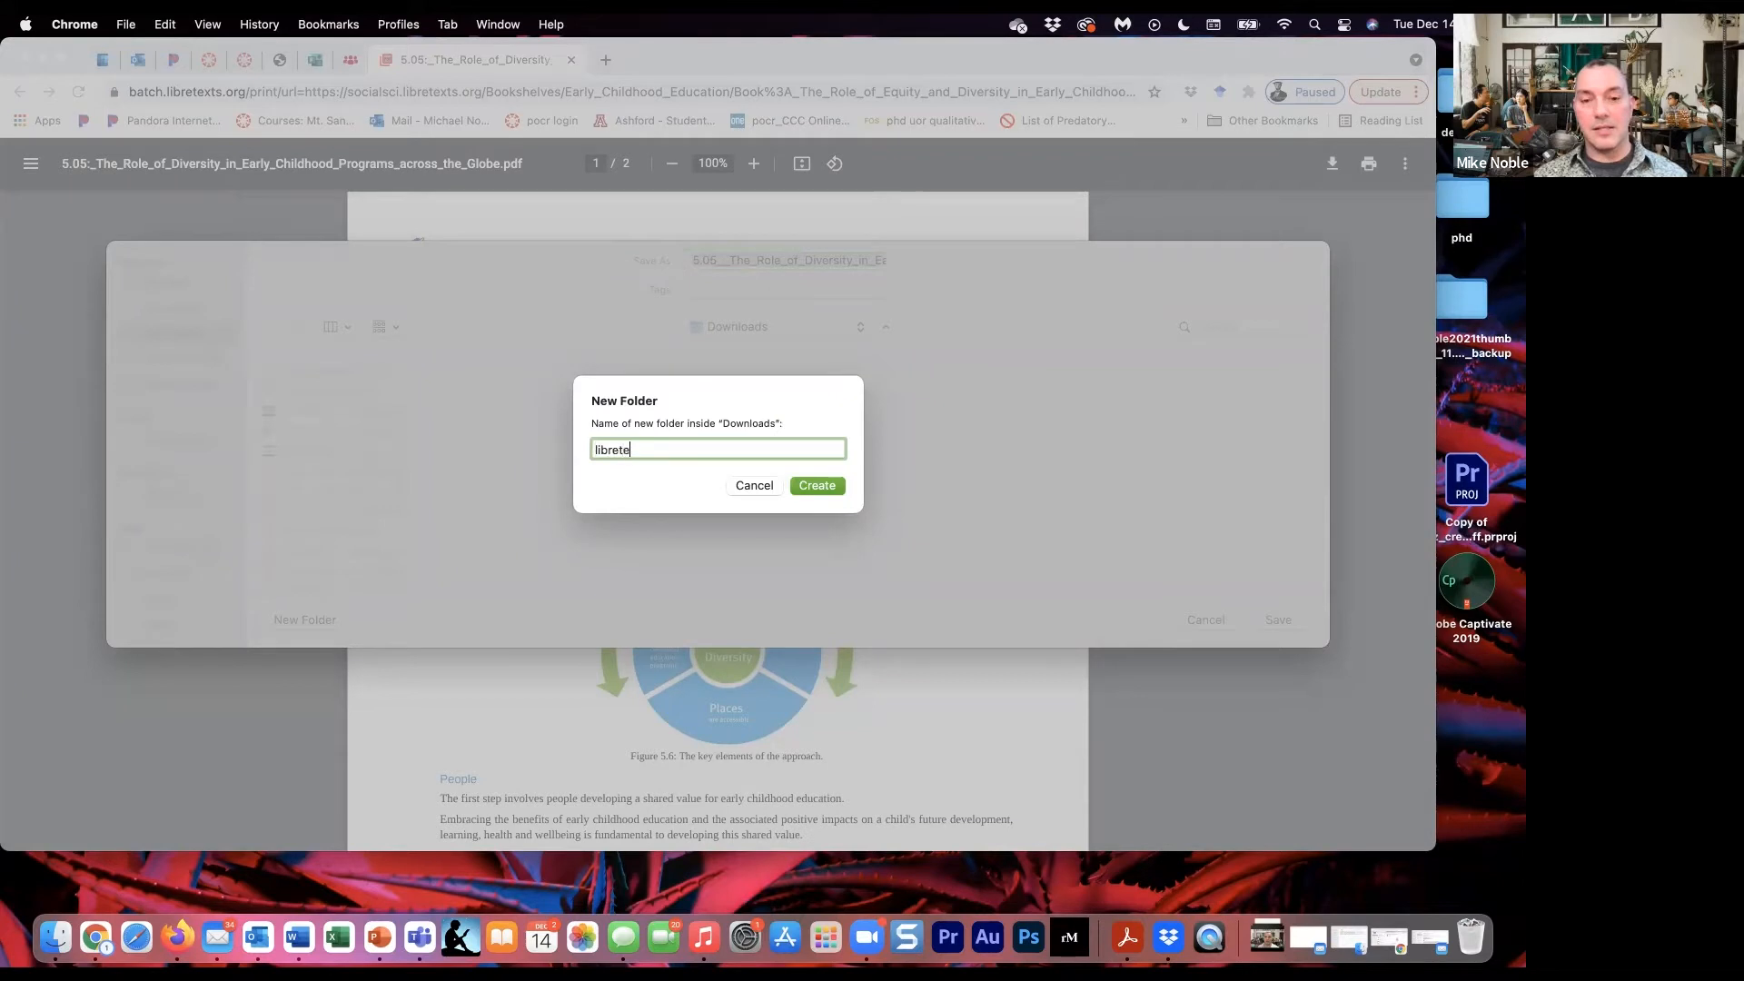
text(stt)
key(BackSpace)
key(BackSpace)
text(xt)
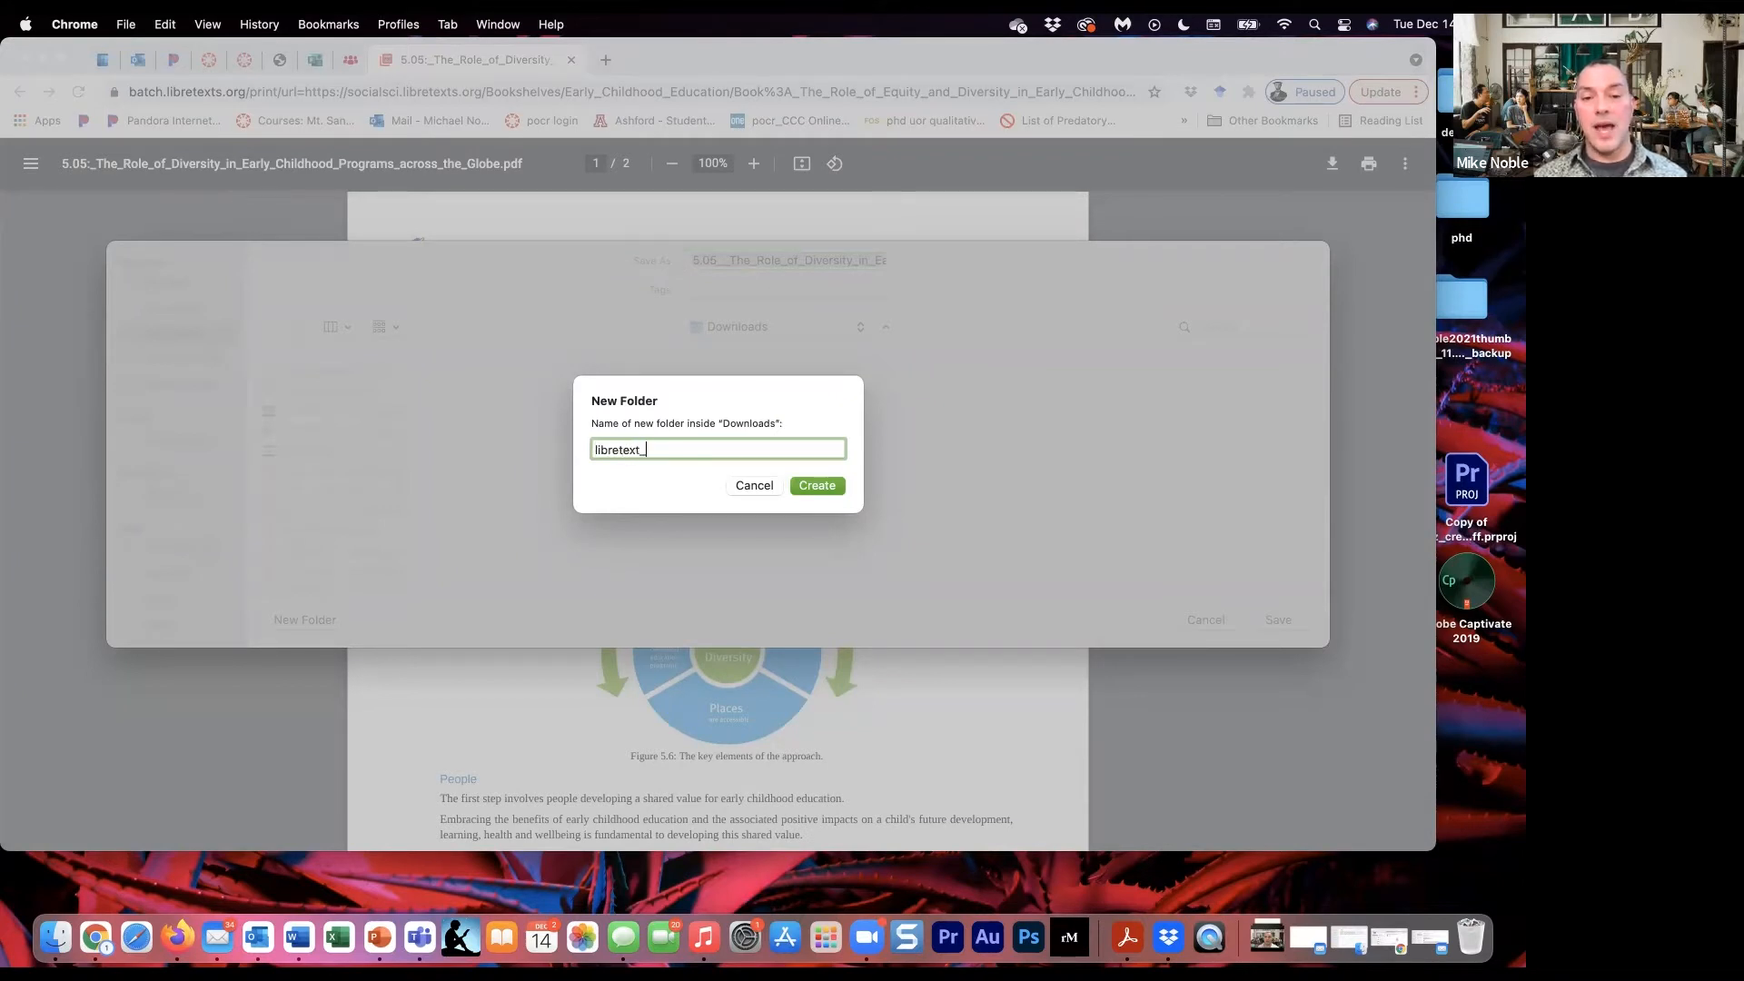
text(_divers)
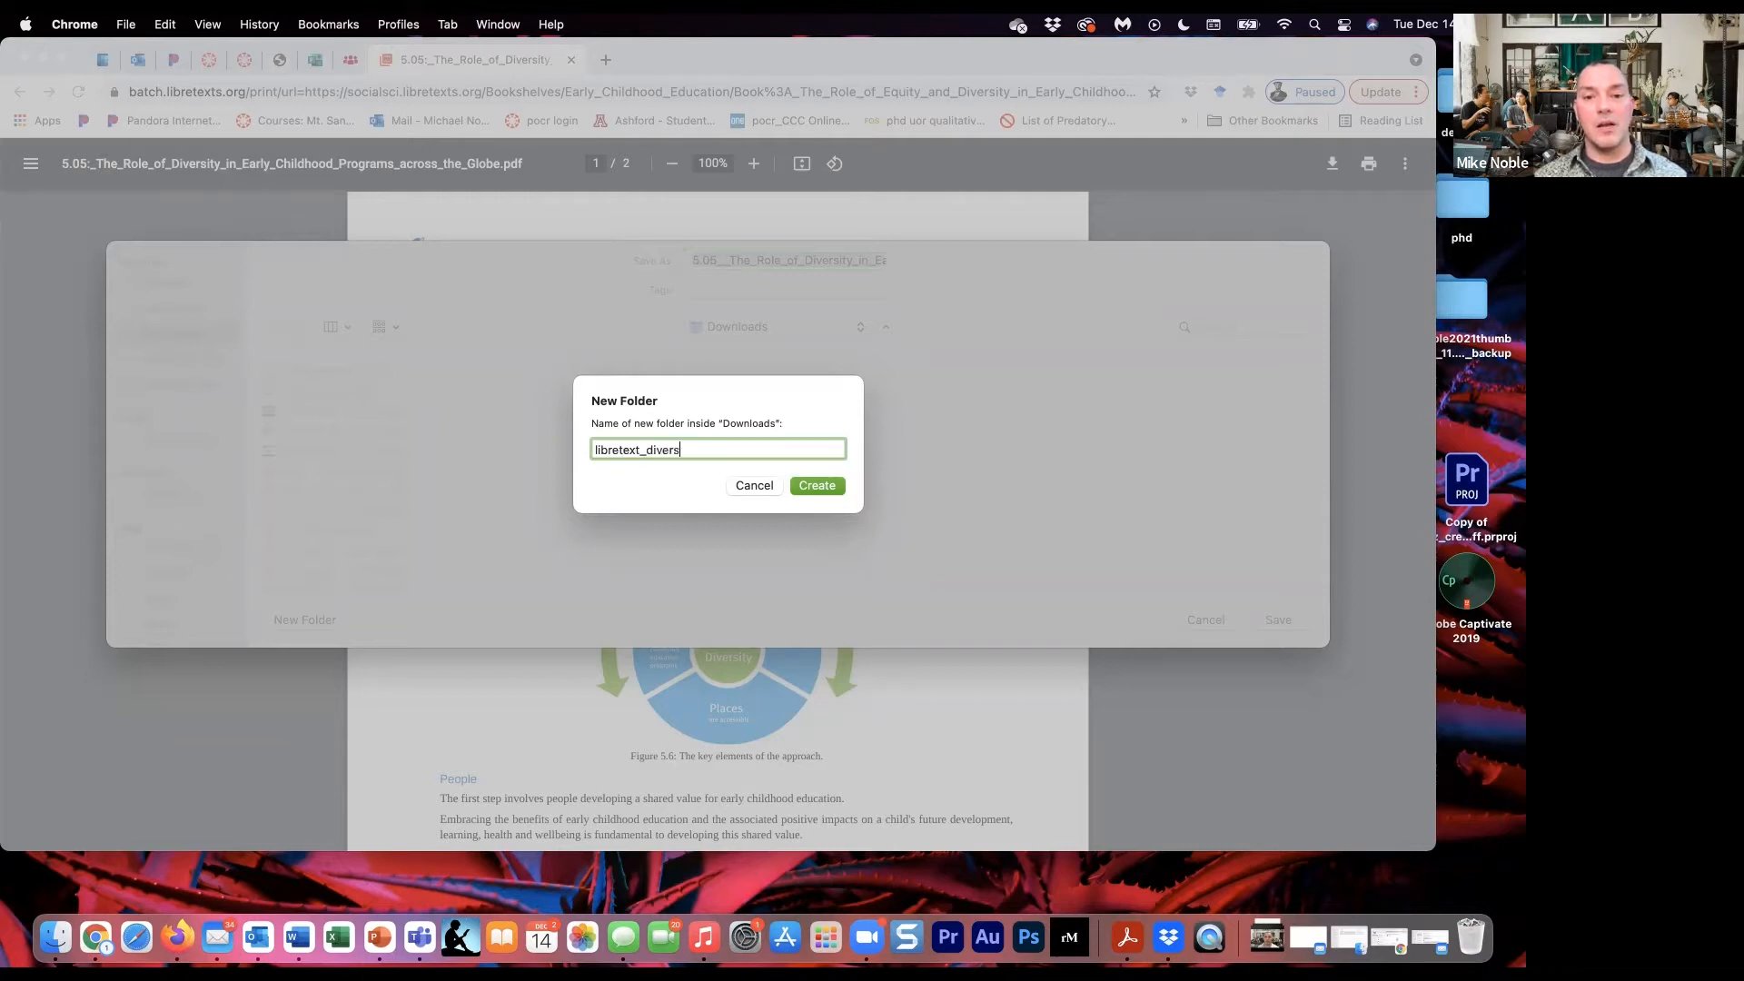
text(ity_cha)
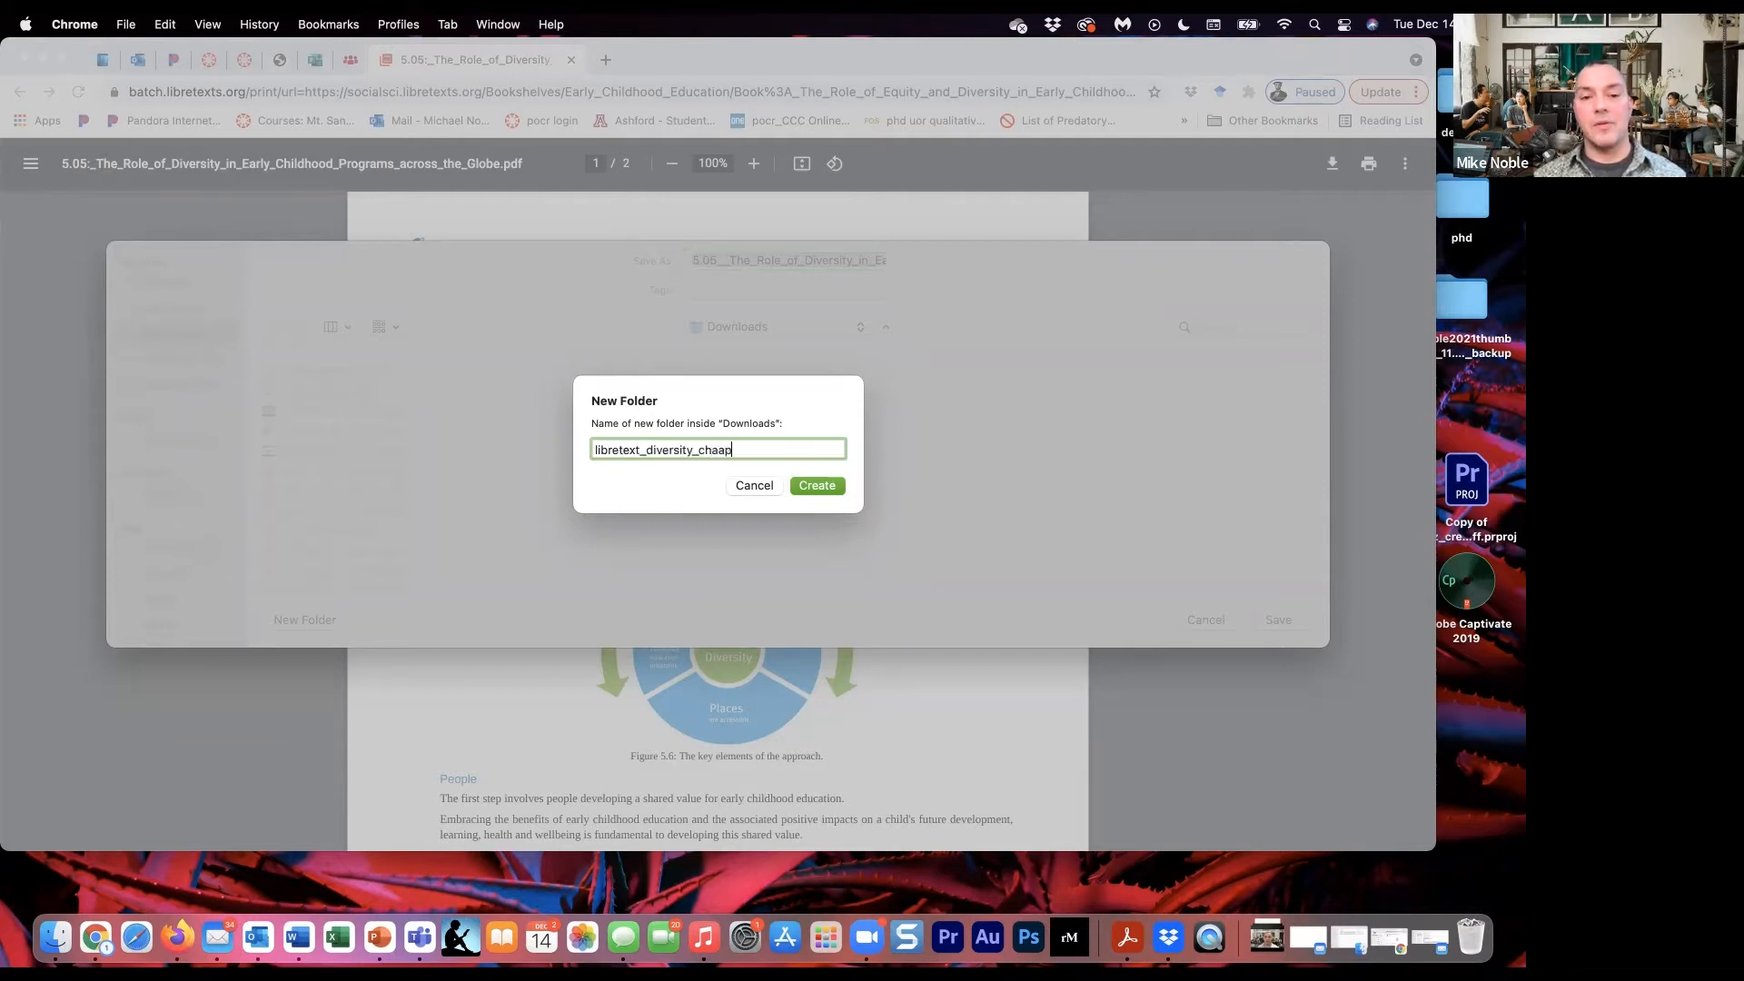
text(pters)
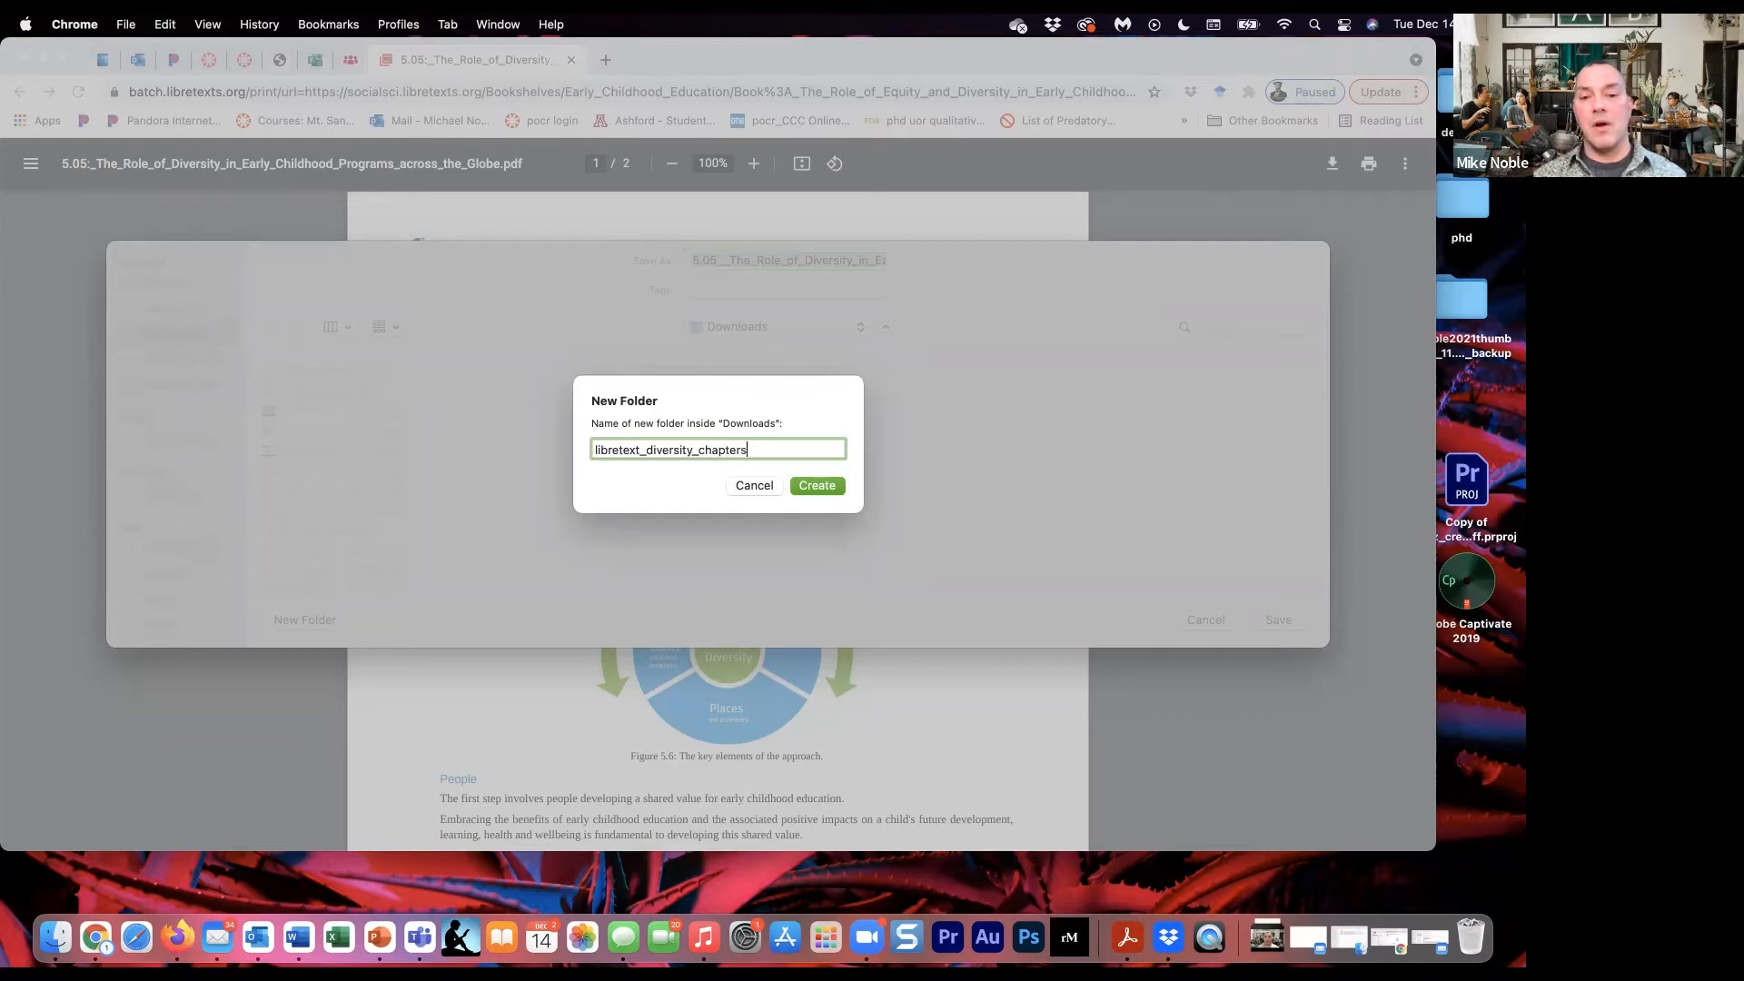
text(_12.)
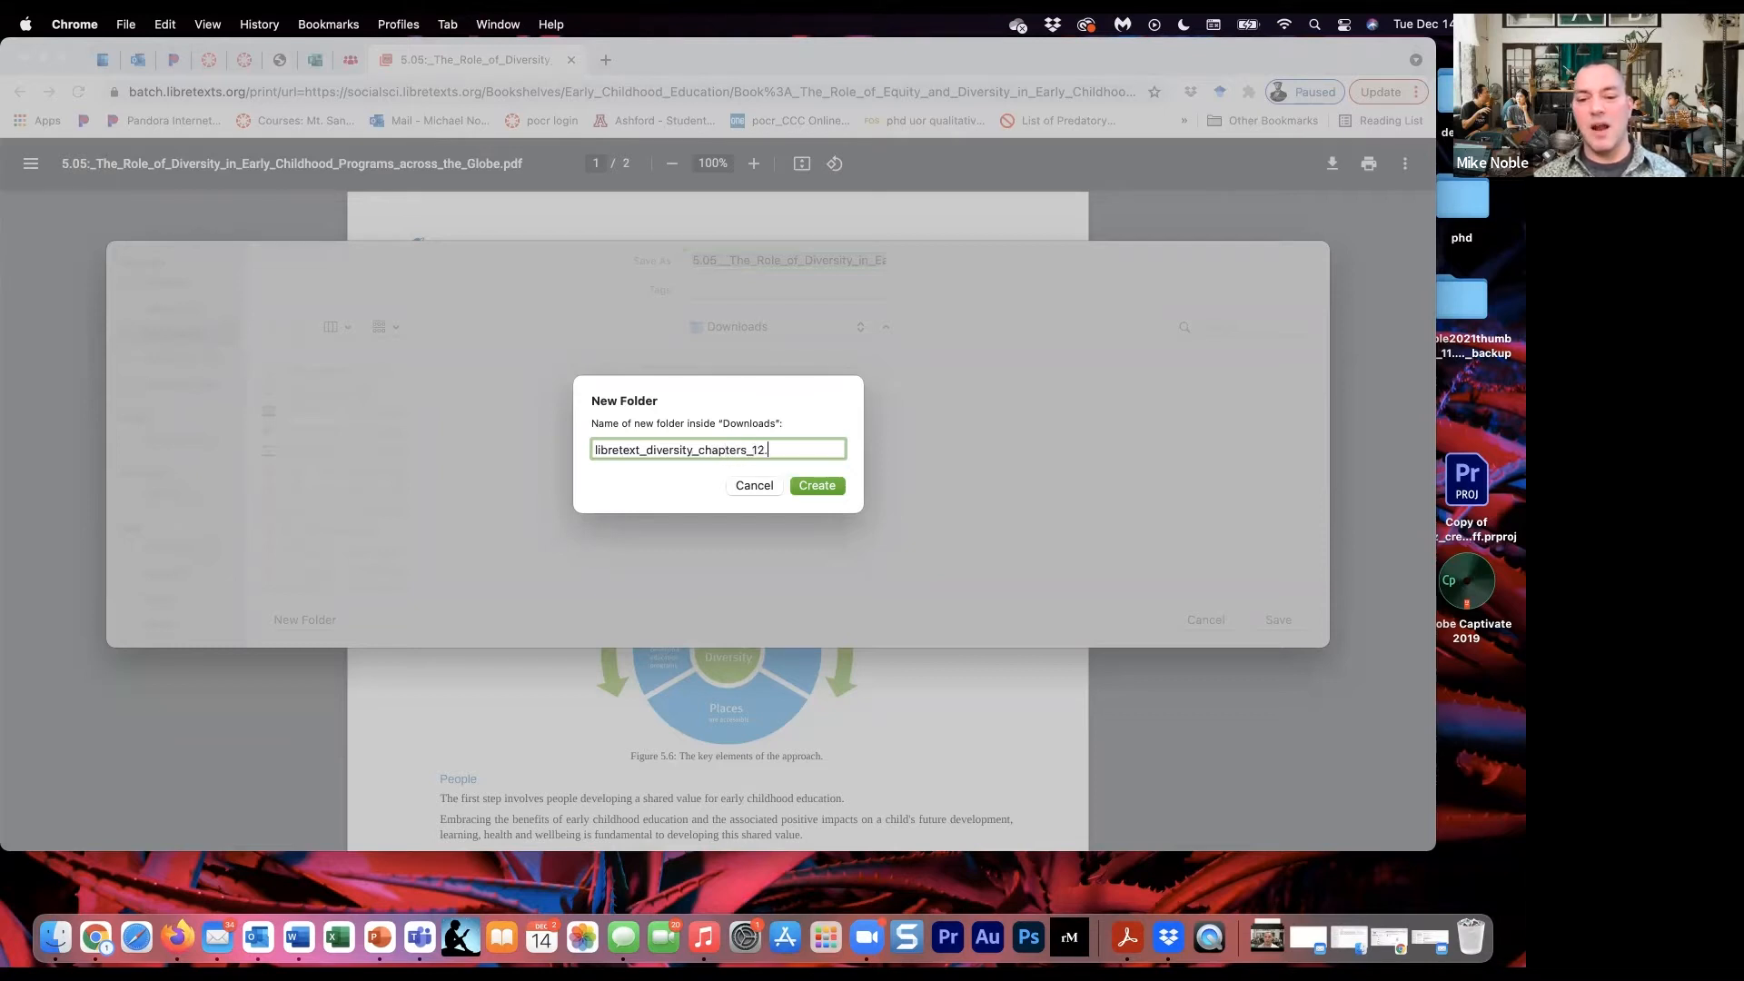
text(14)
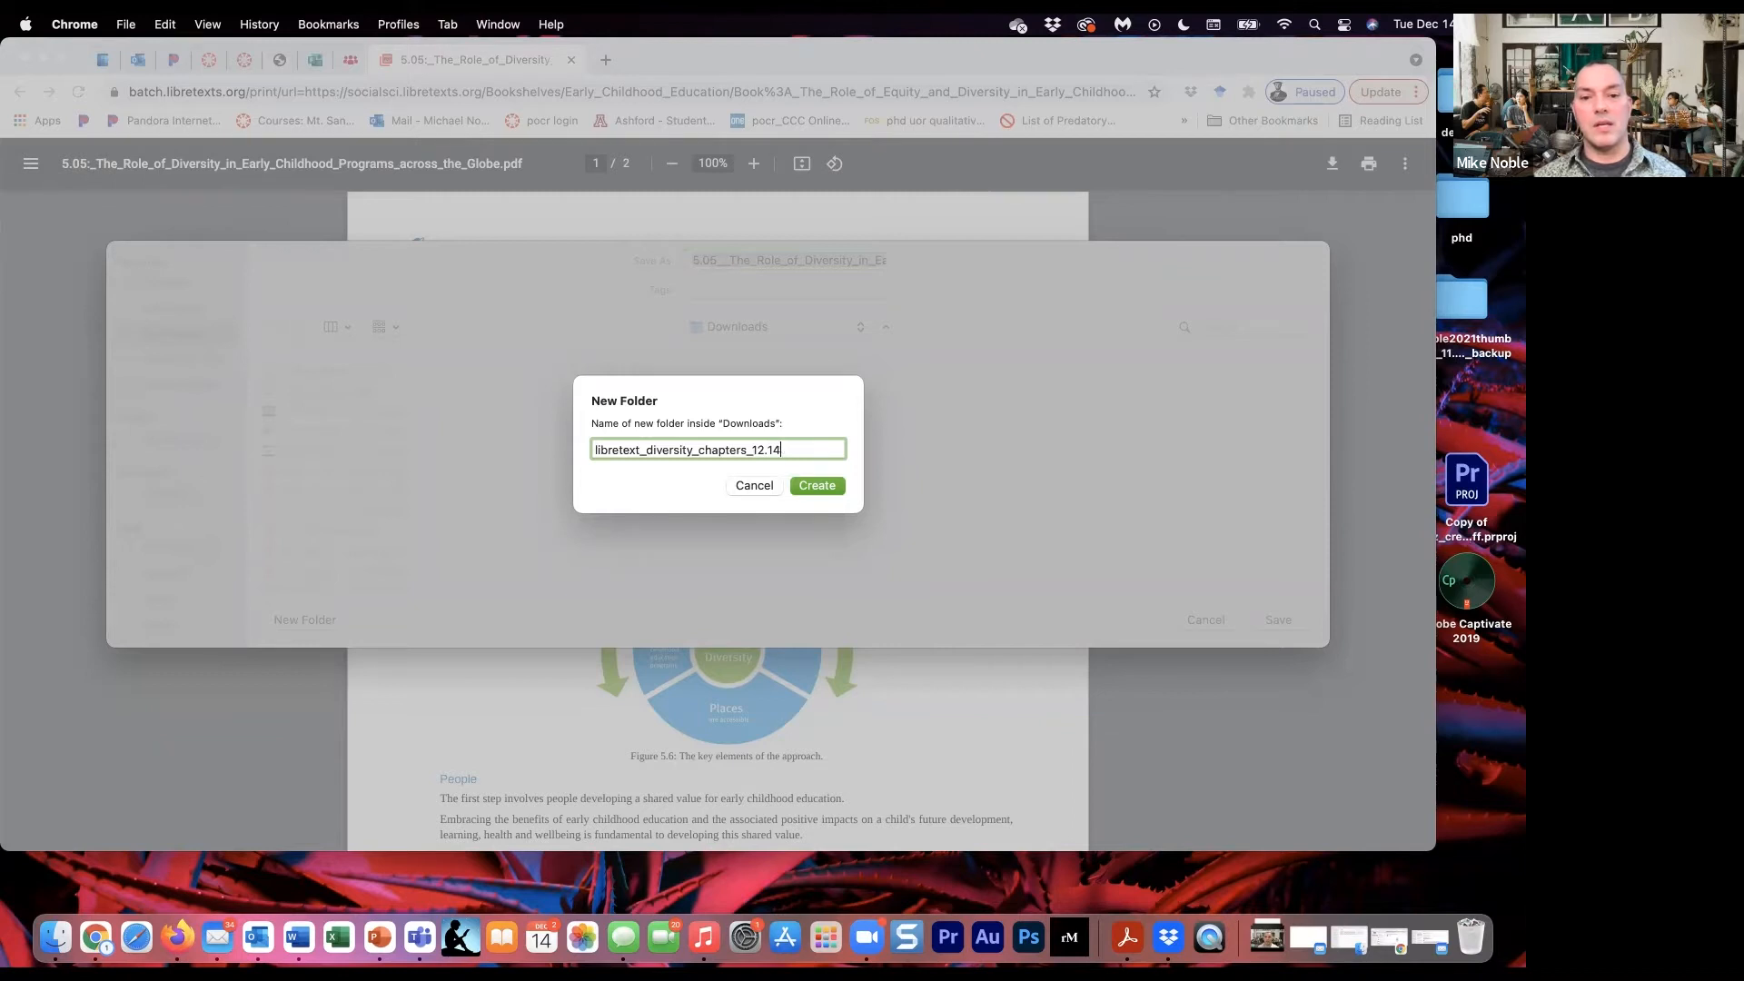
text(.21)
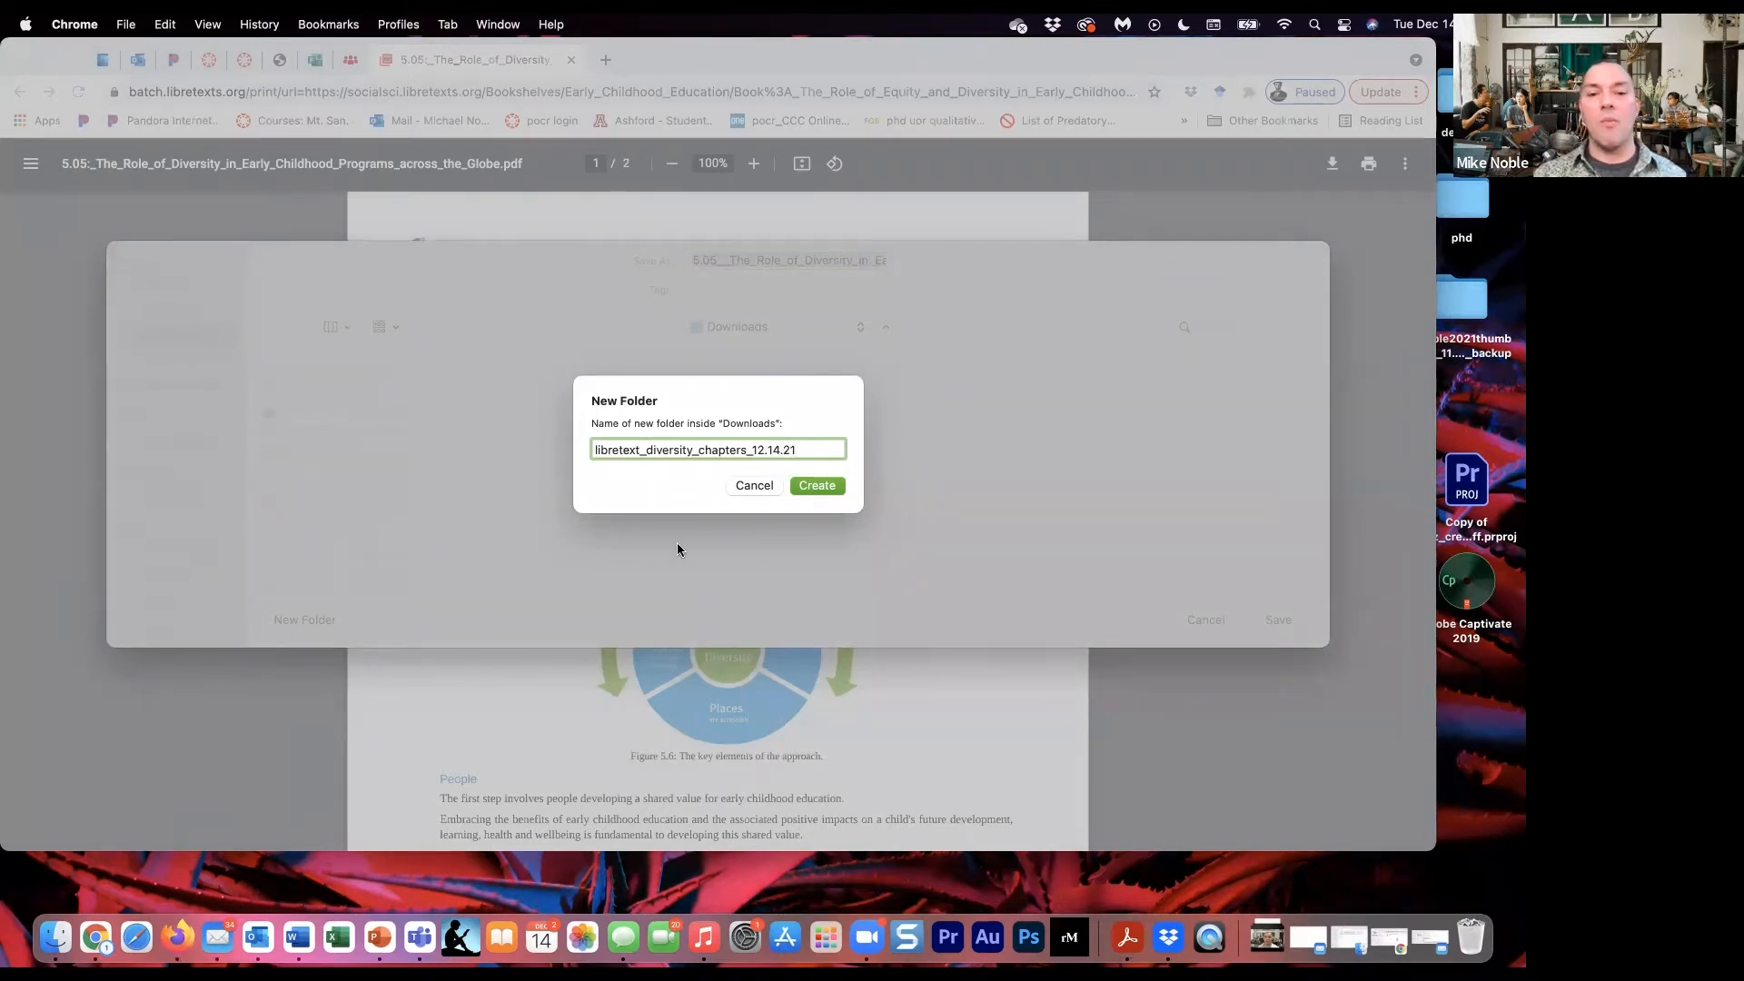
click(808, 487)
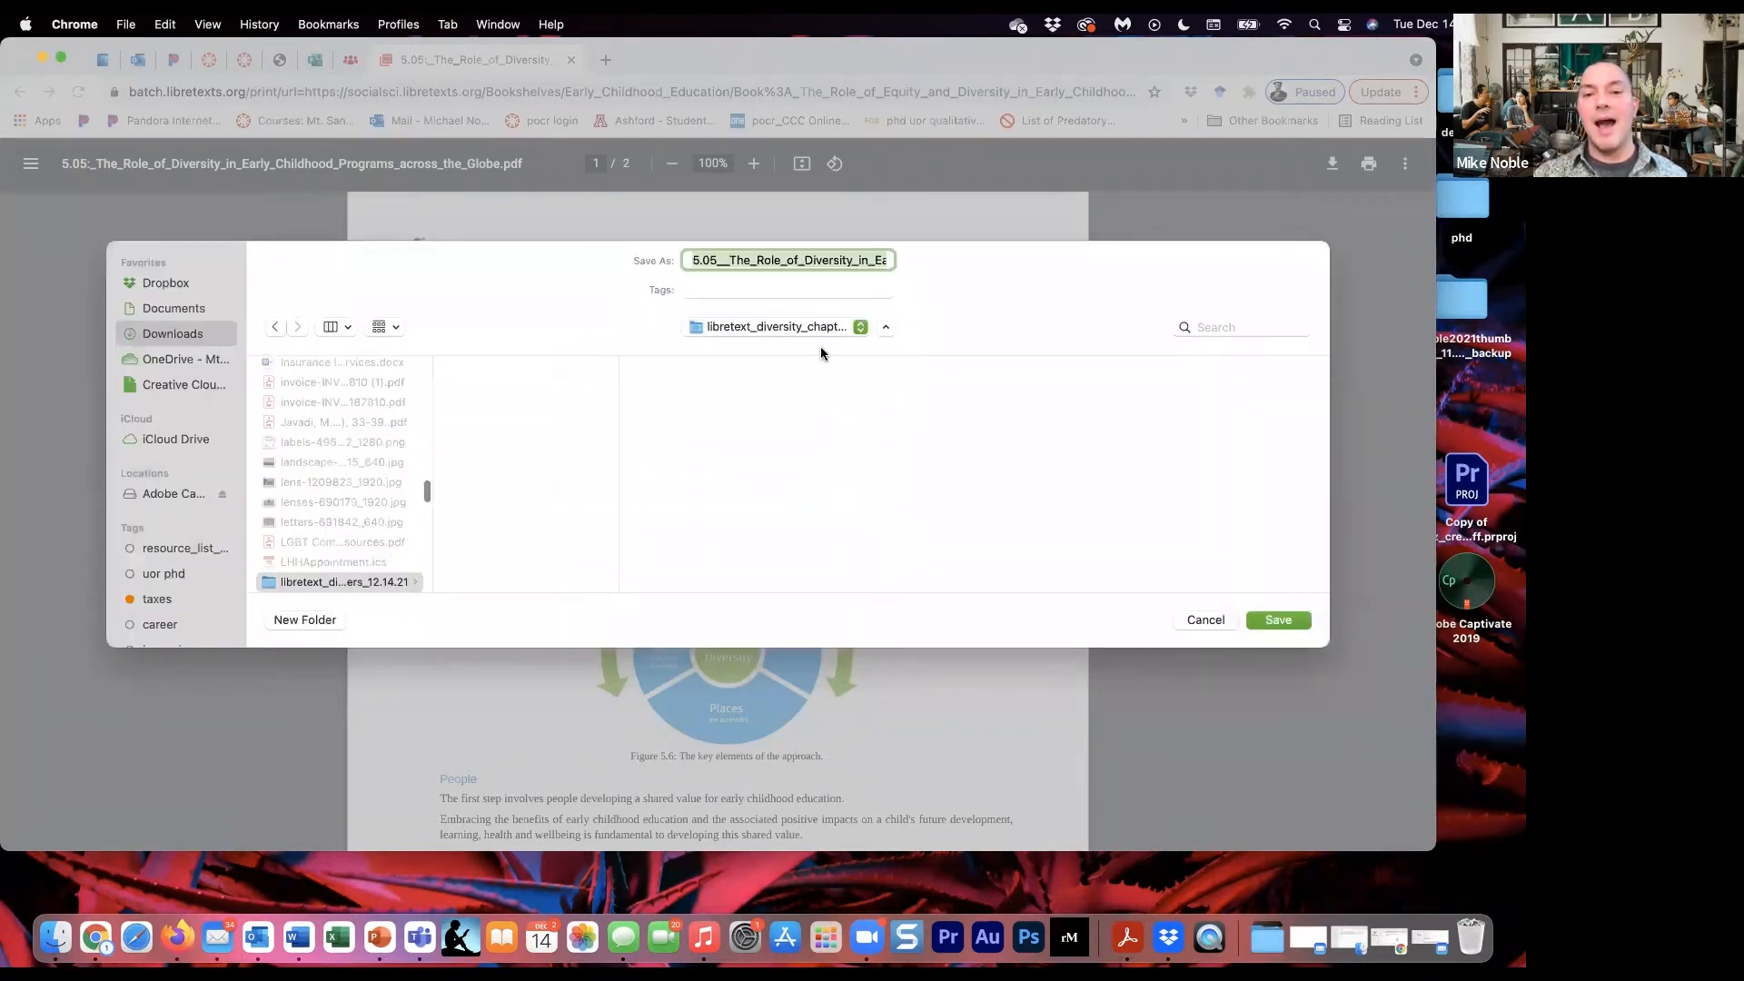
- Save the section 5.5 PDF in the new folder, close it and return to the section's LibreTexts page
click(1278, 620)
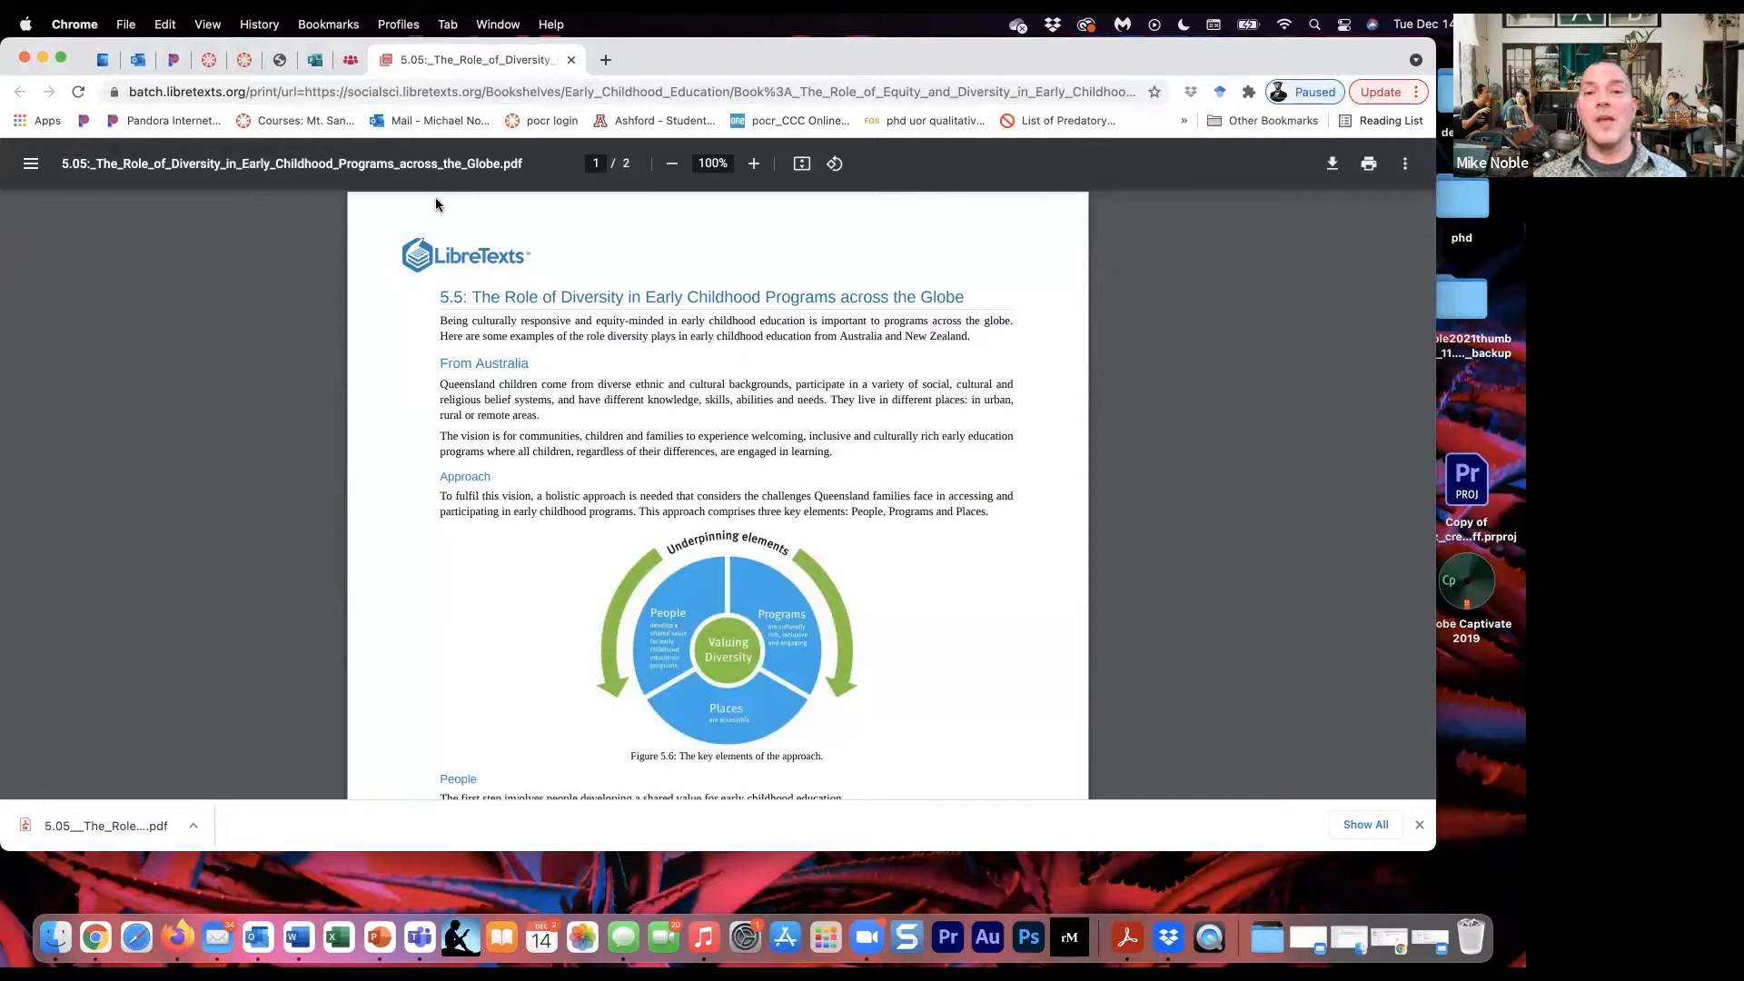
click(572, 59)
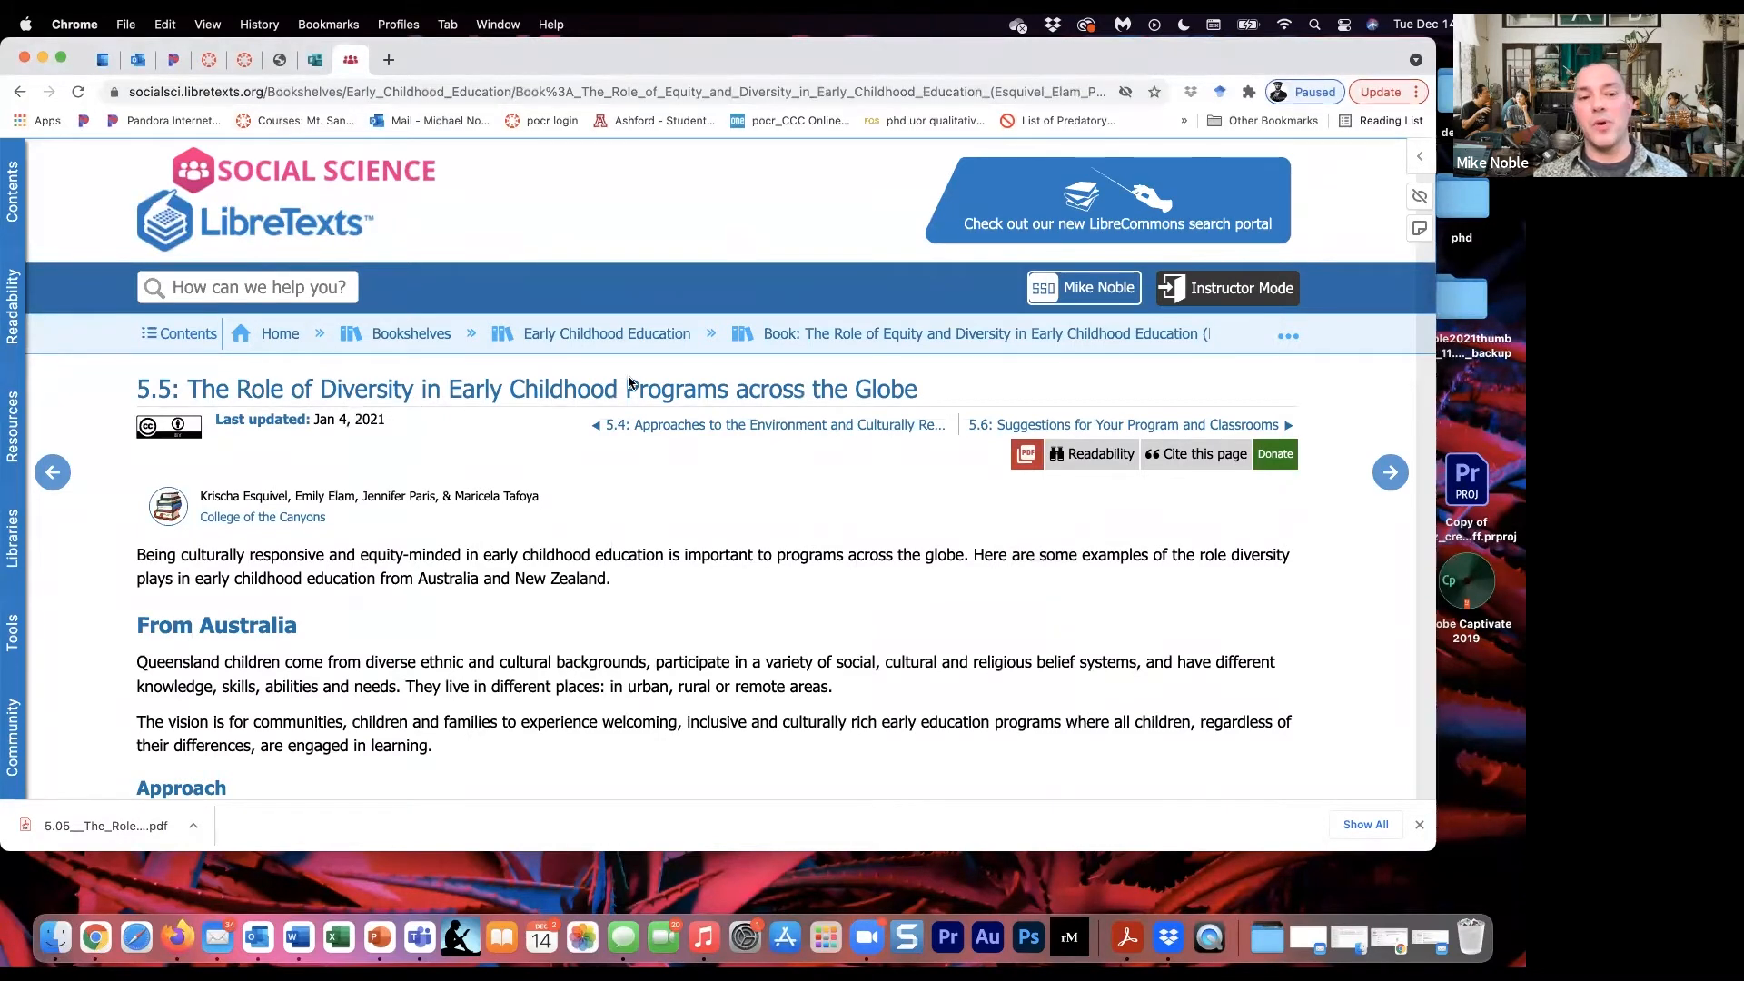
scroll(661, 539, down, 1)
scroll(661, 540, down, 5)
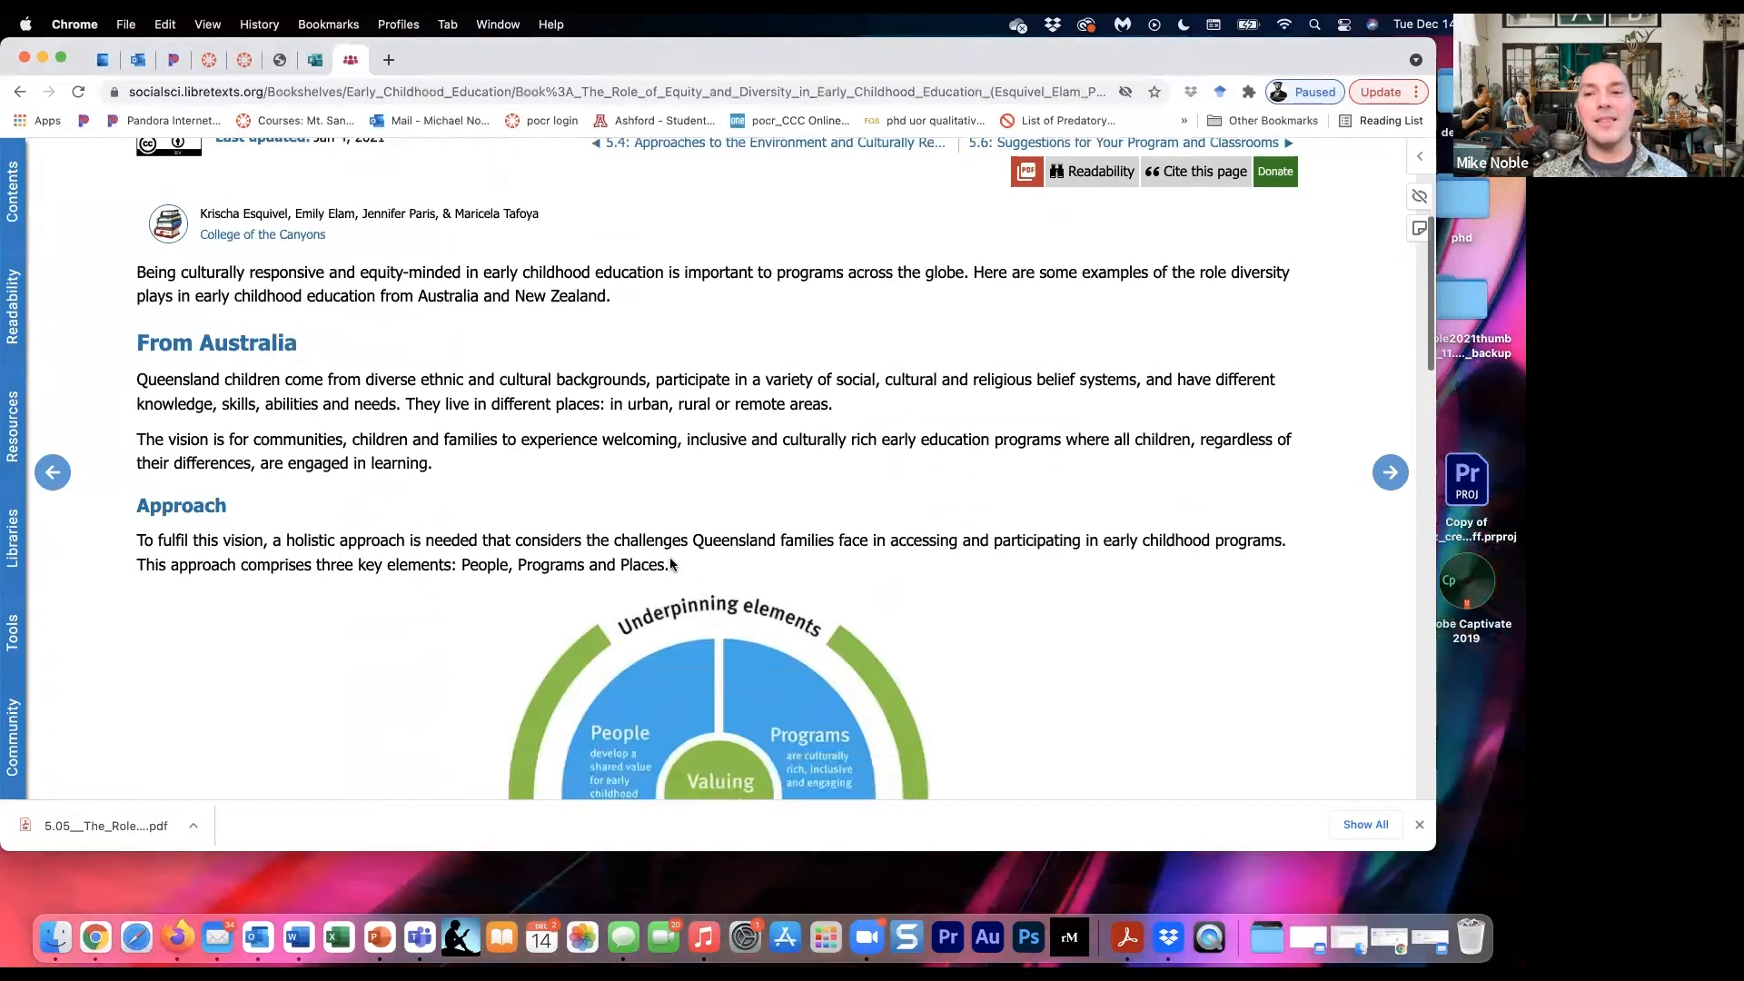
scroll(668, 558, up, 4)
scroll(670, 563, up, 2)
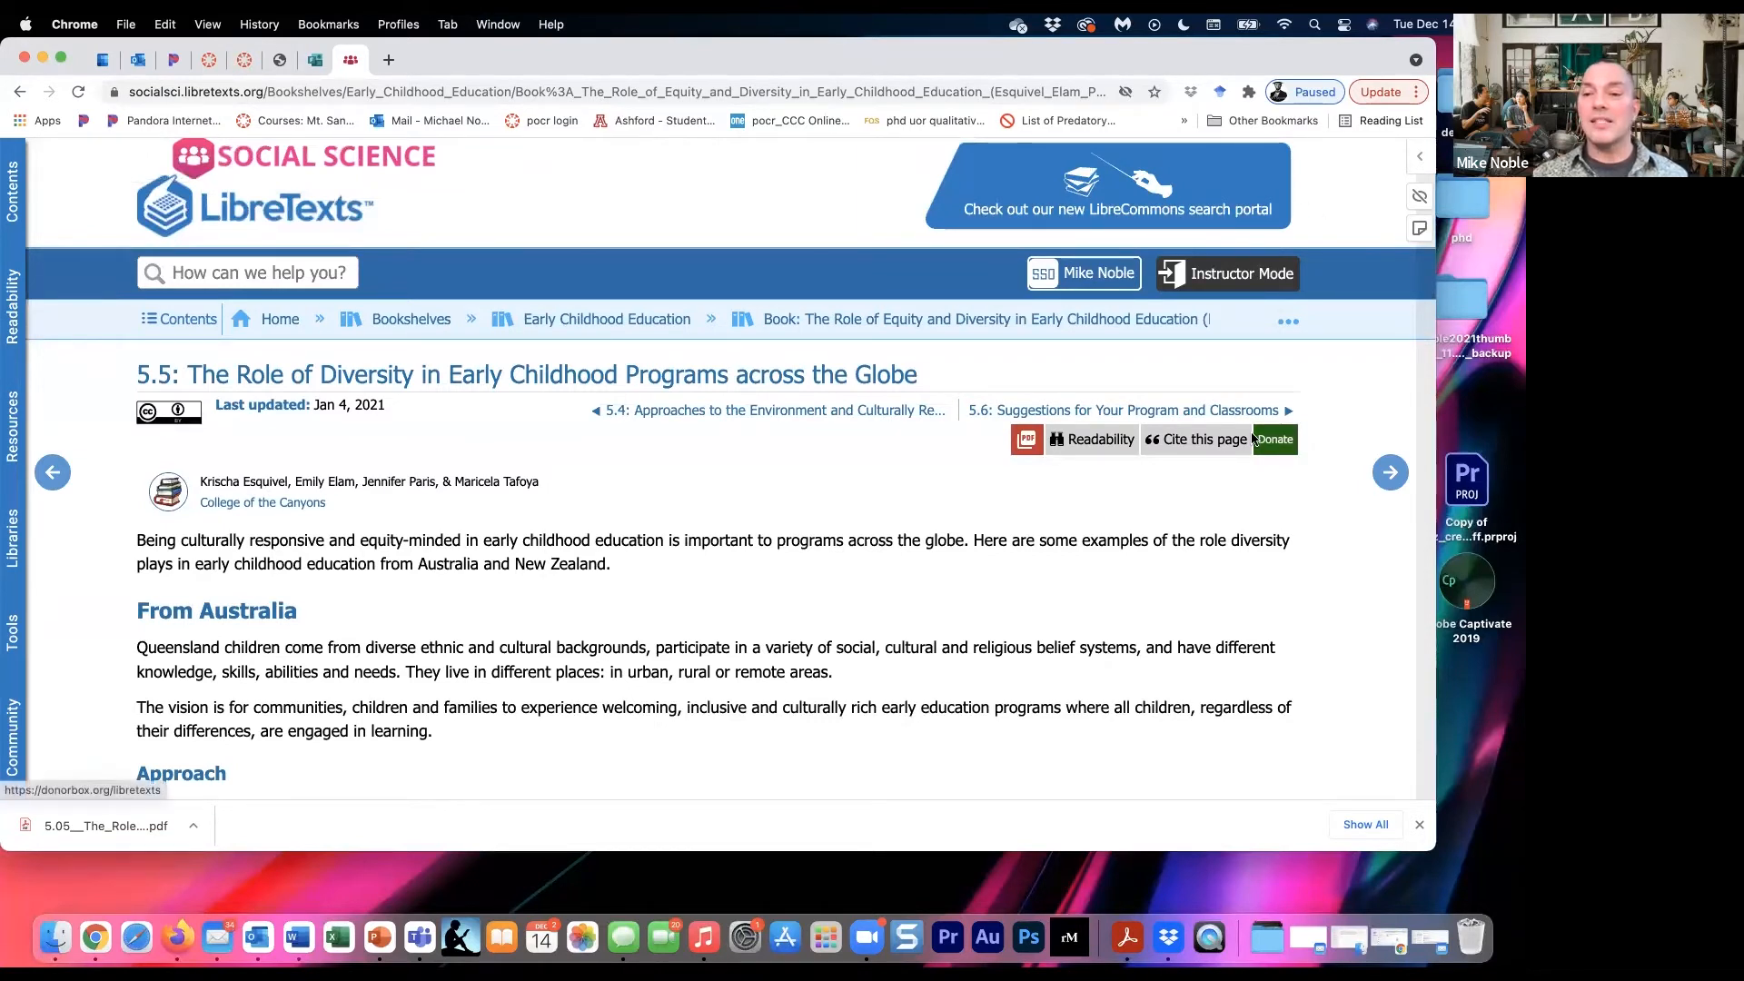
- Go back to the book's main page and download its sections as an individual ZIP
mouse_move(1019, 441)
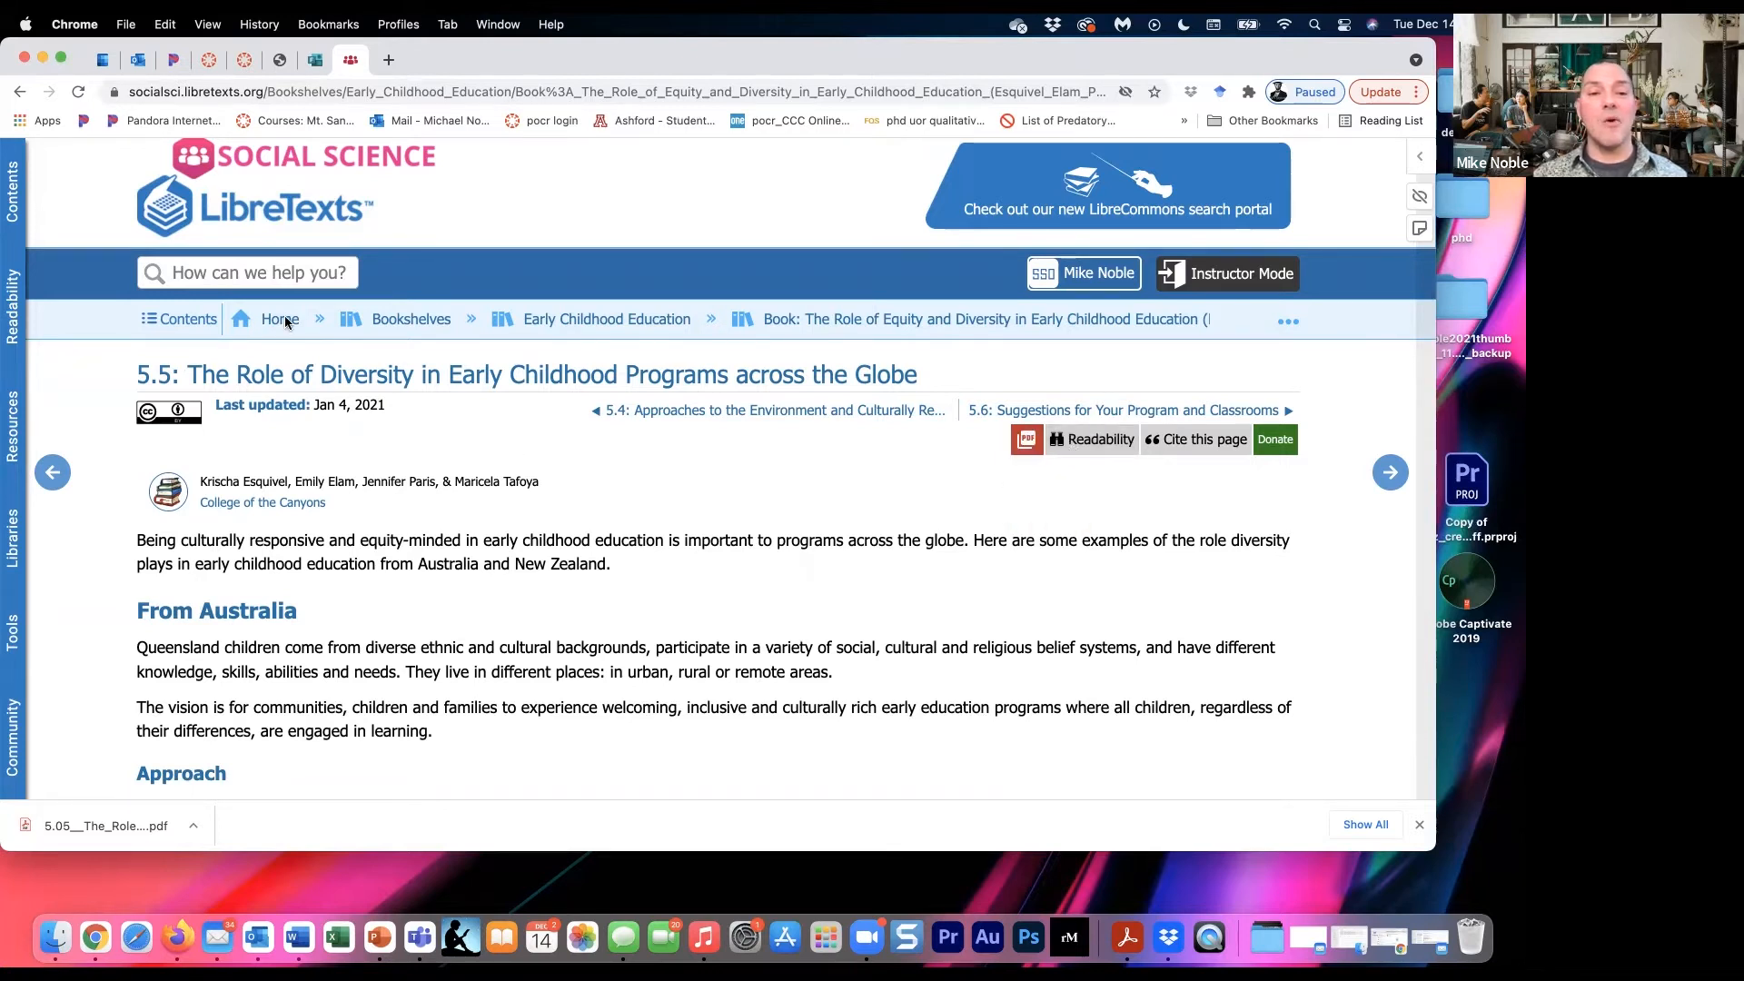
click(870, 314)
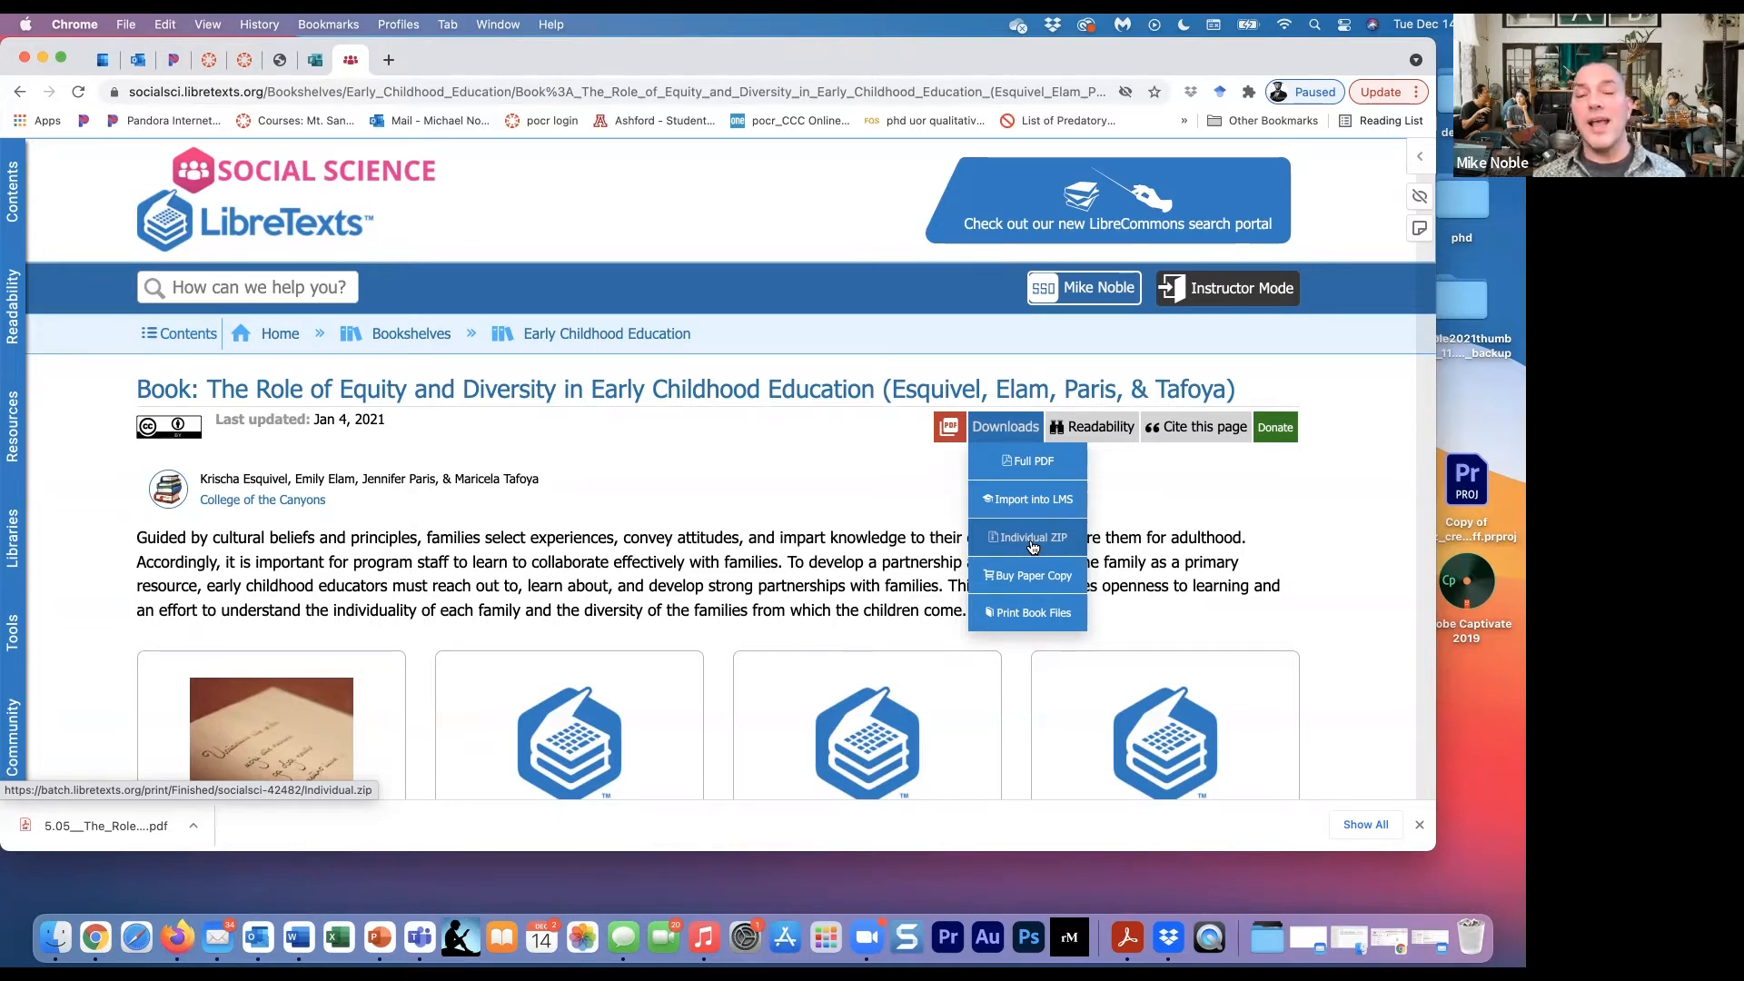
click(1033, 539)
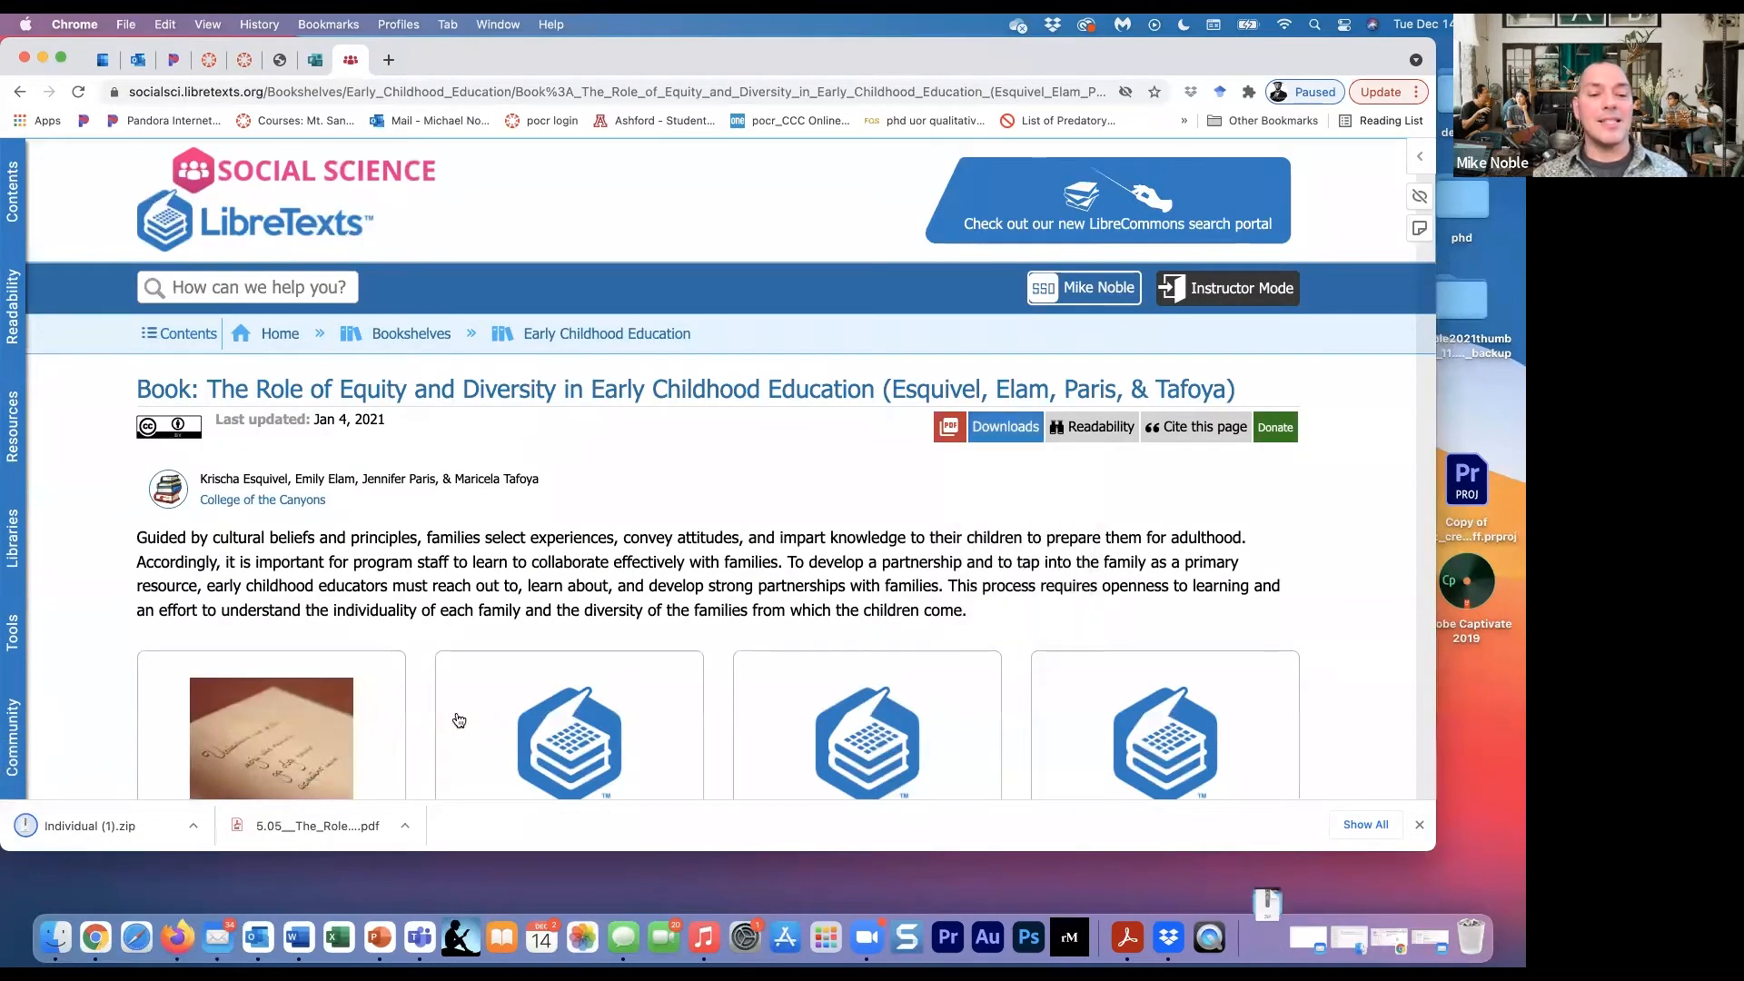
- Extract the downloaded Individual (1).zip and open 1.1! Diversity.pdf from the extracted folder
click(90, 829)
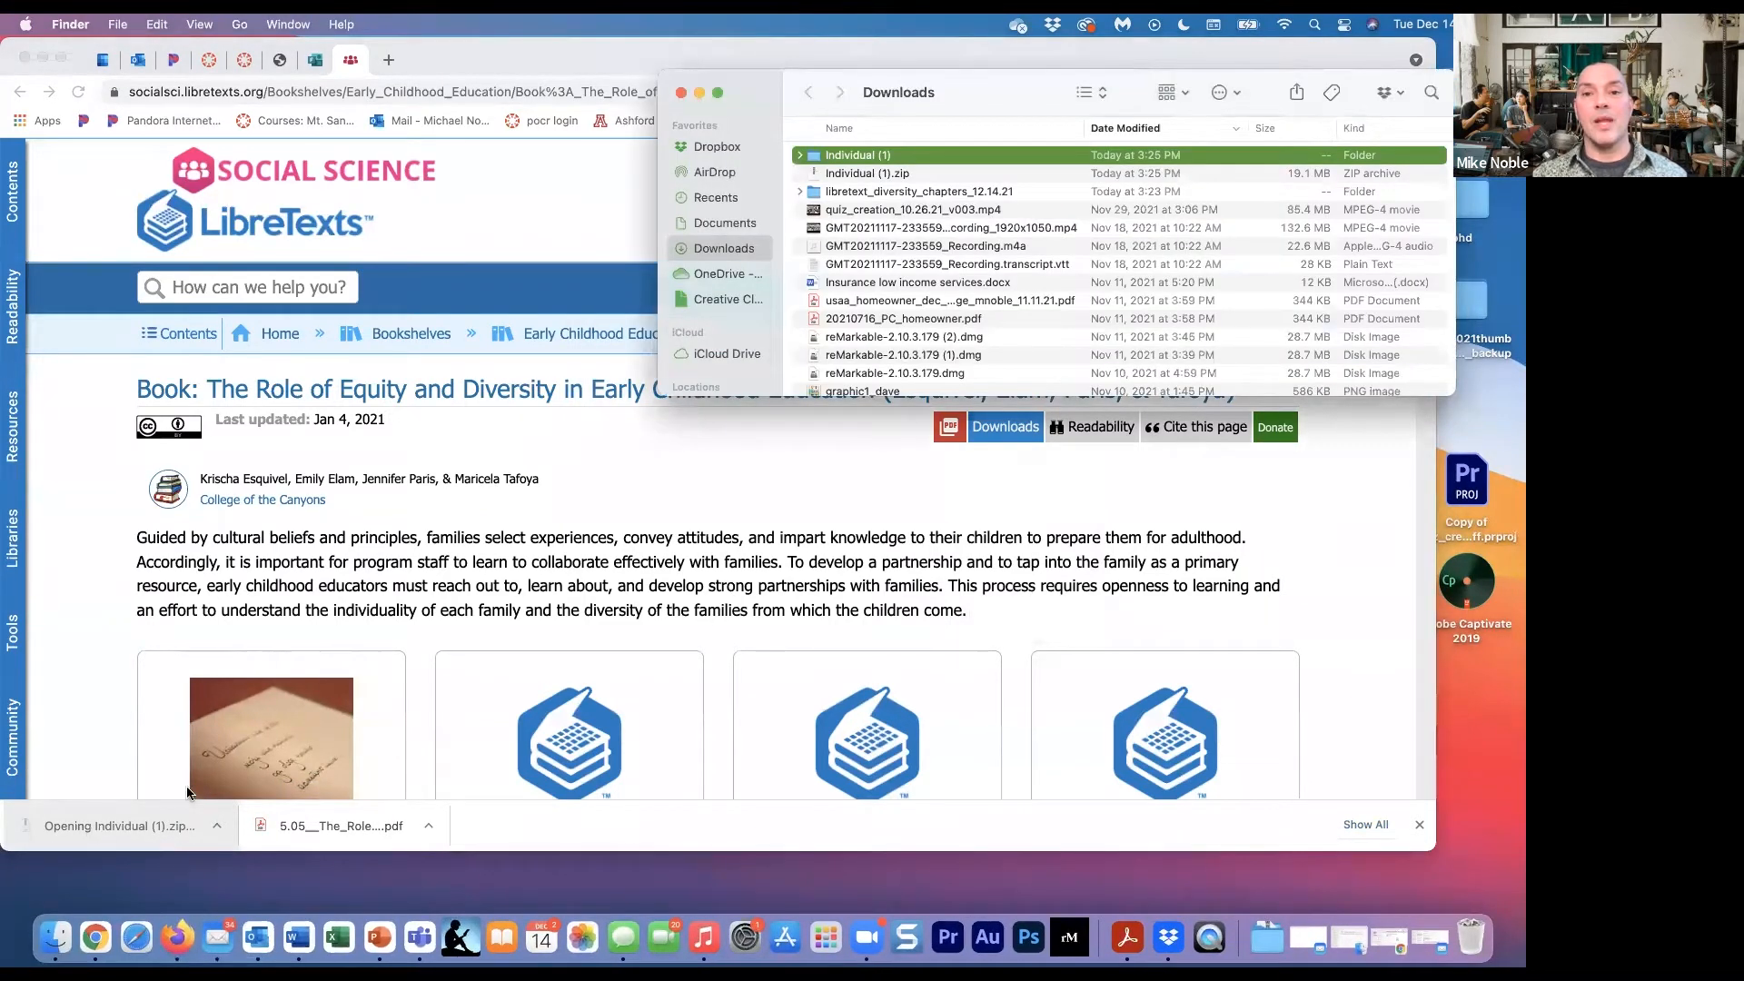
double_click(859, 156)
double_click(831, 157)
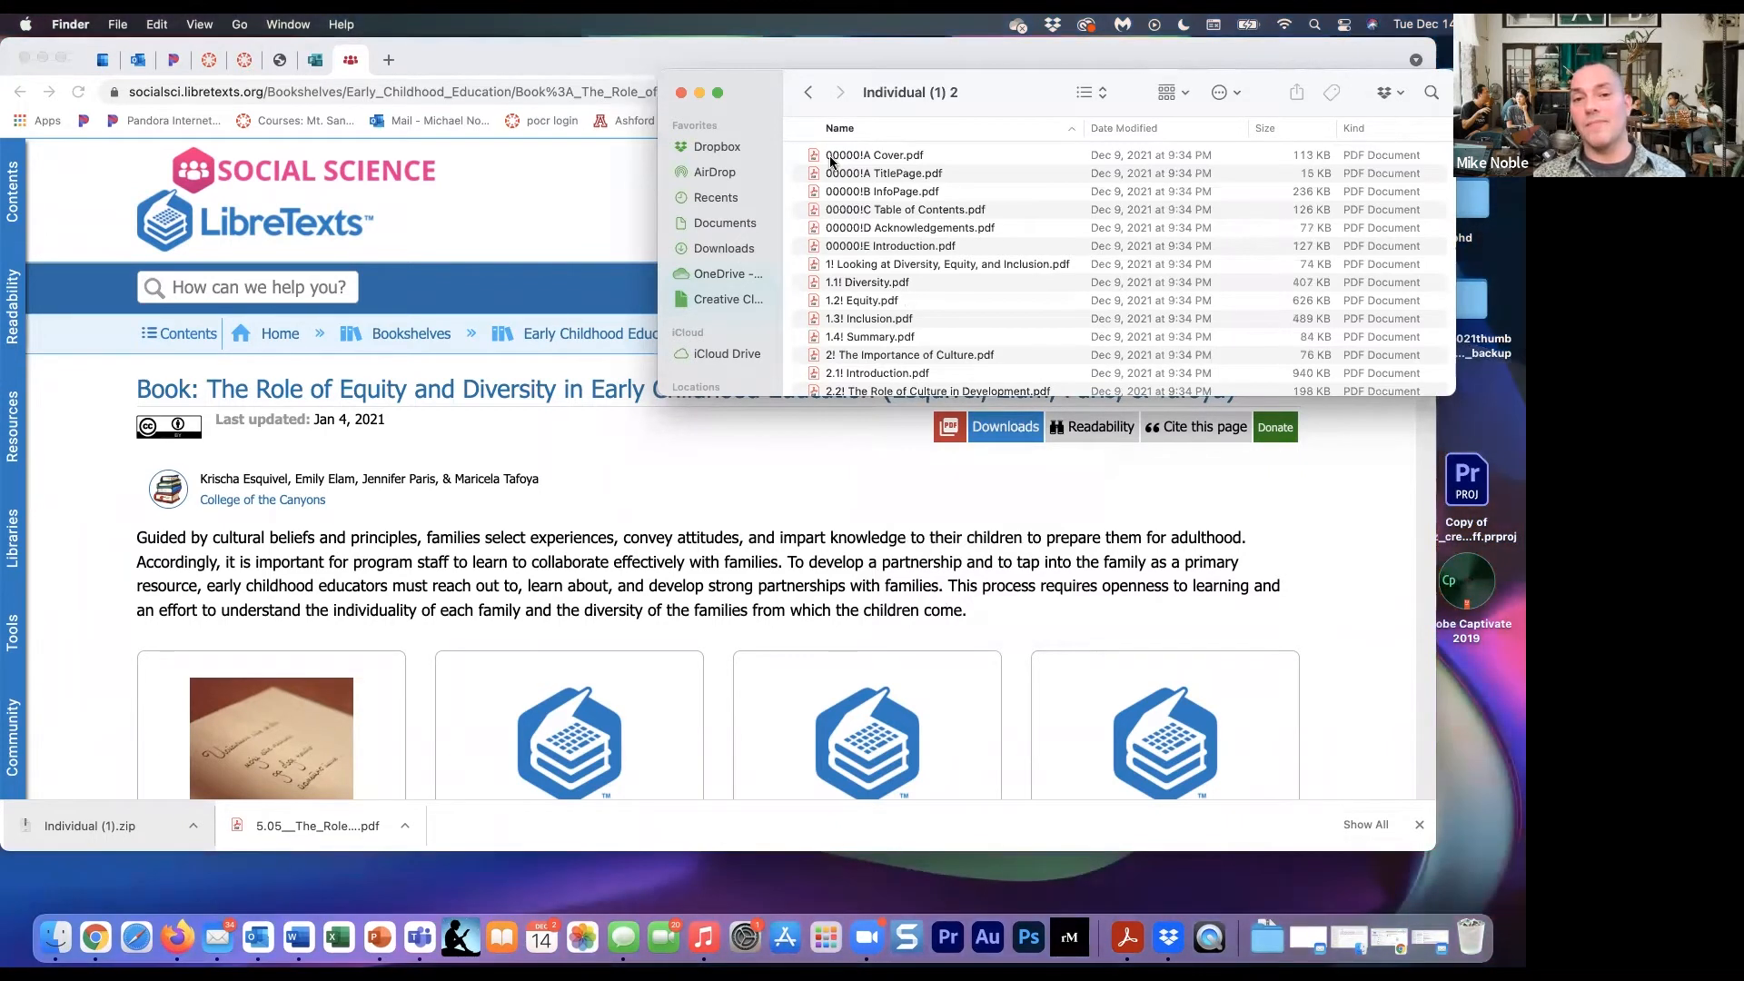
double_click(888, 287)
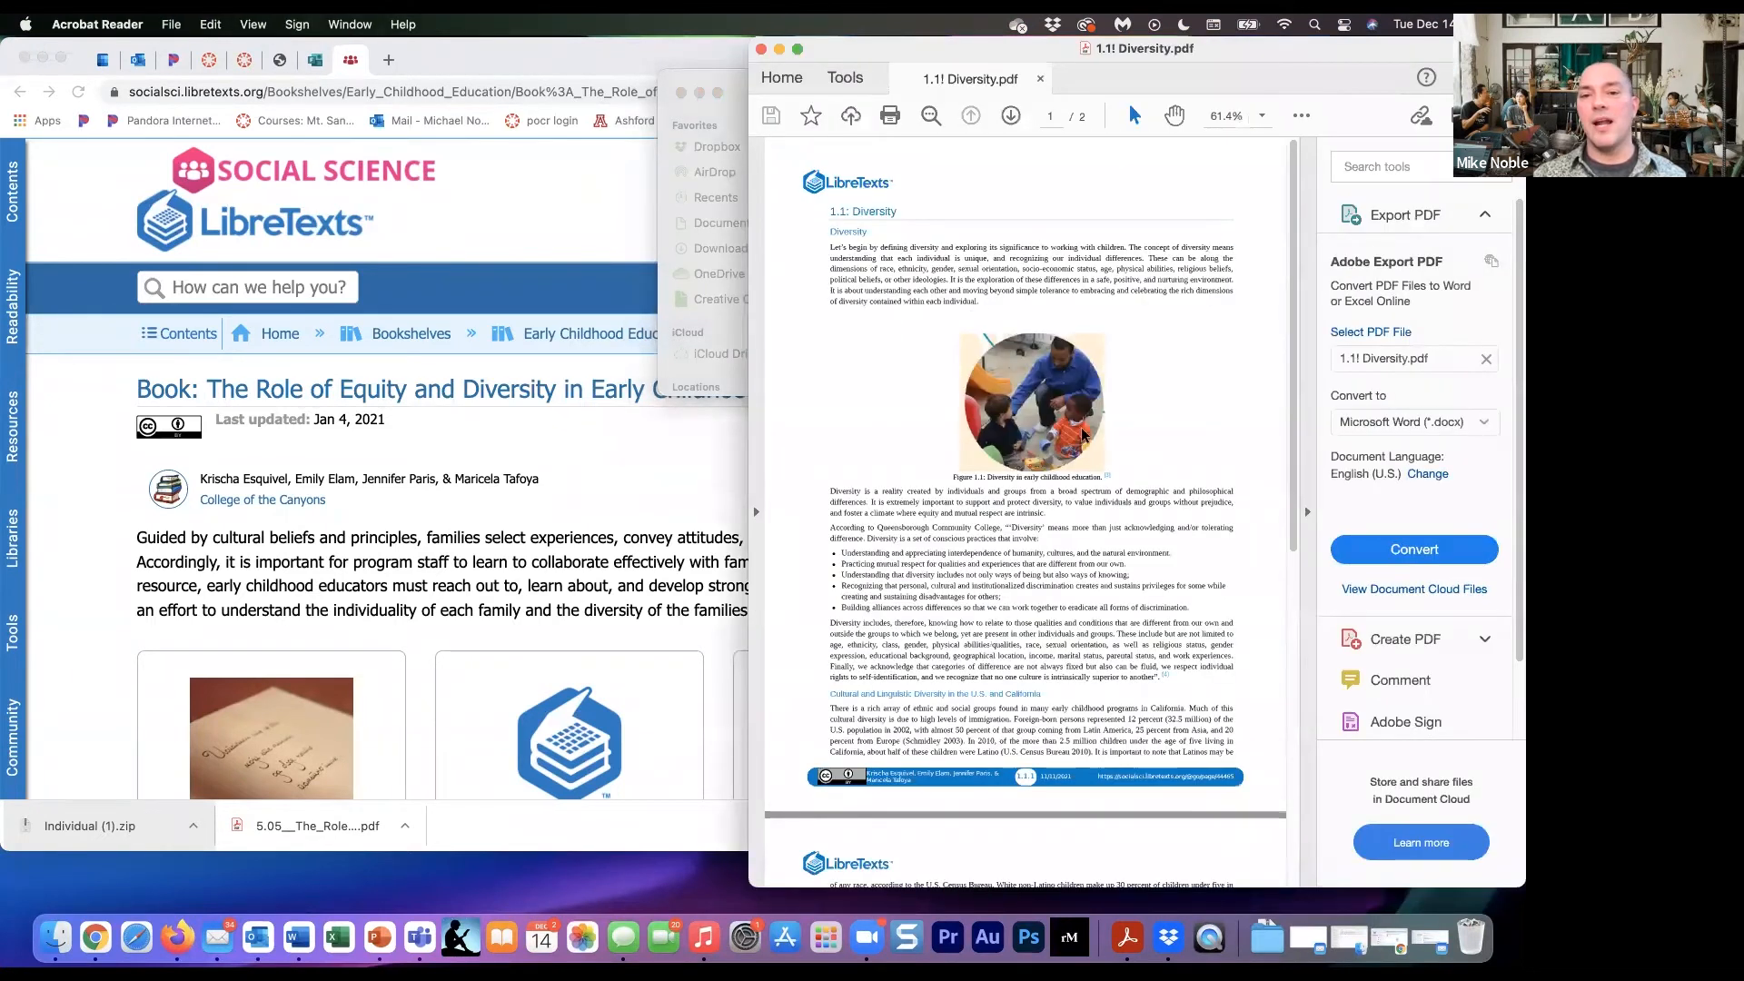
- Collapse the PDF's tools pane and arrange the Canvas Week 1 Discussion 1 page side by side with the PDF
click(1309, 361)
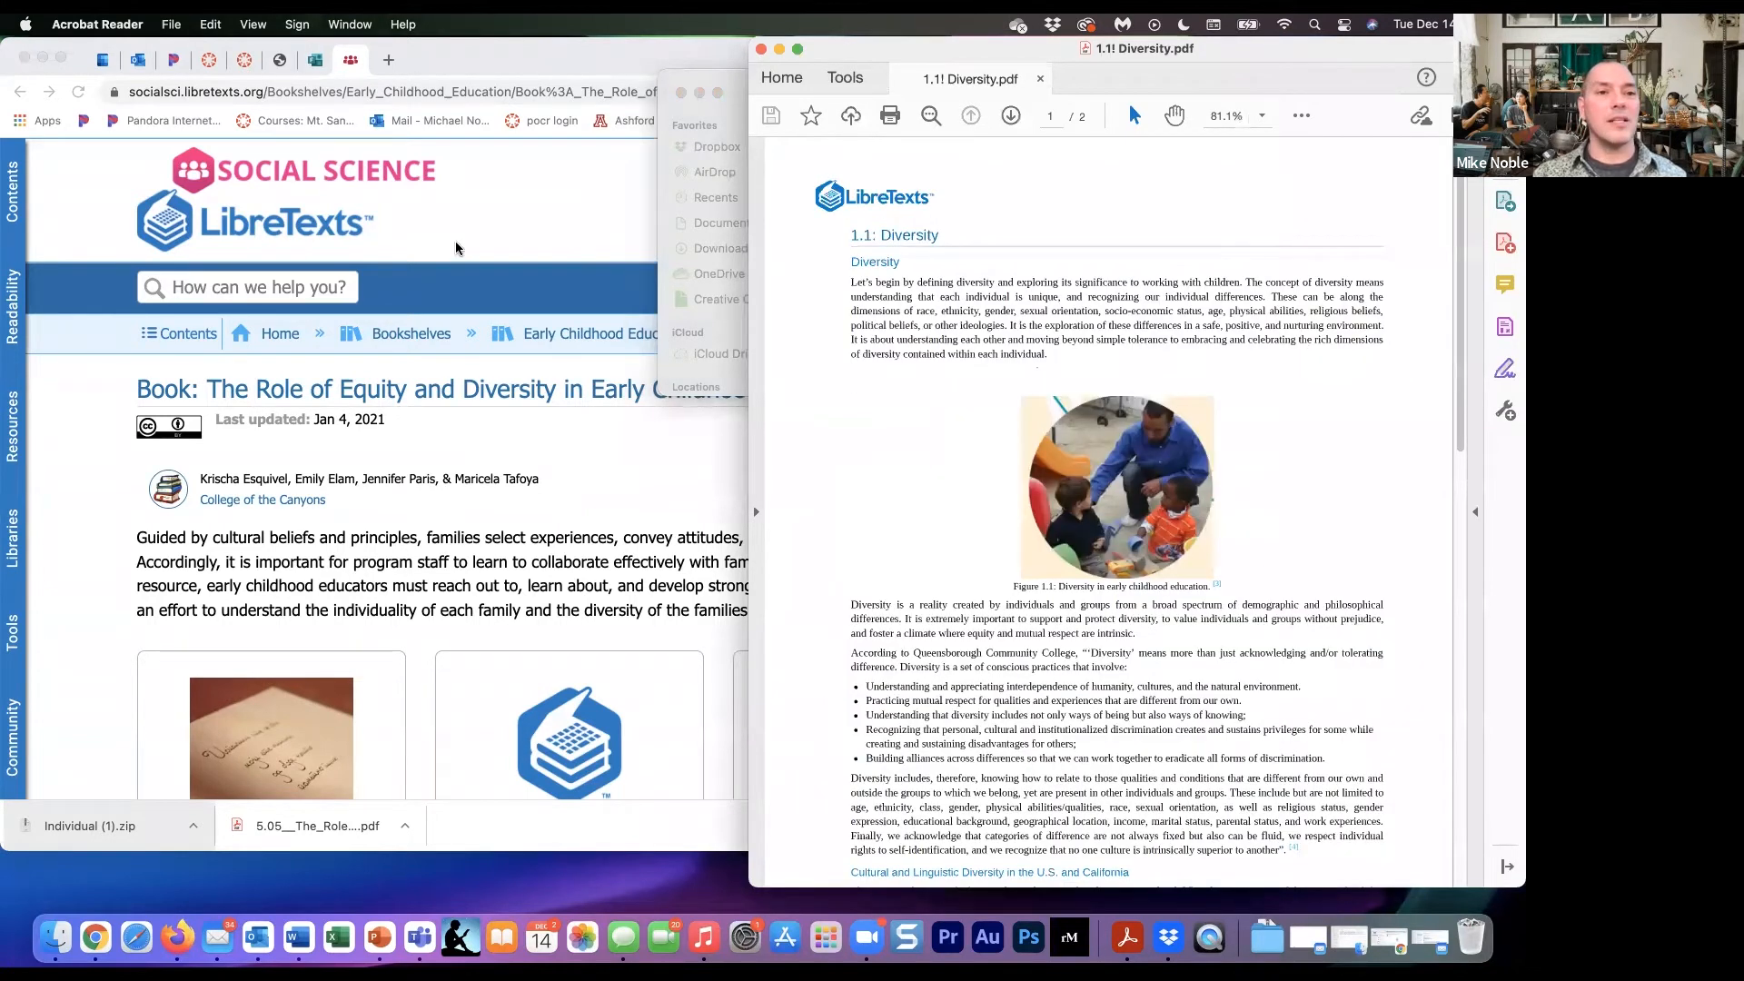
click(211, 59)
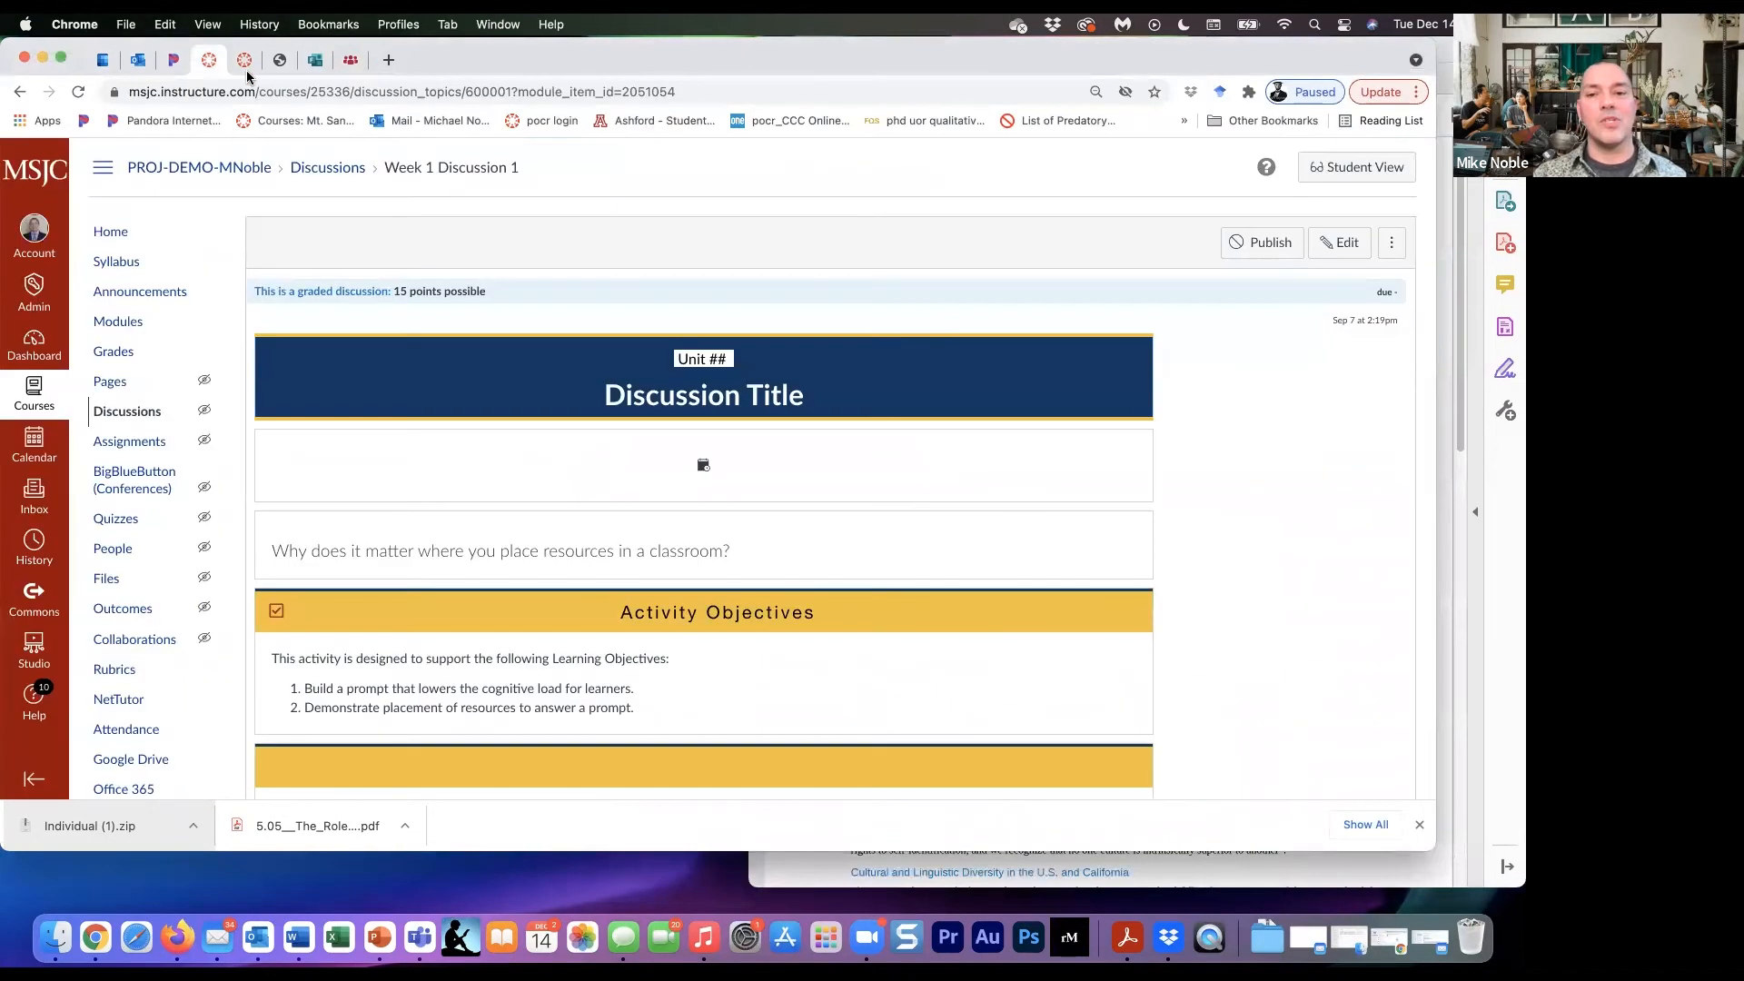
drag(1435, 348, 801, 366)
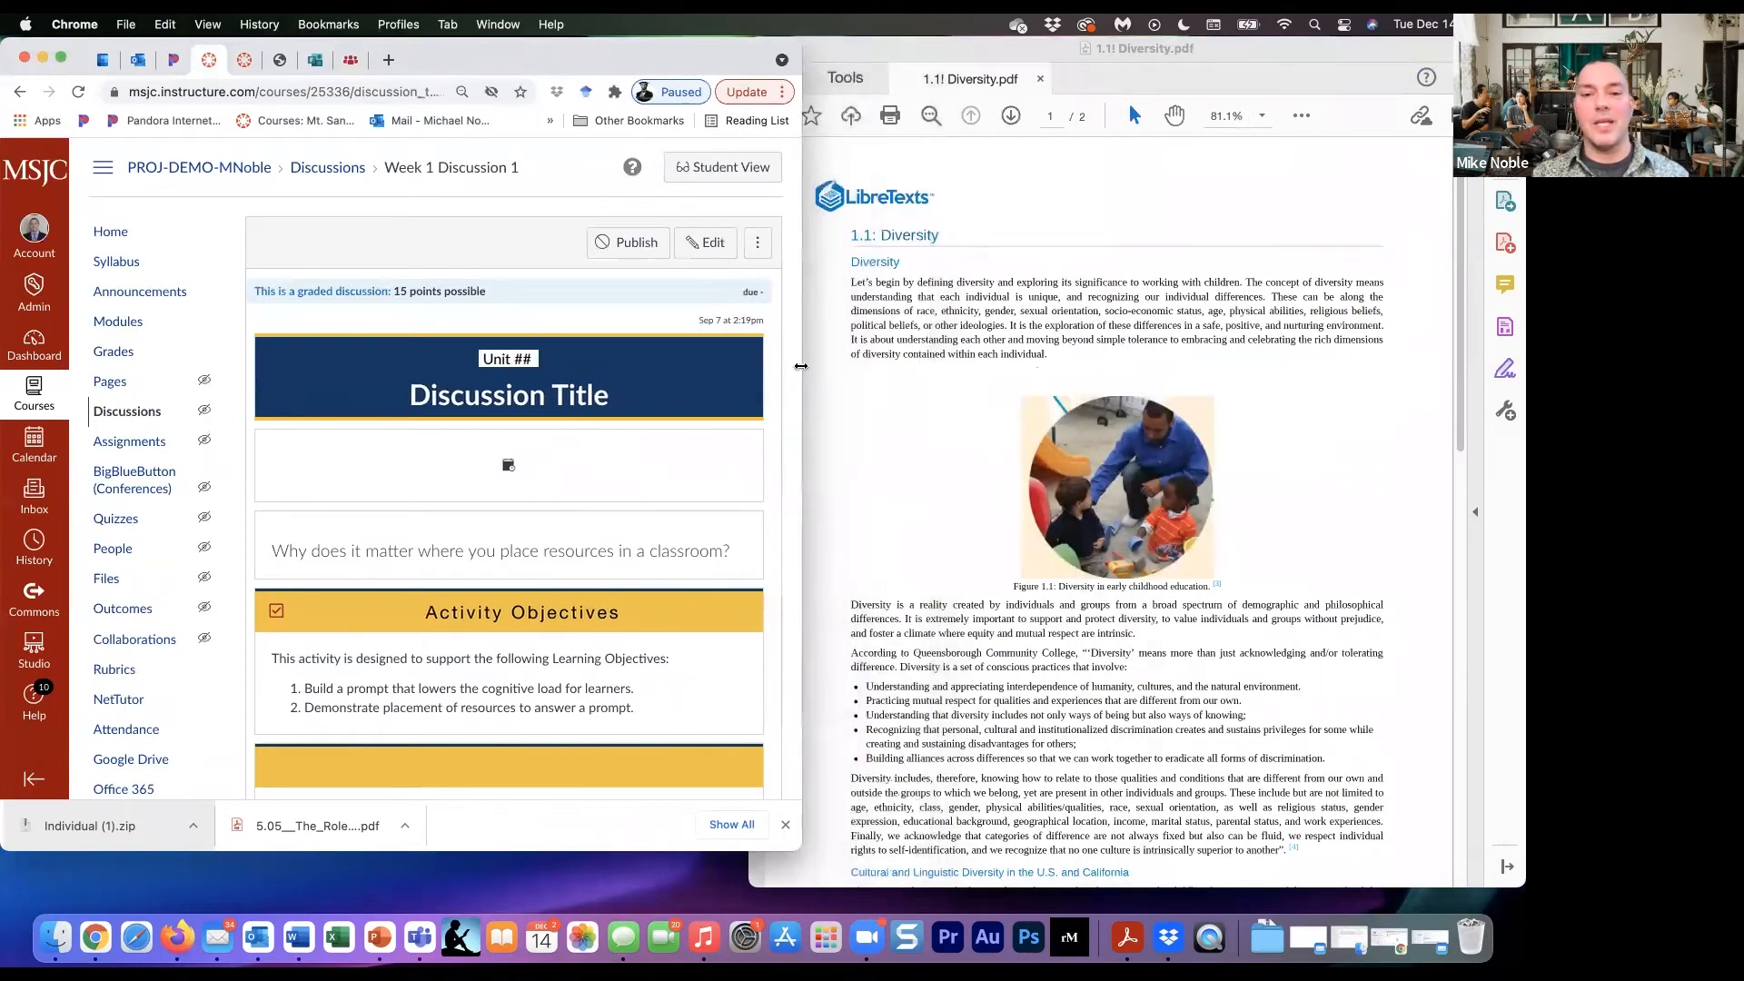
click(823, 406)
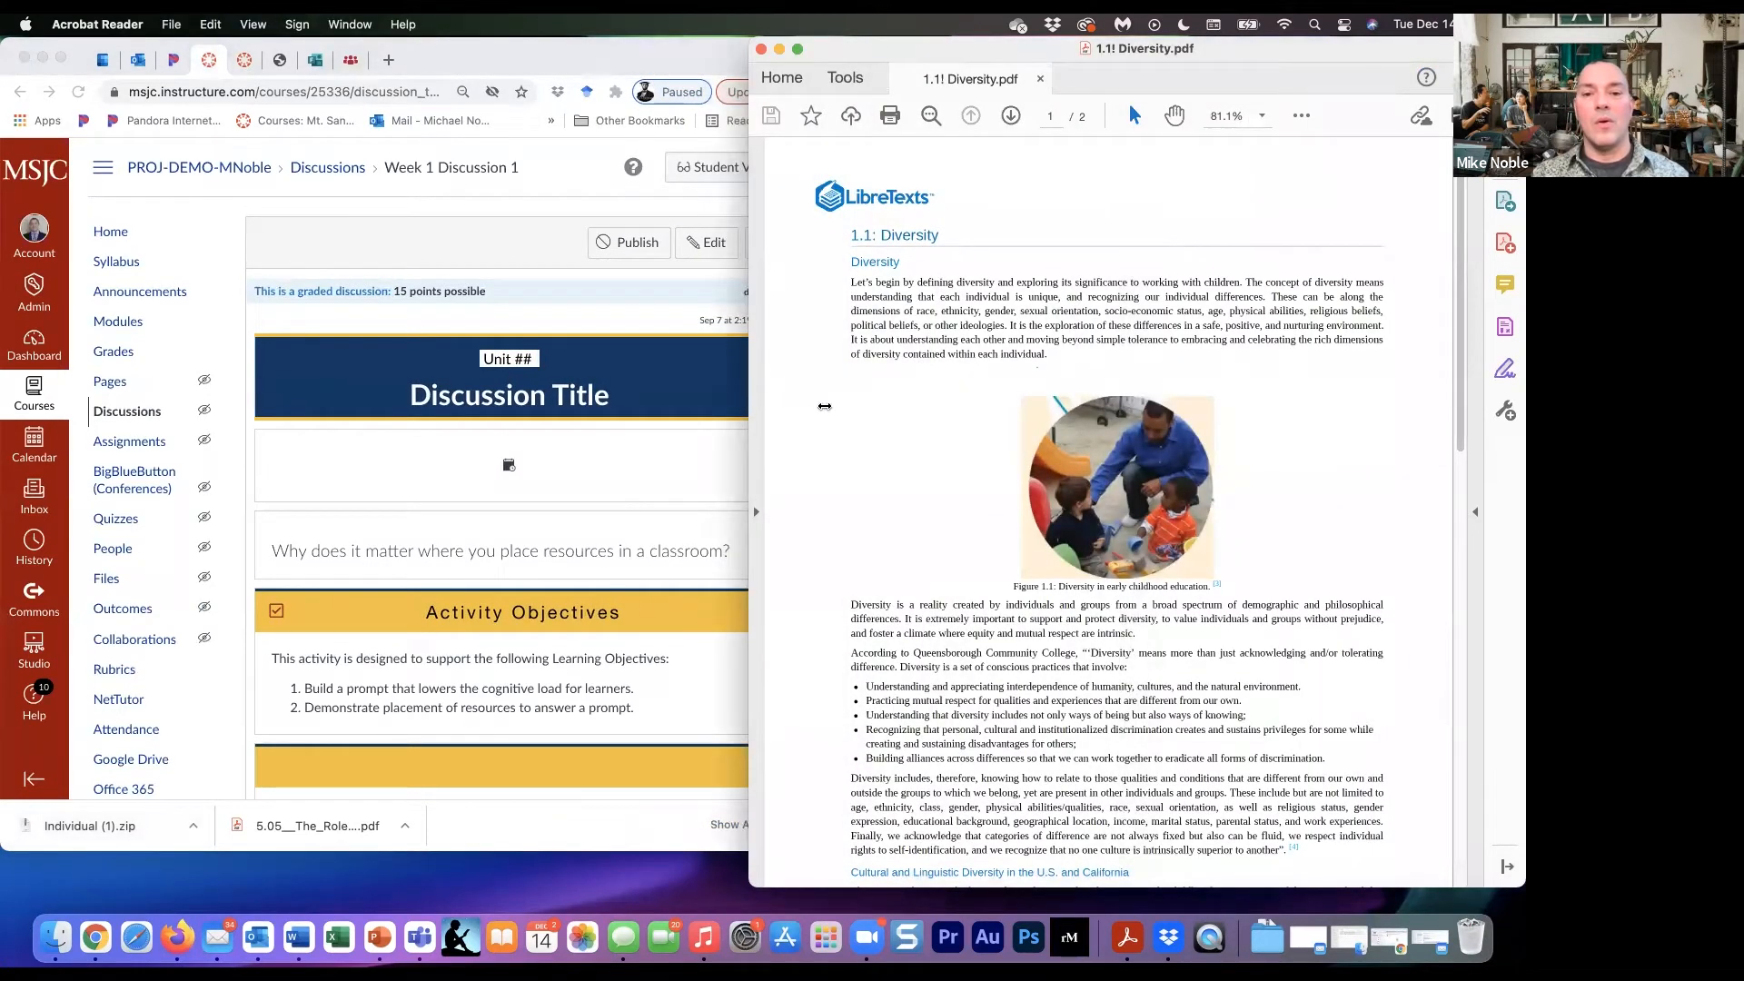
drag(747, 409, 825, 406)
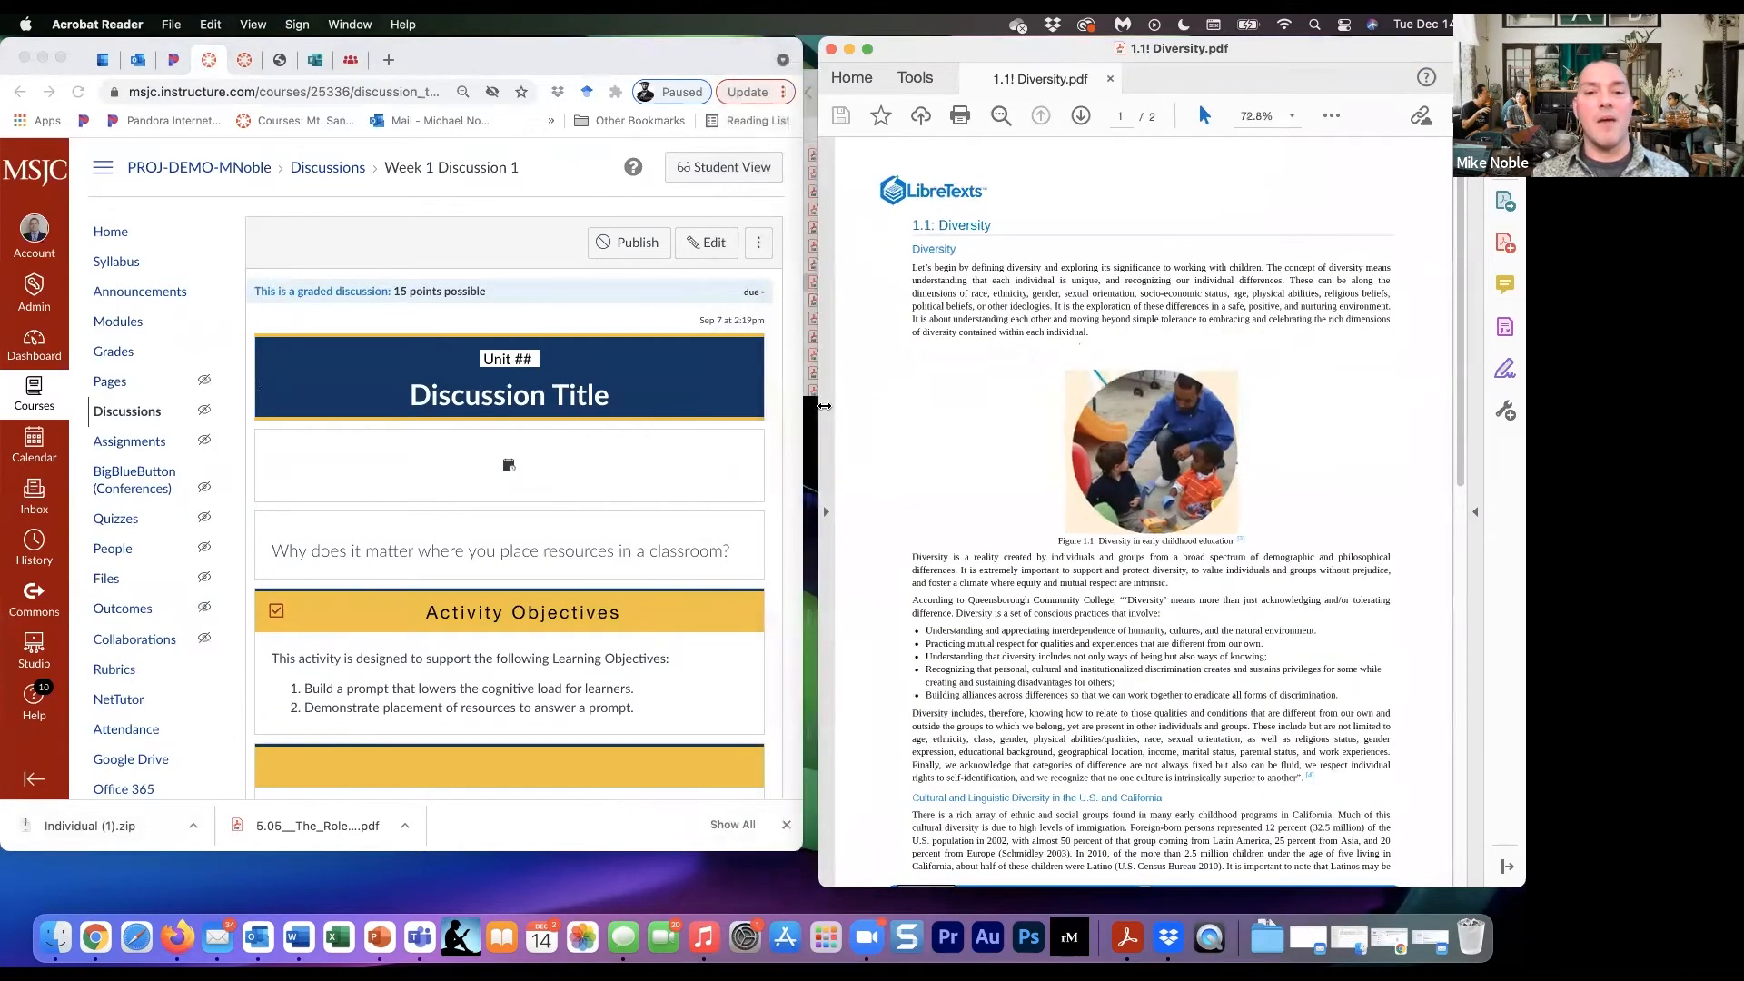
- Open Week 1 Discussion 1 for editing and enlarge its content editor
click(714, 243)
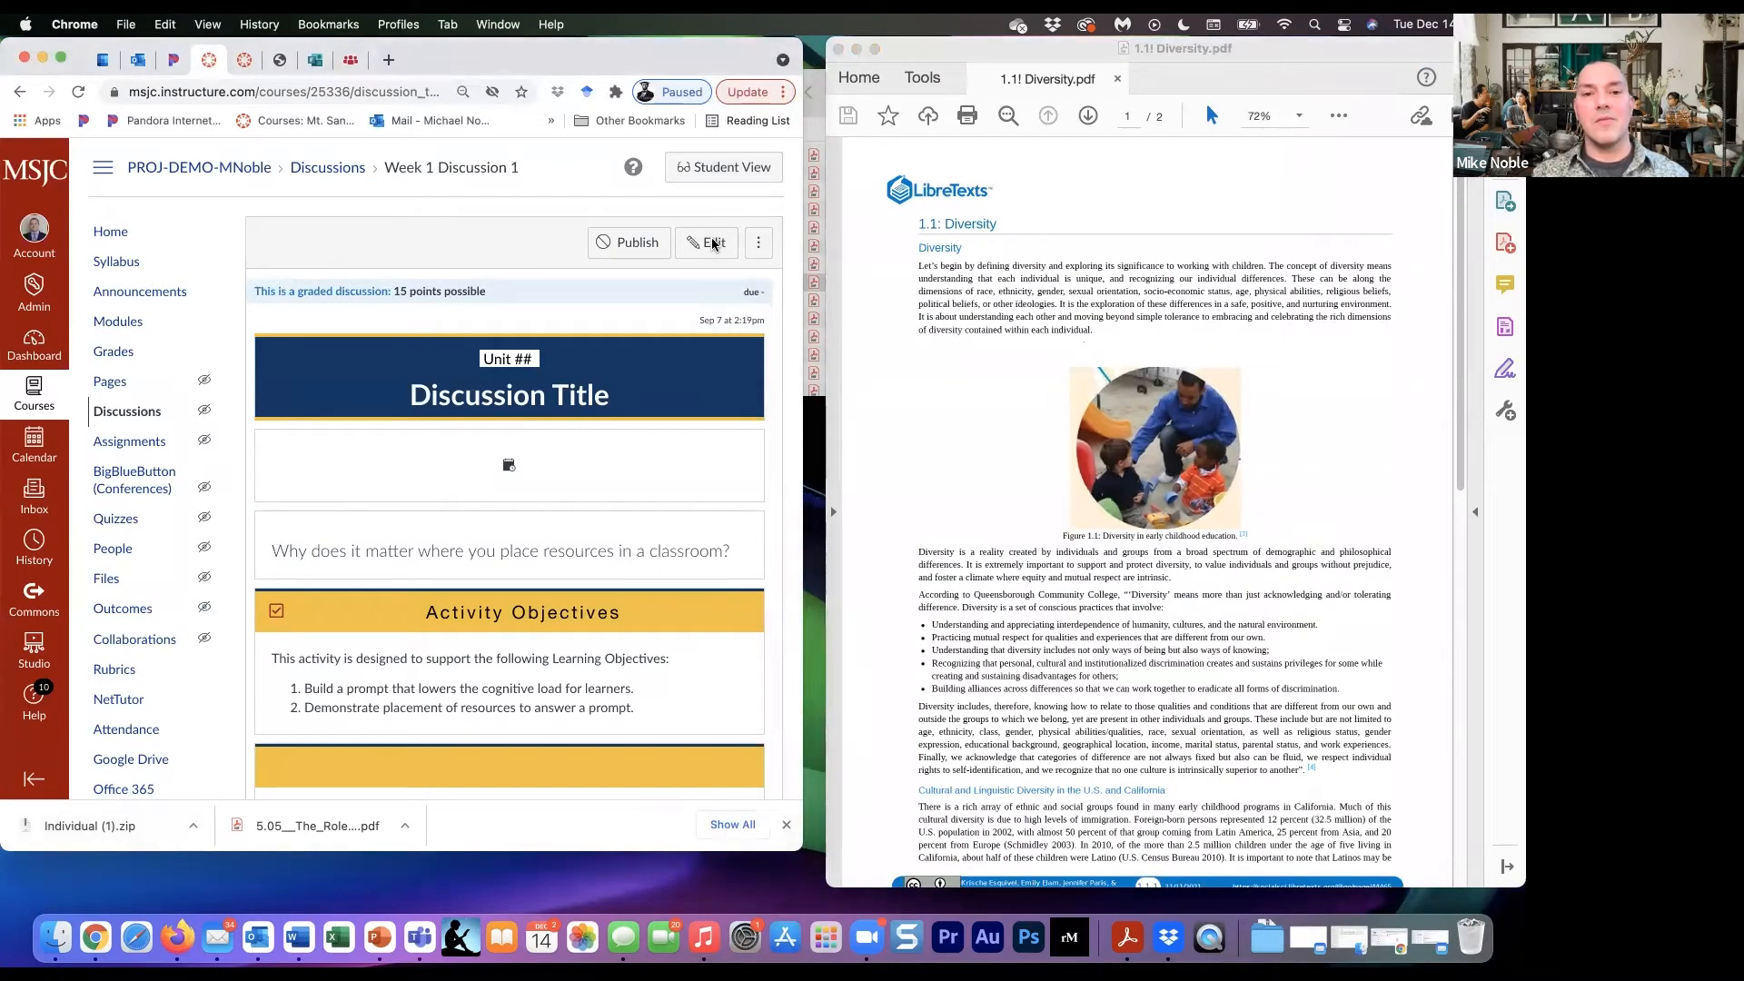
click(714, 243)
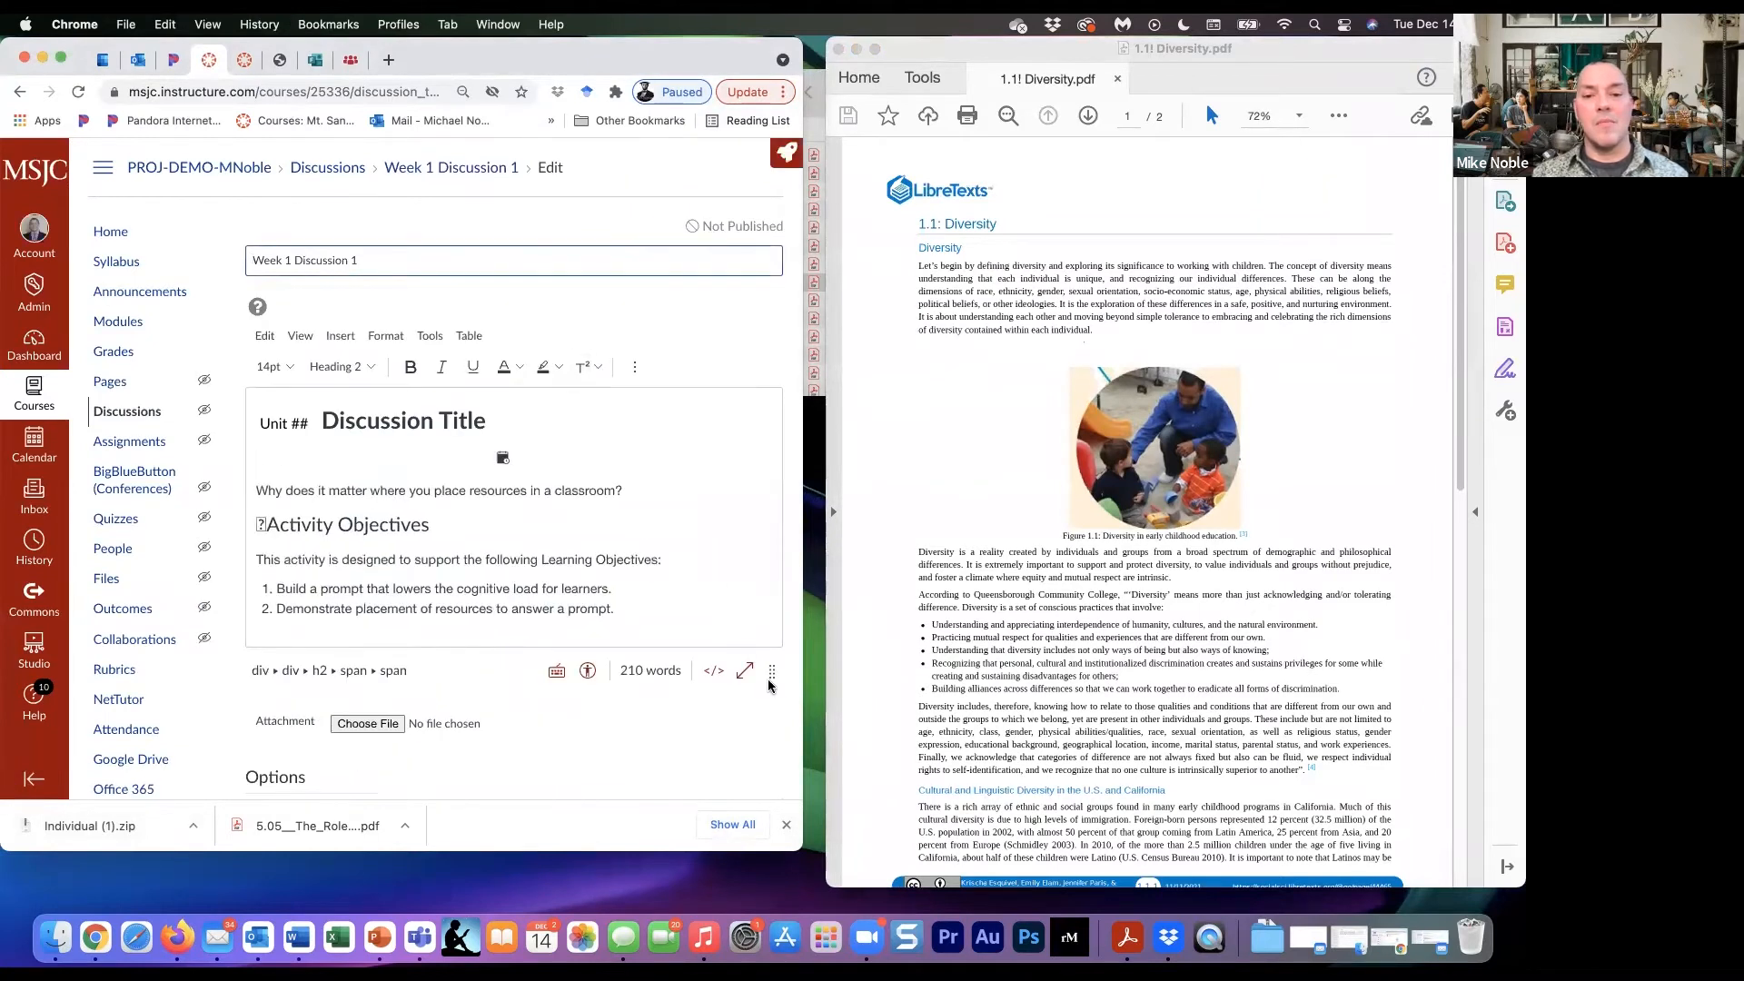
drag(770, 674, 777, 838)
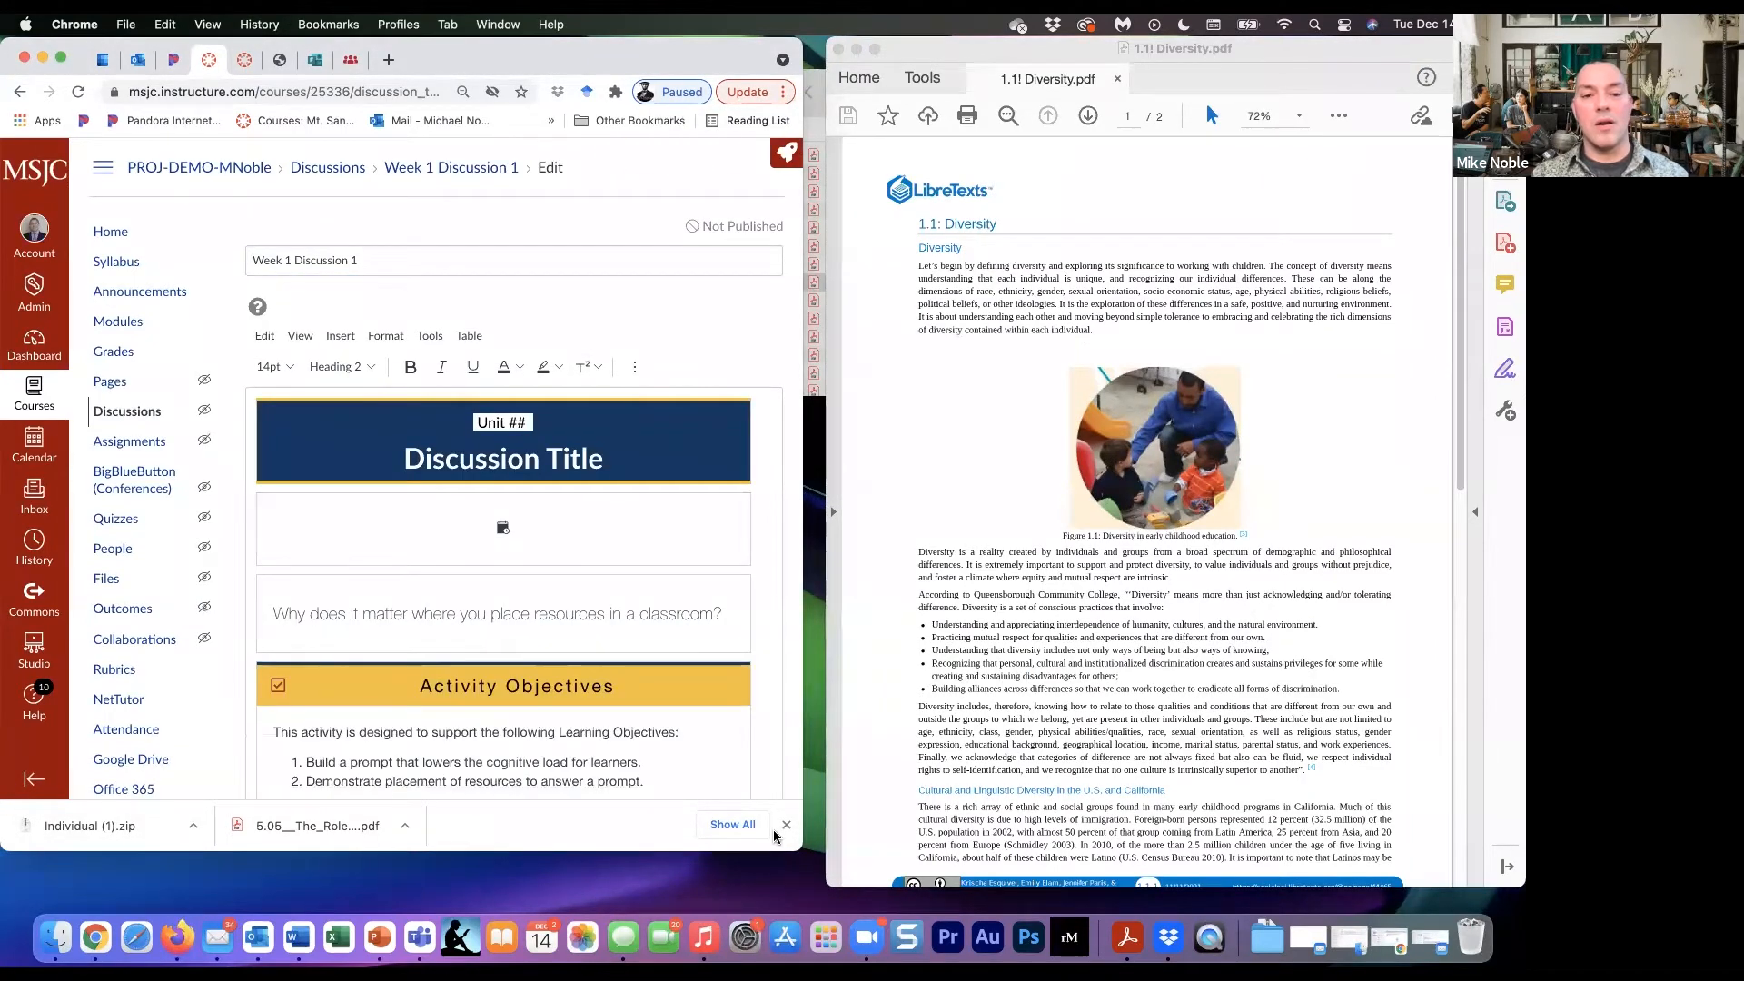
- Copy the Diversity heading and its introductory paragraph from the PDF into the empty Resources section of the discussion
scroll(633, 700, down, 10)
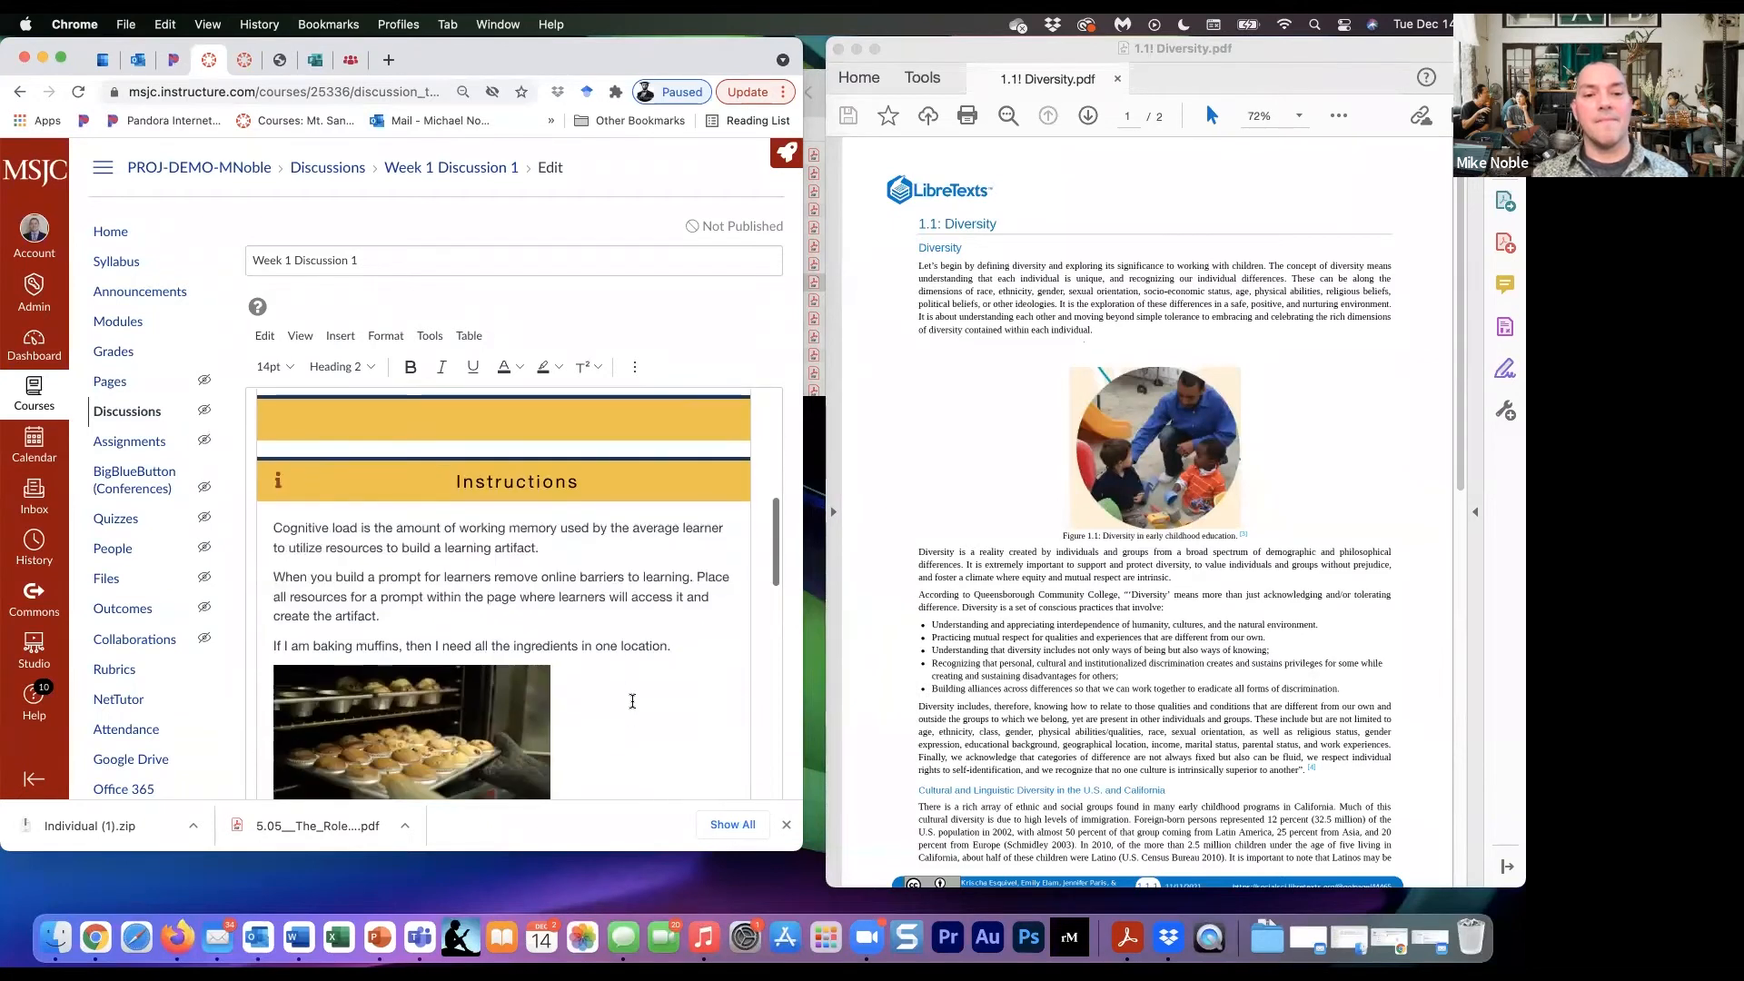
scroll(632, 700, down, 12)
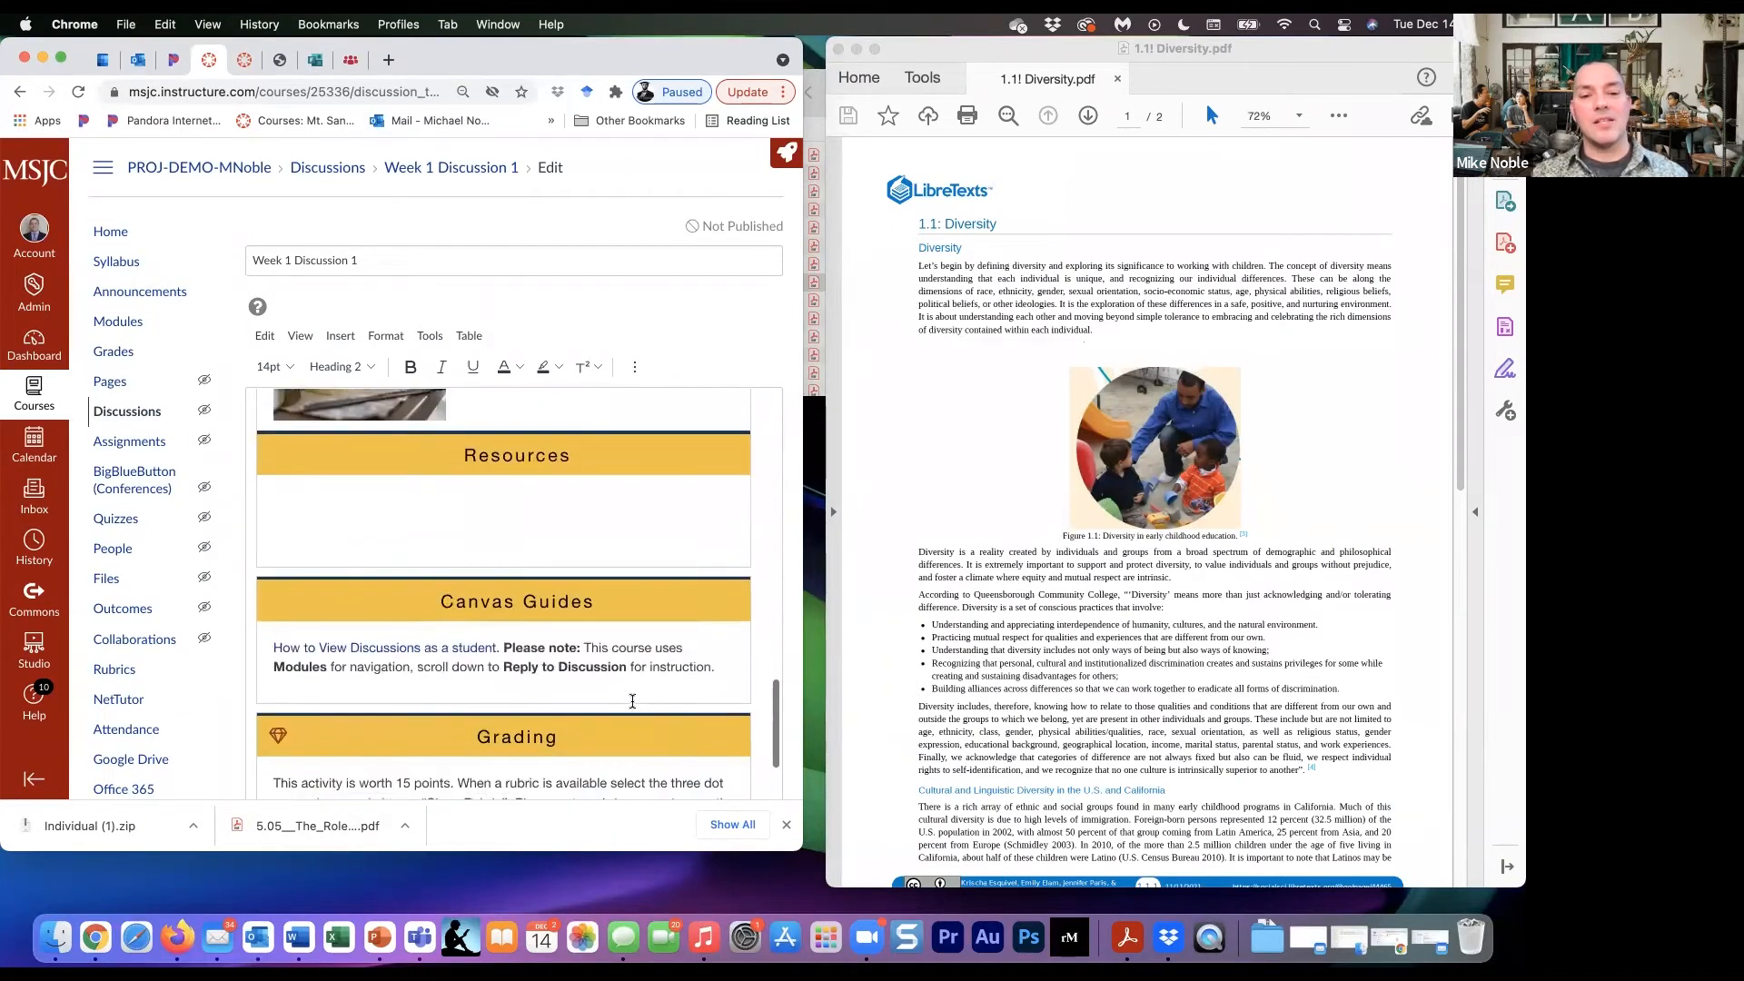
scroll(632, 701, up, 1)
click(312, 562)
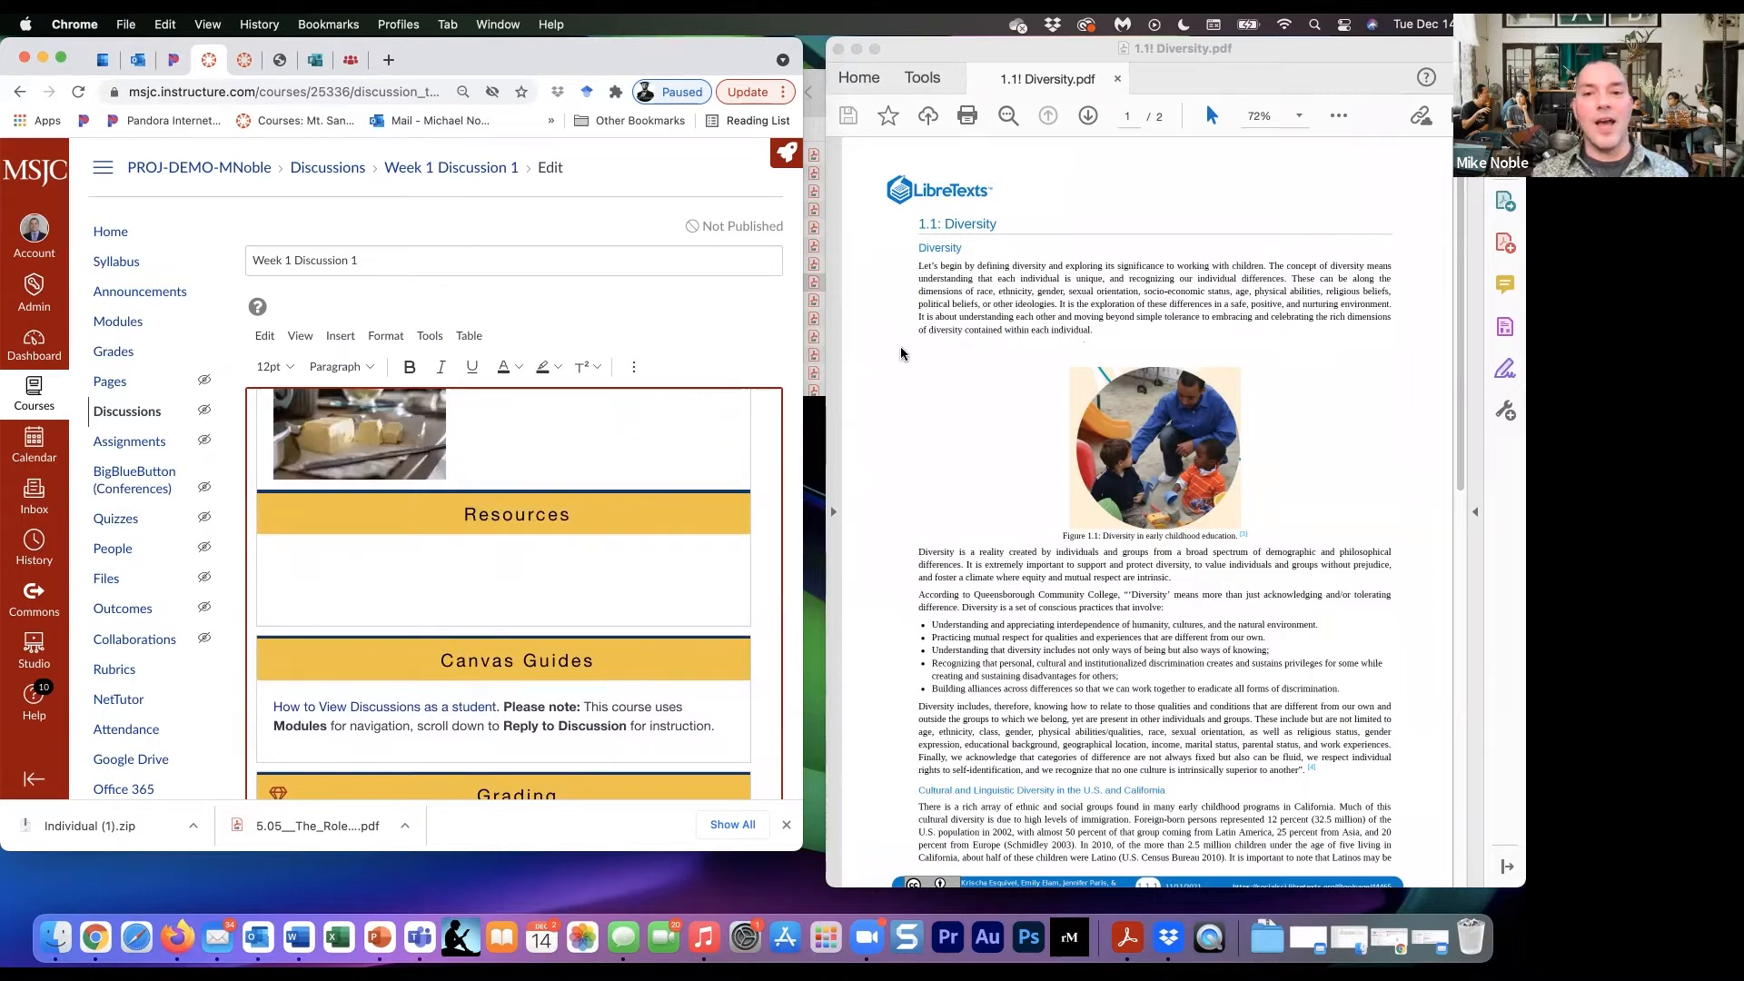
click(917, 247)
mouse_move(917, 247)
mouse_down()
mouse_move(1081, 295)
mouse_move(1097, 334)
mouse_up()
key(super+c)
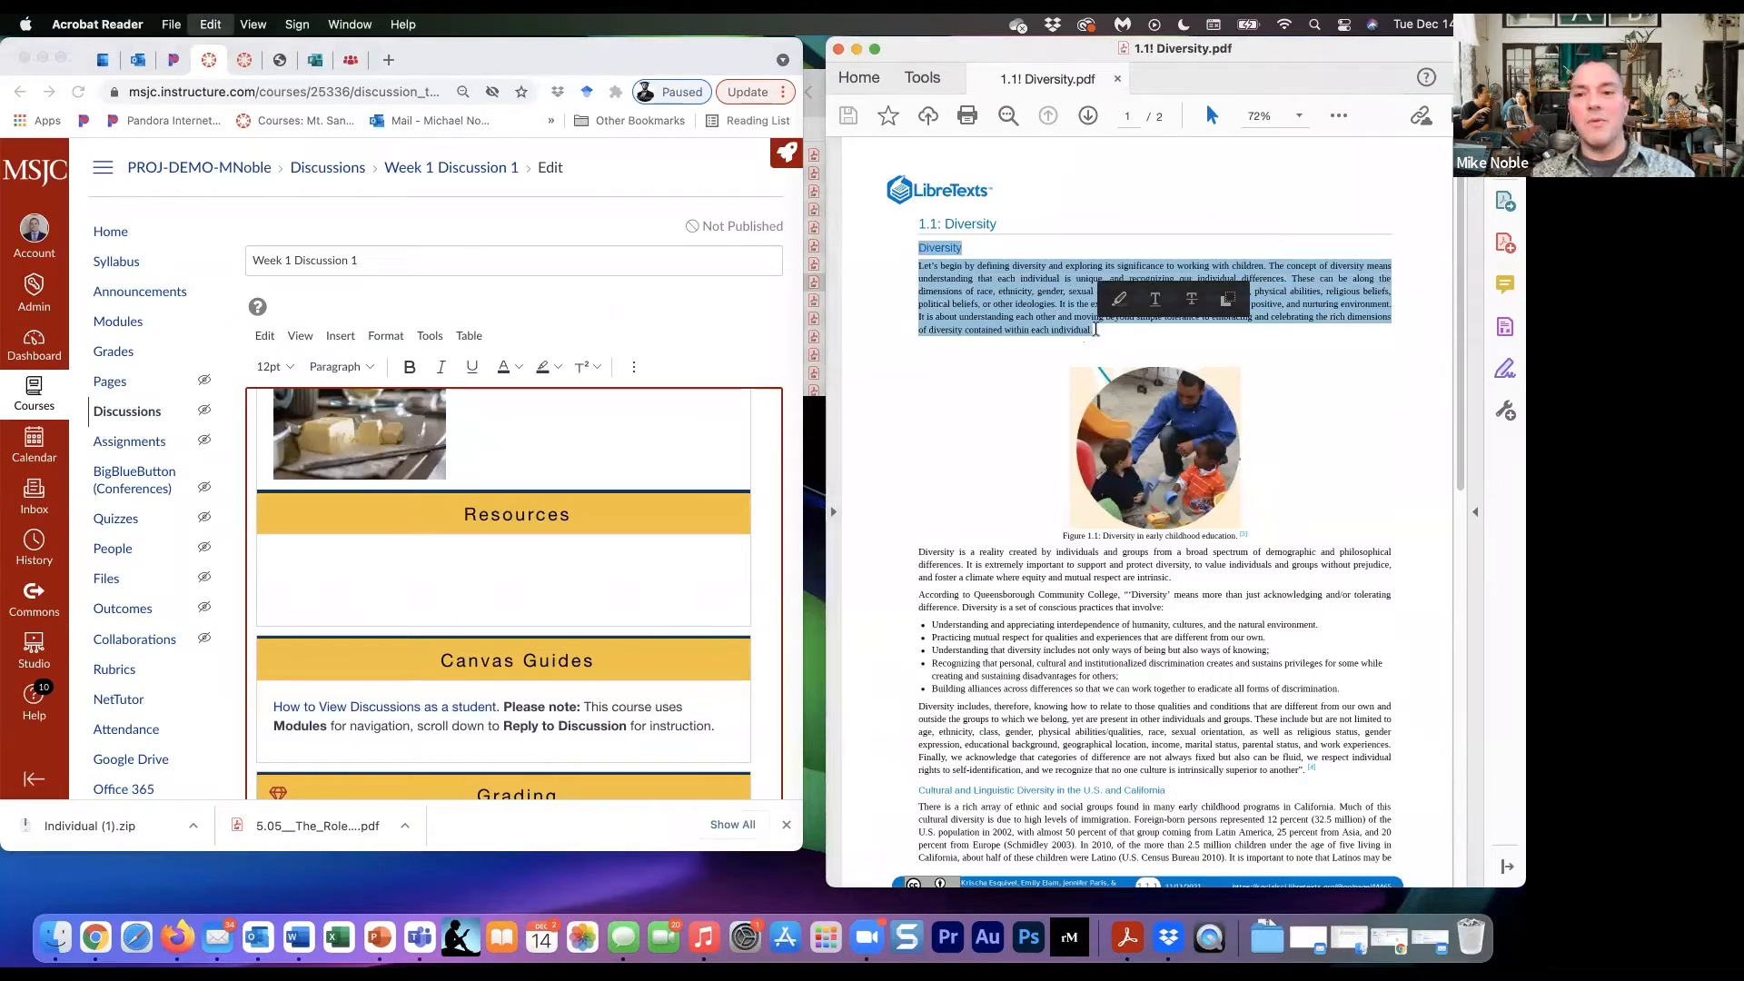
click(383, 557)
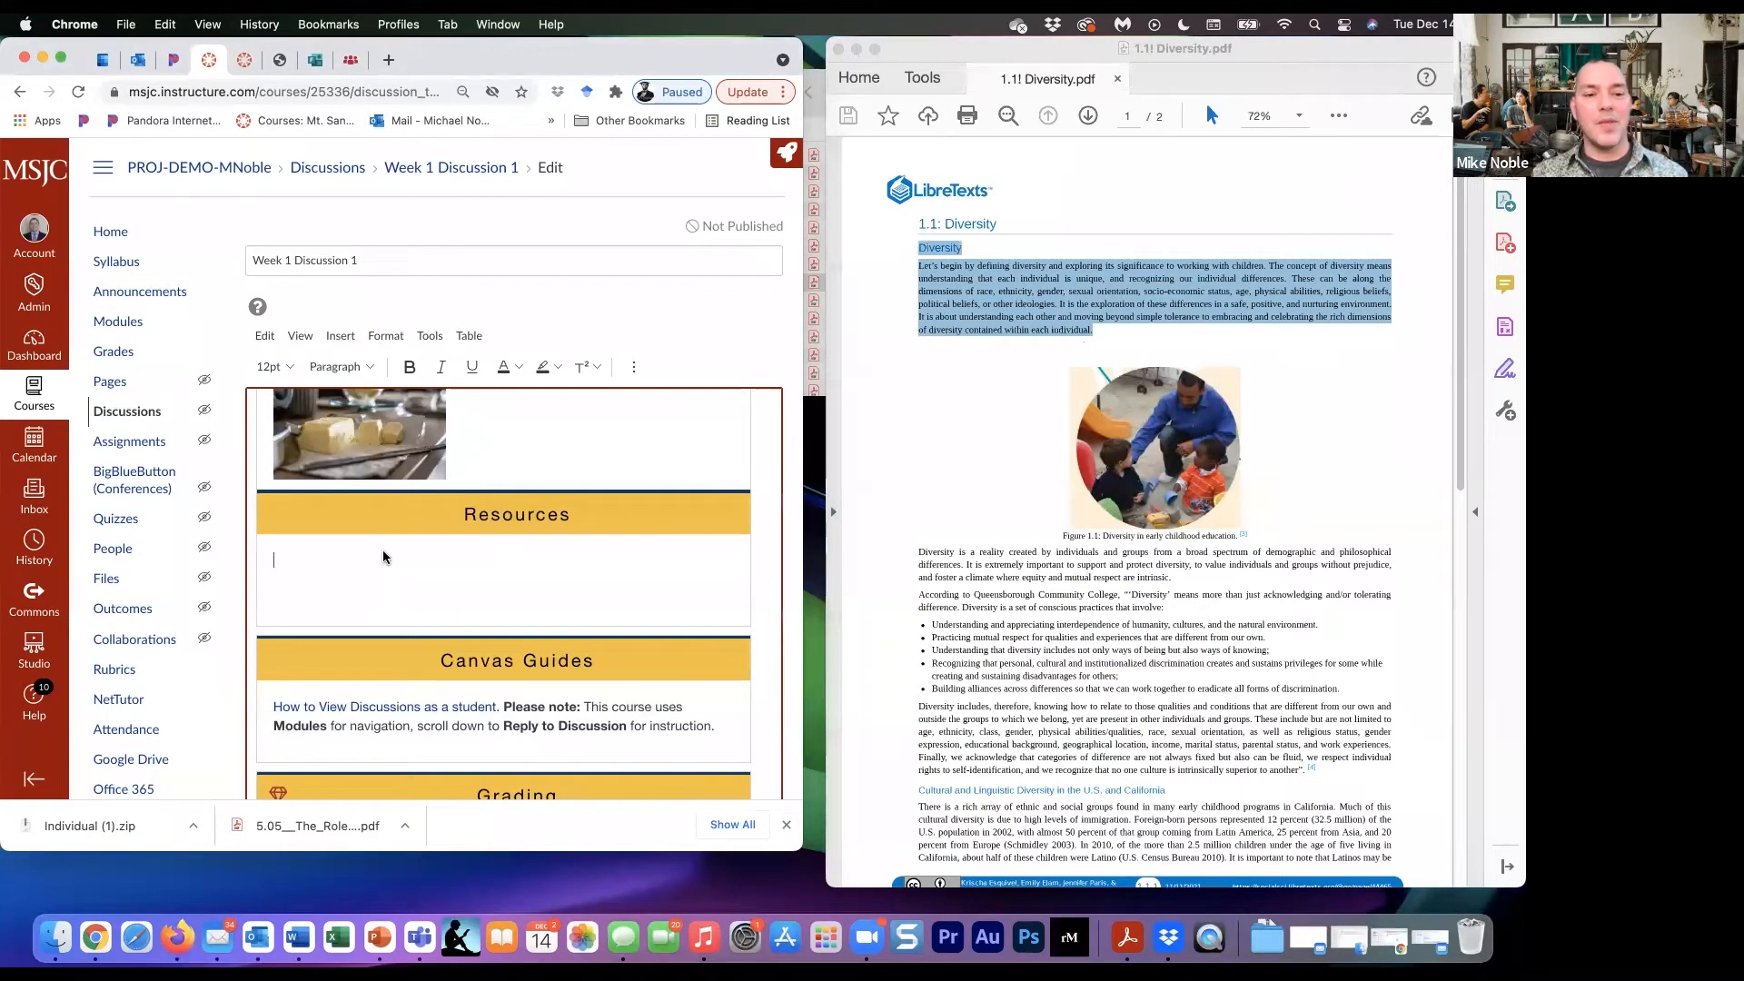
key(super+v)
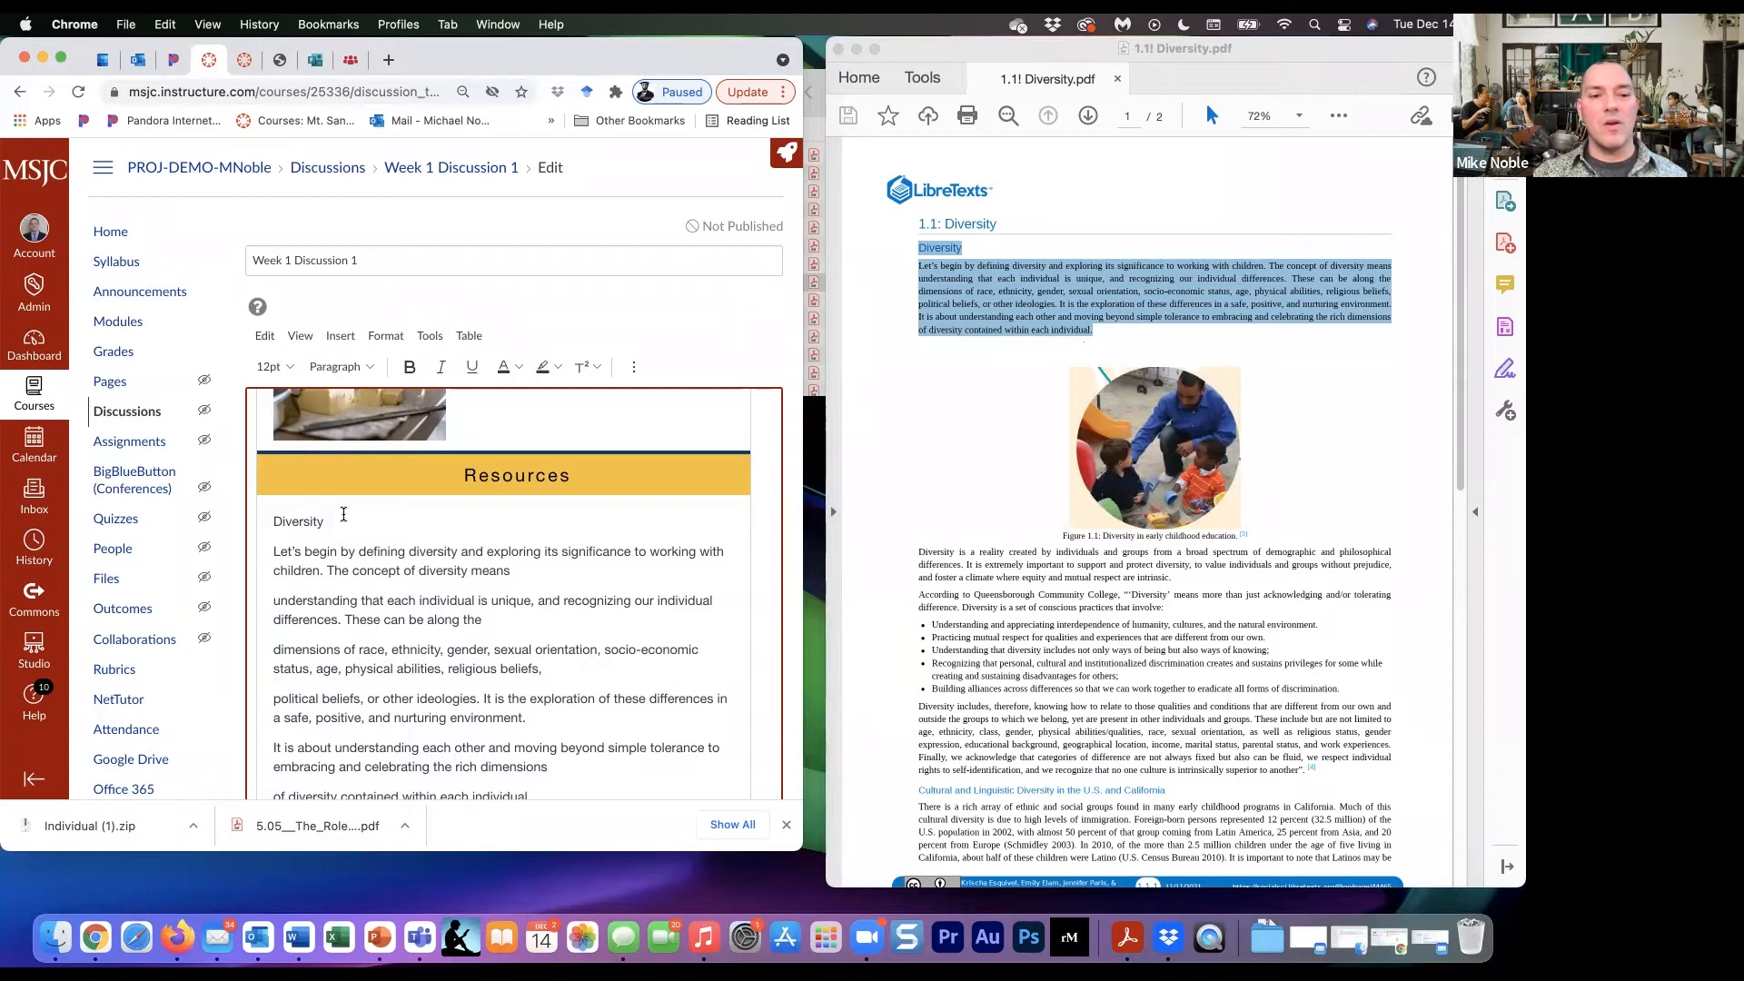
- Rejoin the broken line before "understanding that each individual" in the pasted paragraph, and delete the pasted text from the Resources section
click(533, 571)
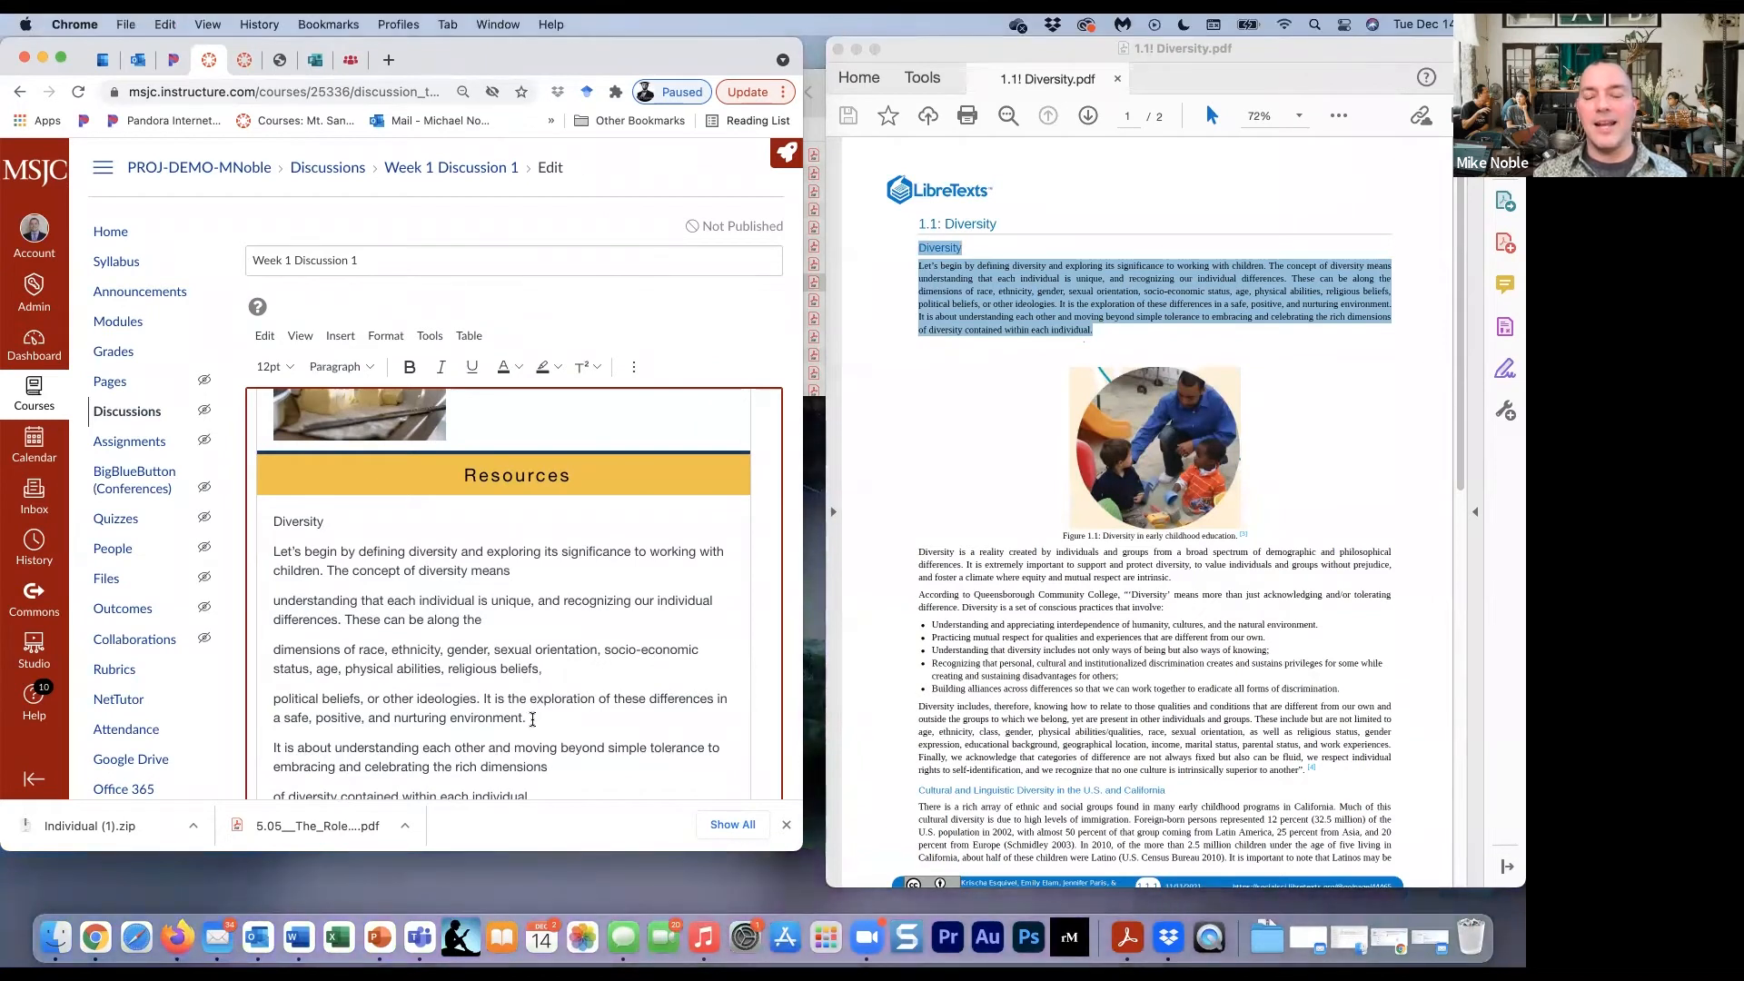
click(532, 720)
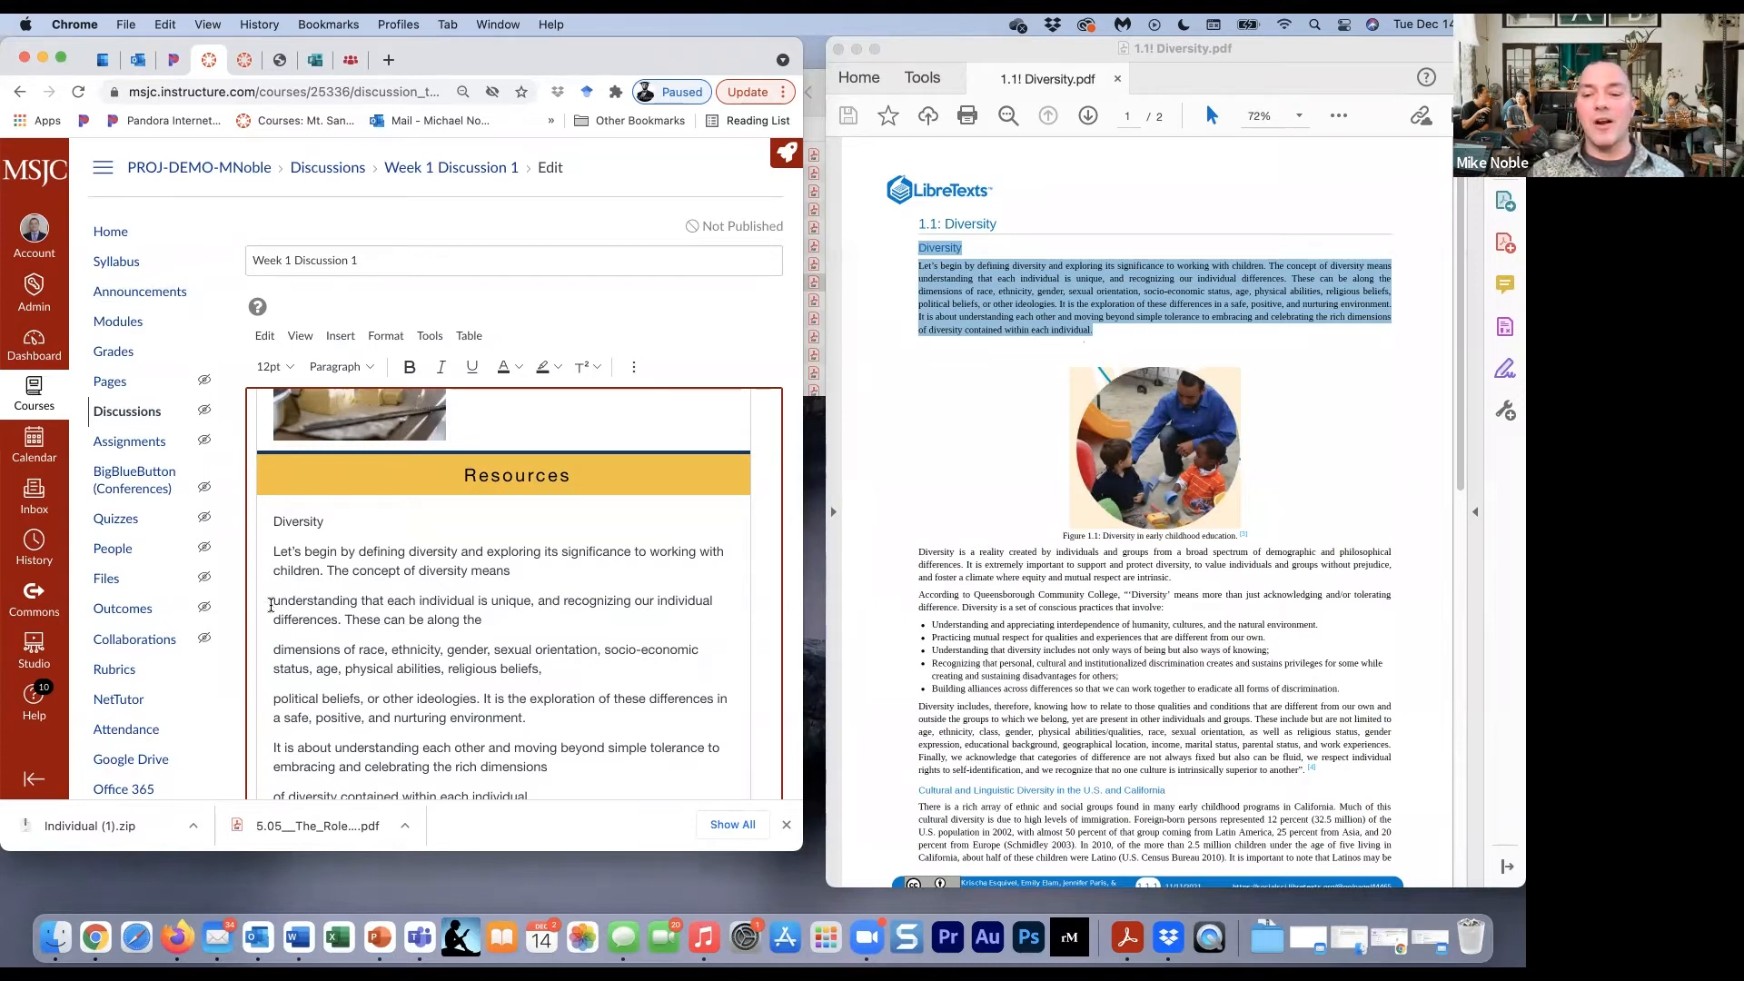
click(271, 605)
key(BackSpace)
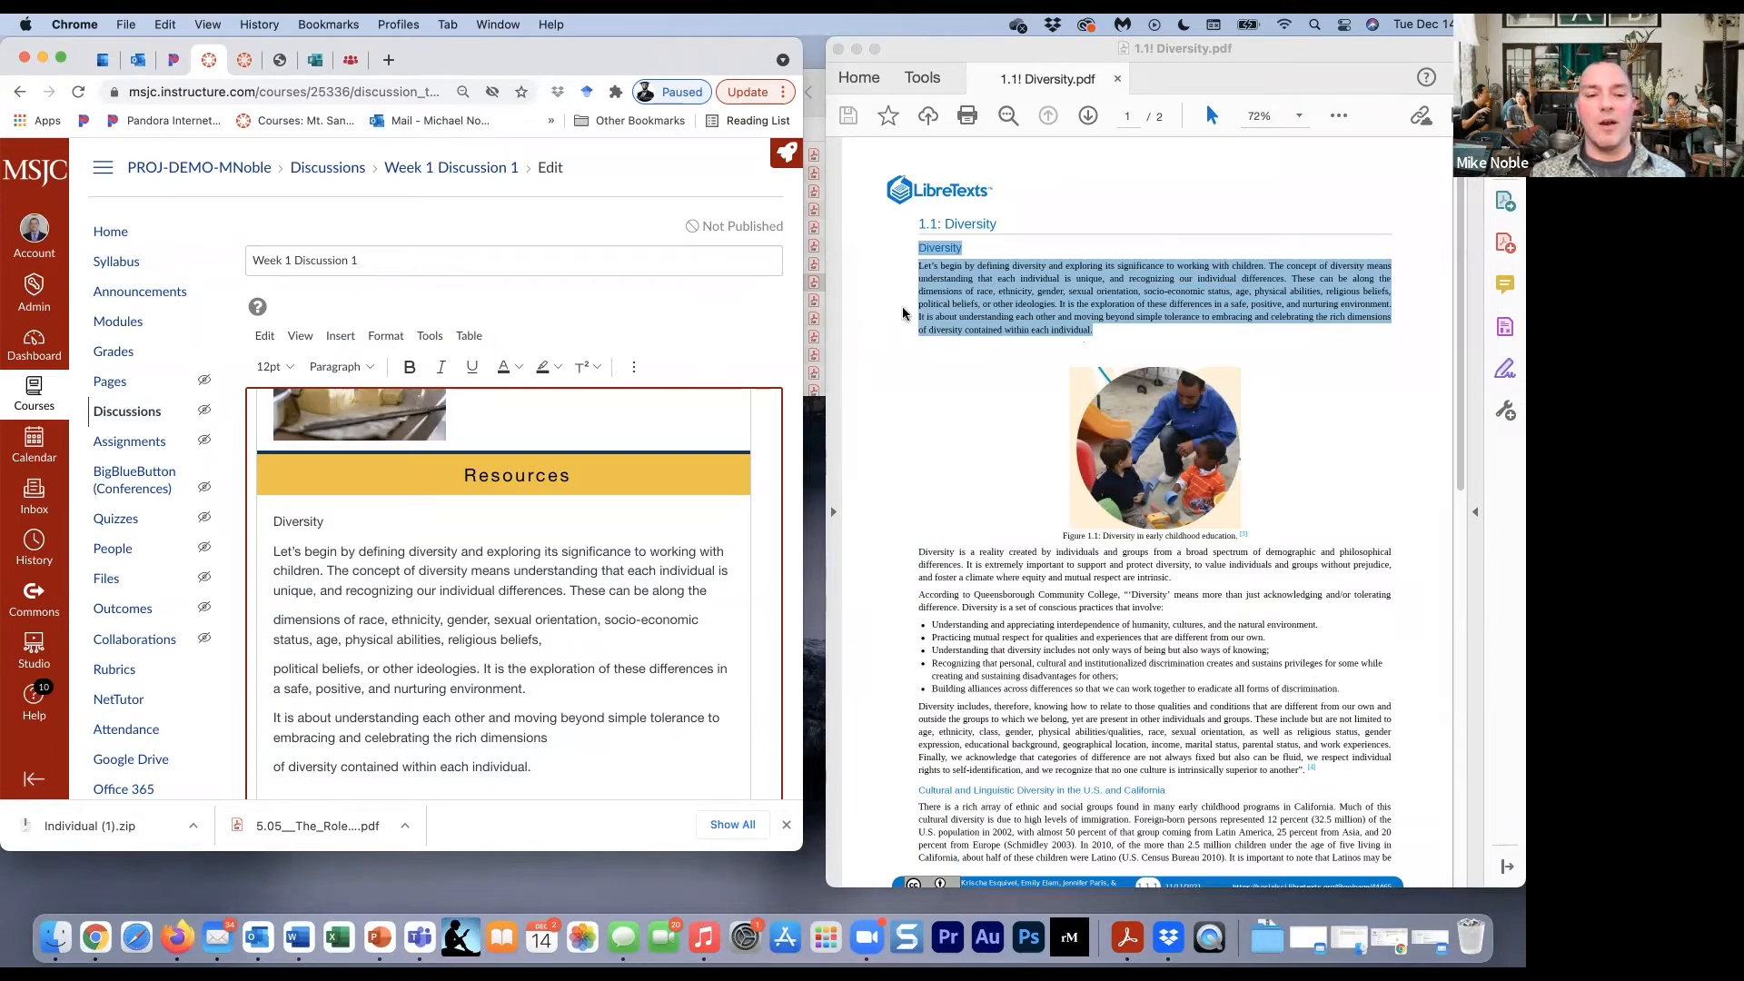
drag(549, 775, 261, 522)
key(BackSpace)
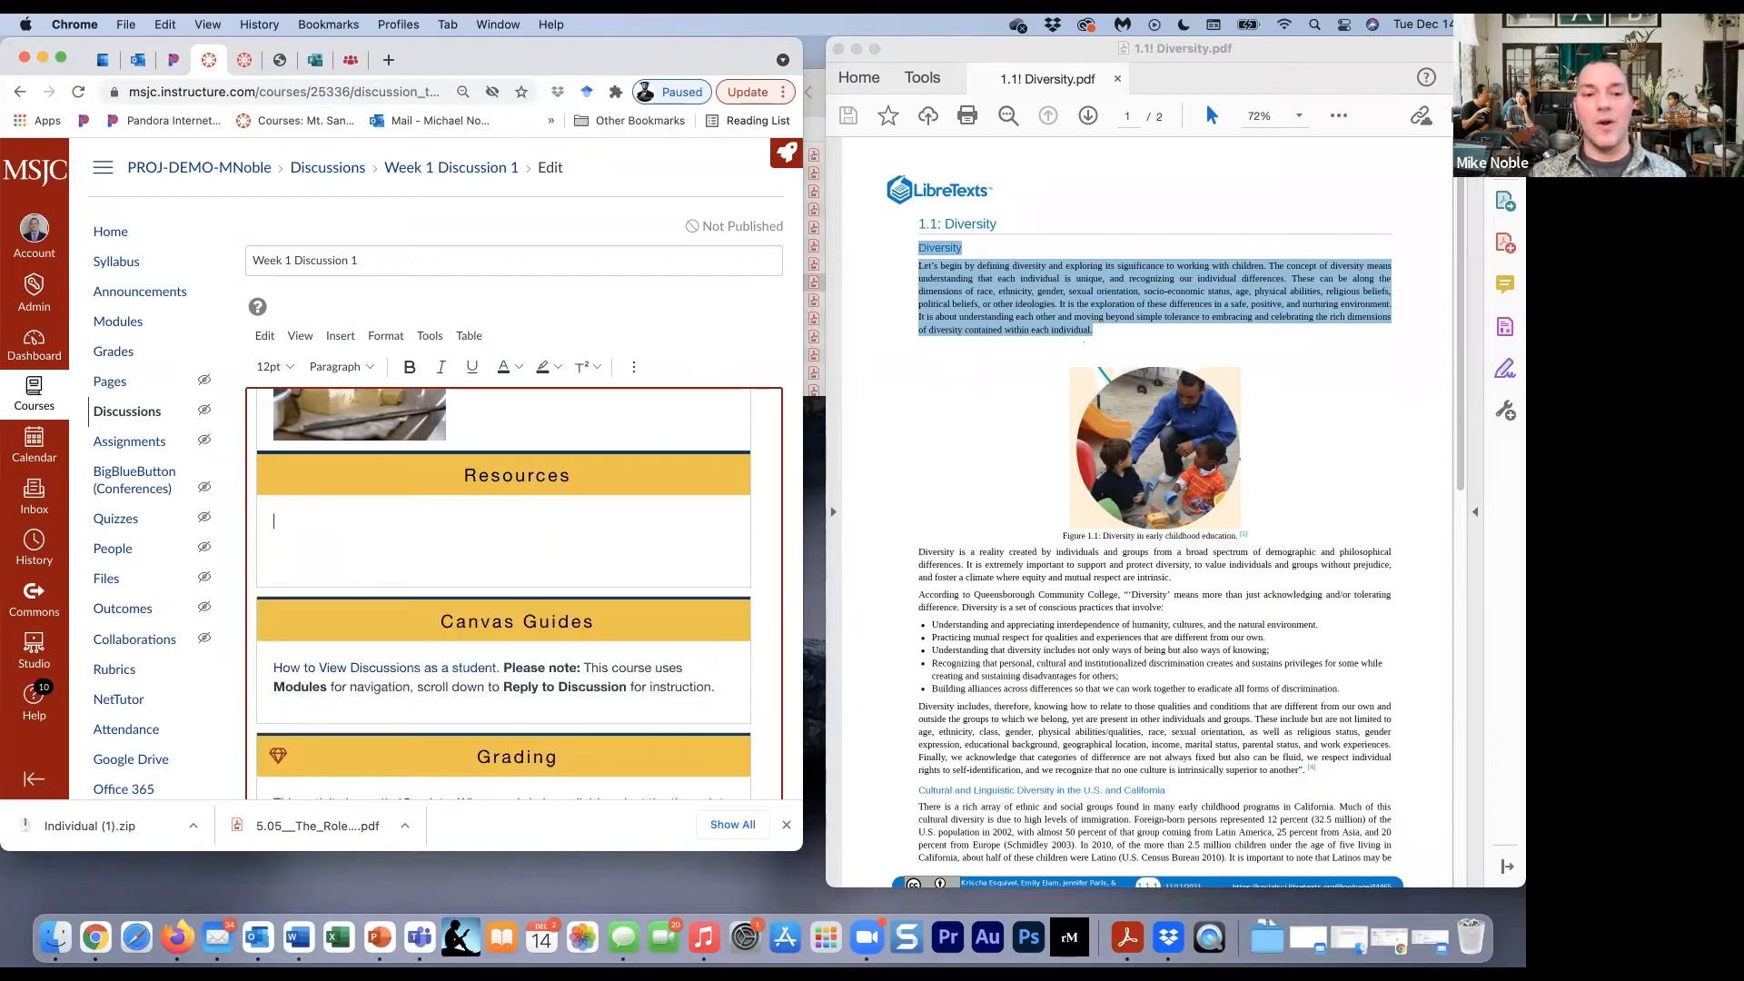
- Close the PDF, reopen 1.1! Diversity.pdf with Microsoft Word and fit its window beside the Canvas page
click(921, 365)
drag(976, 47, 976, 73)
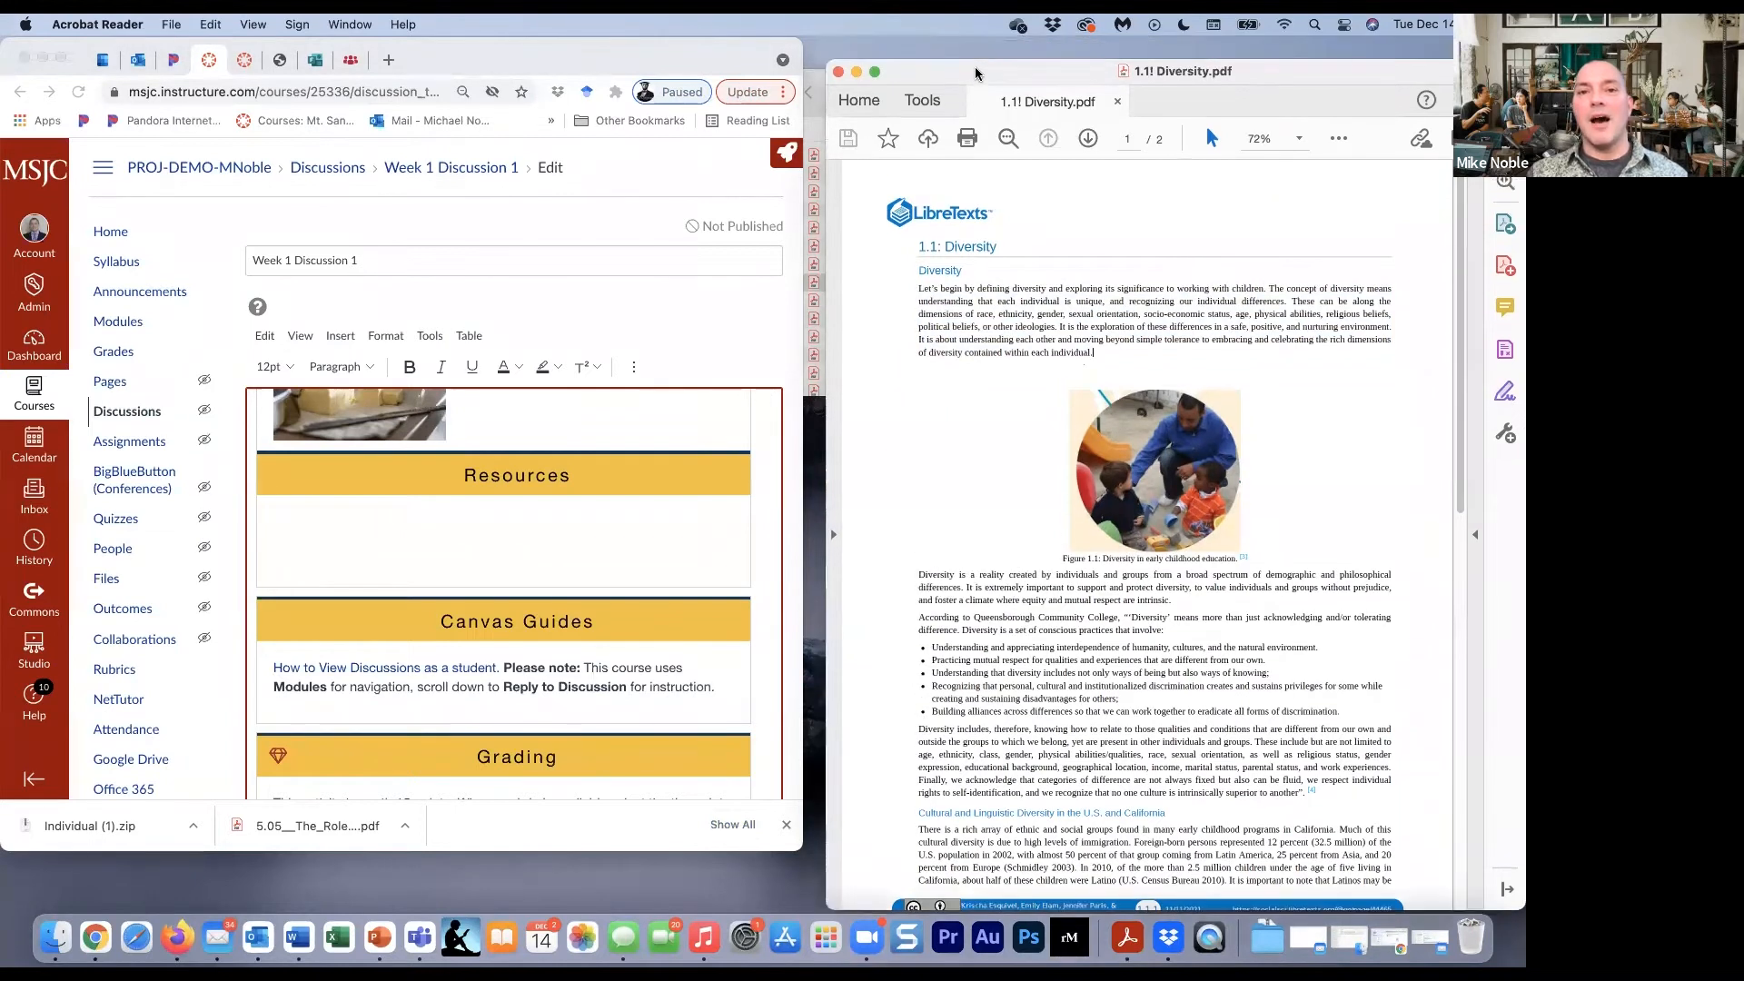
click(837, 71)
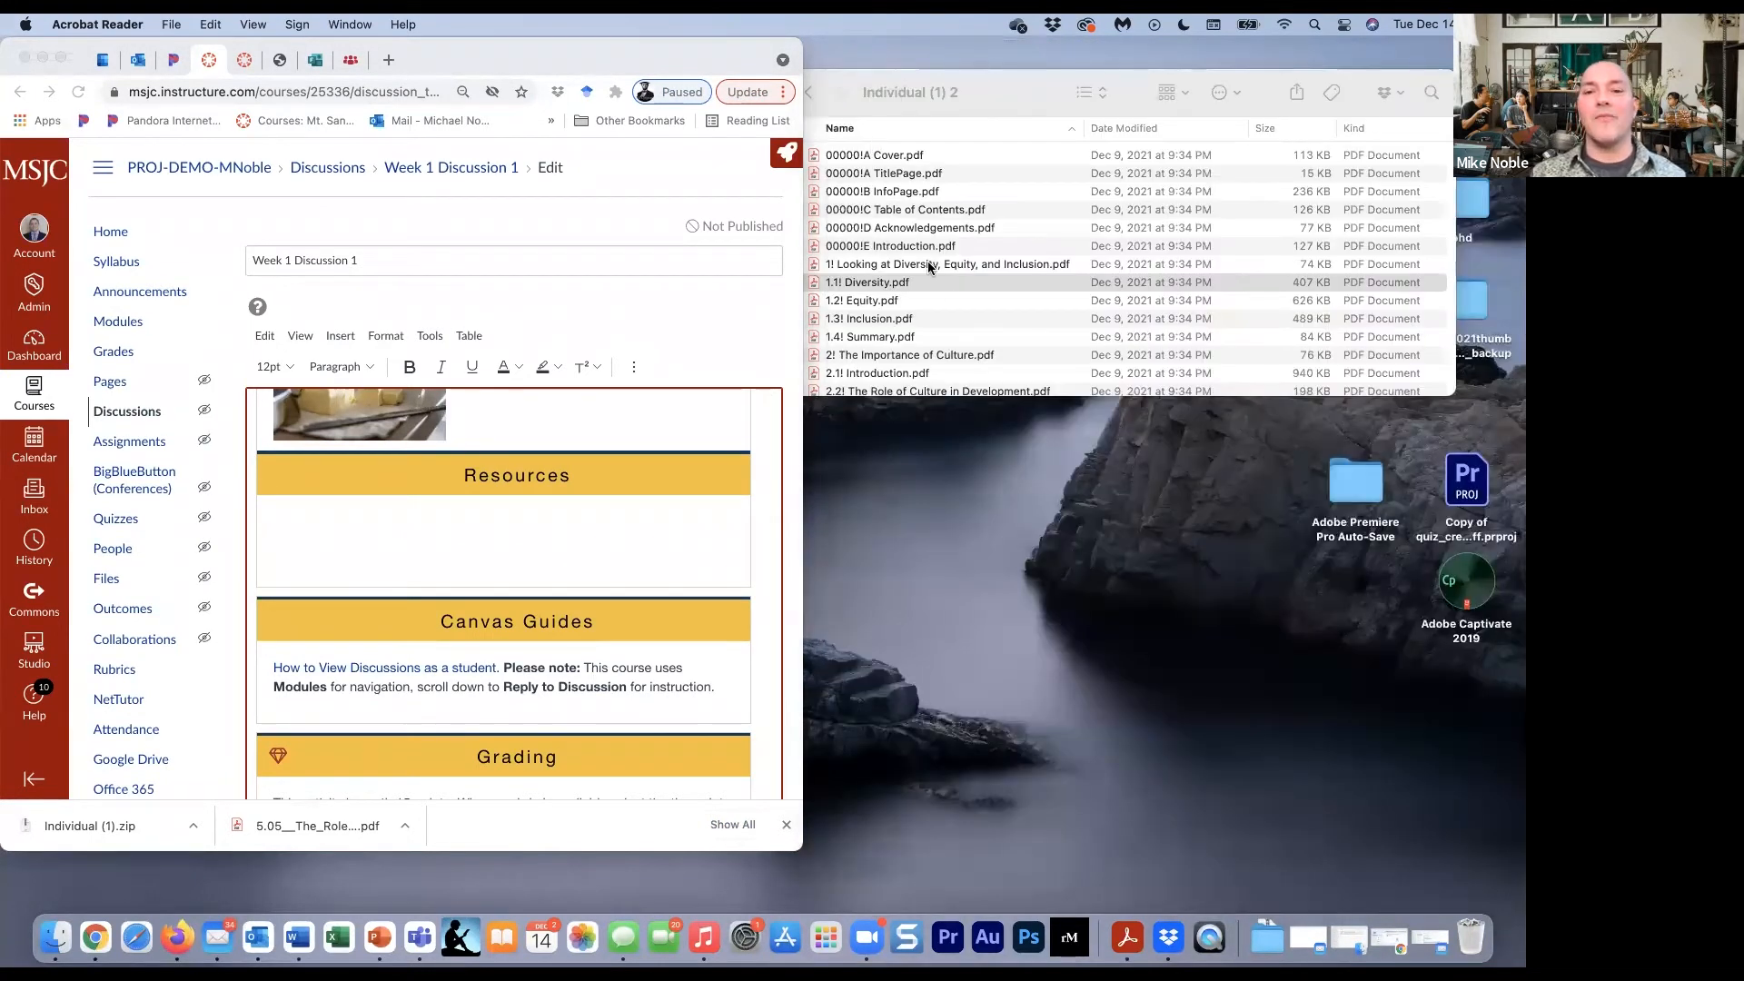
right_click(880, 287)
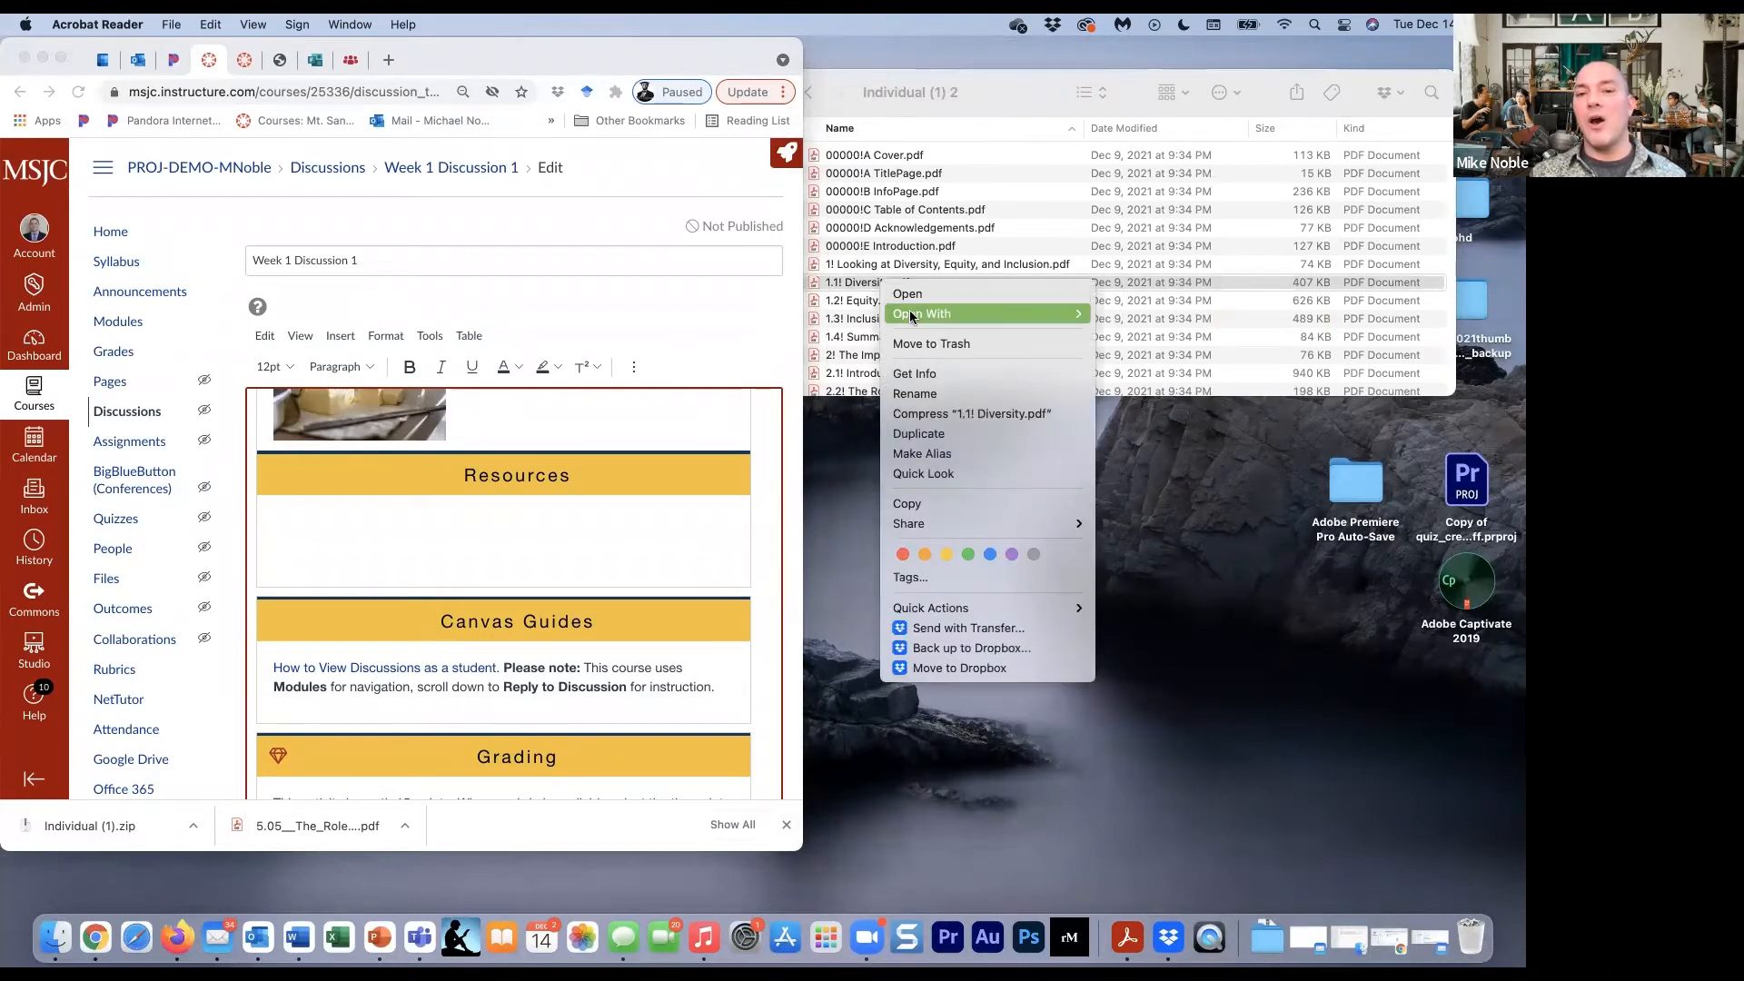
mouse_move(911, 315)
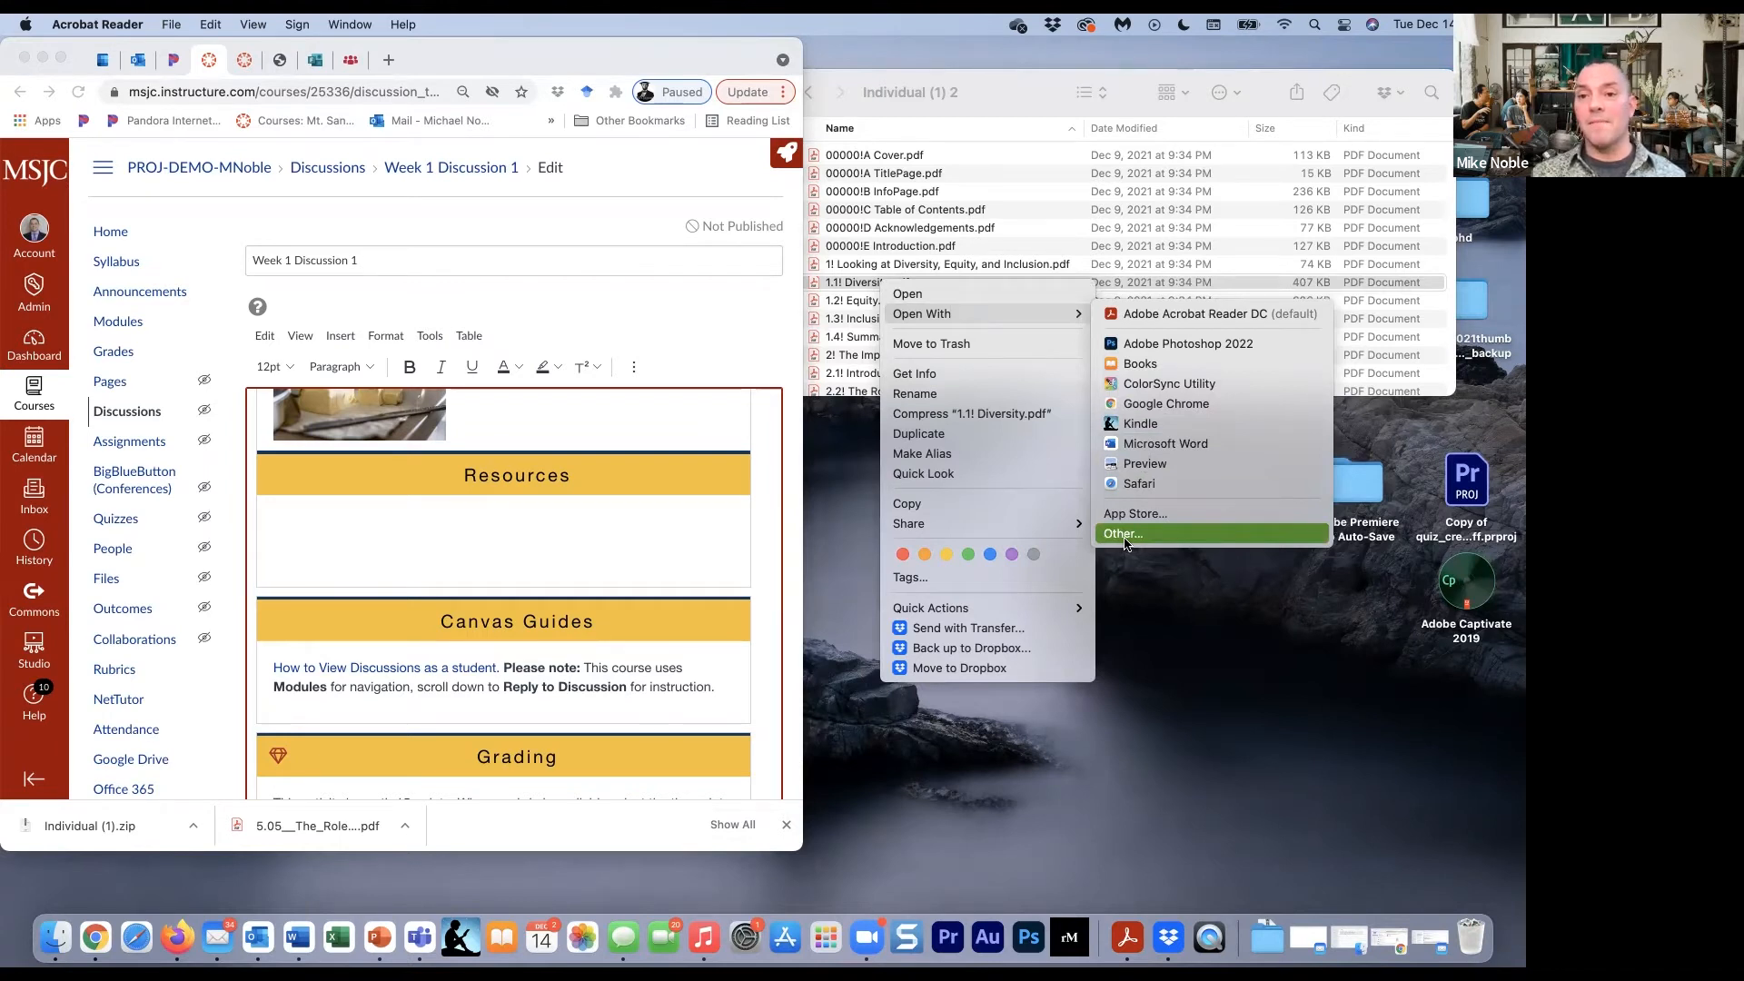
click(1148, 441)
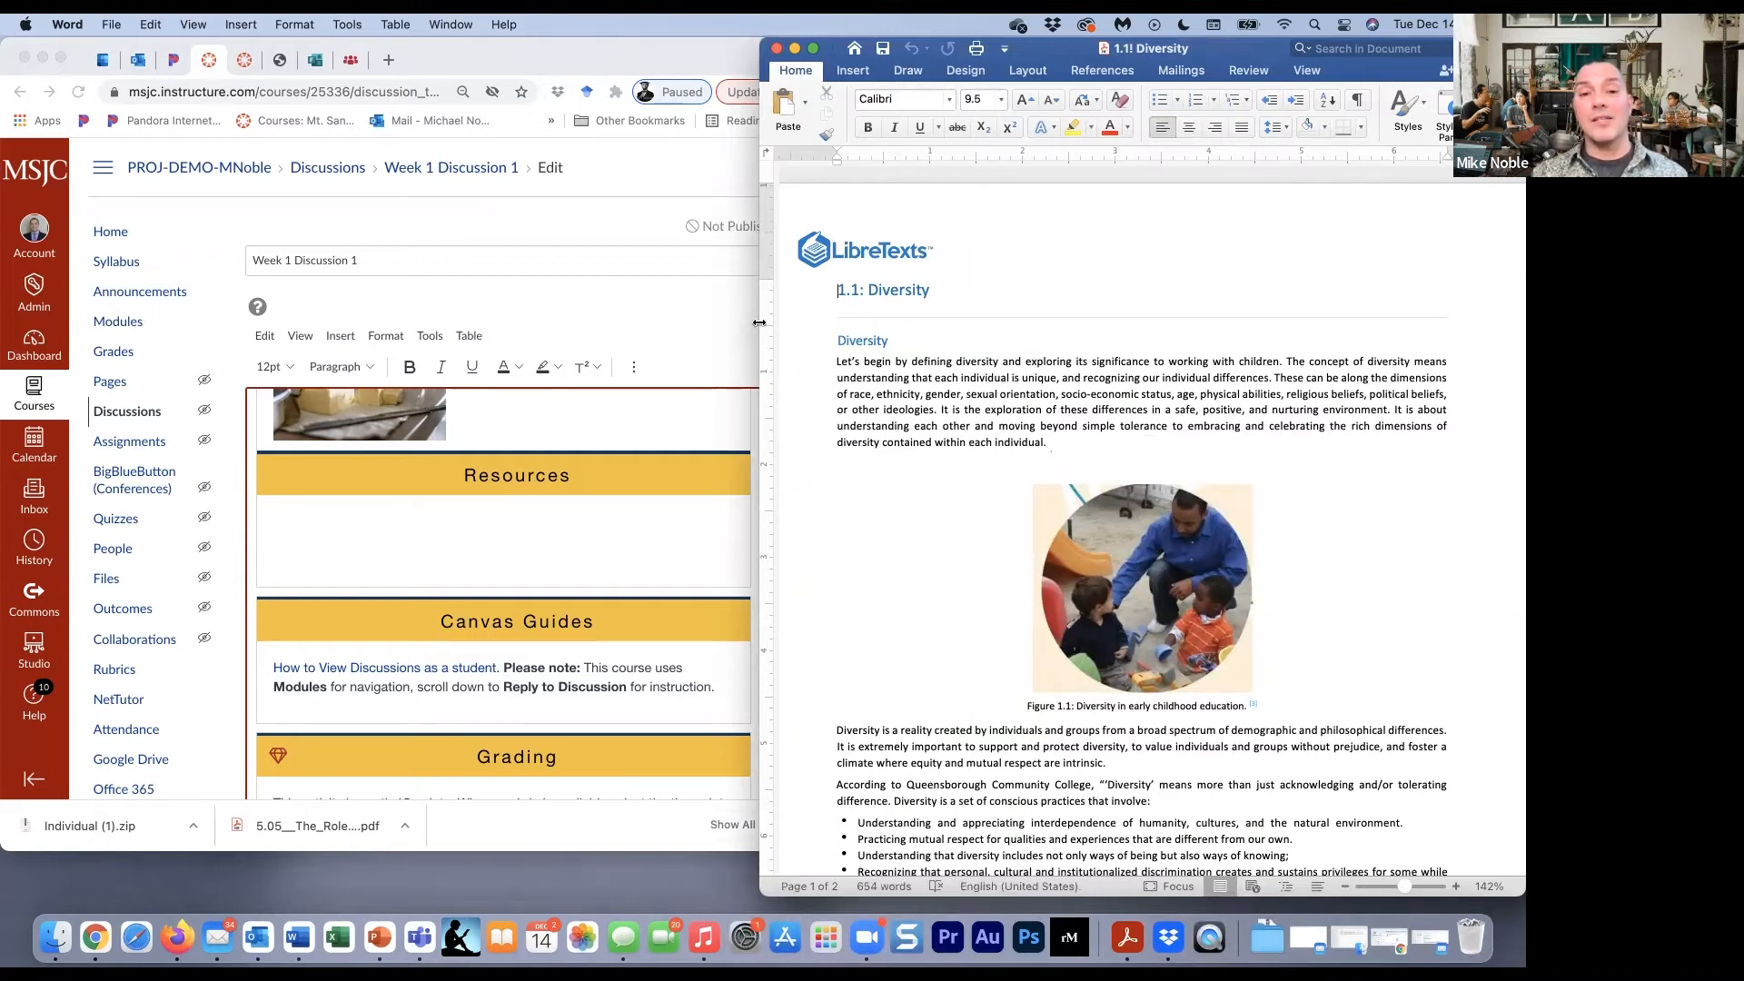
drag(759, 322, 822, 320)
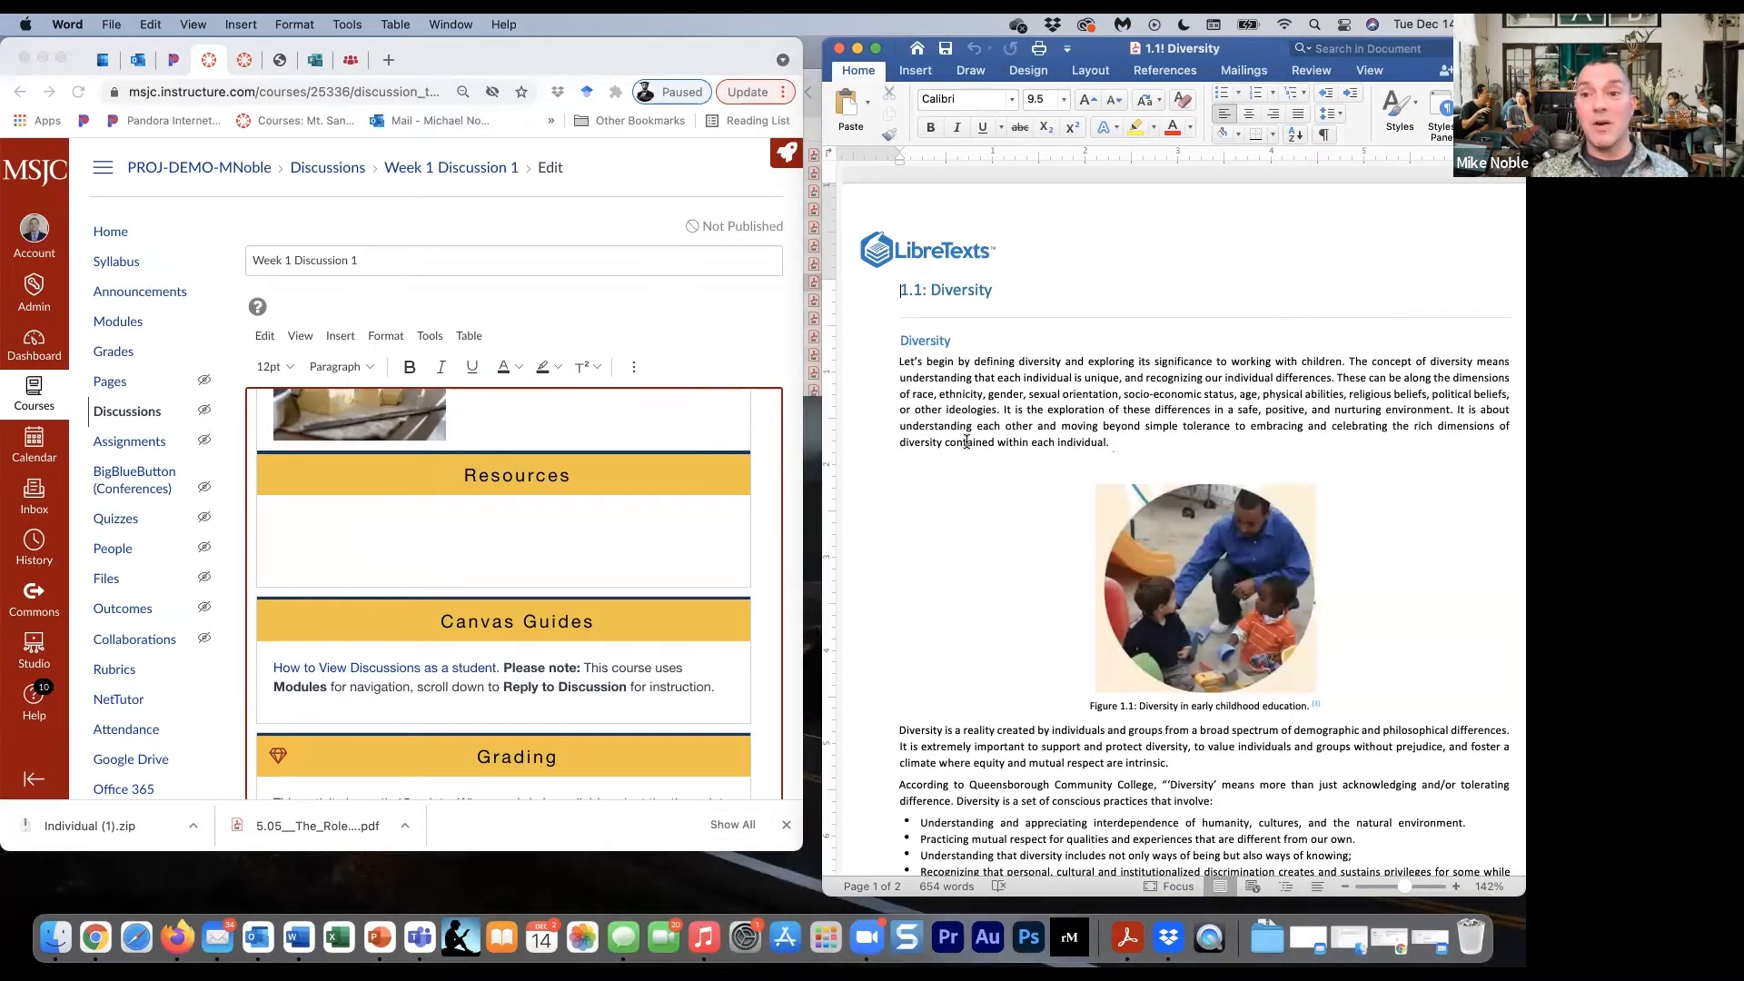
- Copy the Diversity heading and introductory paragraph from the Word document into the Resources section and check the text's wrapping at a wider window size
drag(901, 338, 1110, 443)
key(super+c)
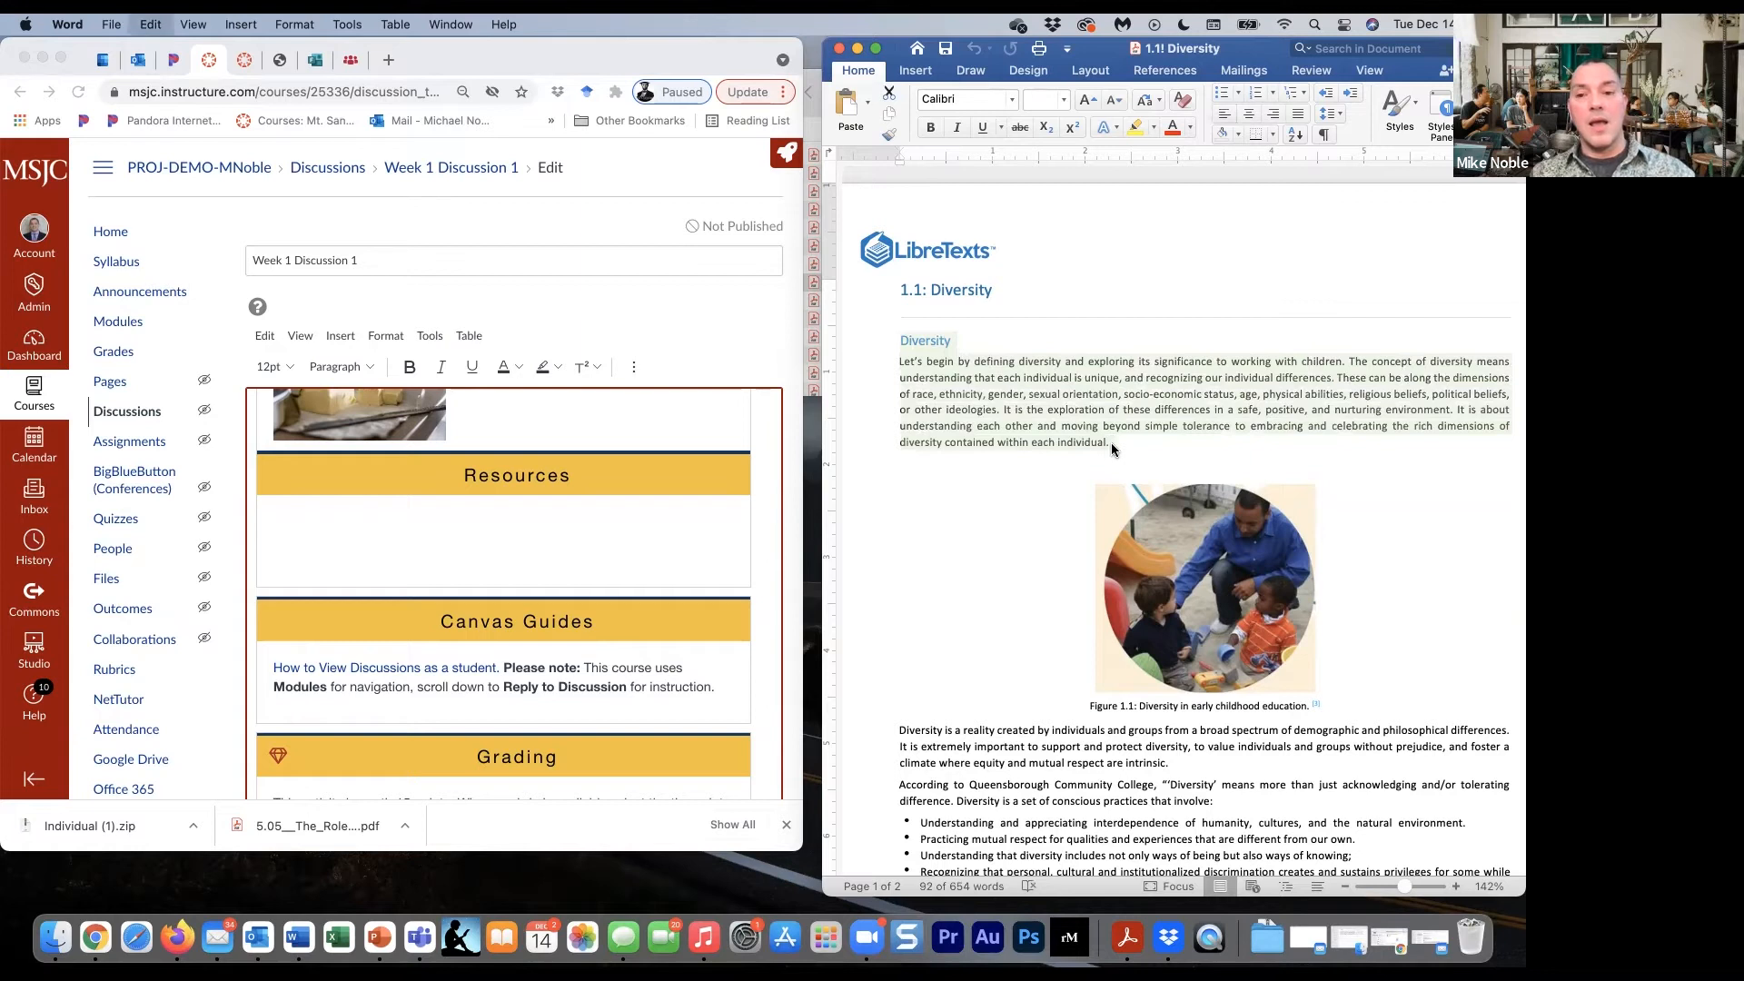
click(501, 515)
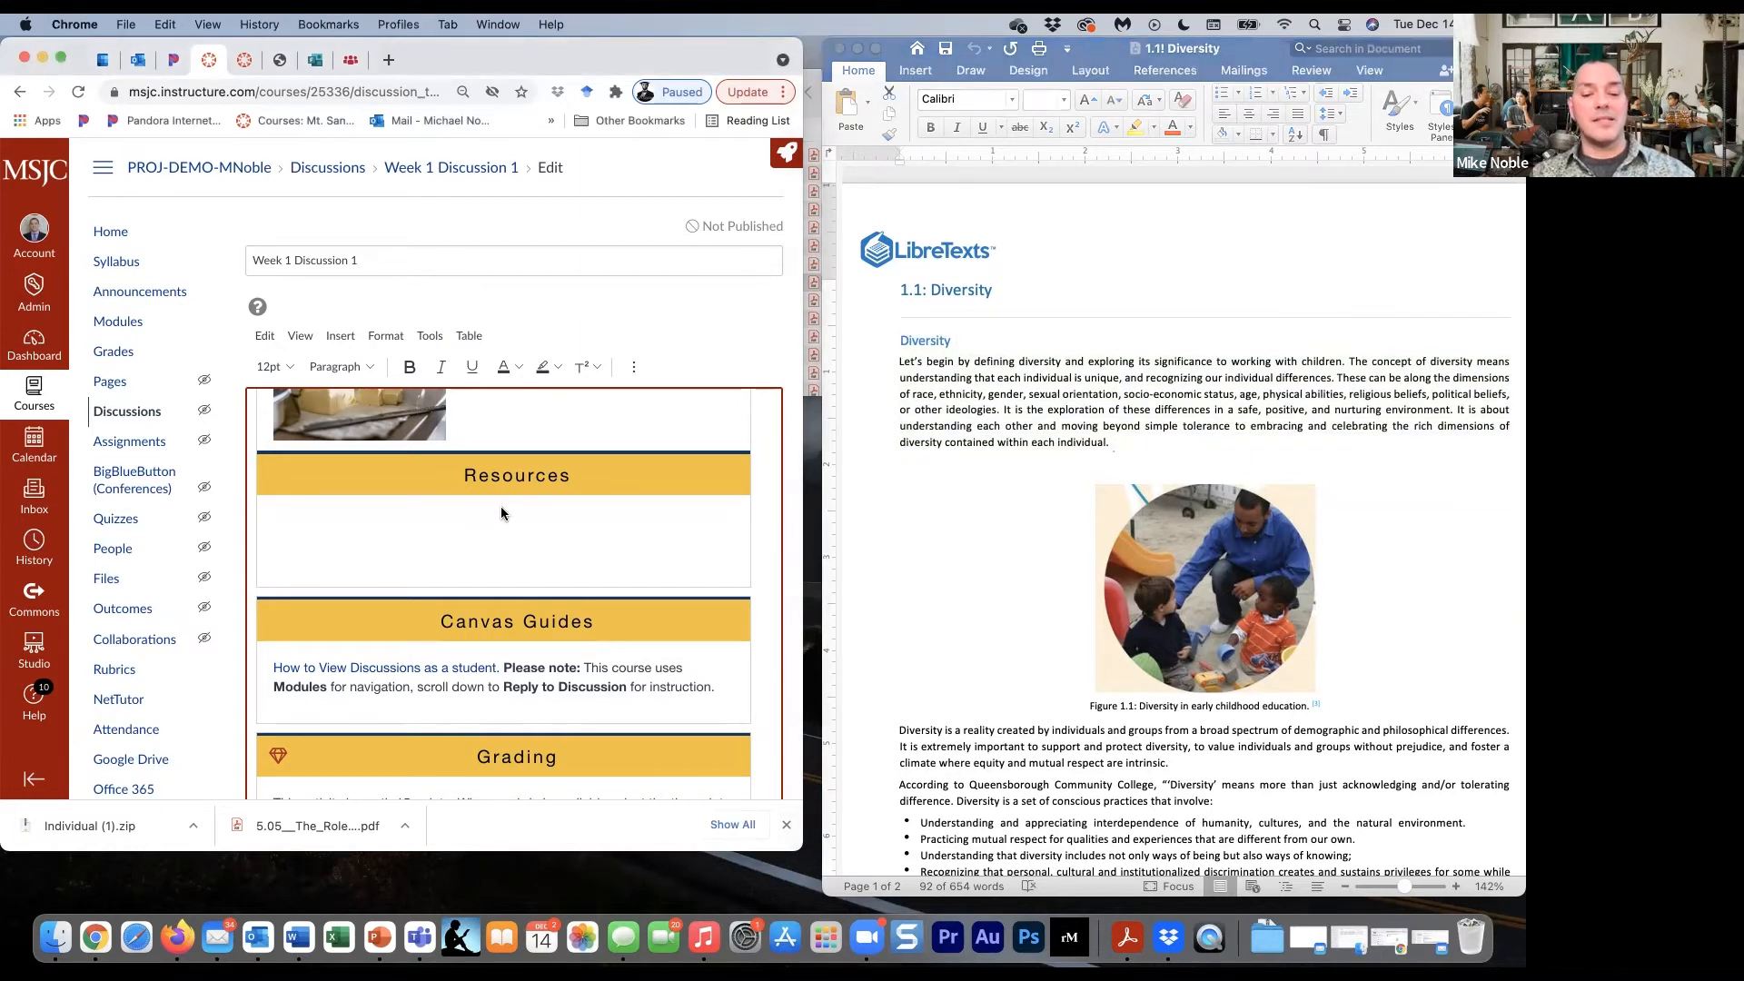
key(super+v)
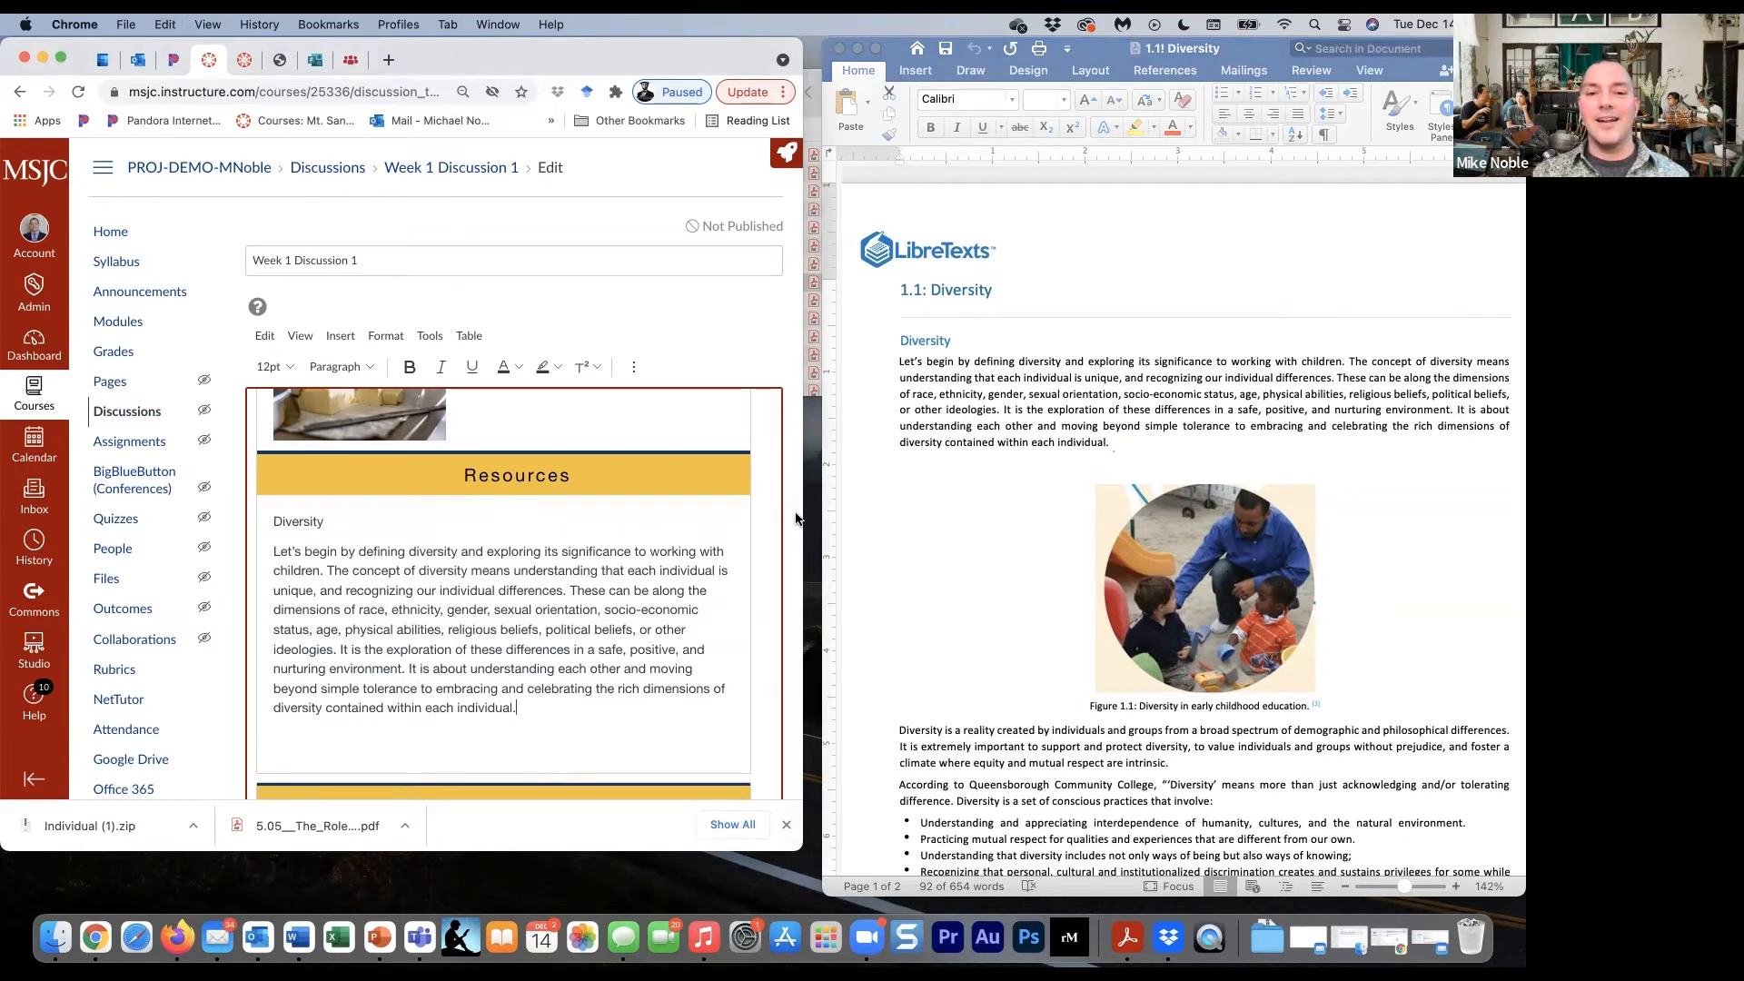
drag(800, 511, 1004, 511)
scroll(881, 501, down, 1)
scroll(876, 506, up, 4)
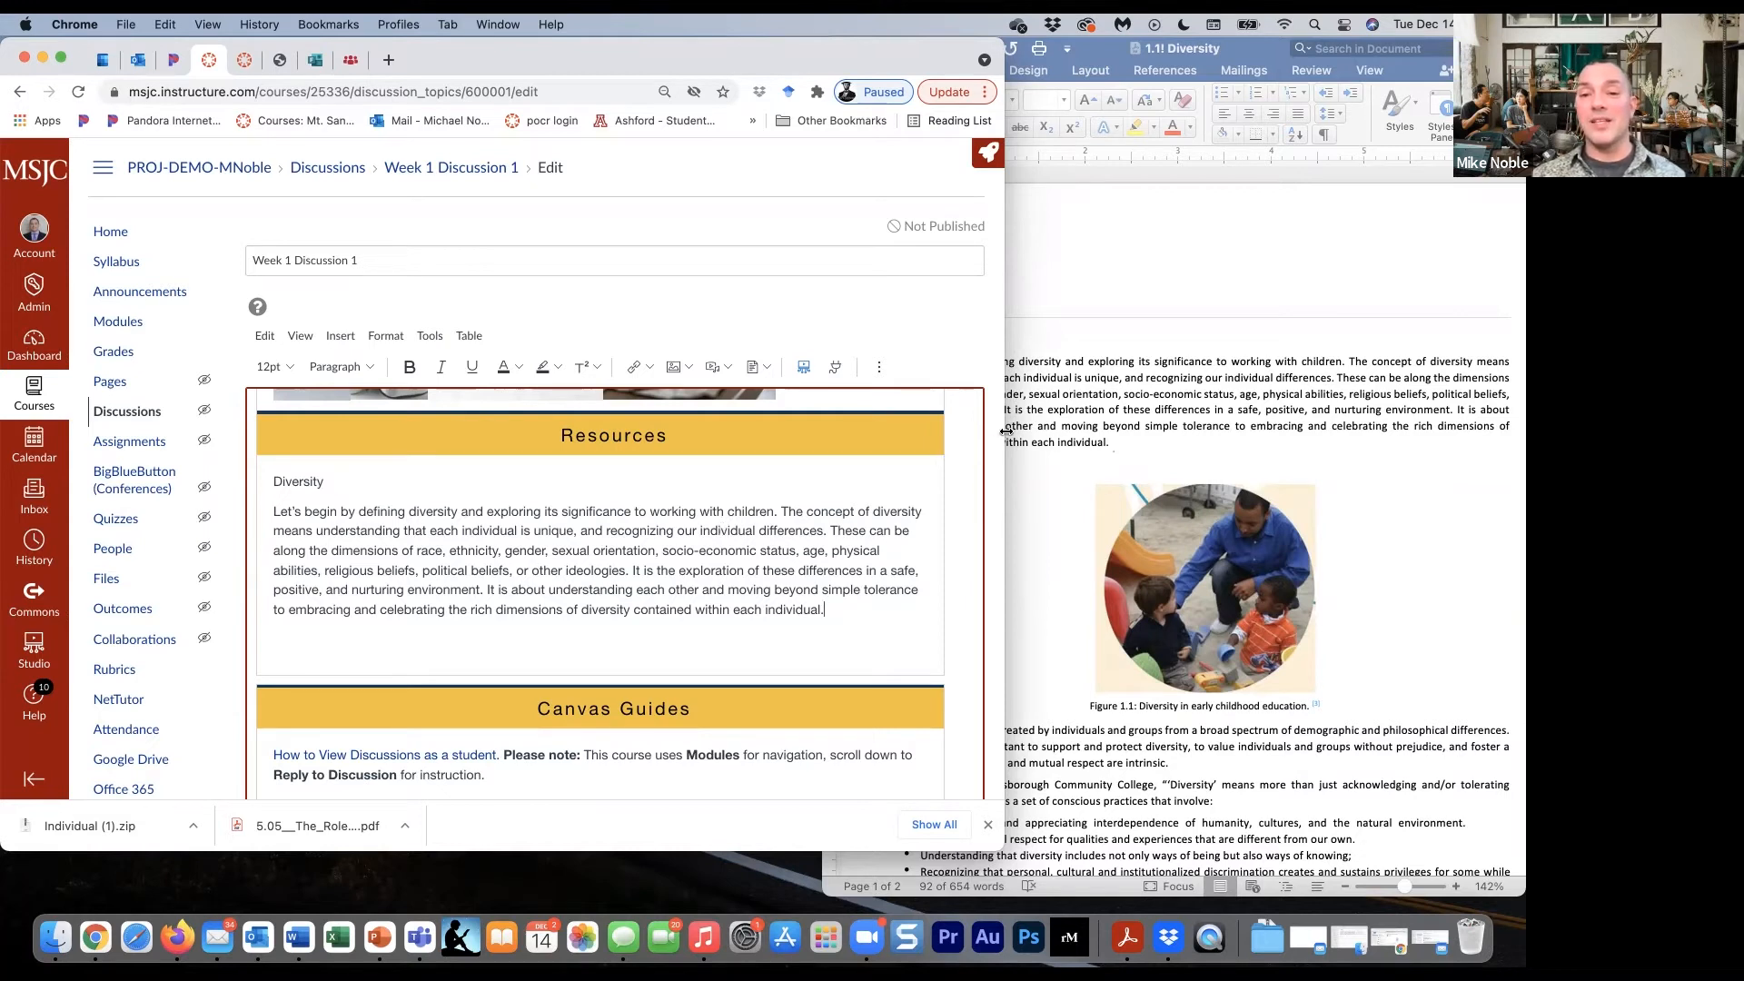
drag(999, 435, 807, 461)
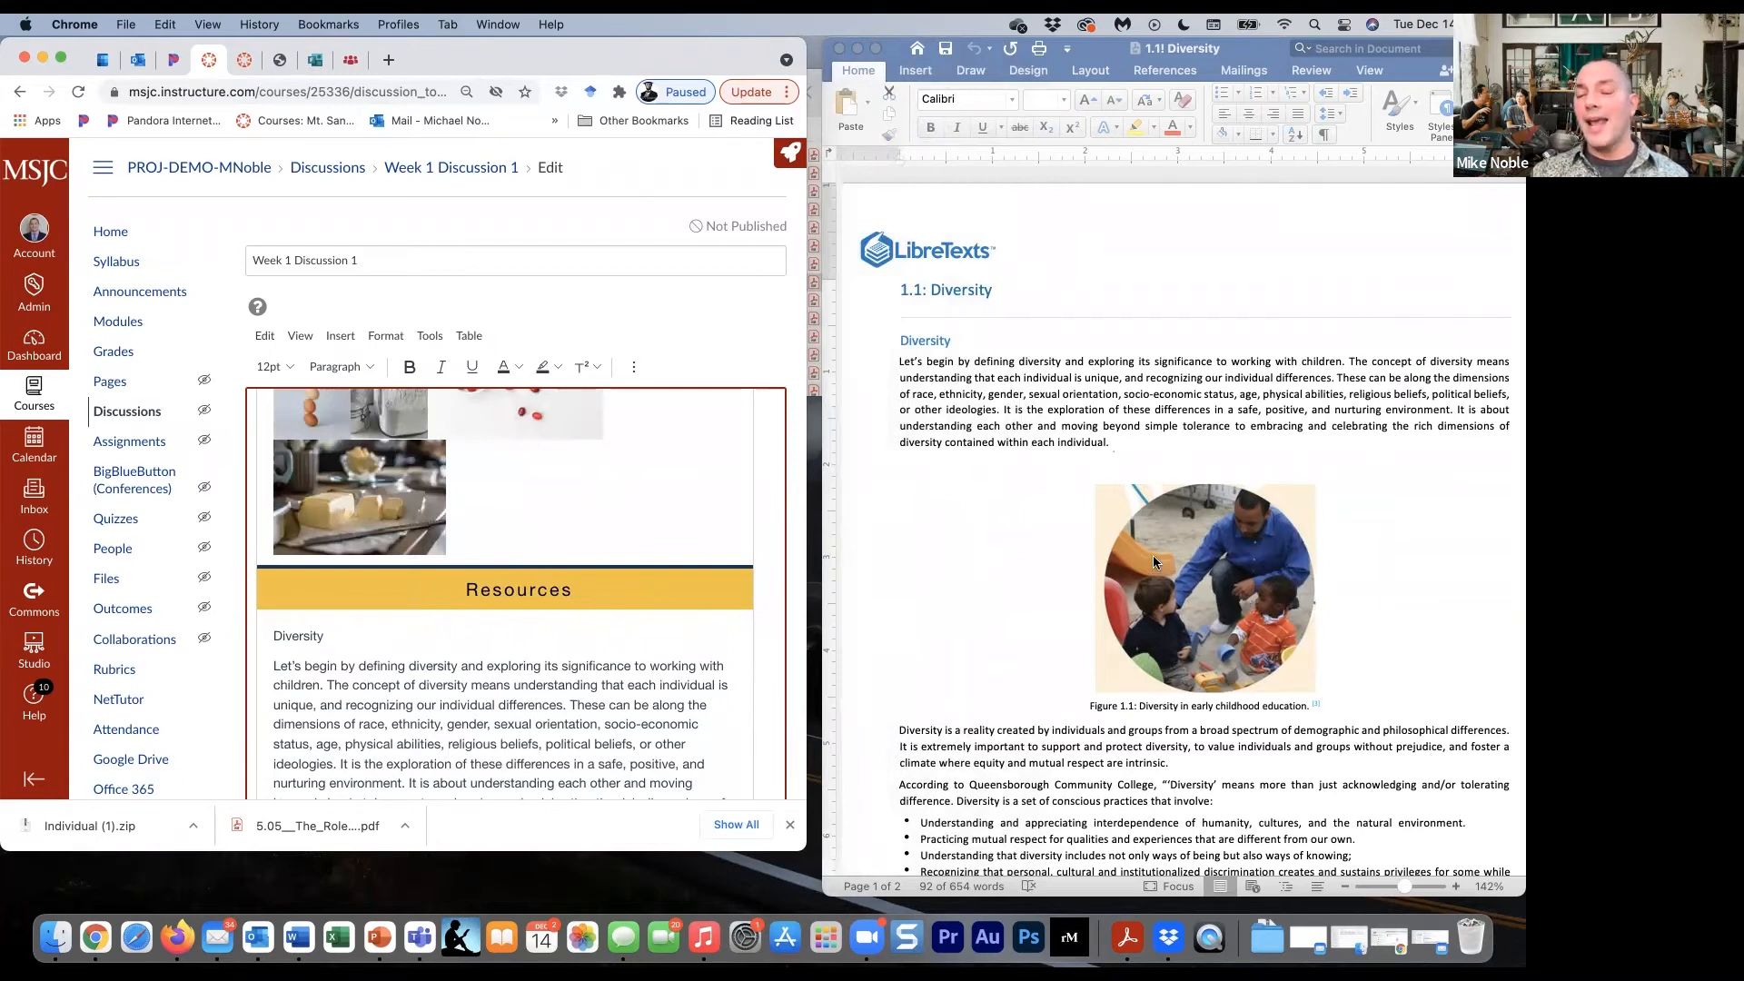
- Try to copy the Figure 1.1 picture from the Word document into the Resources section below the pasted paragraph
click(1115, 495)
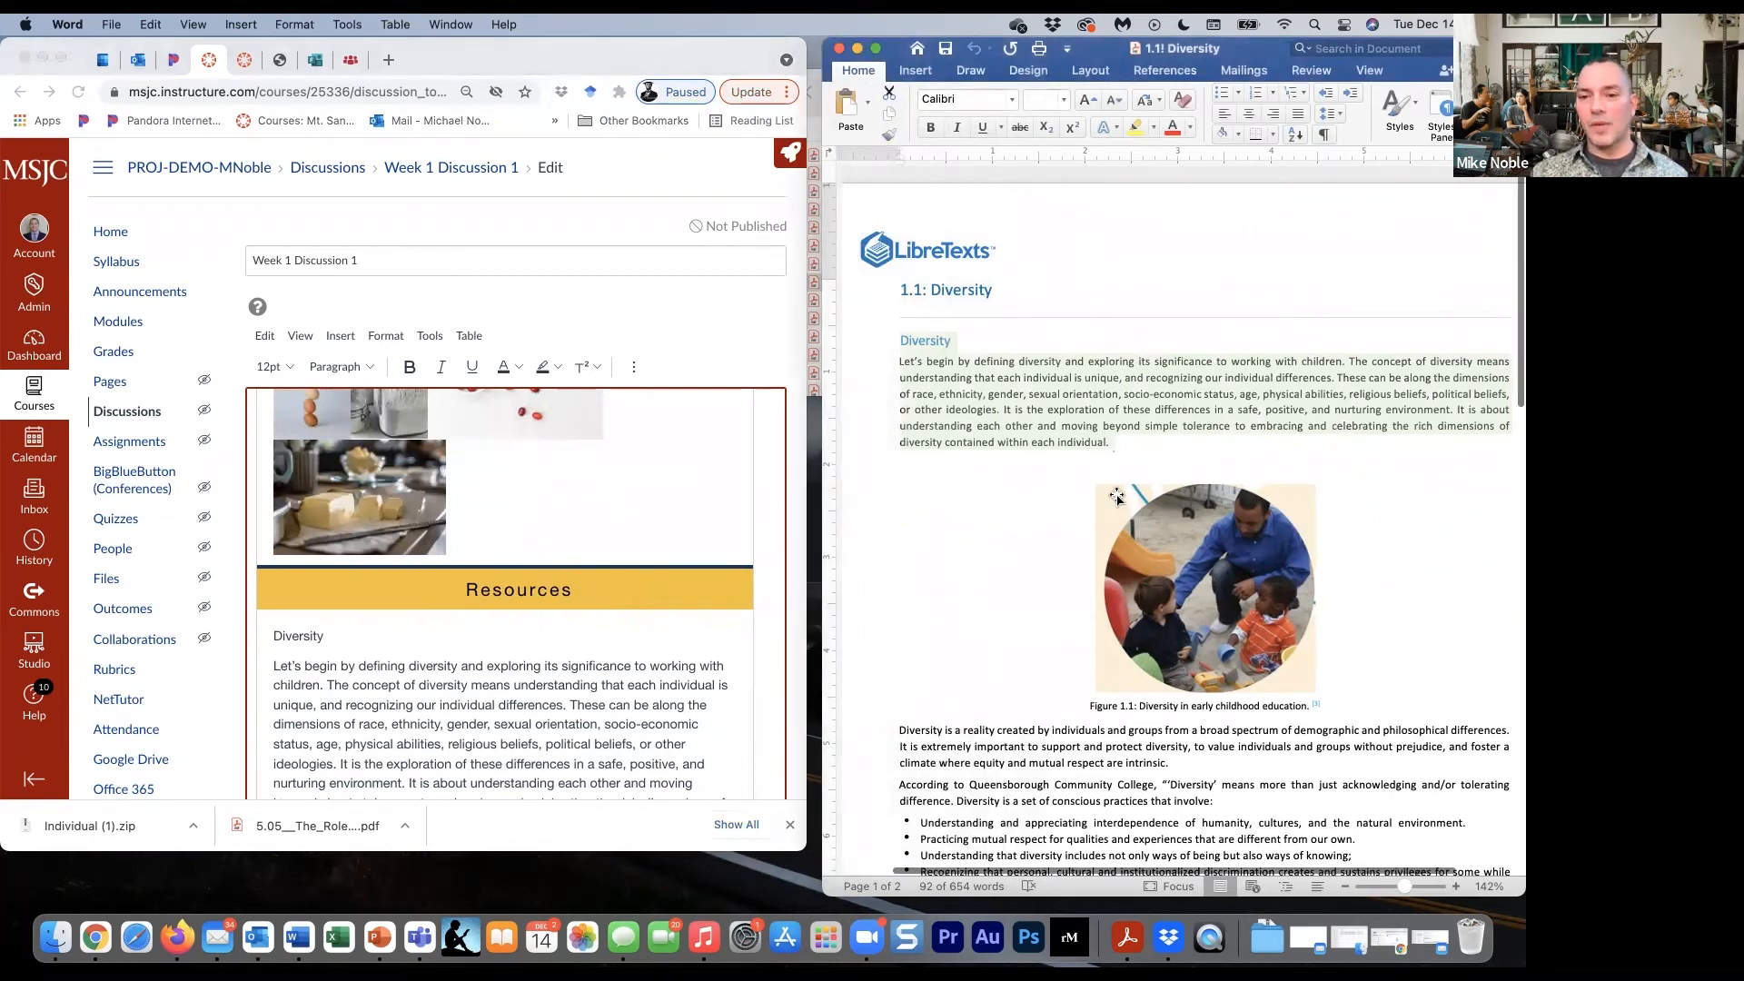
right_click(1115, 495)
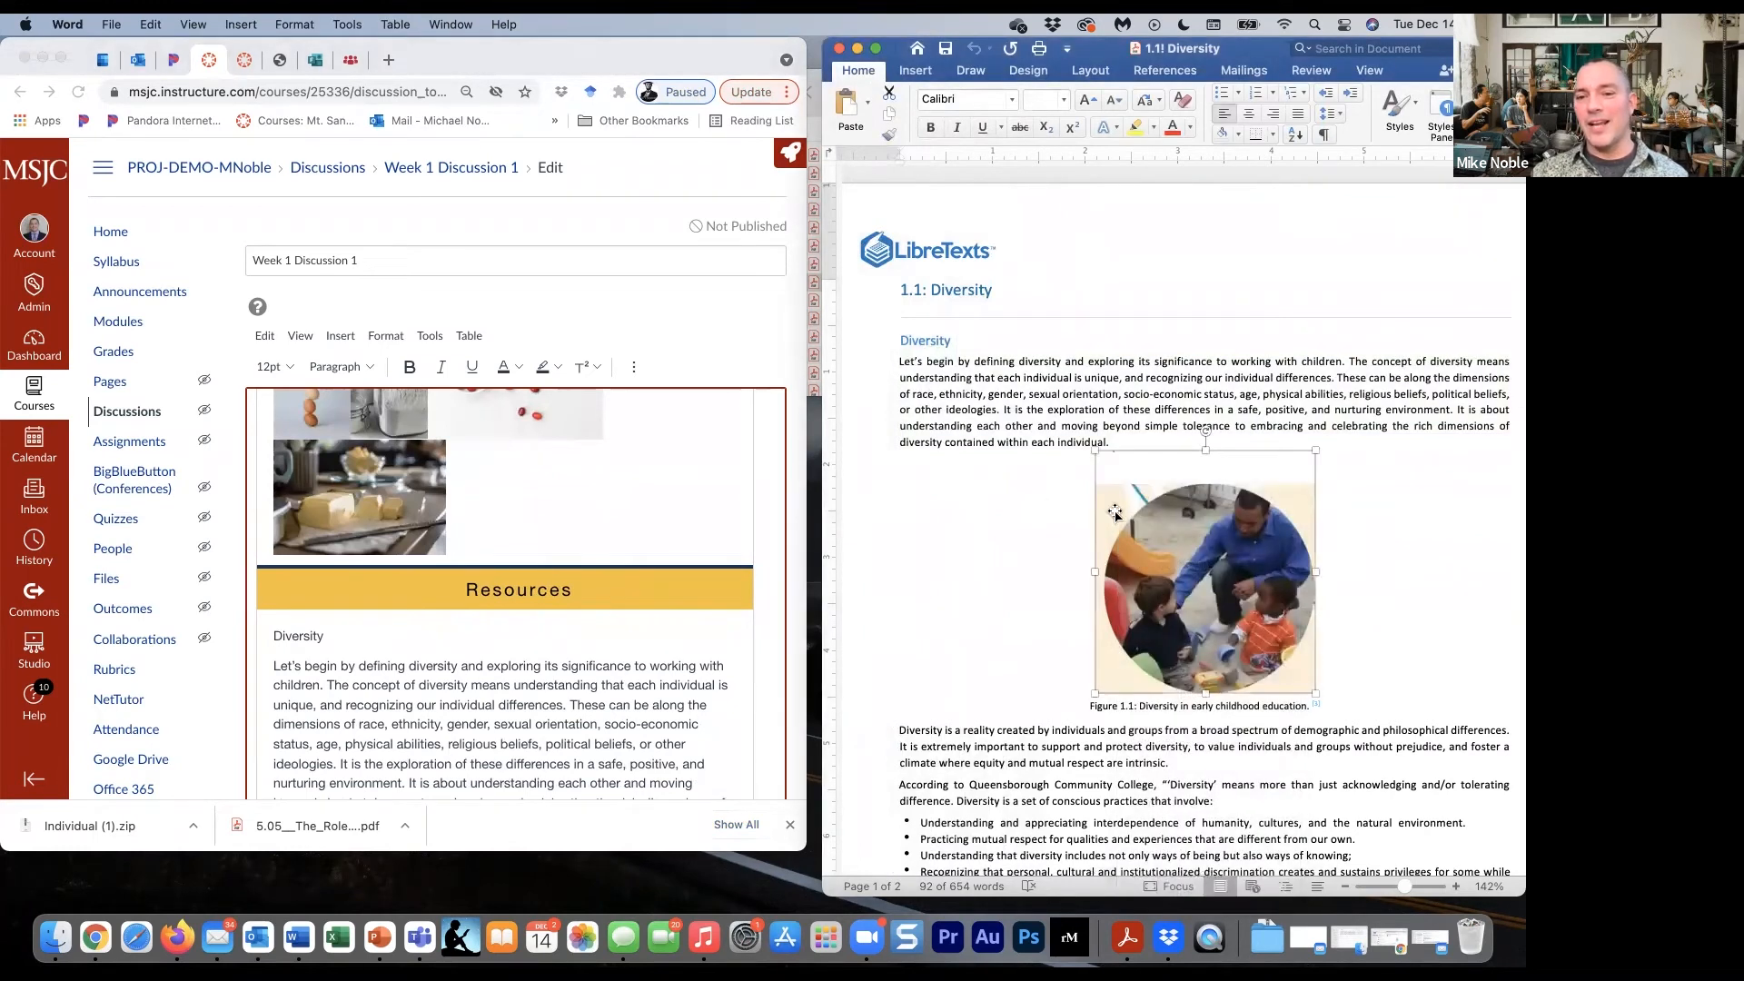
right_click(1116, 505)
click(1137, 494)
click(483, 678)
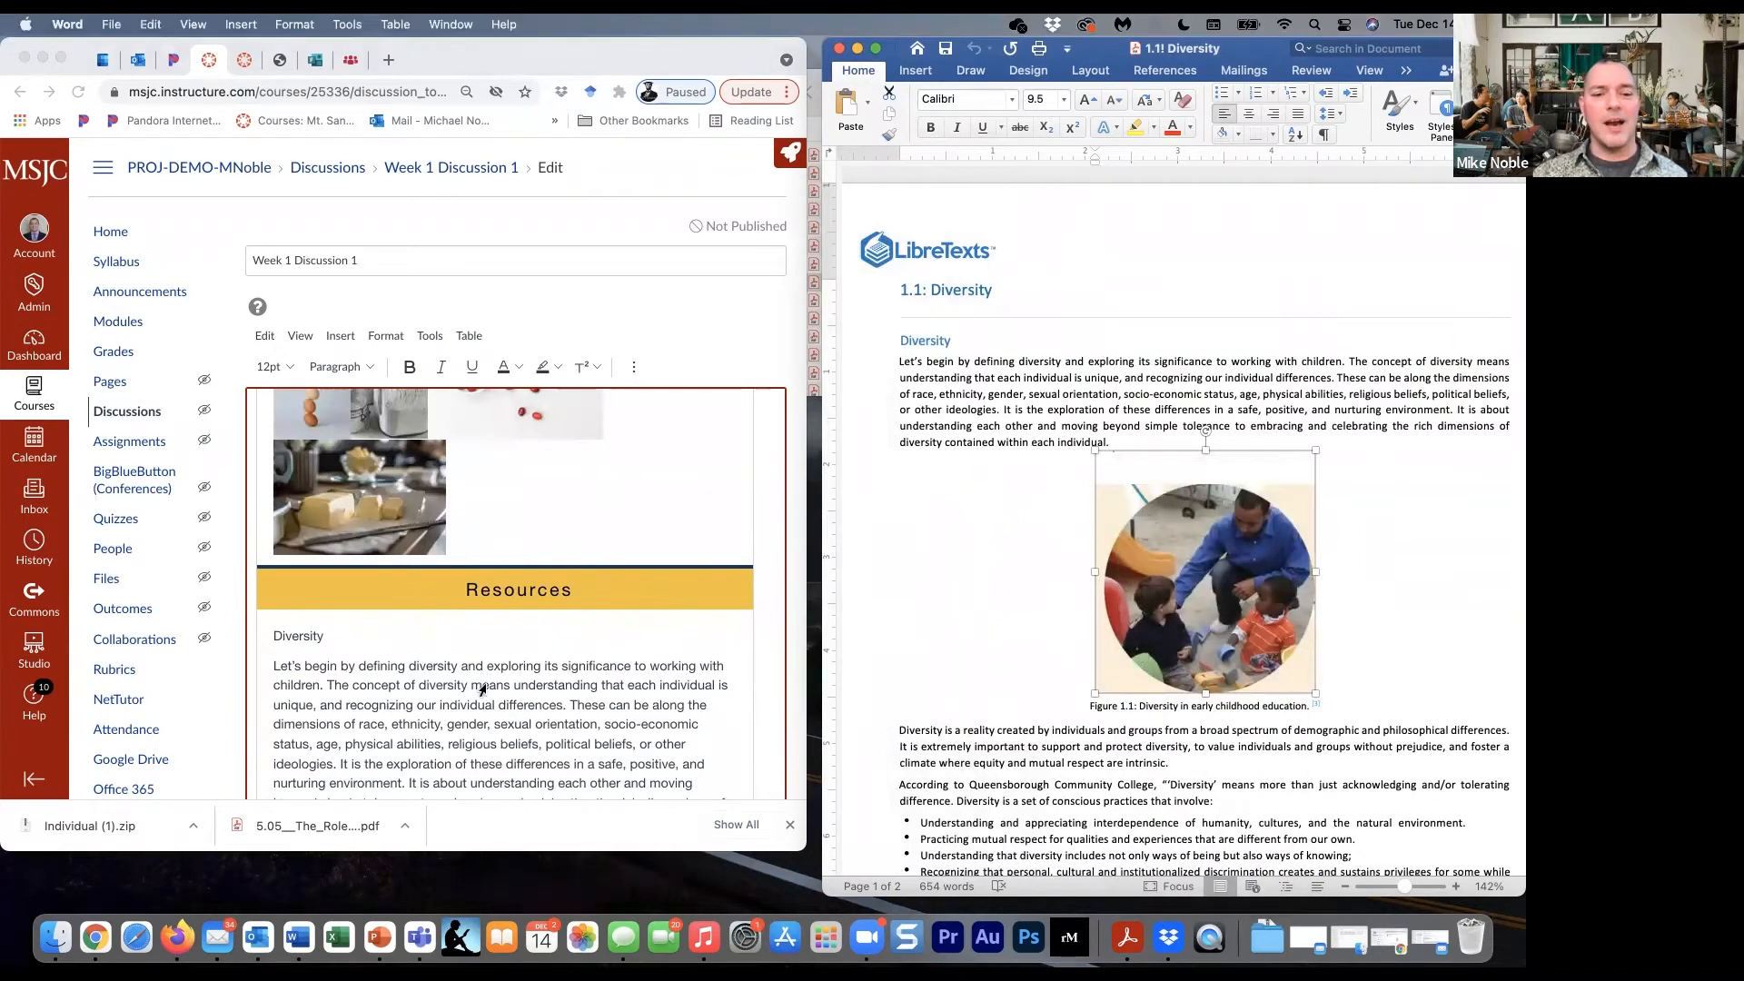
scroll(484, 683, down, 4)
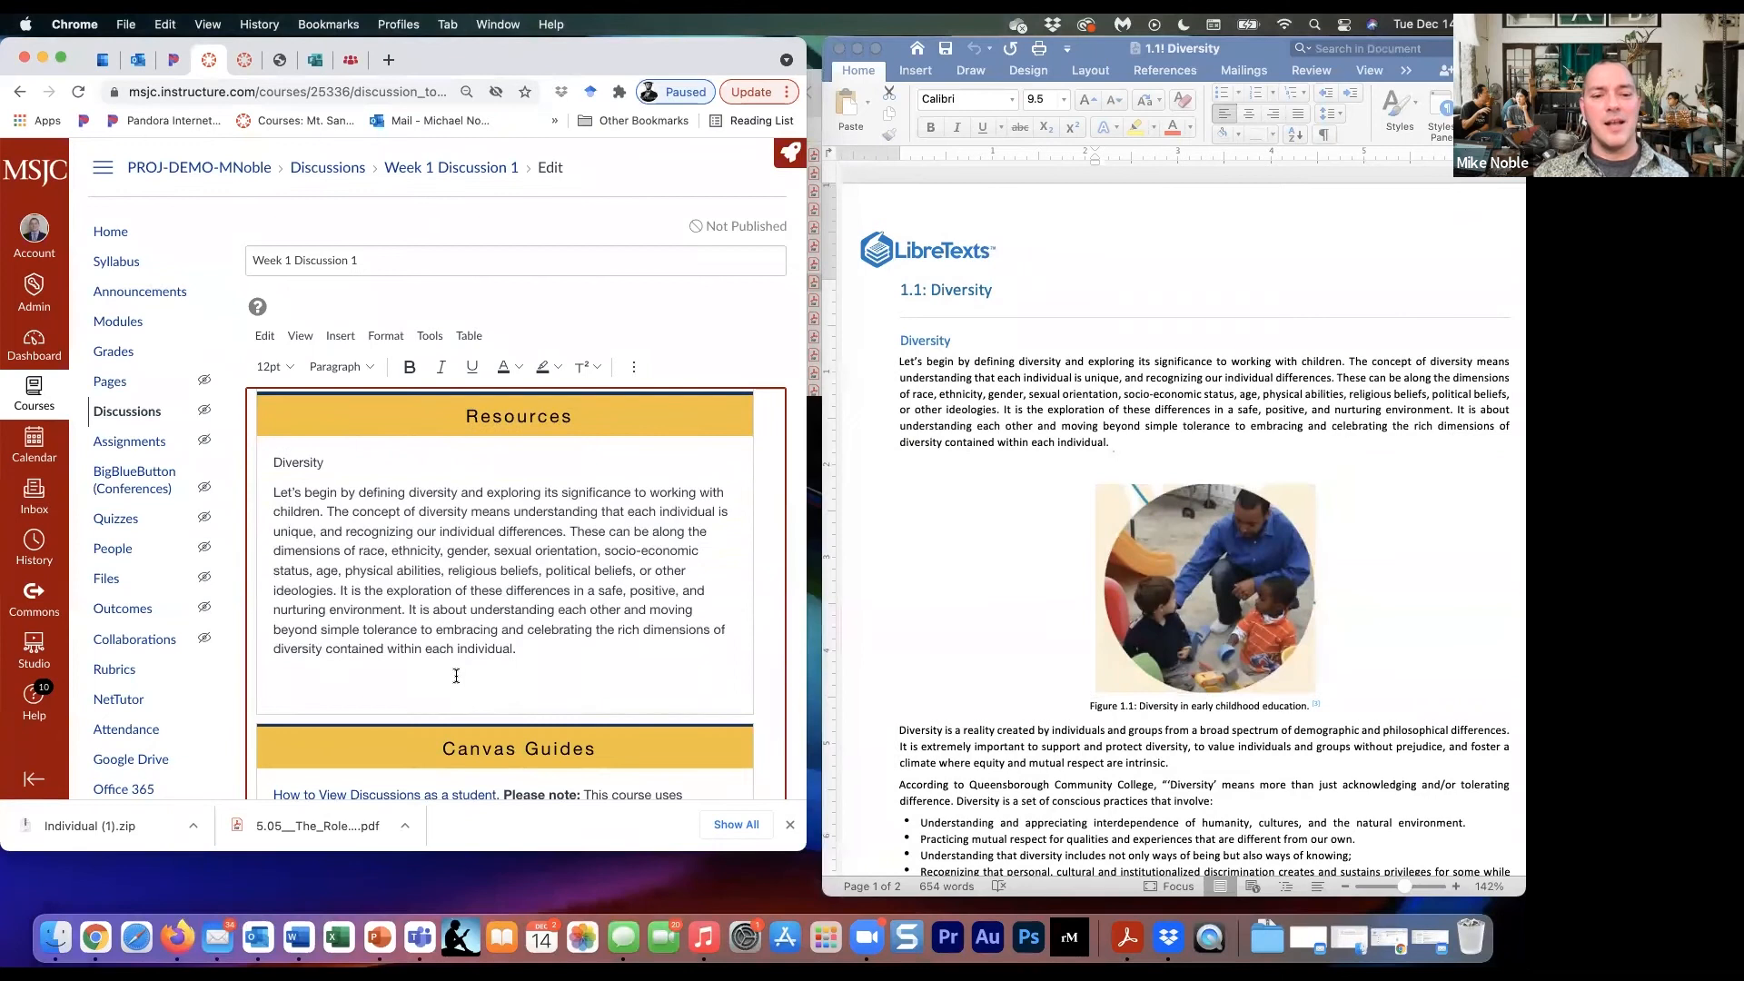
right_click(455, 674)
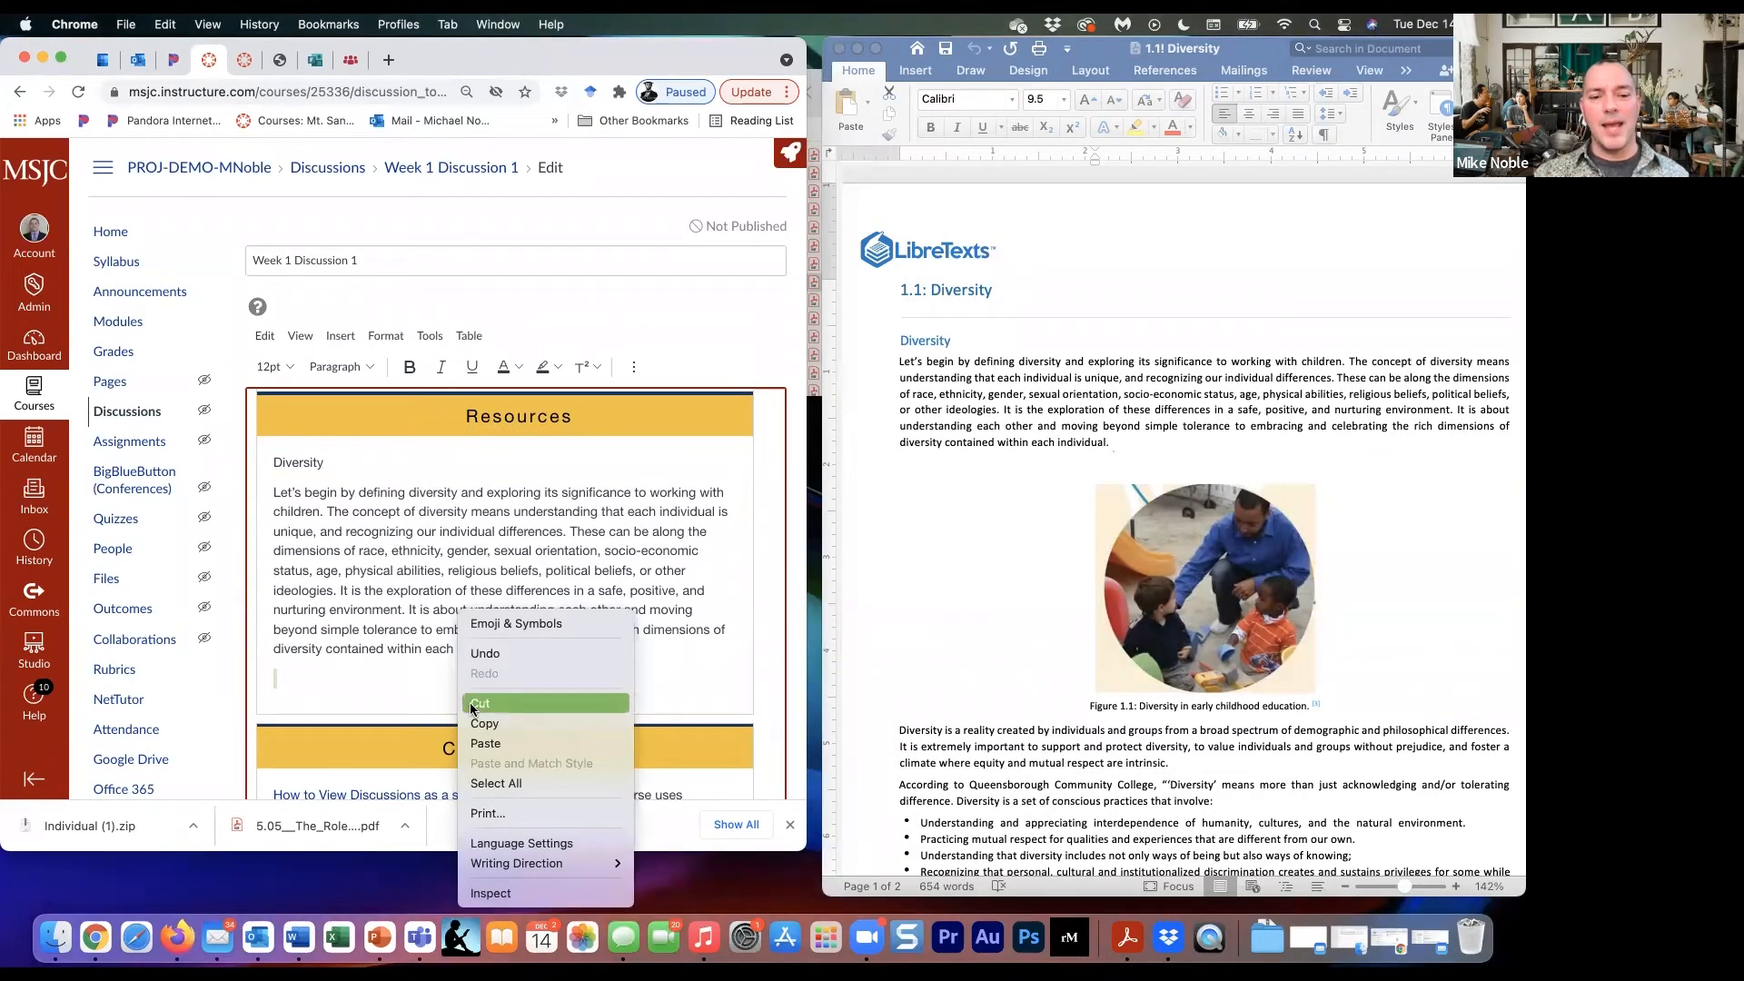
click(487, 744)
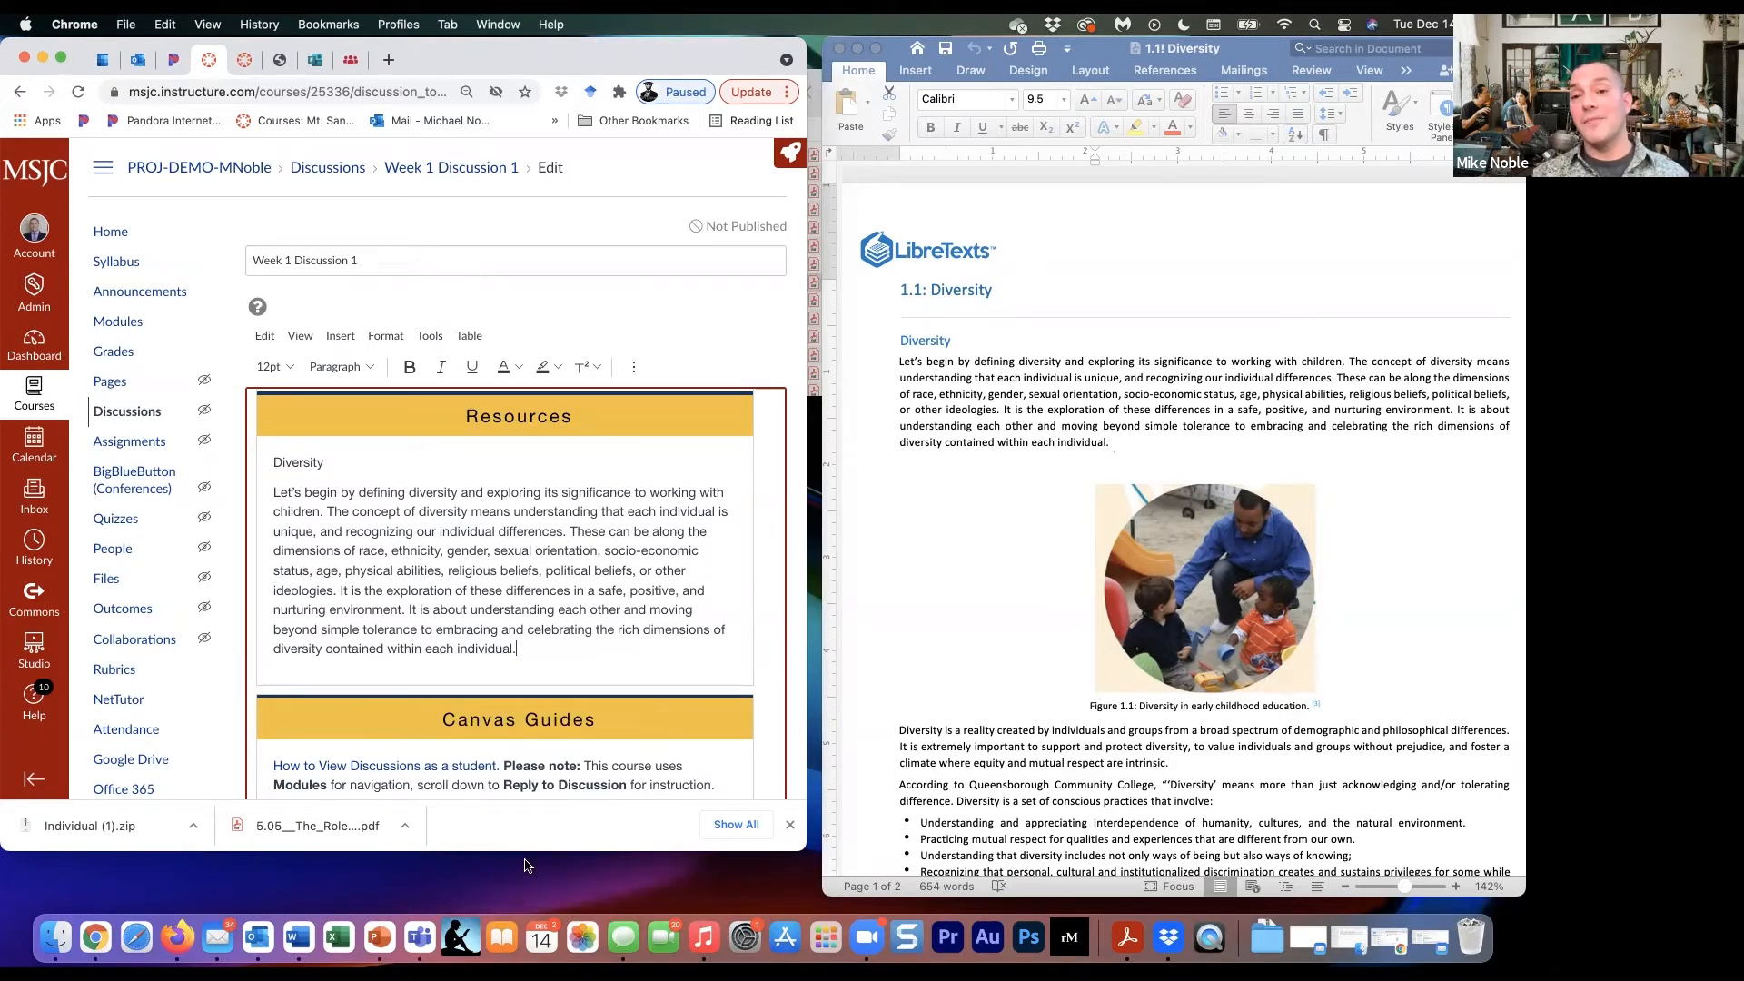
- Switch to Snagit and capture the screen region containing the Figure 1.1 picture and its caption in the Word document
click(907, 932)
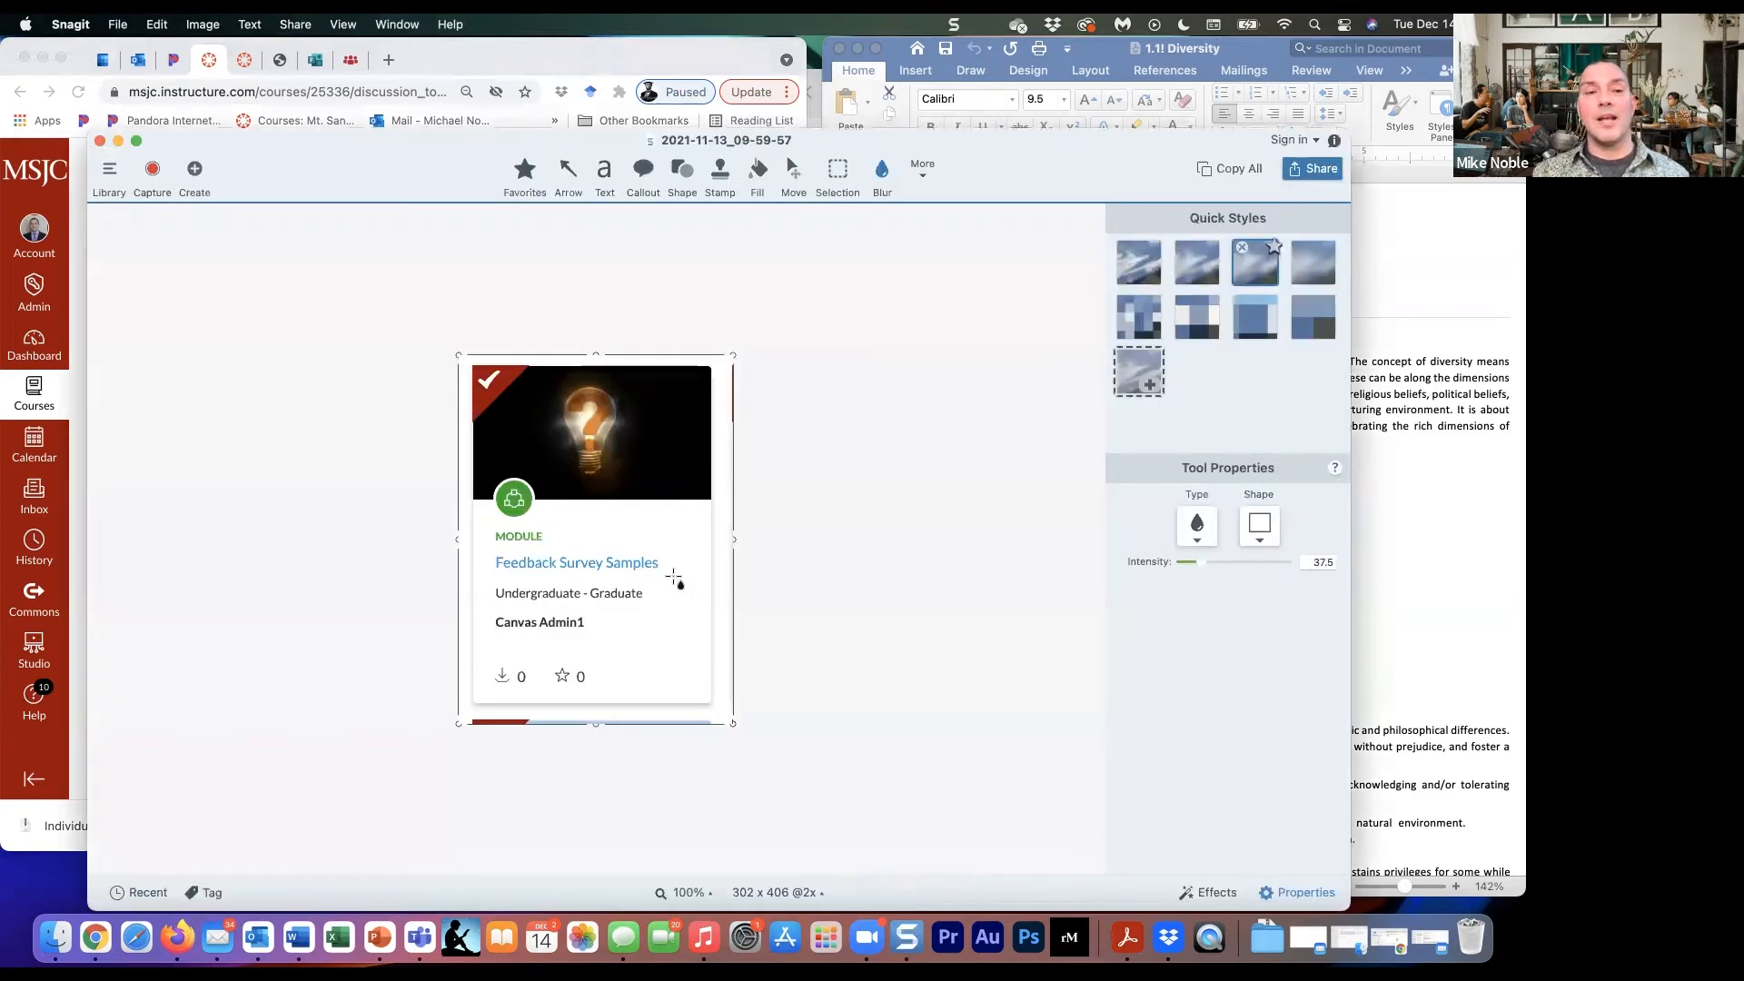
click(152, 172)
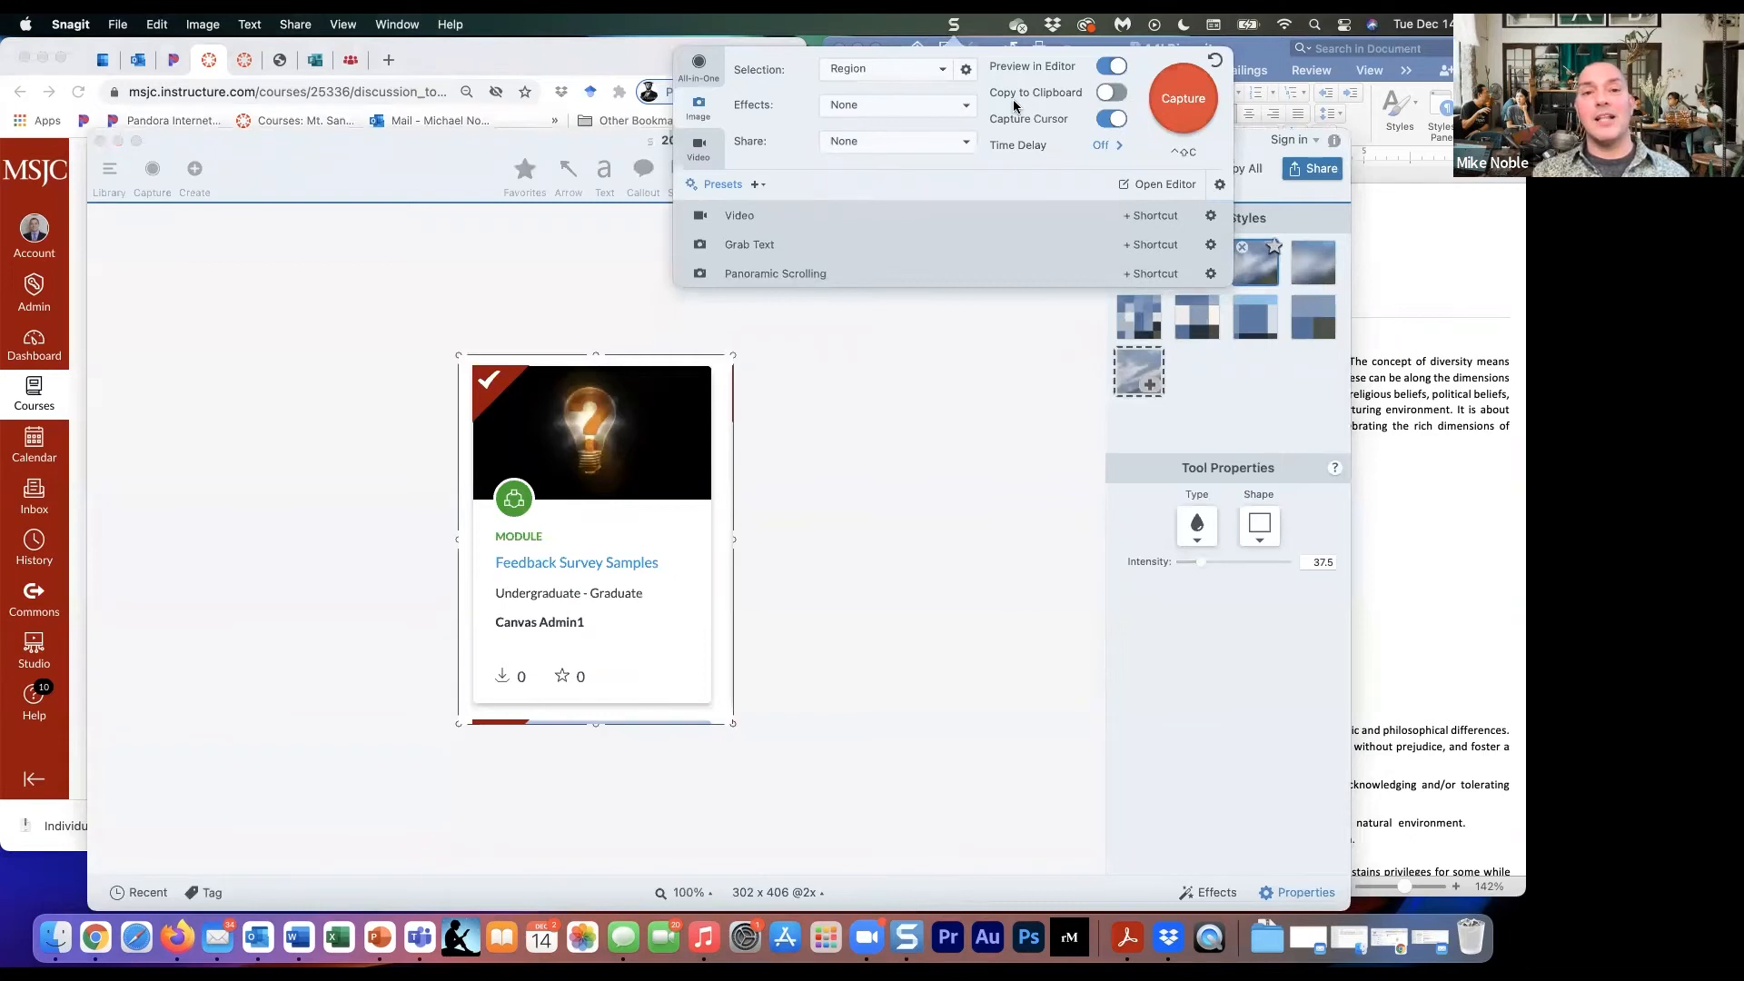
click(1183, 99)
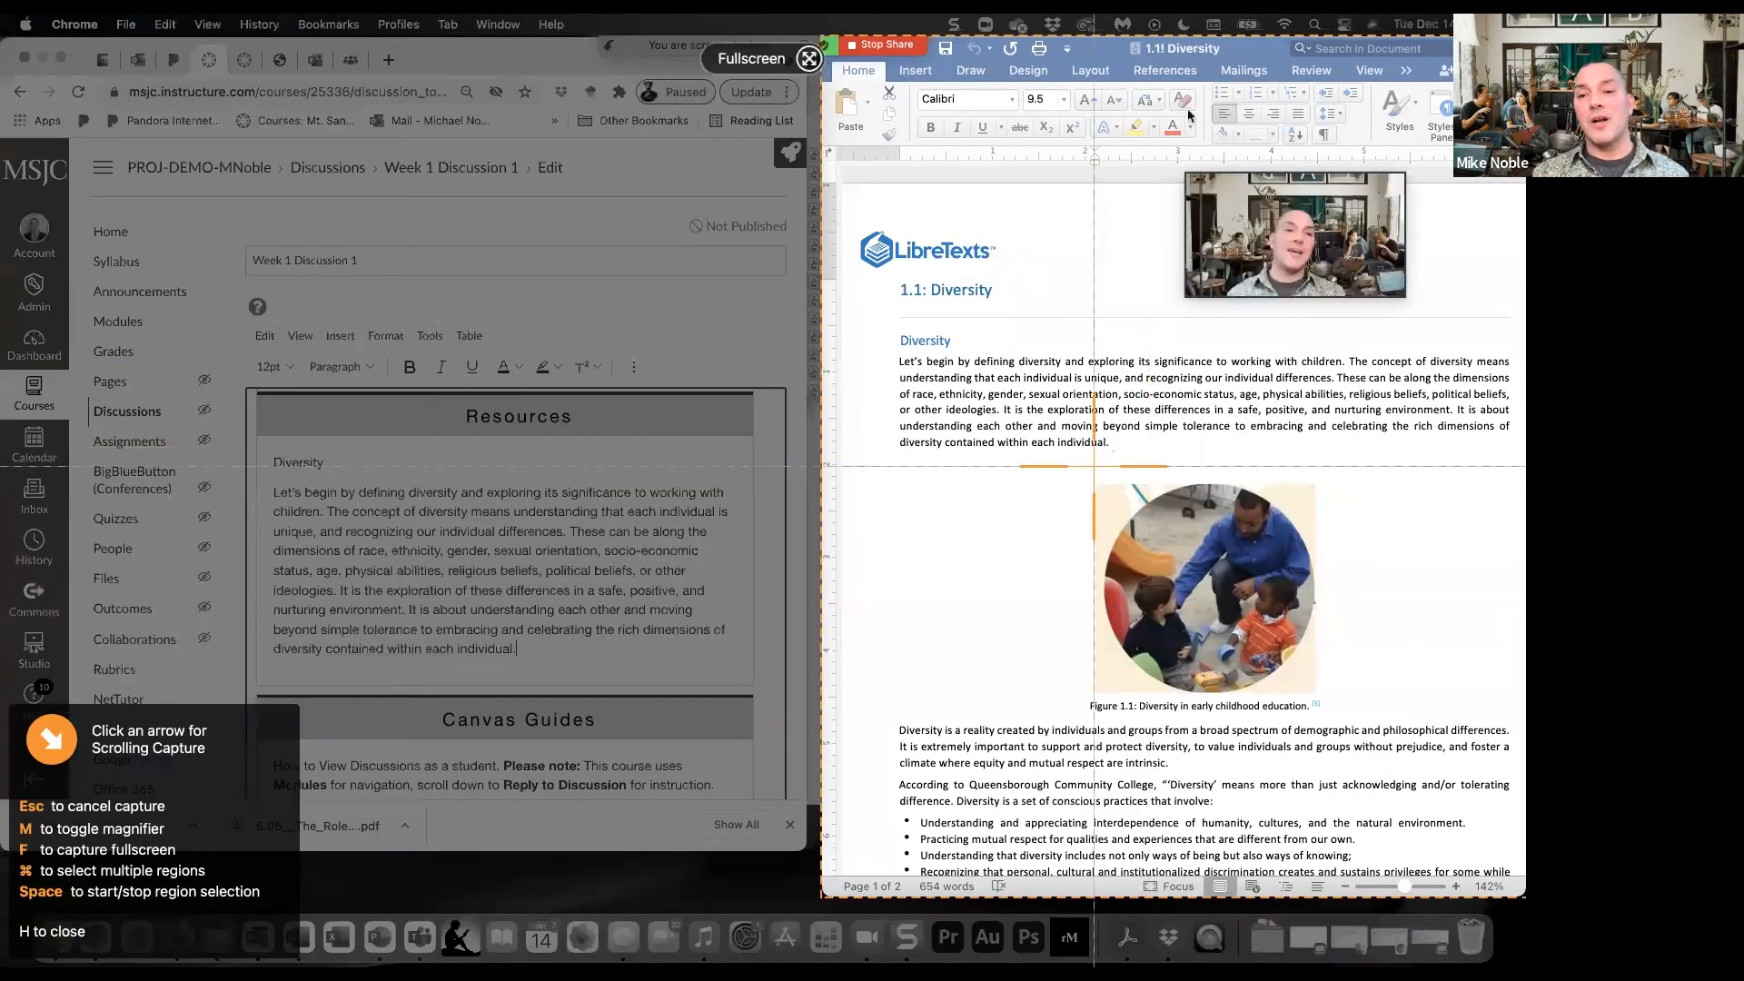
drag(1077, 473, 1330, 718)
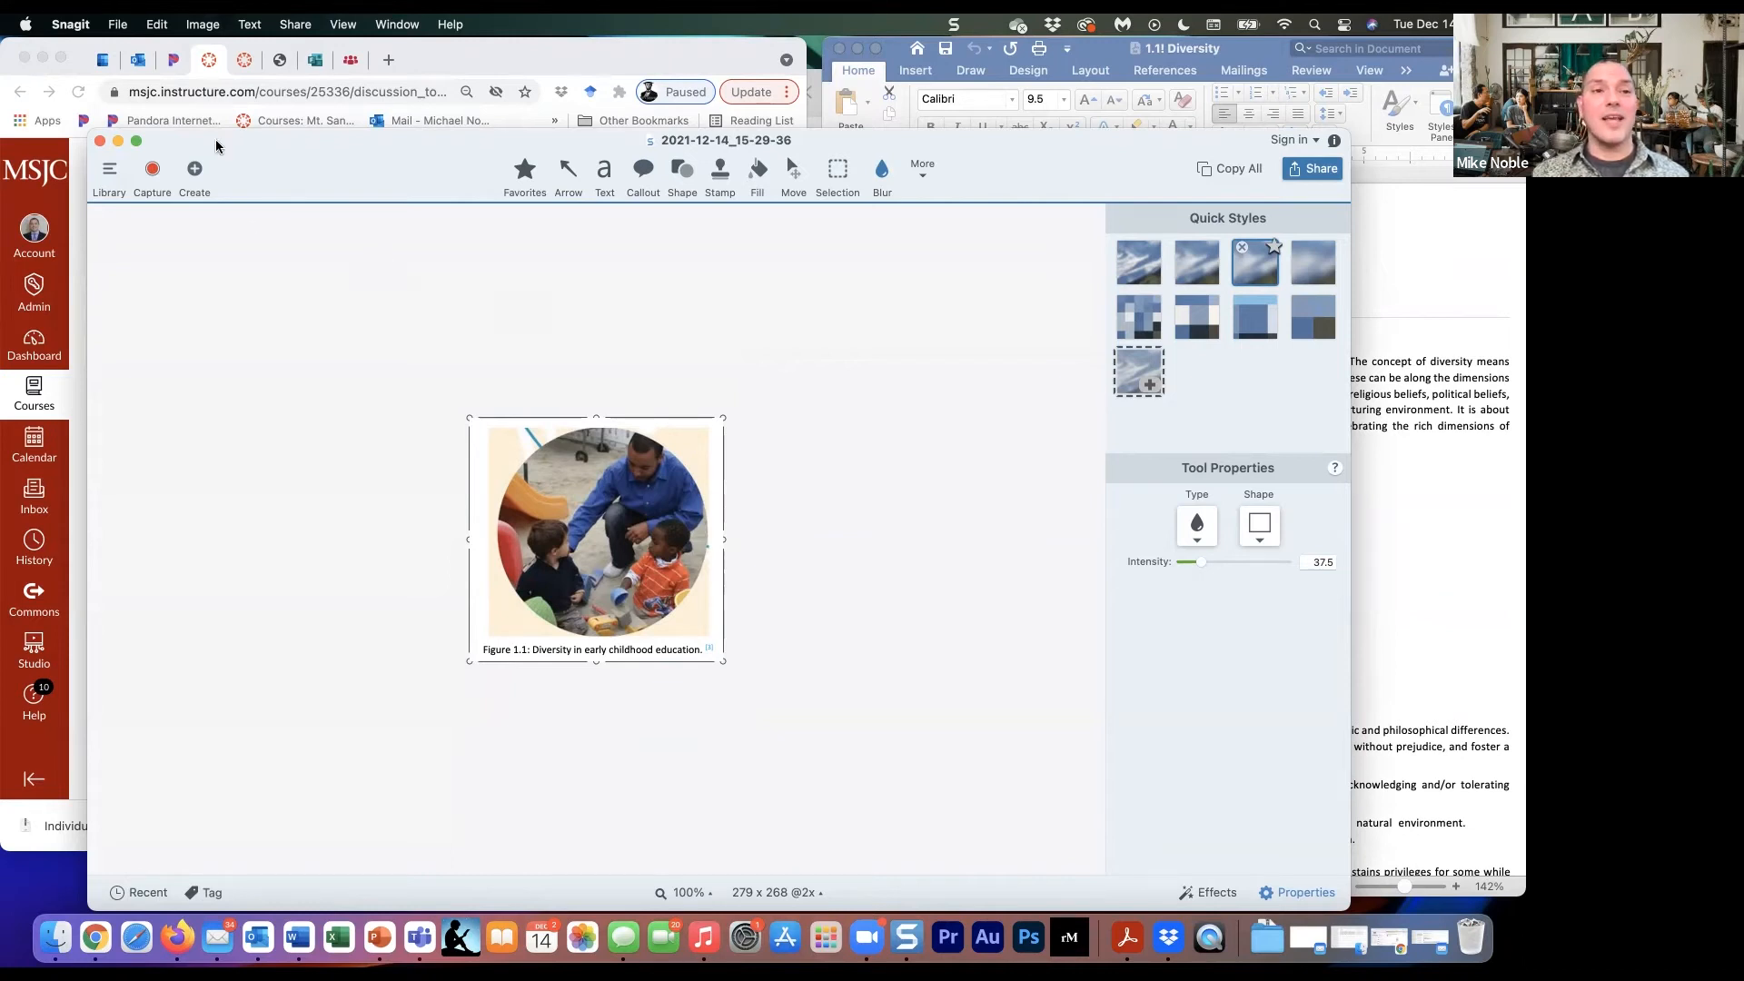
- Save the capture as the PNG image libretext_image_1 in the Downloads folder and close the Snagit editor
click(125, 28)
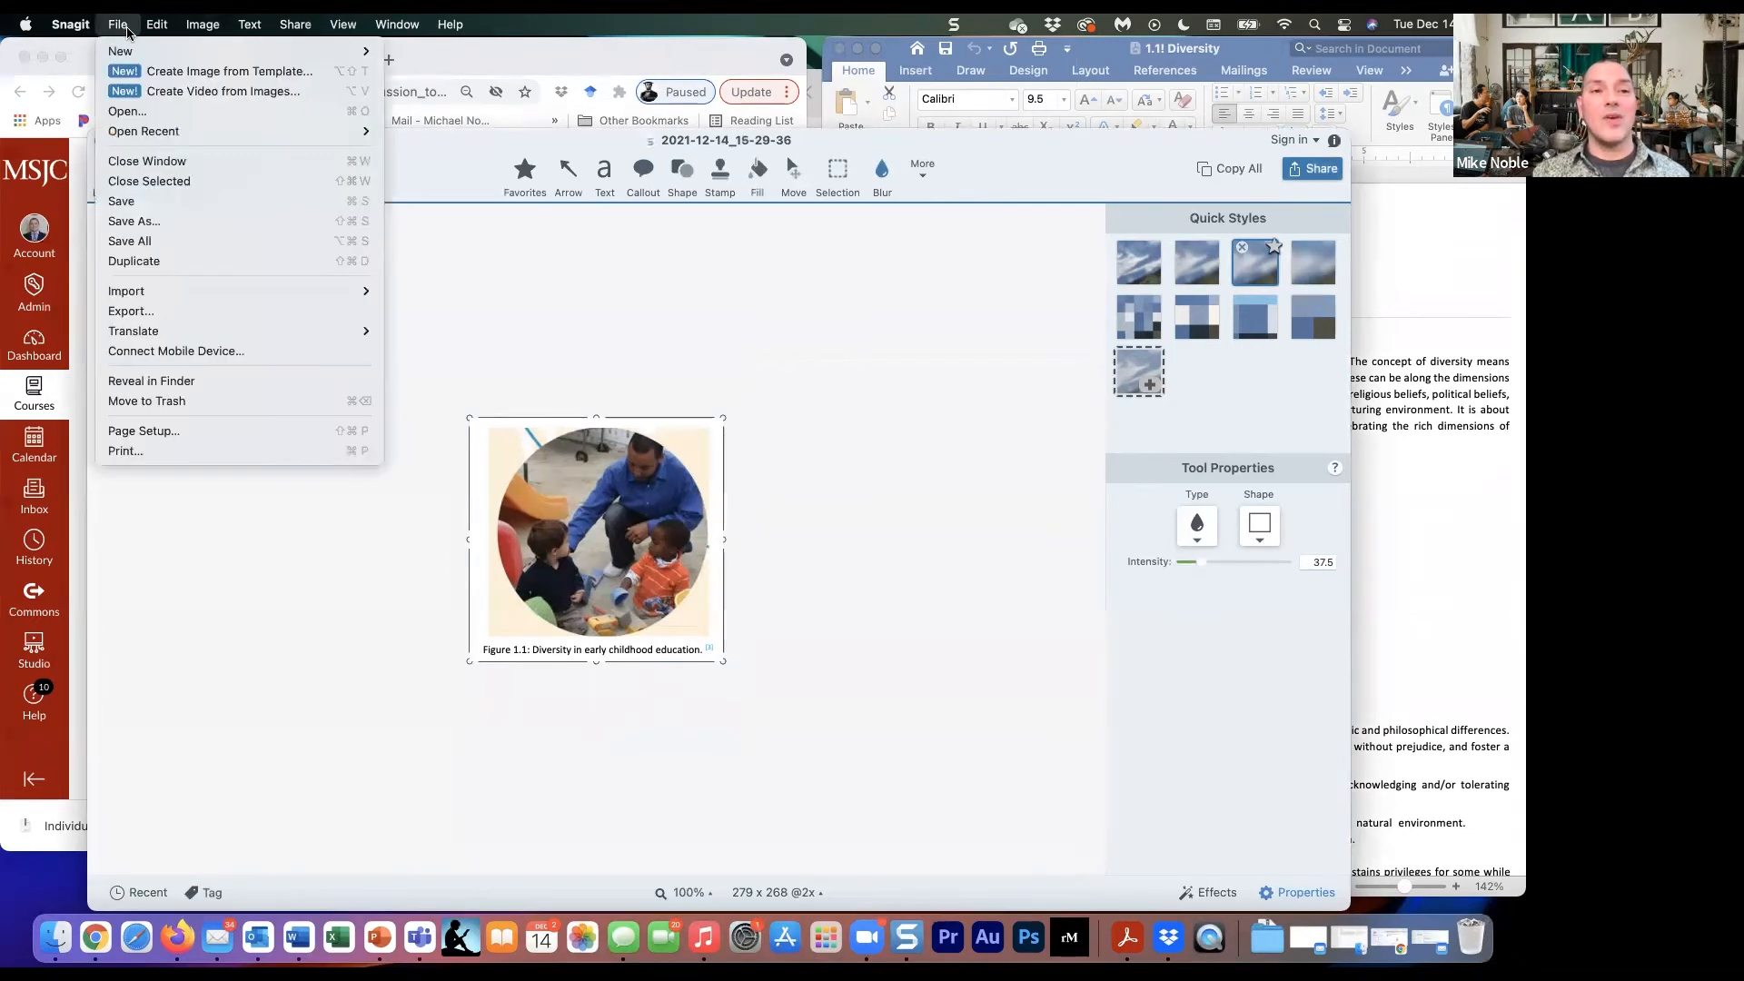
click(128, 220)
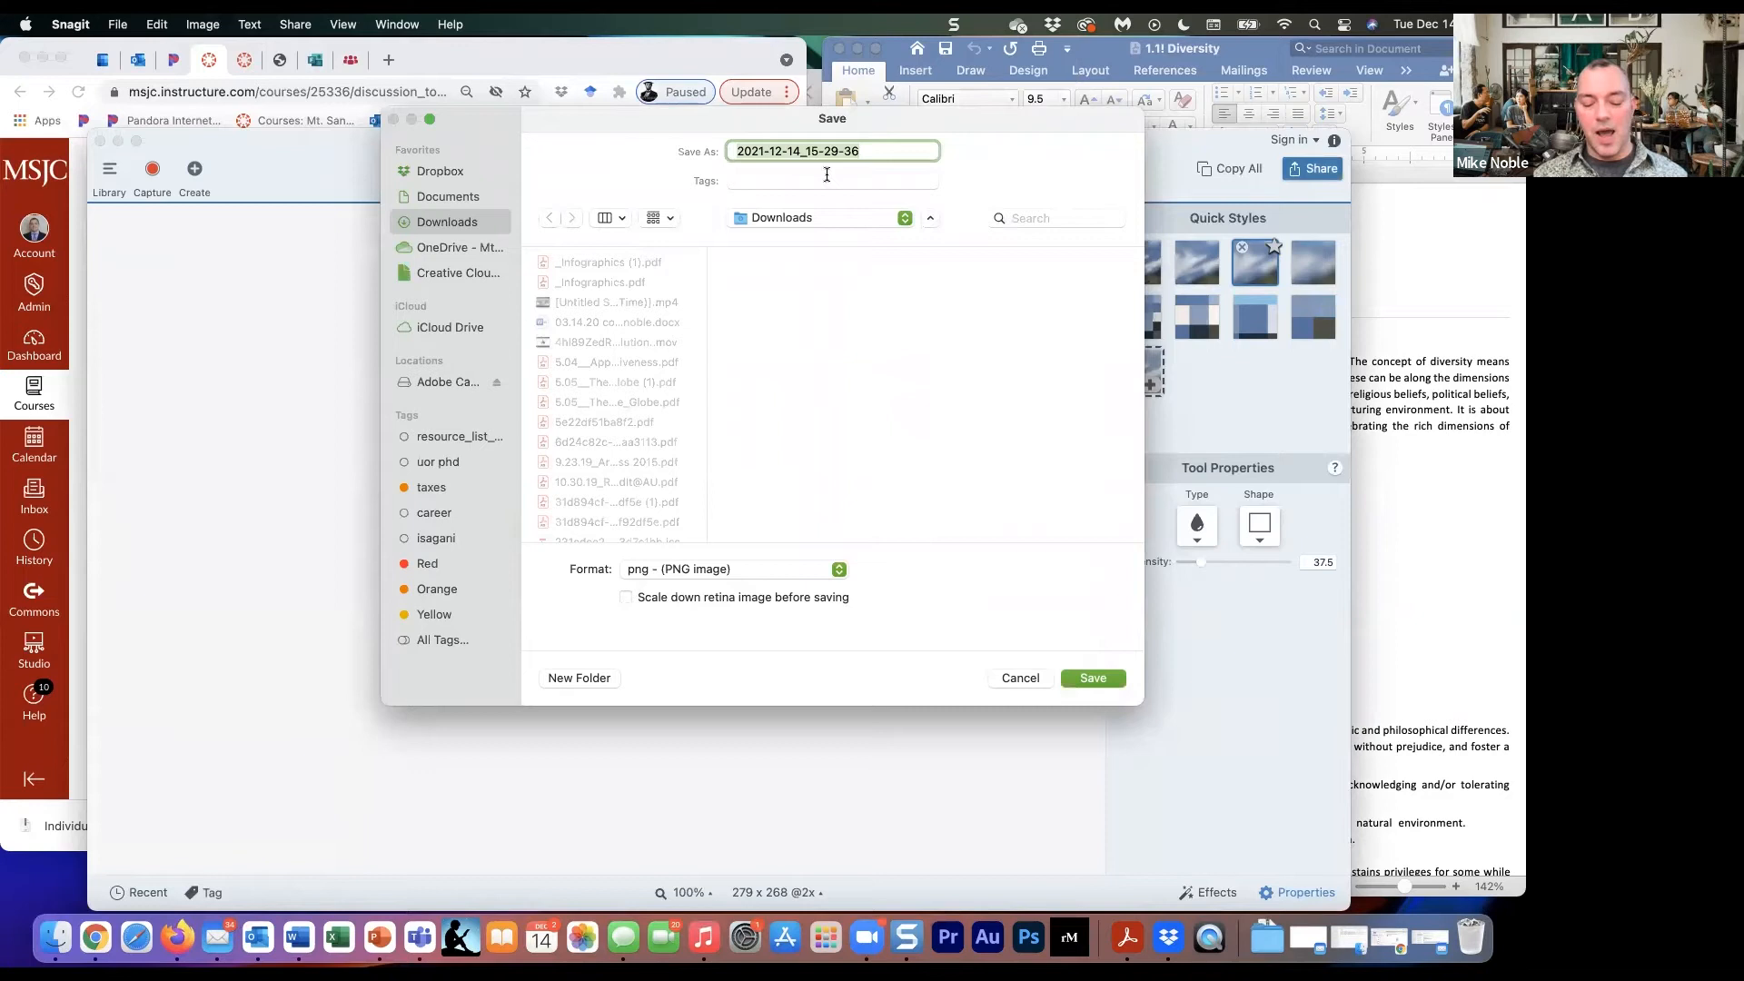
text(libret)
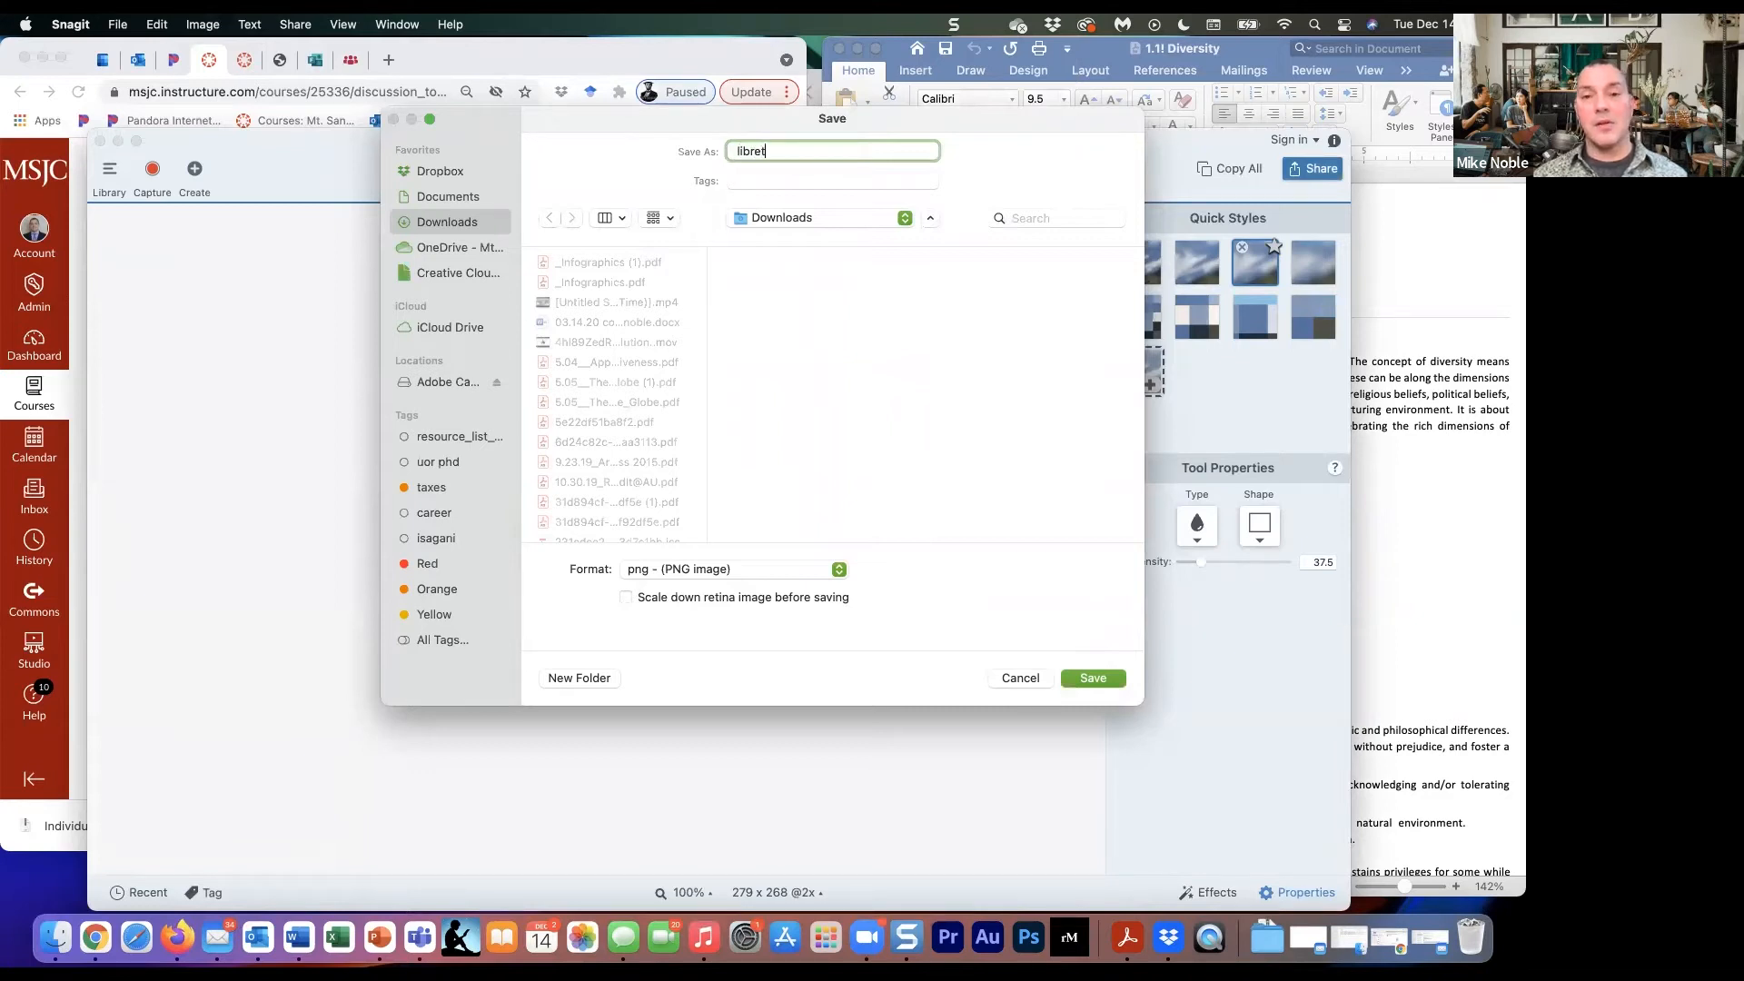
text(ext_image)
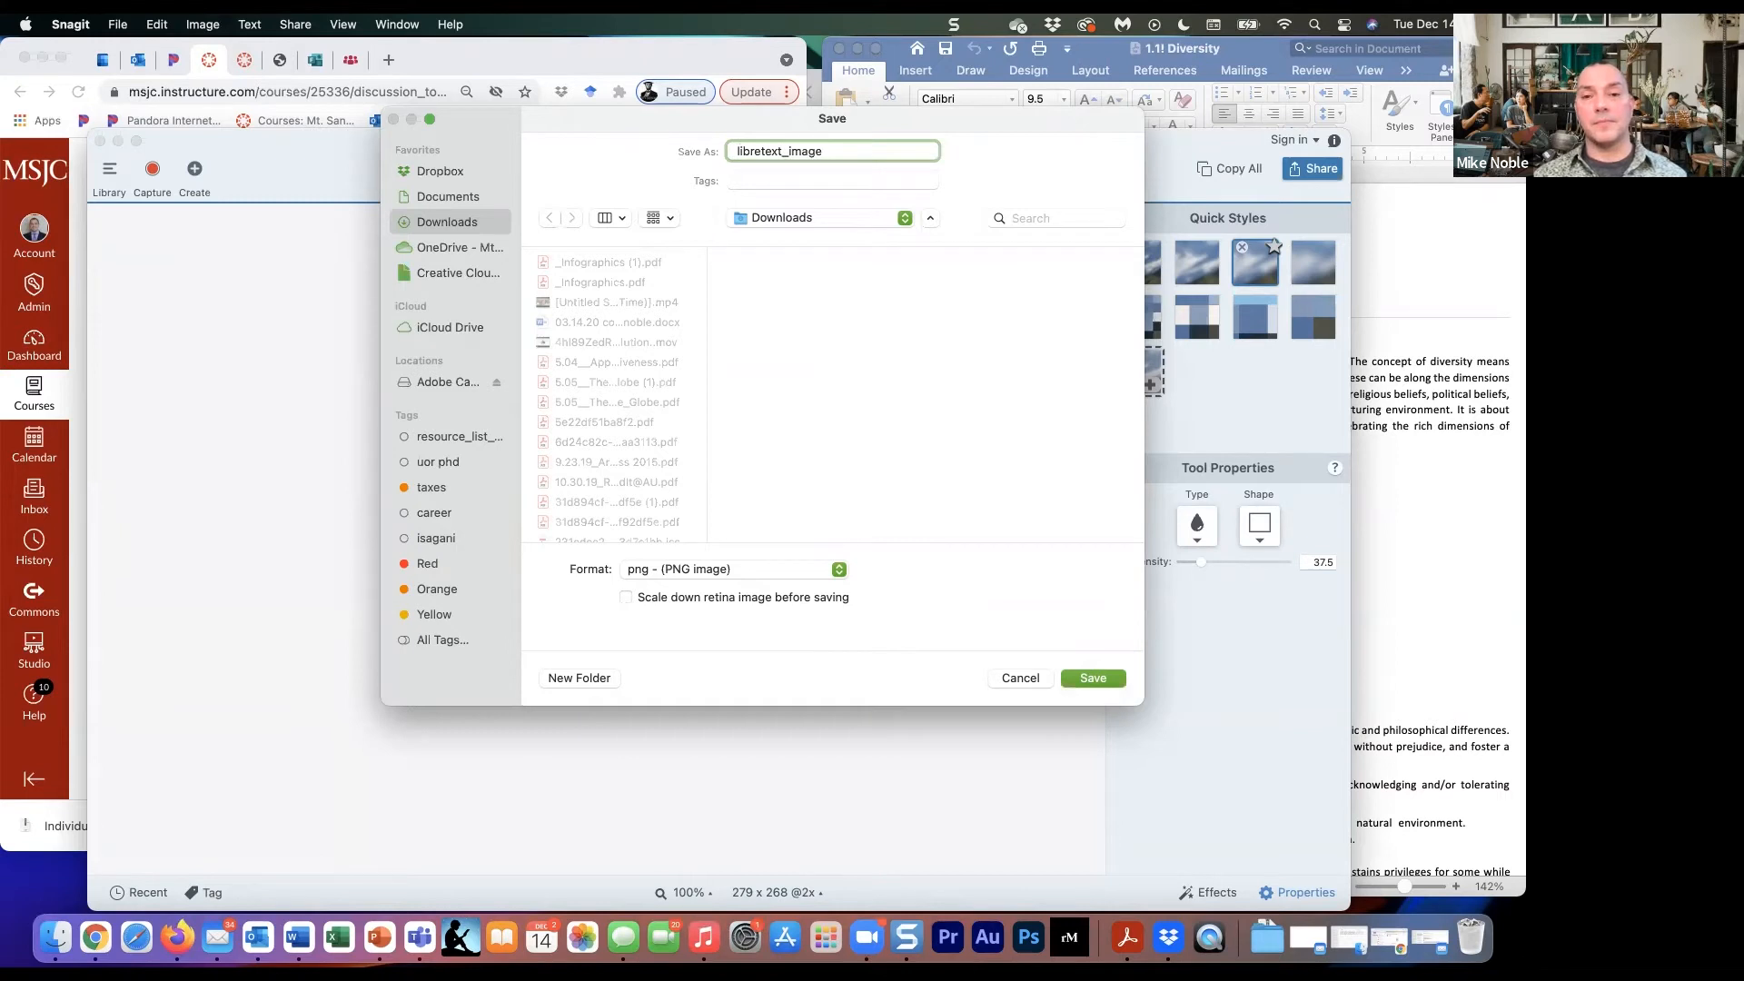
text(_1)
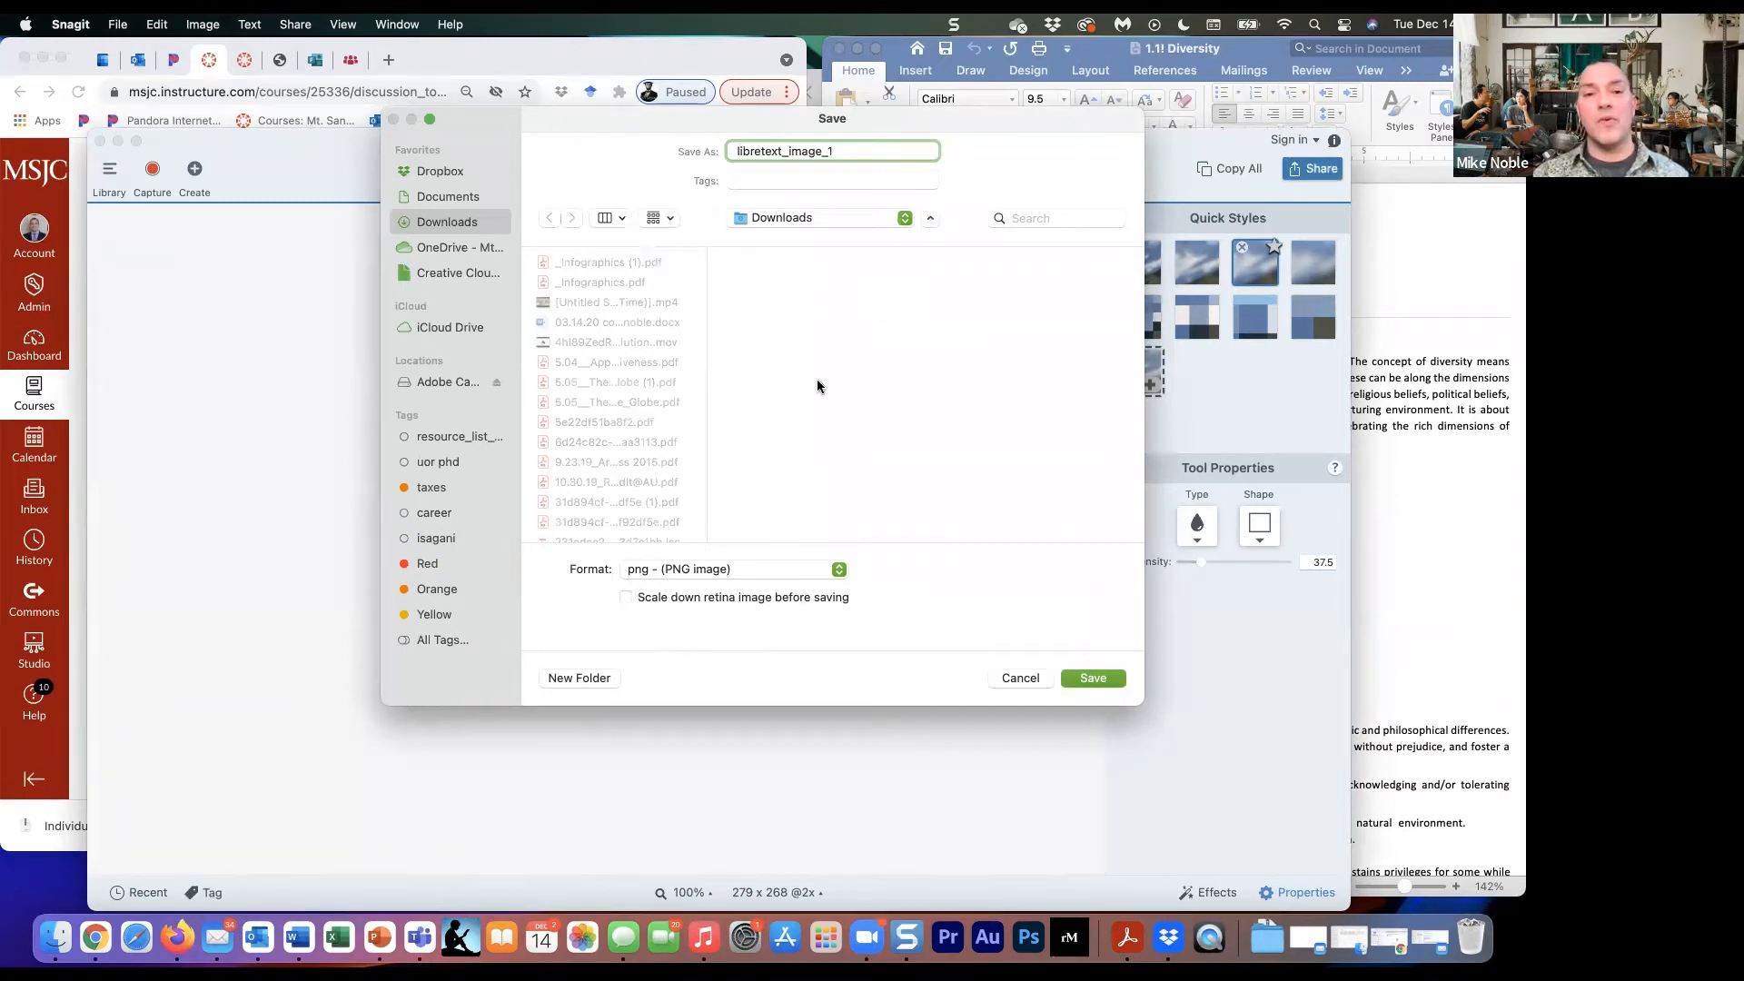
click(1103, 679)
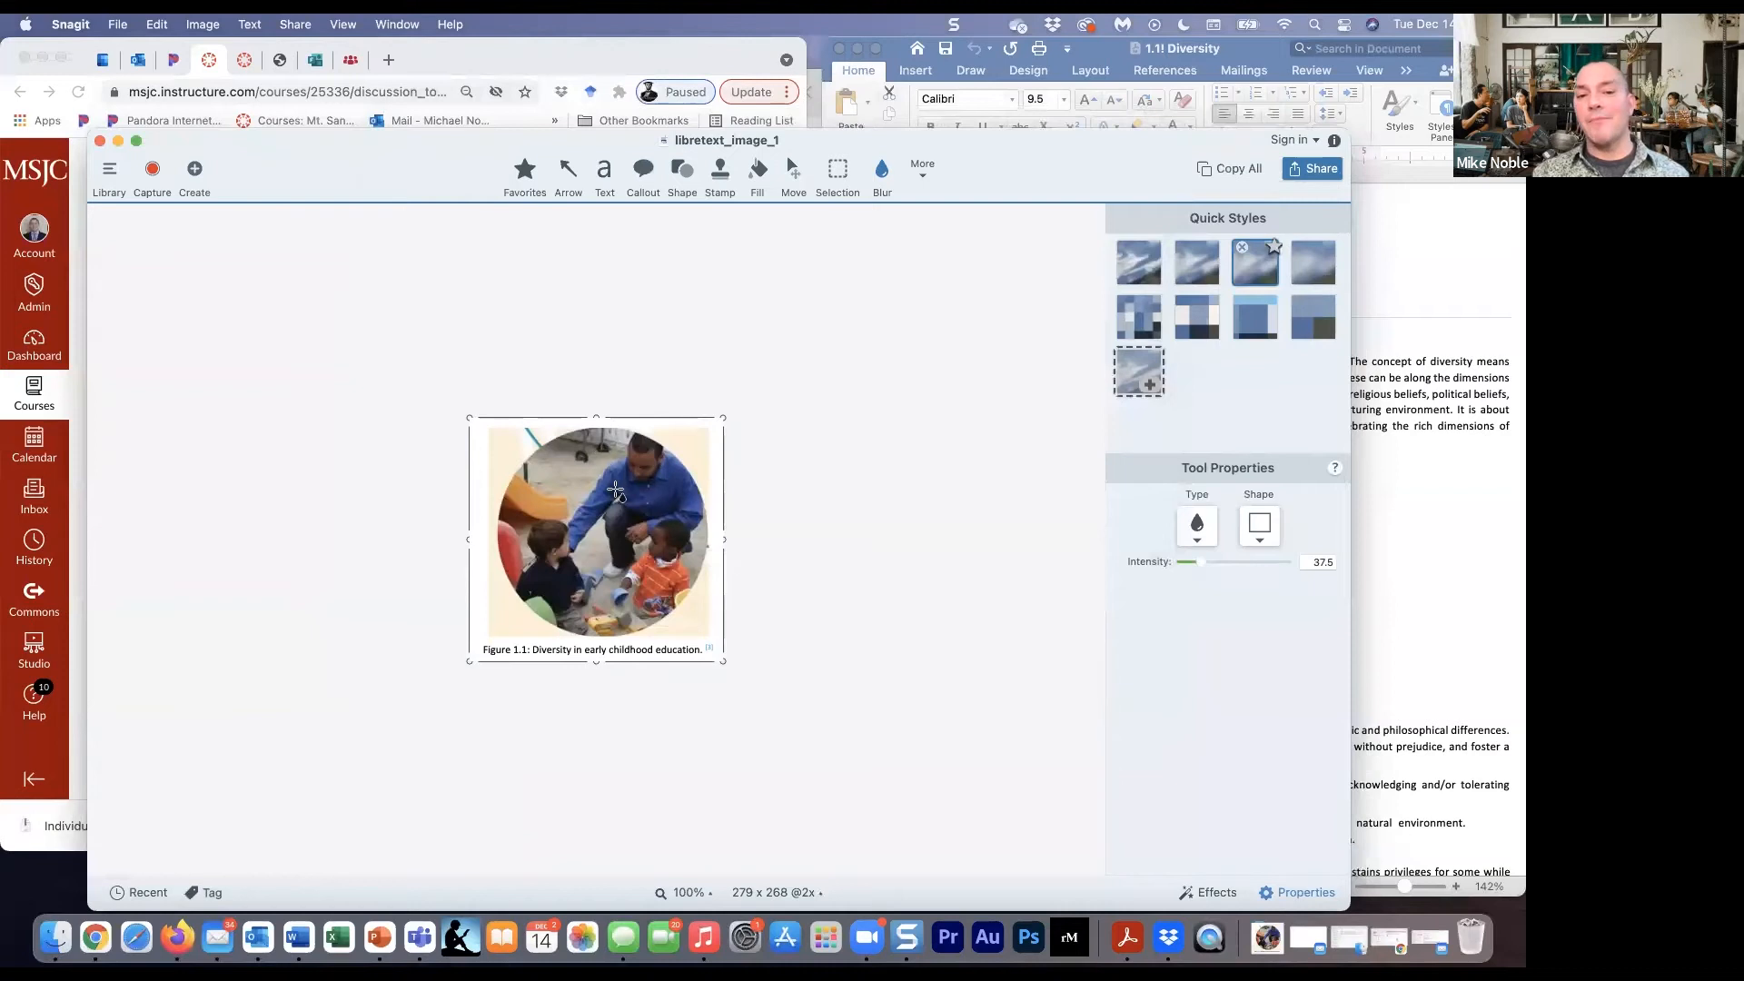
click(99, 142)
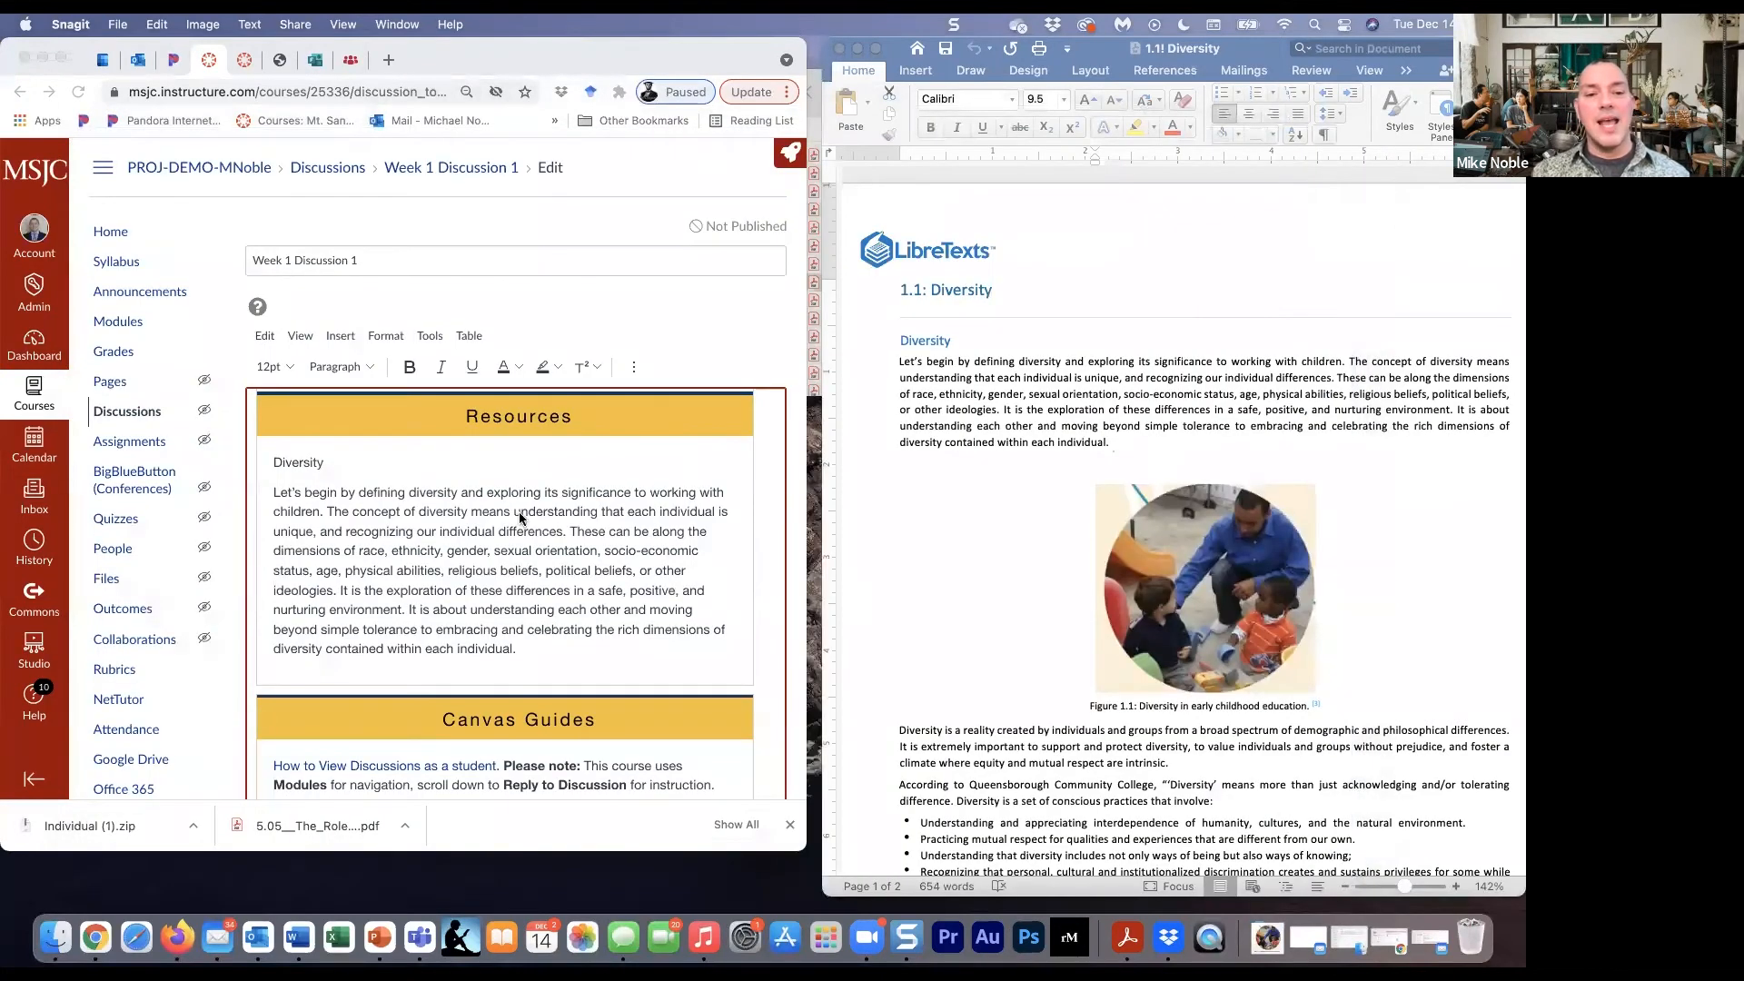
- Upload libretext_image_1.png from Downloads and insert it on a new line below the Diversity paragraph in the Canvas discussion
click(554, 640)
key(Return)
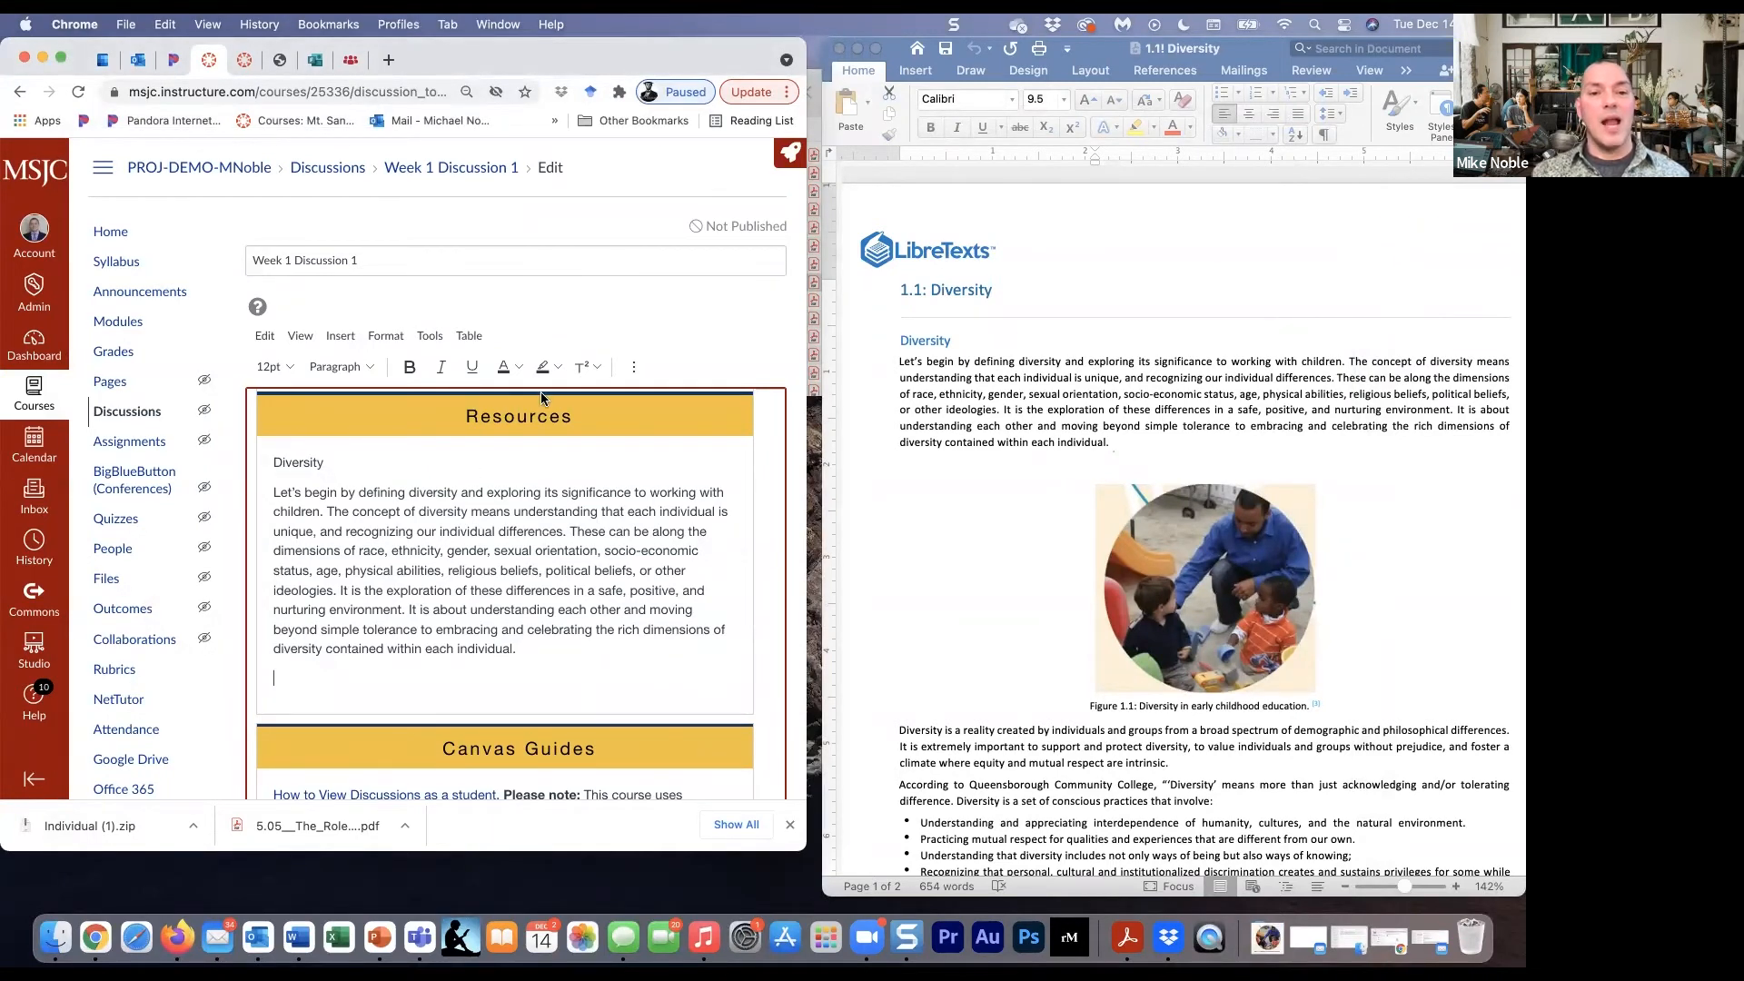
click(633, 364)
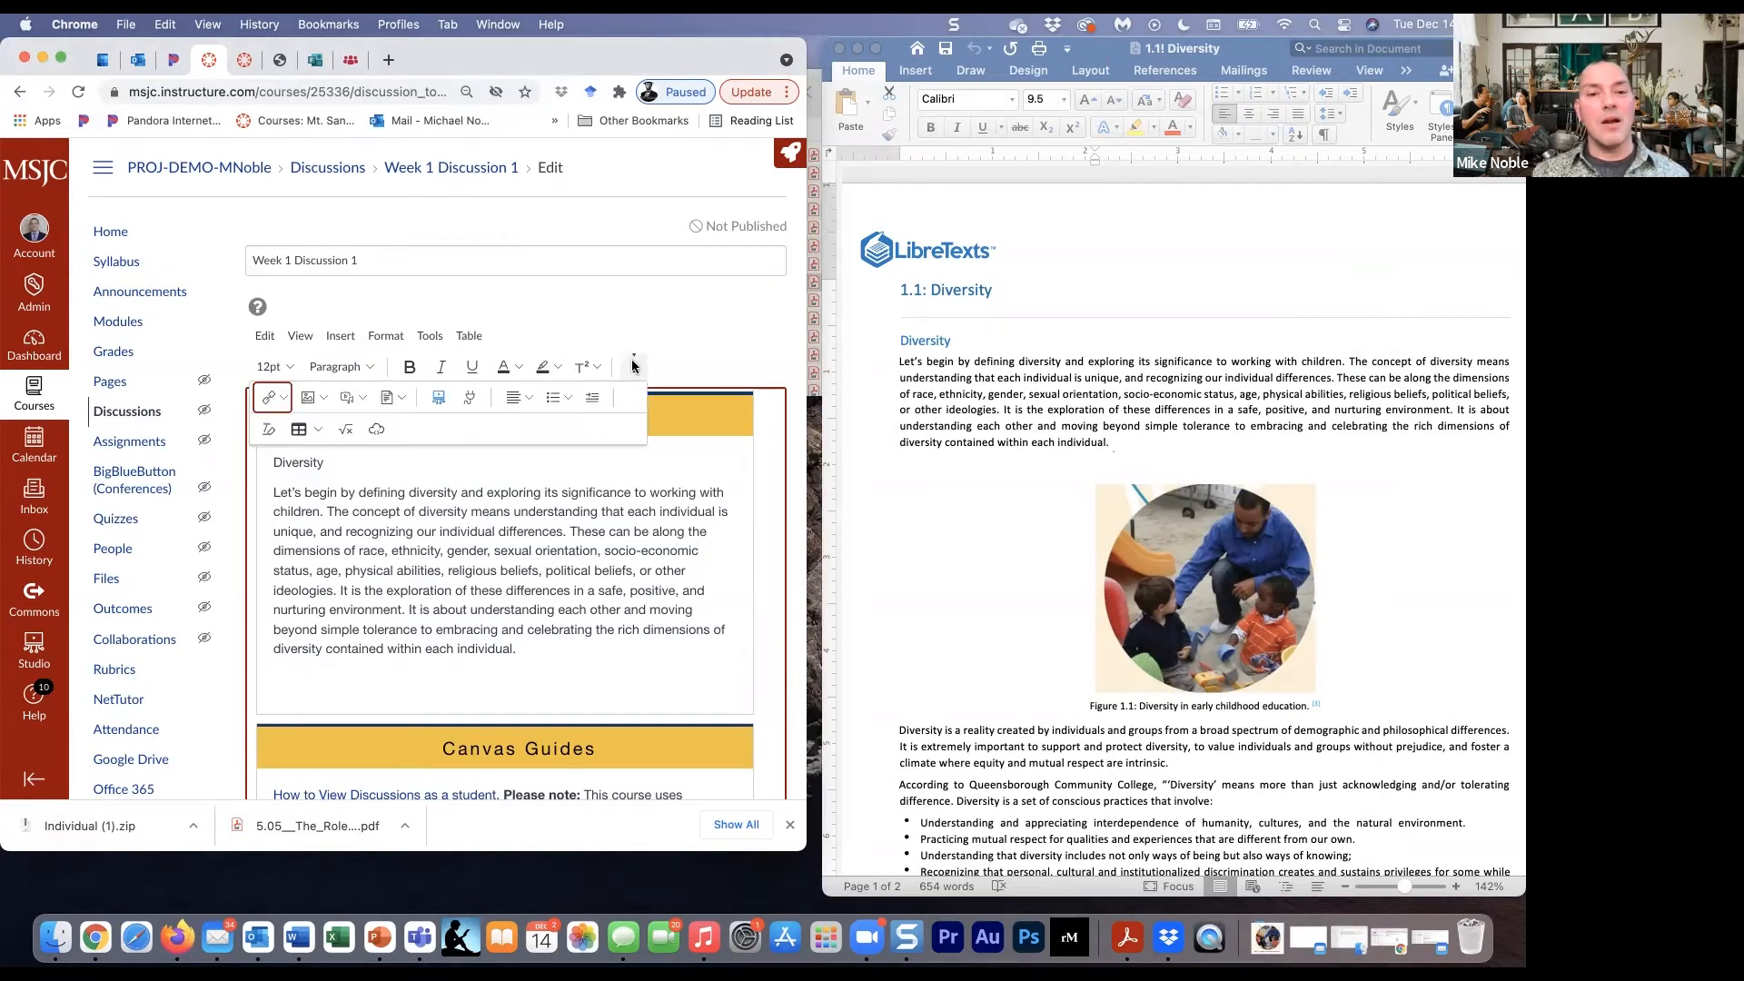
click(324, 397)
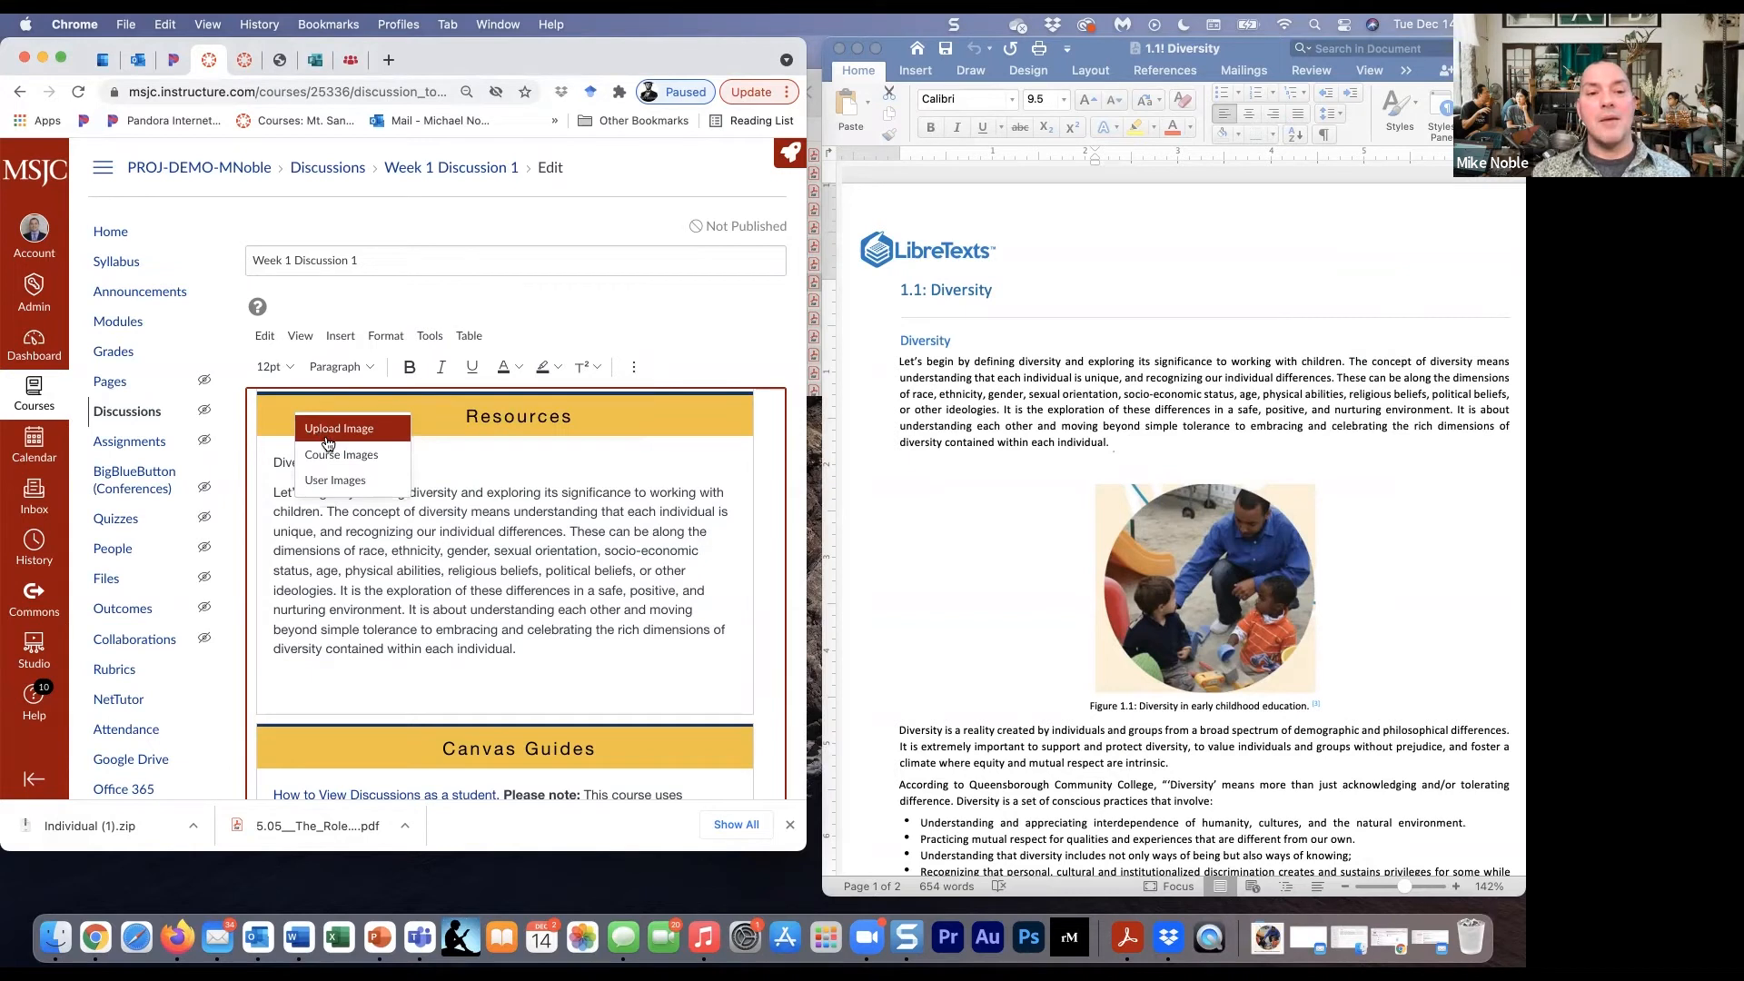
click(328, 437)
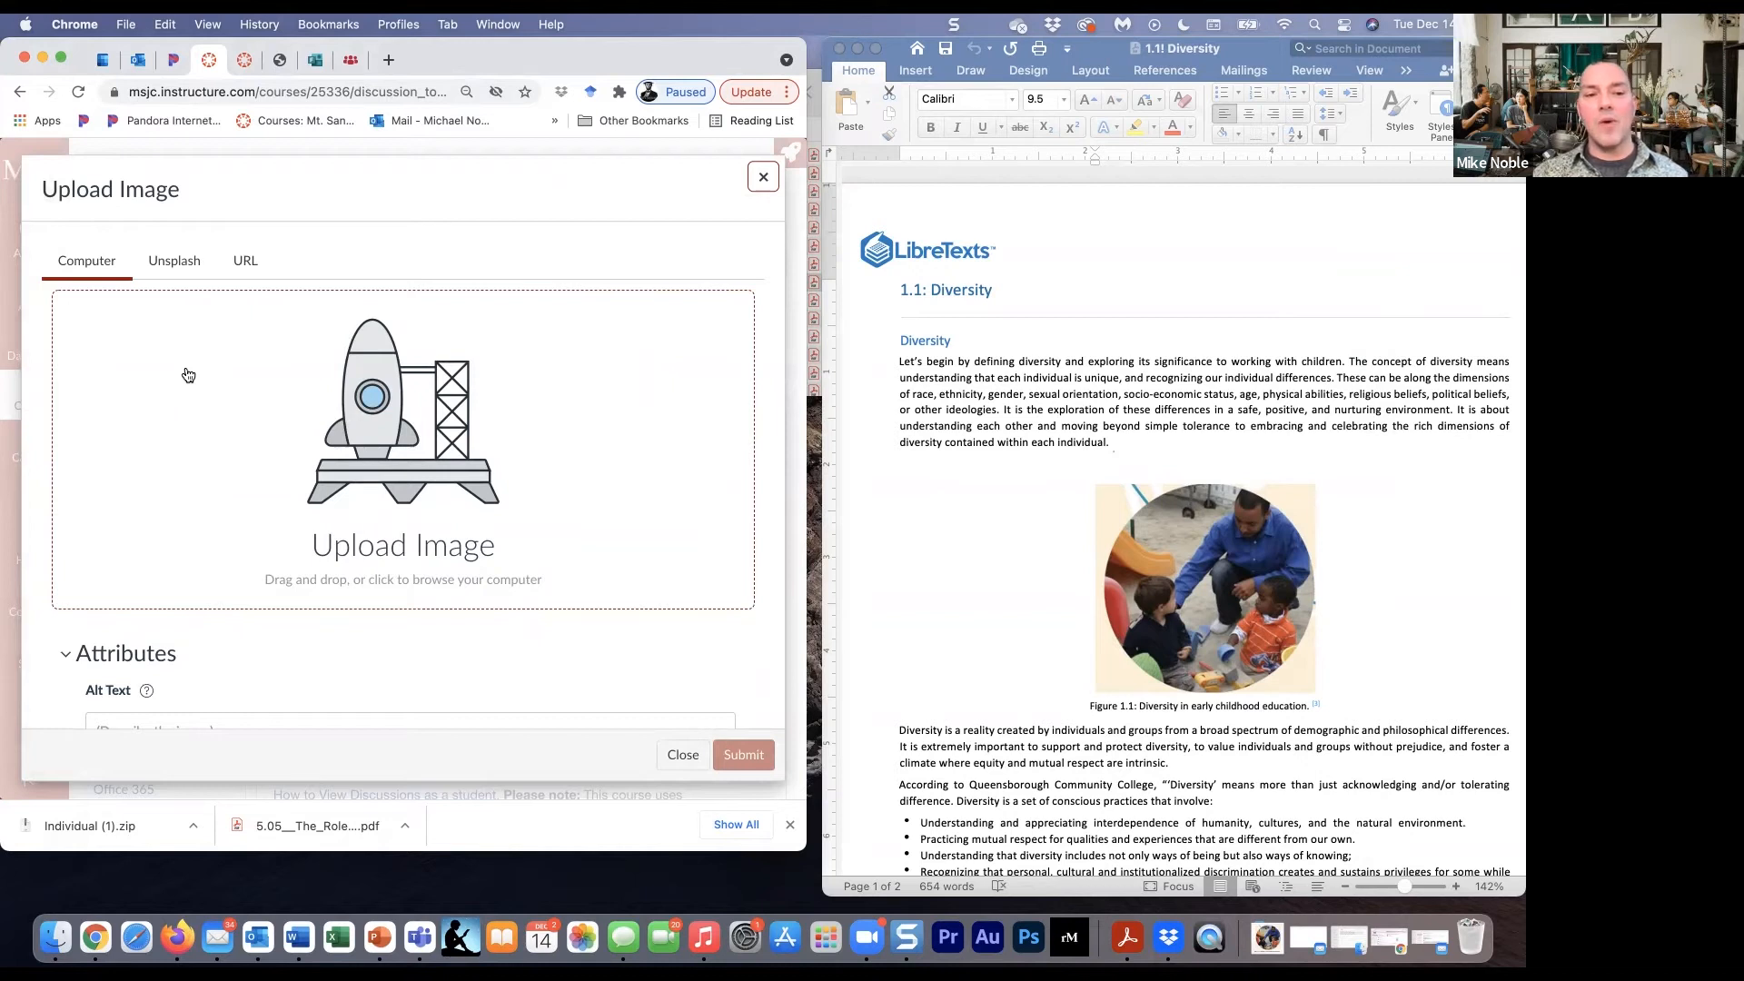
click(187, 371)
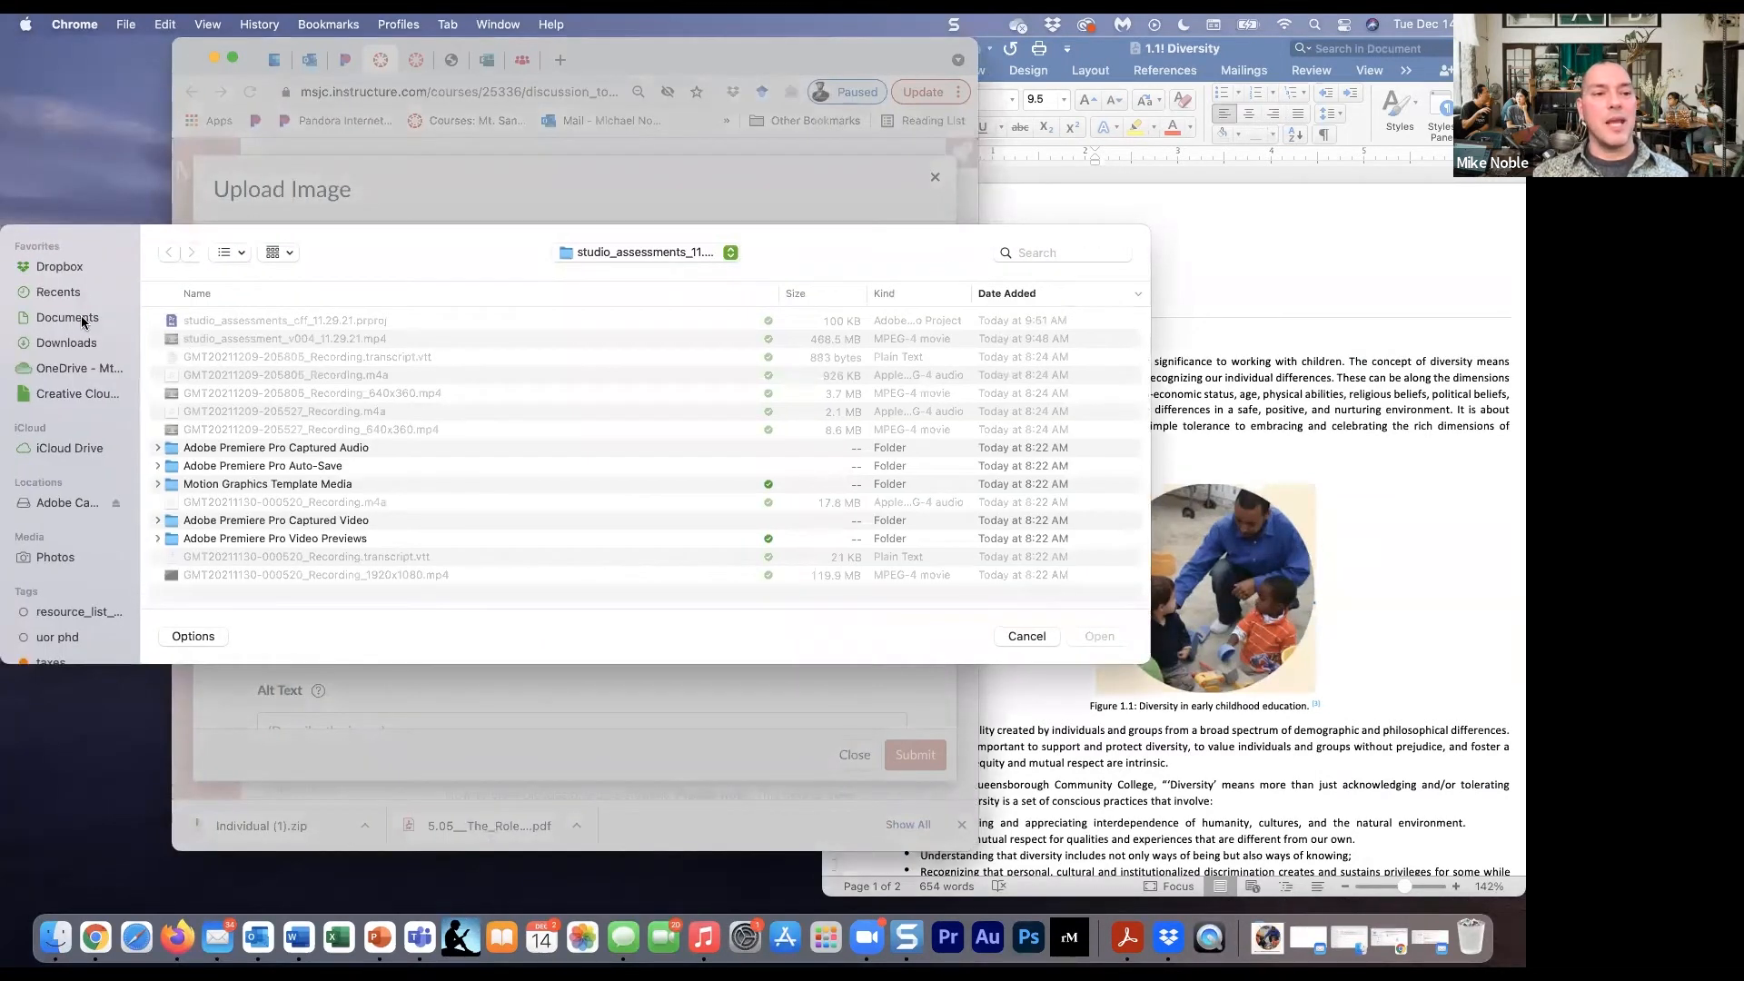
click(63, 342)
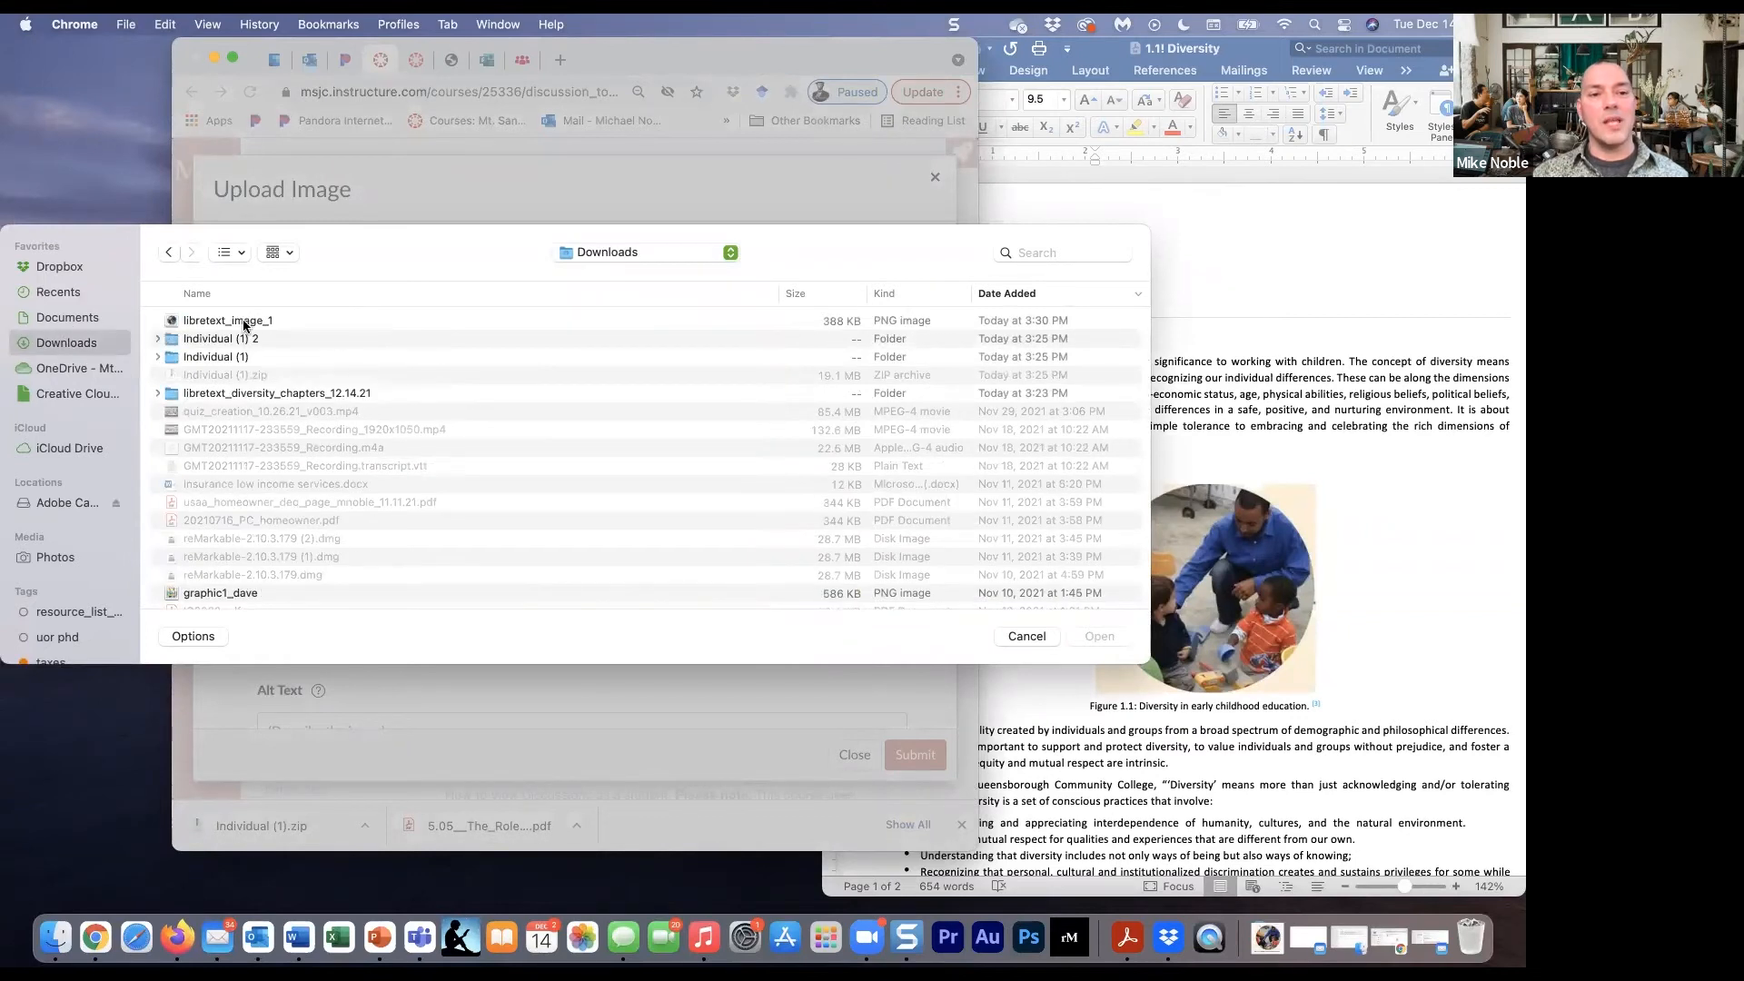
double_click(227, 320)
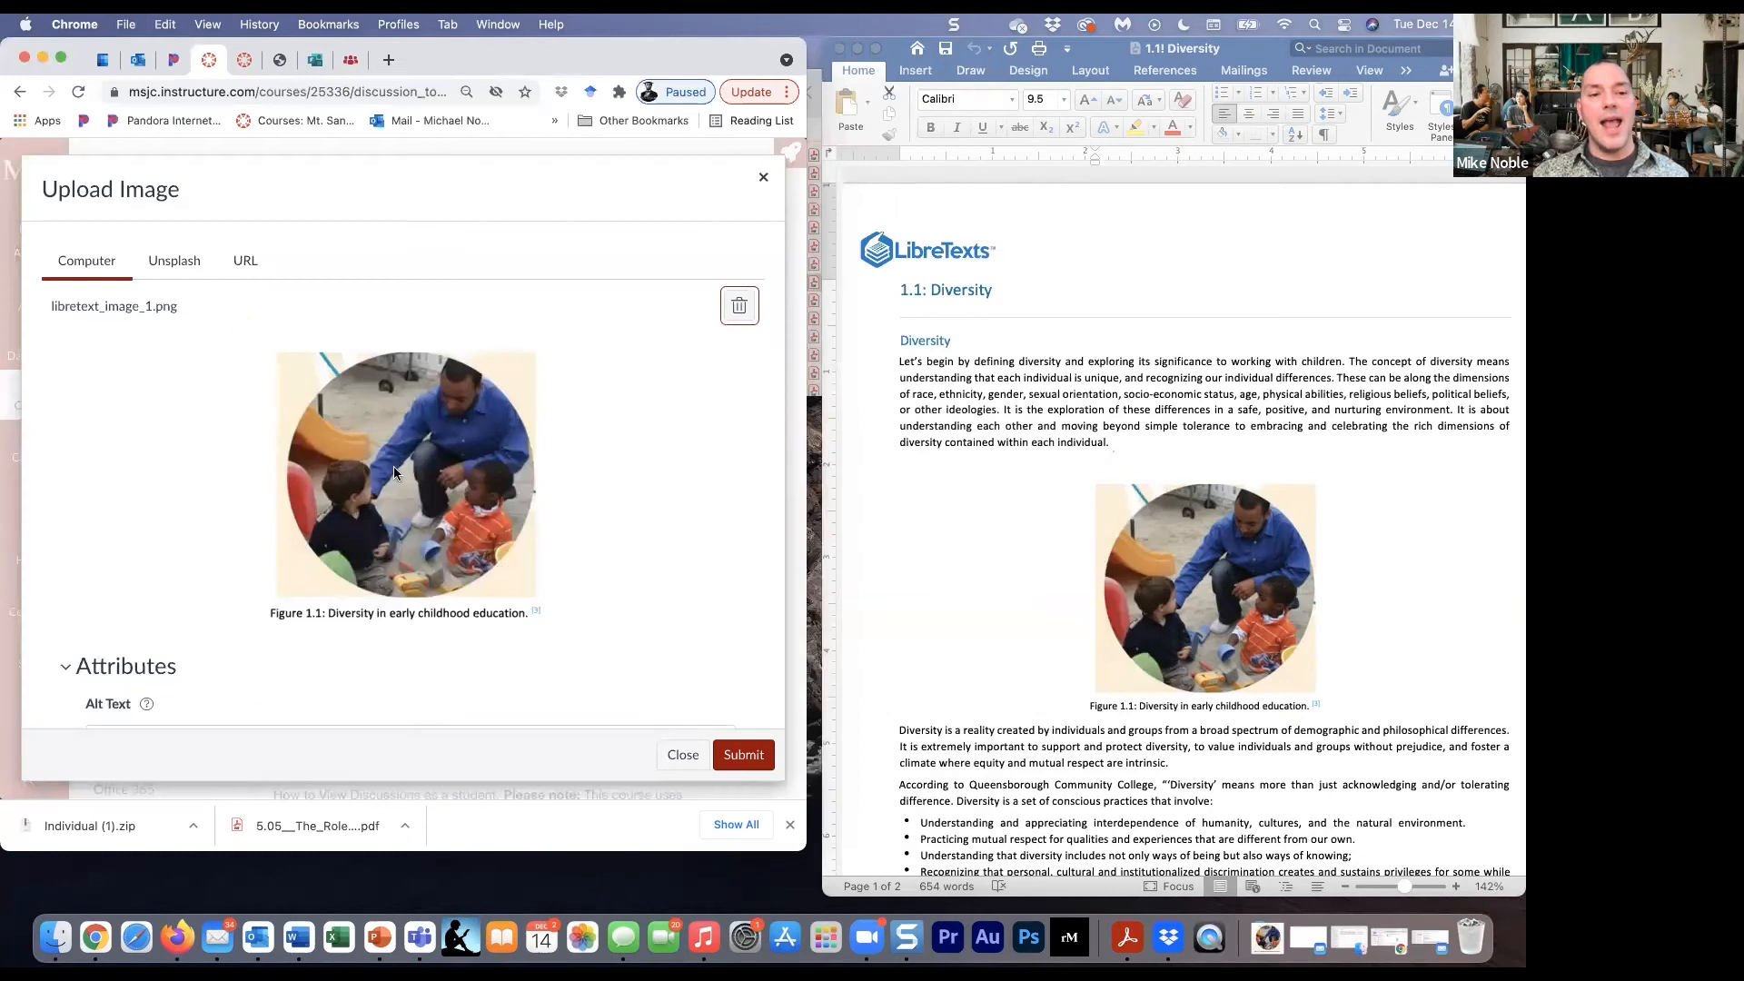
click(757, 759)
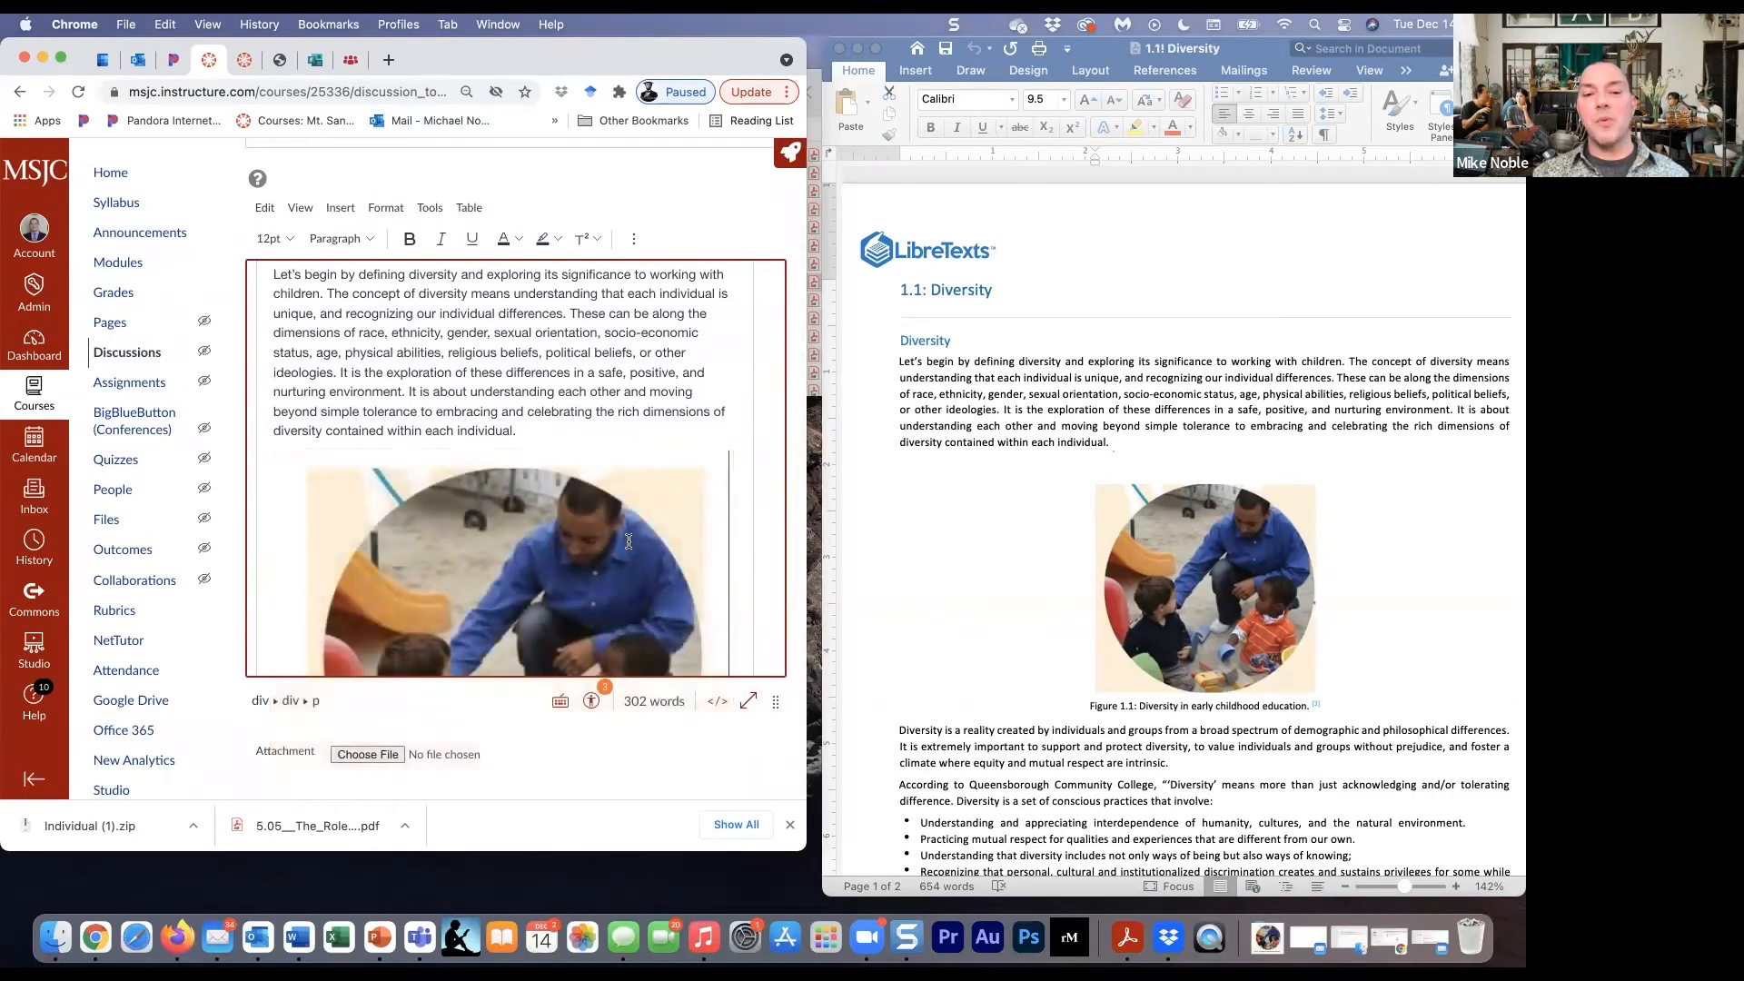
- Shrink the inserted Figure 1.1 image to about 311 by 299 pixels and center it below the paragraph
click(633, 536)
drag(731, 449, 516, 595)
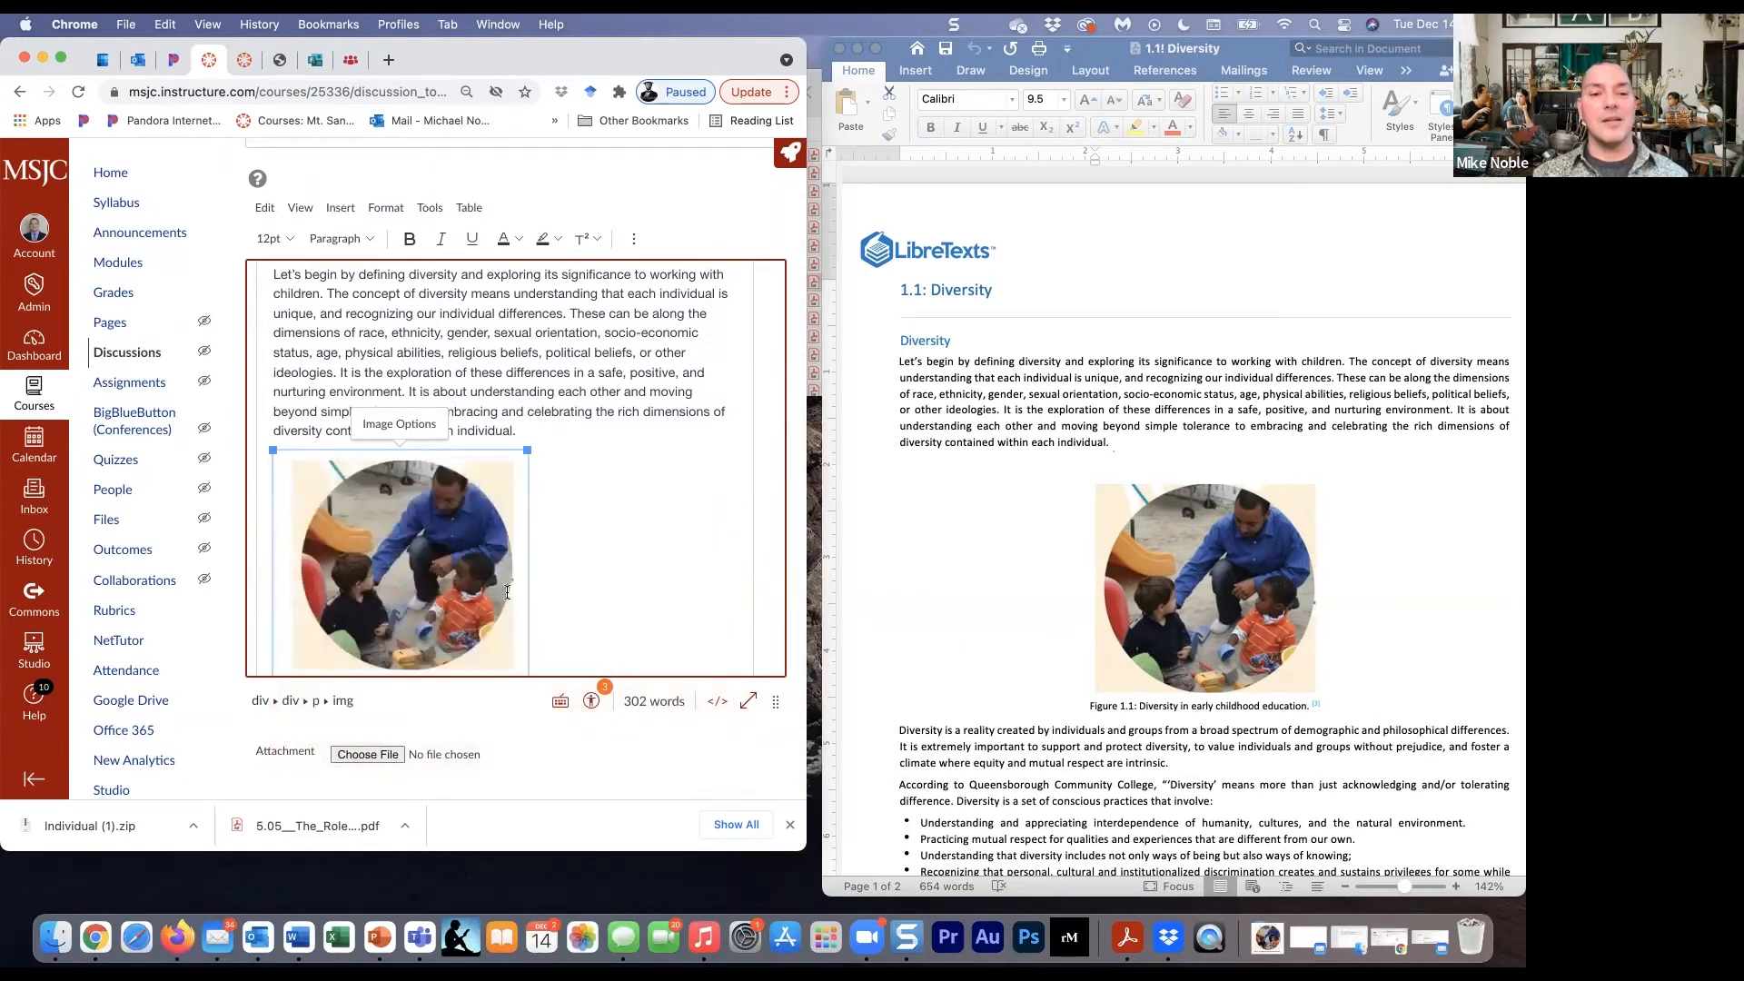
click(633, 239)
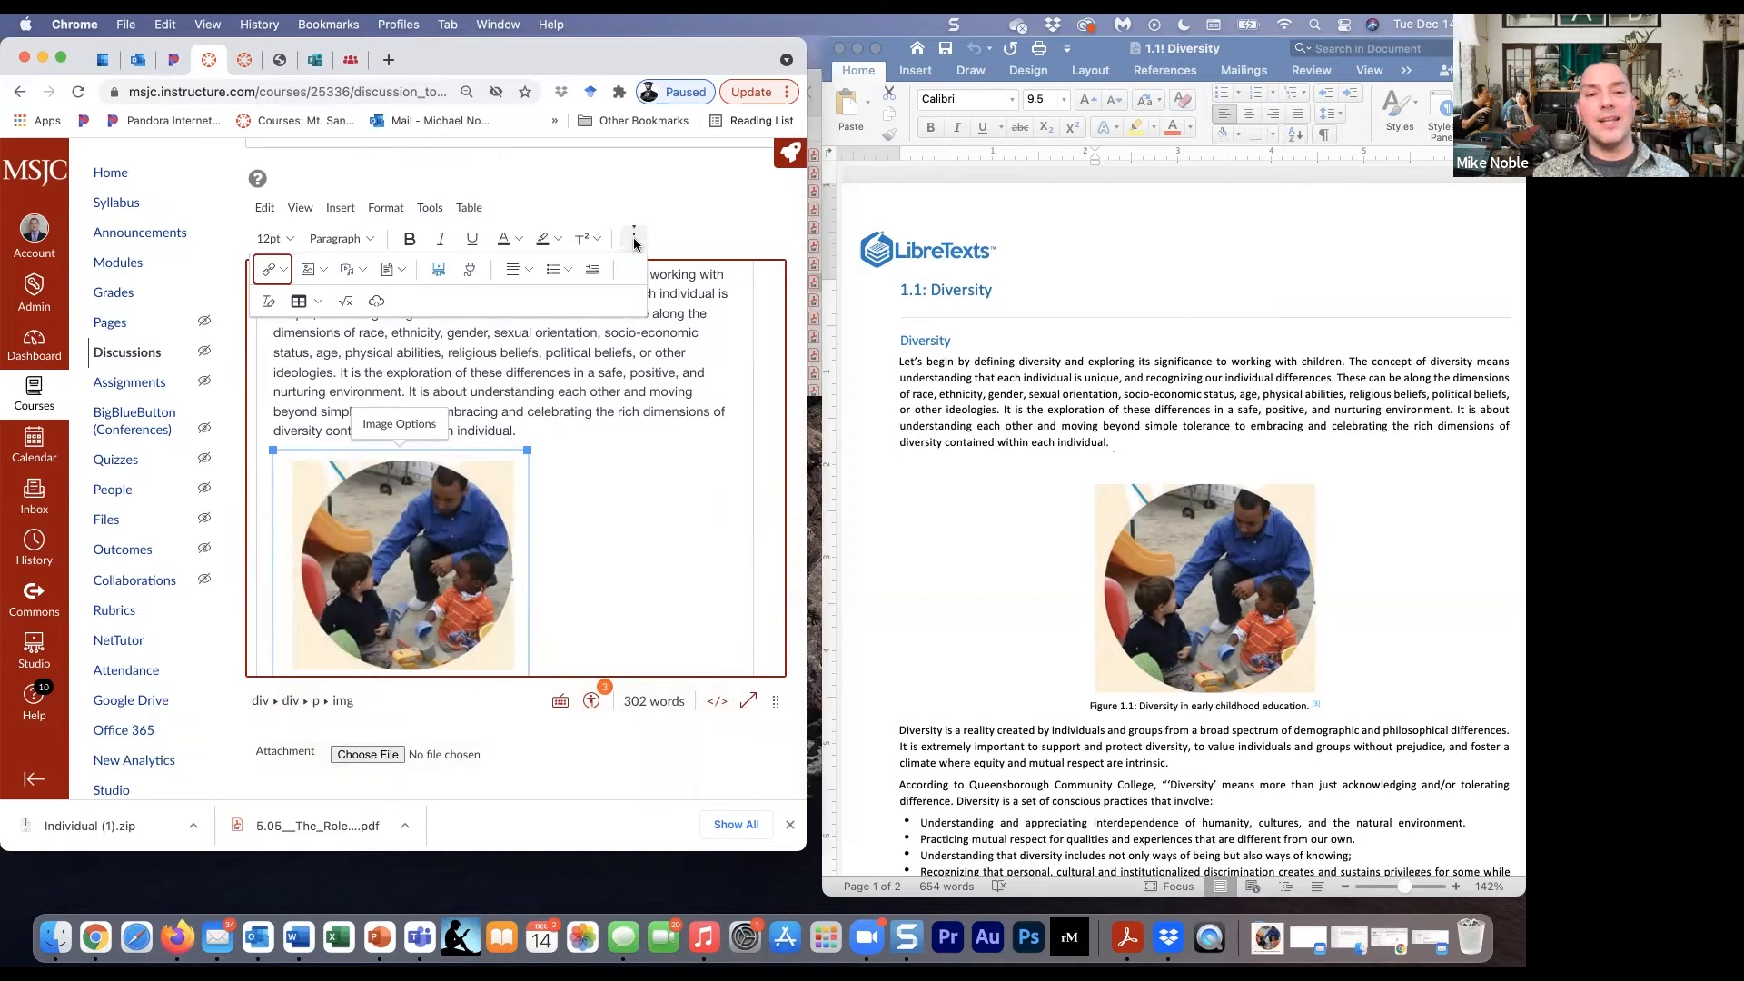
click(522, 269)
click(550, 303)
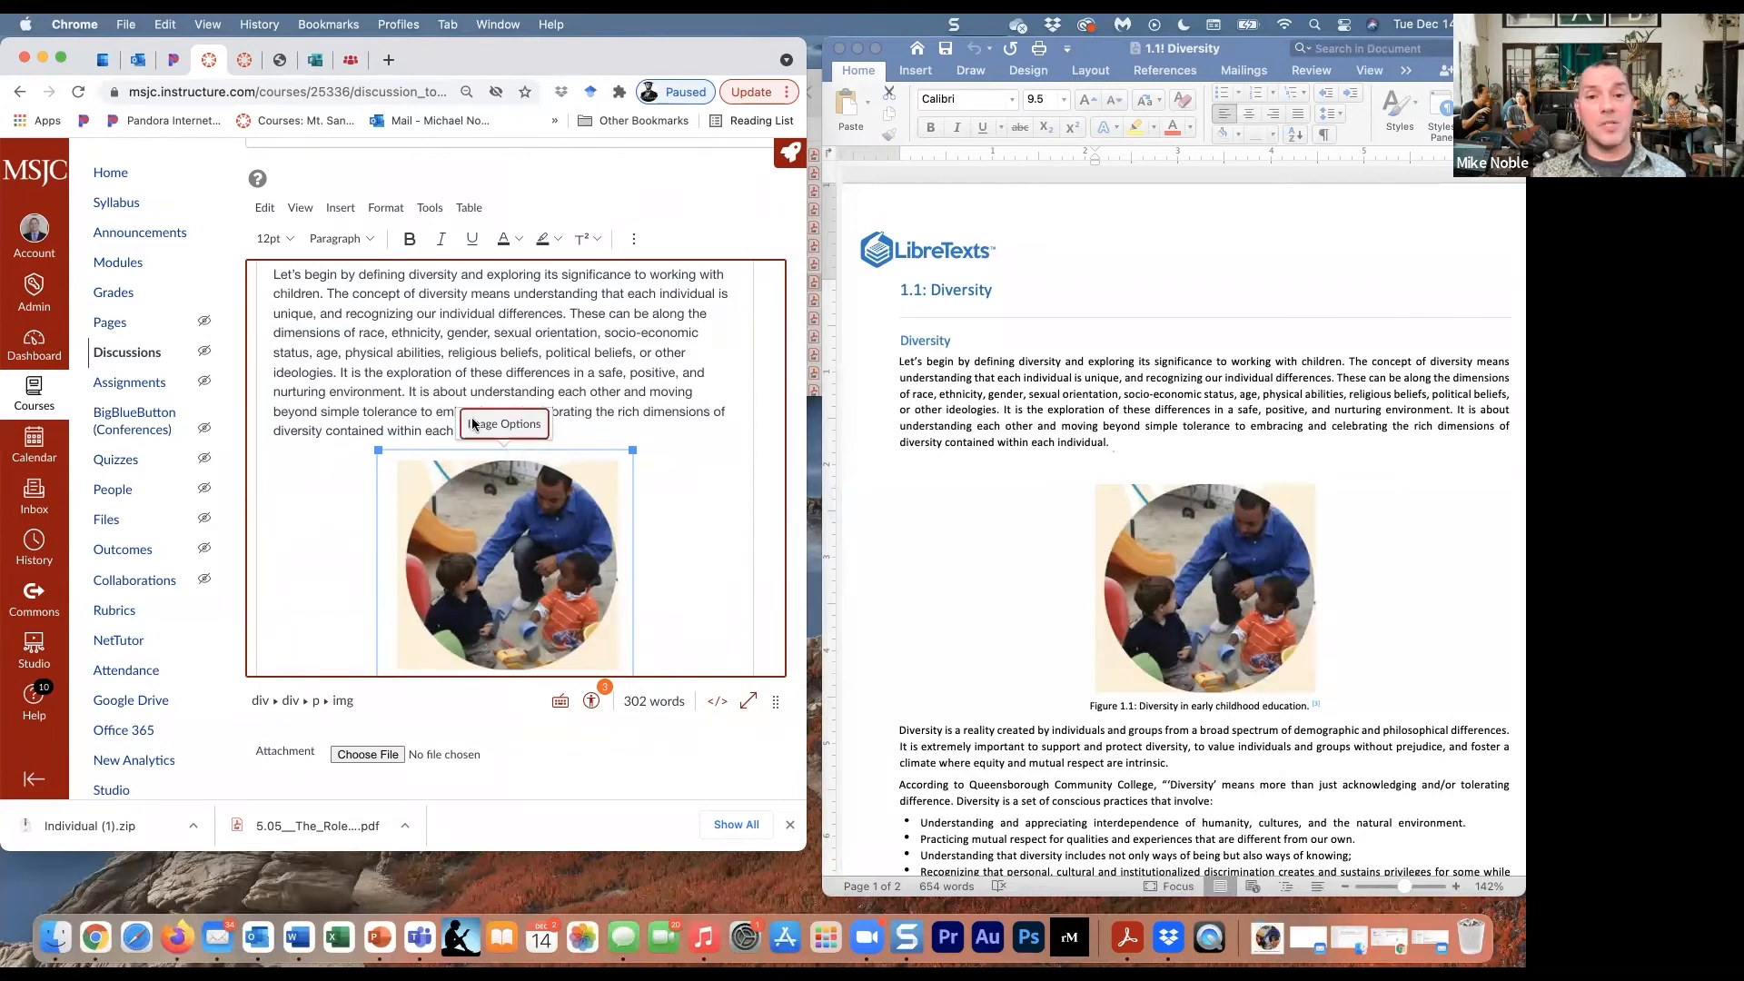
- Set the image's alt text to "man watching children while offering help as a metaphor for support"
click(507, 425)
double_click(705, 262)
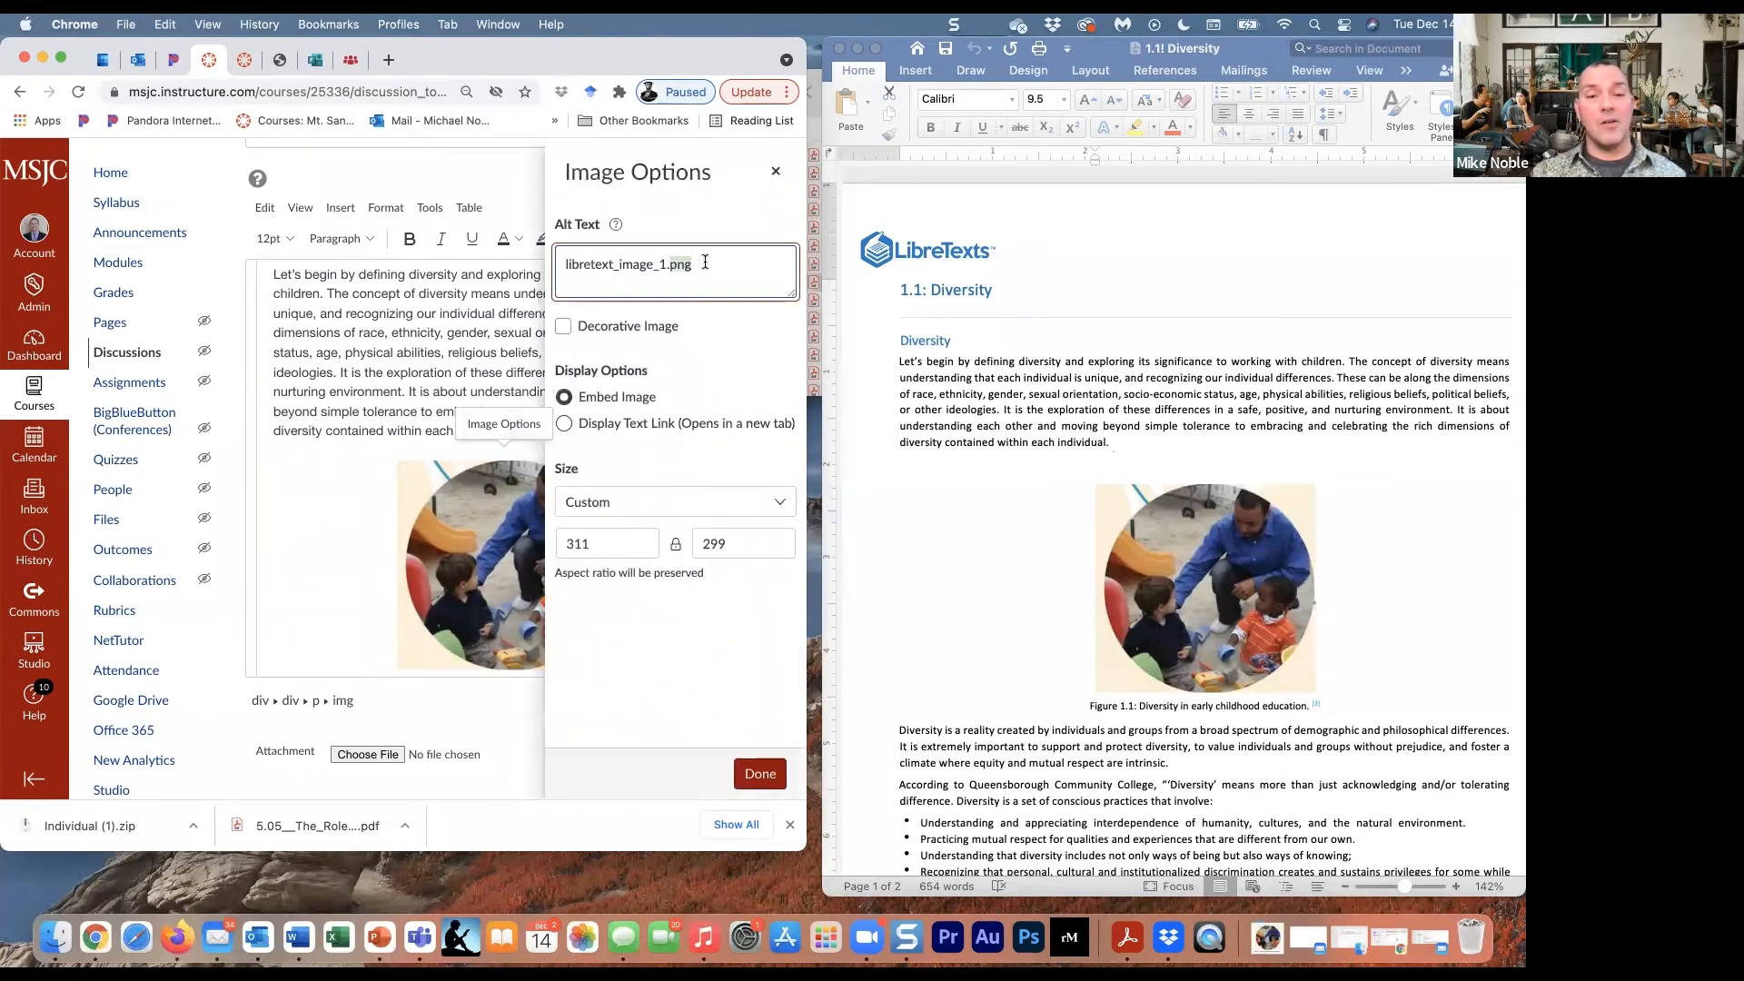
triple_click(705, 262)
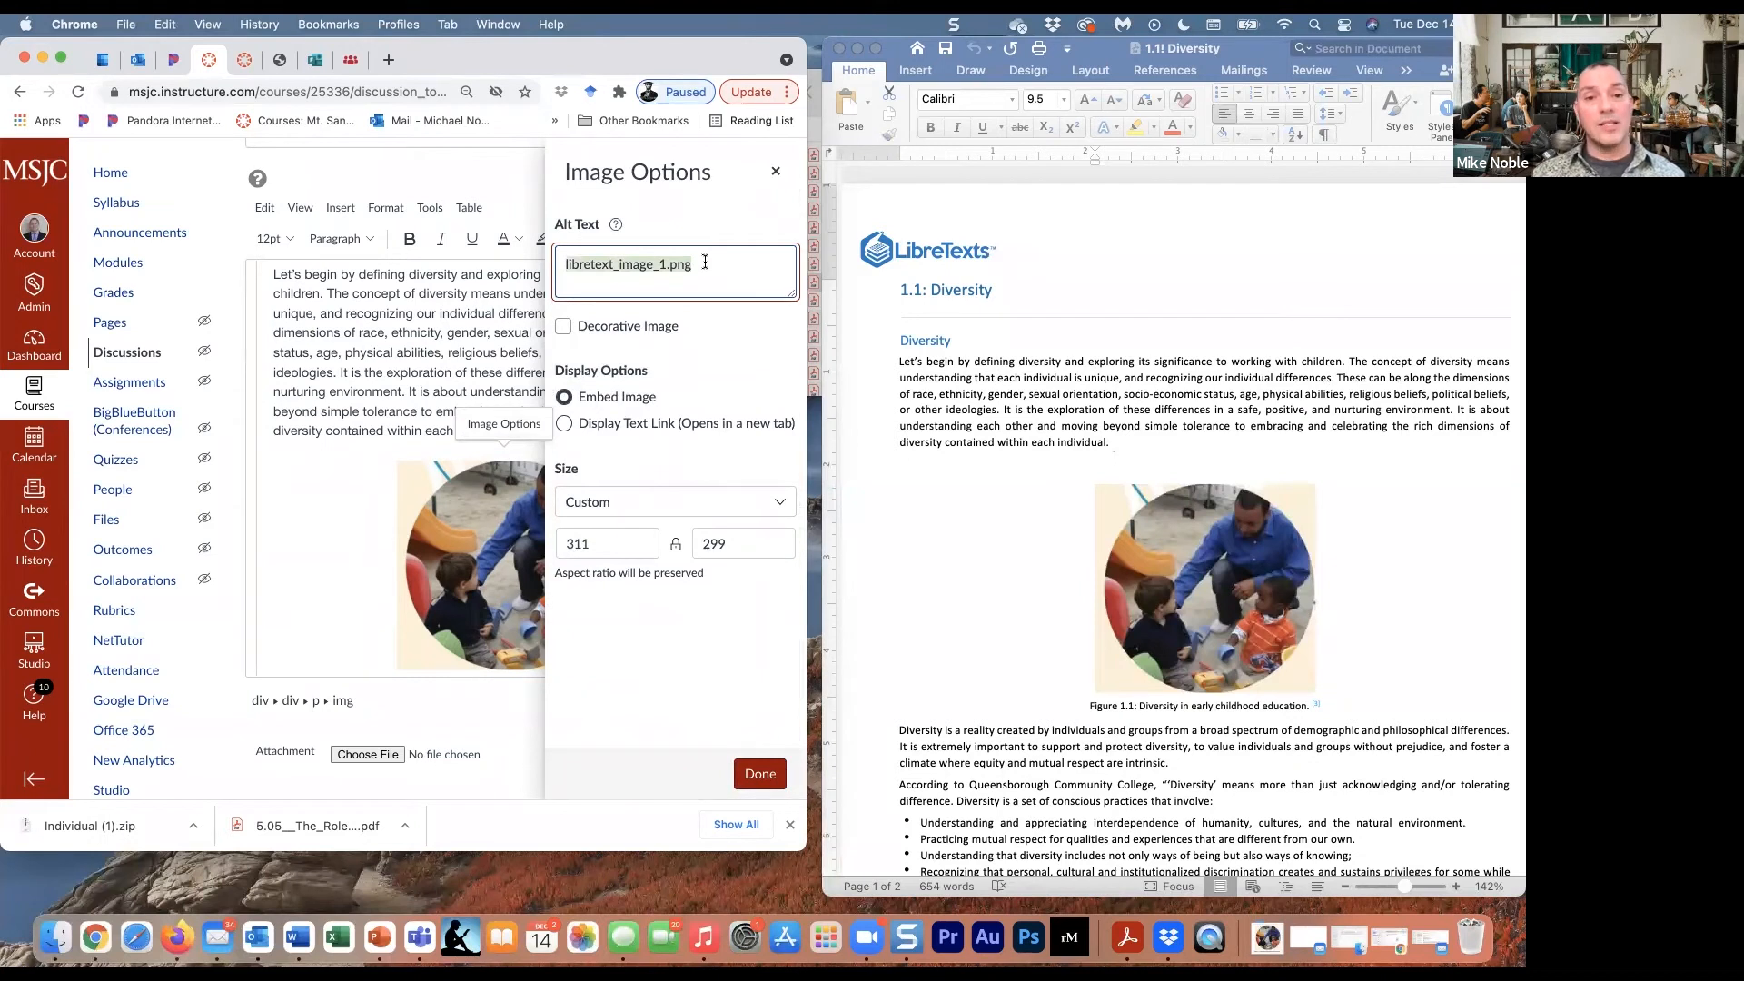
text(man w)
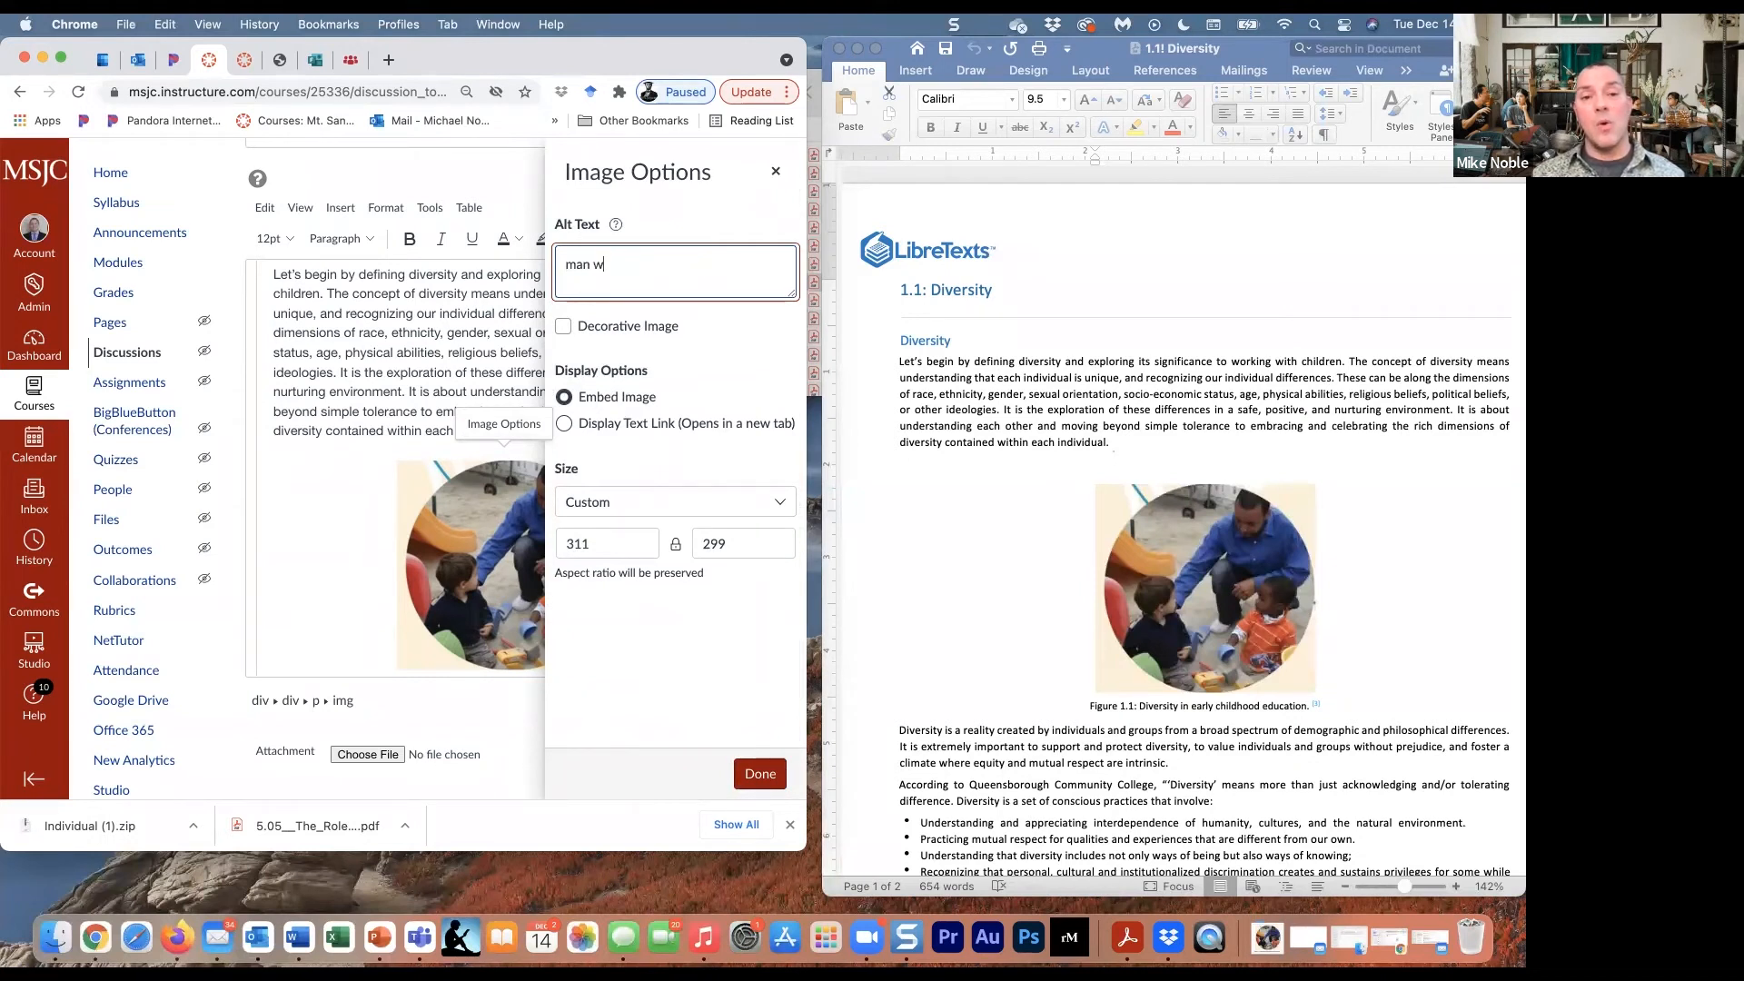
text(athching chil)
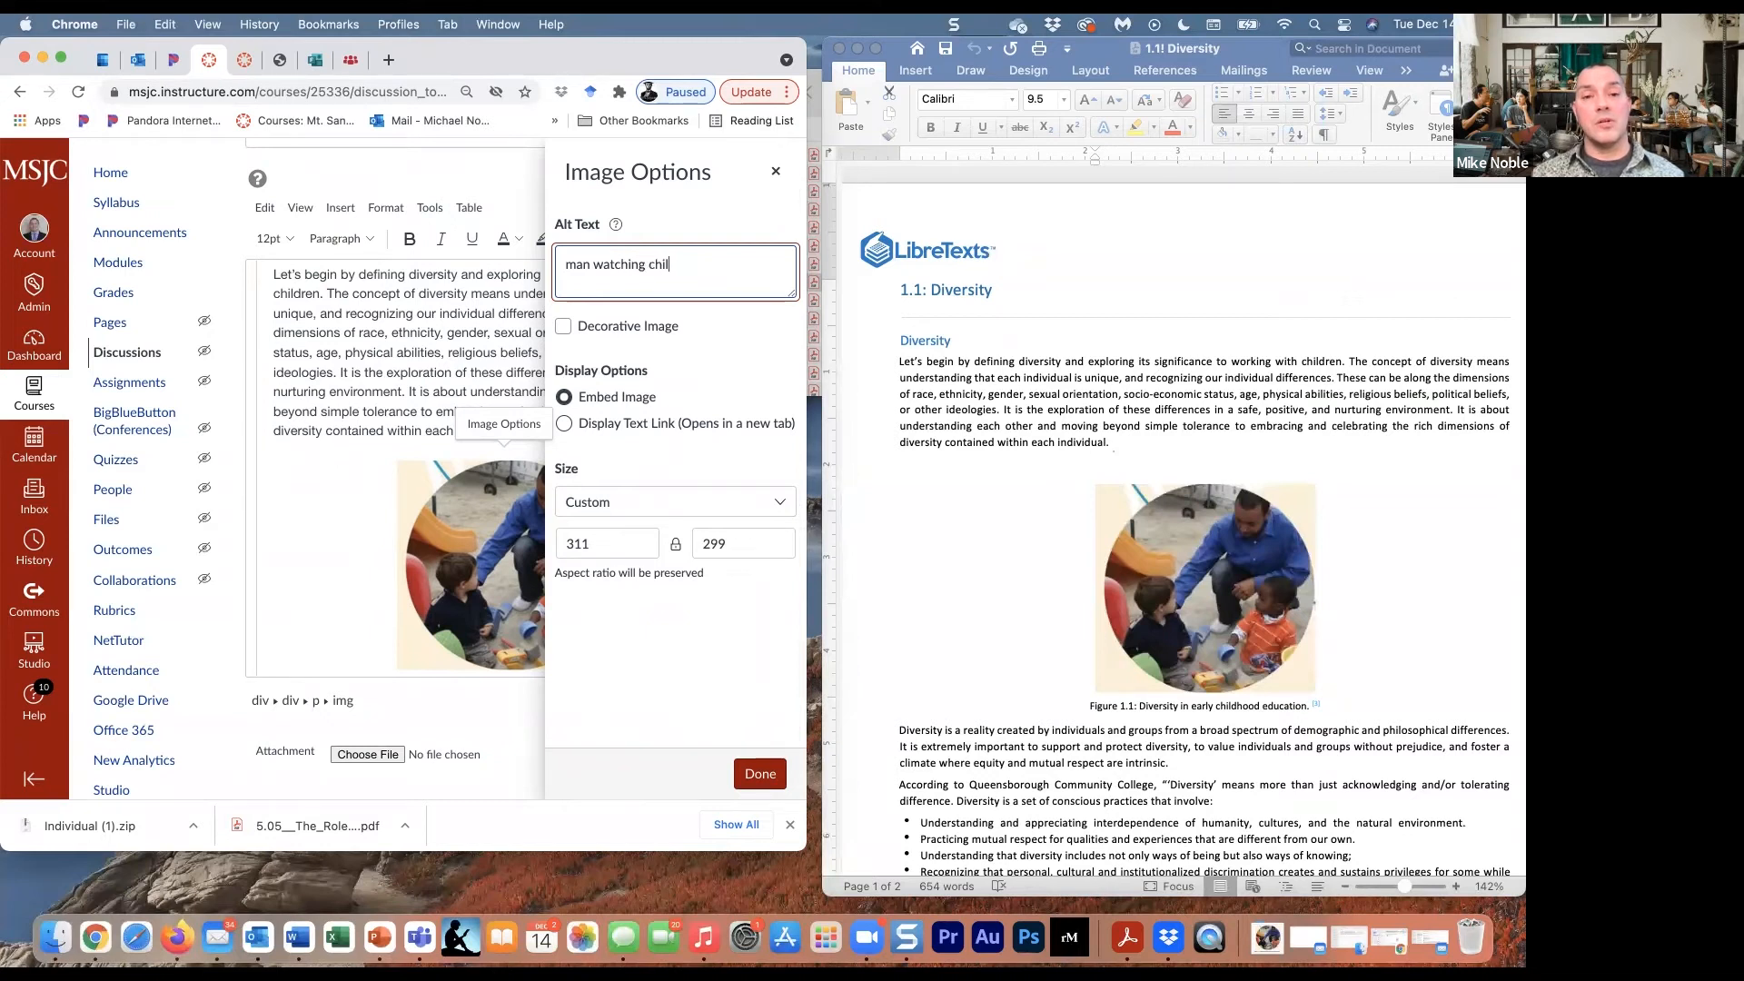
text(dren while of)
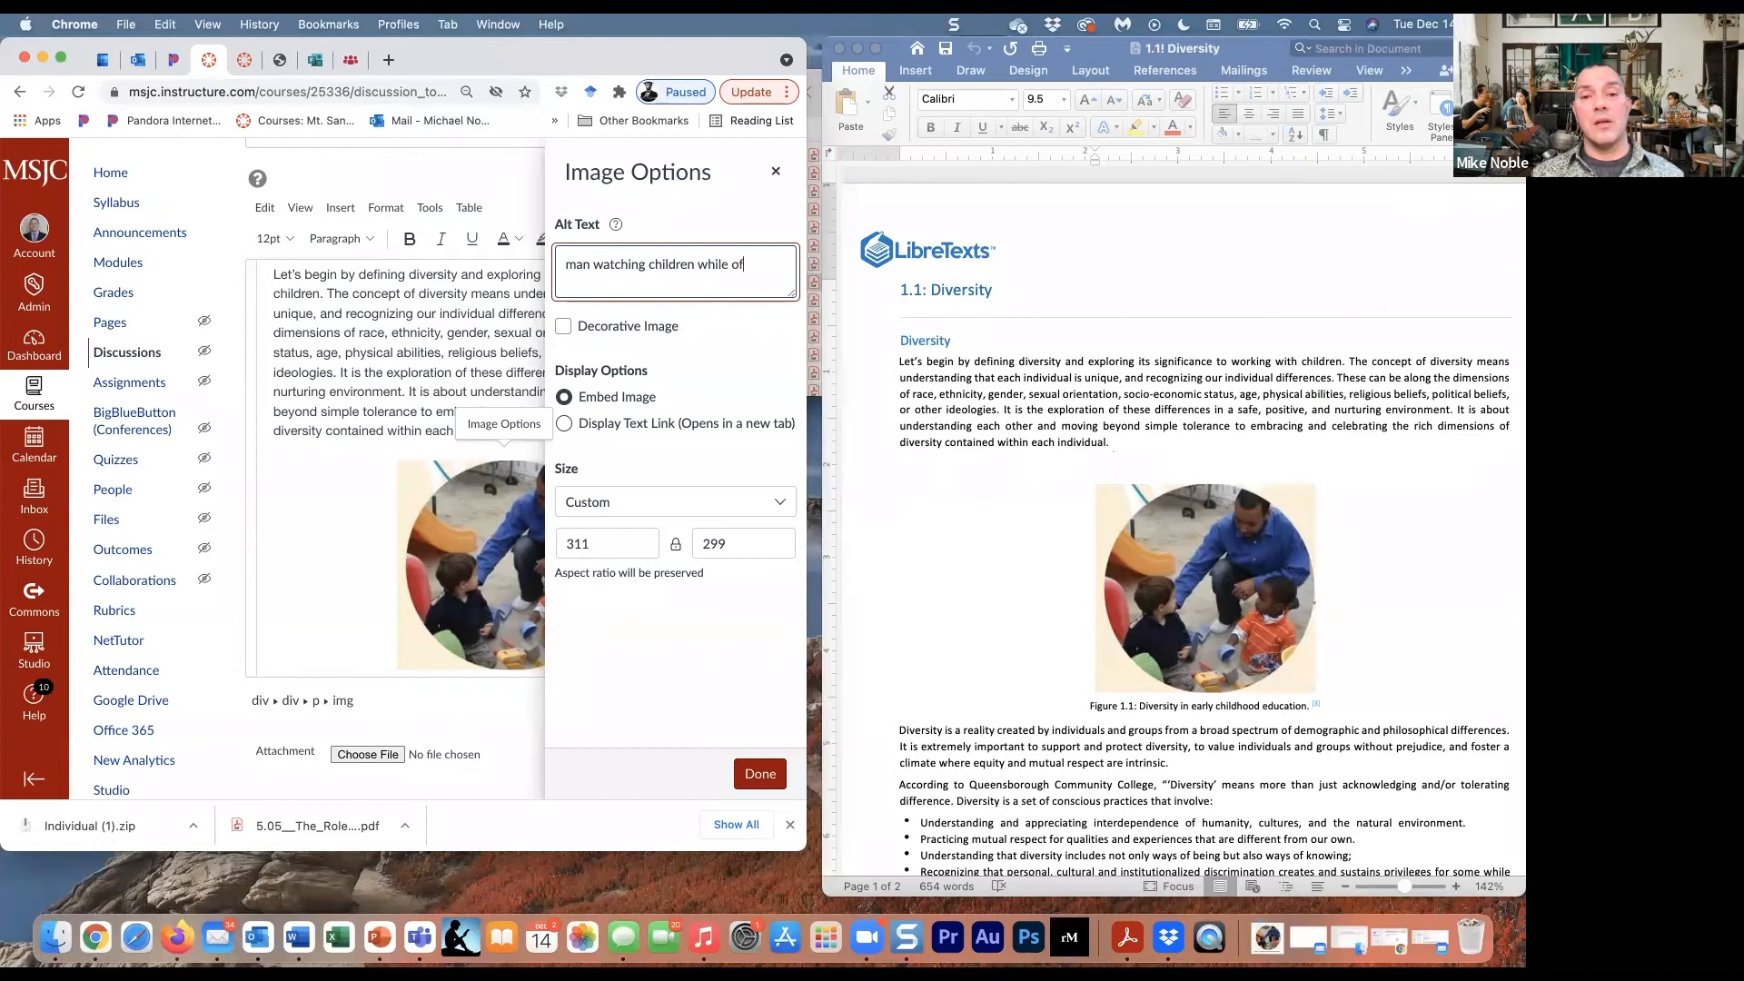
text(fering help as a )
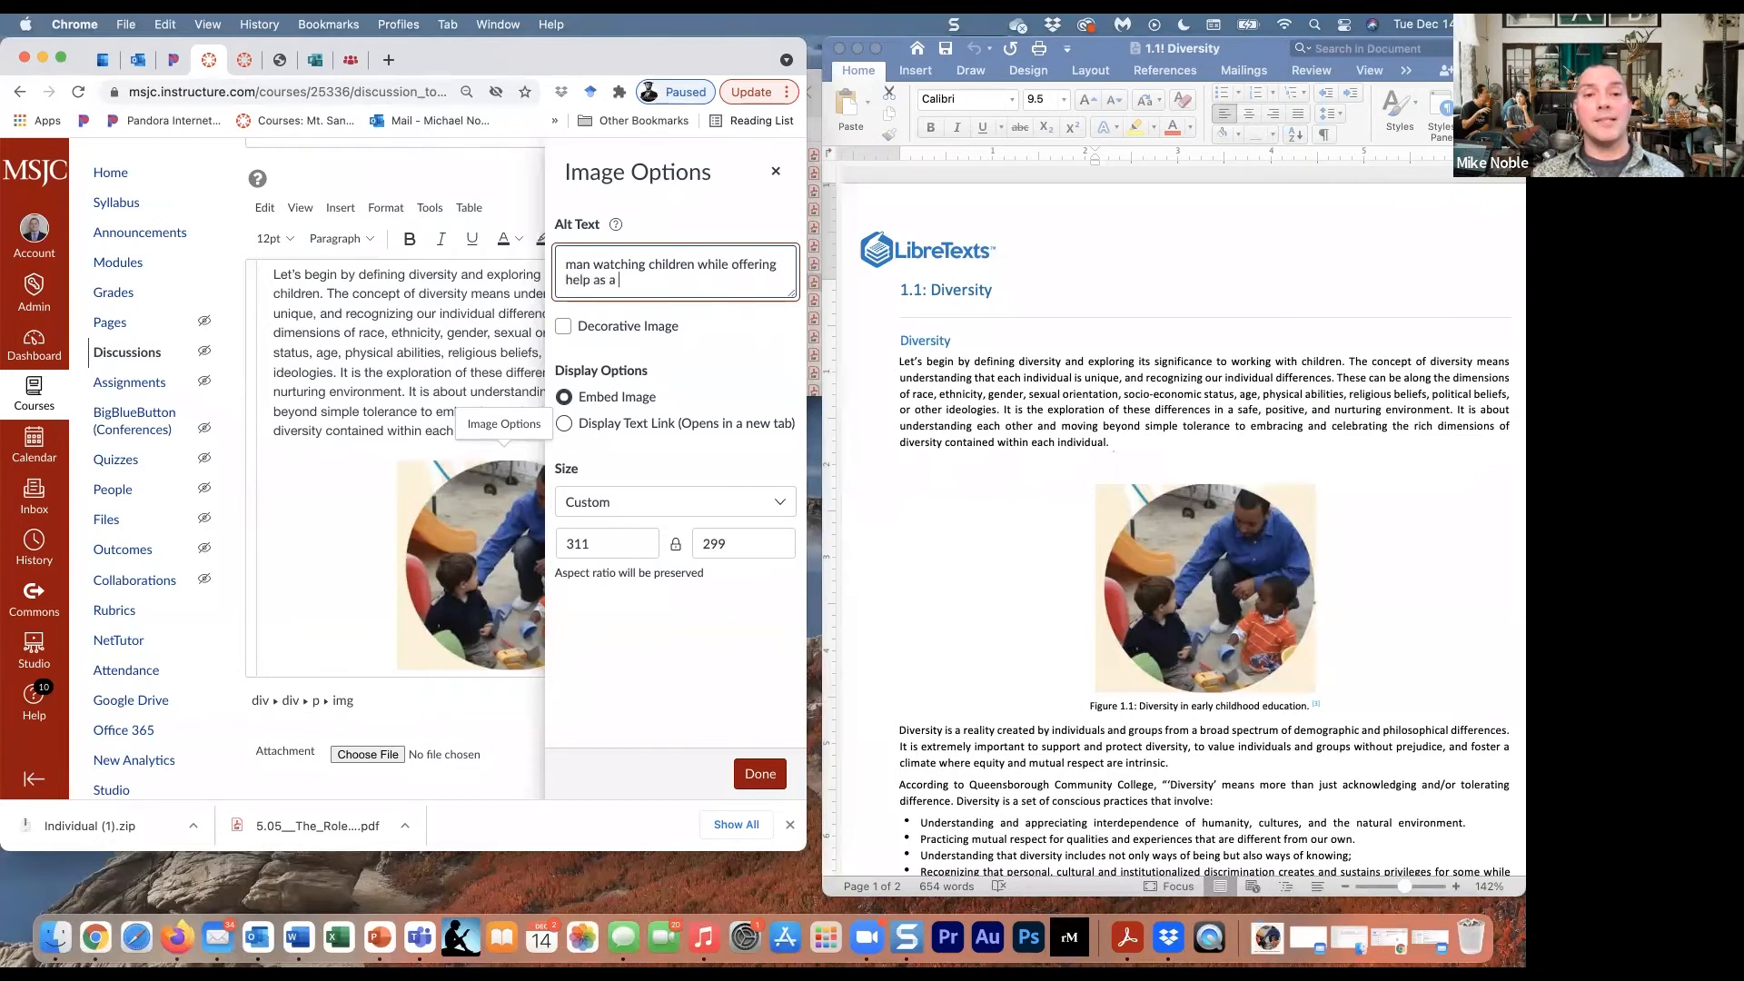
text(metap)
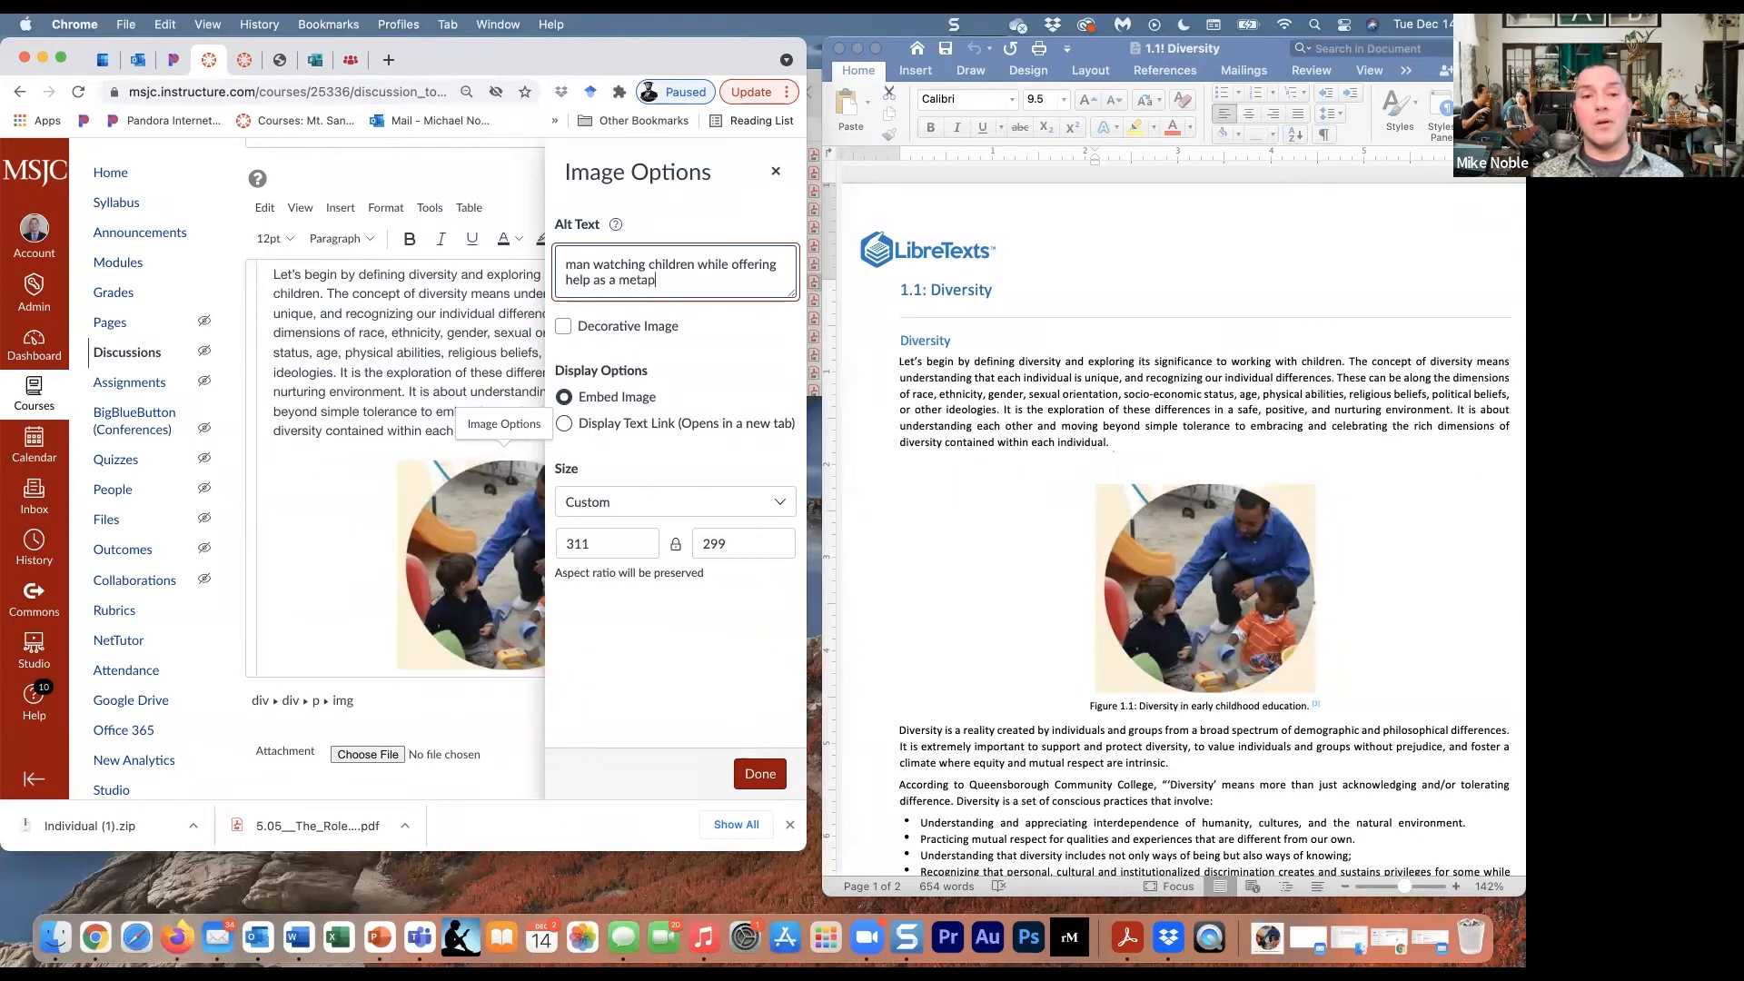
text(hor fo)
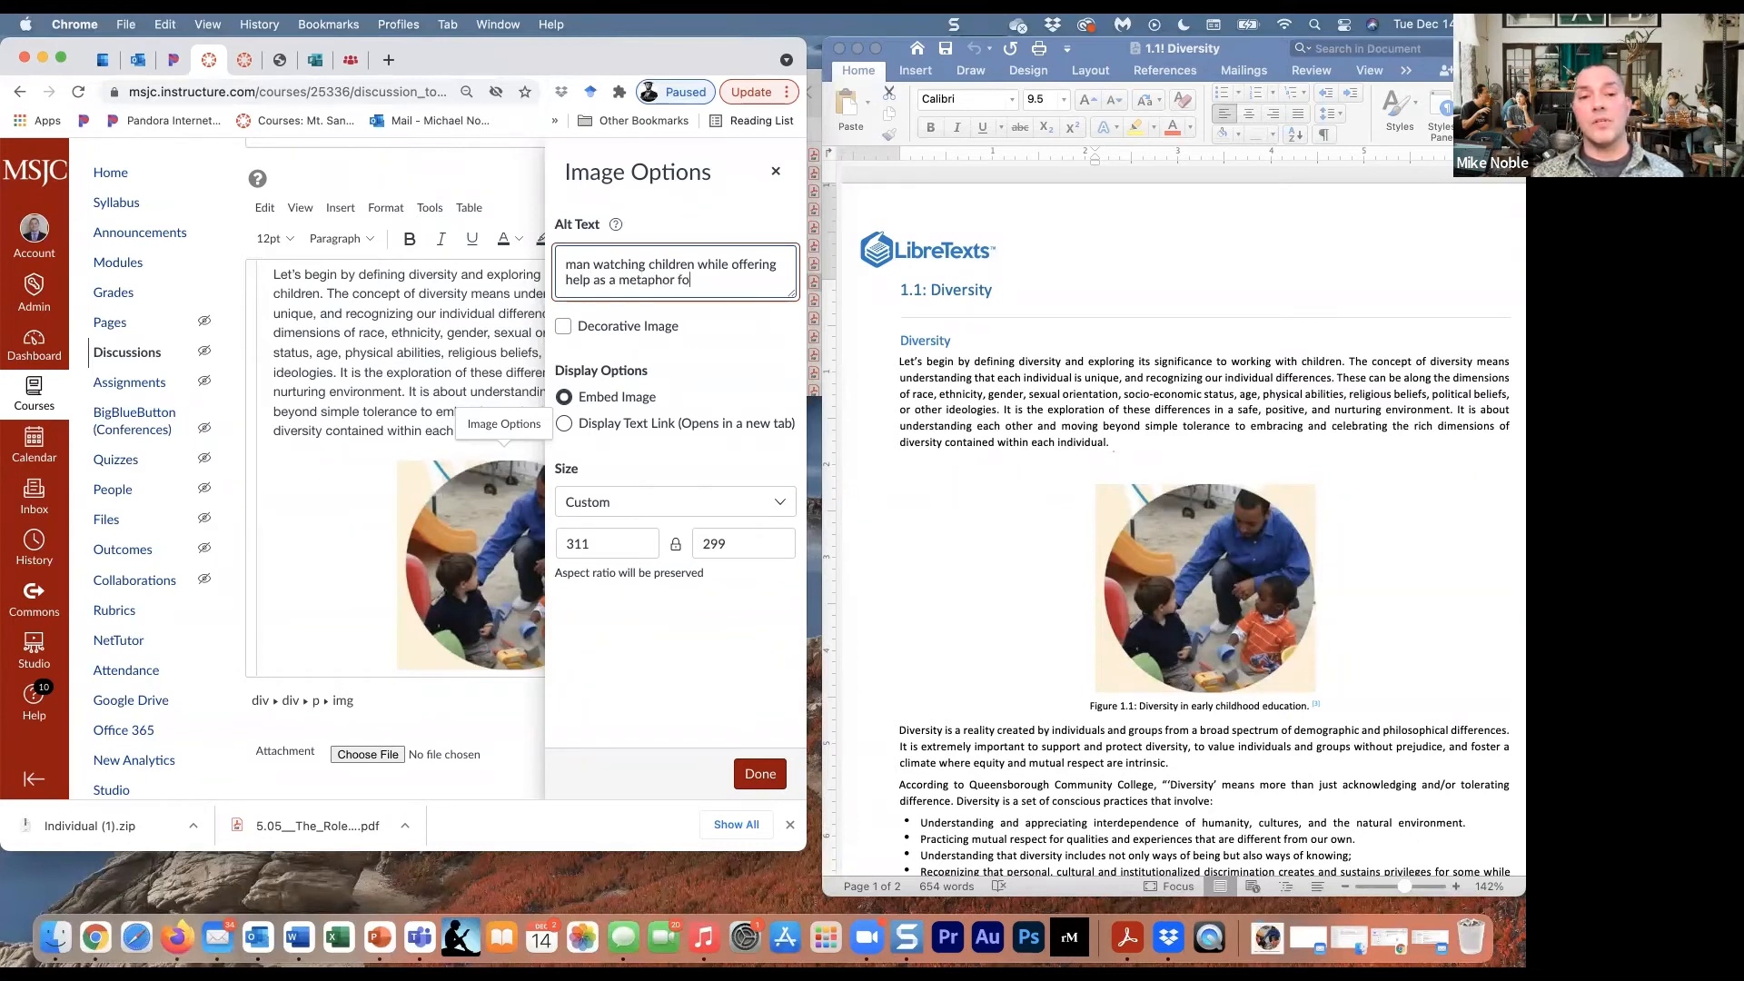
text(r support)
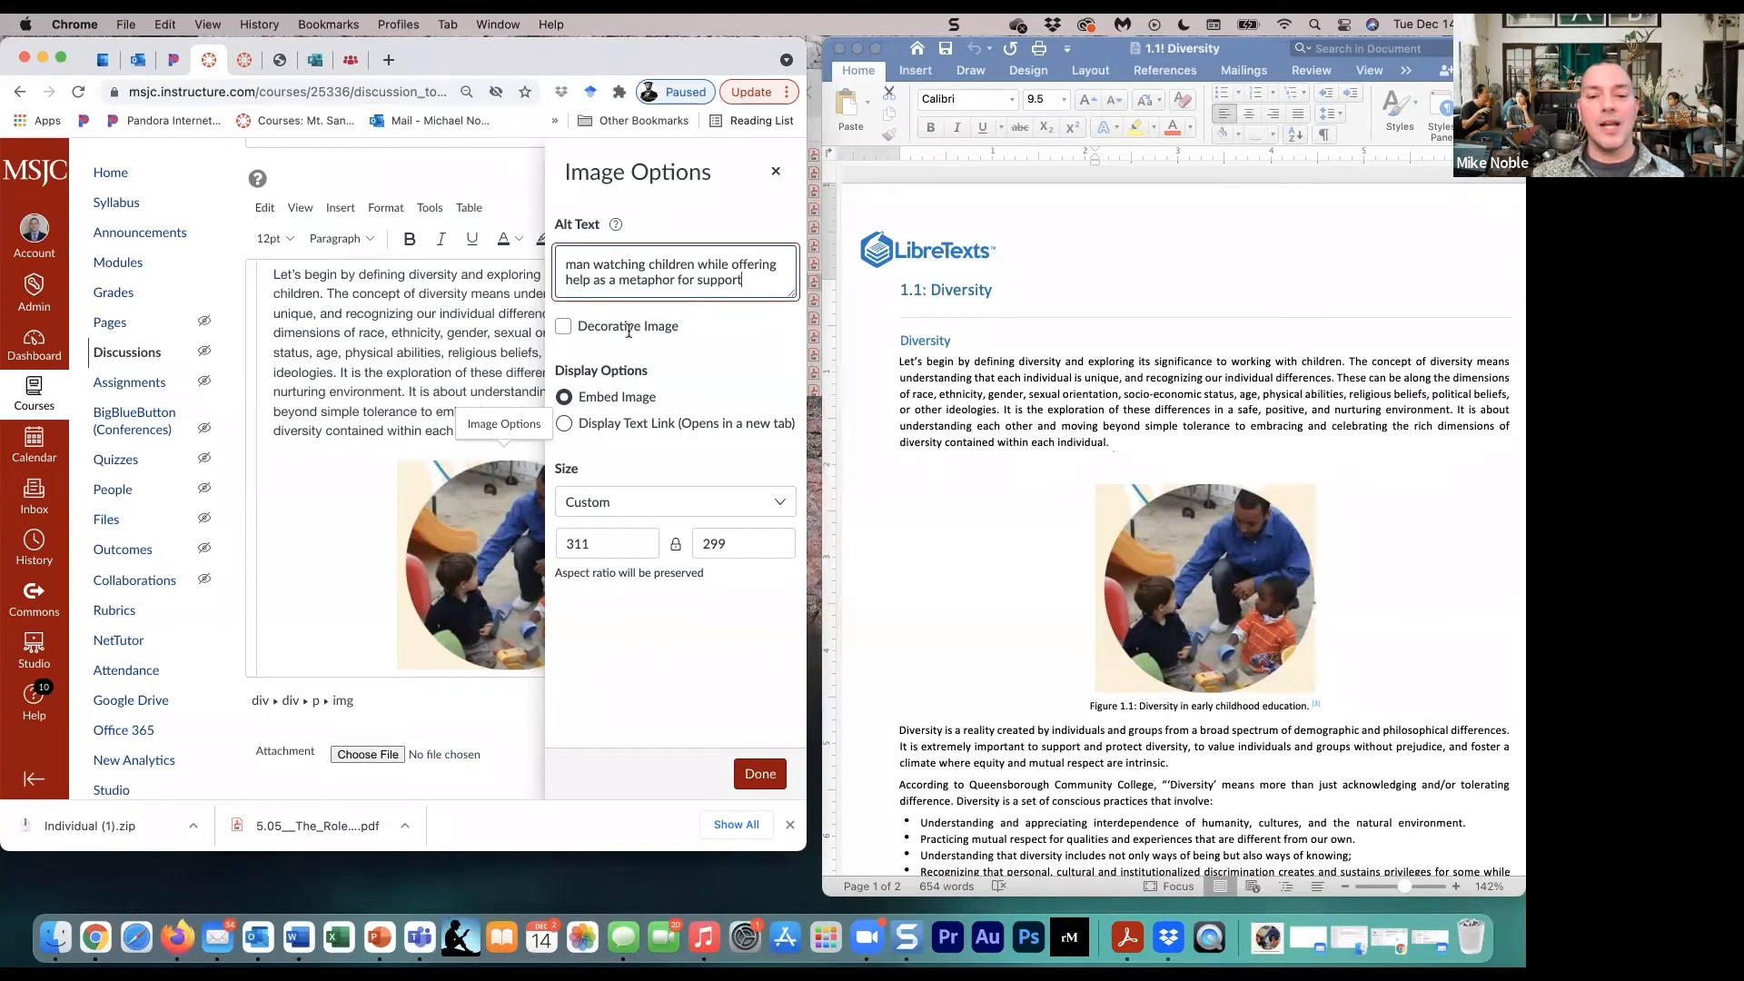
click(760, 773)
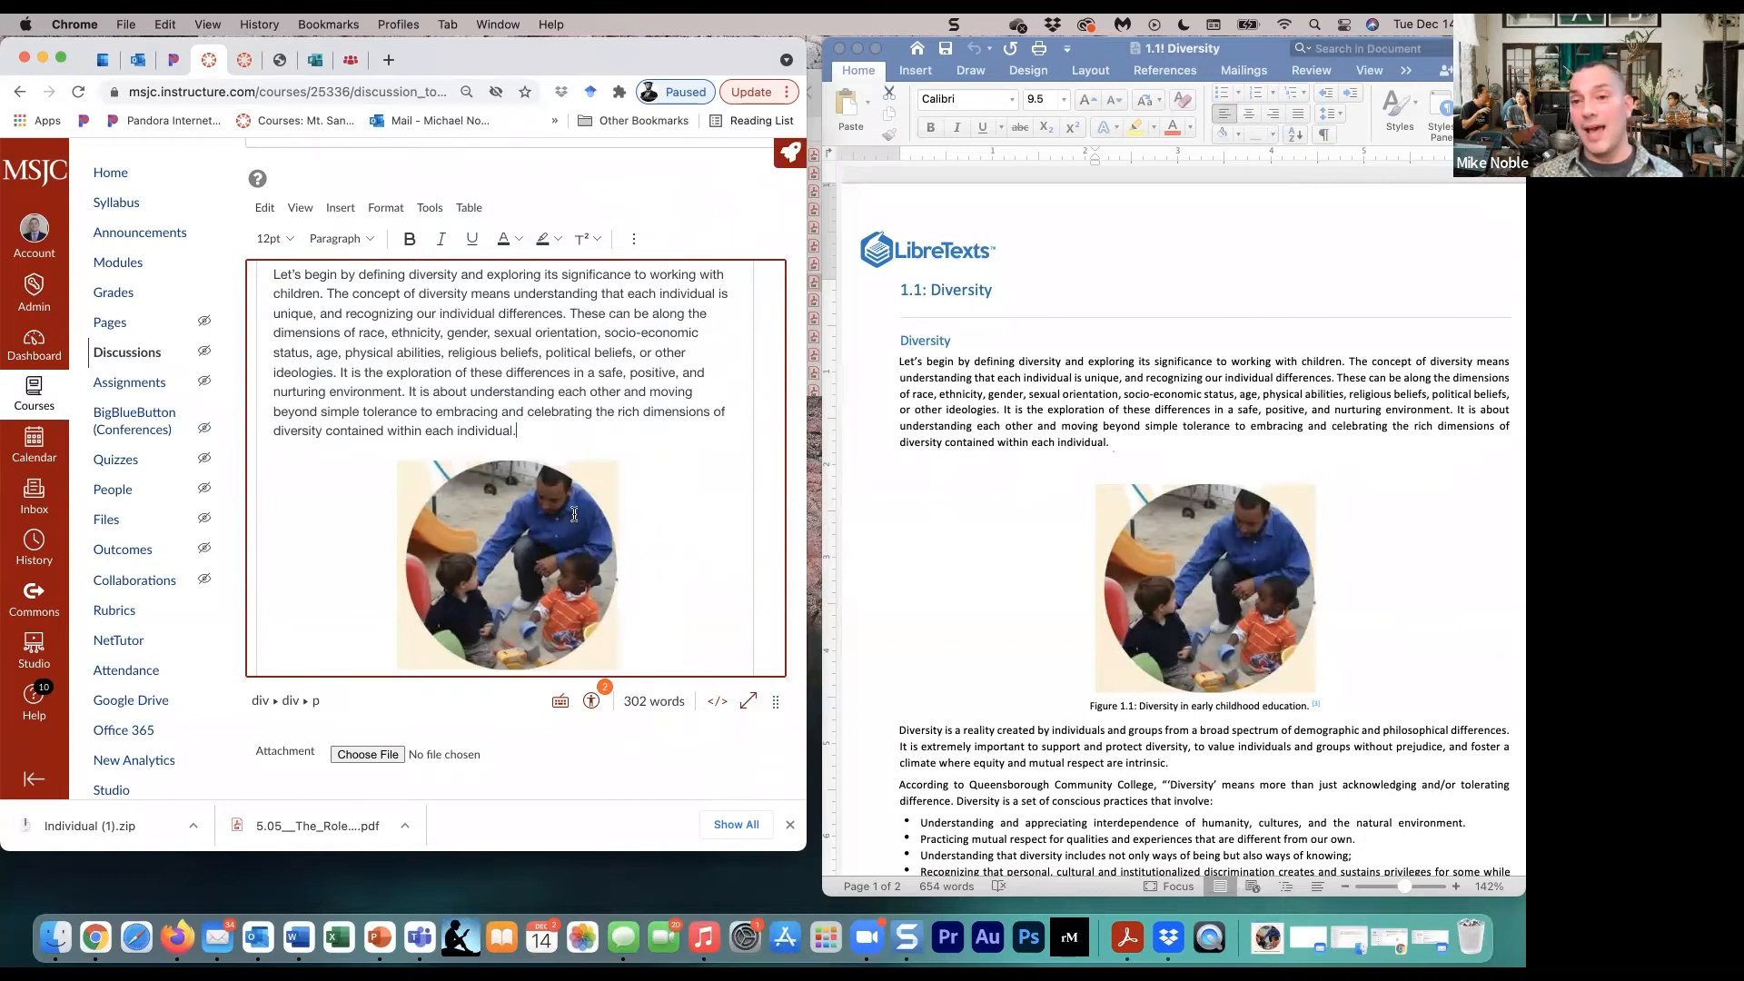
- Review the discussion page from its title through Resources, Canvas Guides and Grading, including the placed text and image
scroll(574, 509, down, 3)
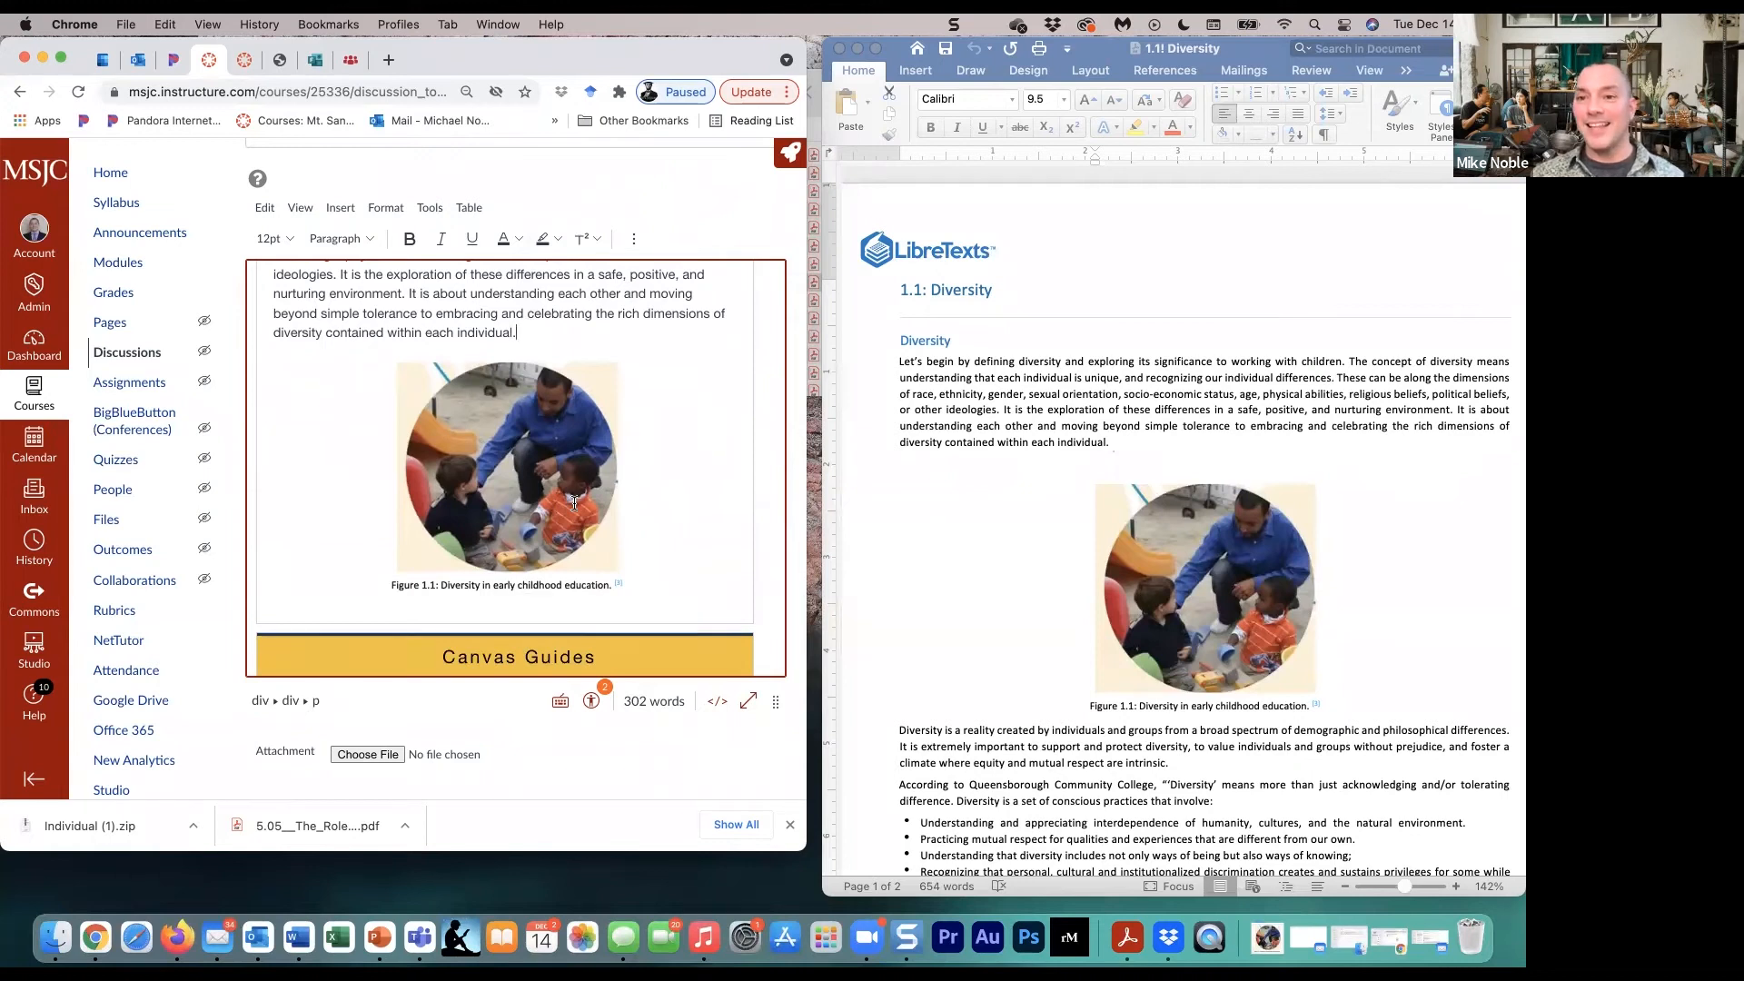
scroll(619, 495, up, 6)
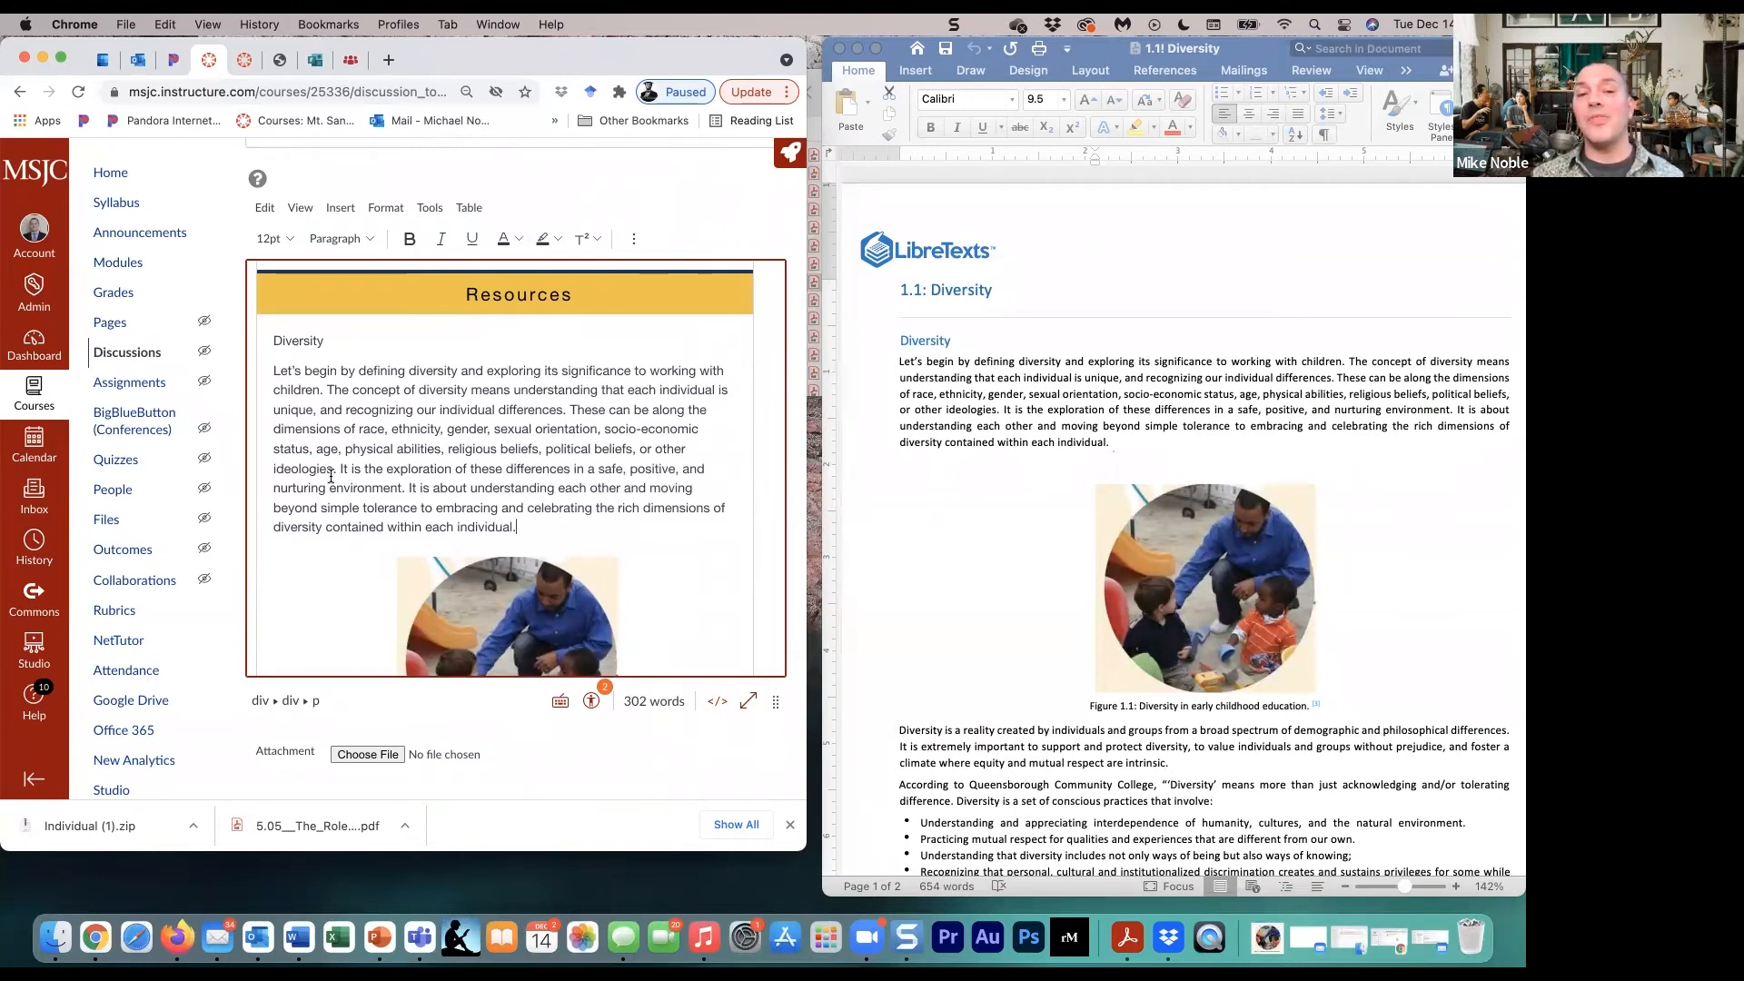
scroll(389, 443, up, 2)
scroll(389, 444, up, 15)
scroll(388, 443, up, 12)
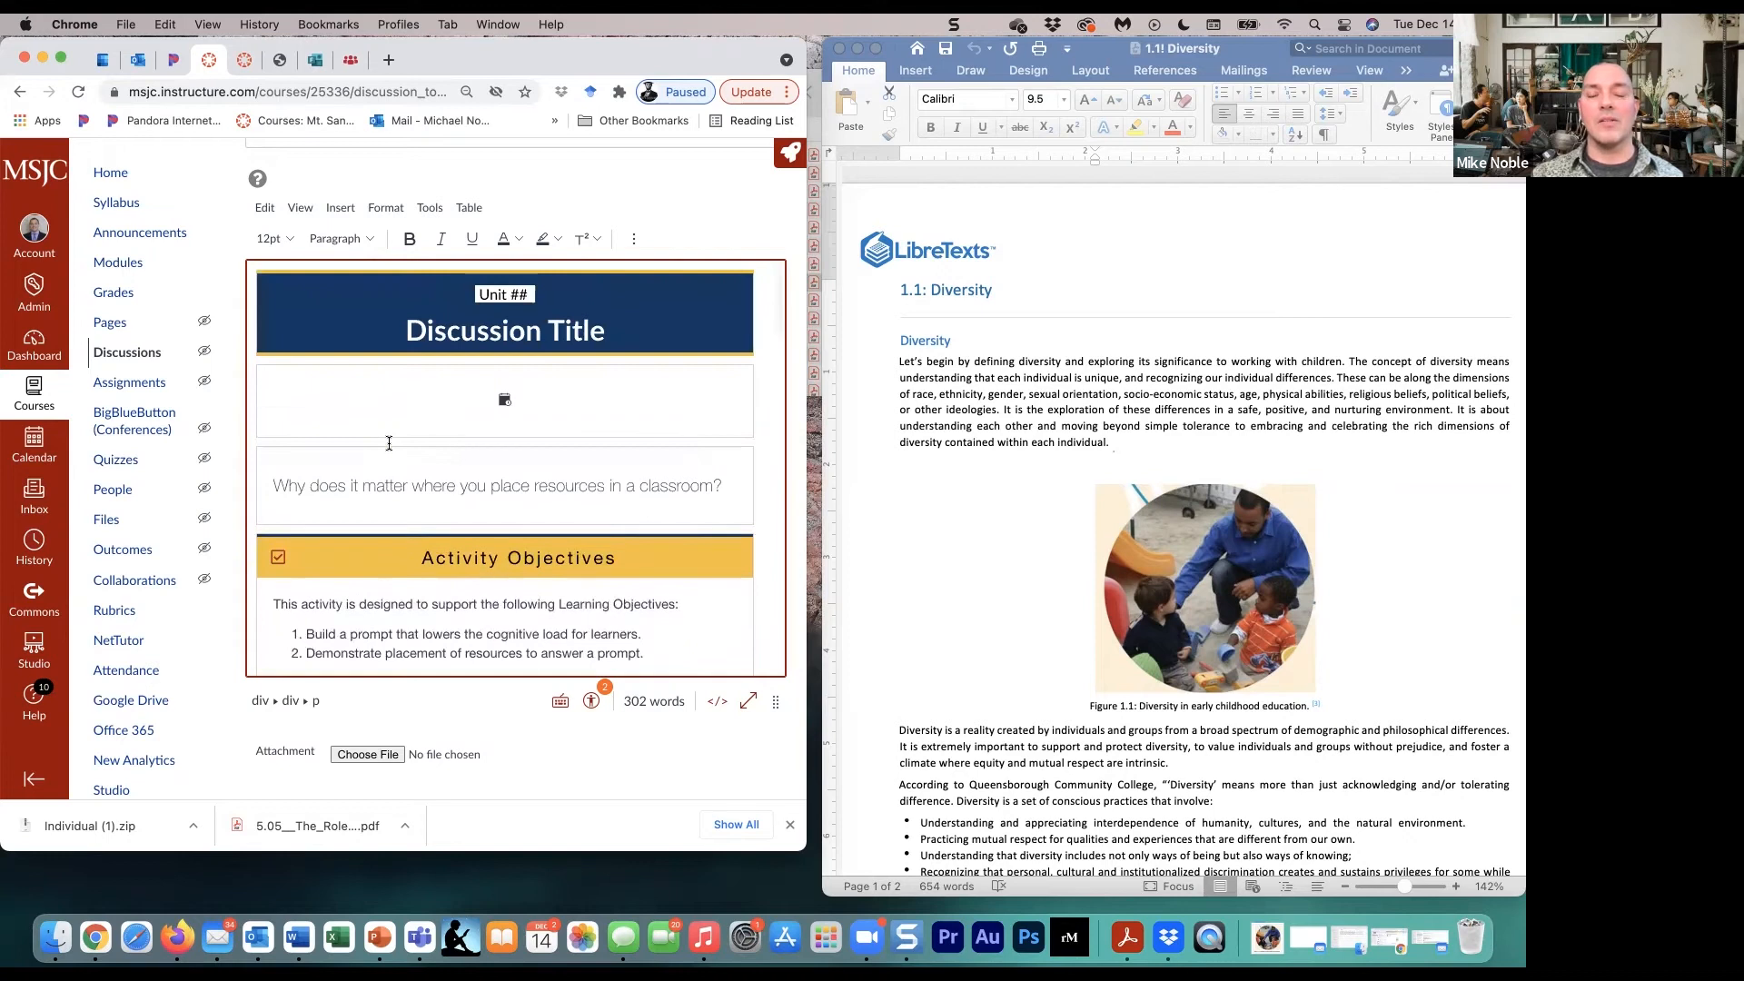
scroll(389, 443, down, 10)
scroll(389, 443, down, 10)
scroll(392, 508, down, 5)
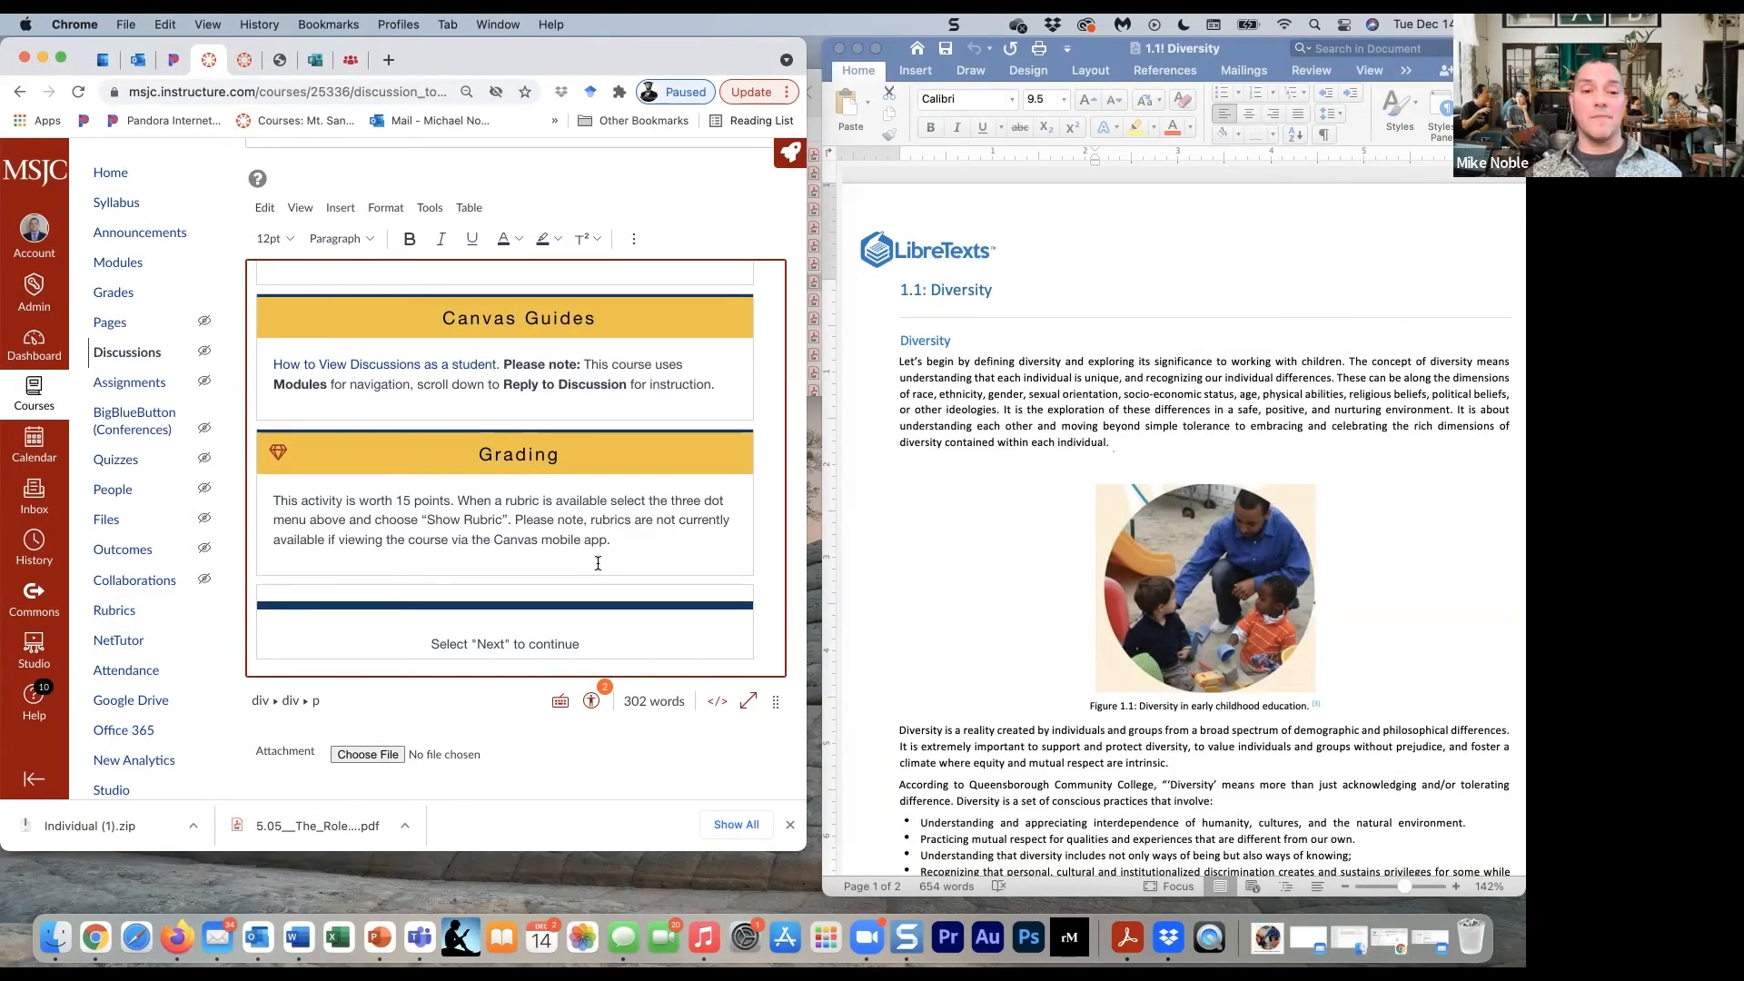
scroll(598, 563, down, 5)
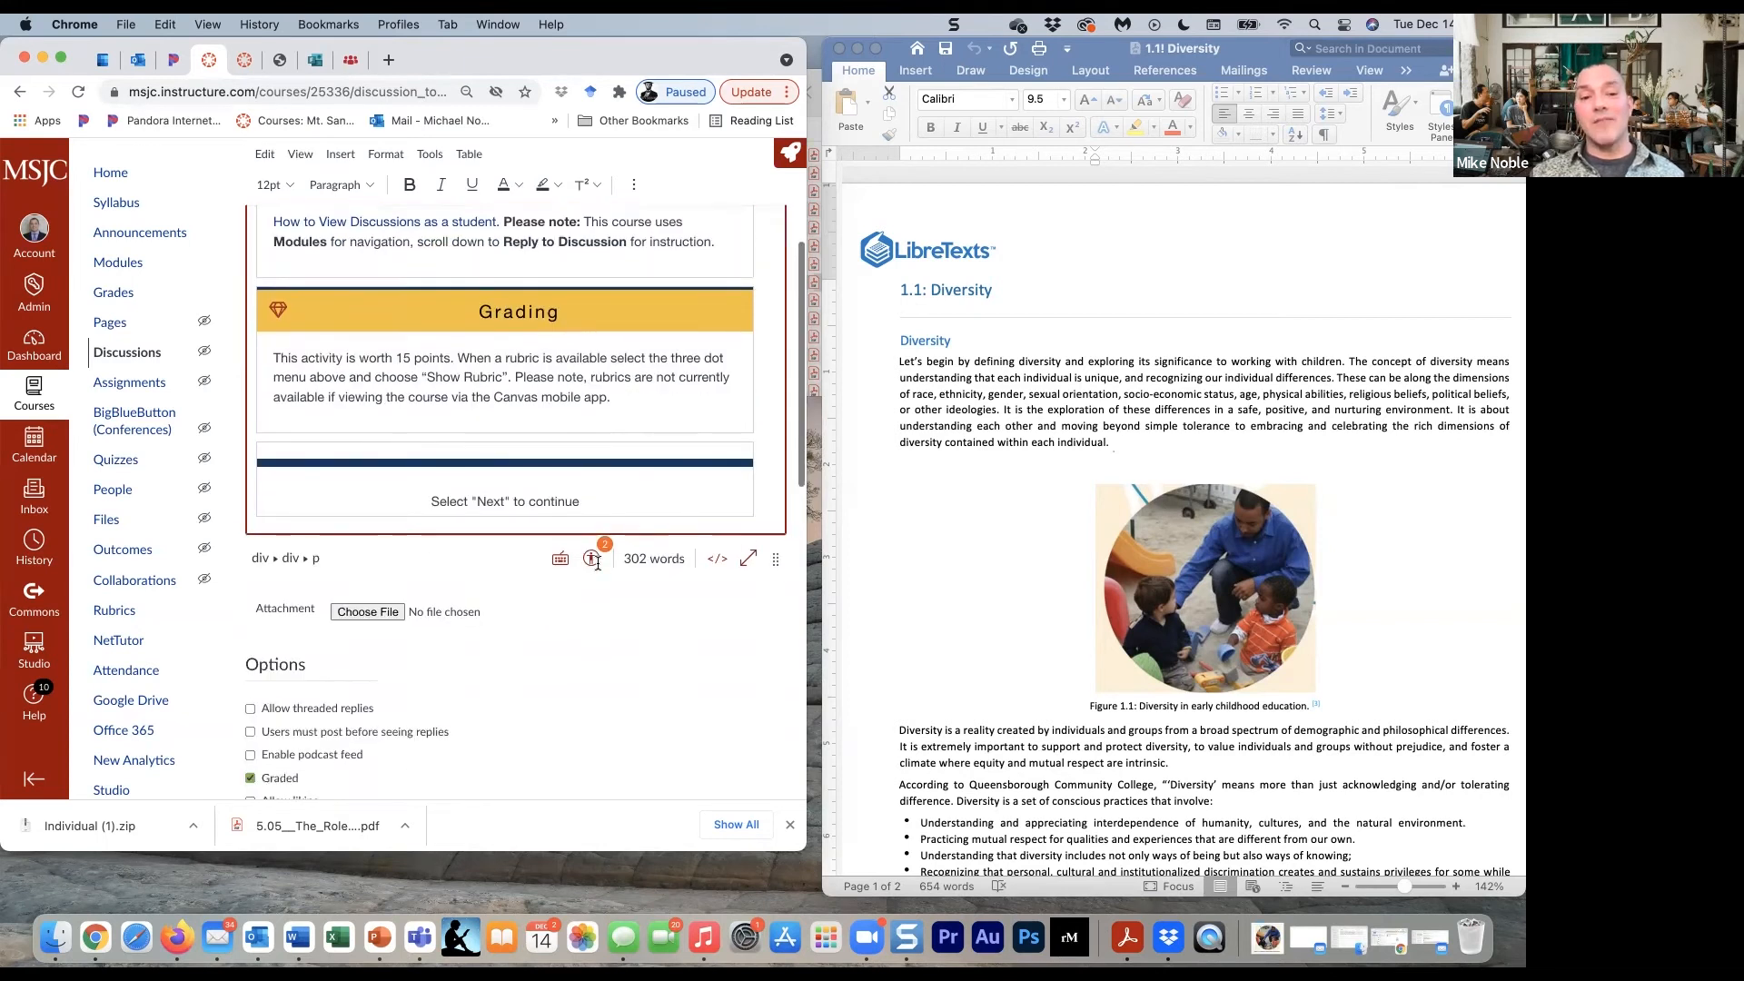
scroll(598, 564, up, 5)
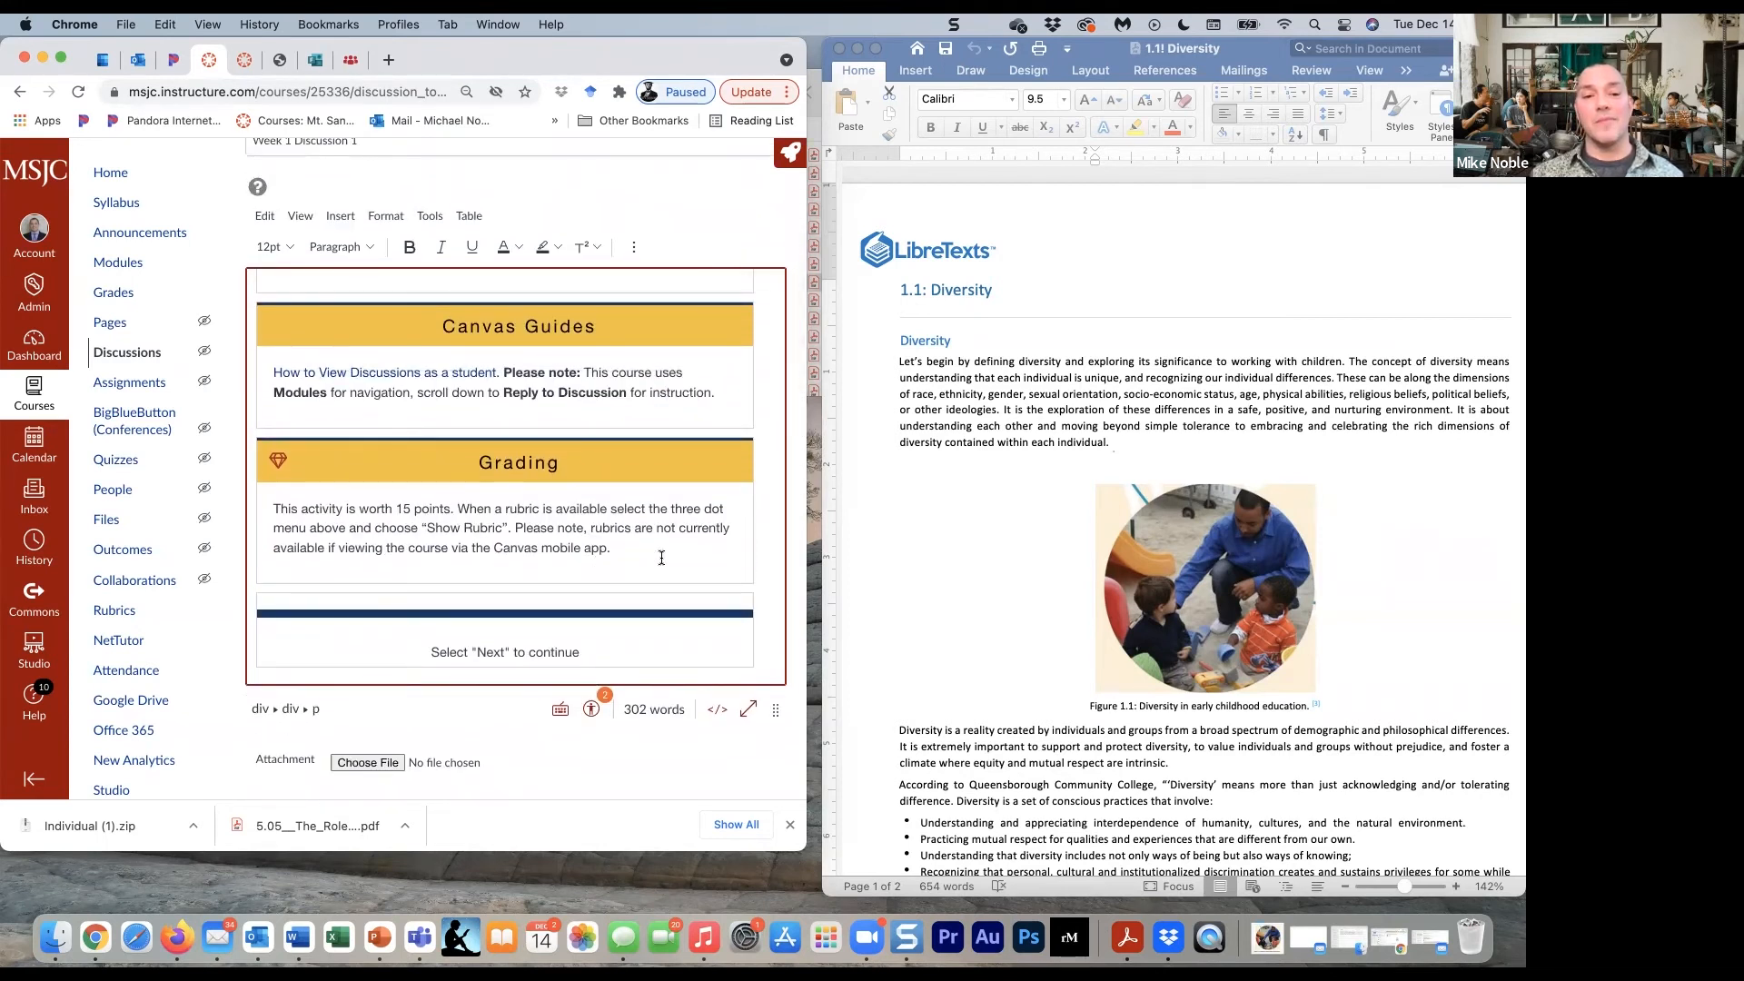
scroll(661, 558, up, 5)
scroll(661, 558, up, 5)
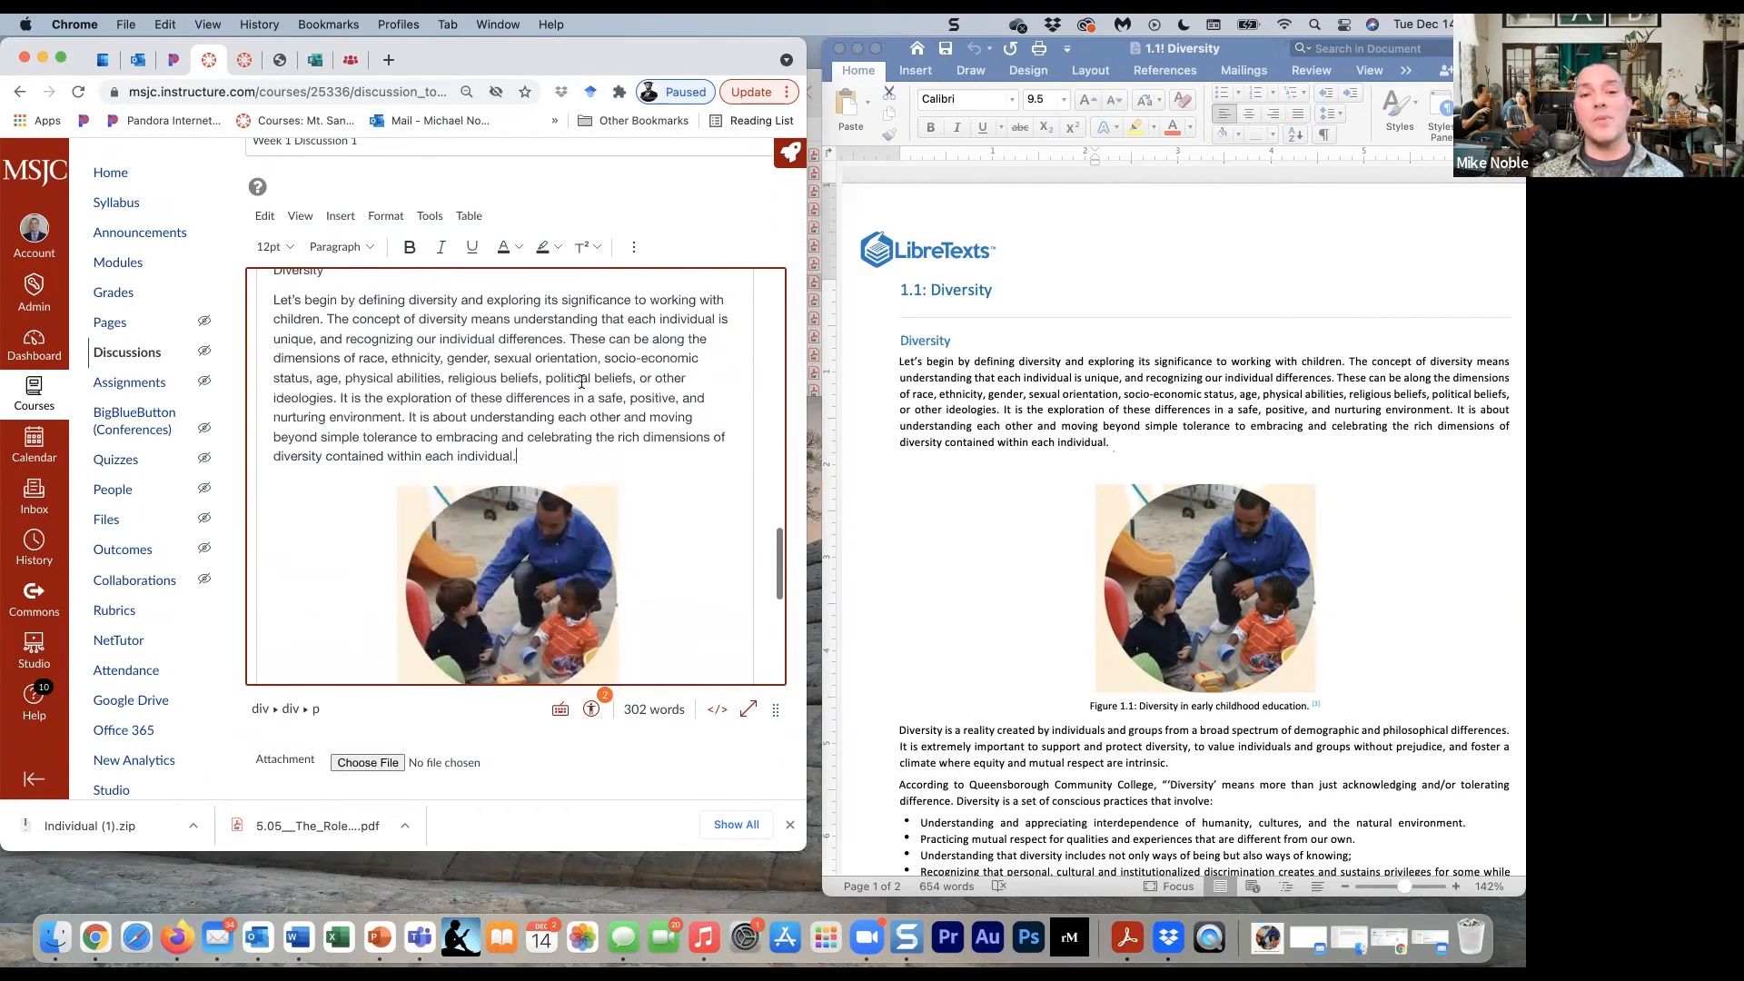
scroll(532, 447, down, 3)
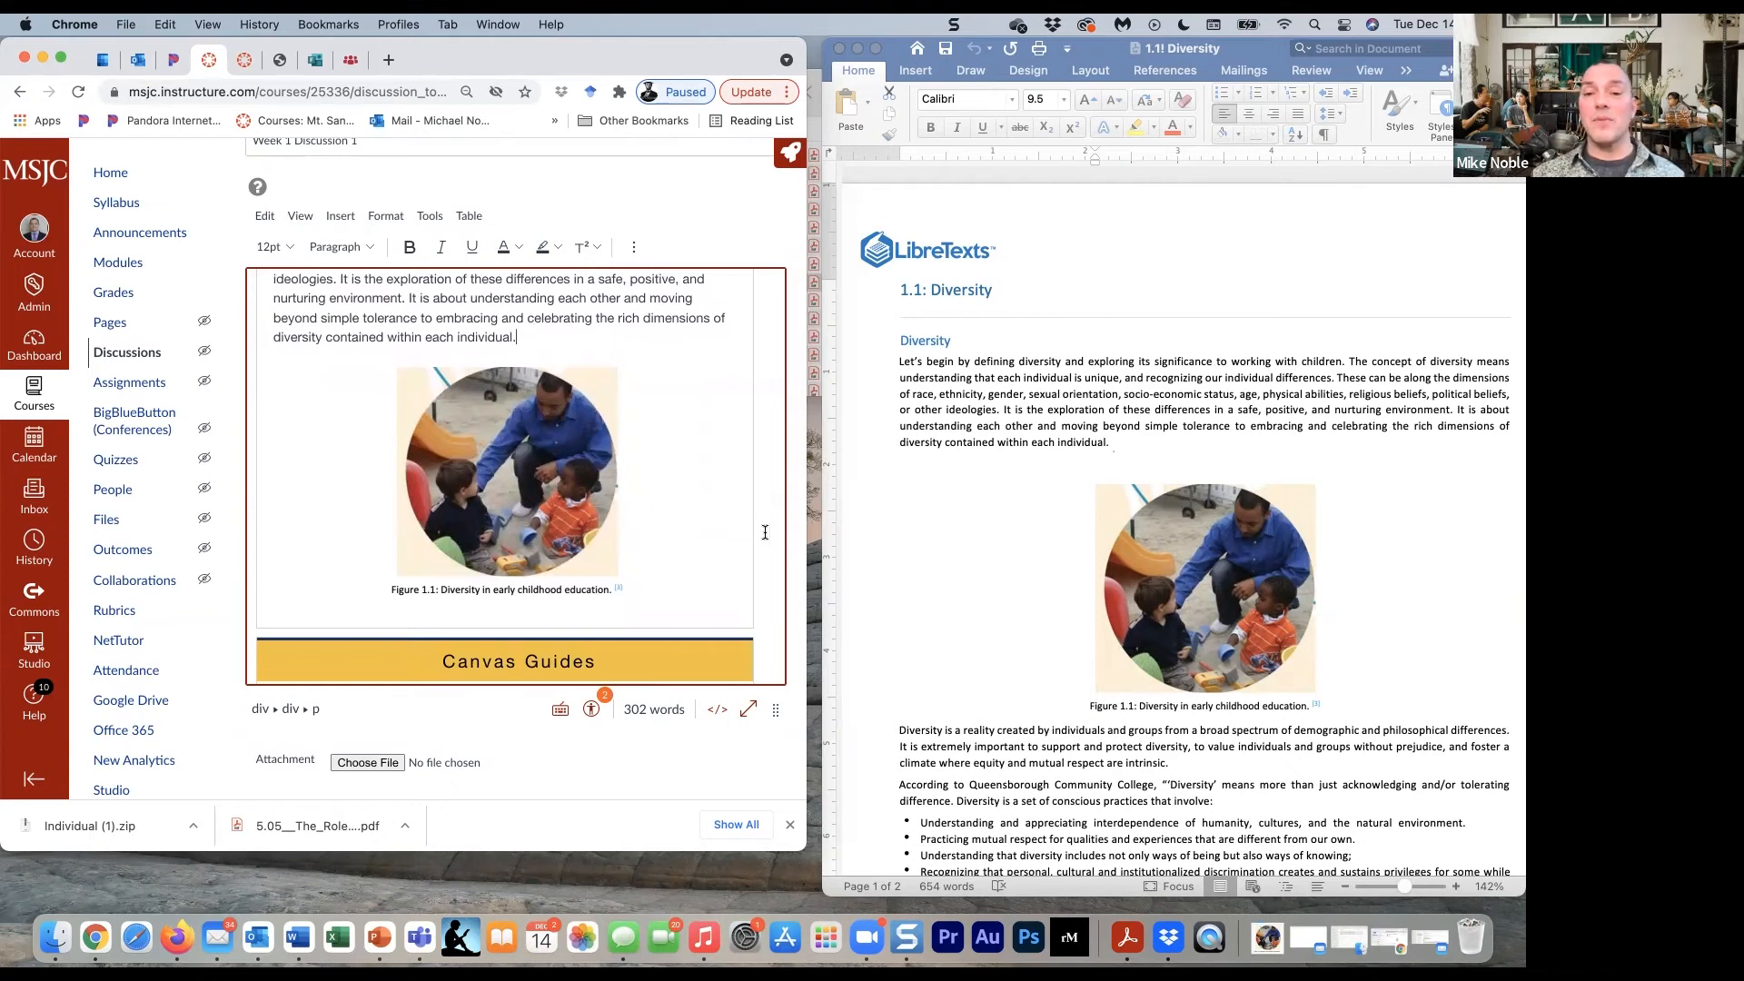
click(968, 520)
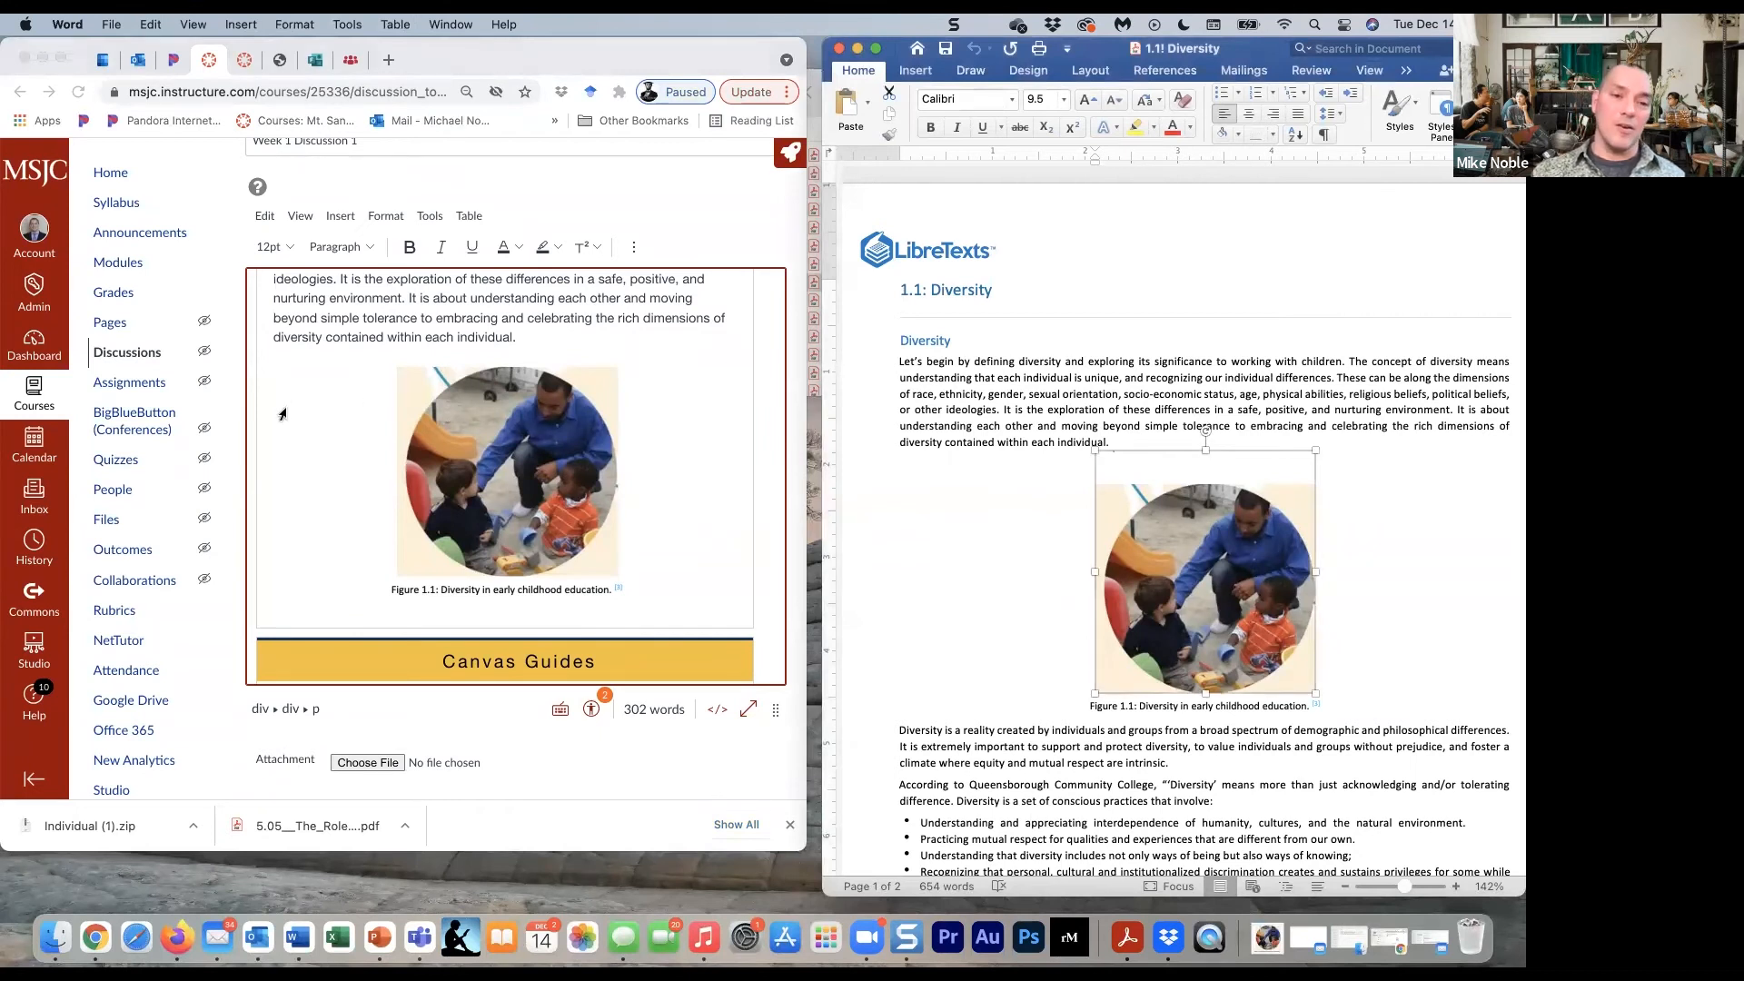
click(289, 411)
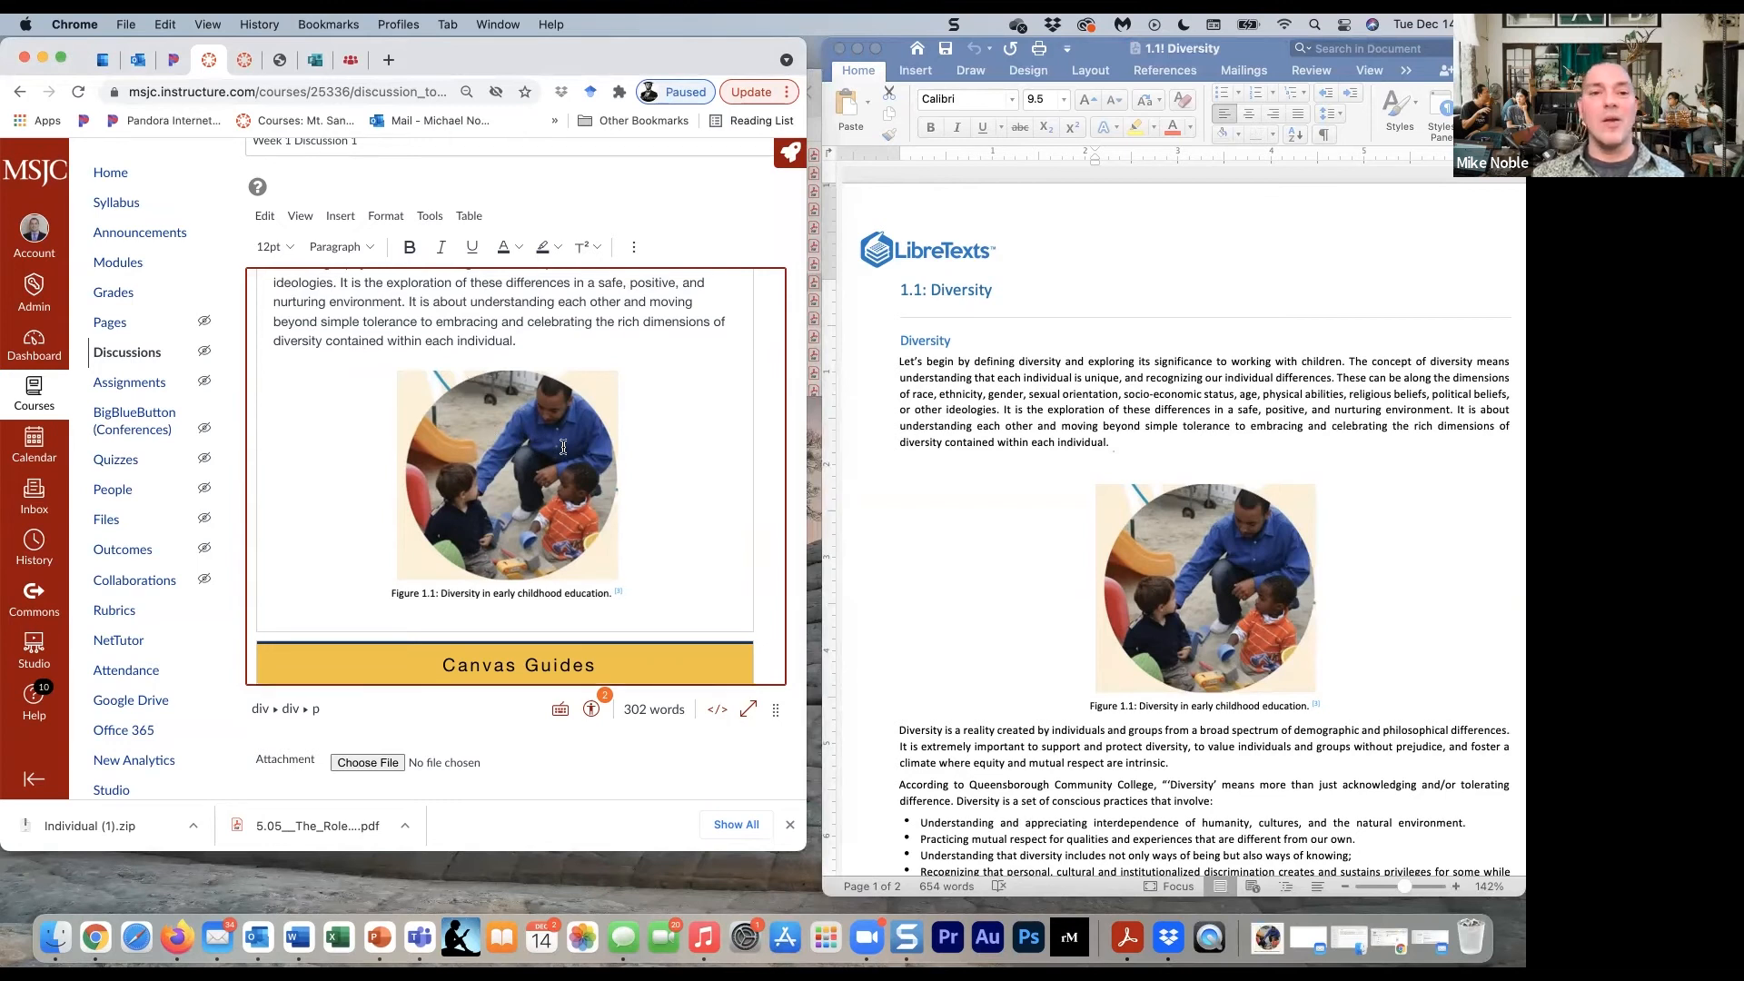
scroll(545, 443, up, 1)
scroll(559, 445, down, 2)
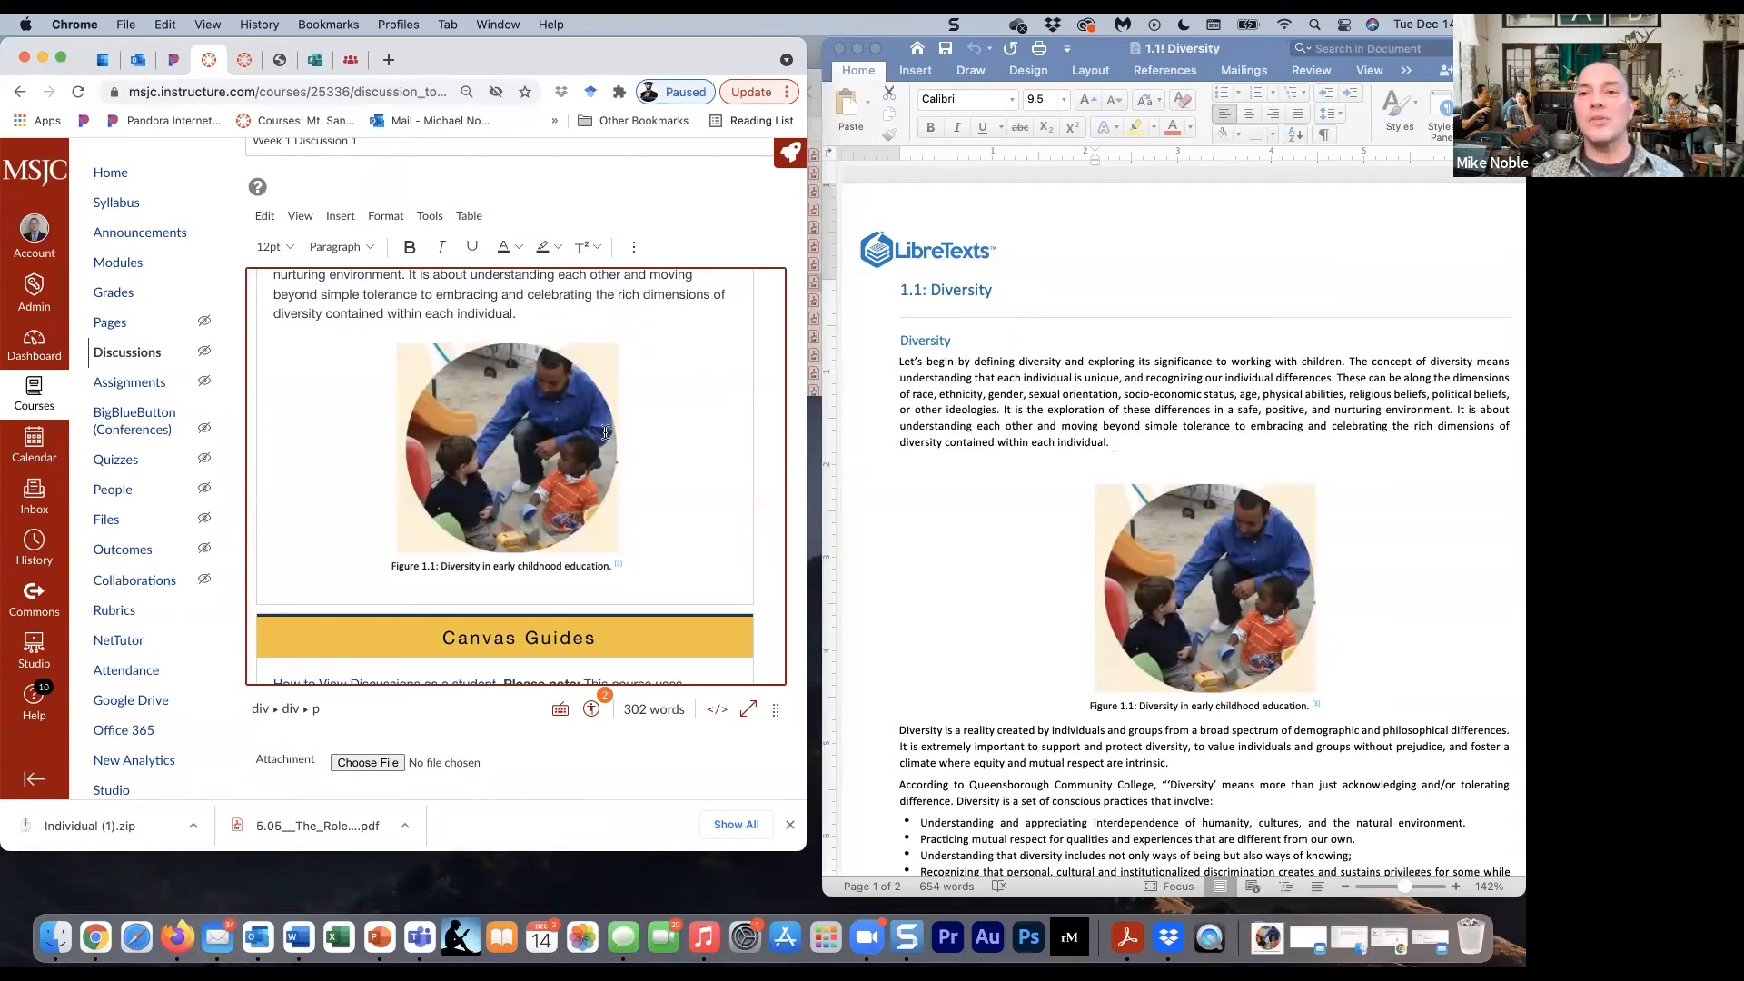
- Close the 1.1! Diversity document in Word and minimize the Individual (1) 2 folder window
click(1003, 258)
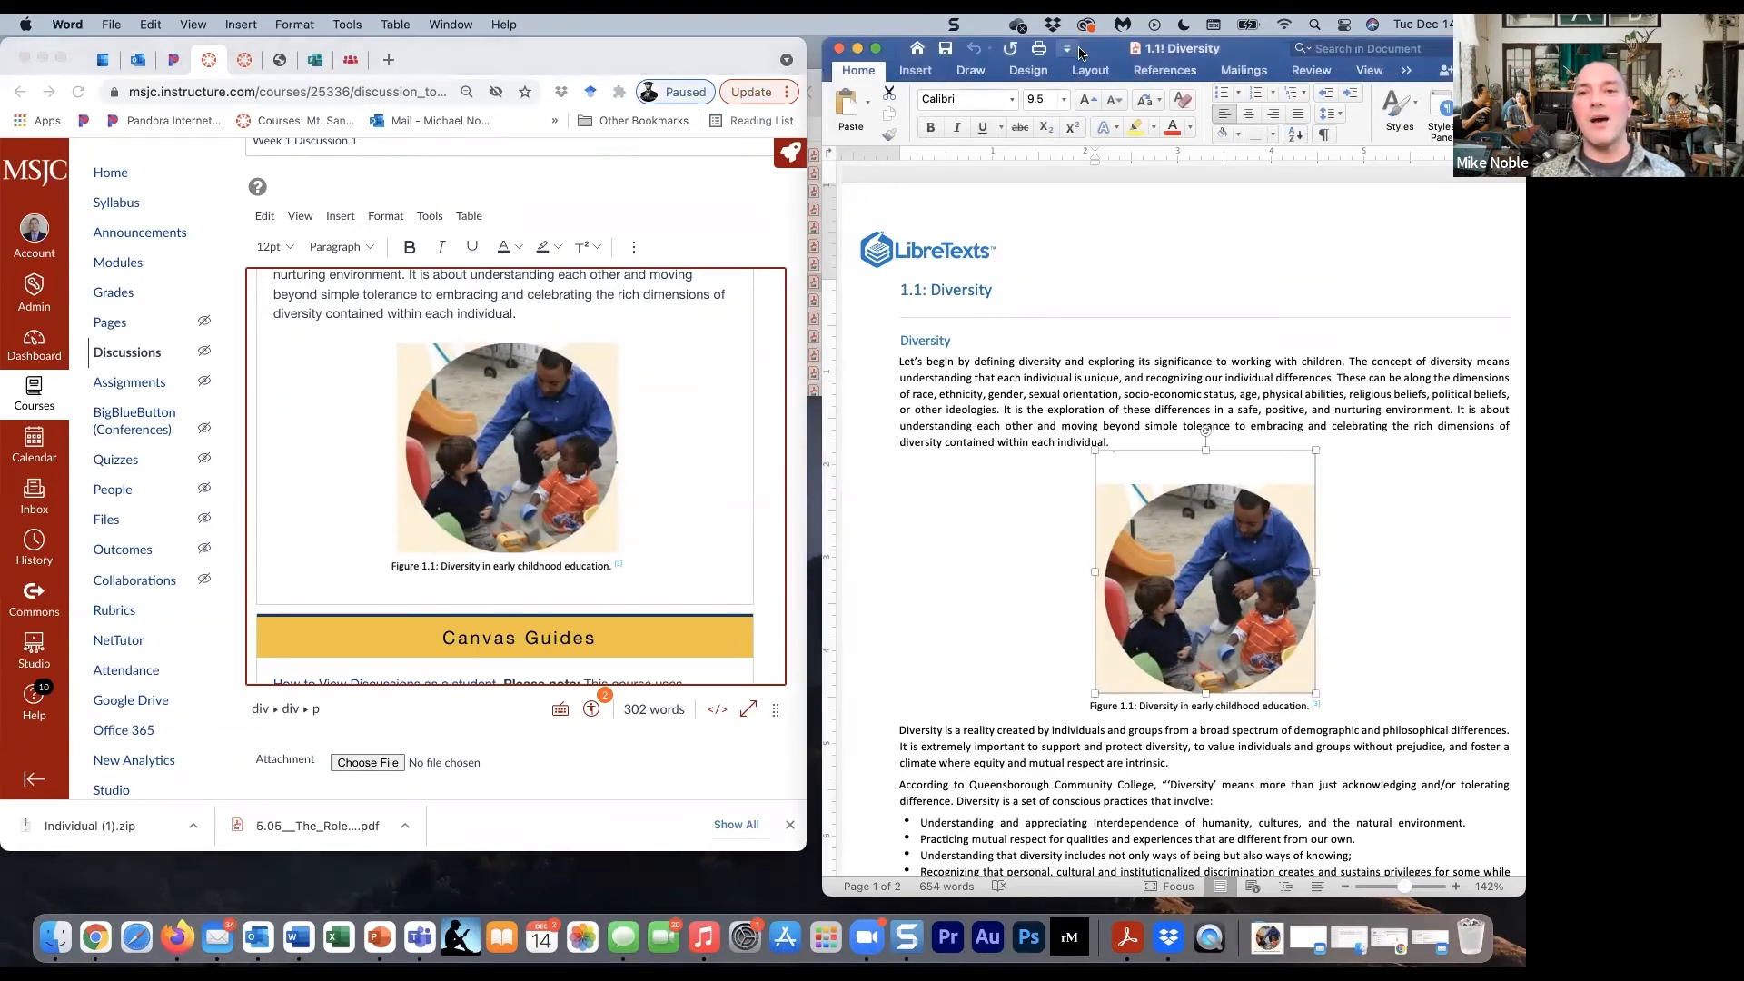
drag(1105, 51, 1112, 127)
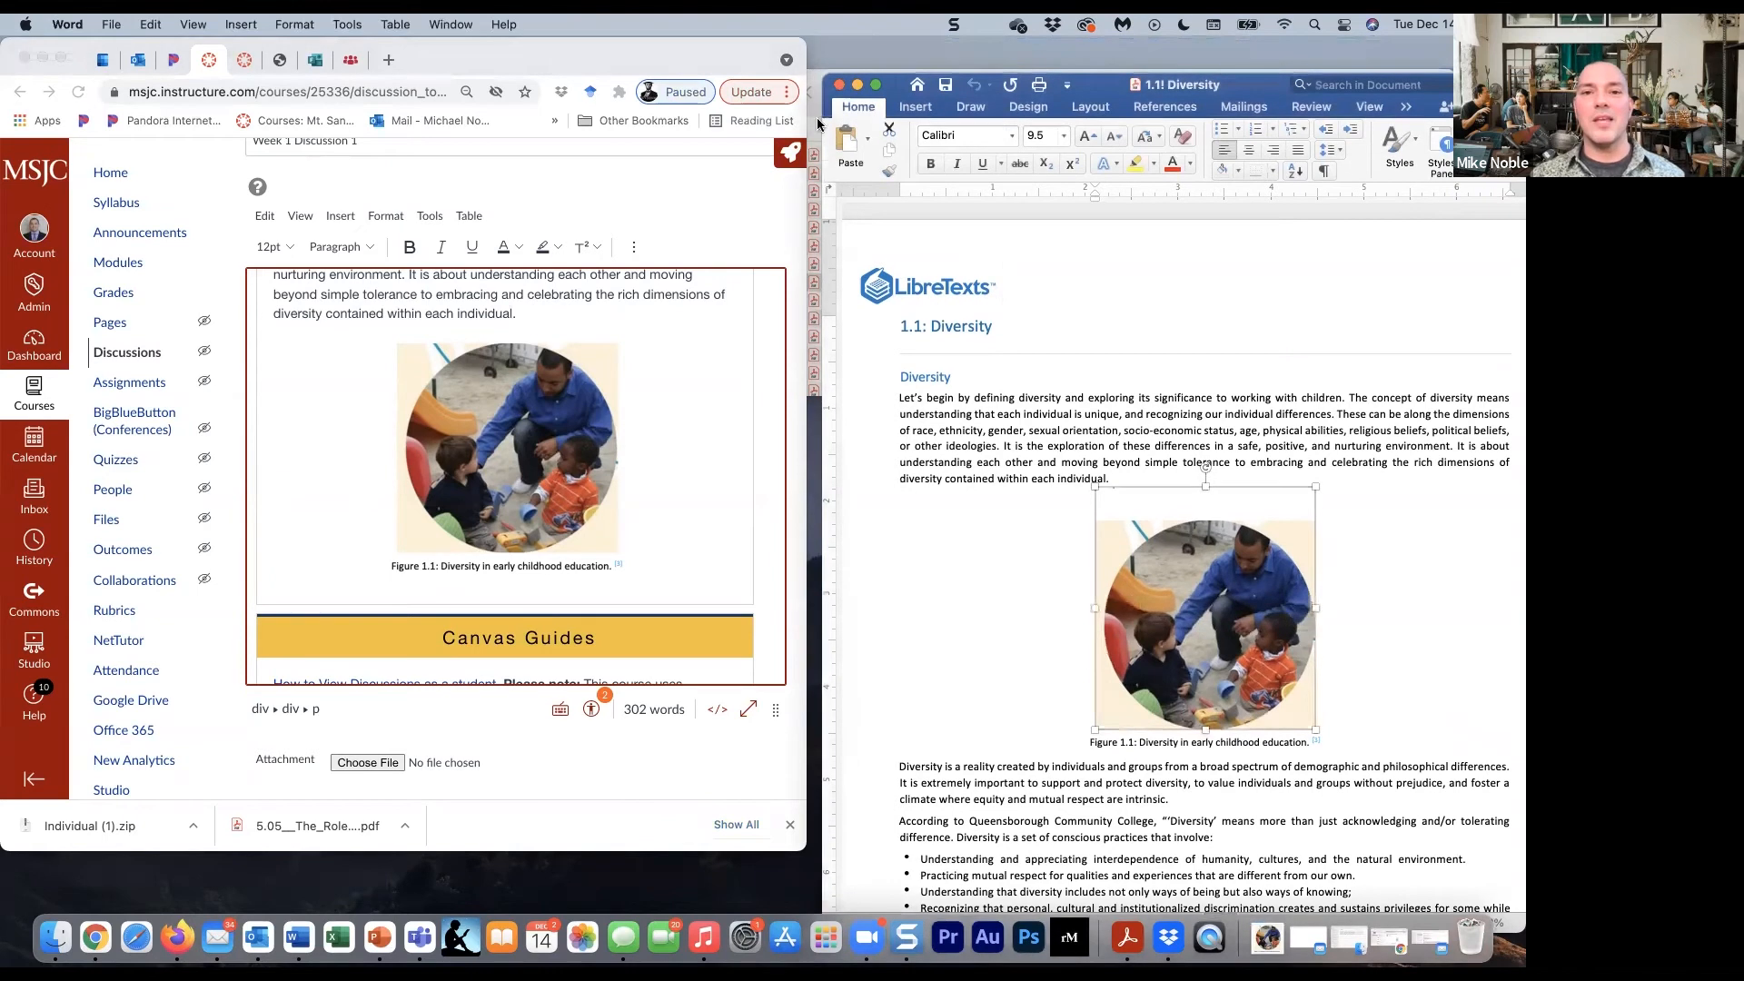
click(839, 86)
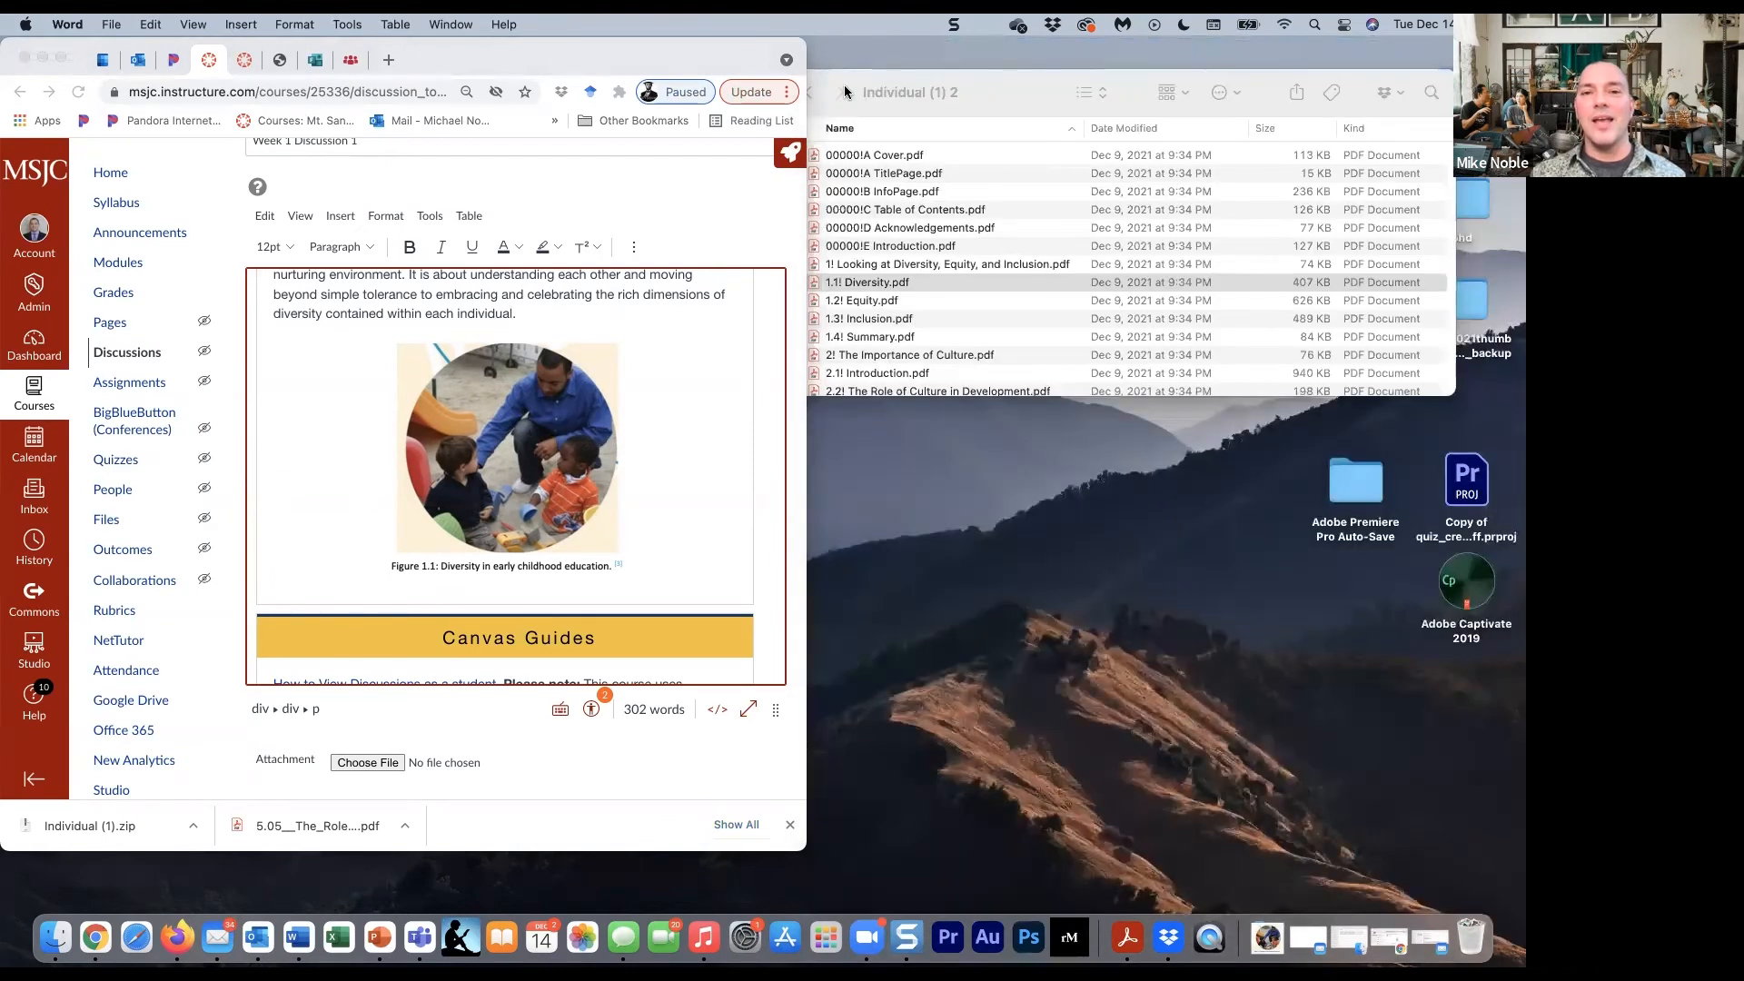
drag(852, 74, 995, 91)
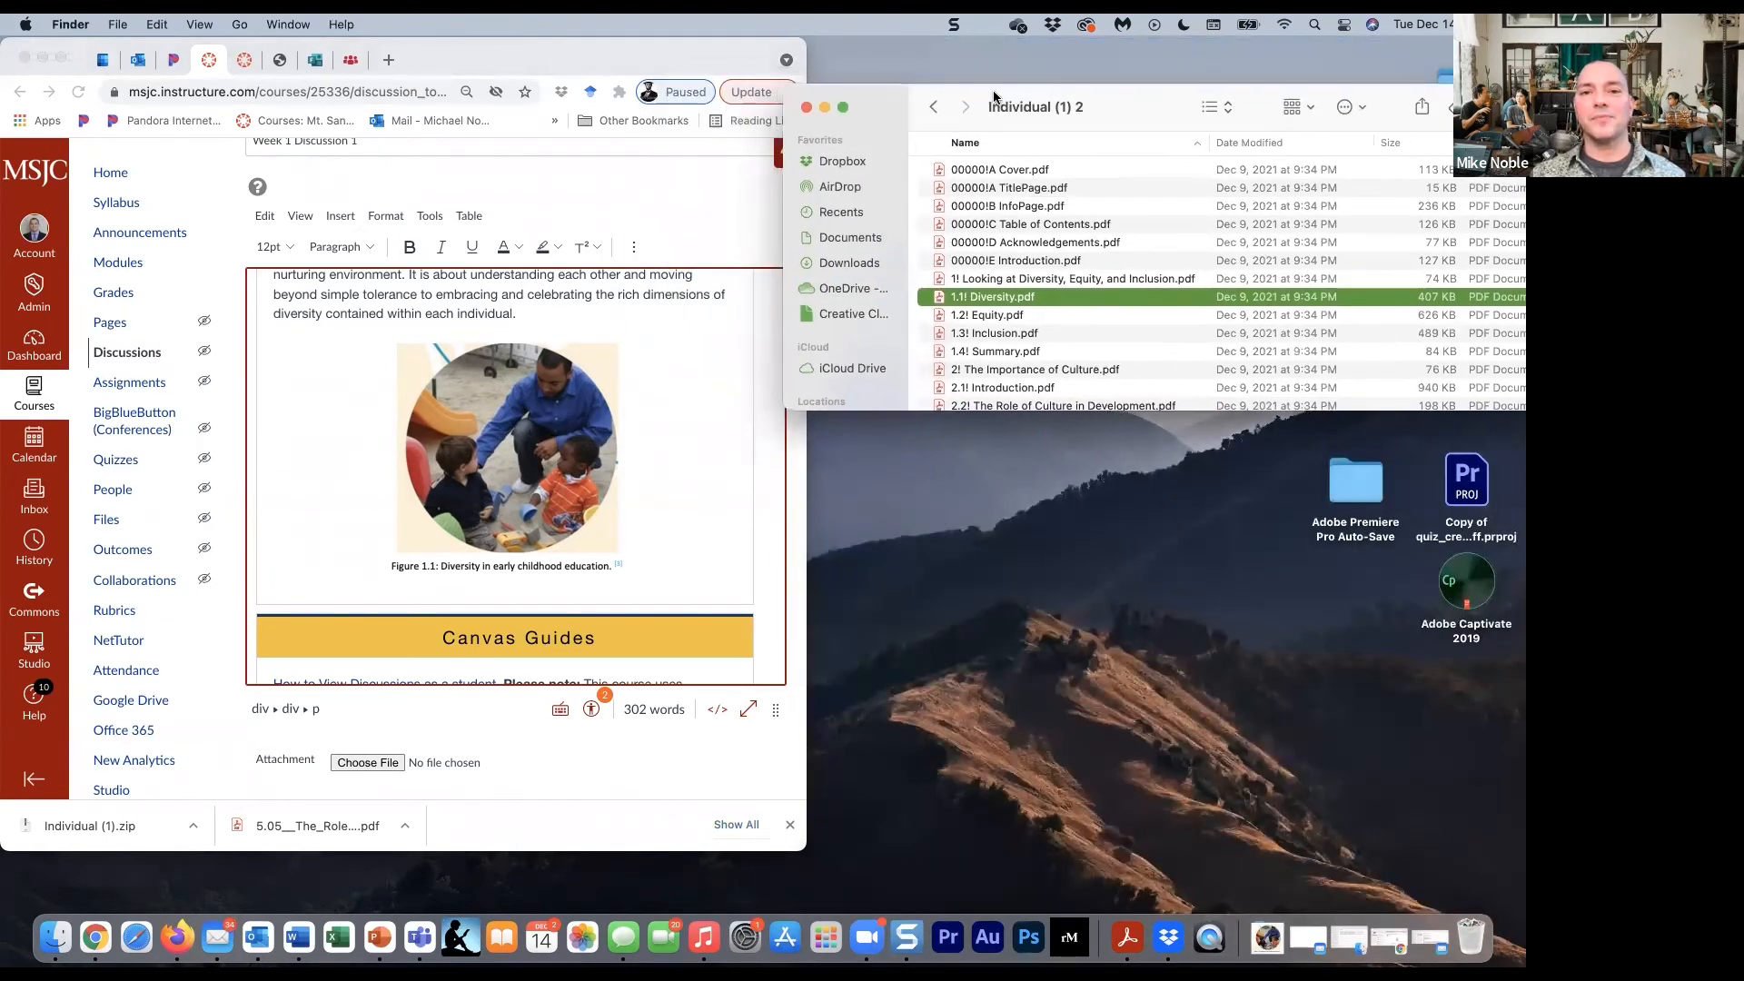
click(825, 110)
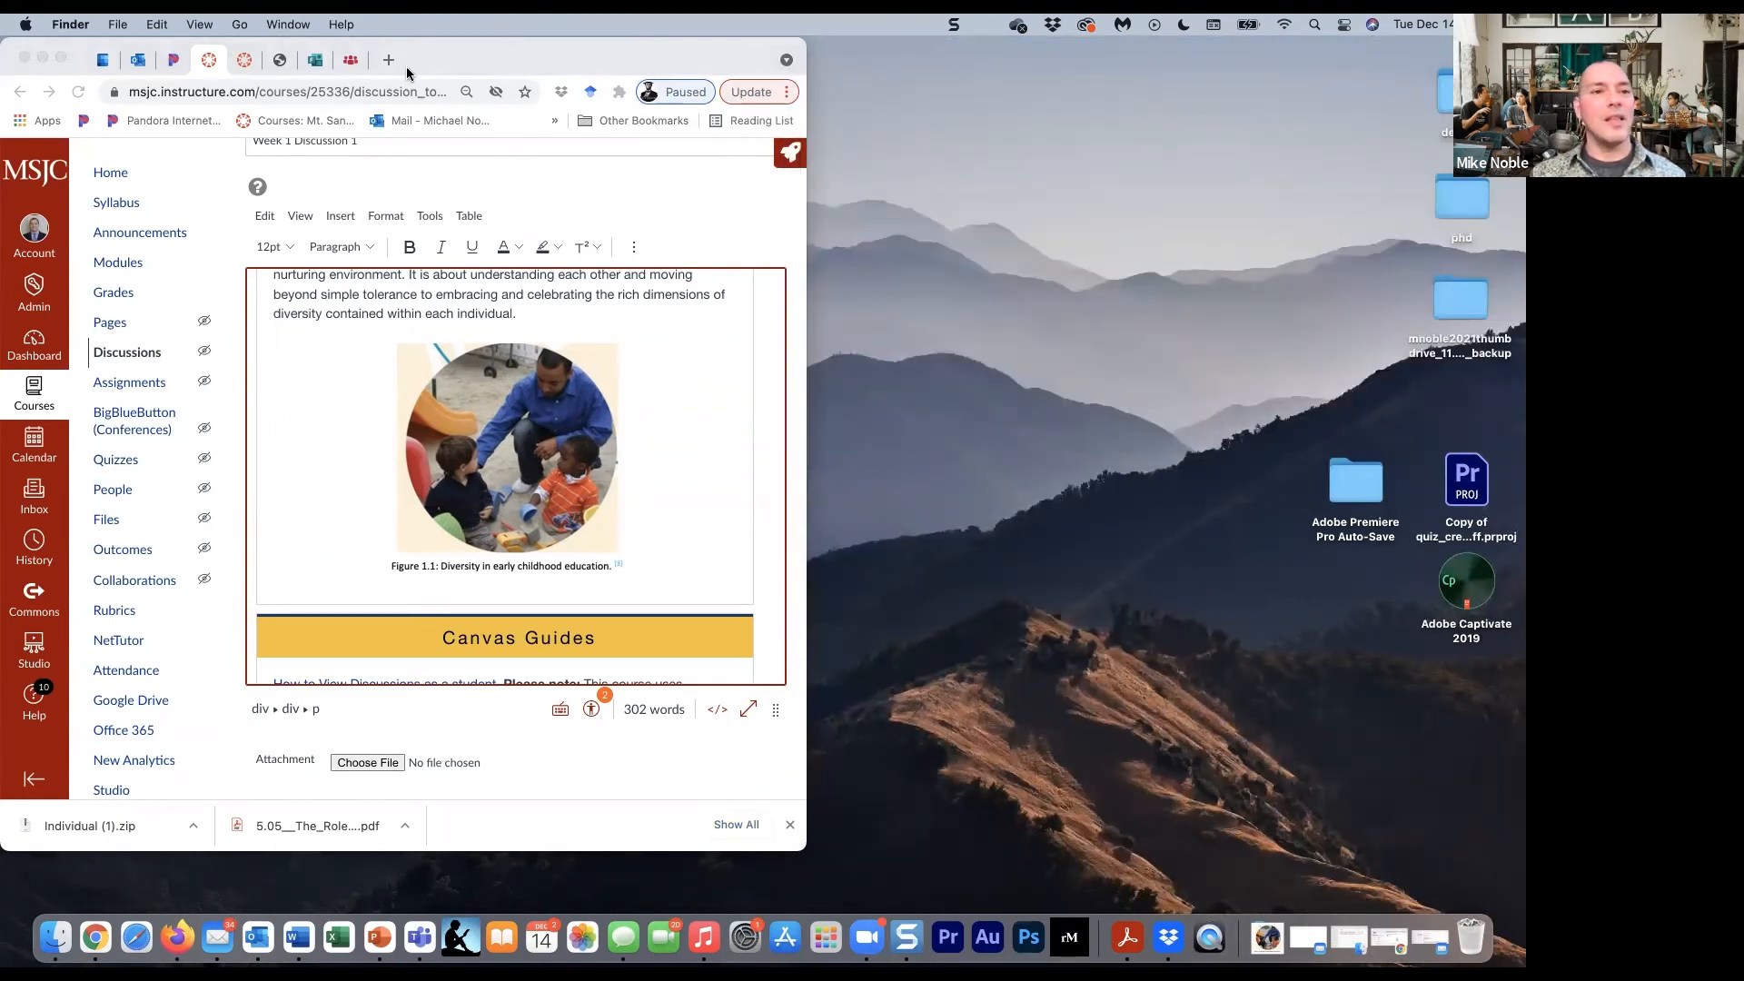
- Move the LibreTexts book page into its own browser window beside the Canvas discussion, with the discussion editor showing in the other window
click(350, 60)
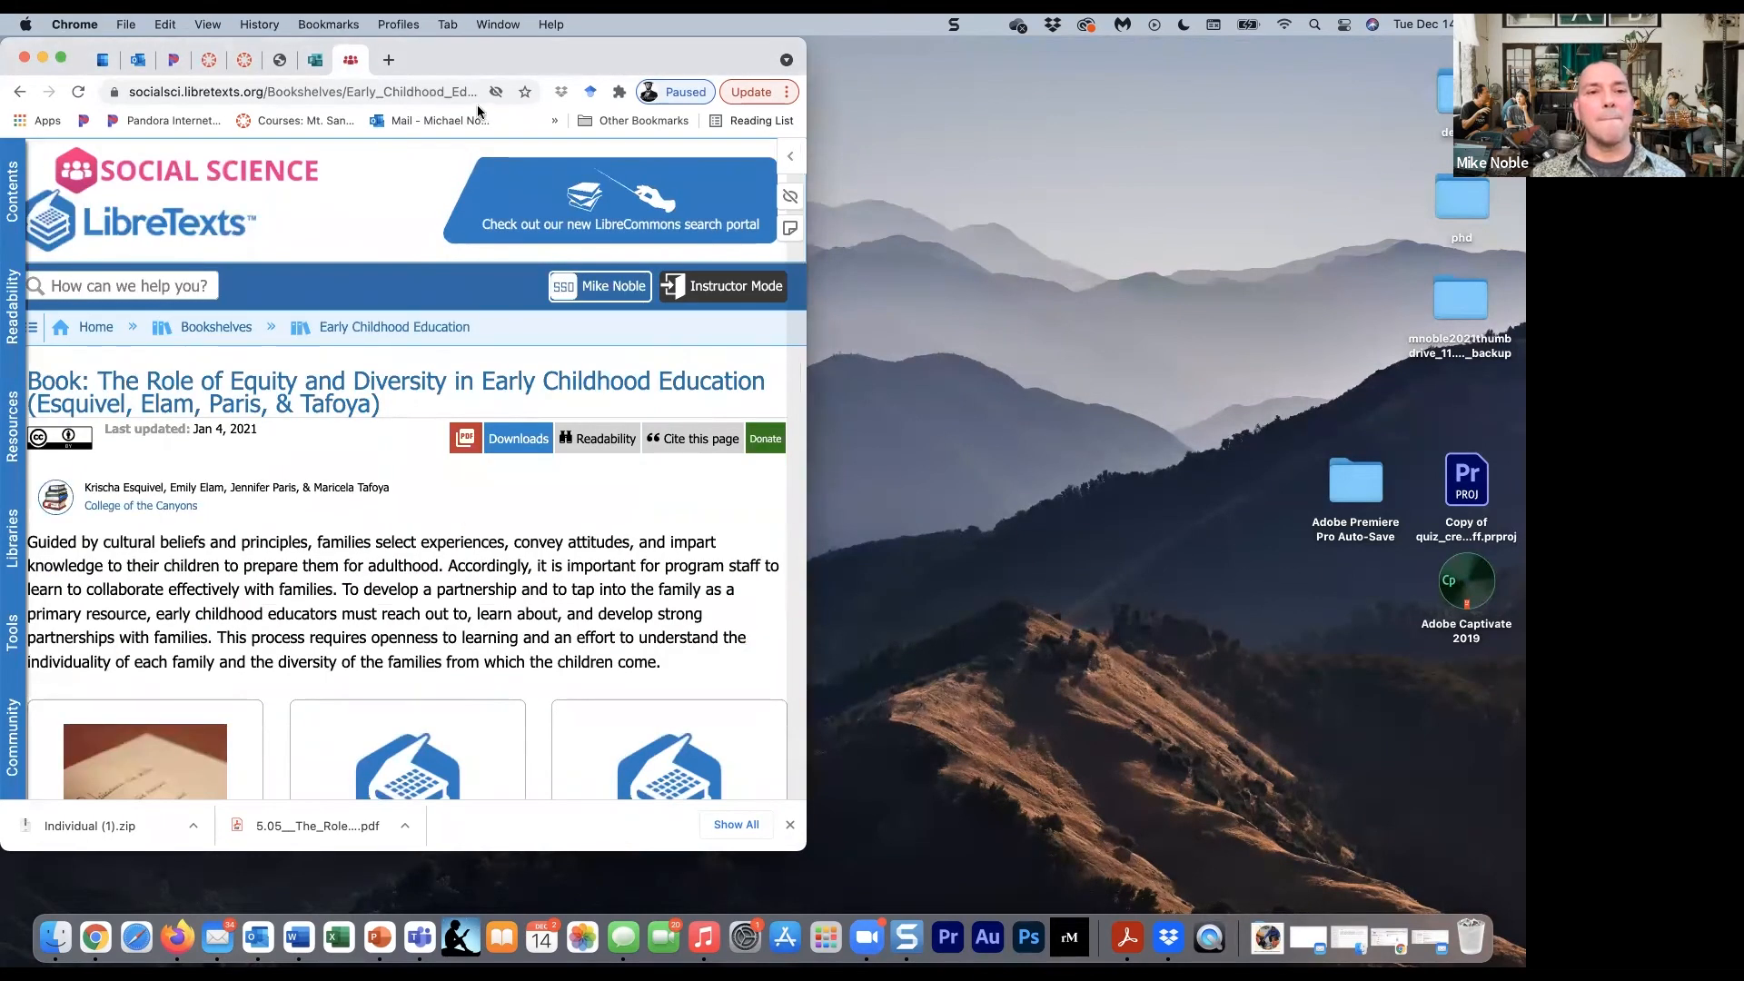
drag(362, 75, 1132, 23)
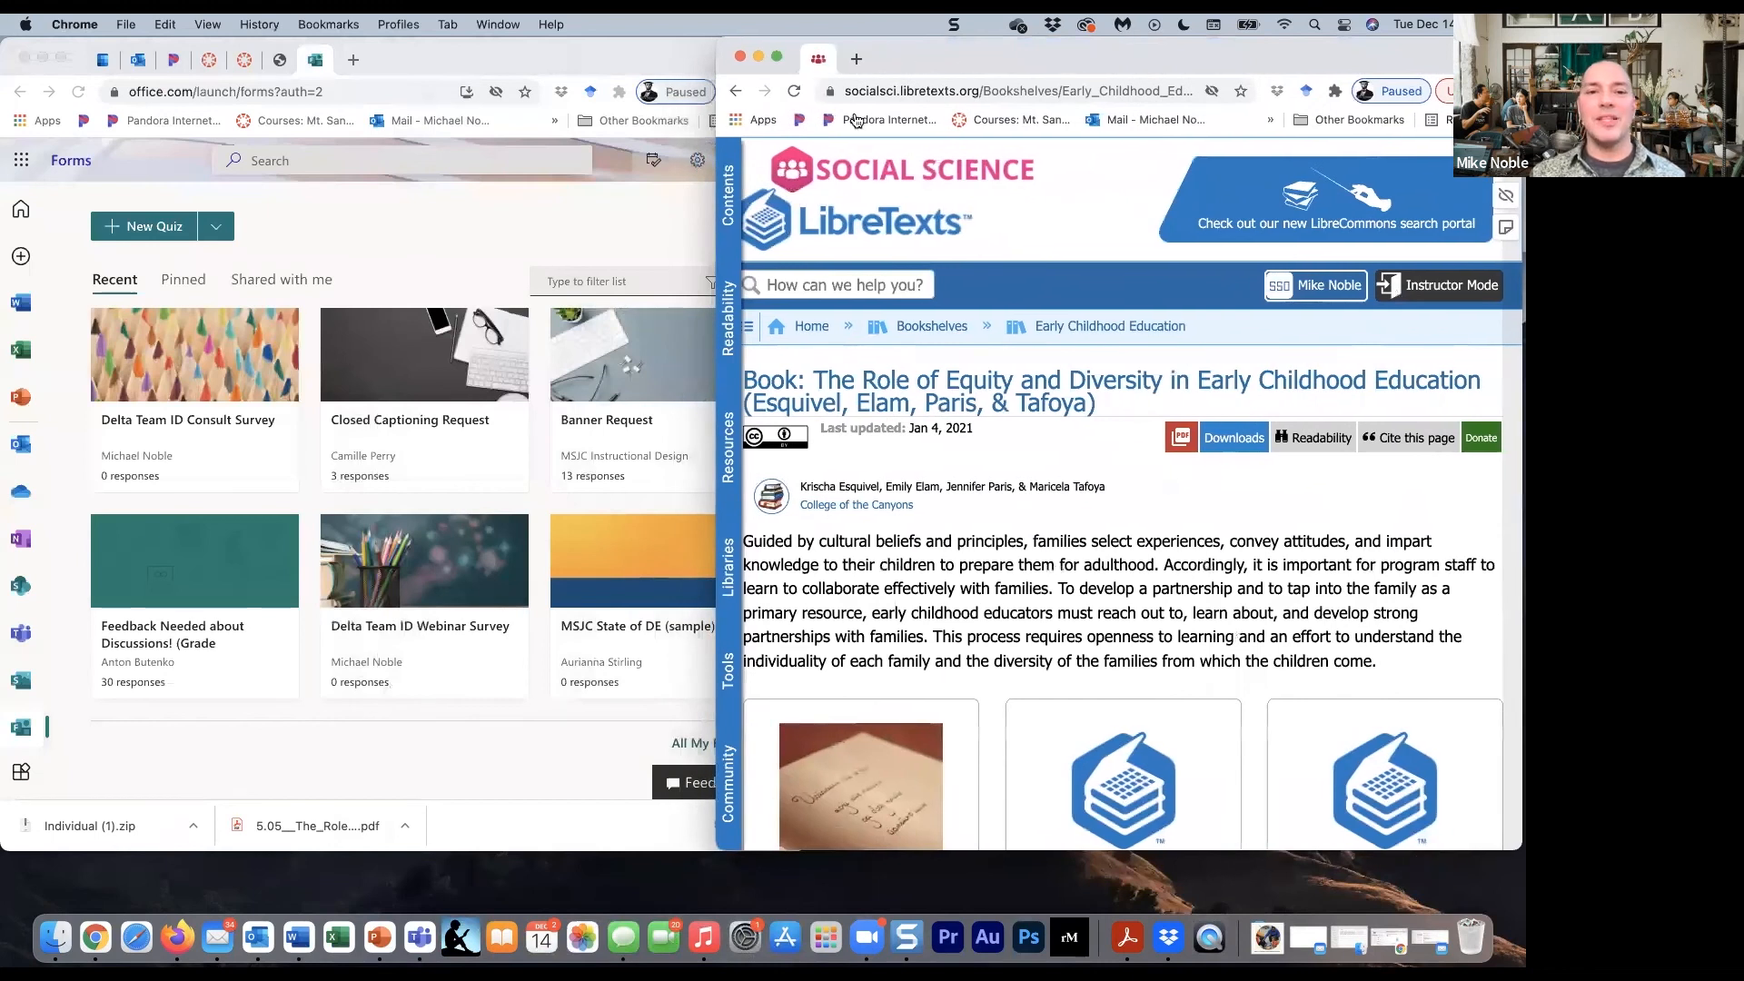
drag(715, 237, 812, 219)
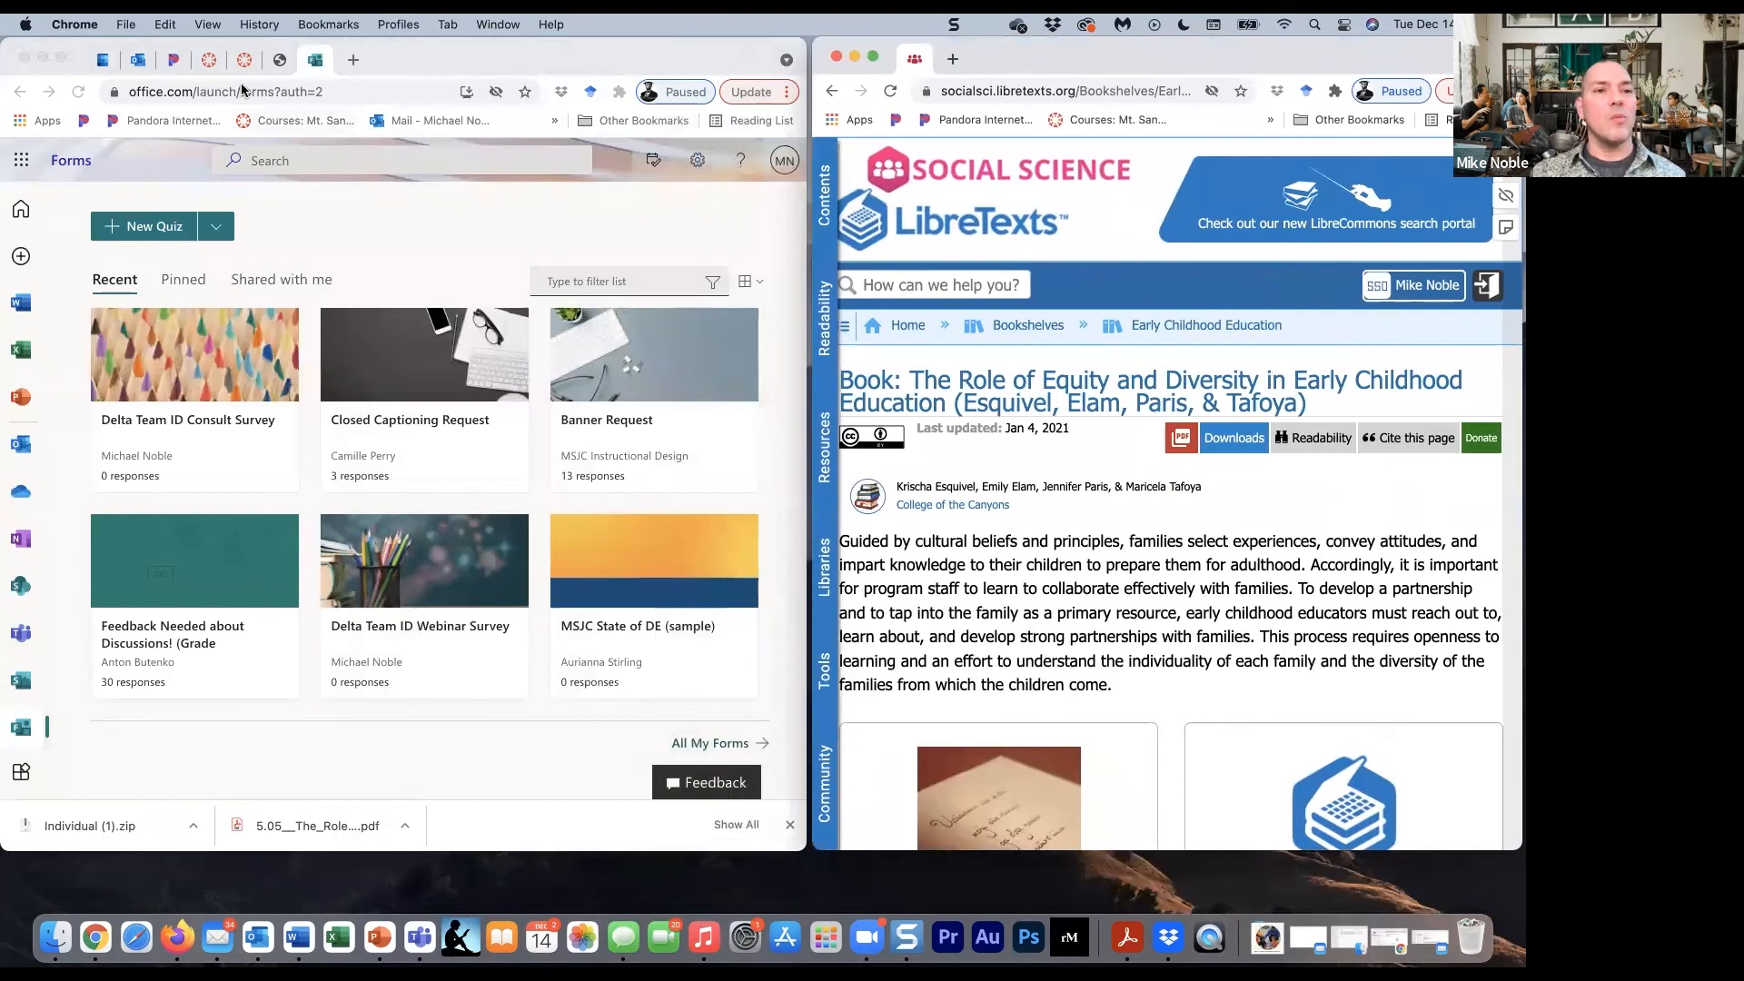
click(208, 60)
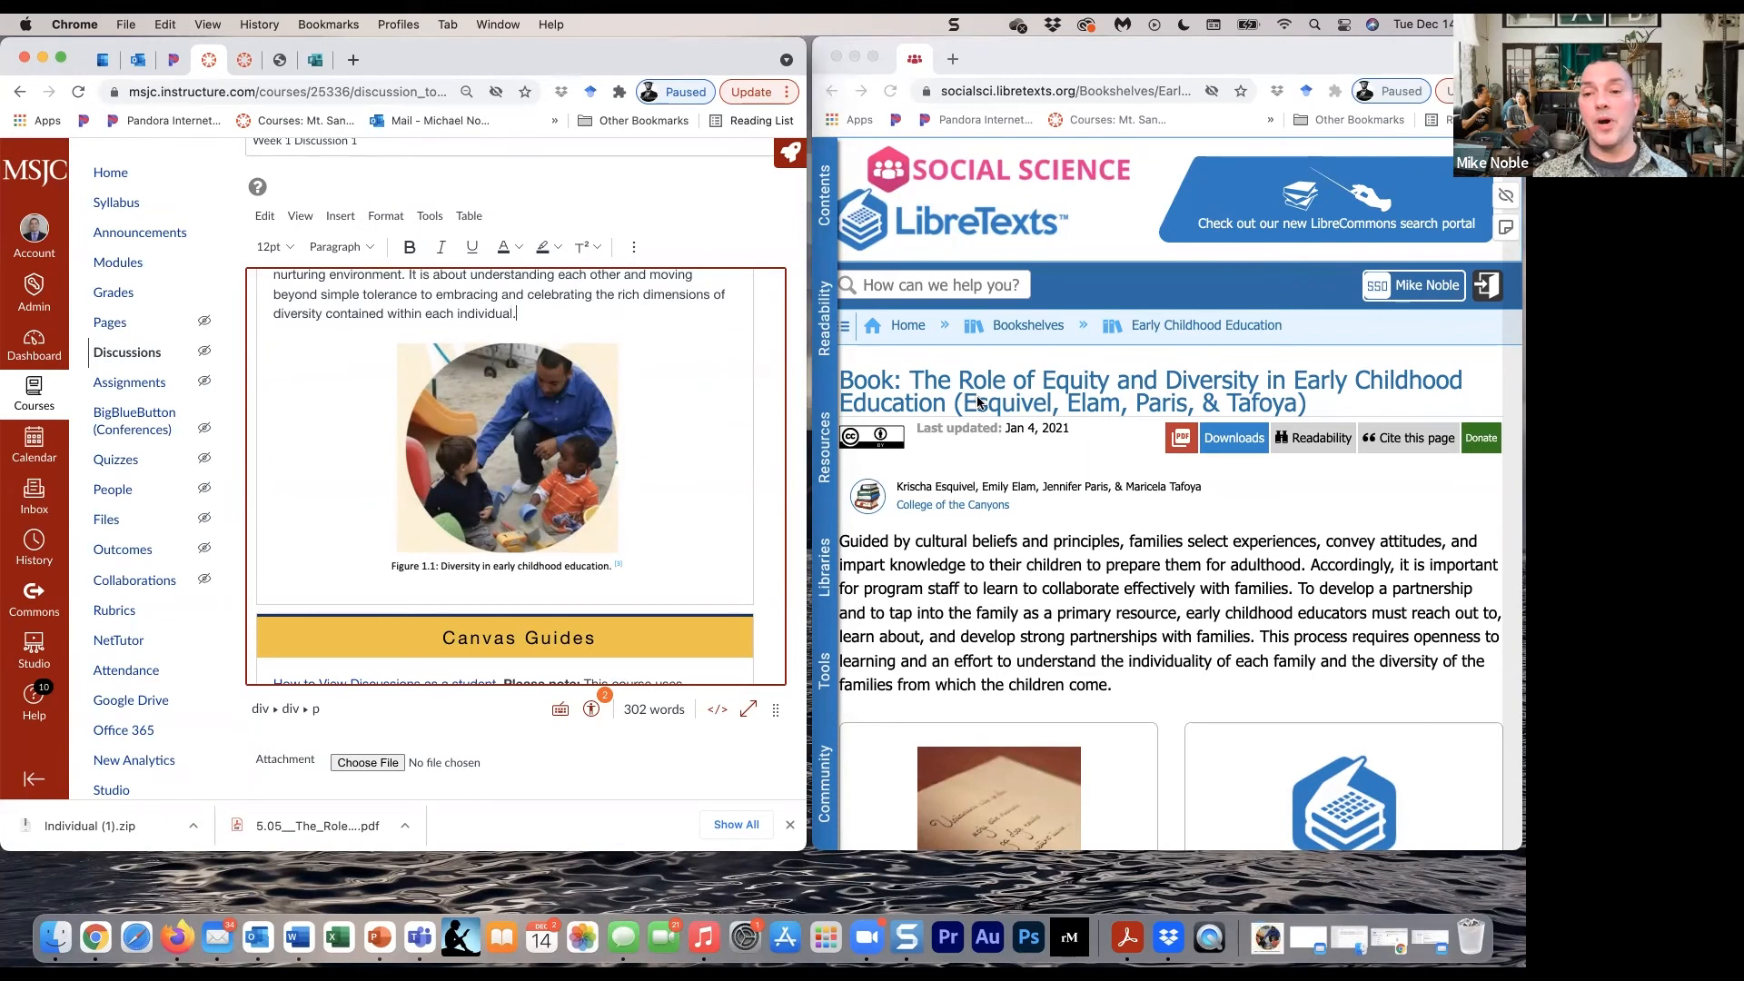
- Open chapter 5, Developmentally, Culturally, and Linguistically Appropriate Classroom Environments, Materials, and Approaches, from the LibreTexts book
scroll(1103, 505, down, 3)
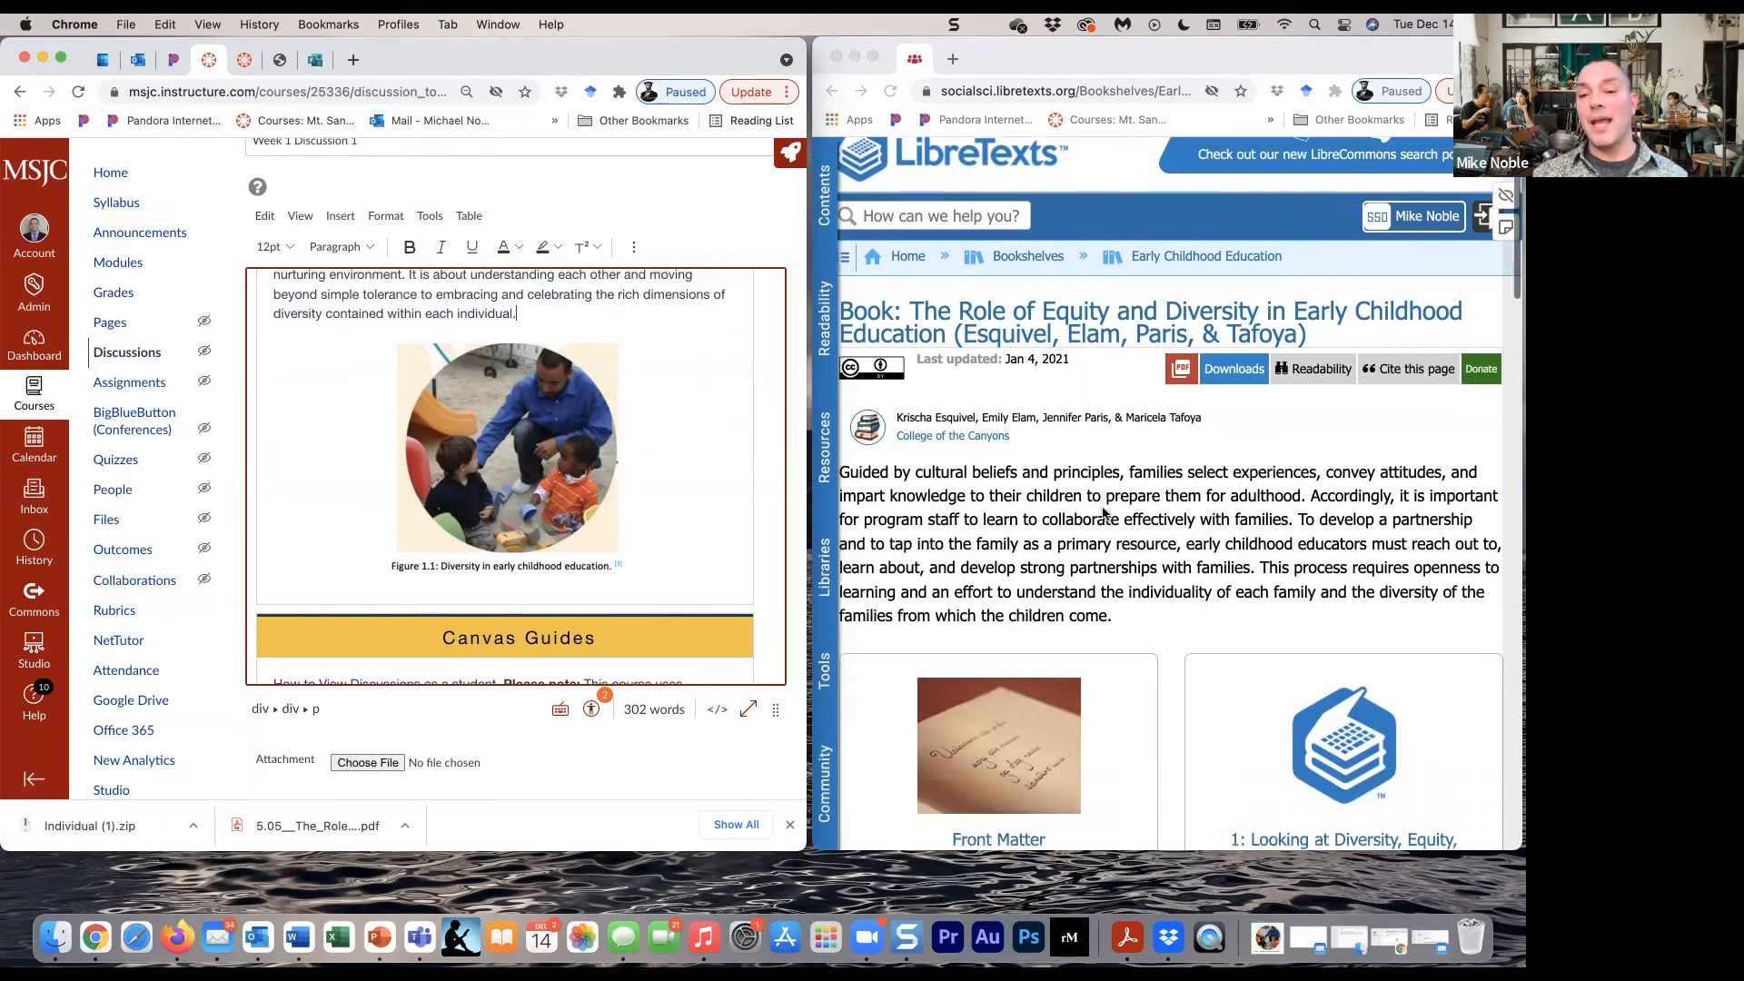
scroll(1102, 513, down, 6)
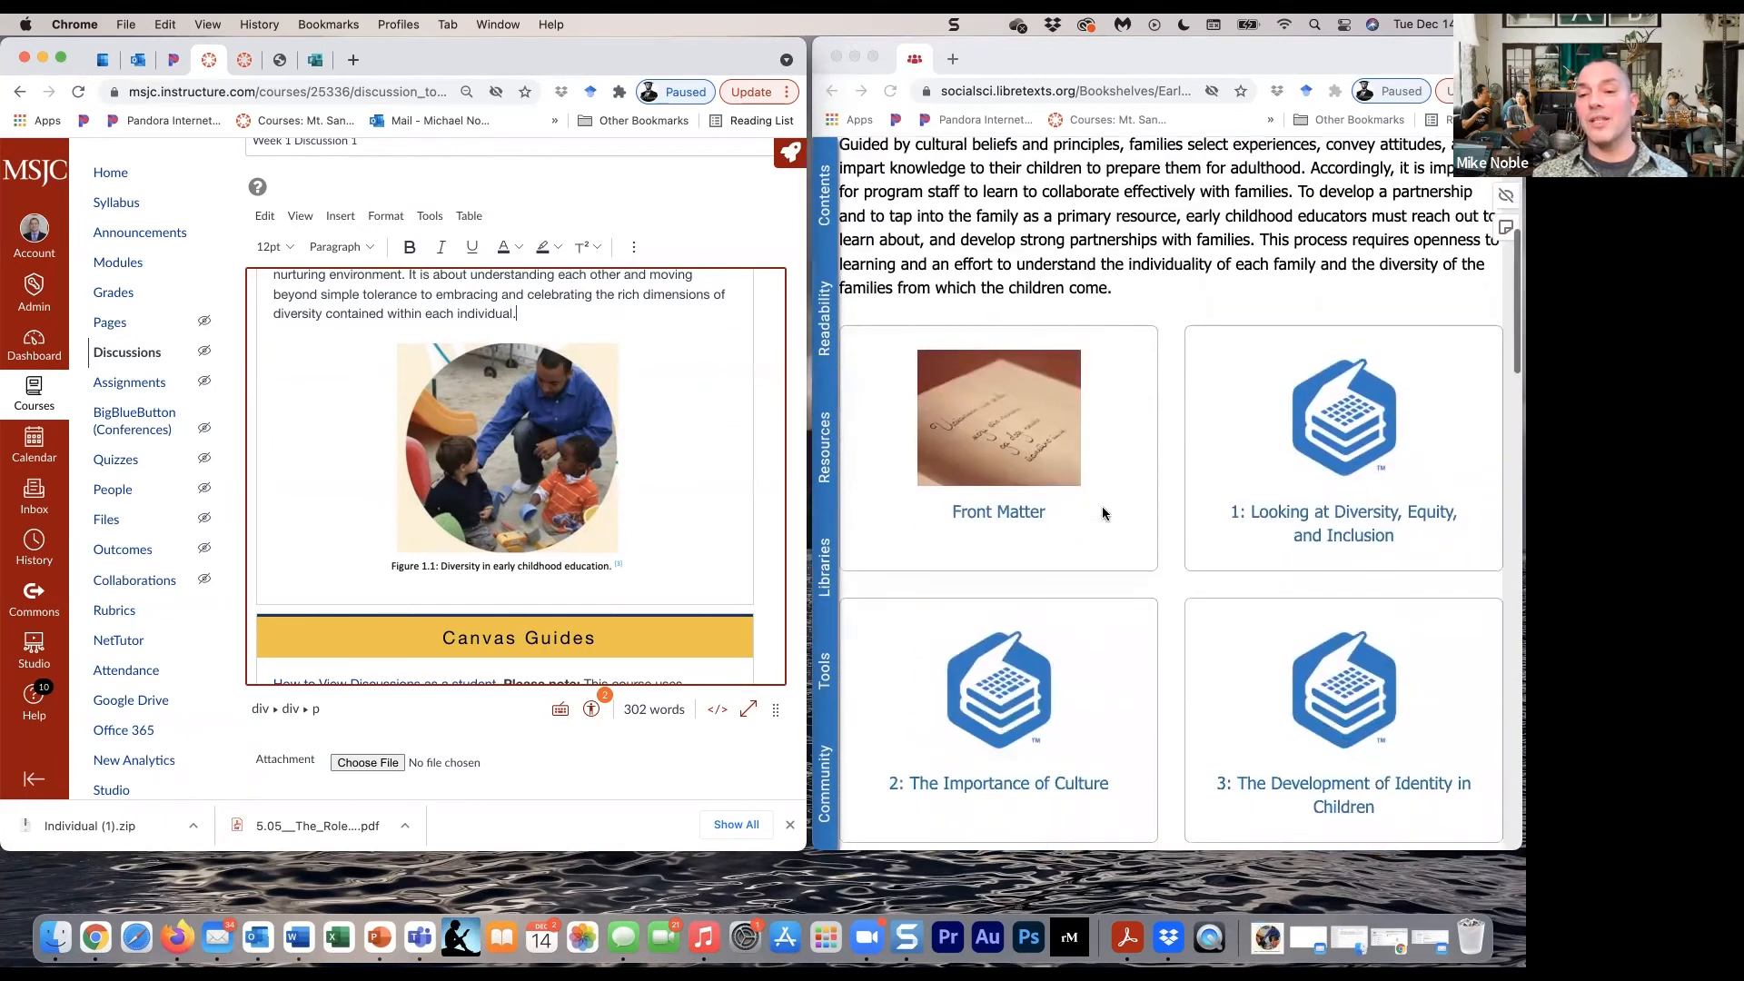
scroll(1102, 510, down, 4)
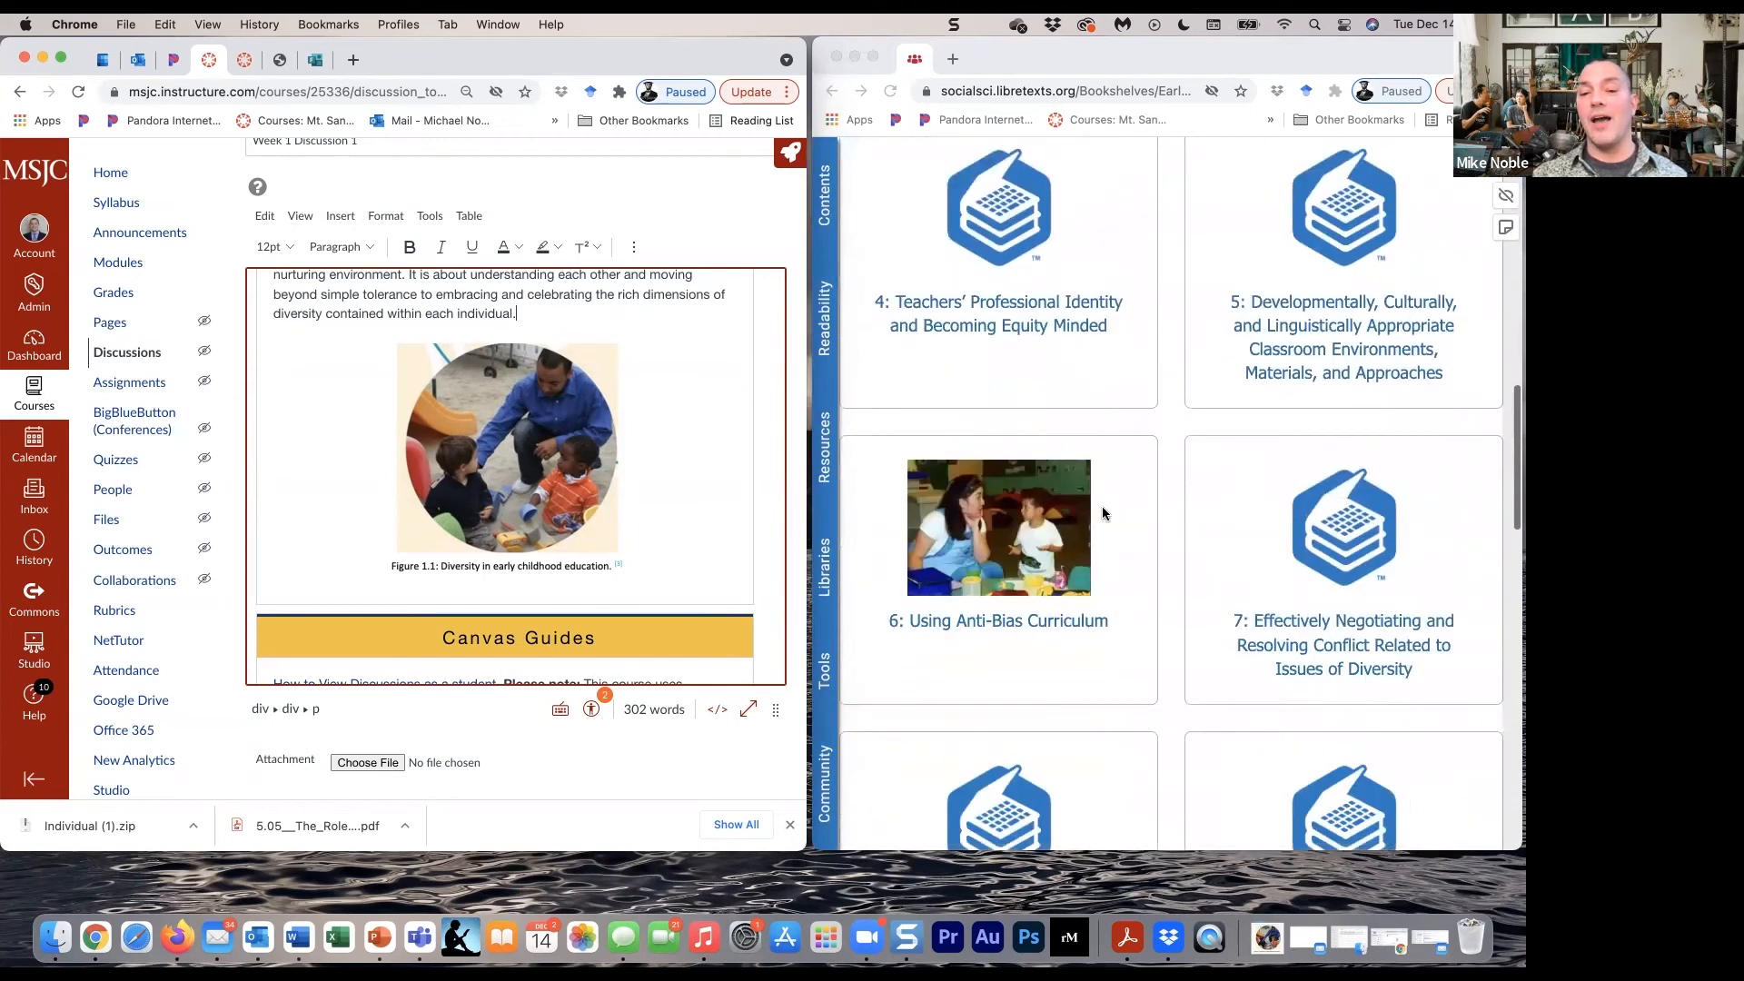
scroll(1103, 505, up, 2)
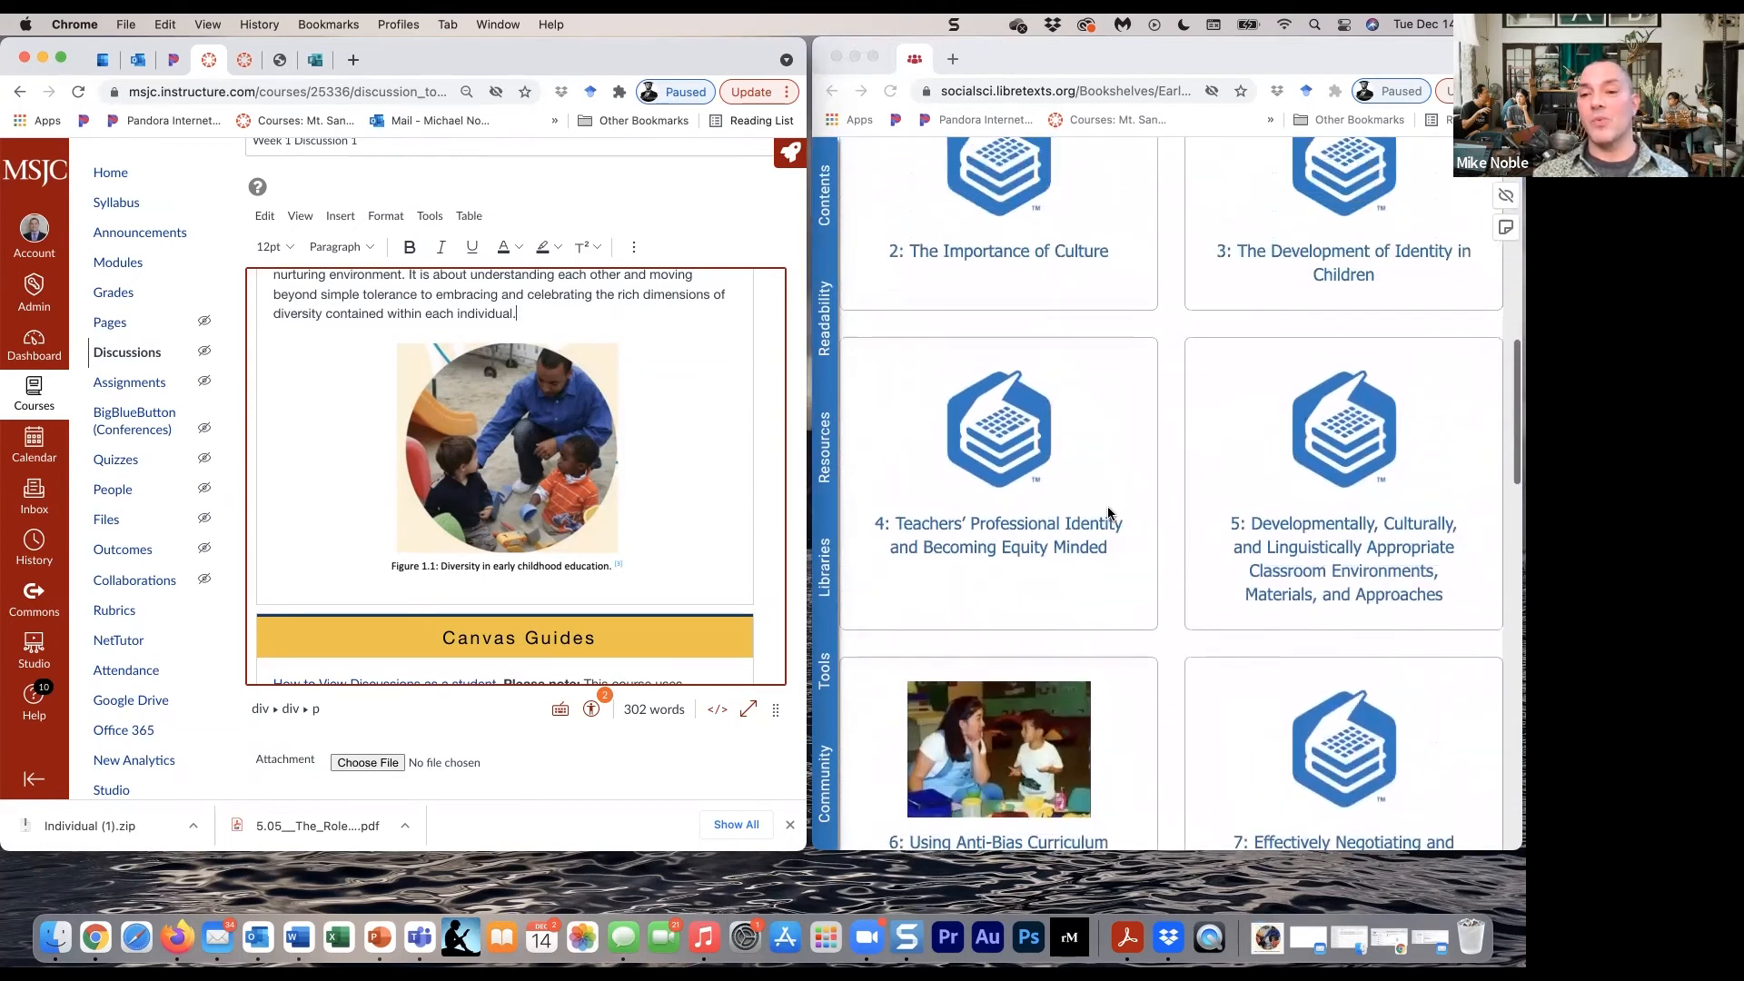
click(1348, 561)
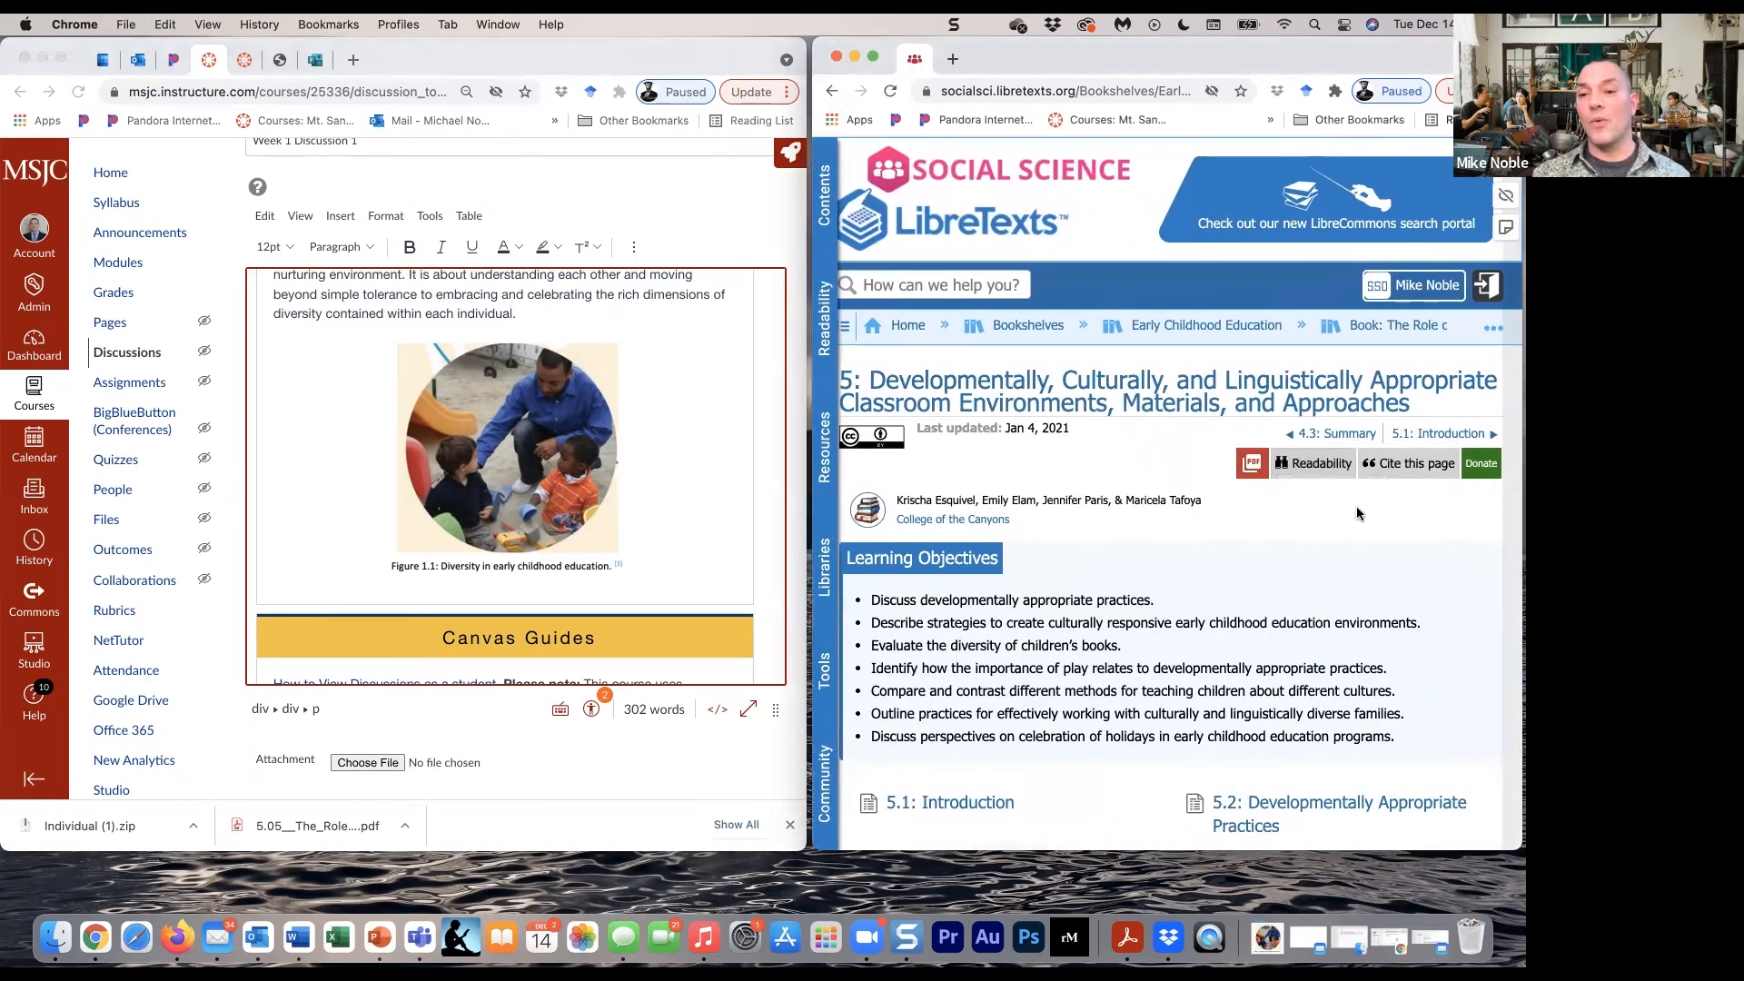
- Get the page attribution for the LibreTexts chapter 5 page and copy it as HTML, keeping both browser windows side by side
click(1418, 459)
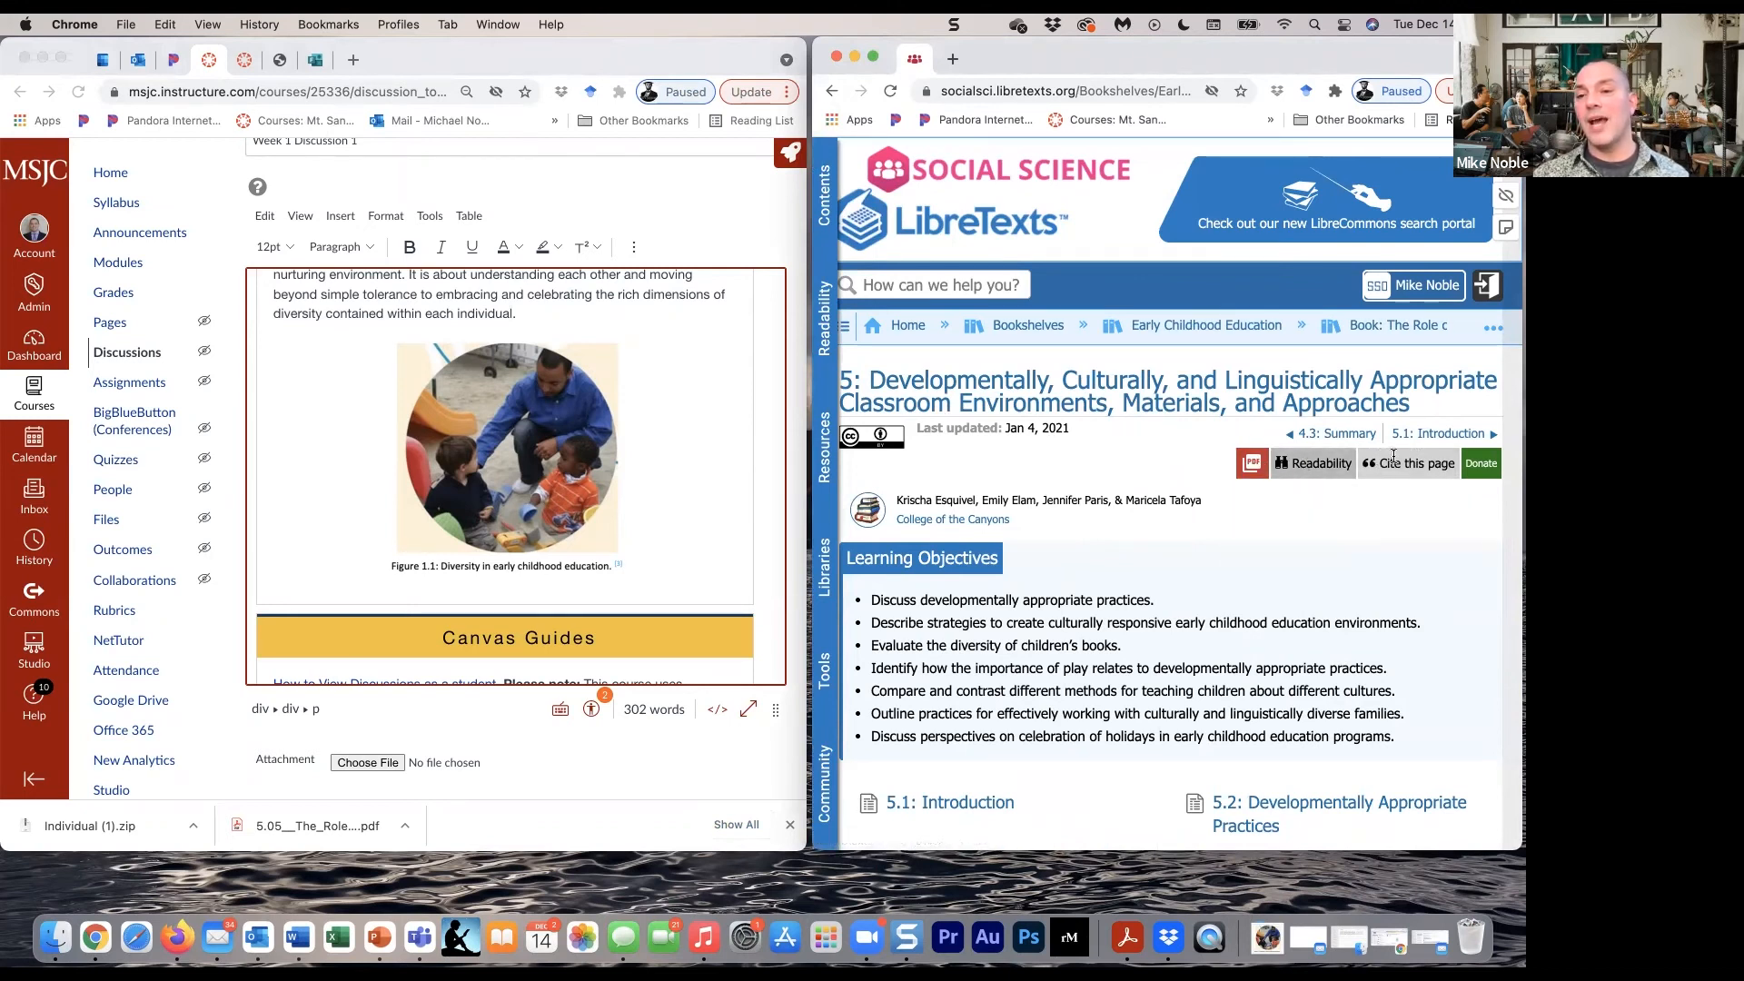
mouse_move(1422, 454)
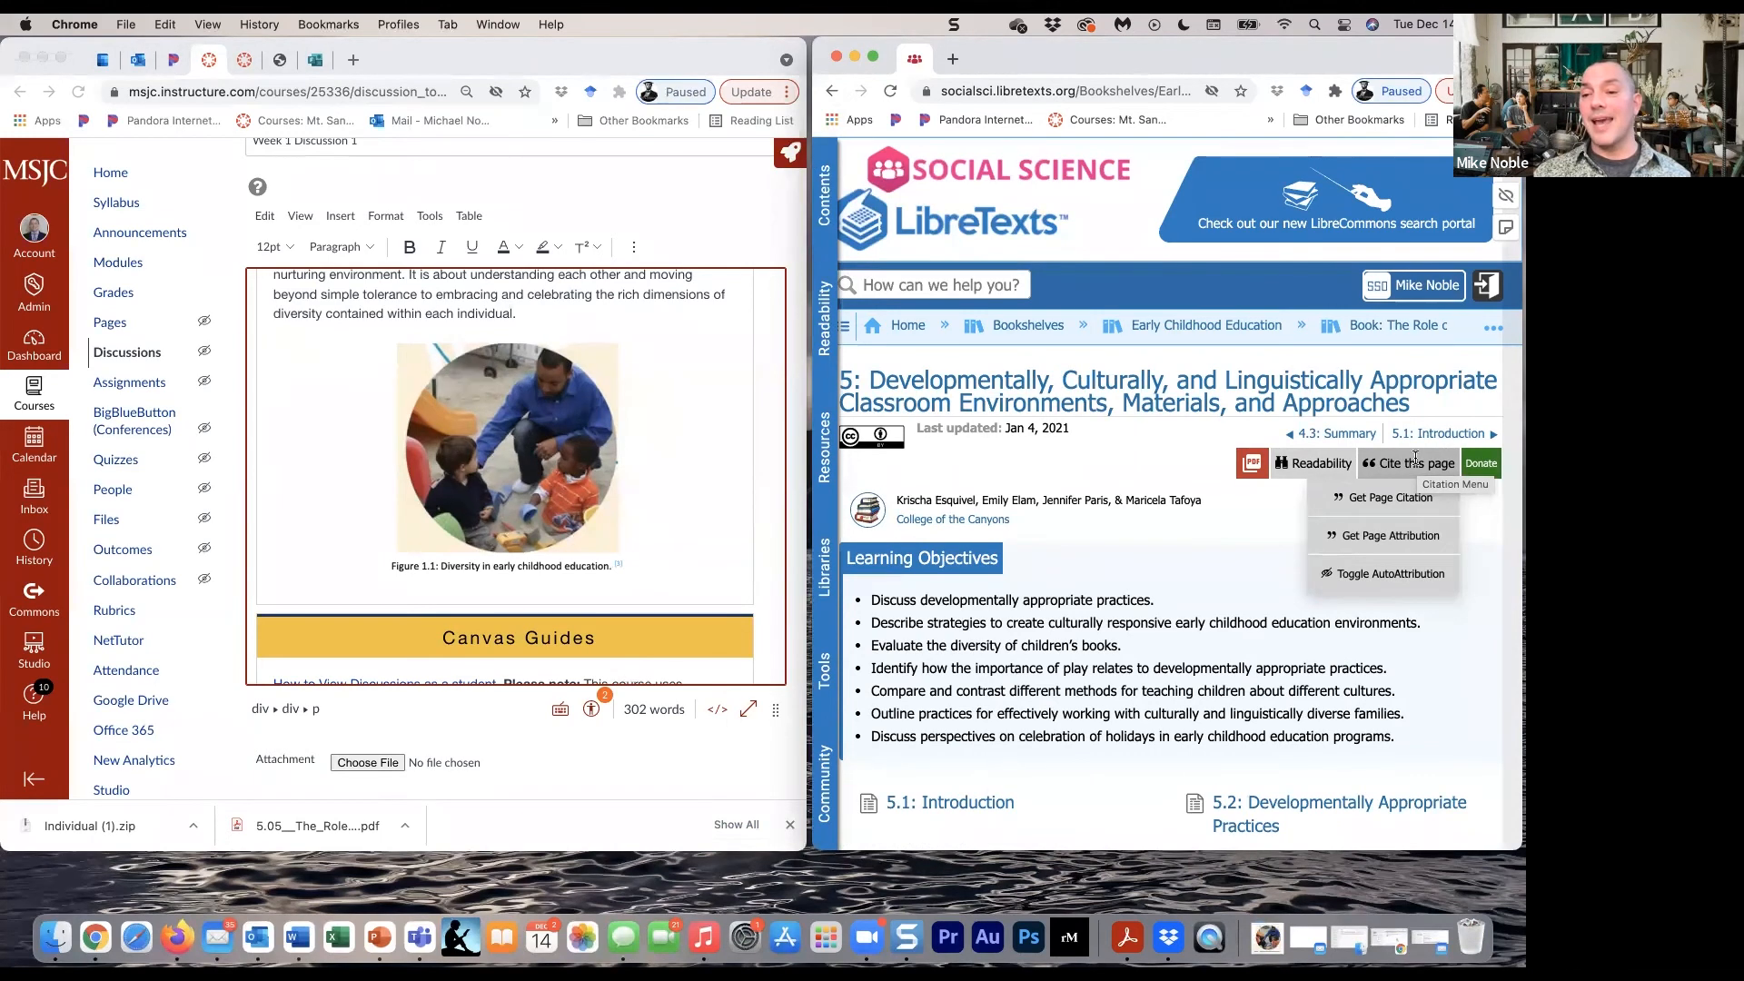
click(1378, 535)
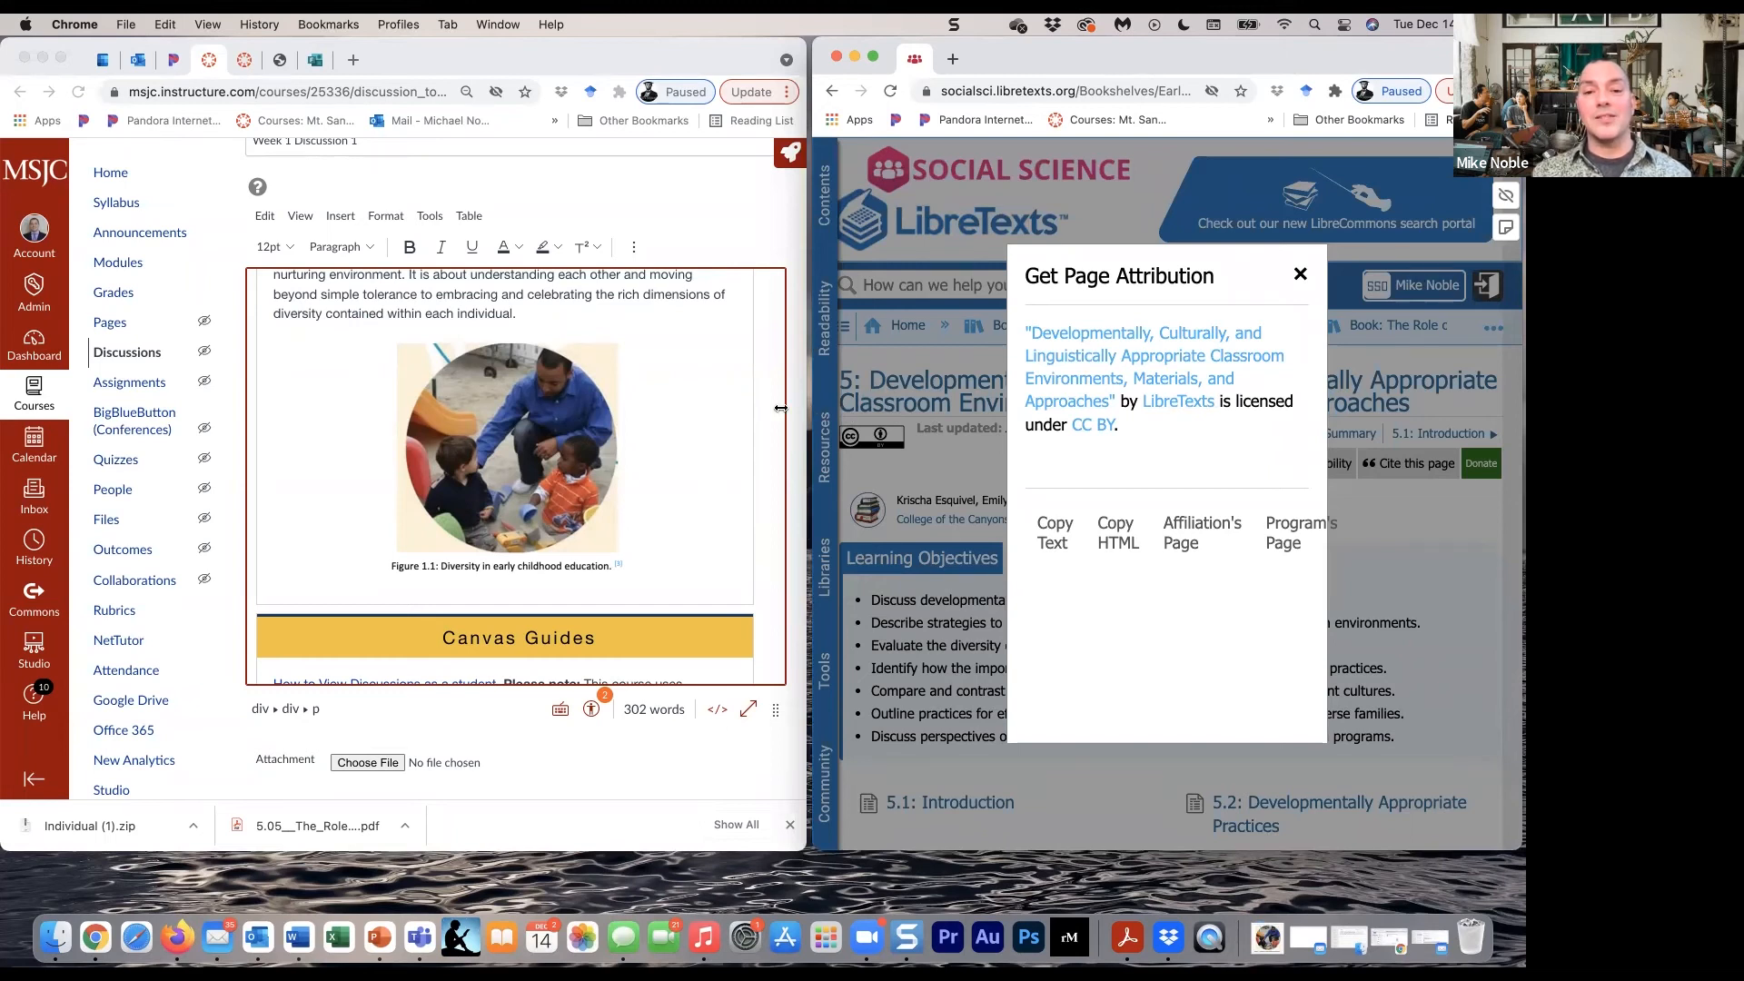
drag(812, 408, 607, 416)
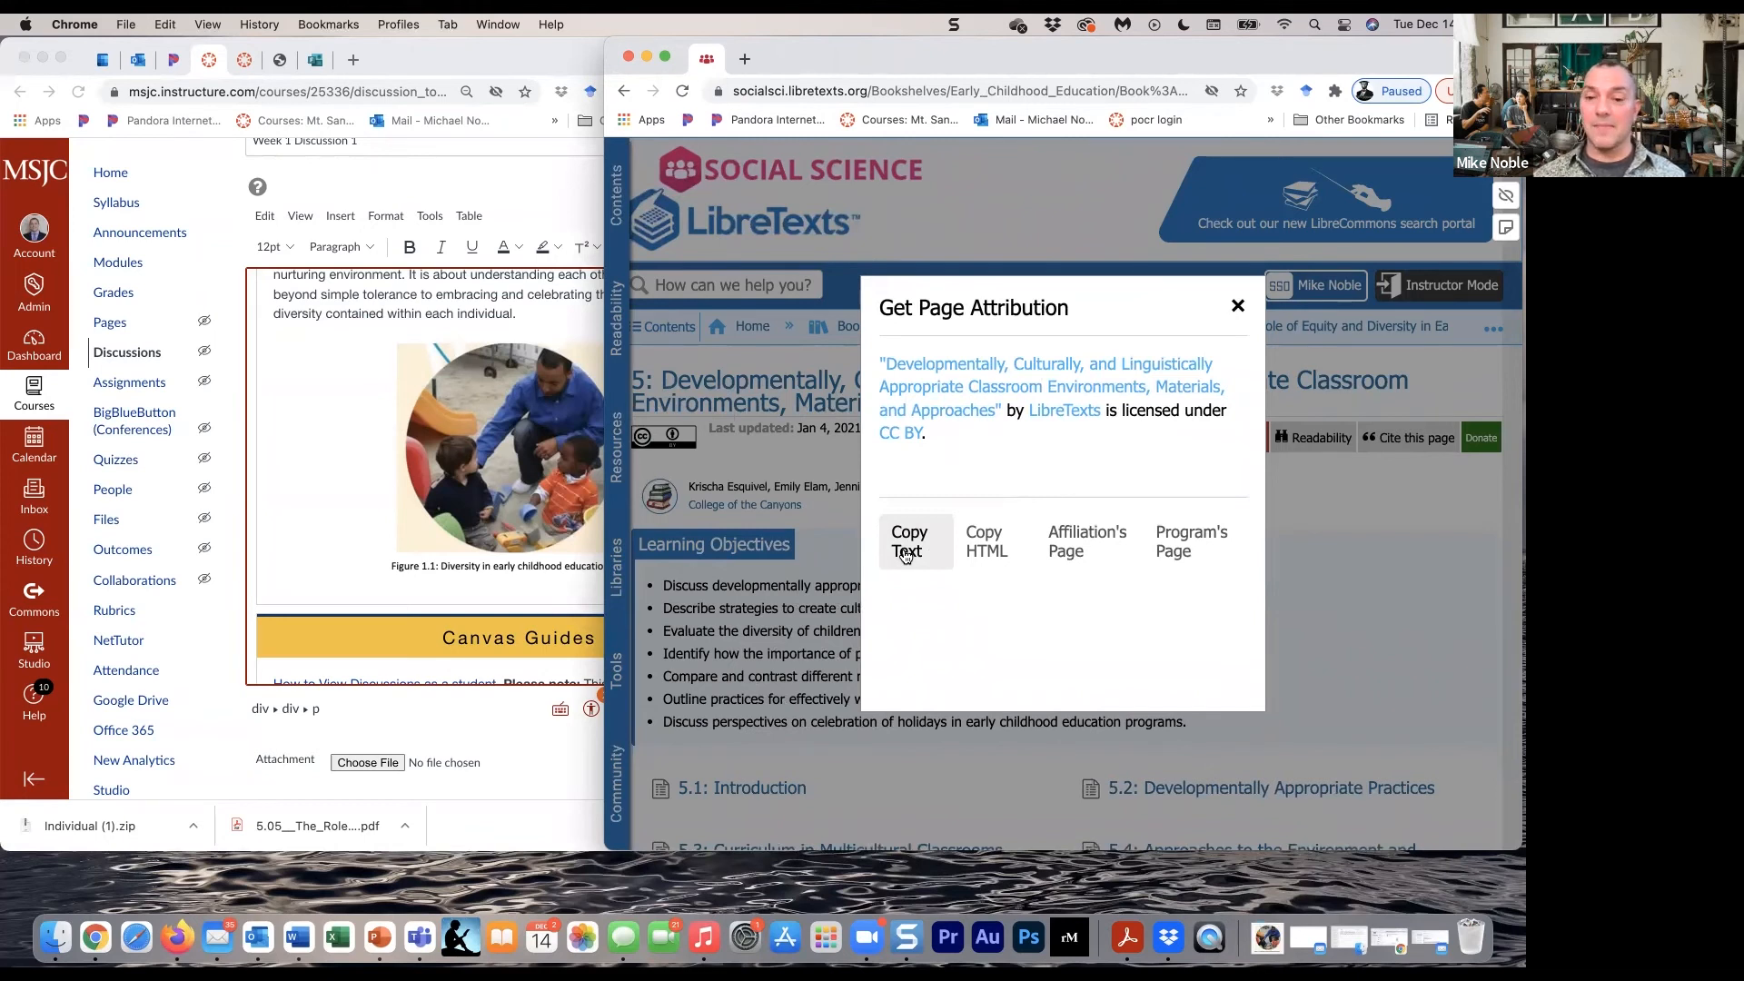
click(990, 543)
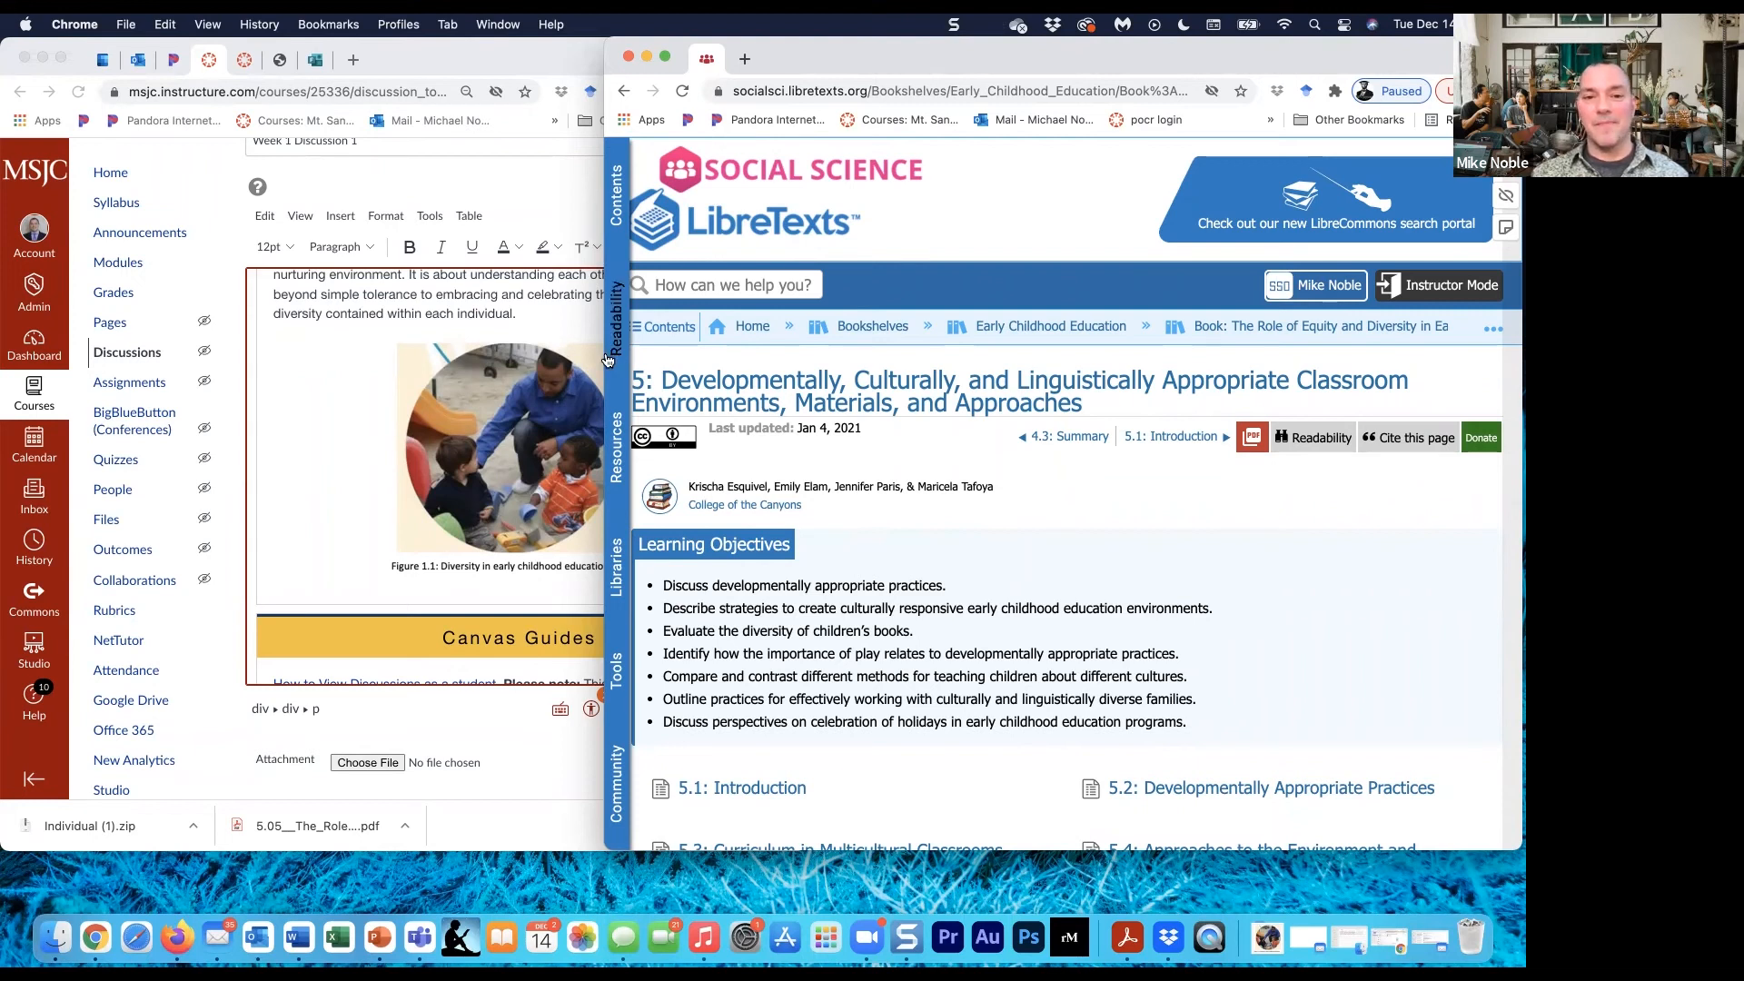
drag(605, 357, 809, 350)
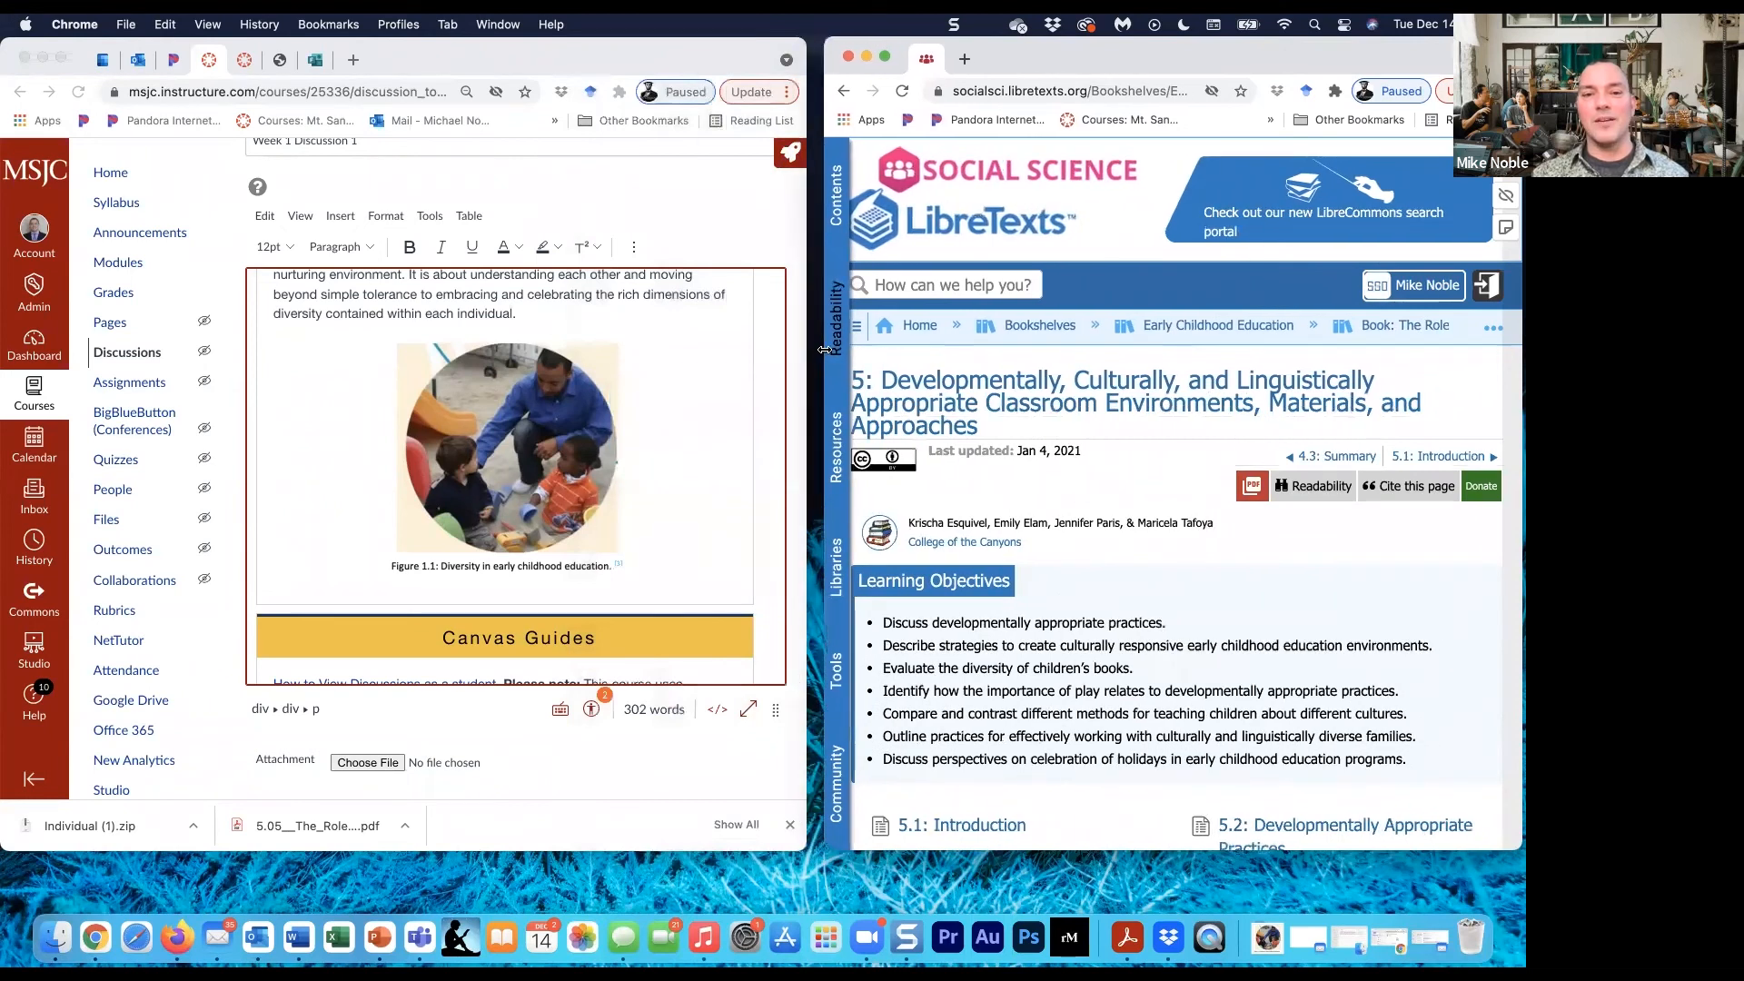
- Add the placeholder line "PLACE ATTRIBUTION BELOW HERE", wrapped in repeated parentheses, with a blank line between it and the Figure 1.1 image in the discussion
click(700, 209)
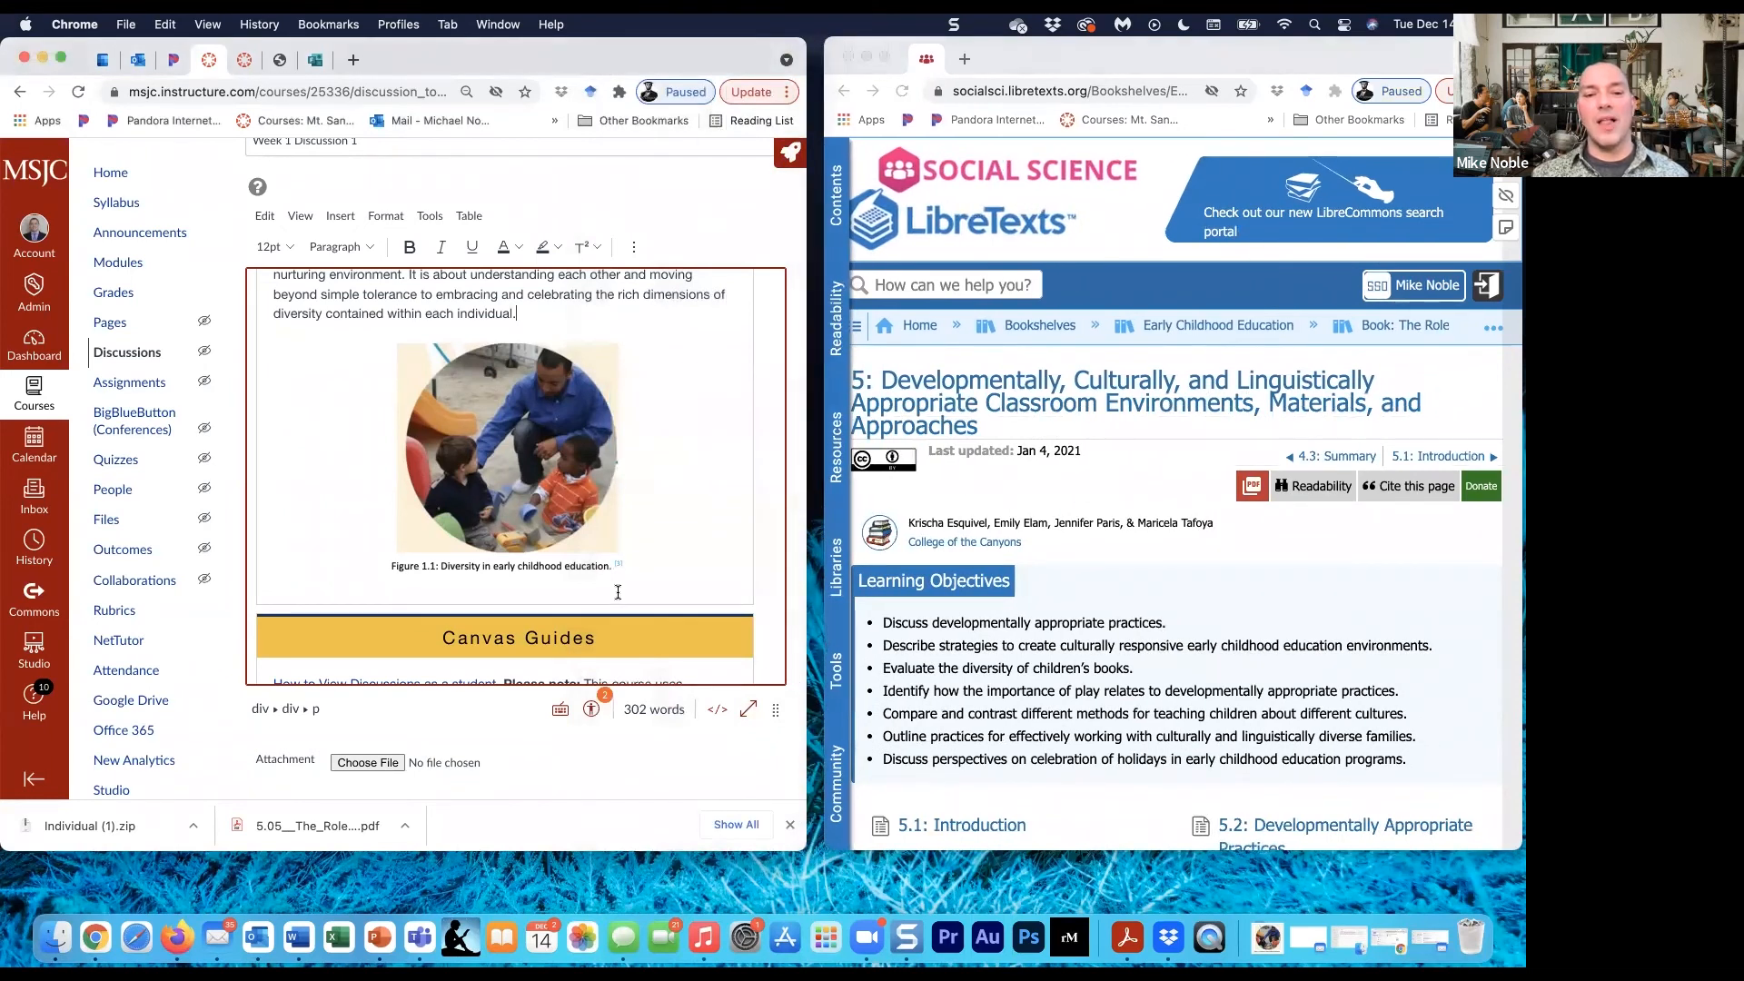
click(659, 546)
key(Return)
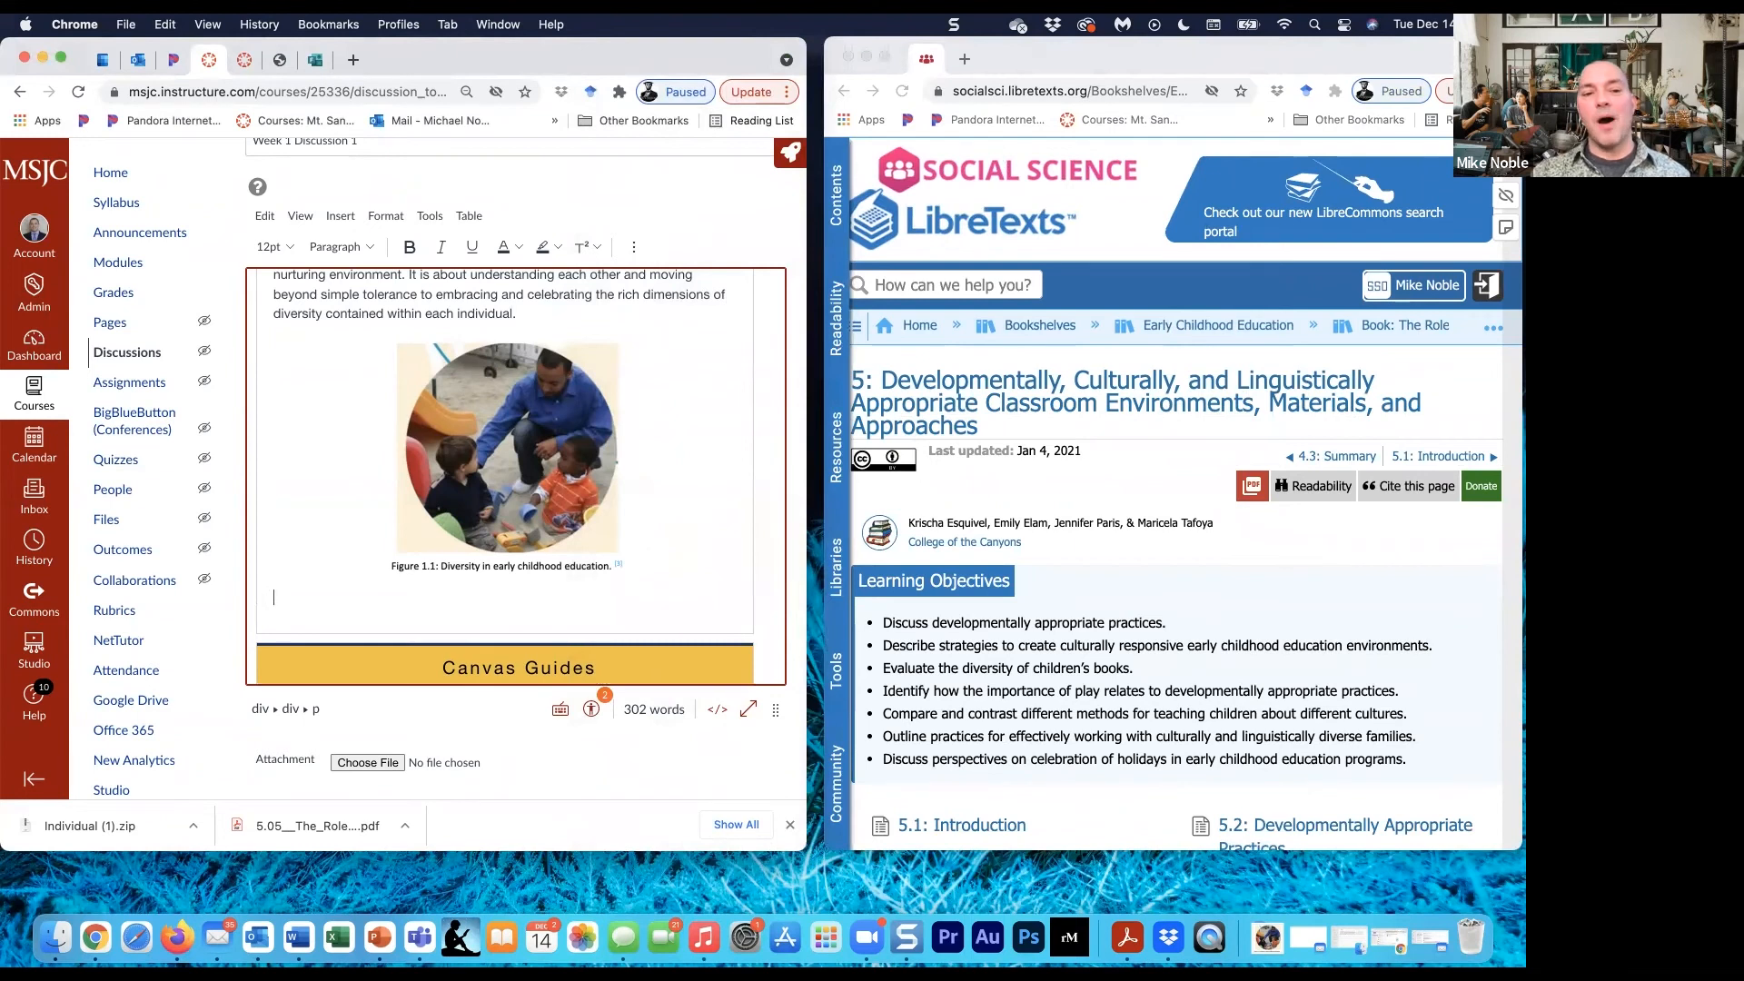
key(Return)
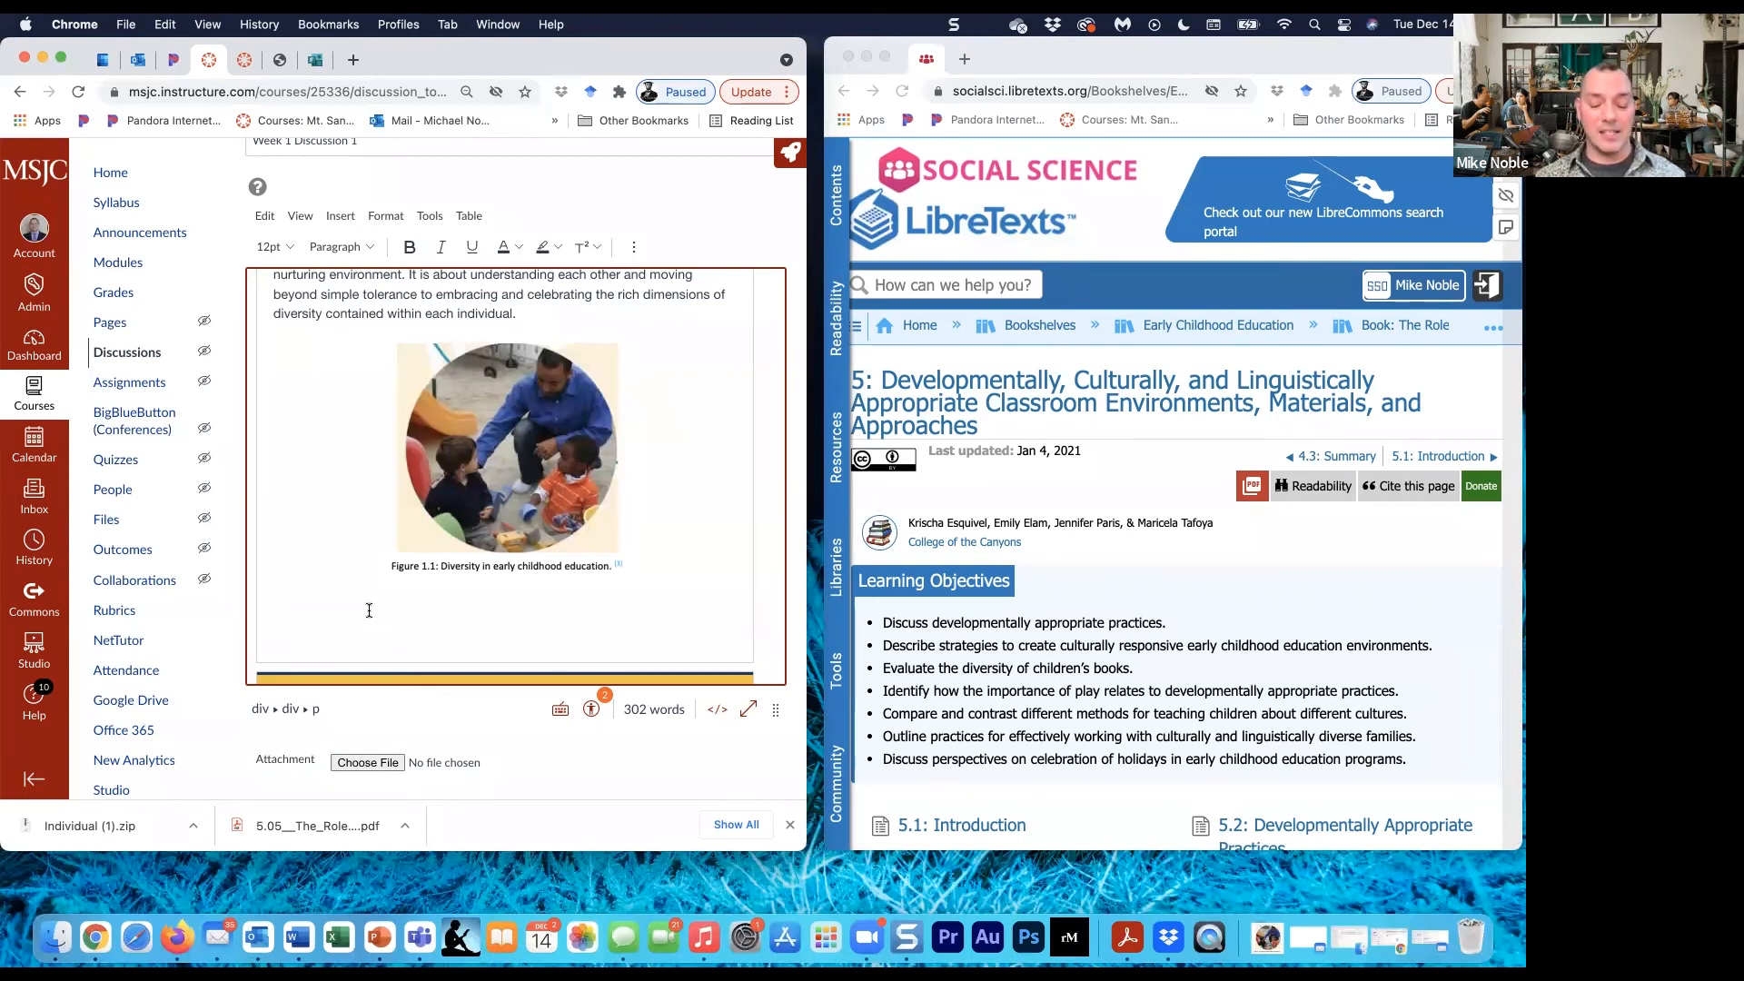
text(((((((((()
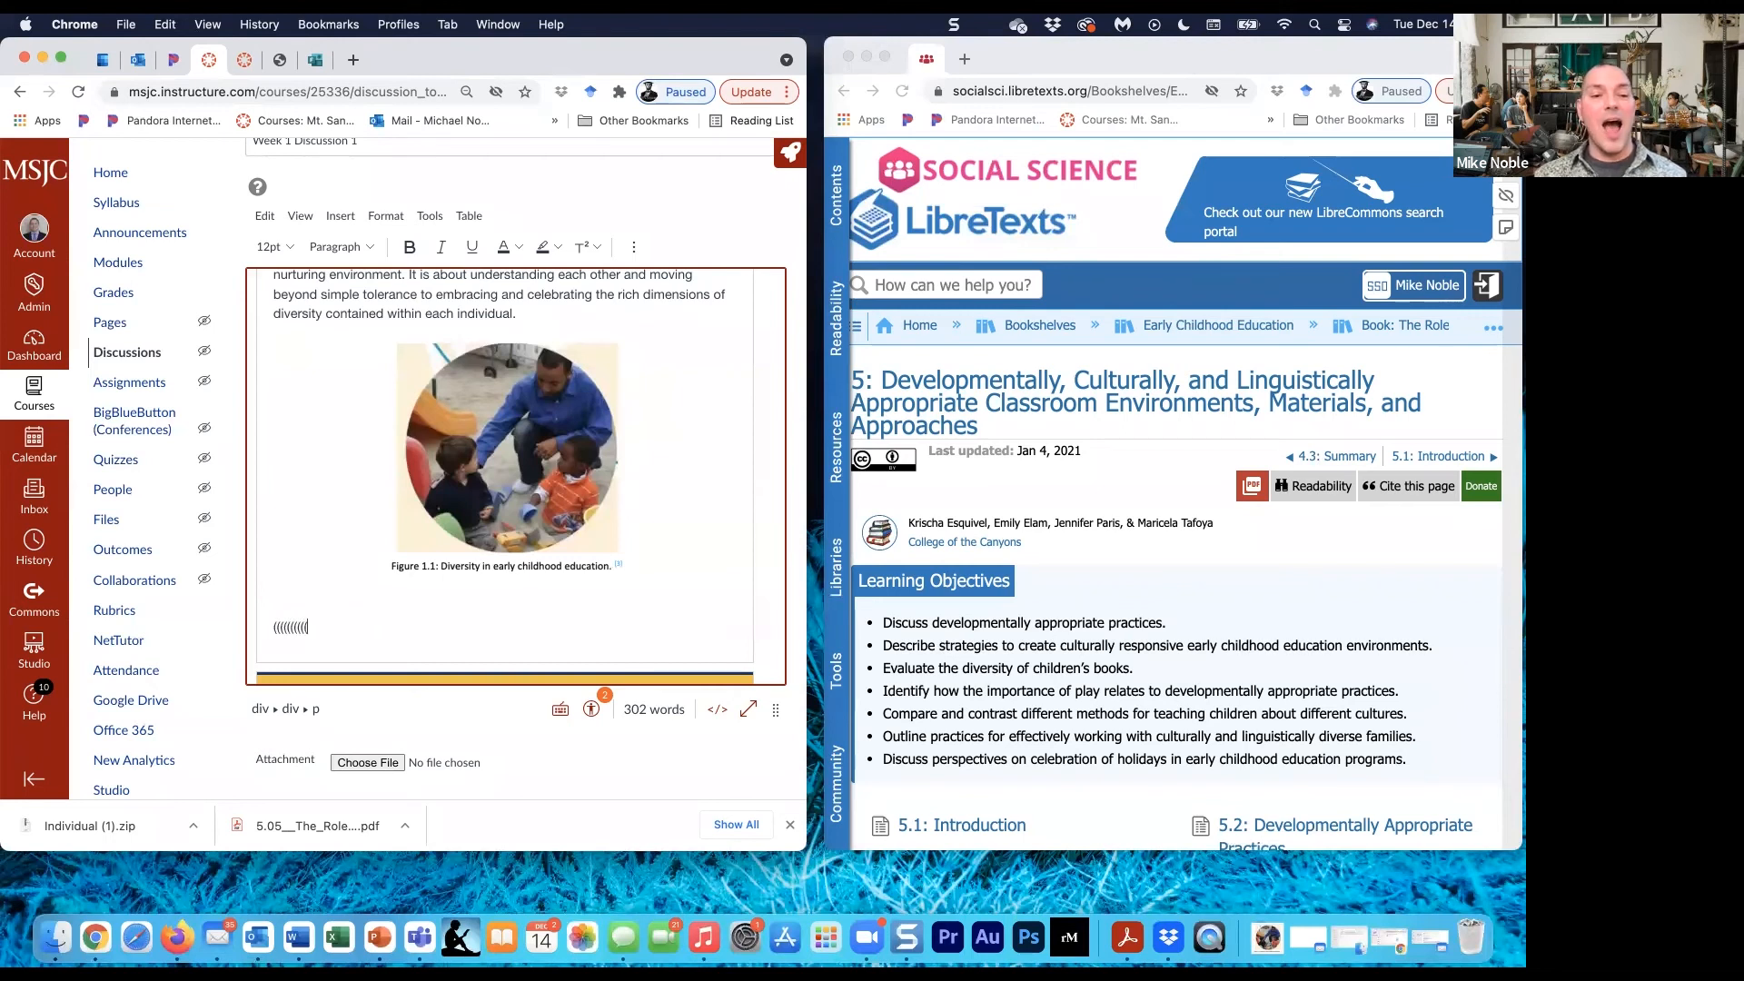
text(PLACE)
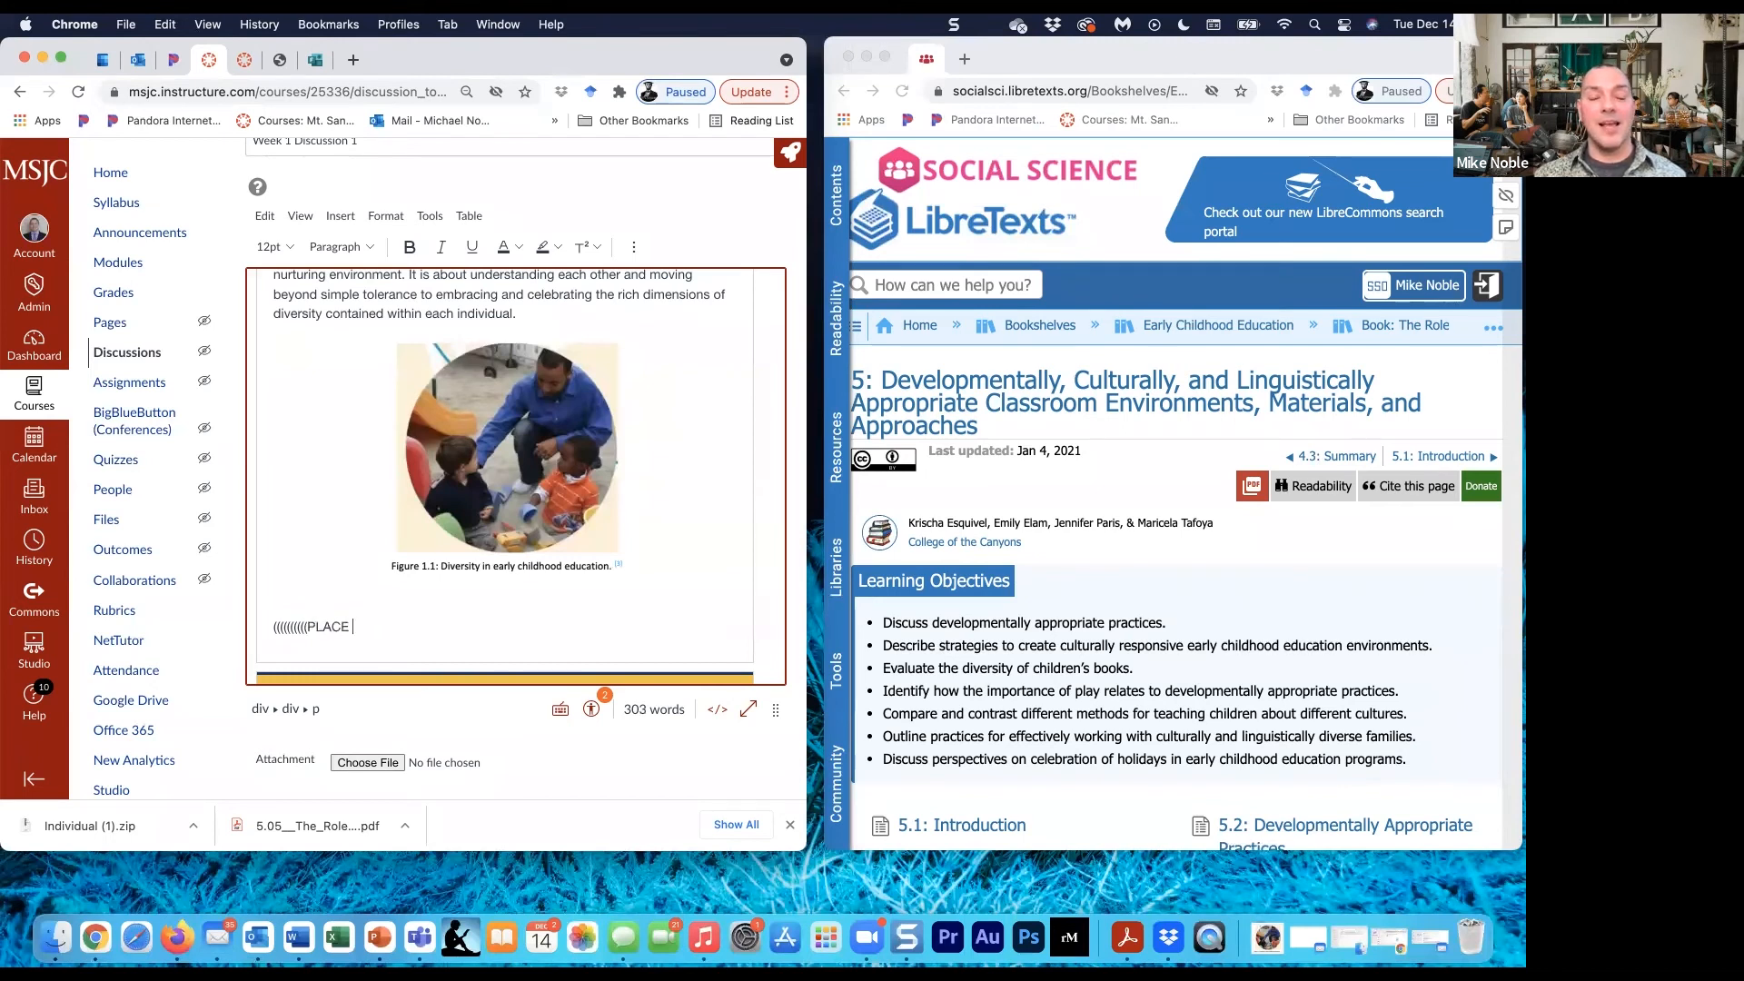
text( ATTRIBUTION BEL)
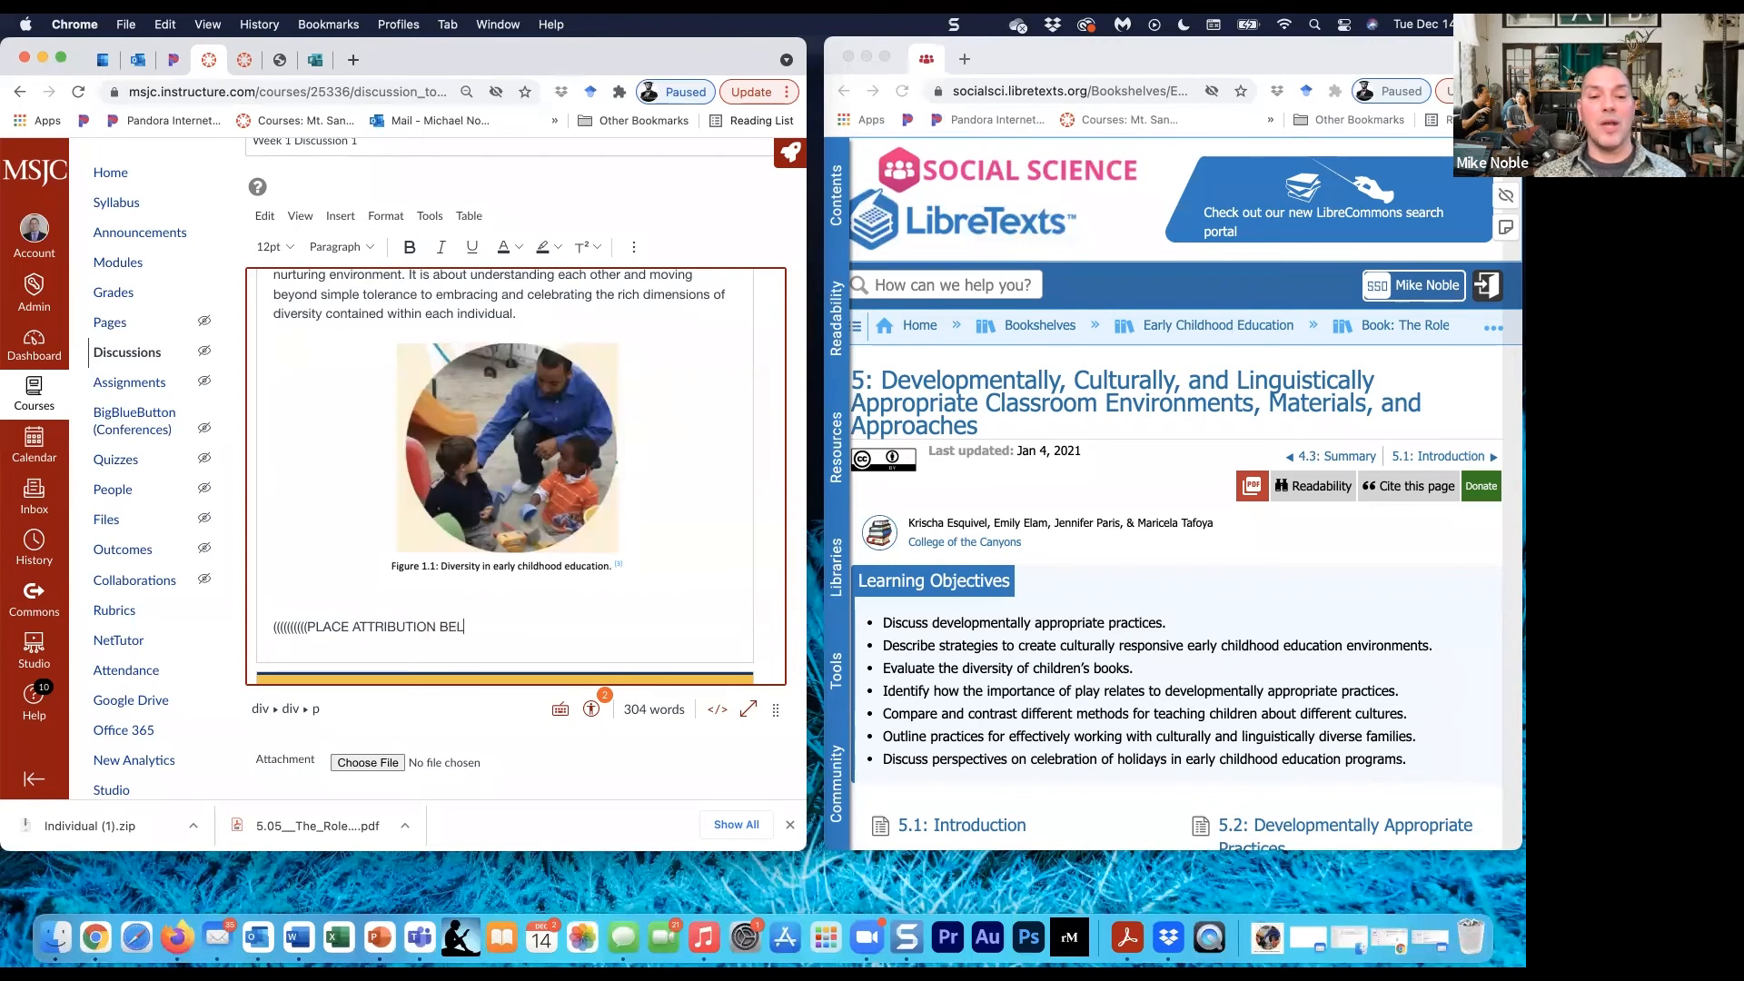
text(OW HEREF)
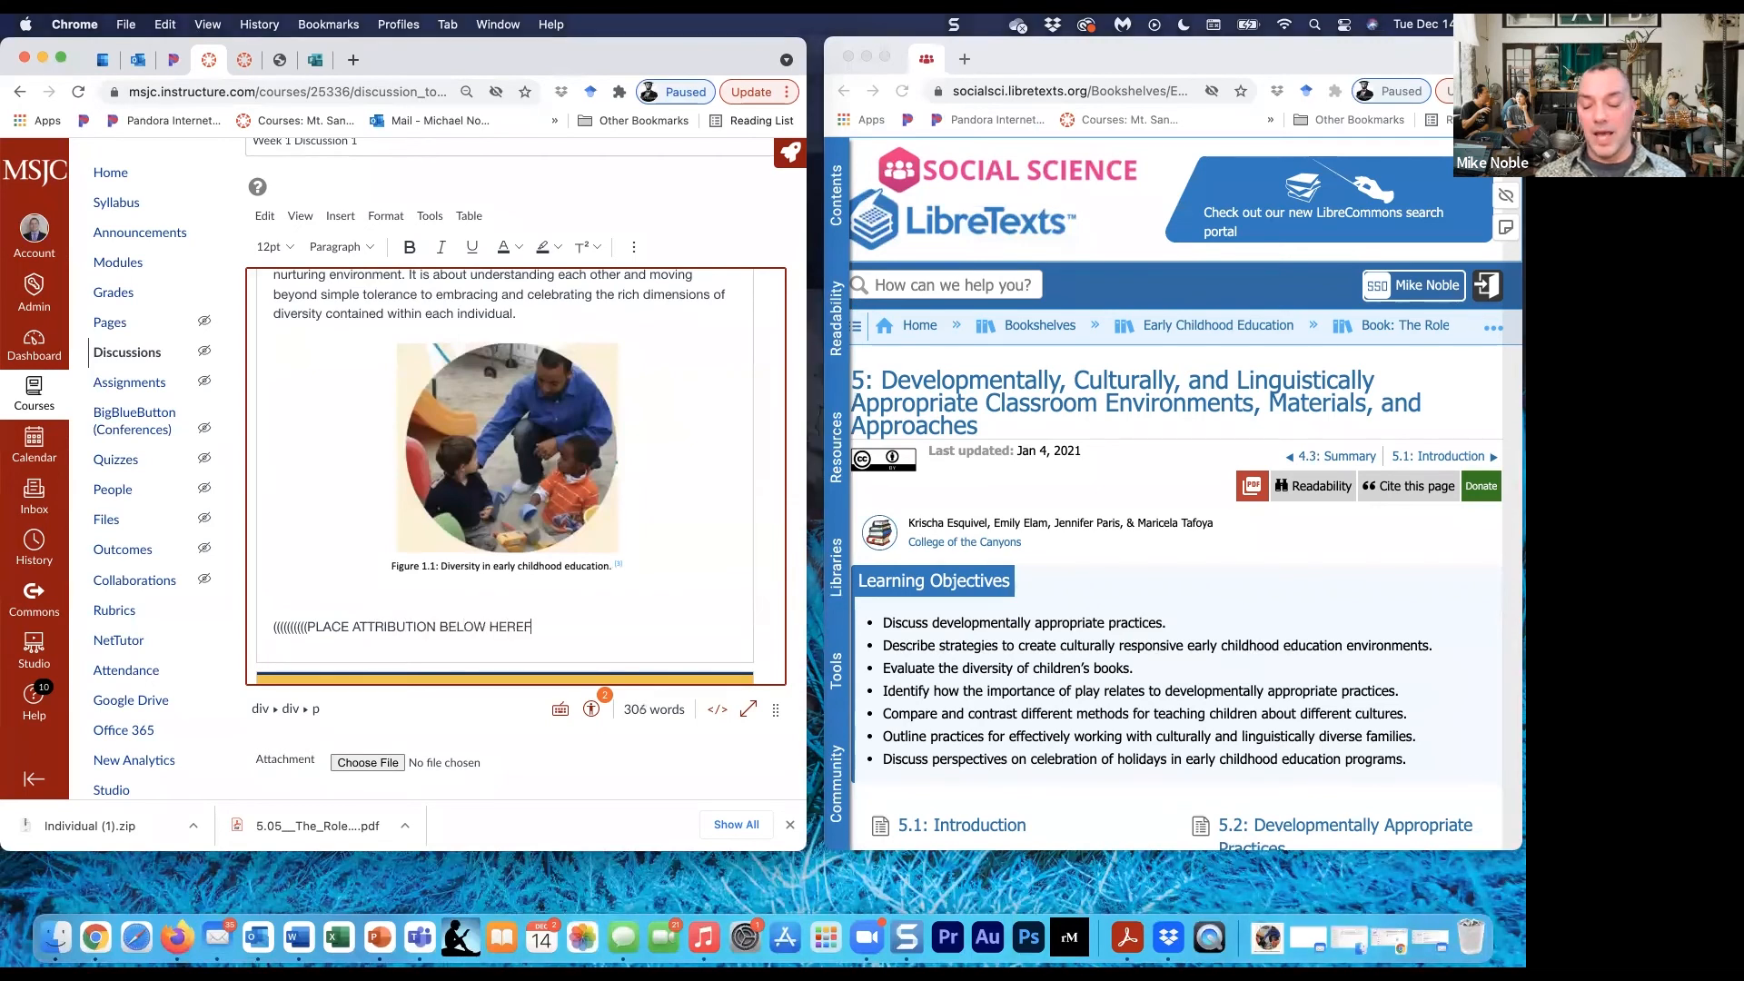
key(BackSpace)
text())))))))))
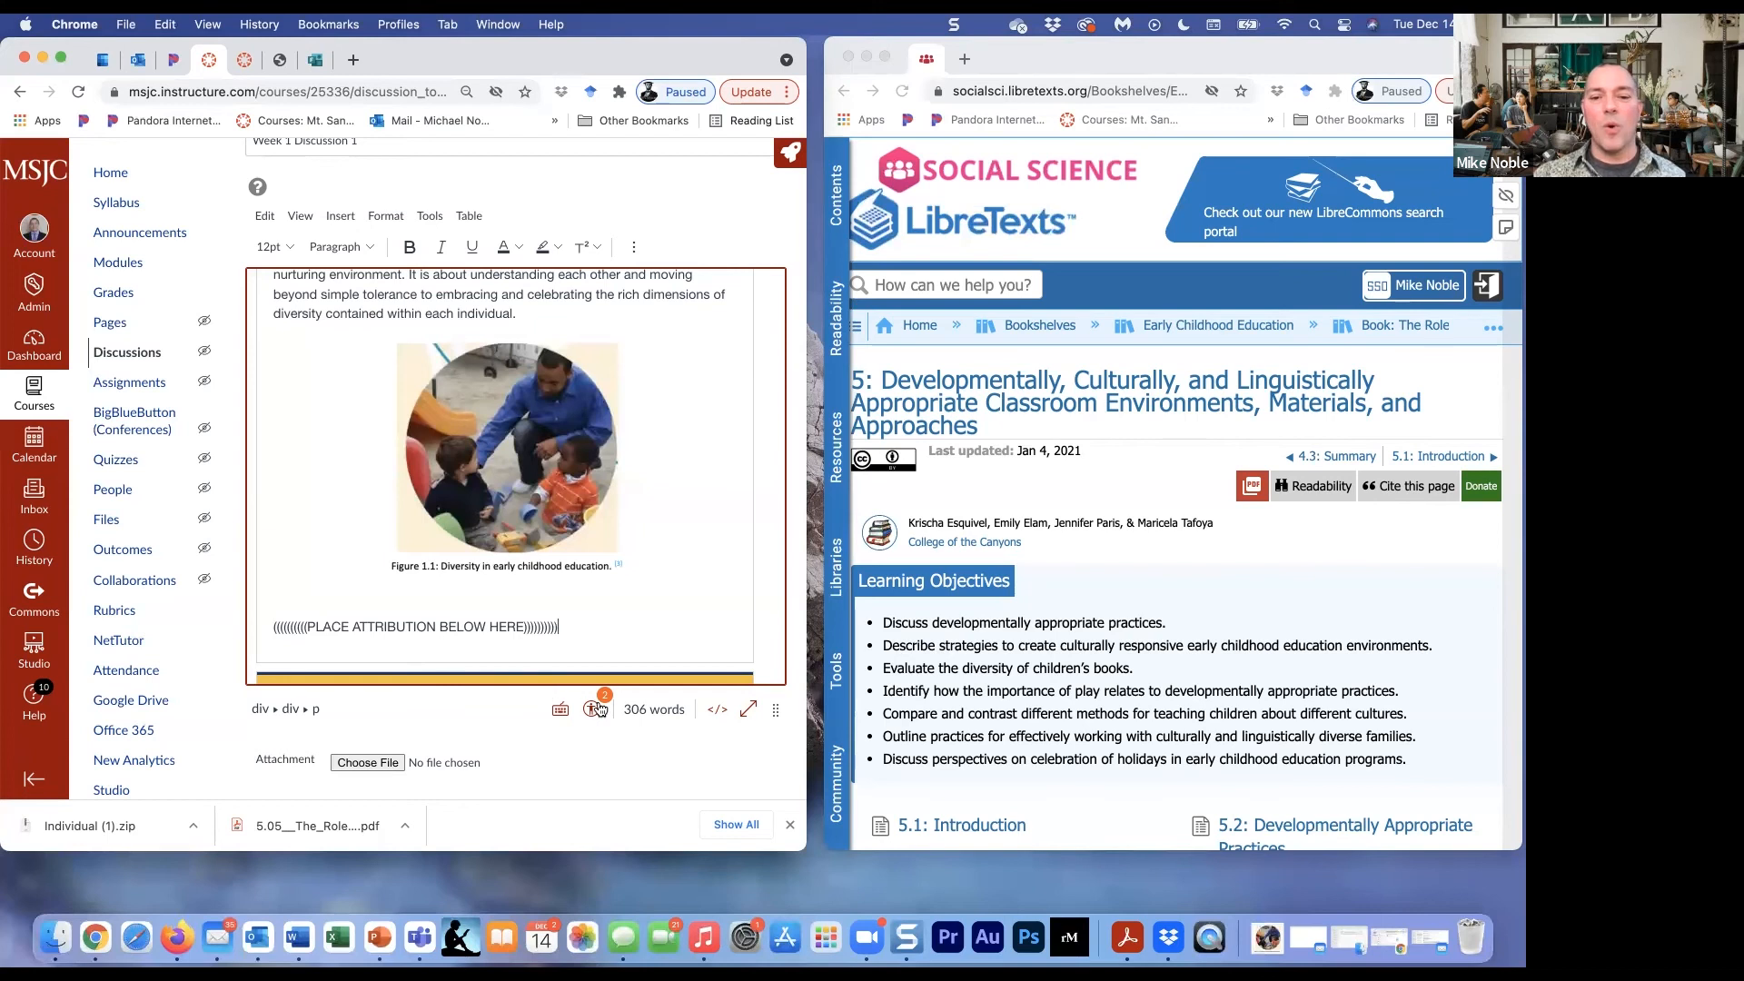
- Paste the copied attribution HTML on a new line directly below the placeholder paragraph in the discussion's HTML code
click(718, 711)
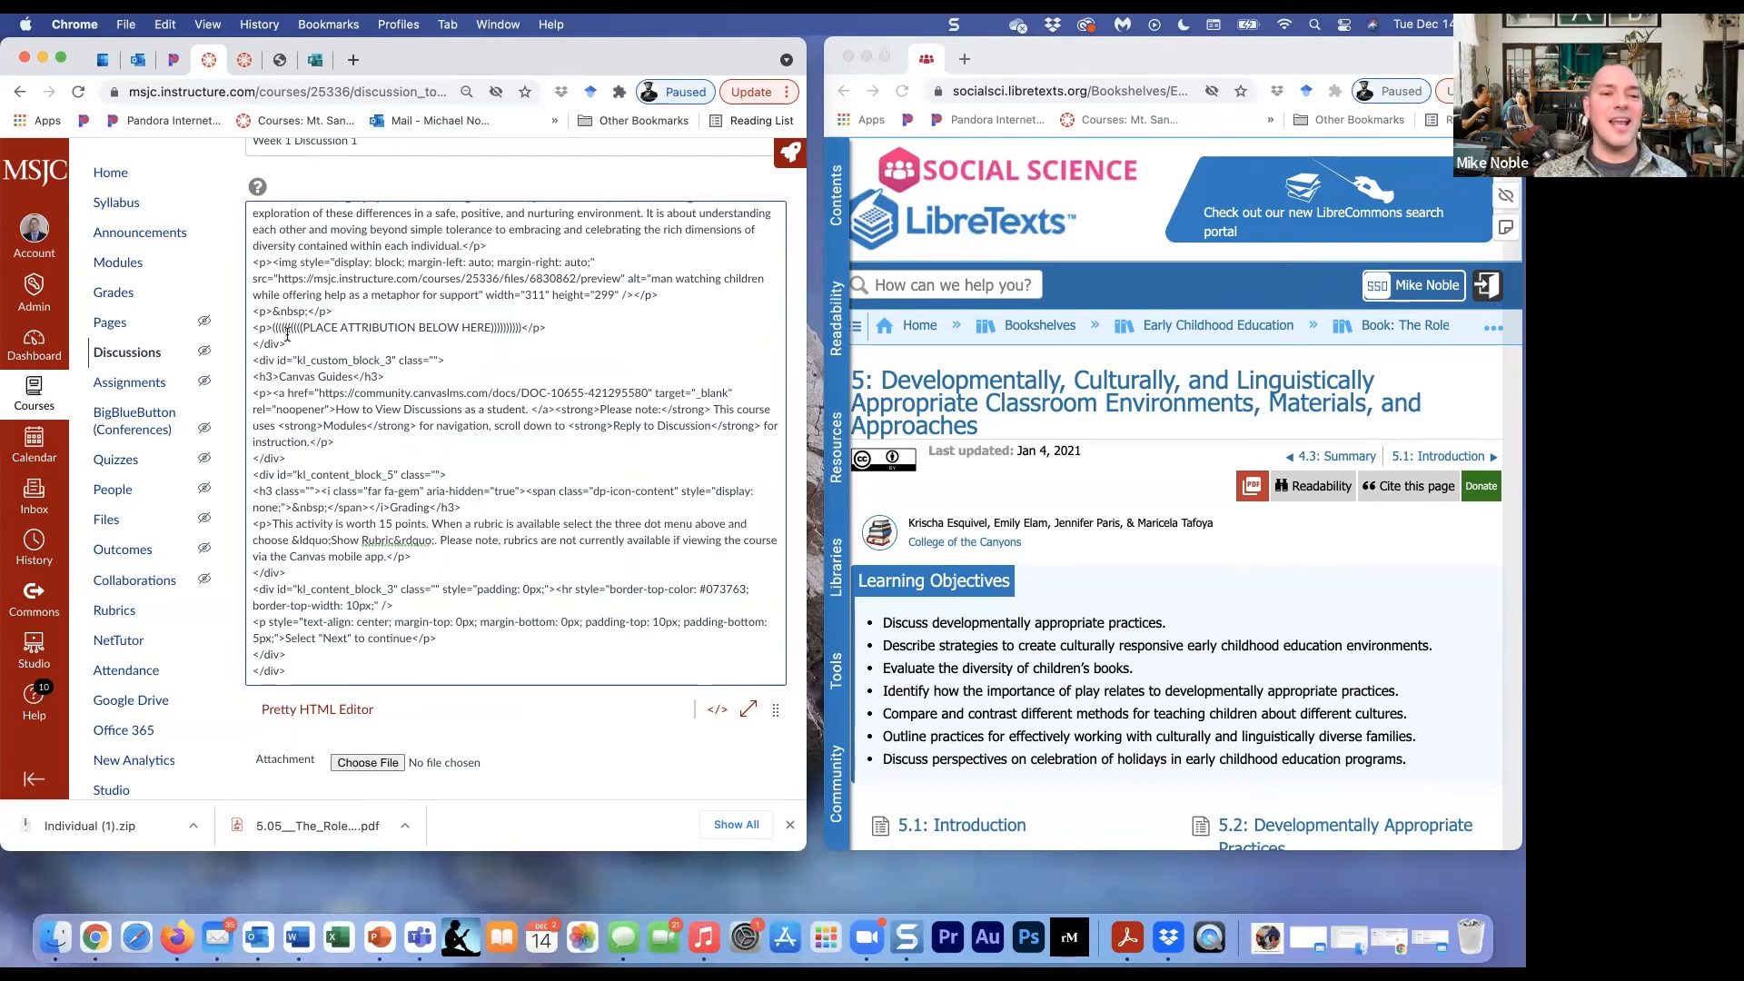
click(554, 328)
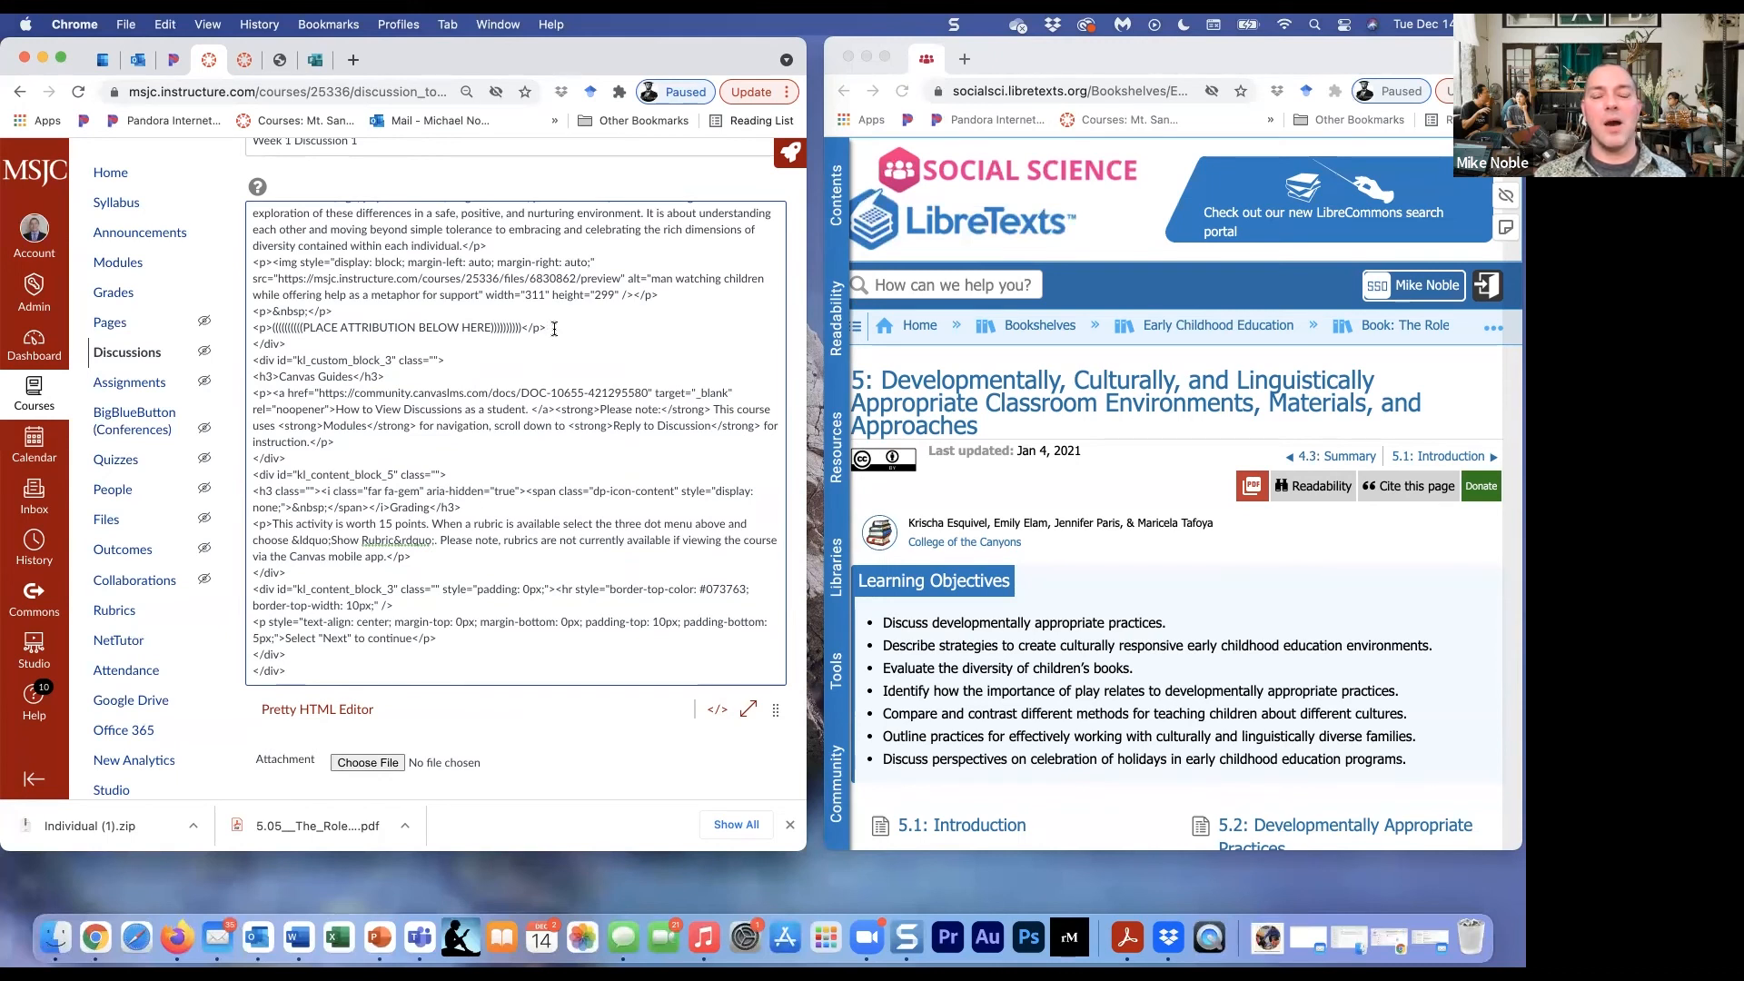
key(Return)
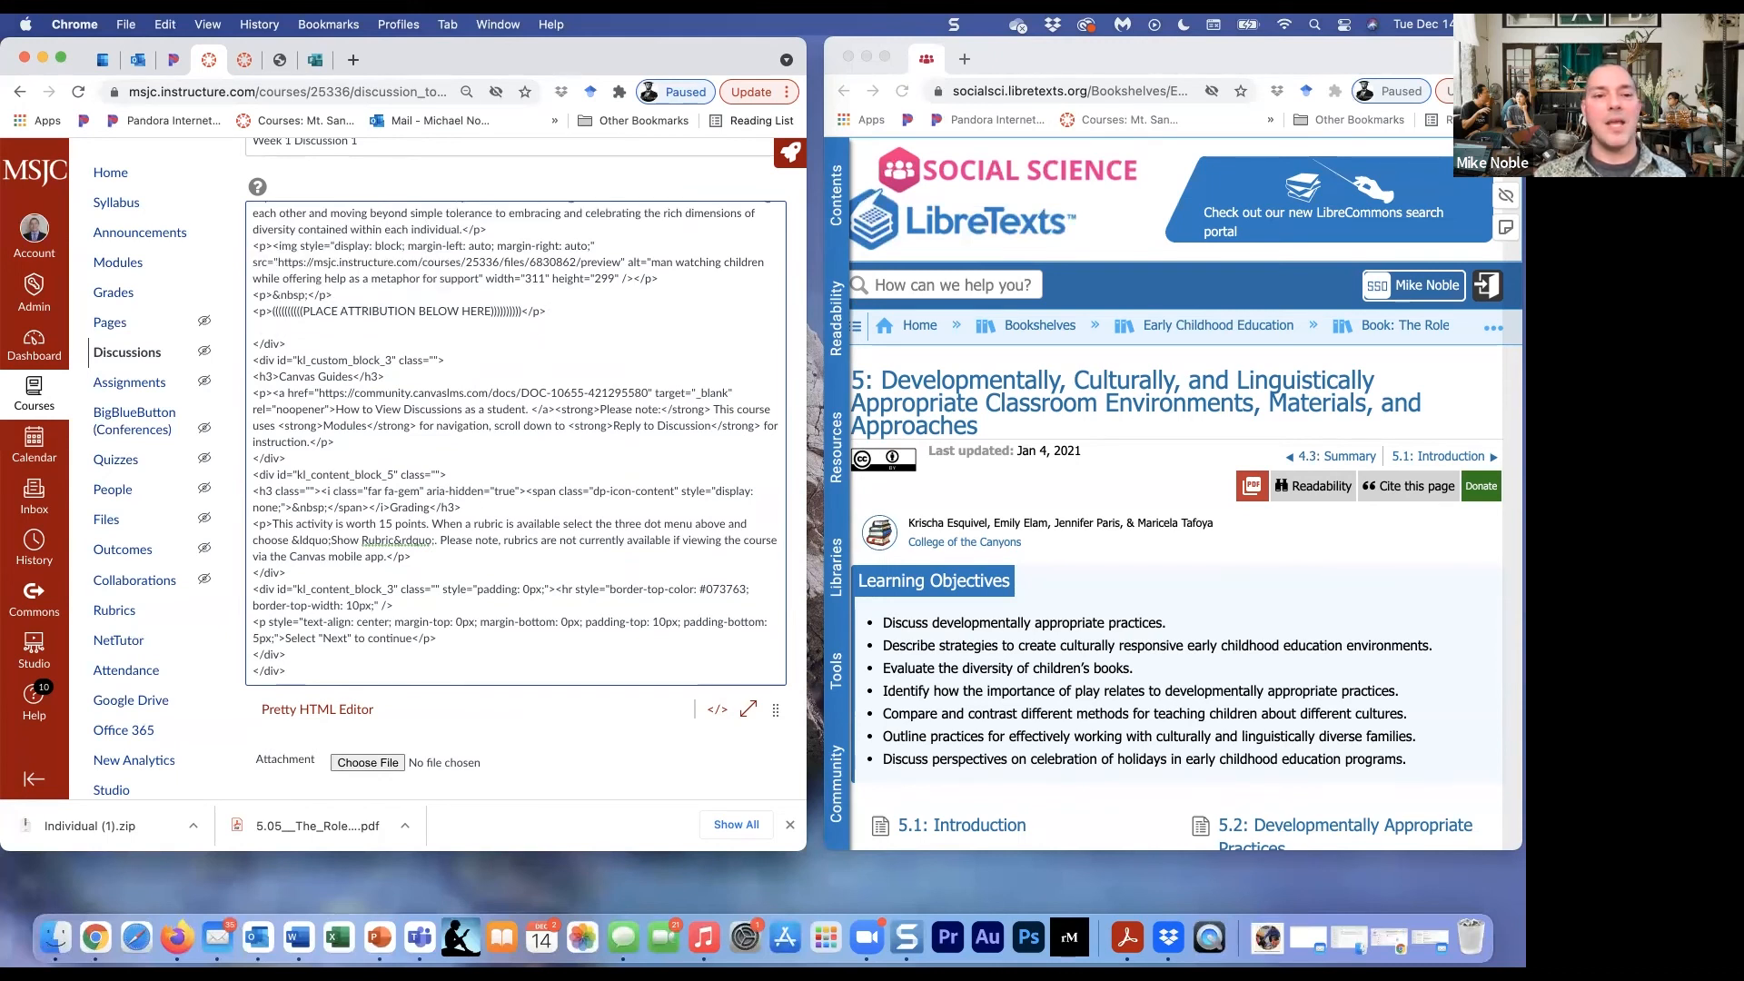
text(<a href="https://socialsci.libretexts.org/@go/page/42549">"Developmentally, Culturally, and Linguistically Appropriate Classroom Environments, Materials, and Approaches"</a> by <a href="https://libretexts.org/">LibreTexts</a> is licensed under <a href="https://creativecommons.org/licenses/by/4.0/"> CC BY</a>)
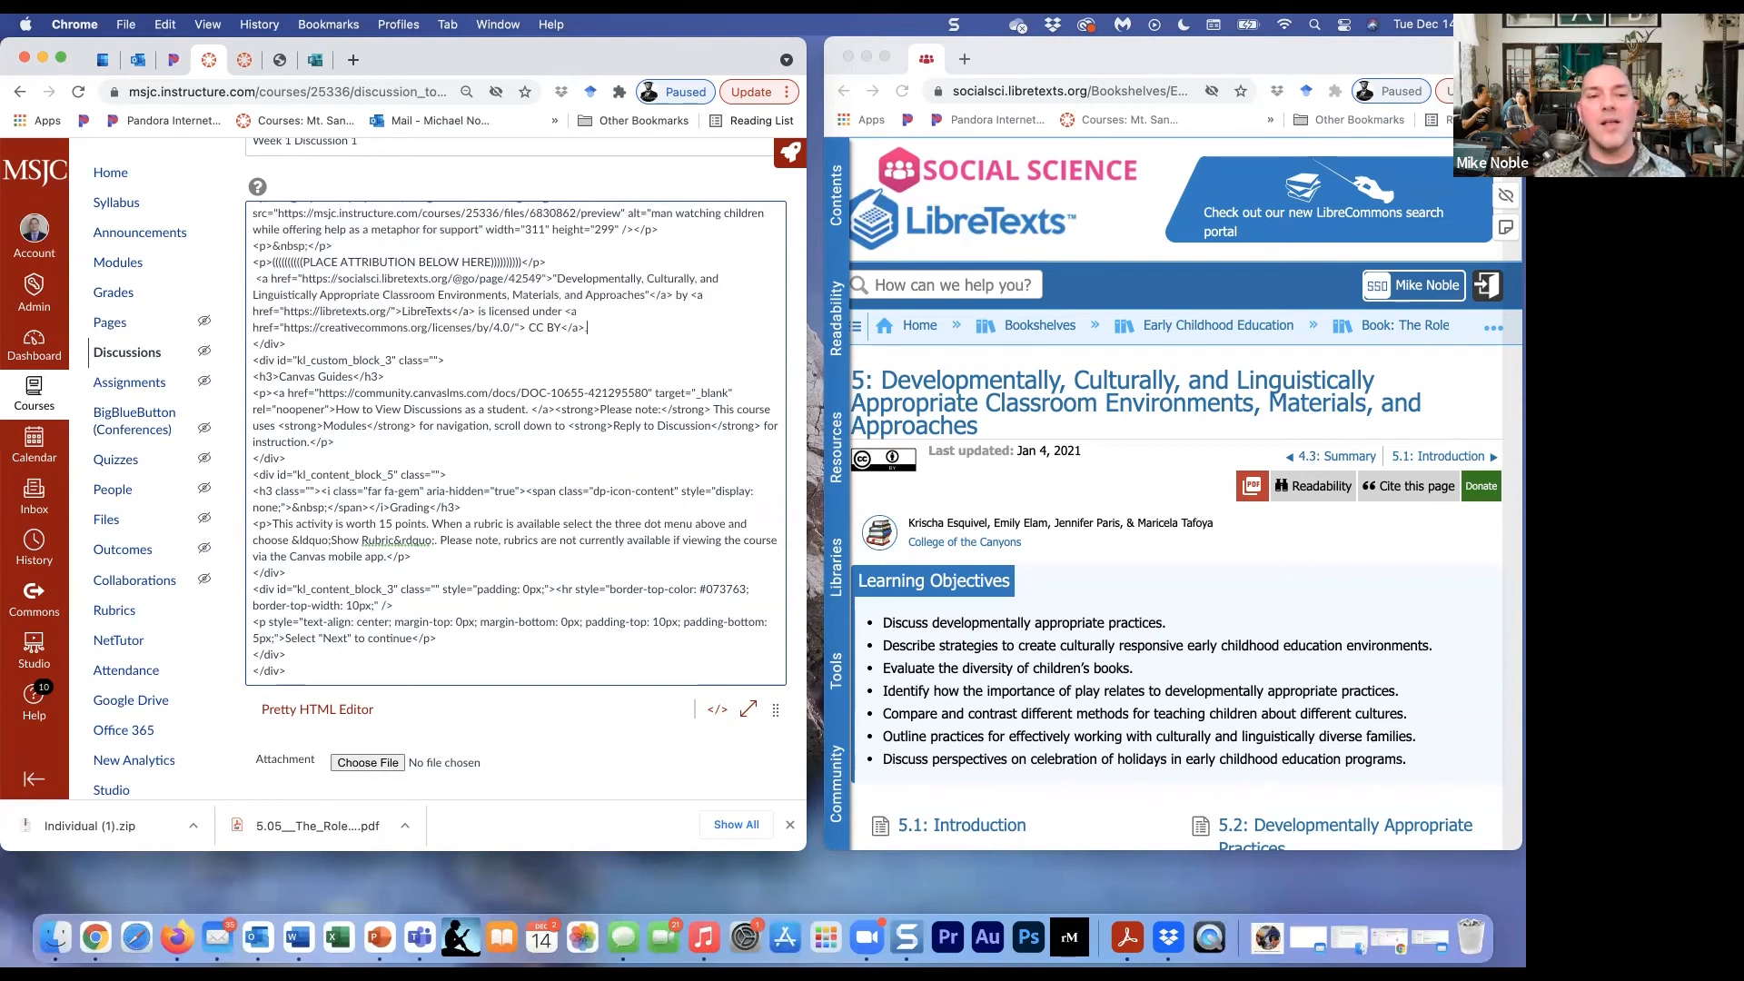
- End the attribution HTML with a period and return the discussion to the rich text editor at the pasted attribution
text(.)
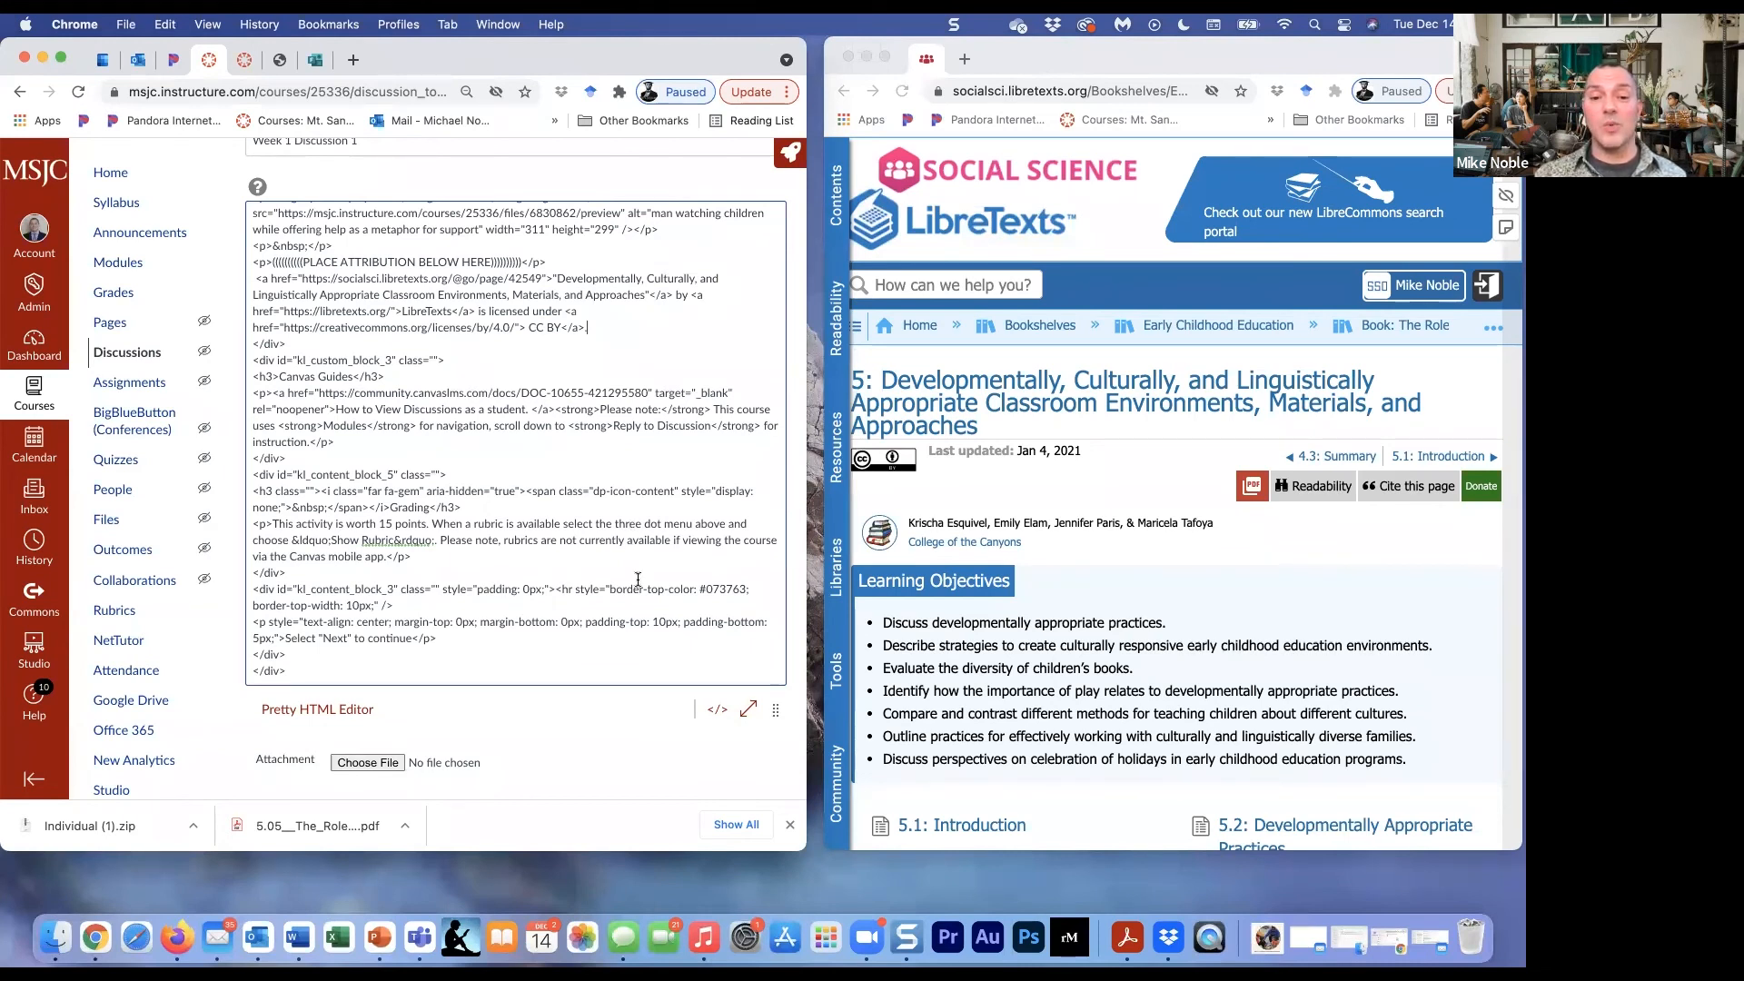
click(714, 710)
scroll(656, 586, down, 1)
scroll(656, 587, down, 10)
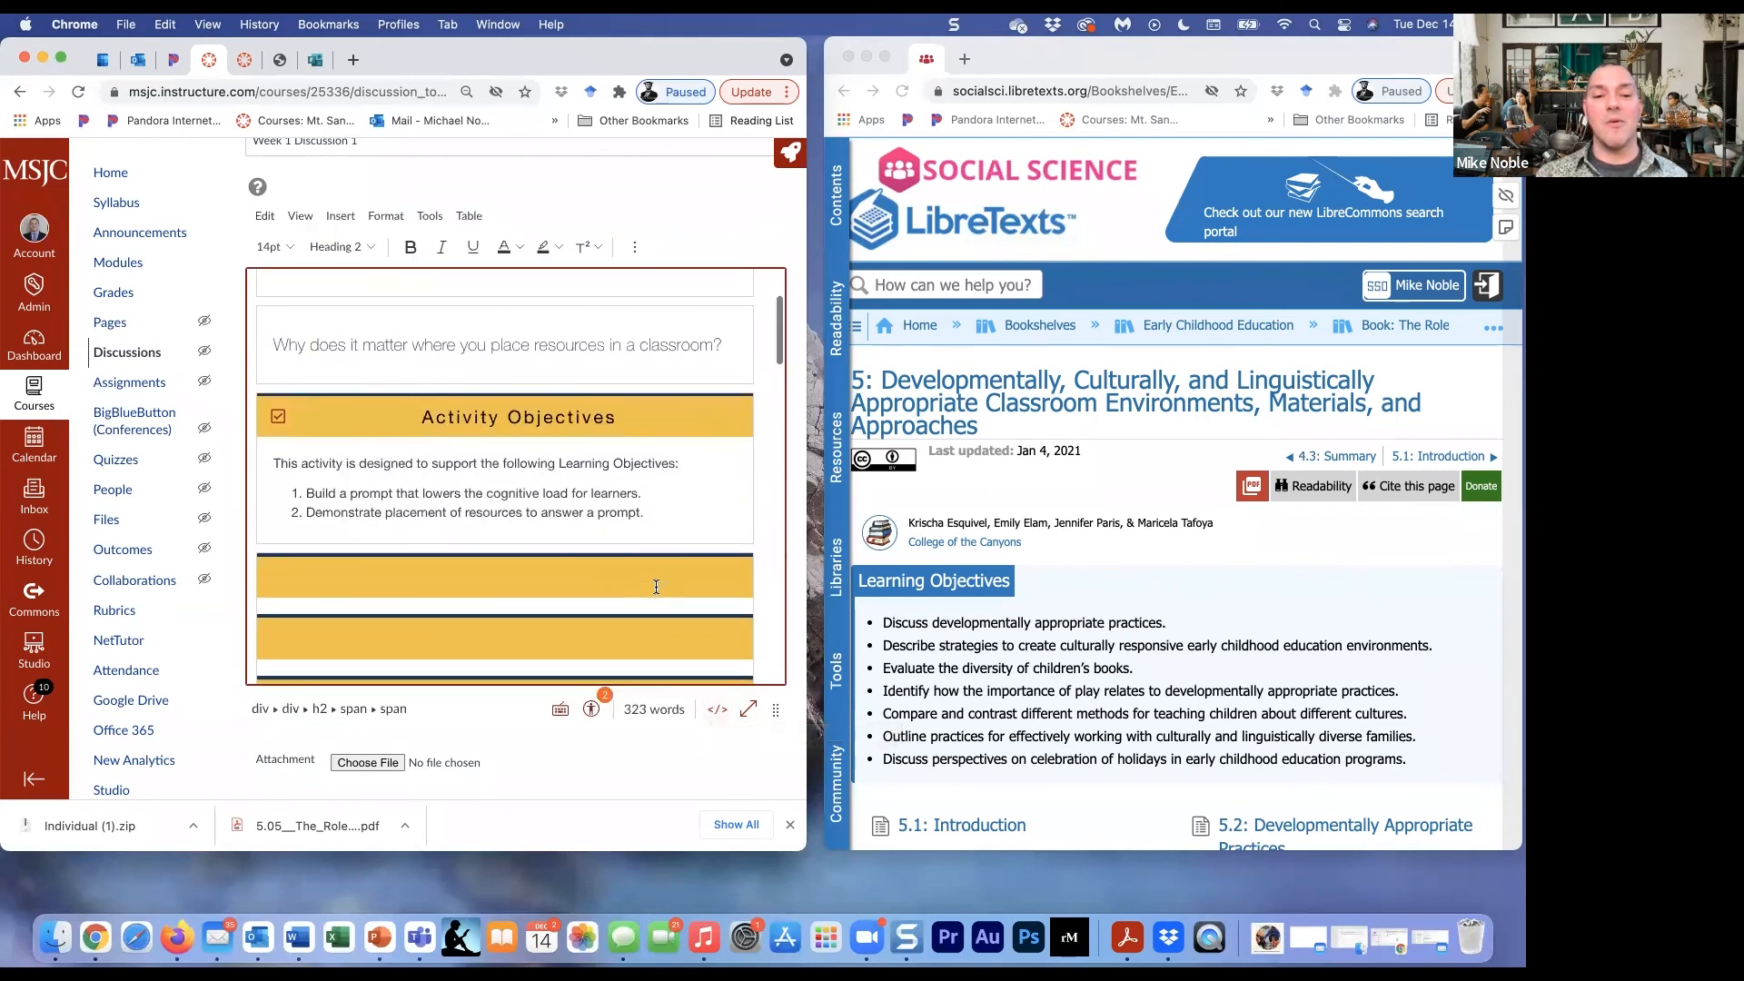
scroll(656, 587, down, 10)
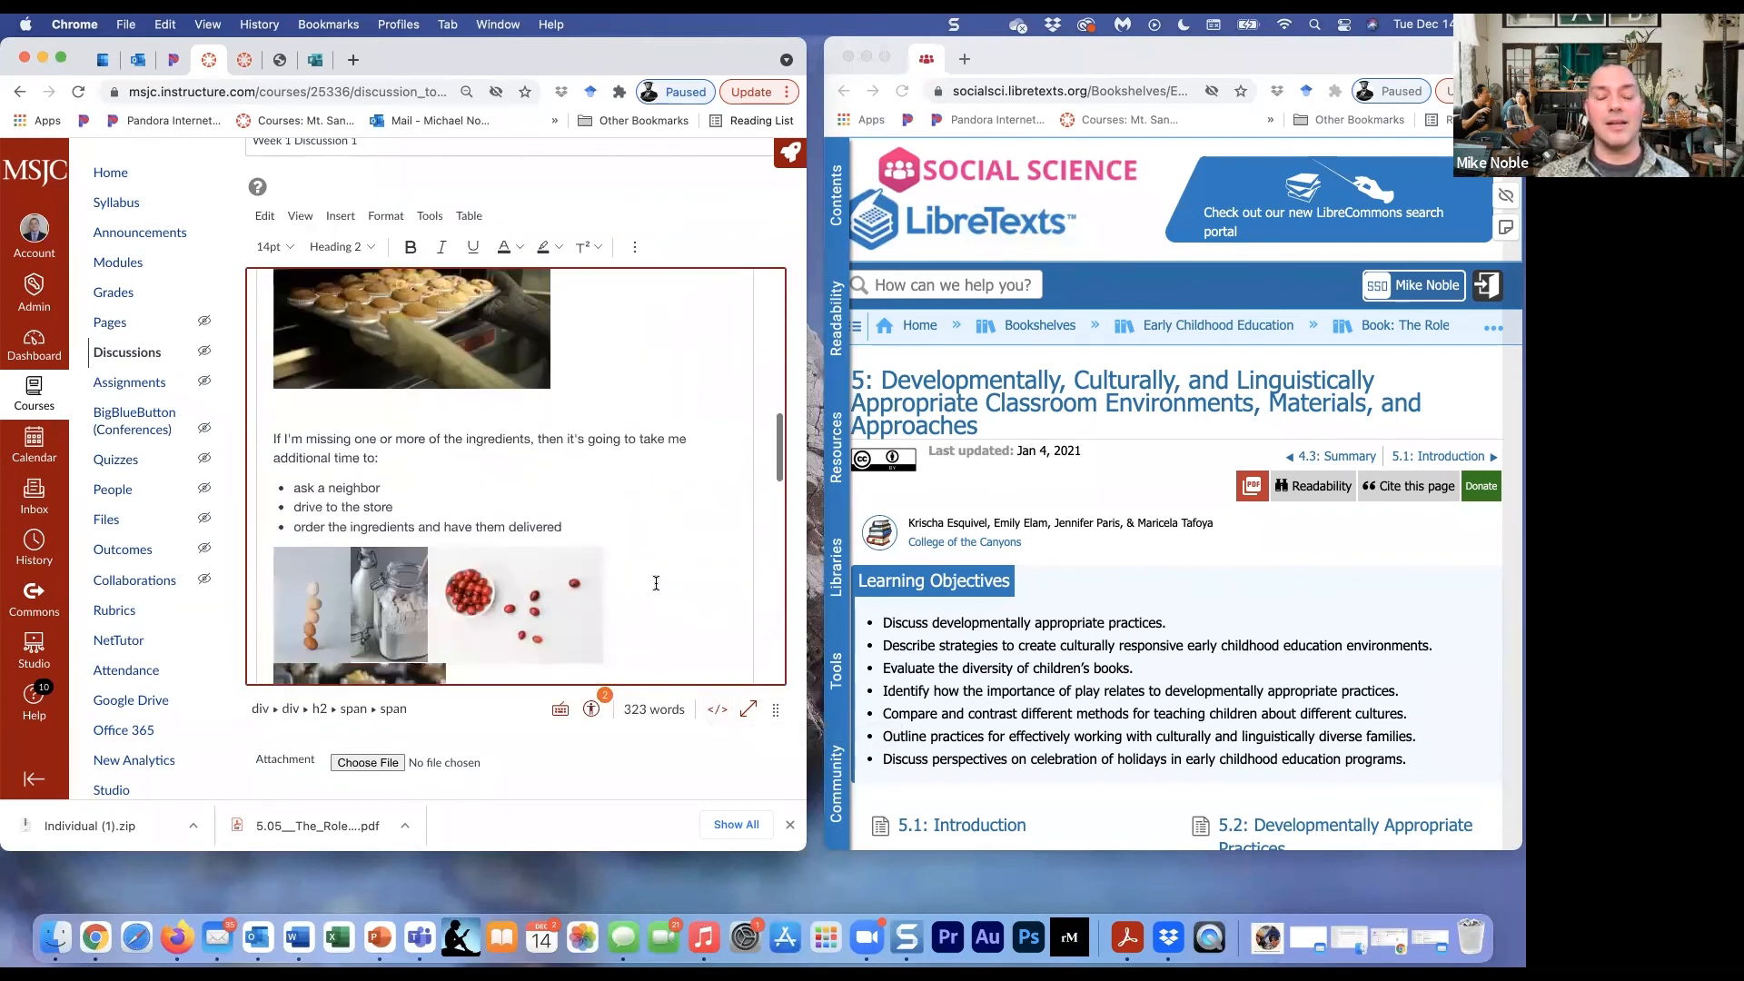
scroll(656, 583, down, 5)
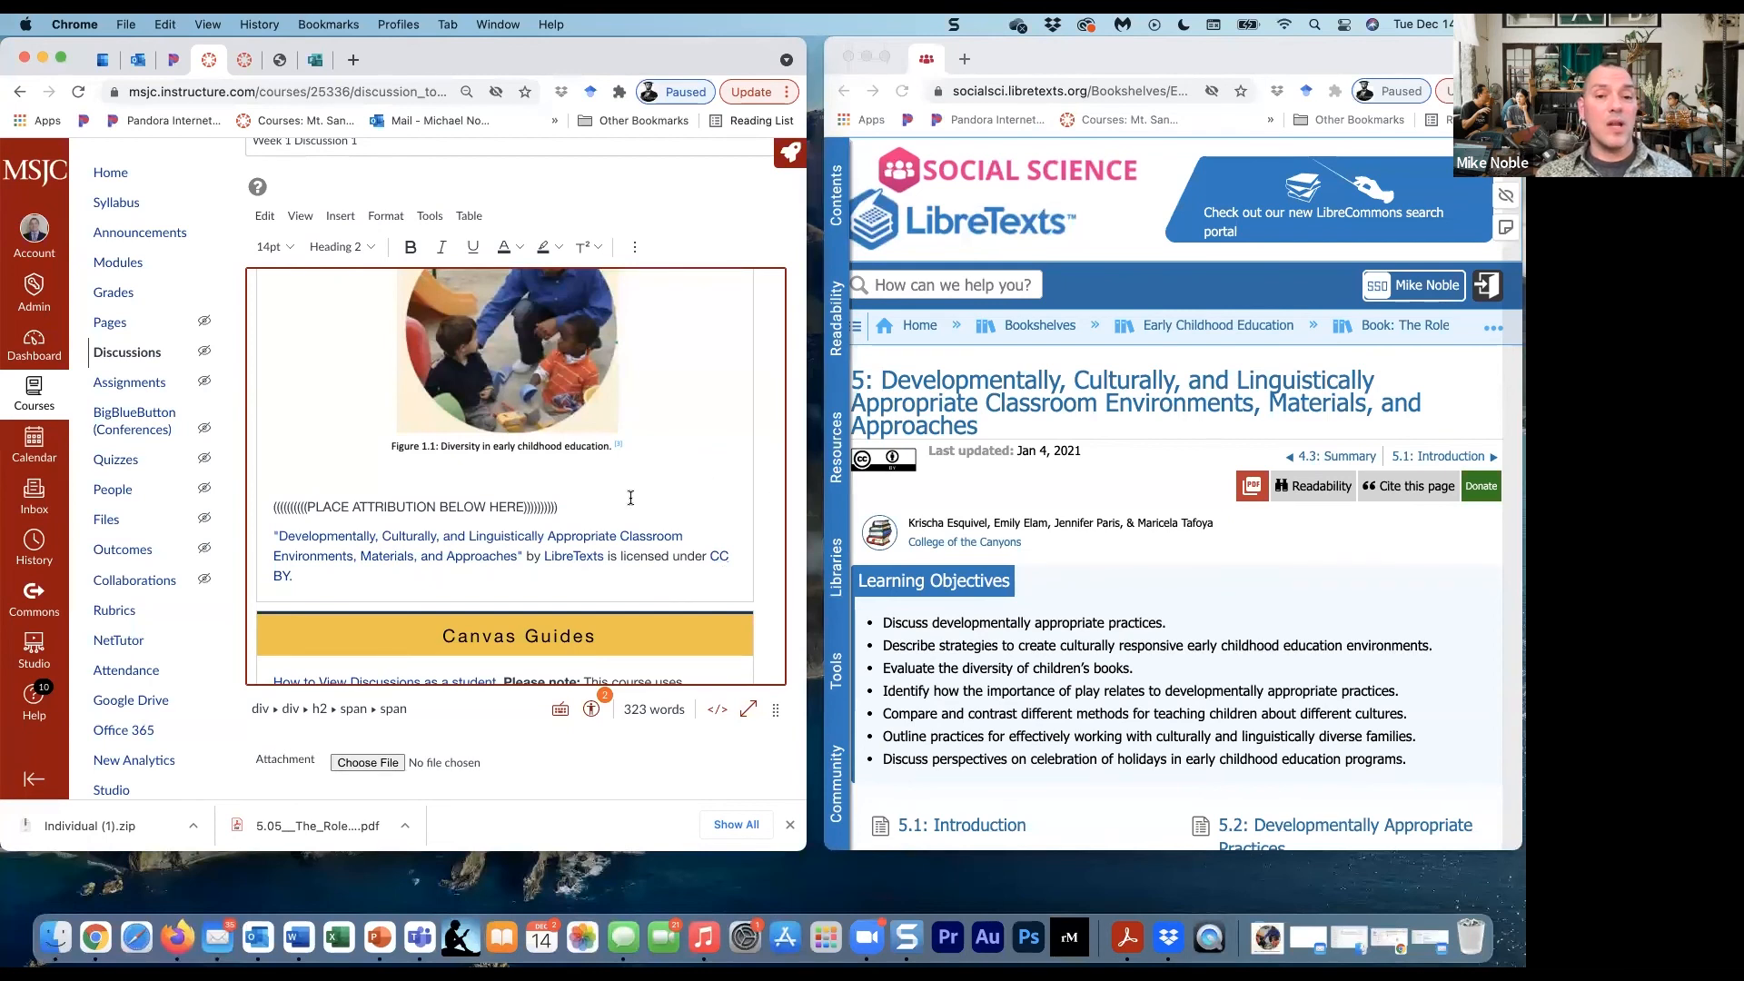
- Delete the "PLACE ATTRIBUTION BELOW HERE" placeholder line above the attribution and save the discussion
click(549, 504)
triple_click(549, 504)
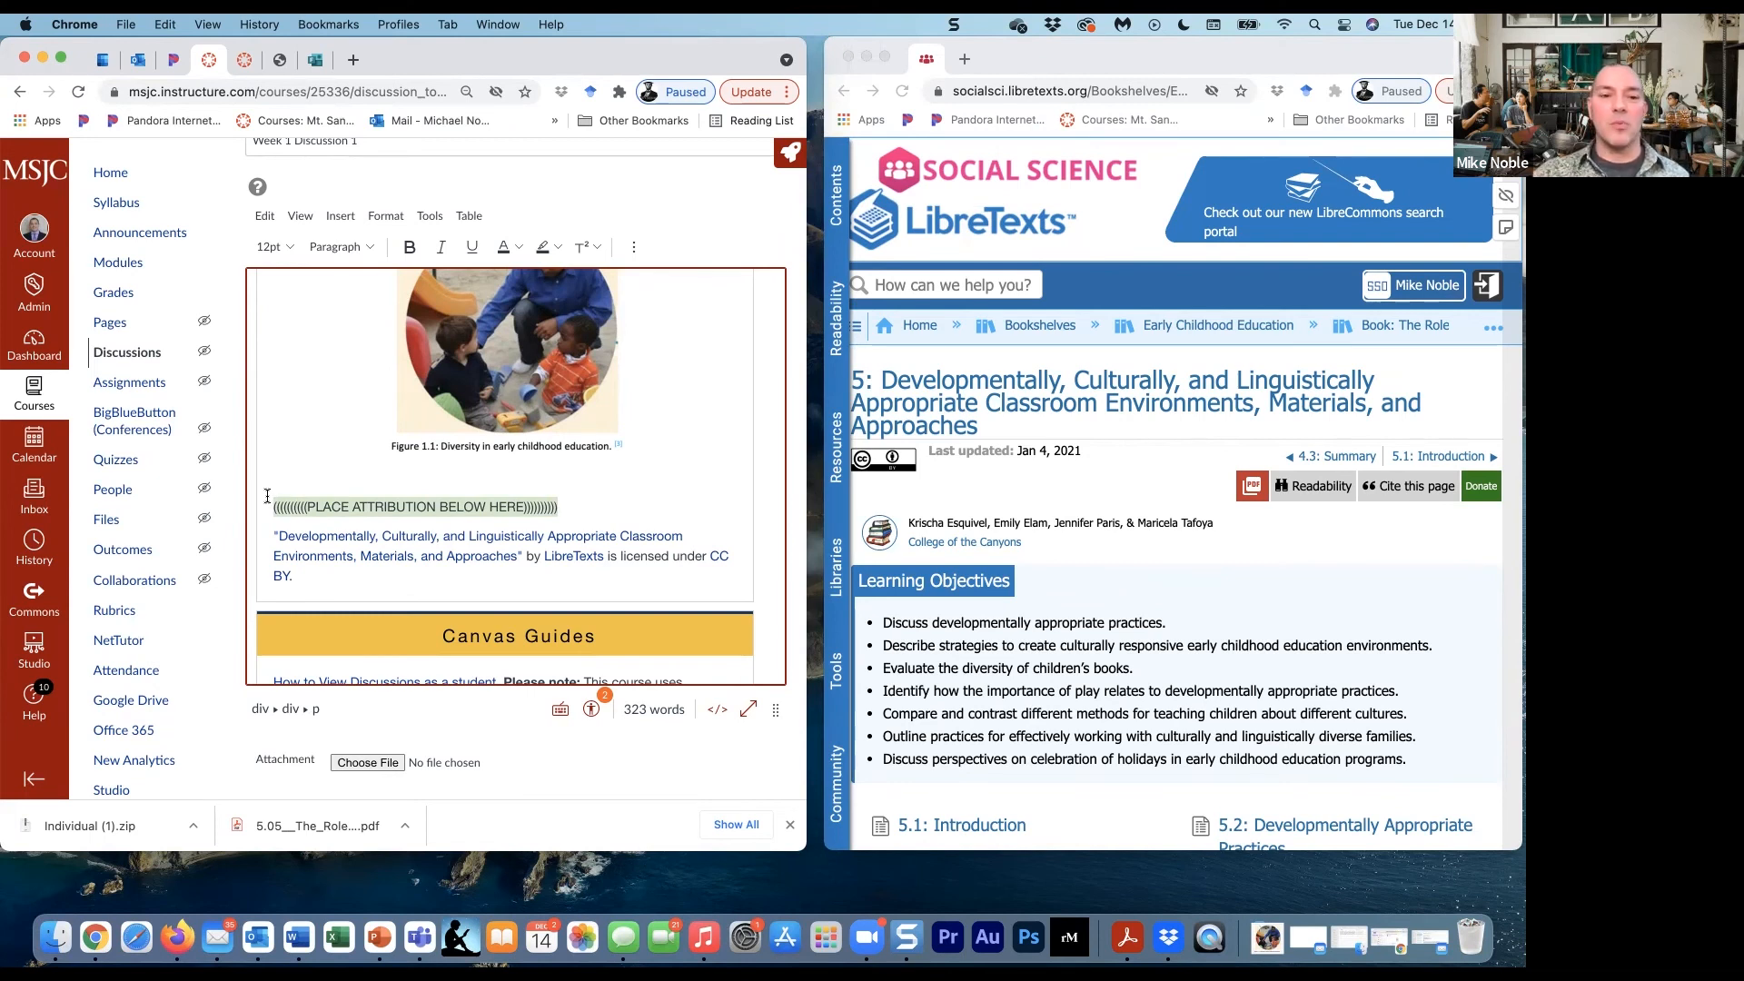
key(BackSpace)
key(BackSpace)
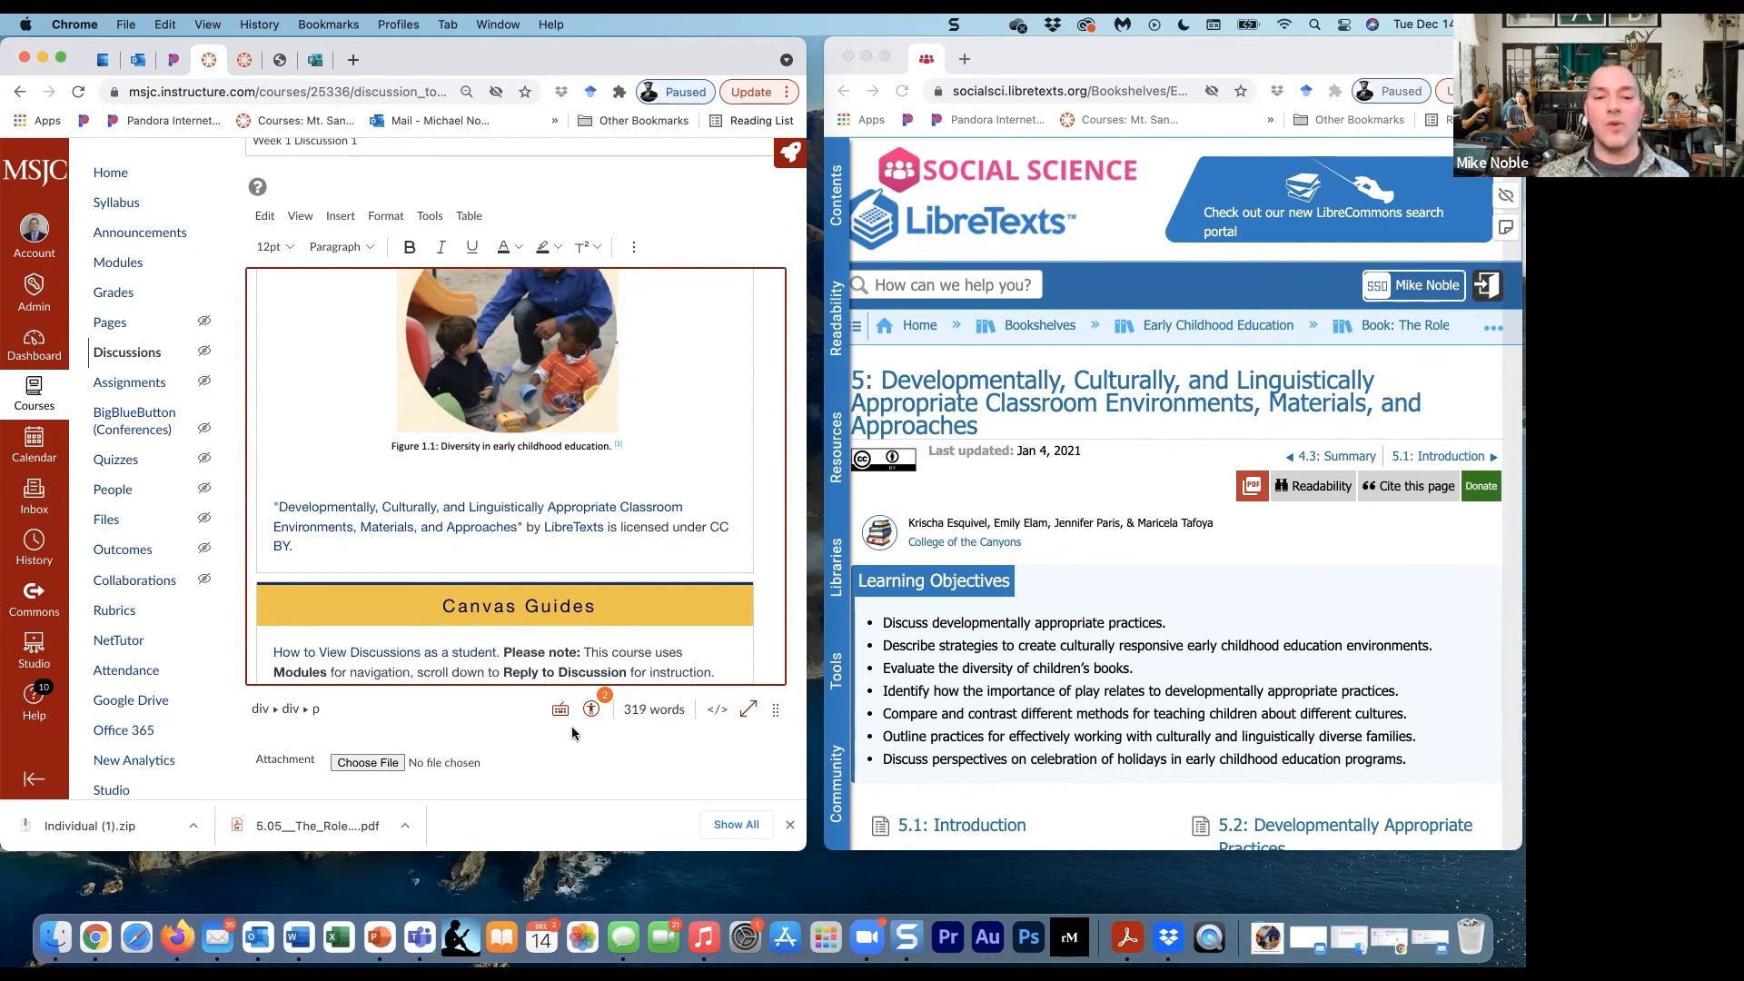
scroll(634, 733, down, 15)
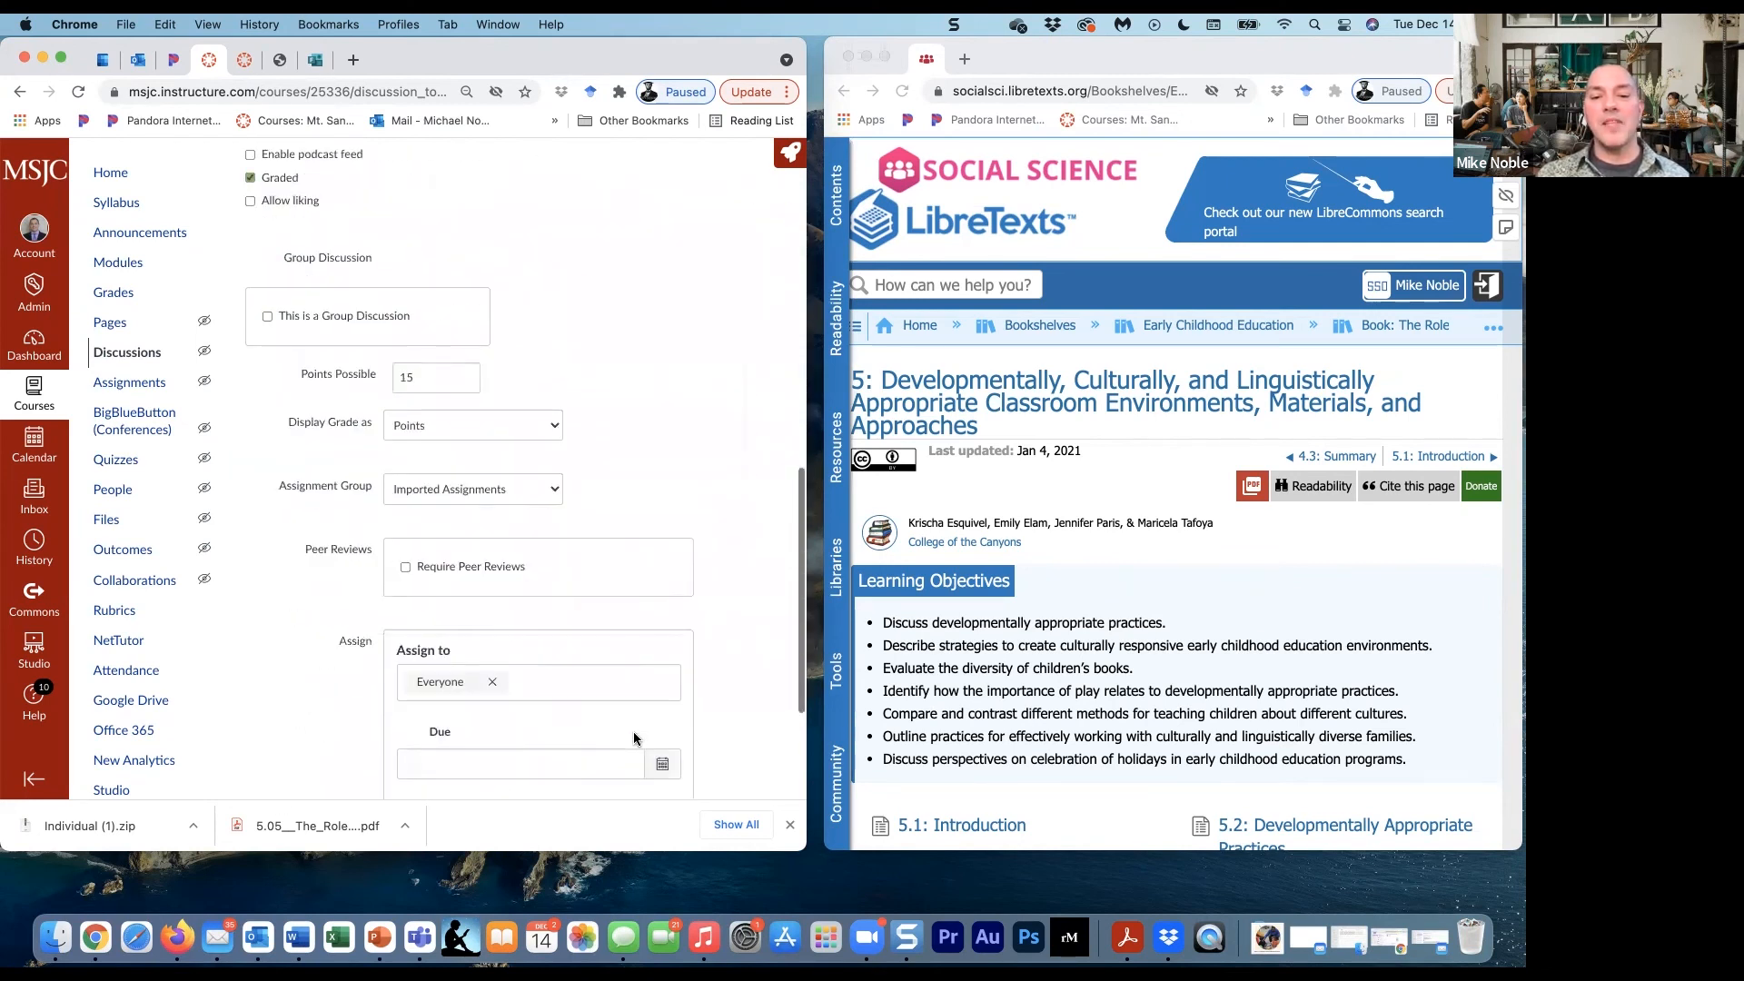
click(767, 751)
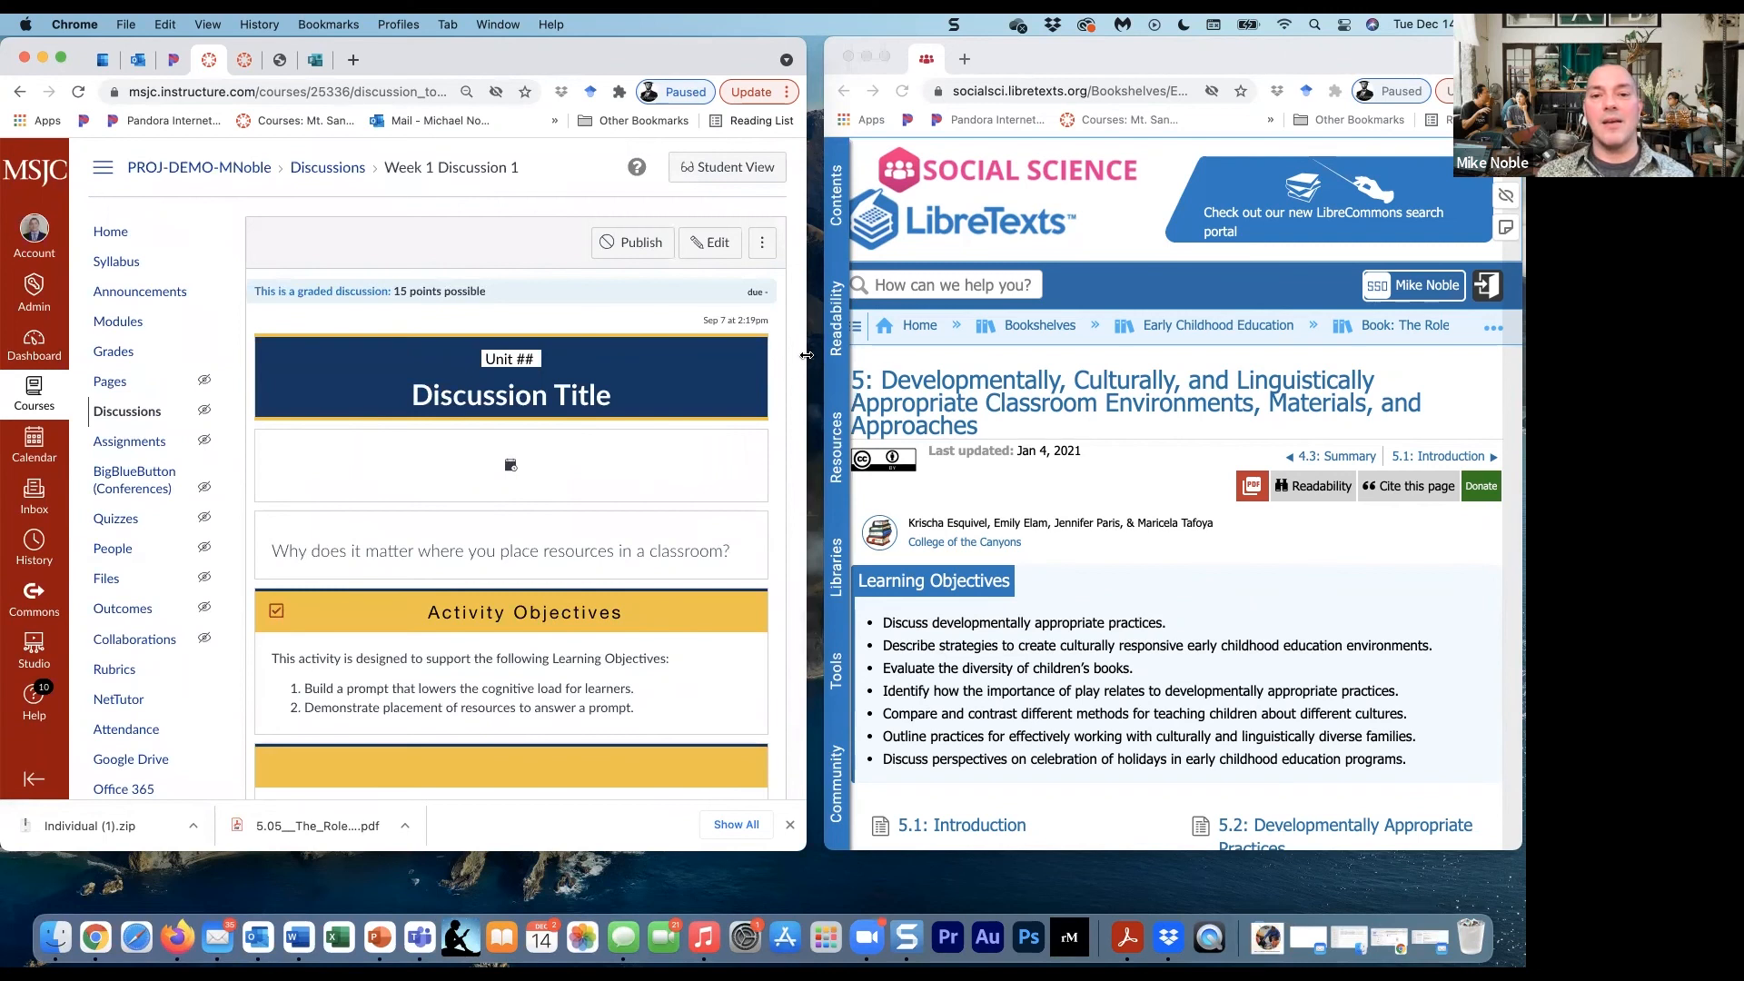
- Widen the Canvas browser window and review the Diversity text, Figure 1.1 image and attribution in the saved discussion
drag(837, 354, 1267, 308)
drag(1347, 303, 1373, 304)
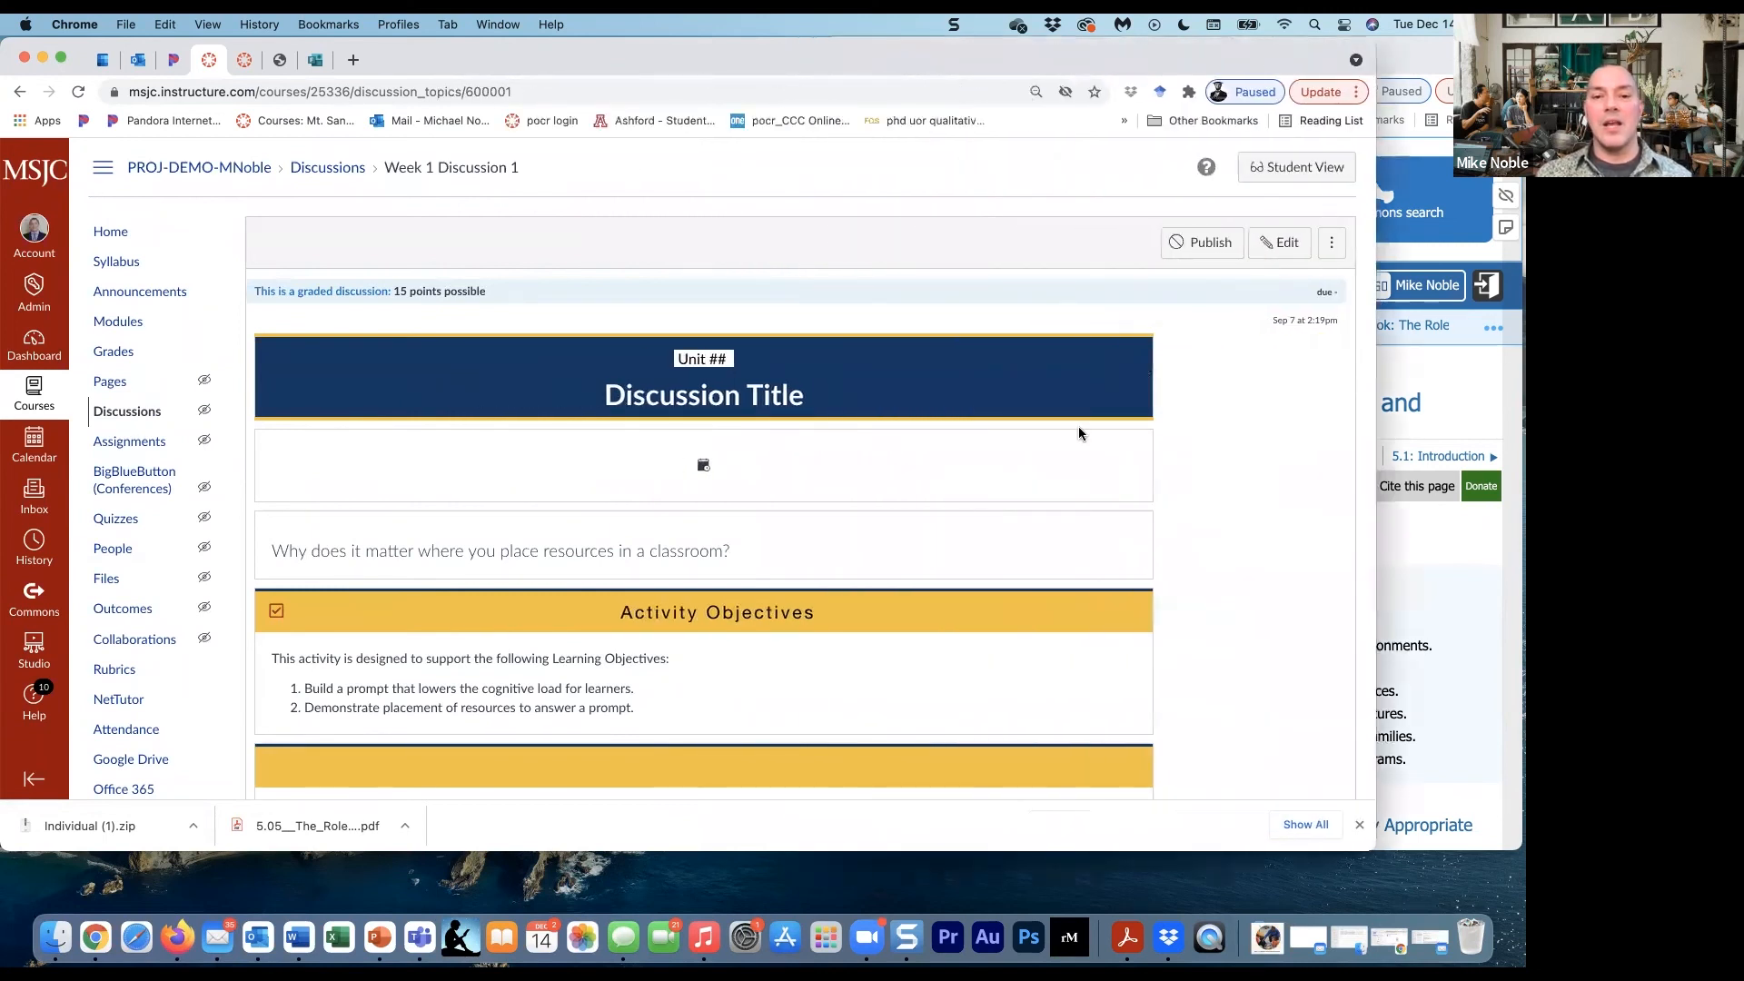
scroll(956, 509, down, 5)
scroll(928, 486, down, 15)
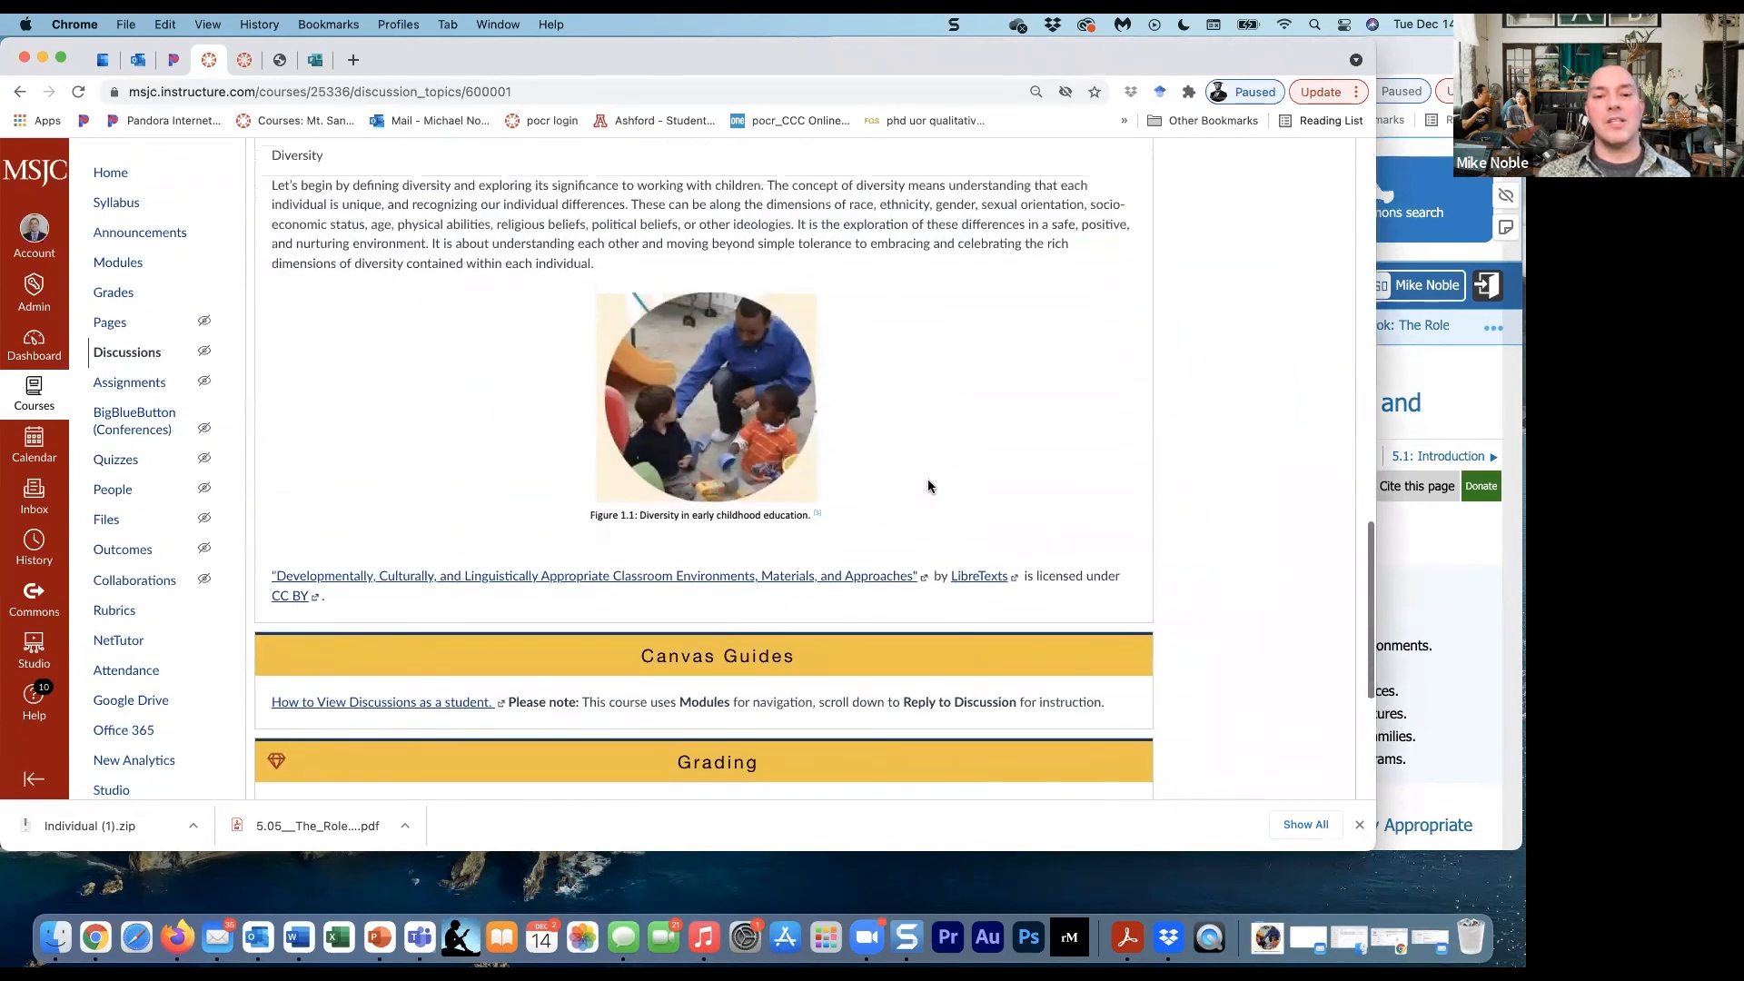
scroll(928, 478, up, 2)
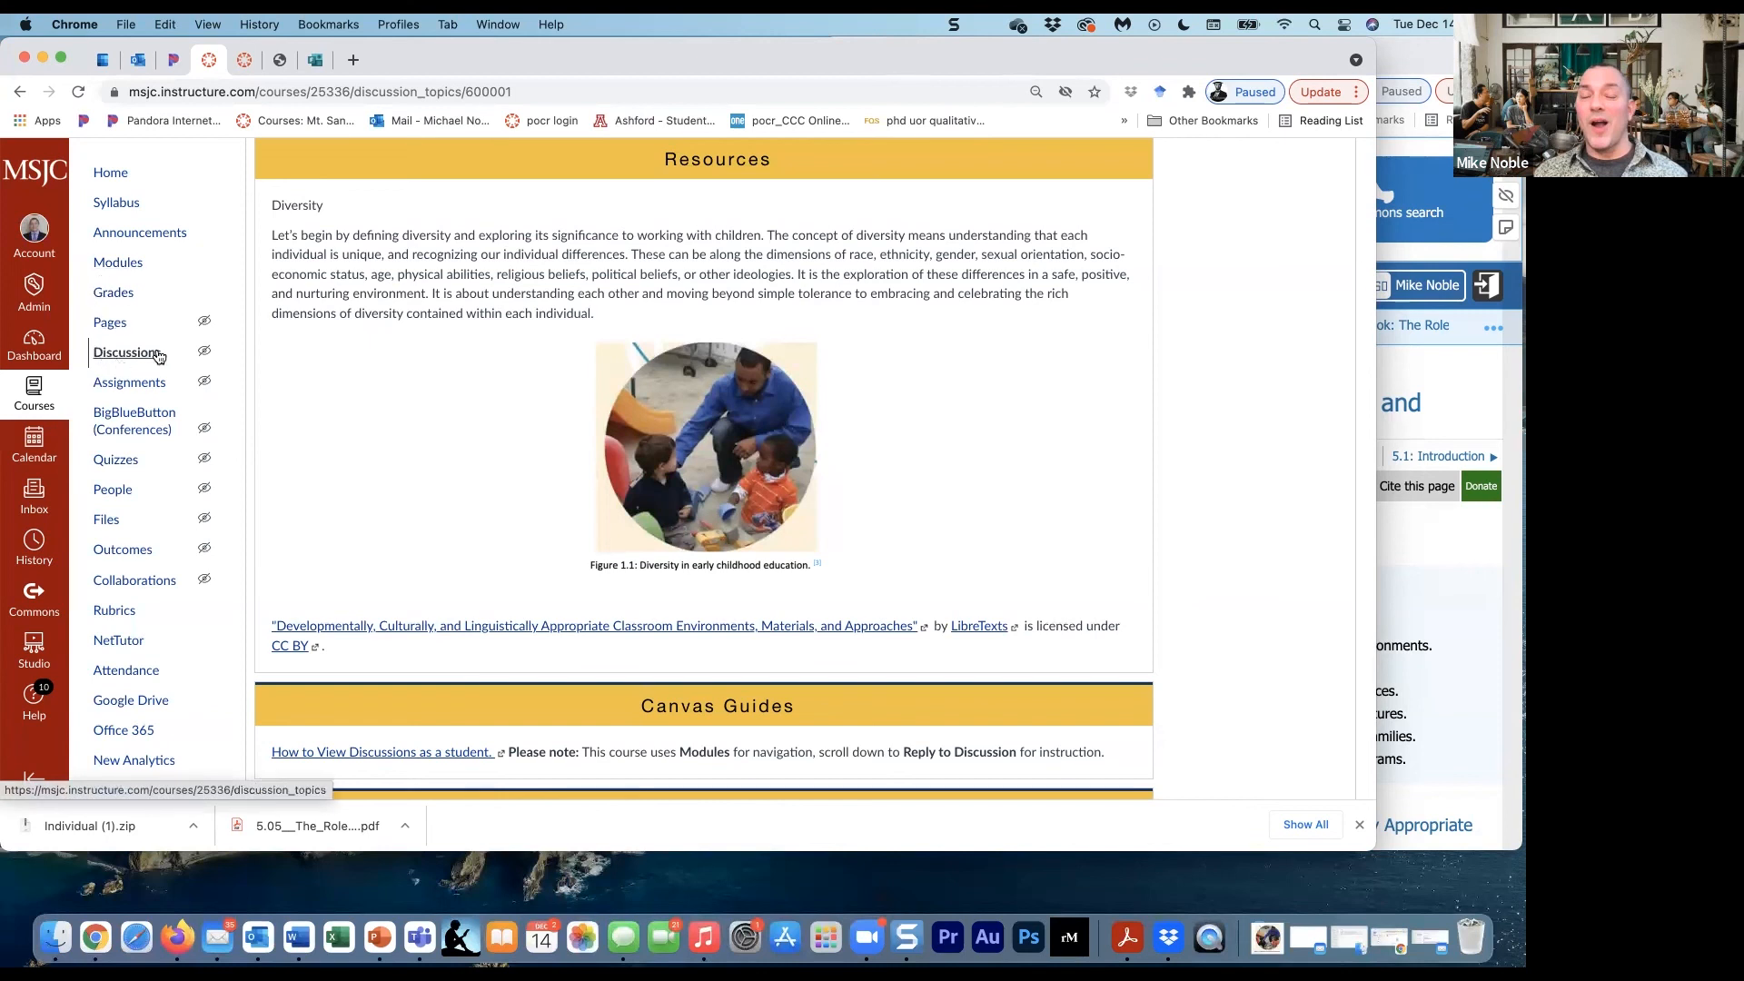
- In the course modules, move "1.2 Europe on the Brink of Change" into the second Chapter 1 module, between items 1.1 and 1.3
click(118, 264)
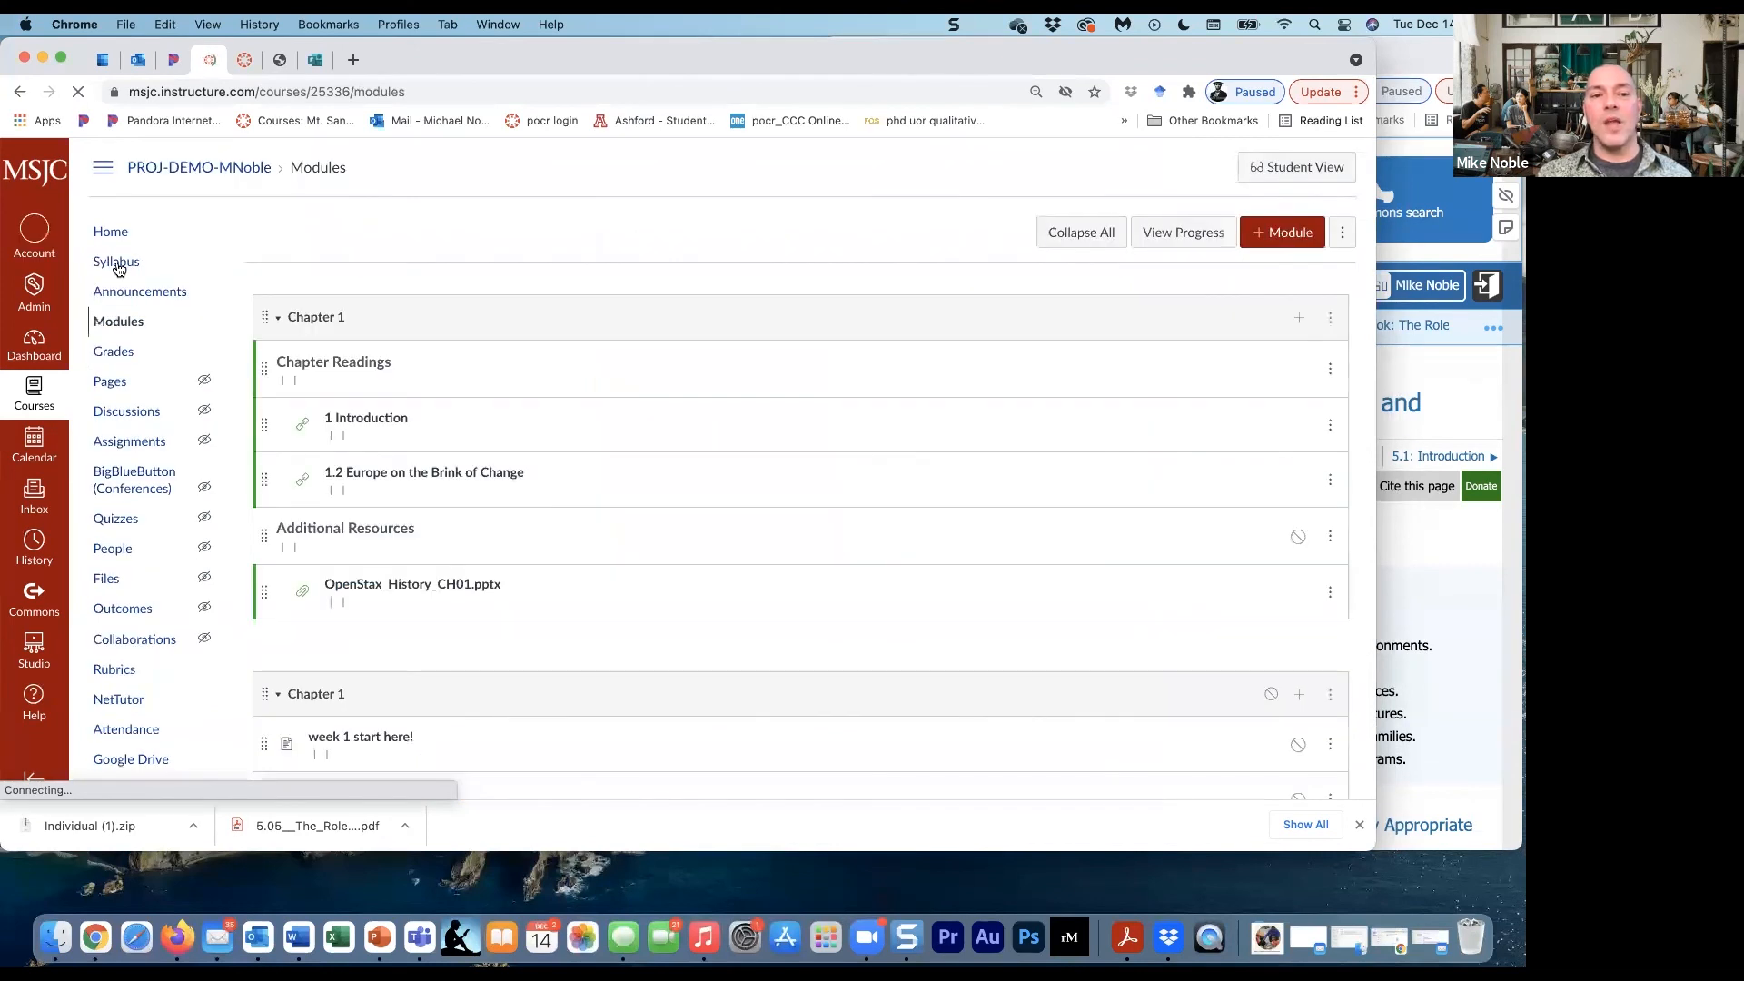
scroll(371, 486, down, 1)
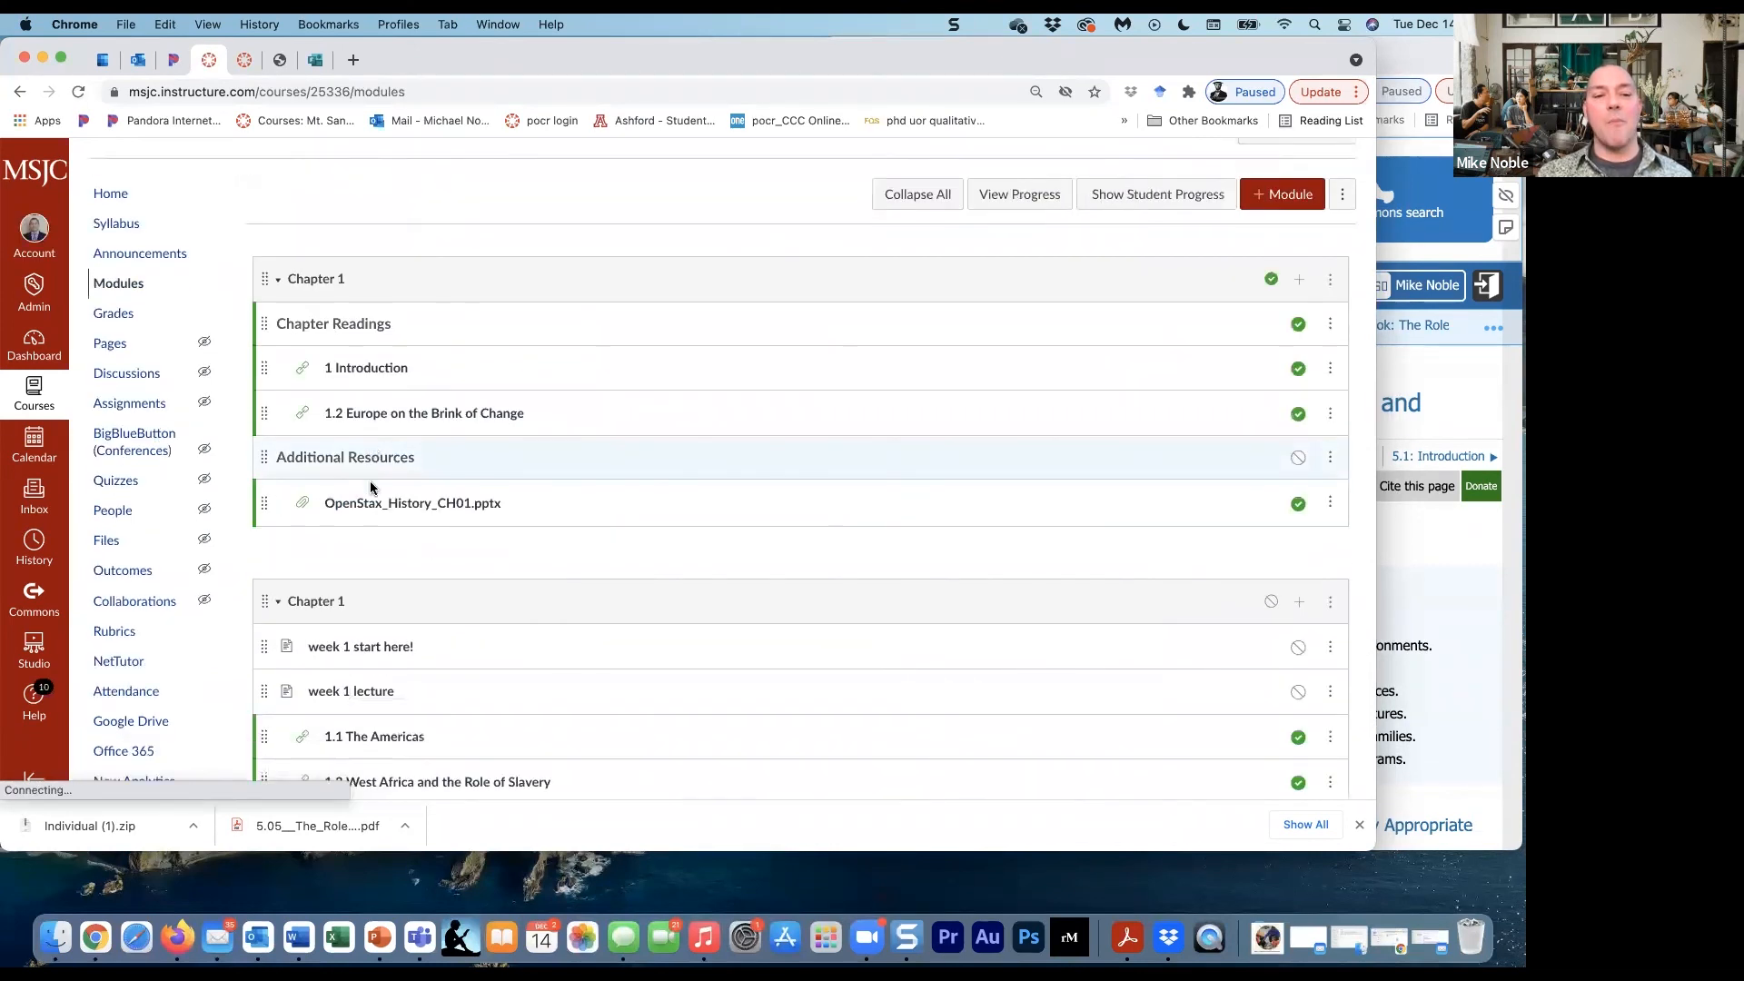
scroll(369, 486, down, 5)
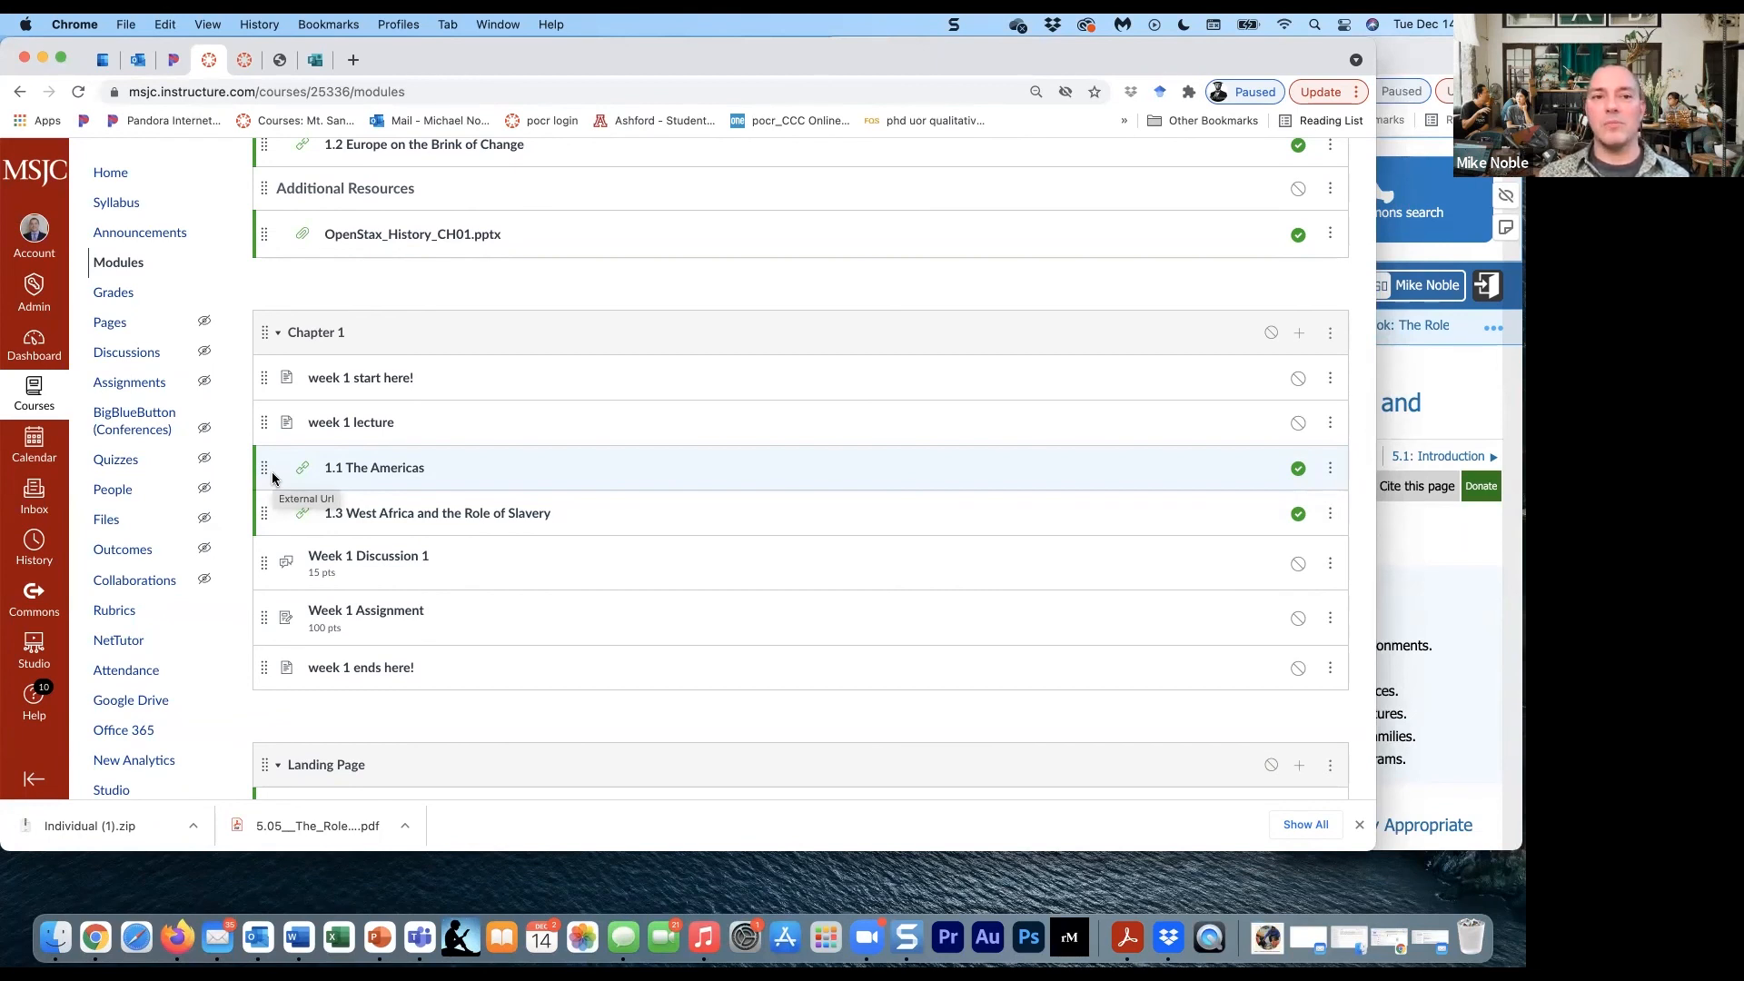
scroll(296, 489, down, 3)
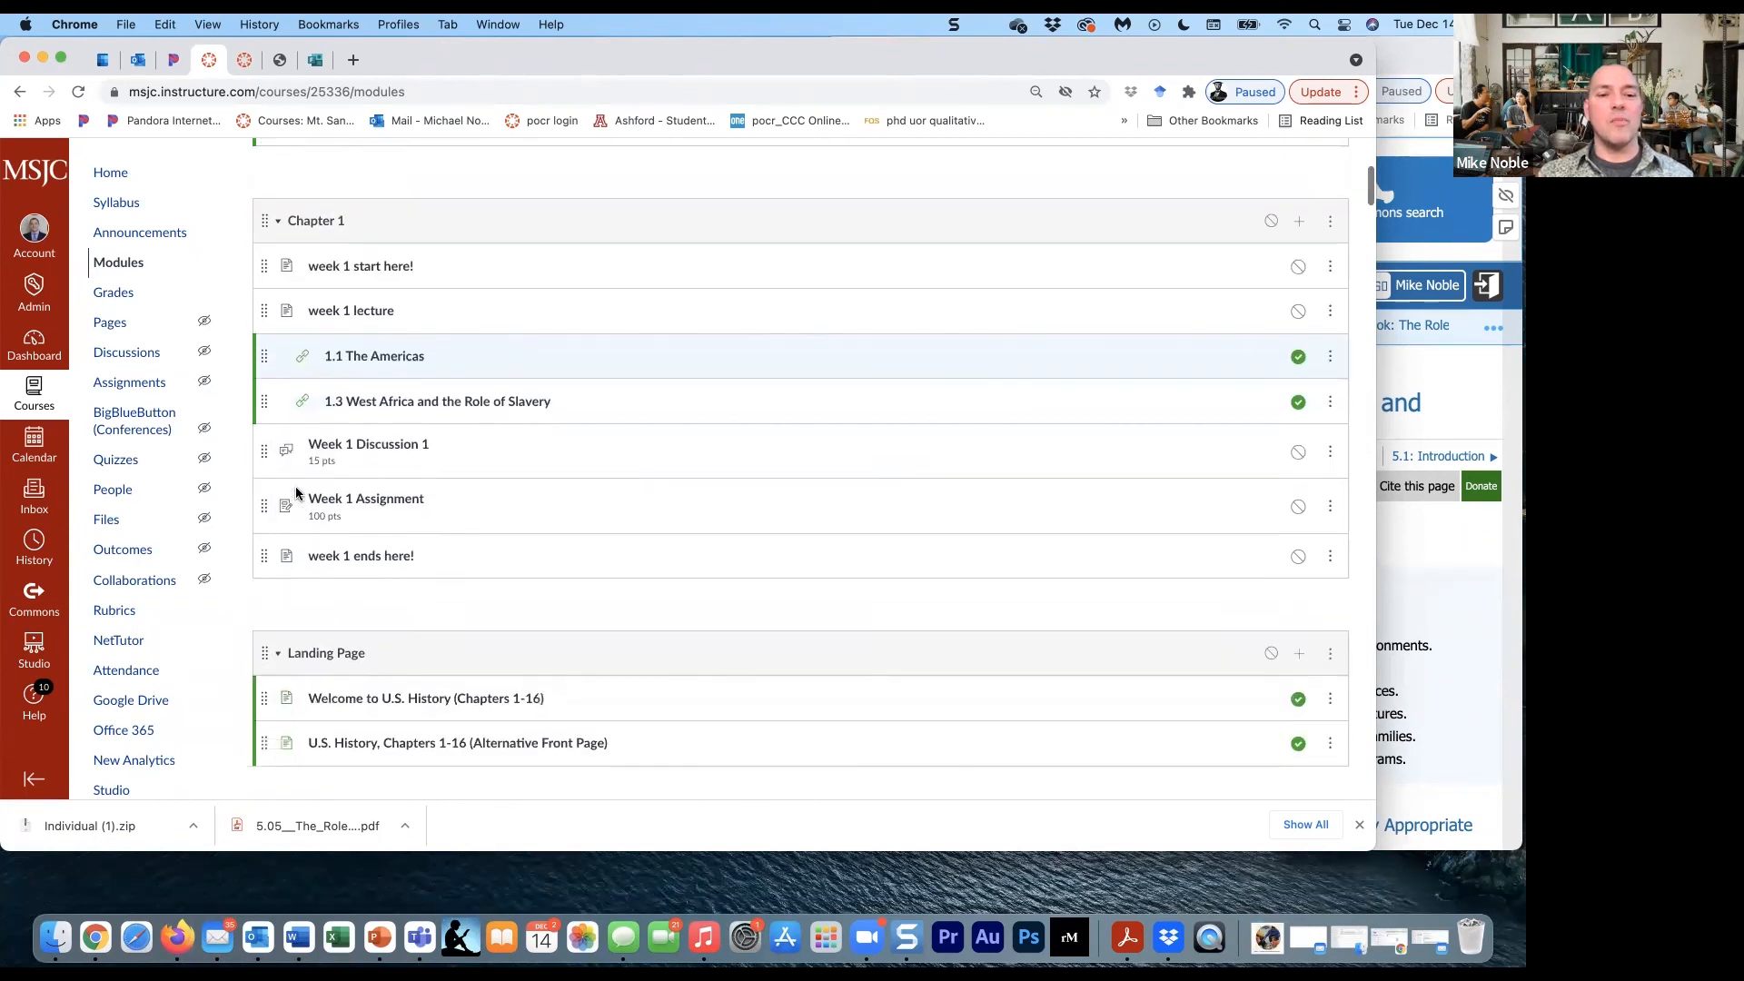
scroll(296, 493, down, 3)
scroll(296, 494, up, 7)
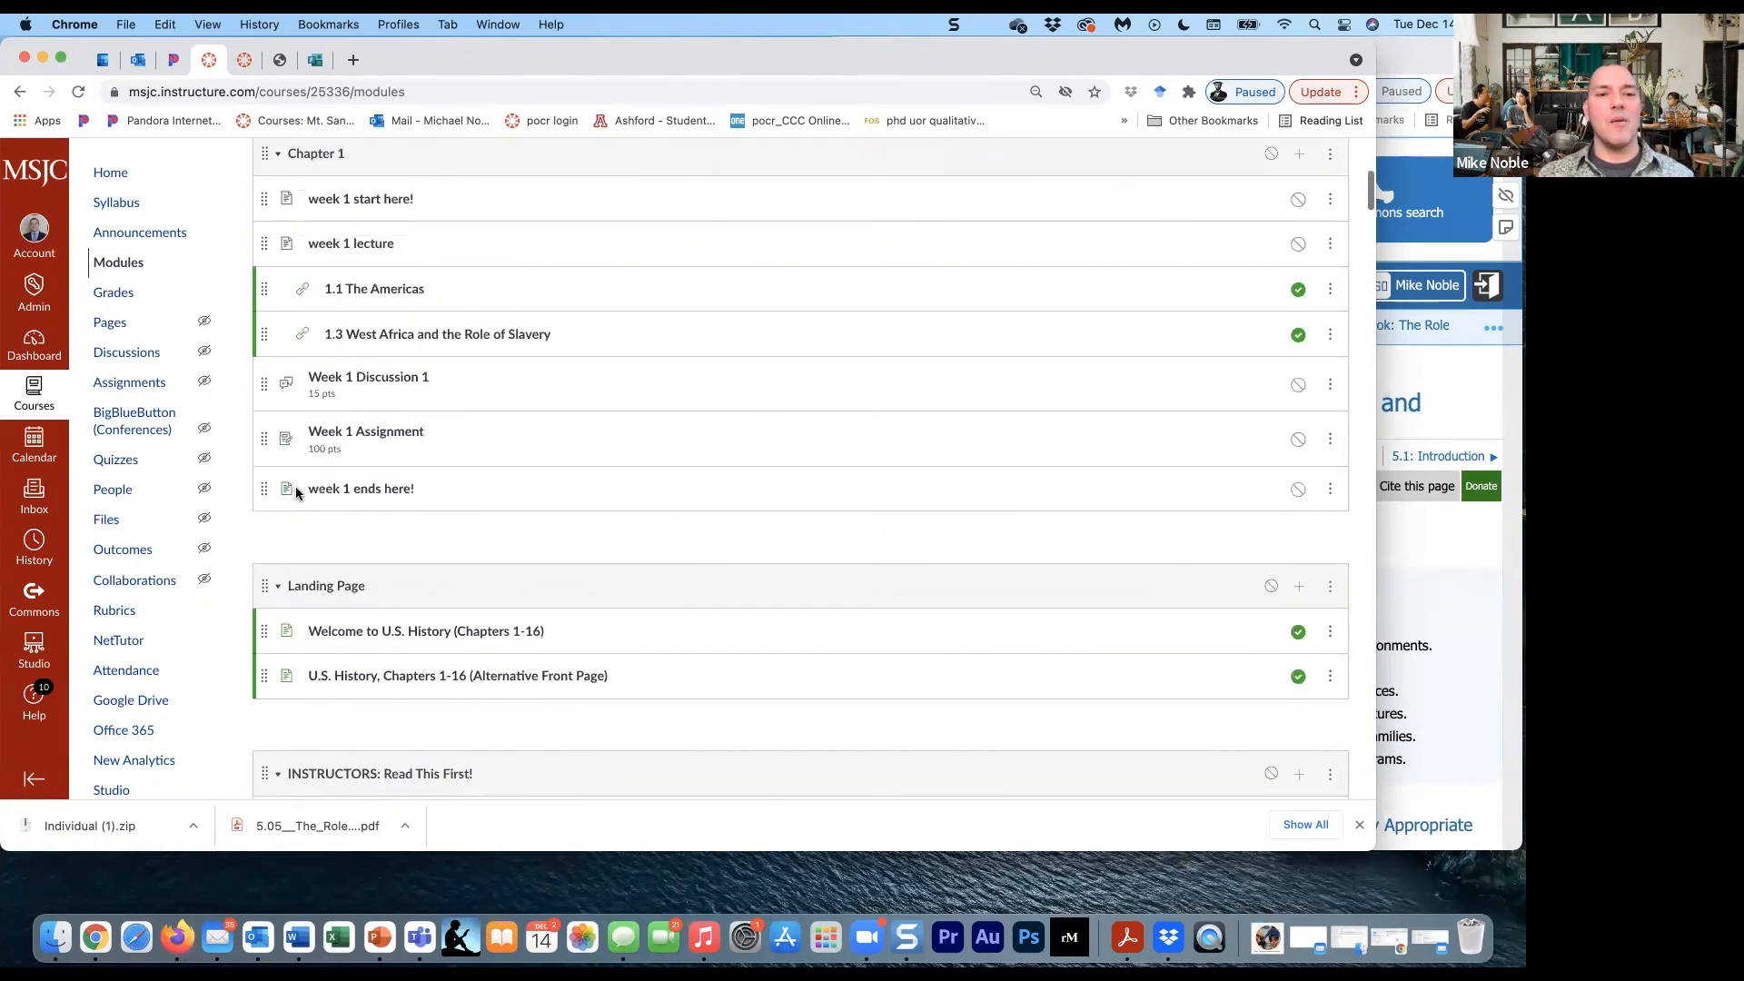
scroll(296, 493, up, 1)
scroll(296, 493, down, 1)
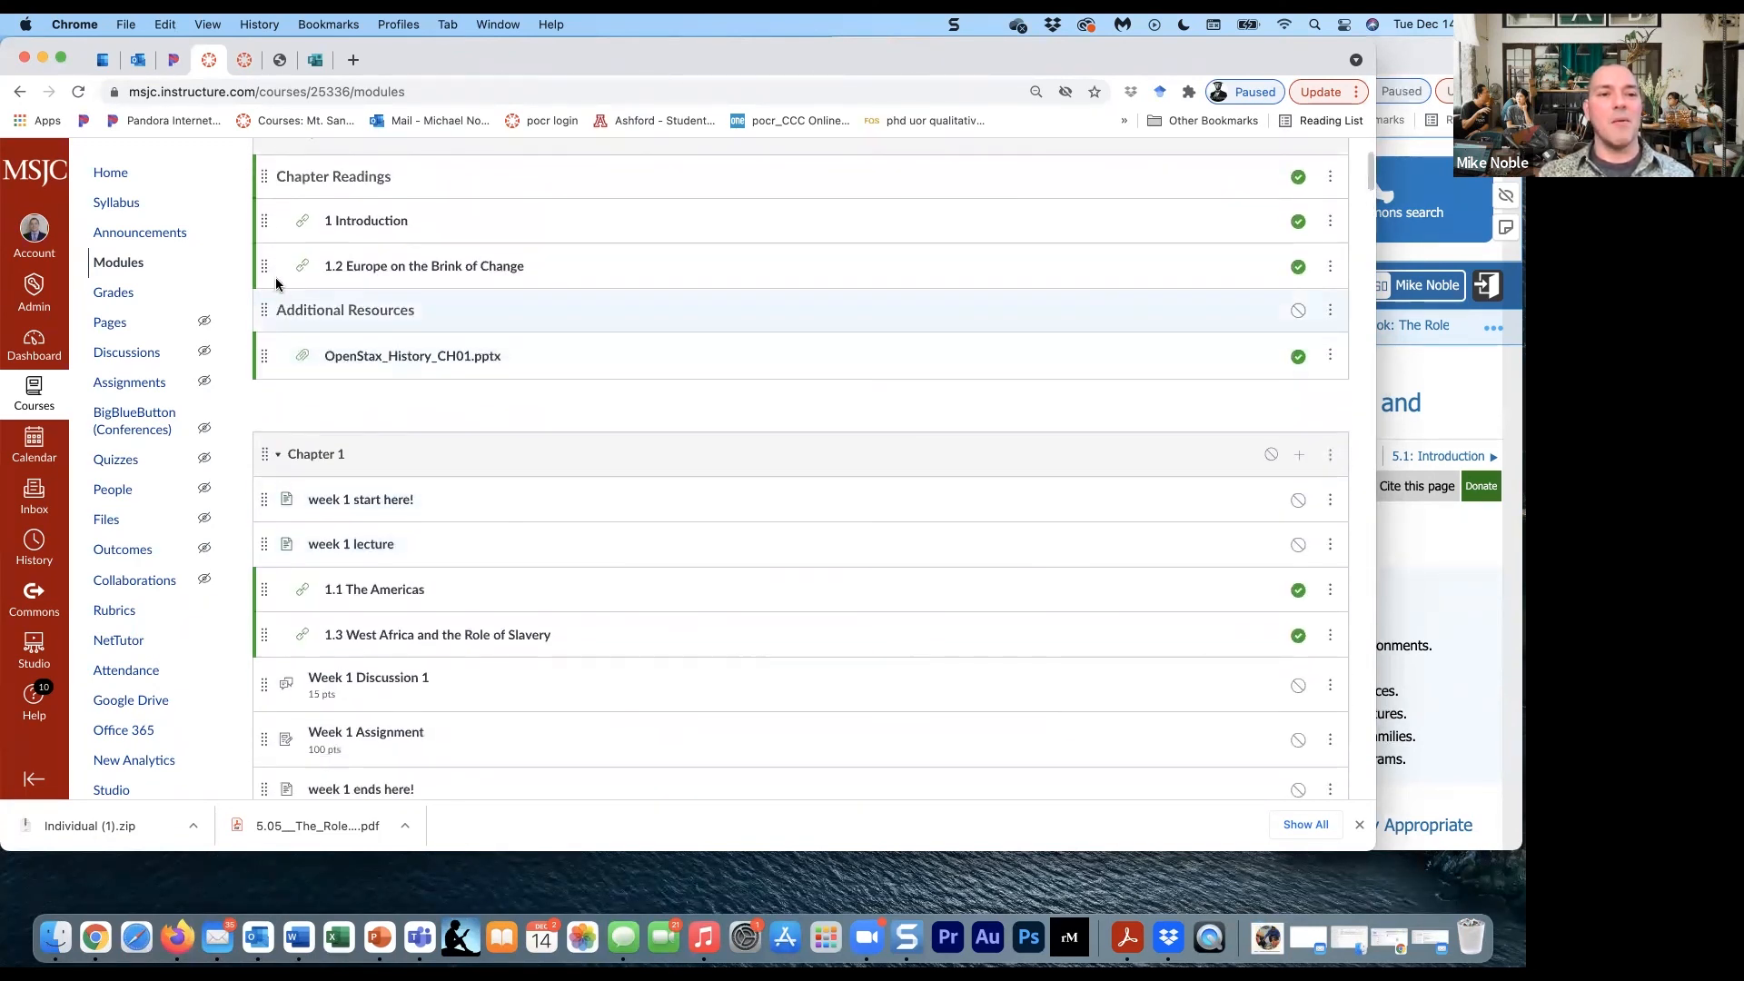
drag(264, 262, 276, 584)
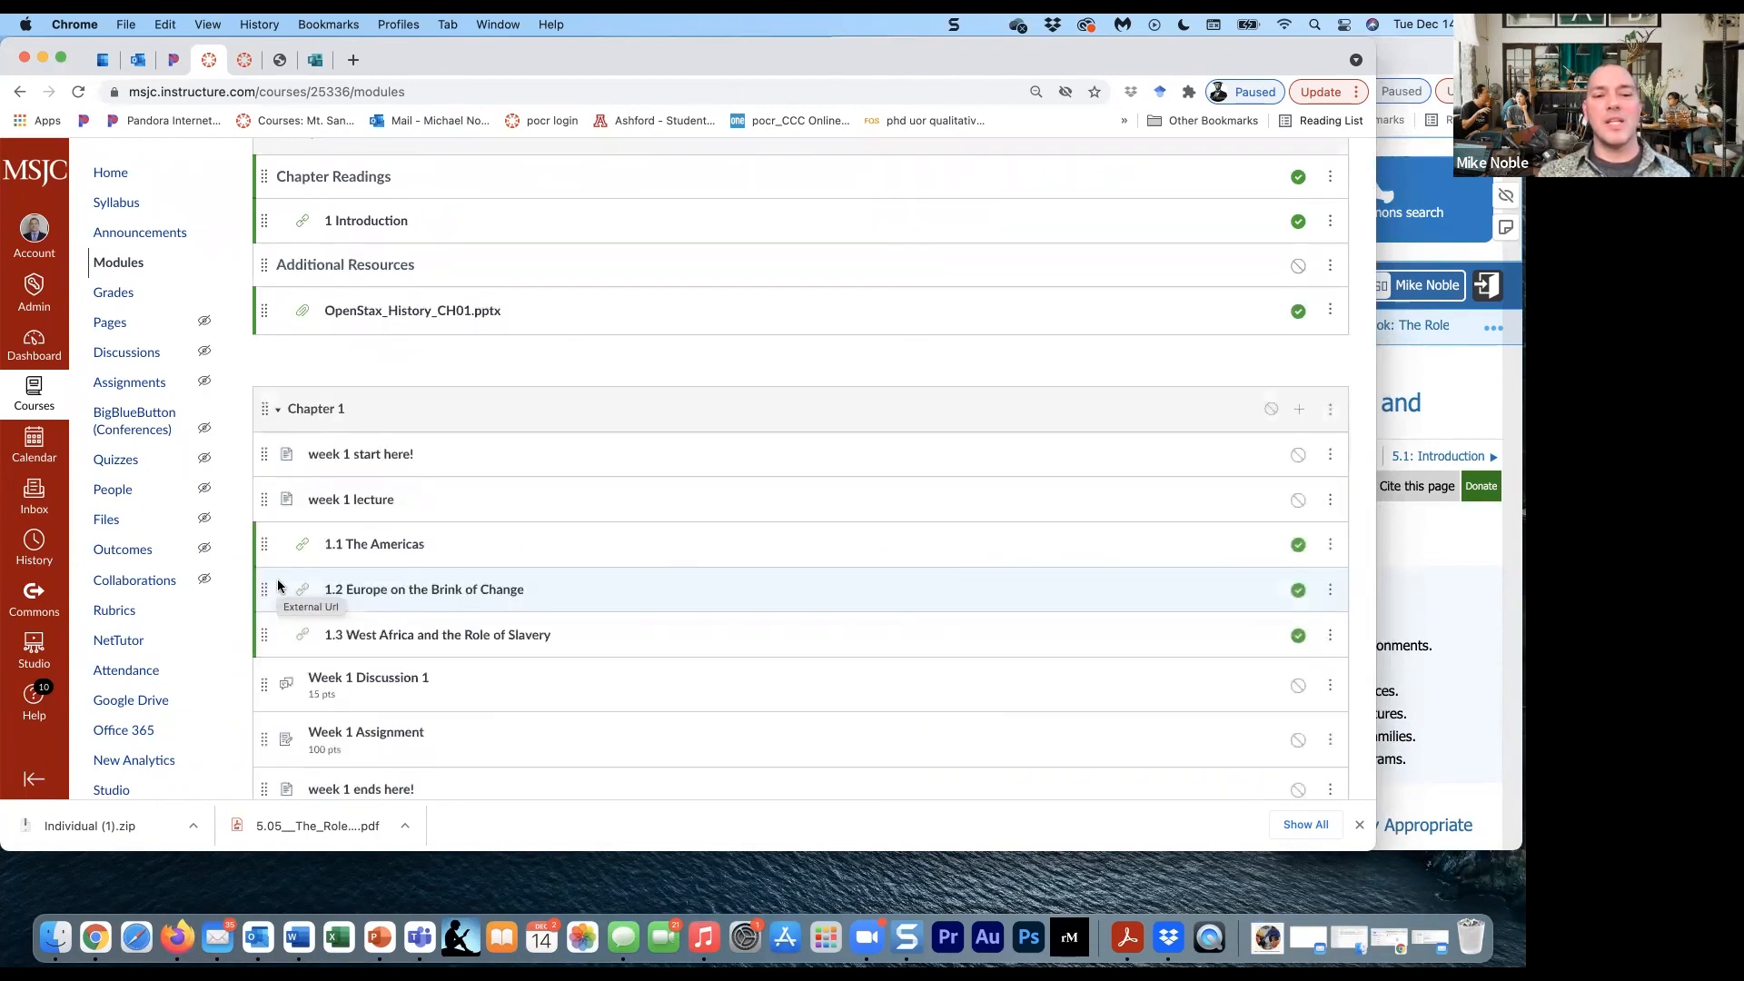
- Open the module item "1.1 The Americas" and look through the embedded OpenStax page to its end
click(396, 545)
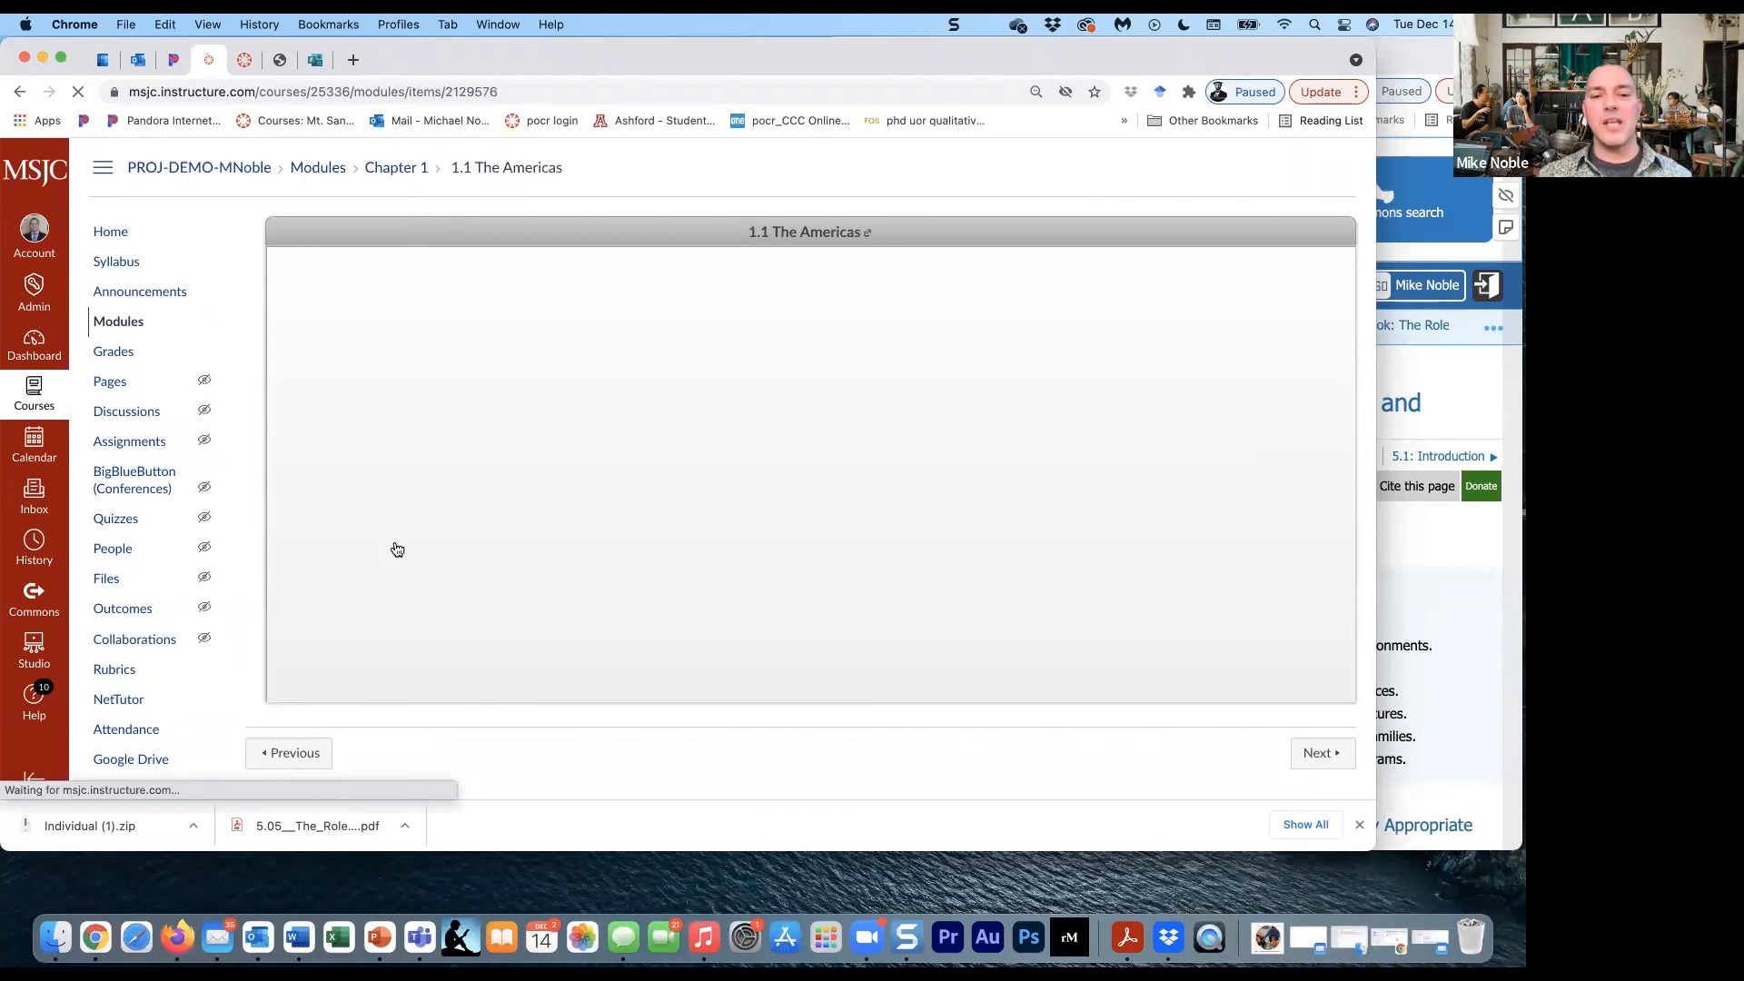
scroll(640, 534, down, 8)
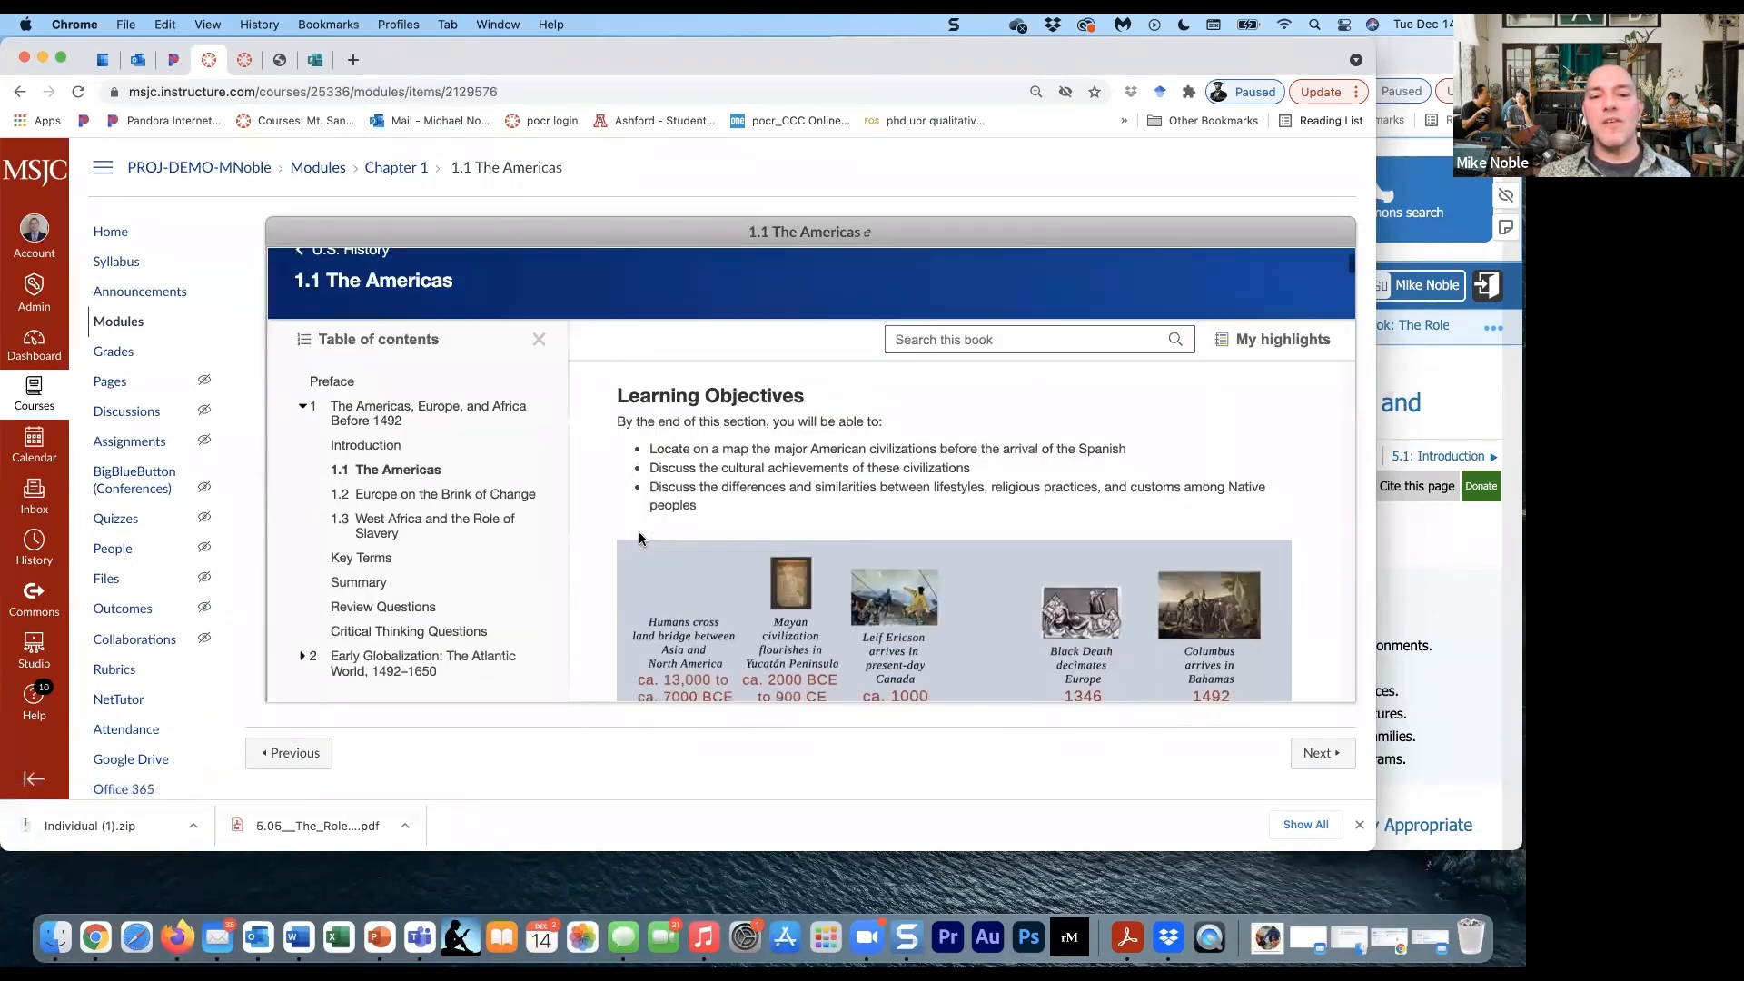
scroll(640, 536, down, 10)
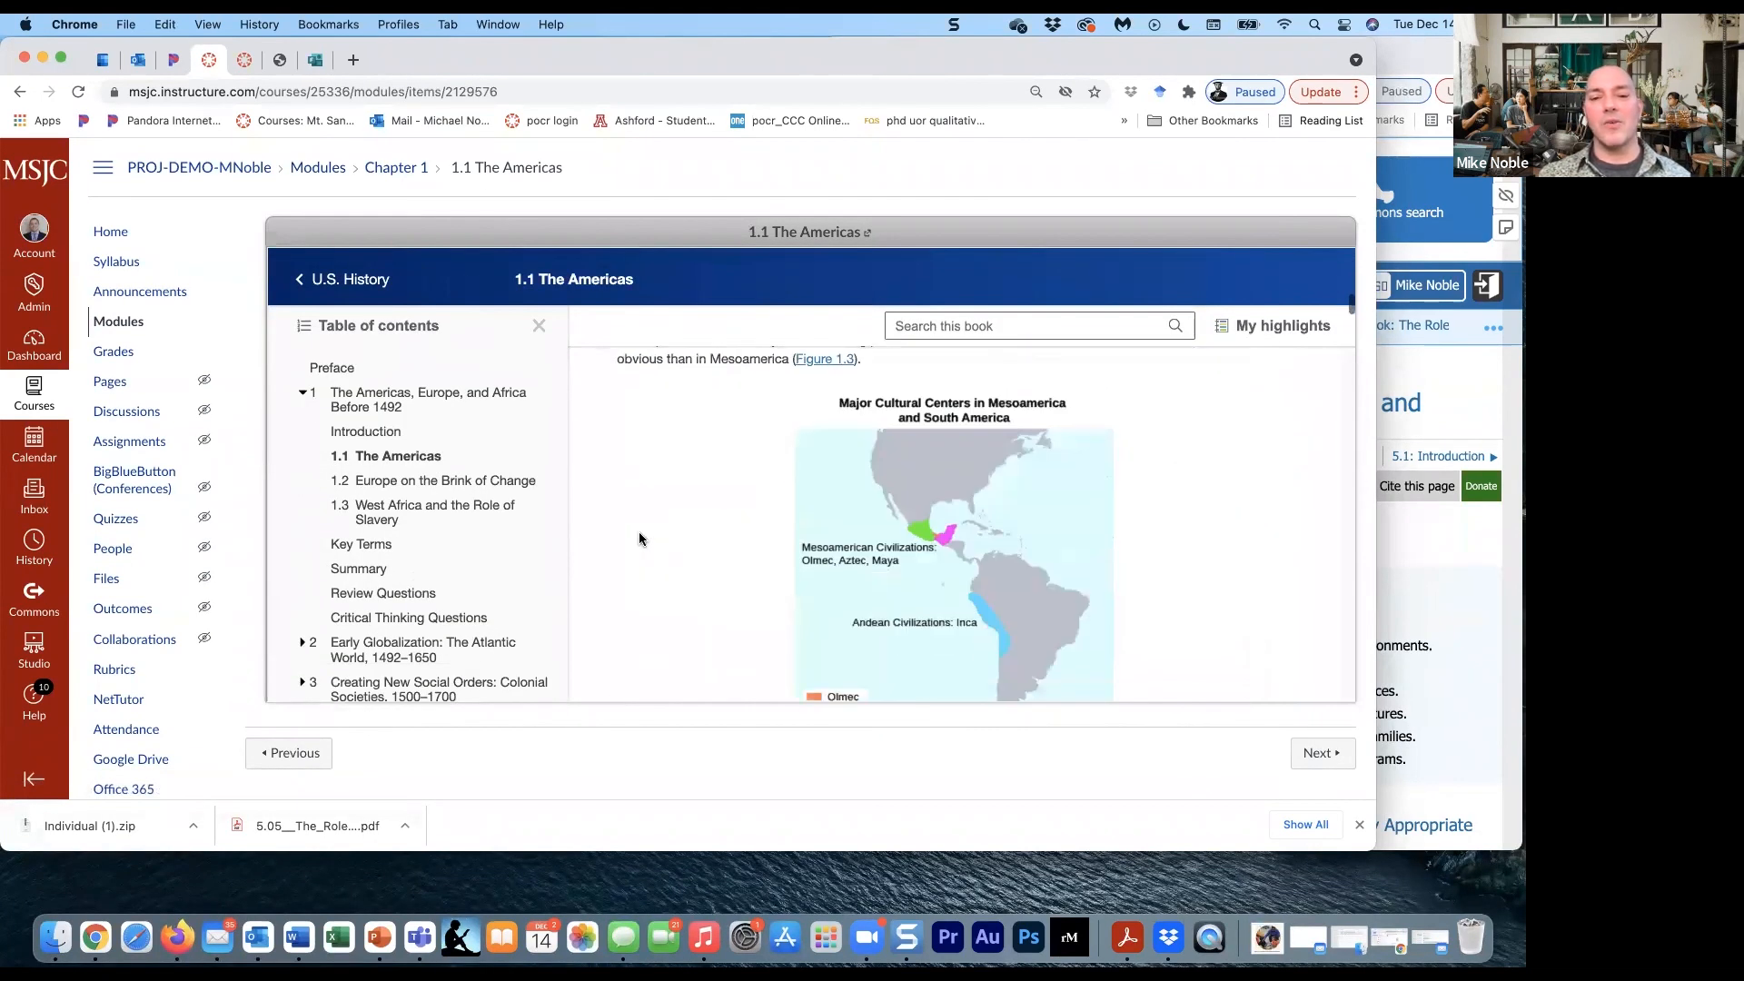
scroll(639, 534, down, 10)
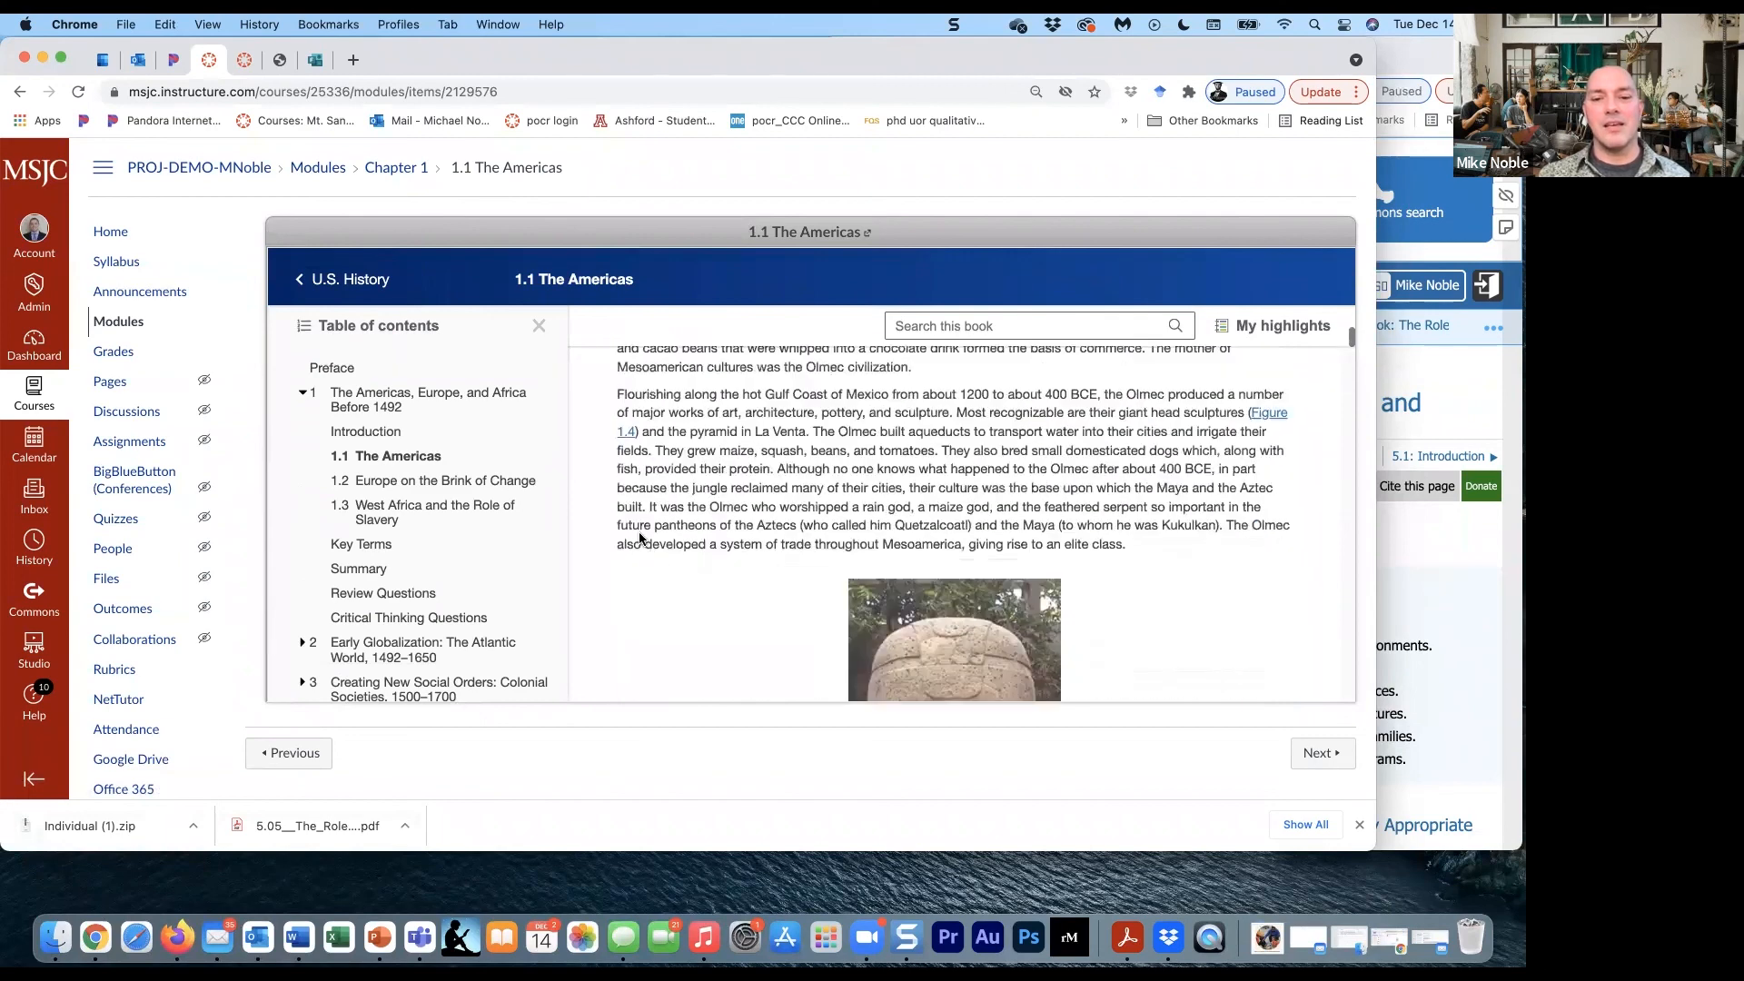
scroll(640, 534, down, 12)
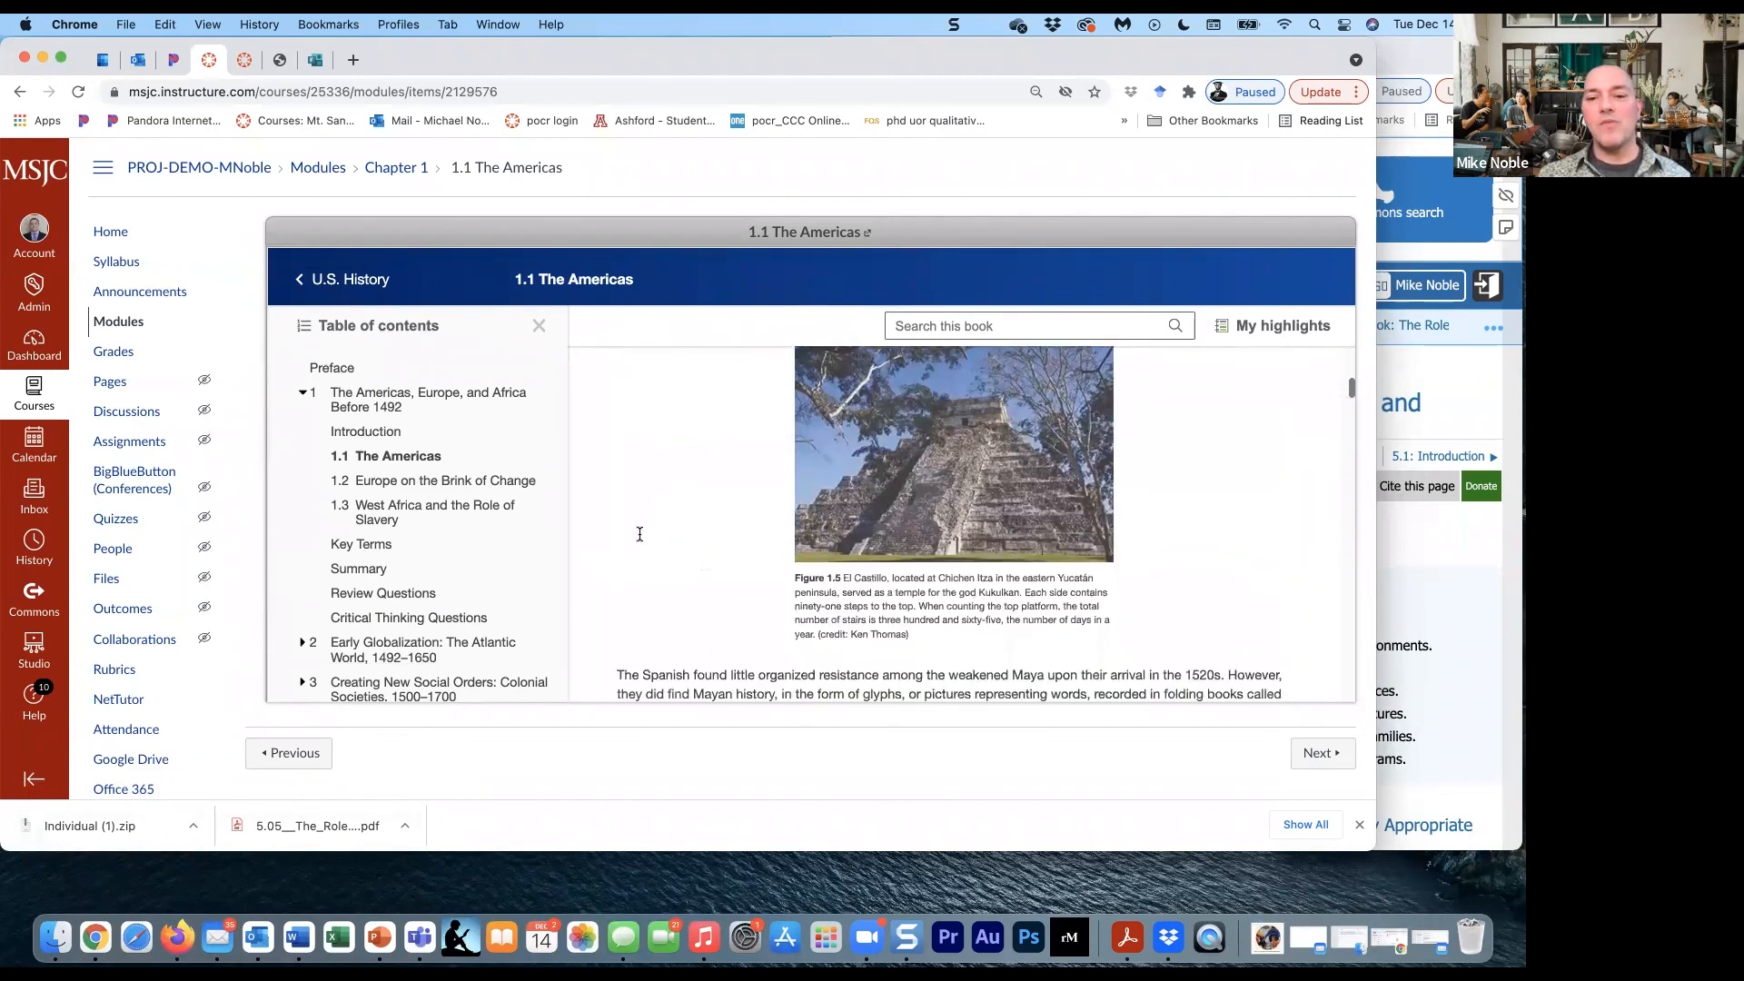
scroll(639, 534, down, 15)
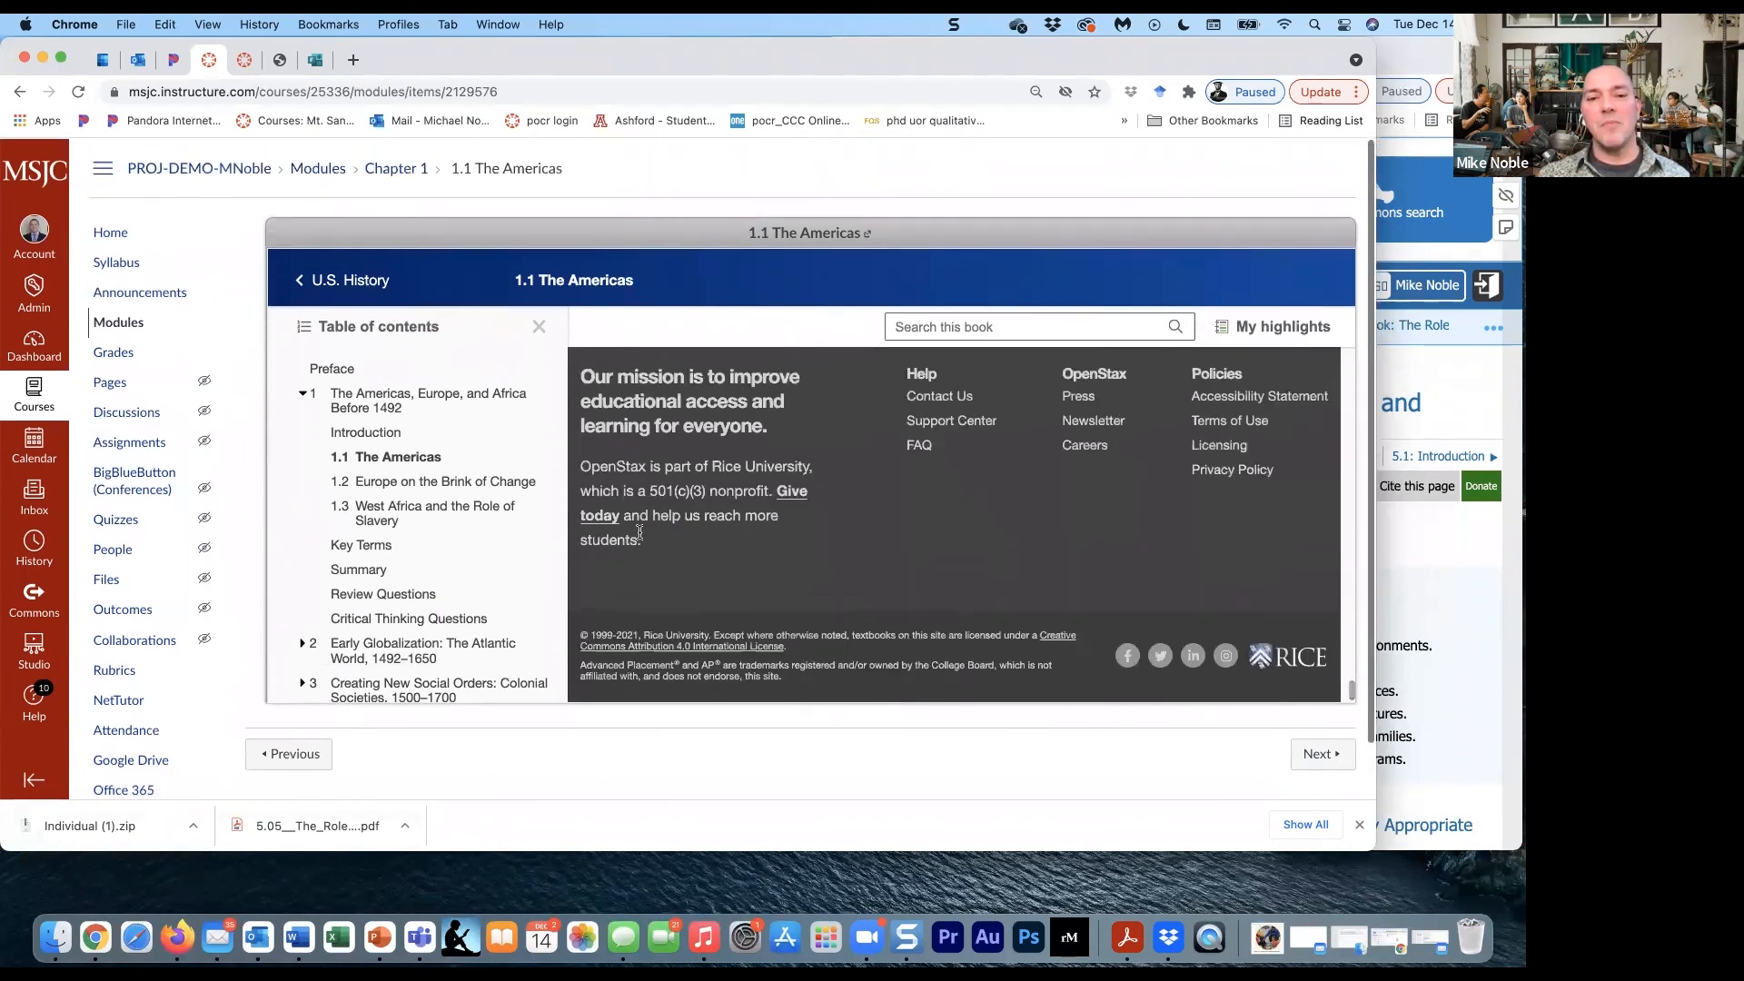
- Expand Citation/Attribution at the end of the OpenStax page and examine its attribution and citation information
scroll(639, 534, up, 5)
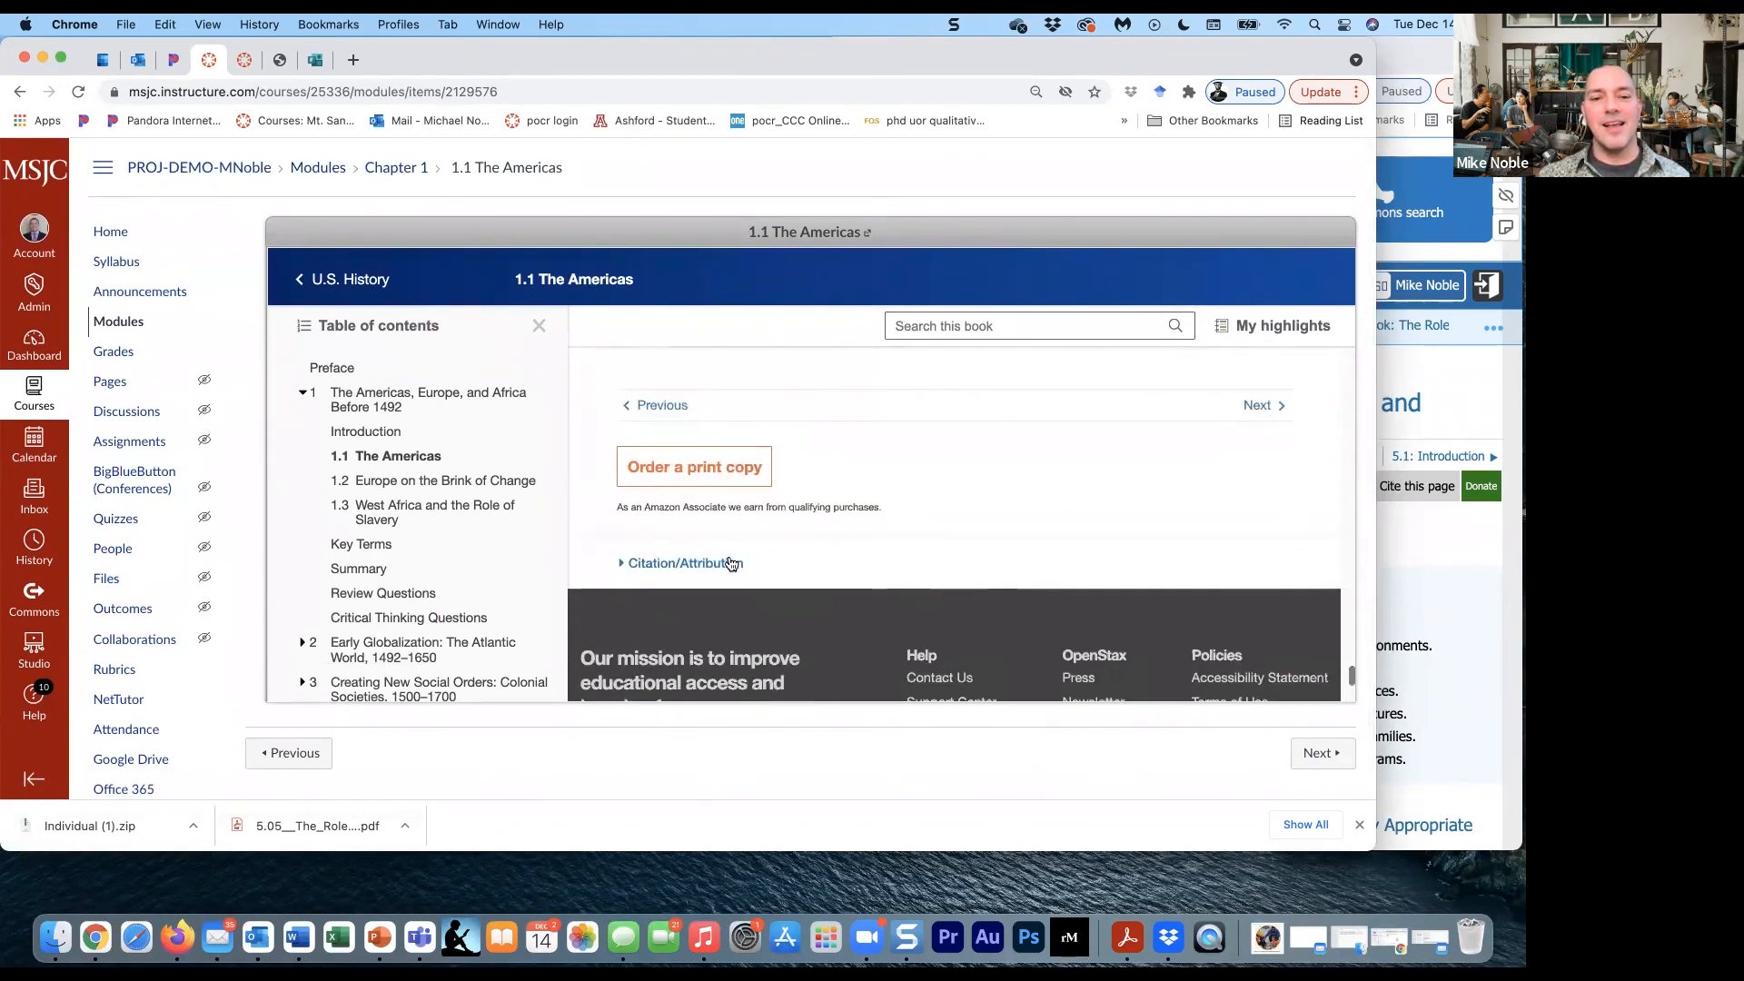
click(680, 562)
scroll(680, 563, down, 3)
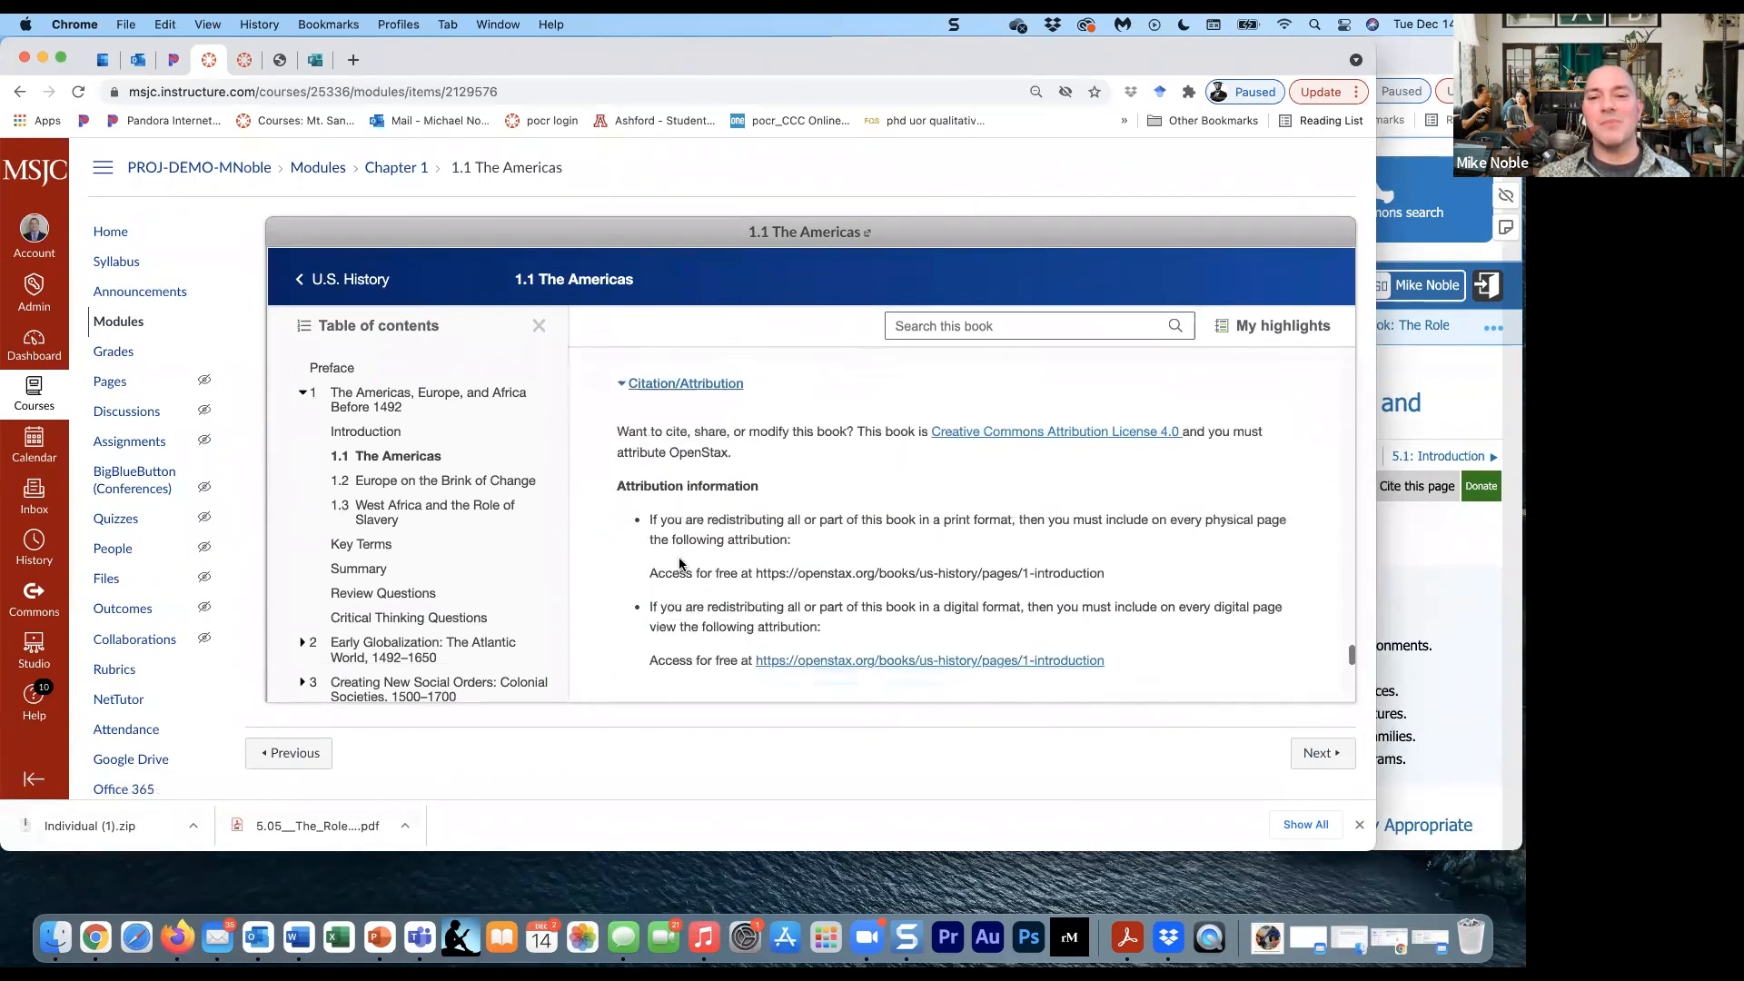
scroll(809, 577, down, 2)
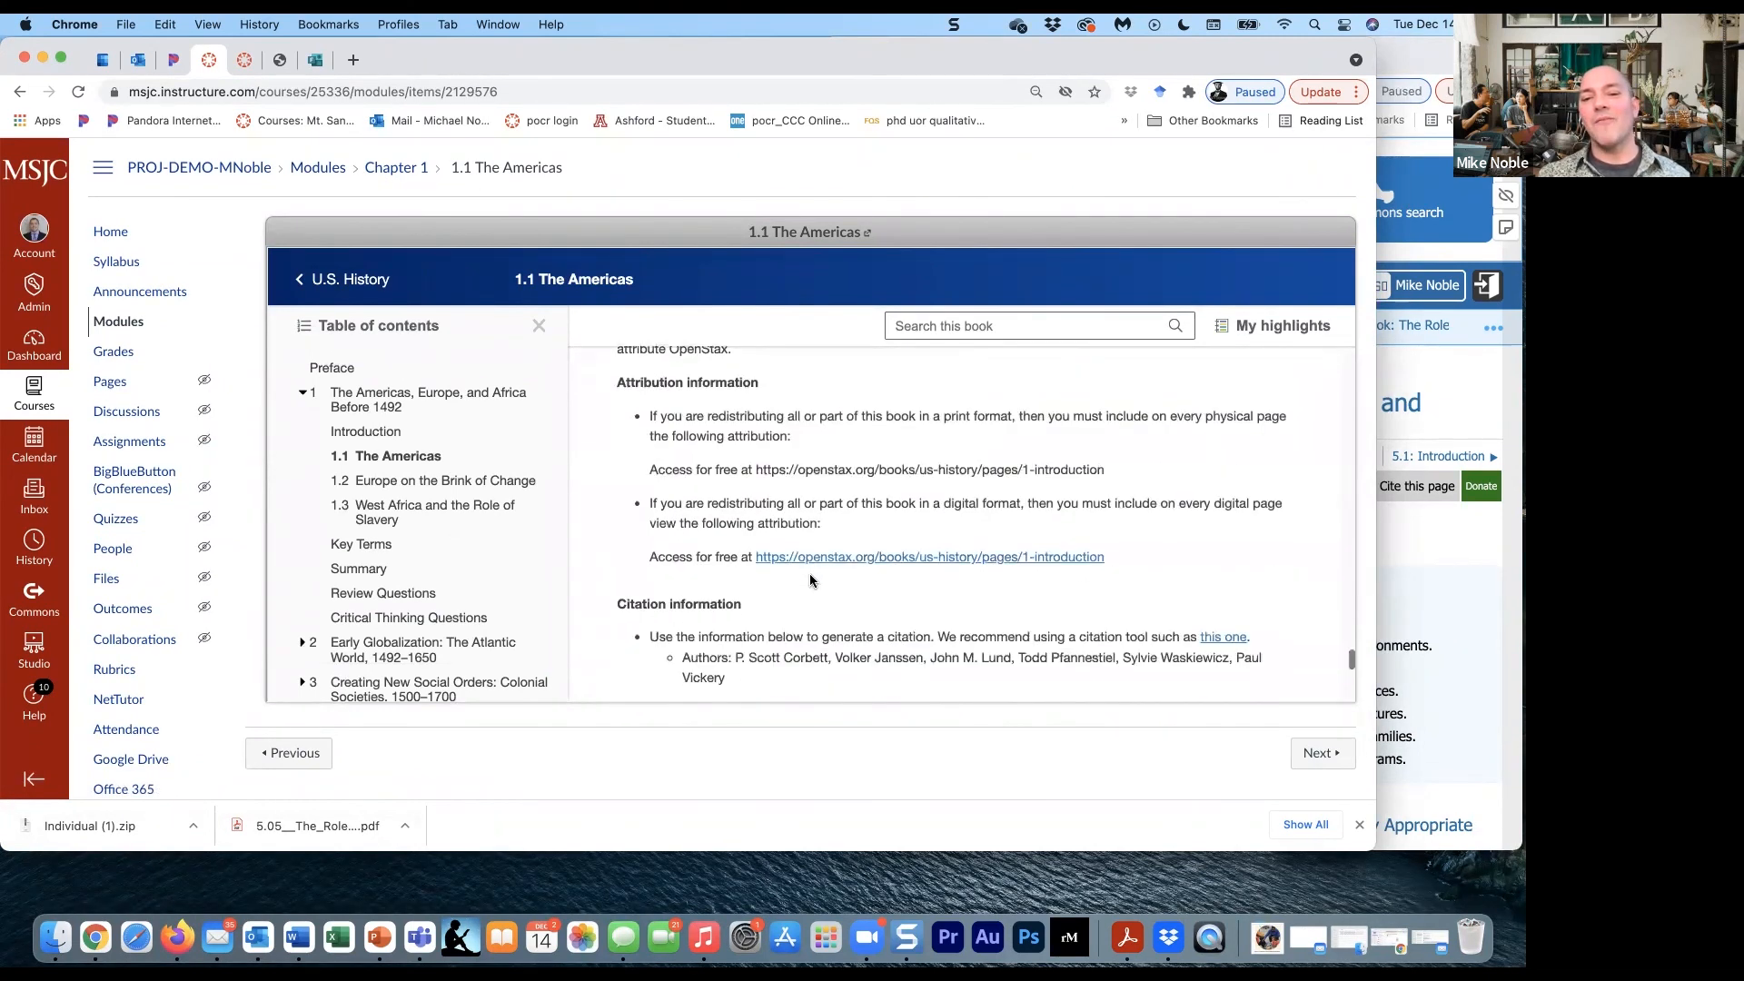
scroll(809, 574, down, 3)
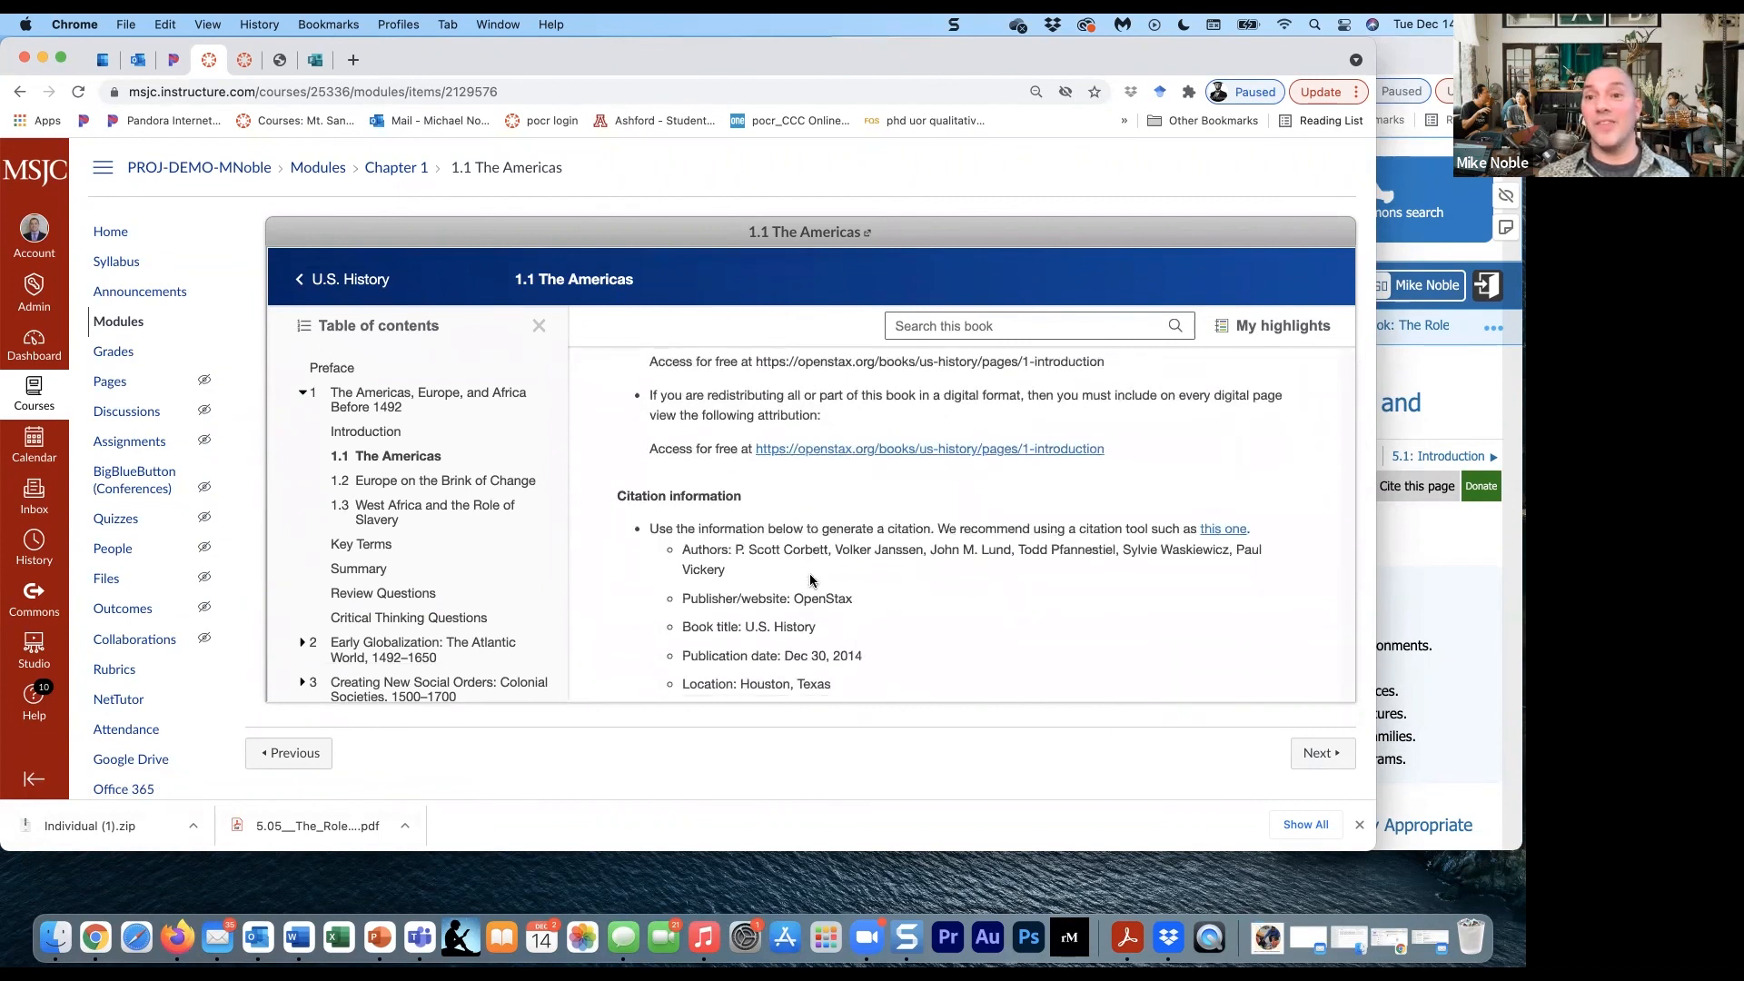
scroll(809, 575, down, 4)
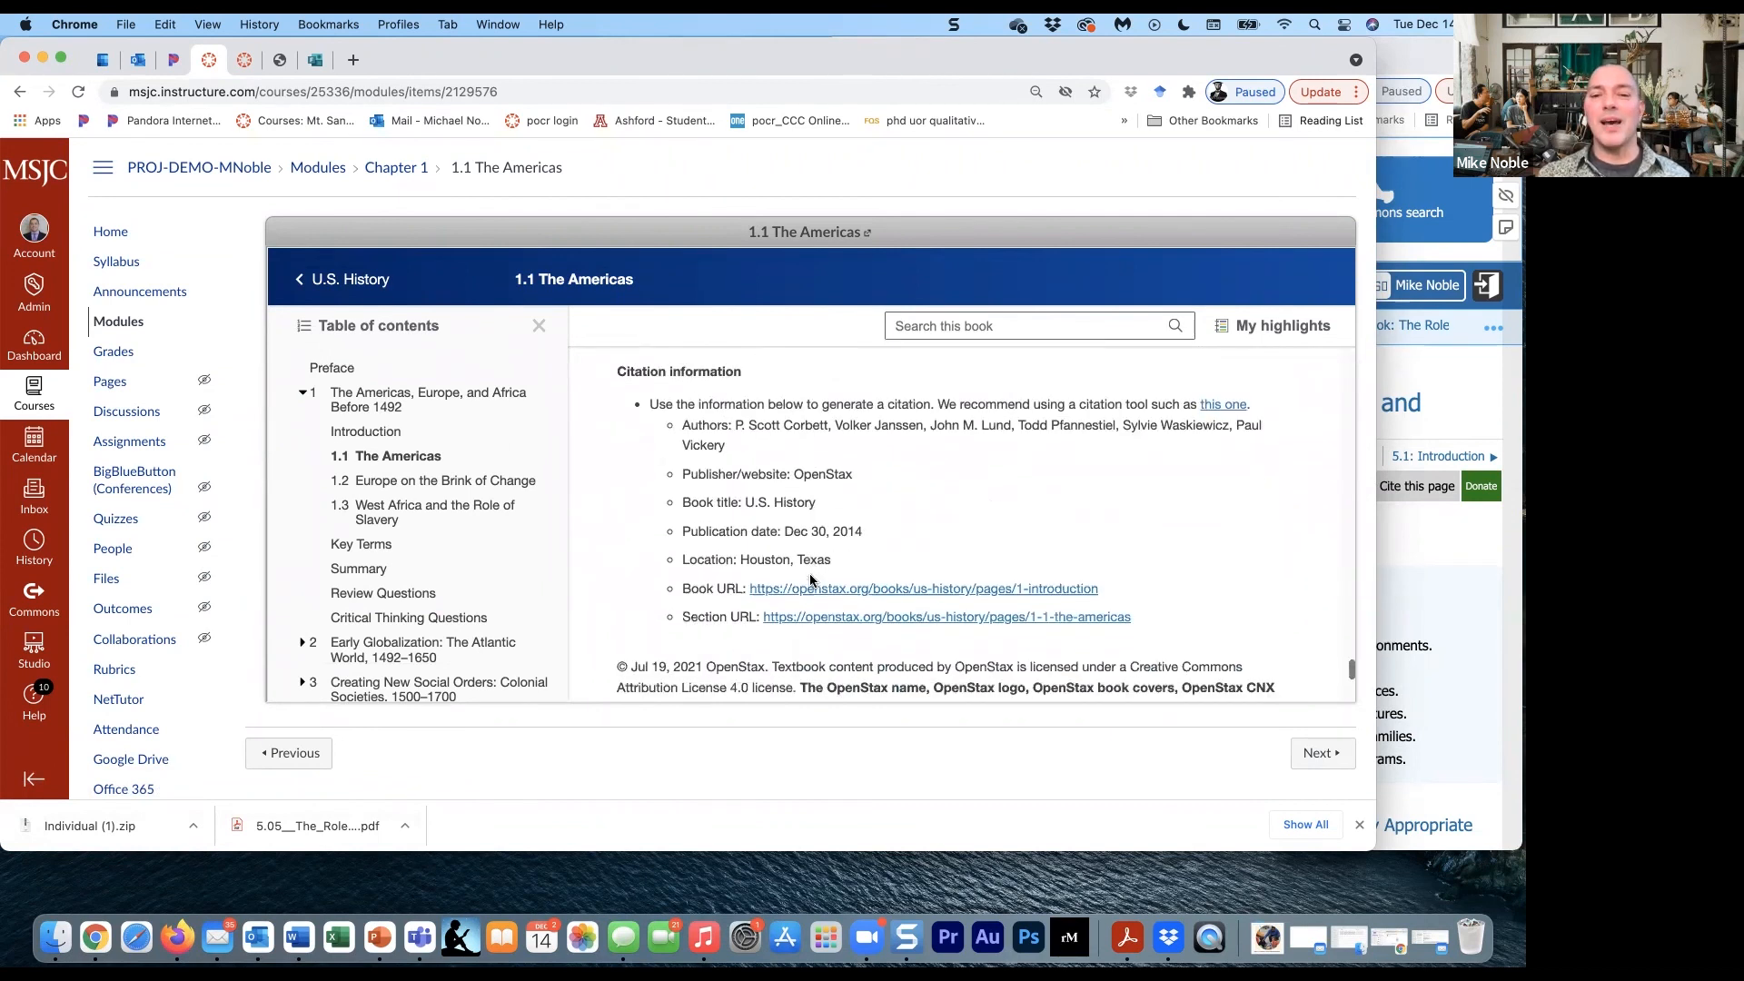